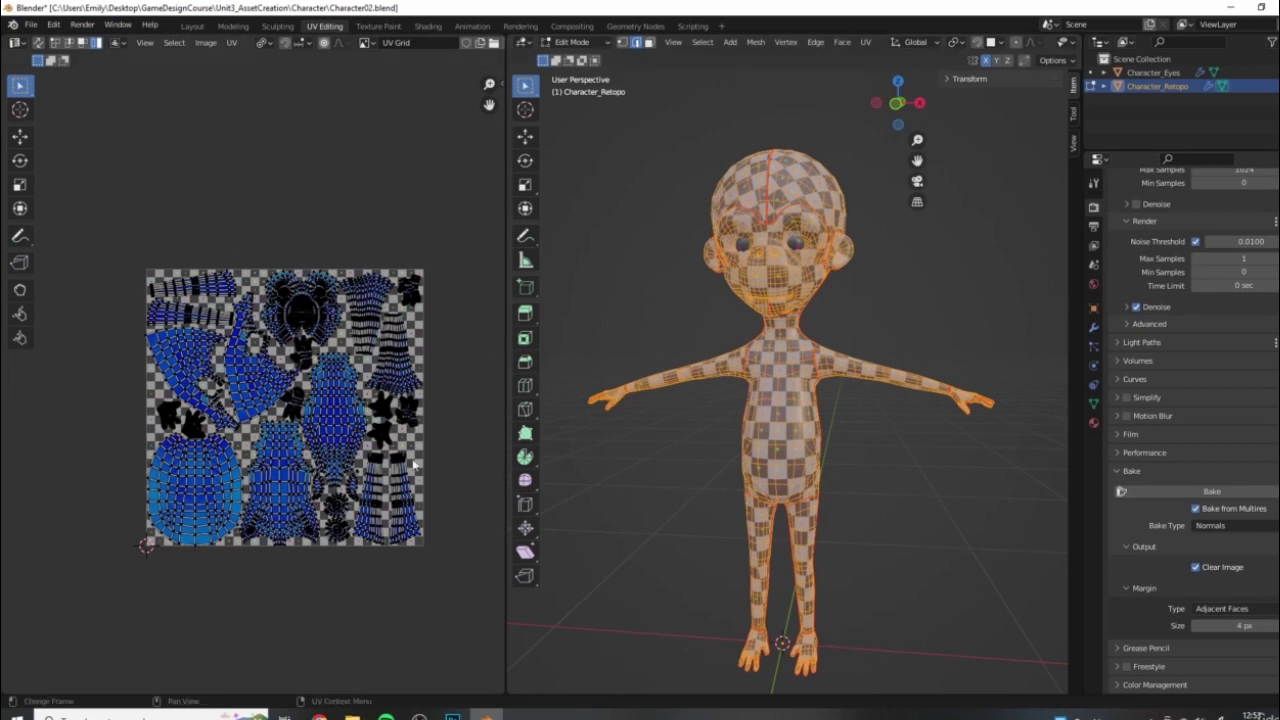
Turn off the Display Stretch overlay in the UV editor
scroll(140, 397, up, 3)
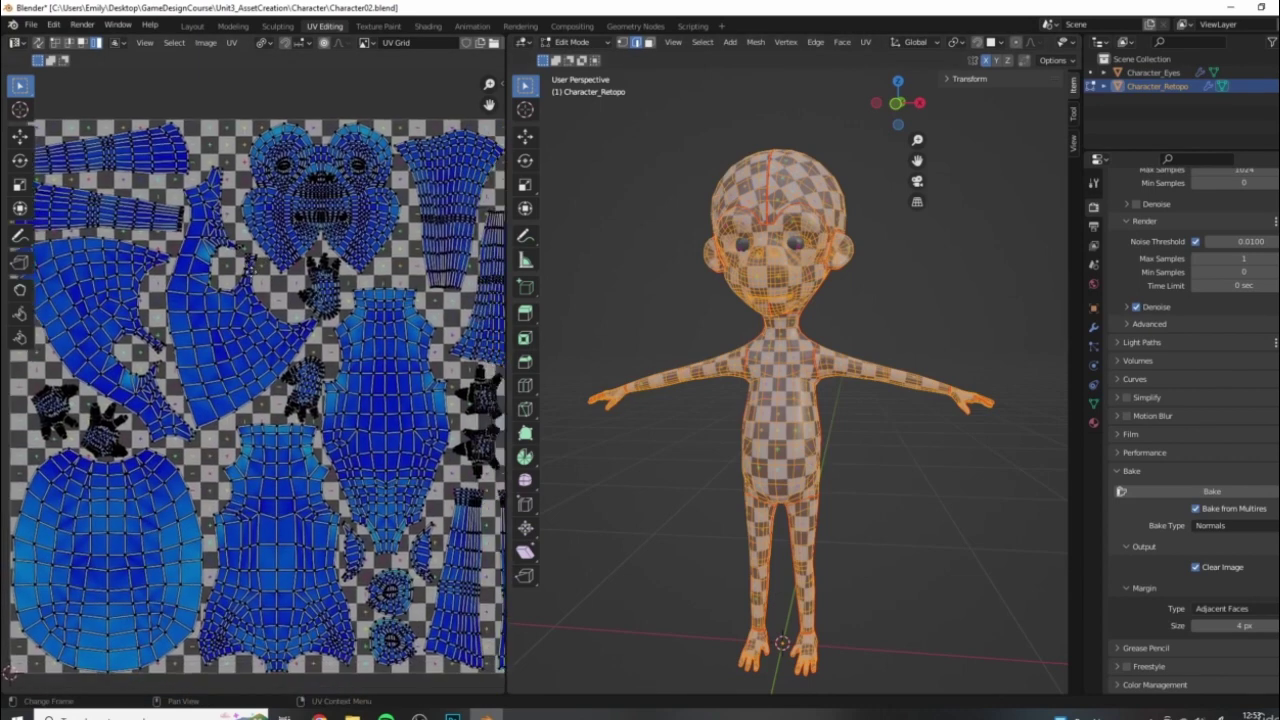
scroll(388, 43, down, 3)
click(452, 44)
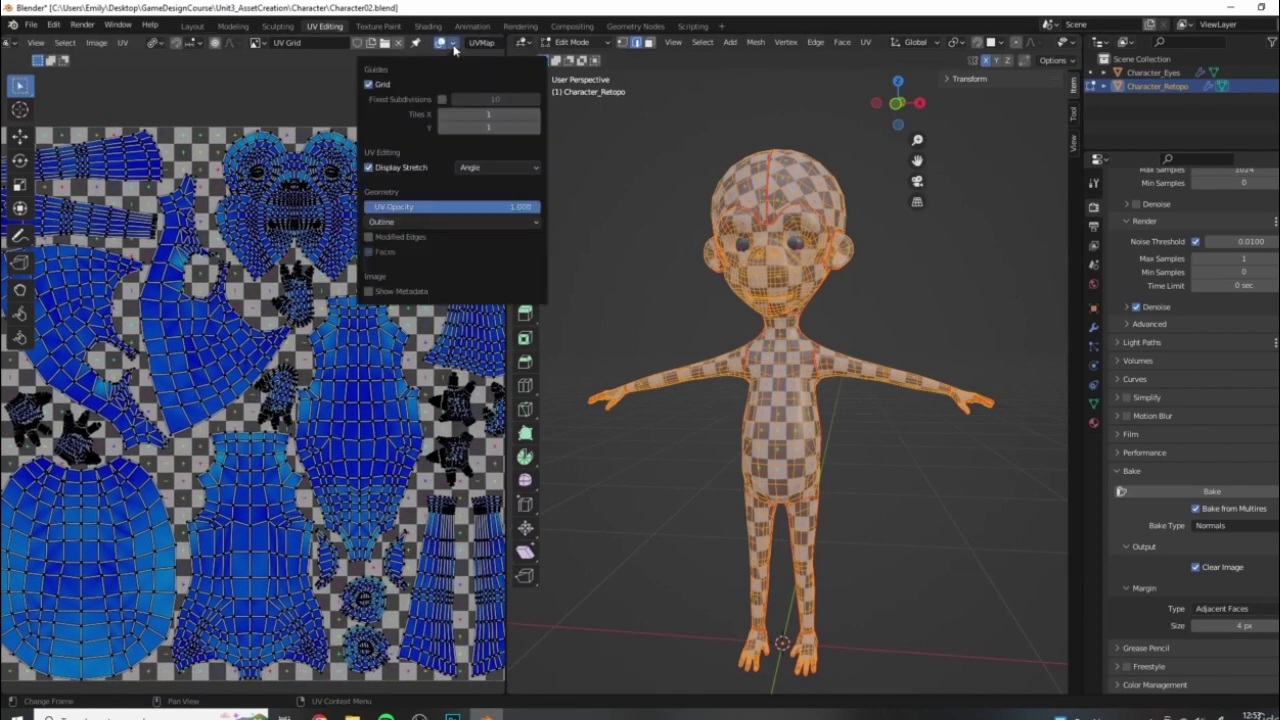
click(368, 167)
Select the face island alone, clear that selection, and select all UV islands of the character
key(l)
scroll(316, 148, down, 3)
middle_drag(316, 148, 343, 154)
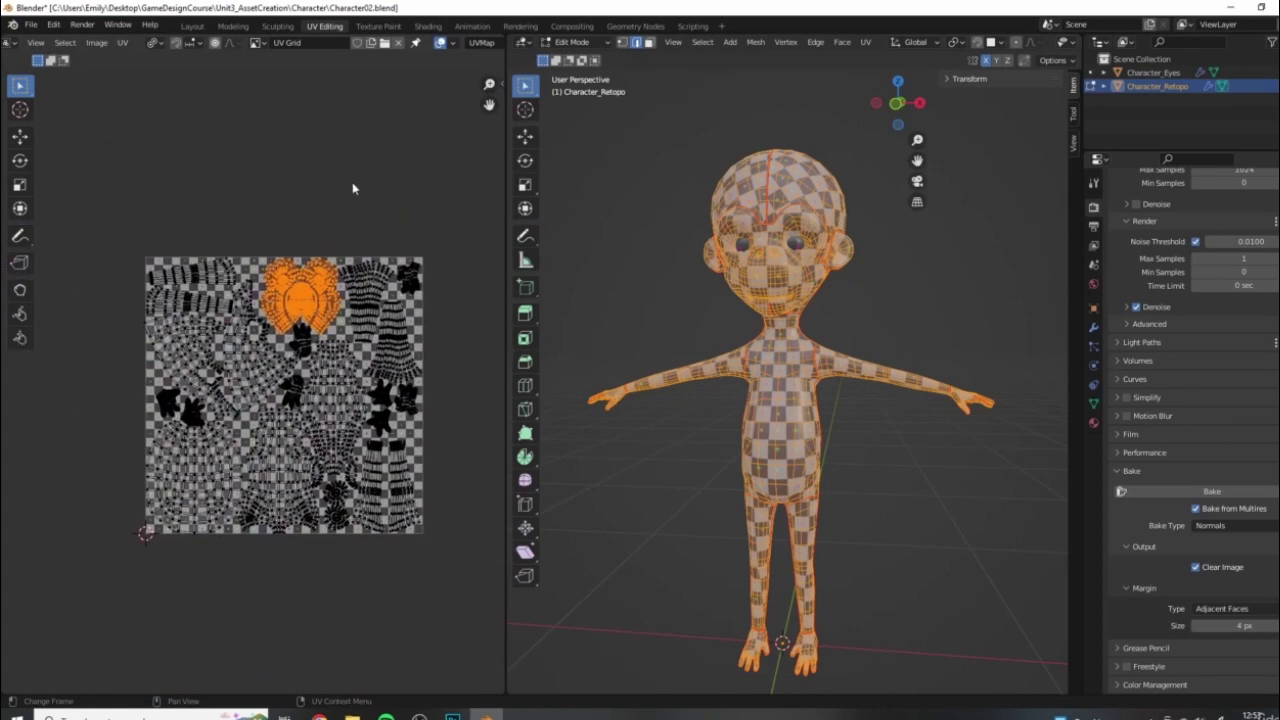
click(110, 197)
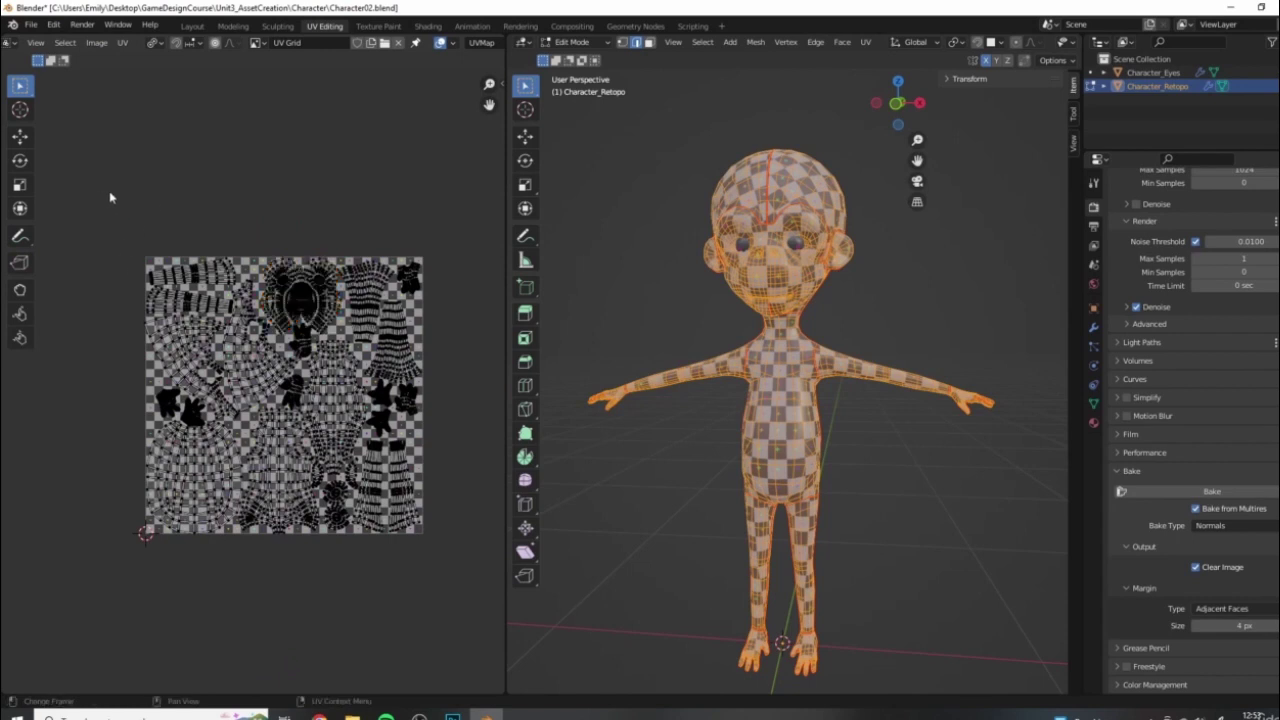
drag(94, 216, 451, 572)
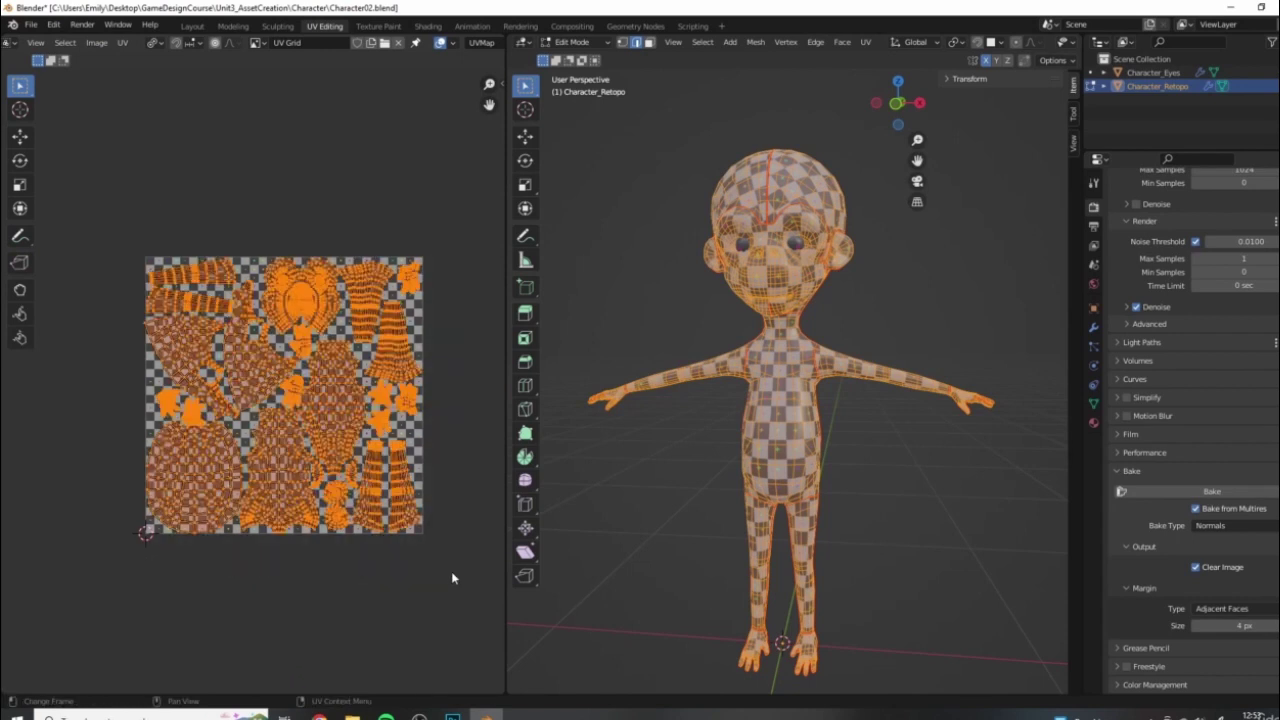
Check the UV editor's pivot options with Individual Origins in use, and widen the UV editor area
click(152, 43)
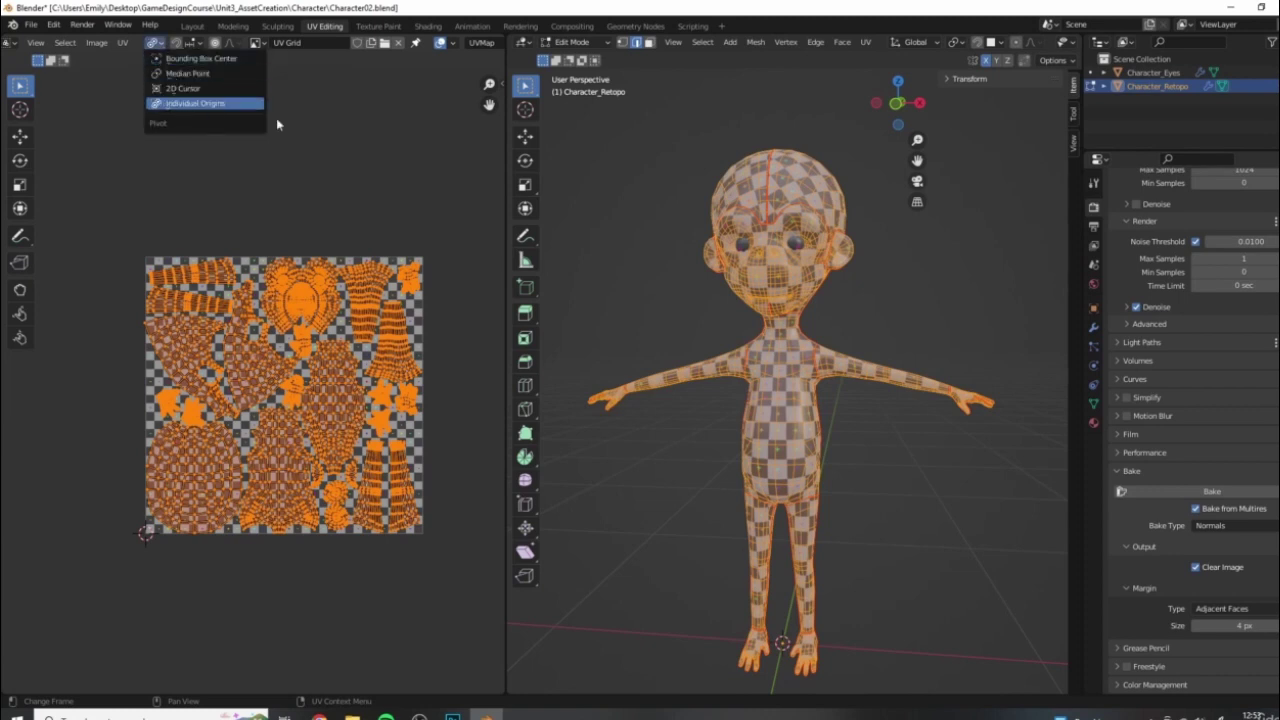
middle_drag(286, 178, 243, 165)
middle_drag(283, 342, 292, 340)
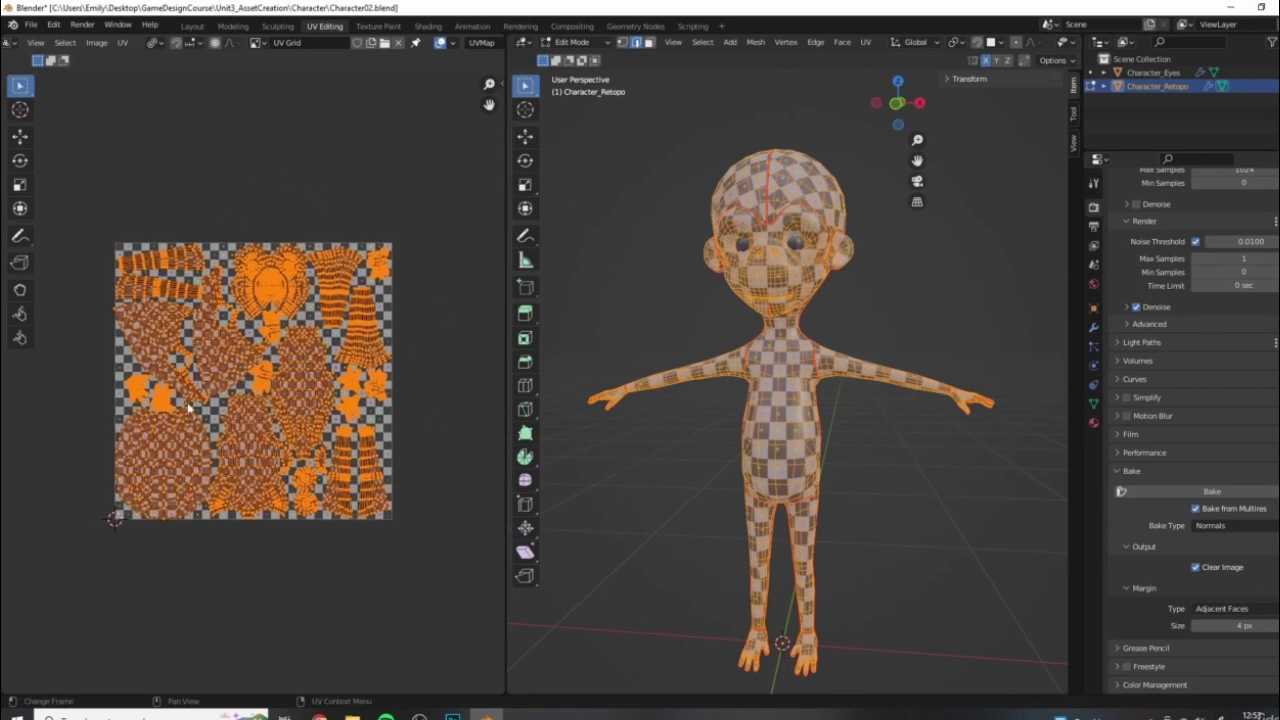
mouse_move(233, 296)
middle_down()
mouse_move(249, 285)
mouse_move(229, 286)
middle_up()
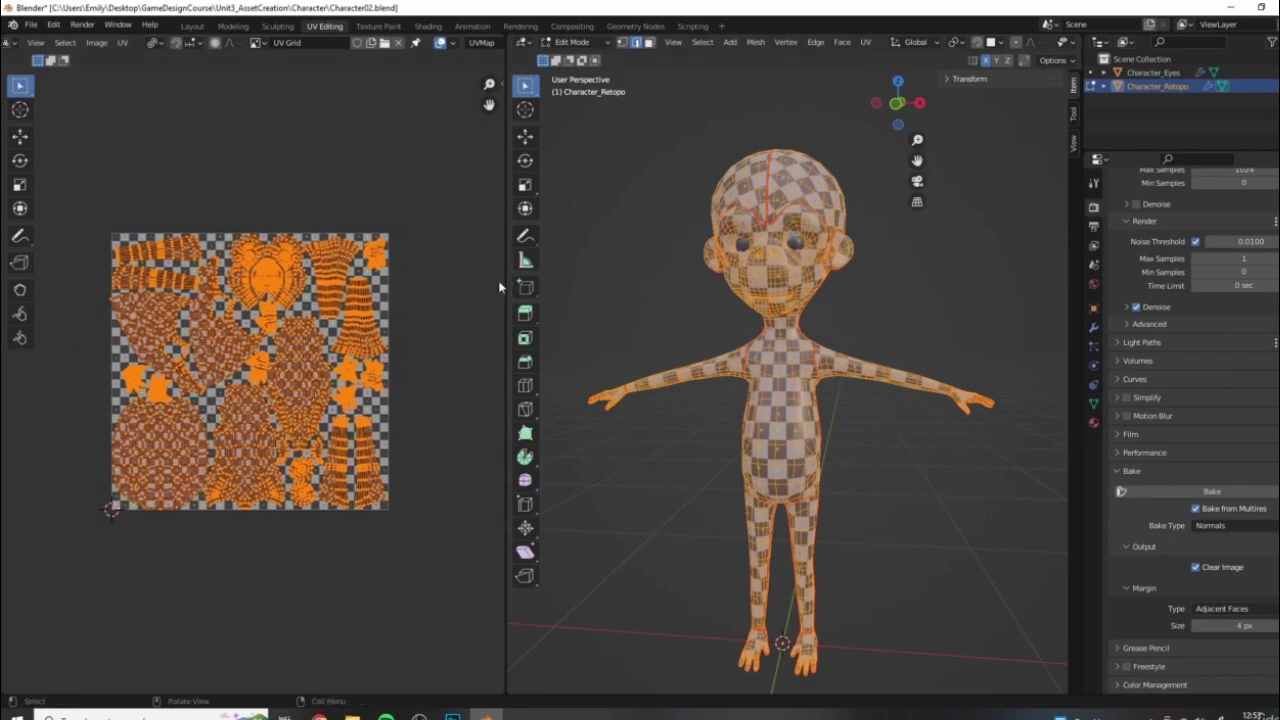
drag(510, 289, 558, 290)
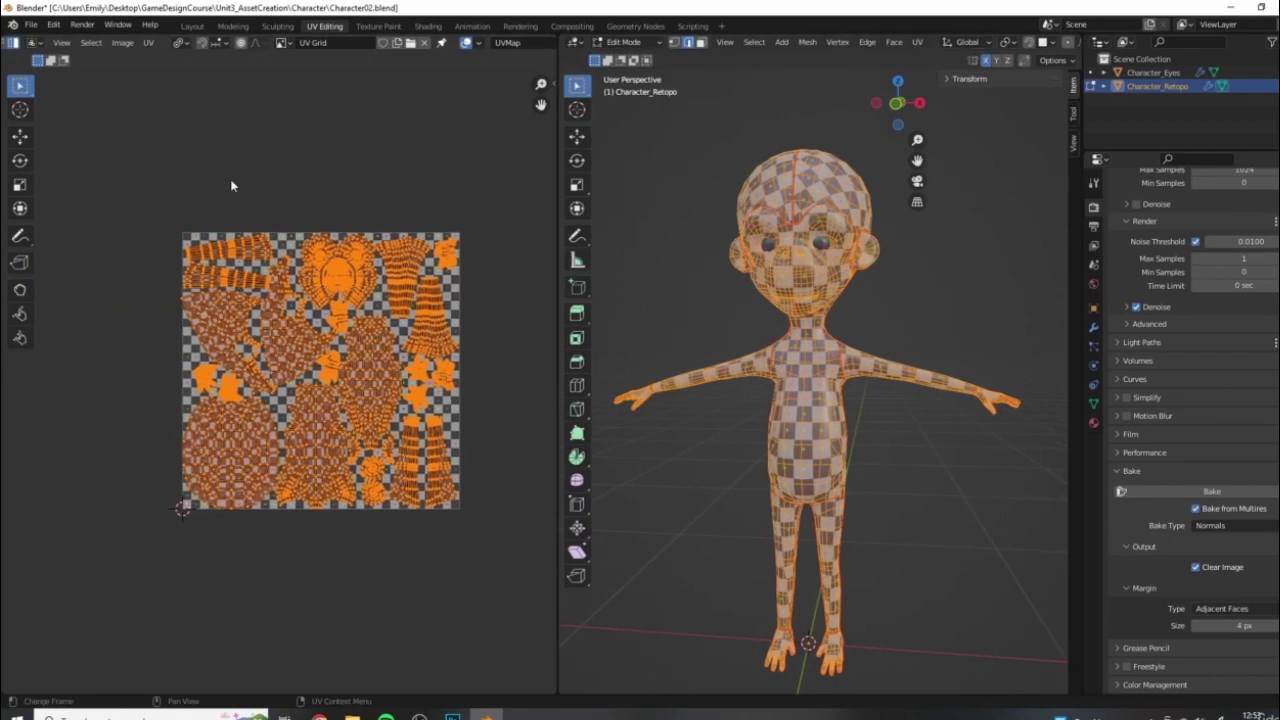
Try to scale up all selected UV islands about their individual origins
scroll(305, 370, up, 7)
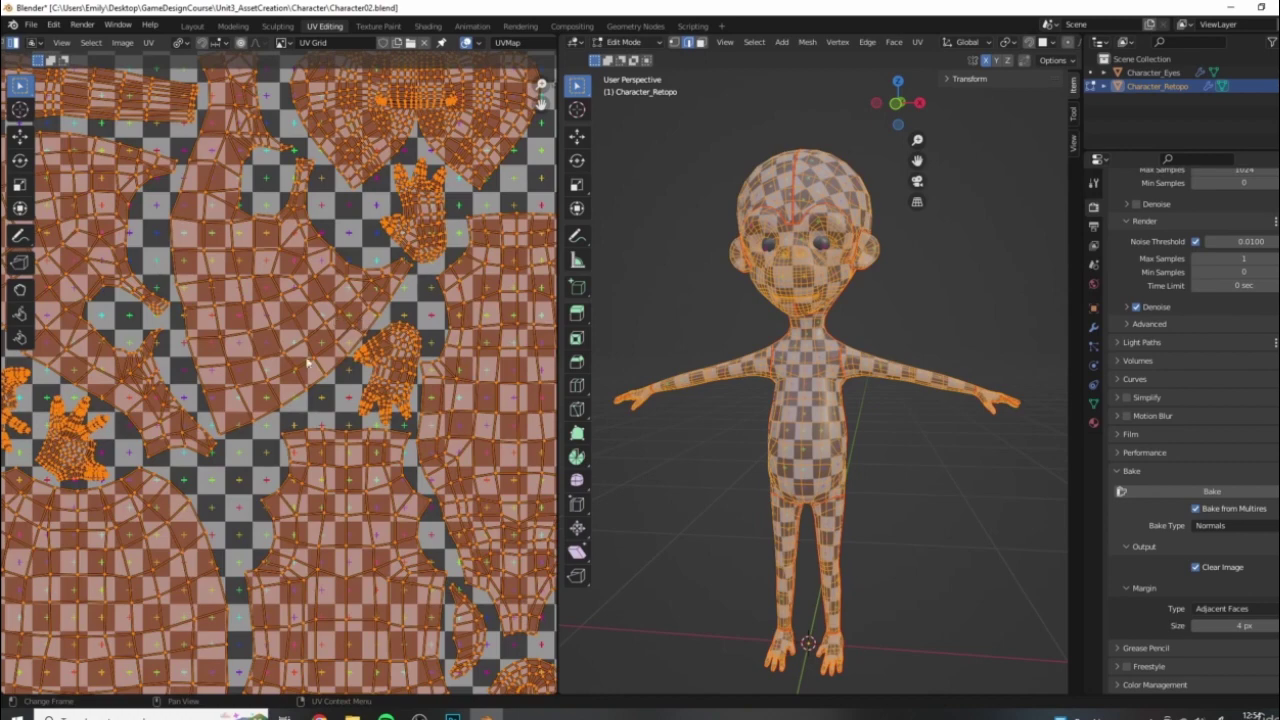
scroll(308, 360, down, 7)
key(s)
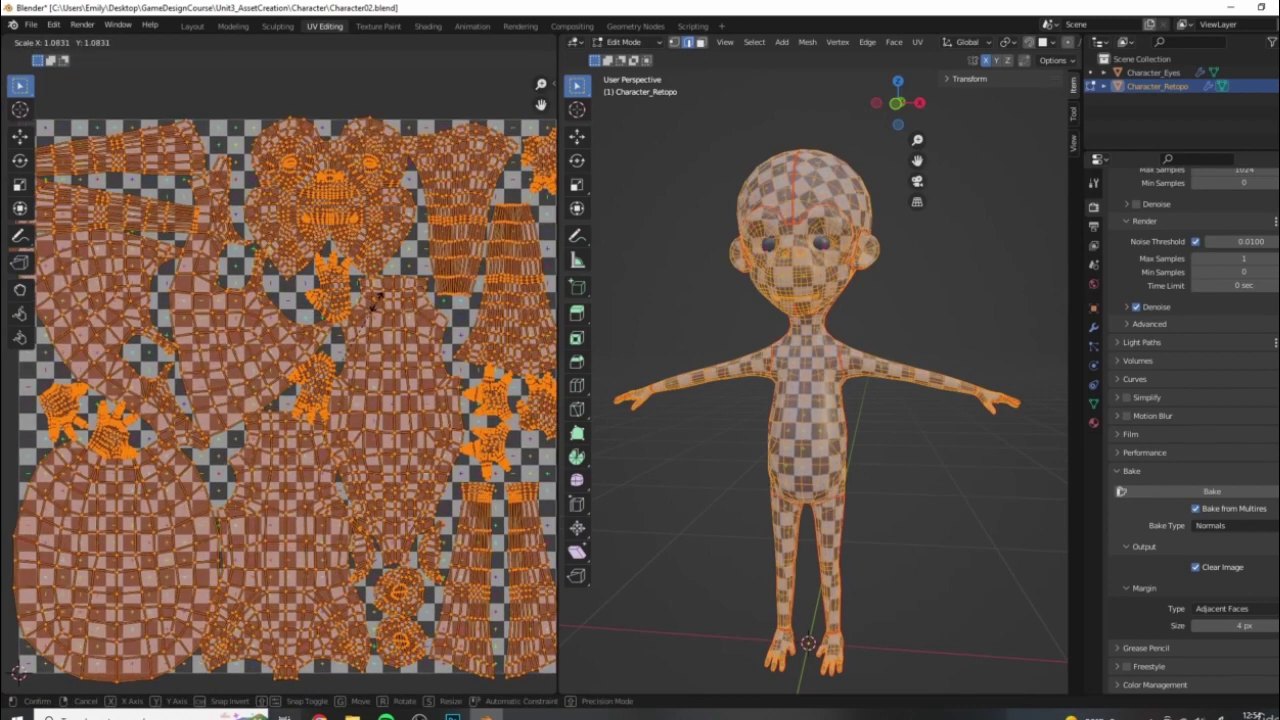
key(Escape)
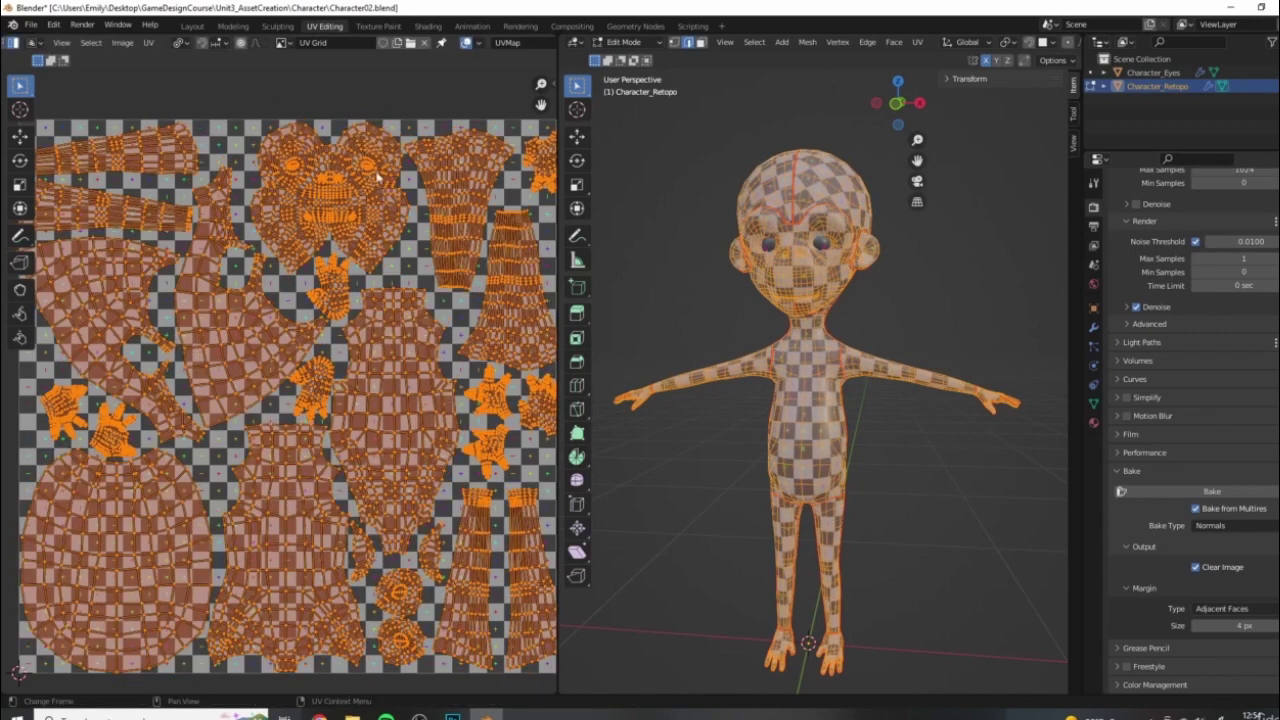
scroll(378, 176, down, 4)
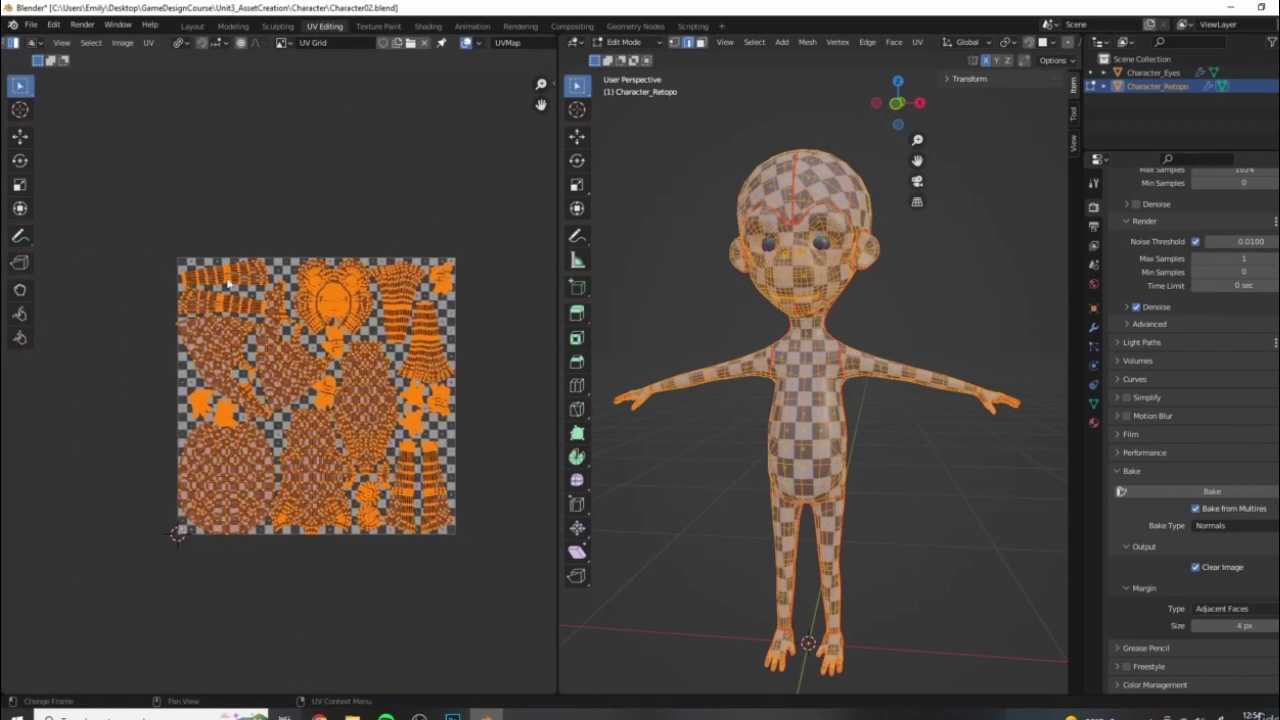
scroll(257, 272, up, 5)
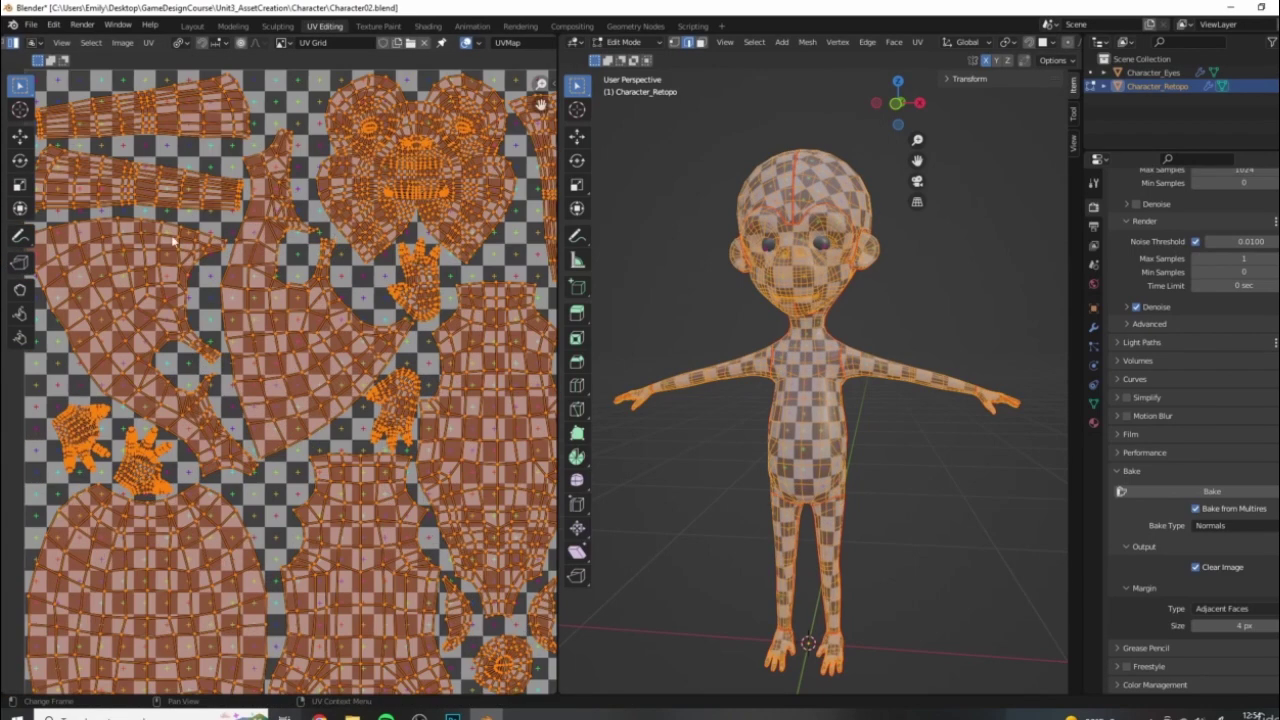
scroll(242, 449, down, 5)
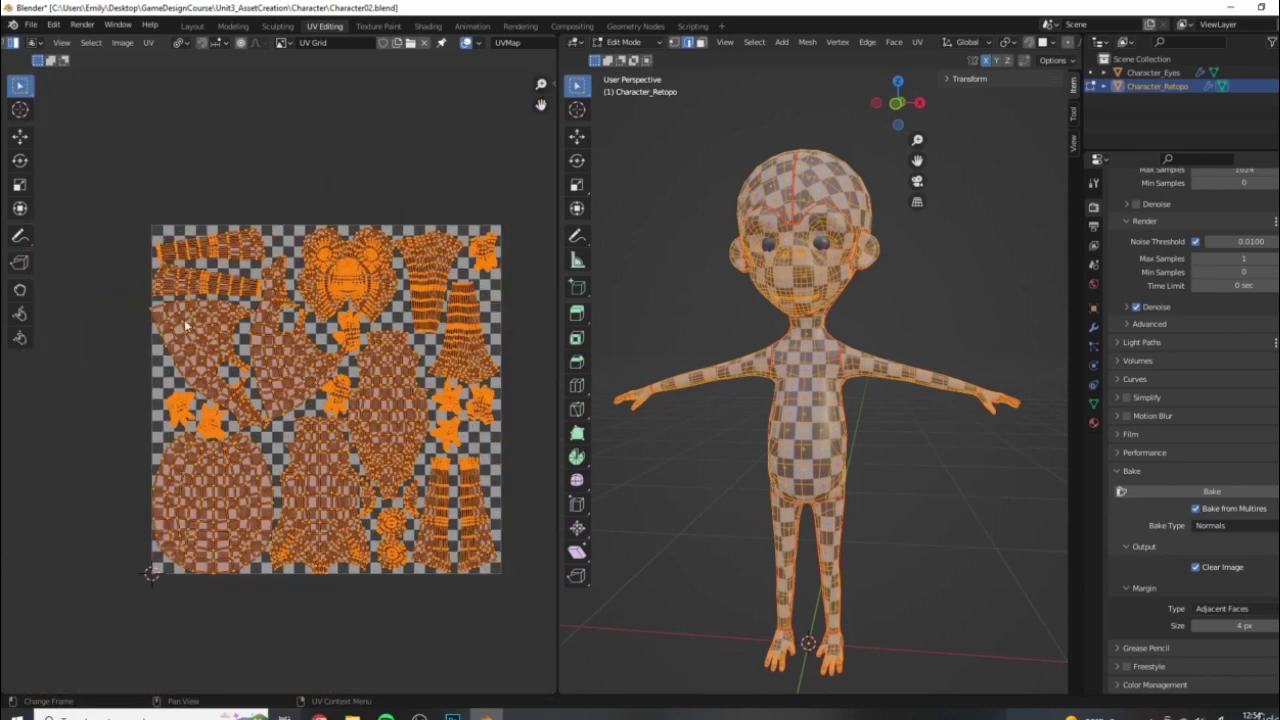
scroll(346, 461, up, 3)
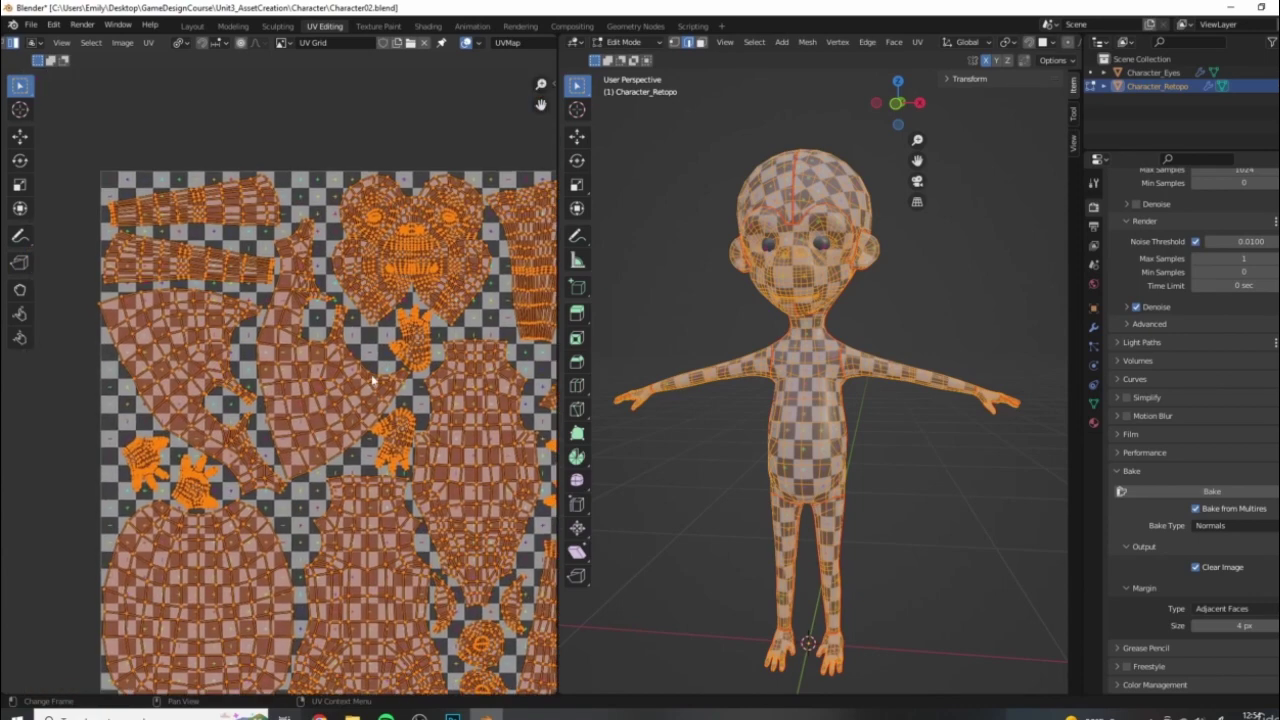
scroll(372, 380, down, 3)
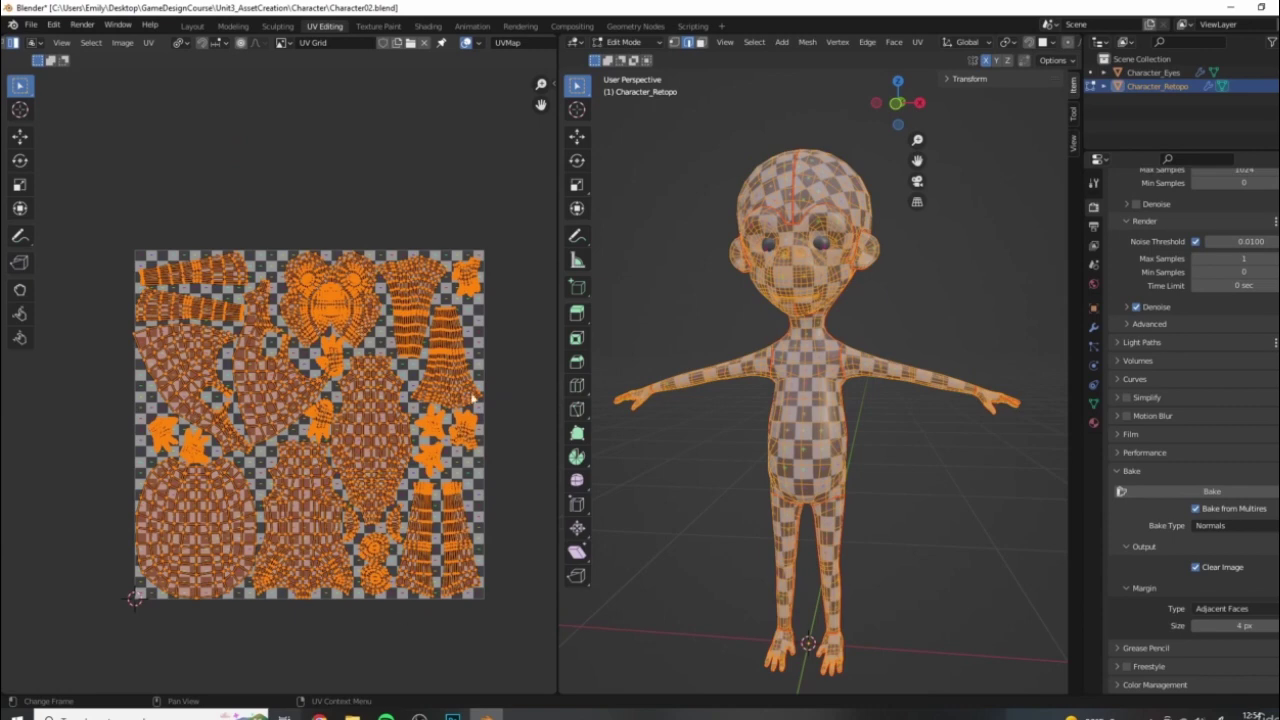
Try moving the lower small finger-shaped island above the leg islands outside the UV square, about 0.29 m in X and 0.23 m in Y
click(463, 436)
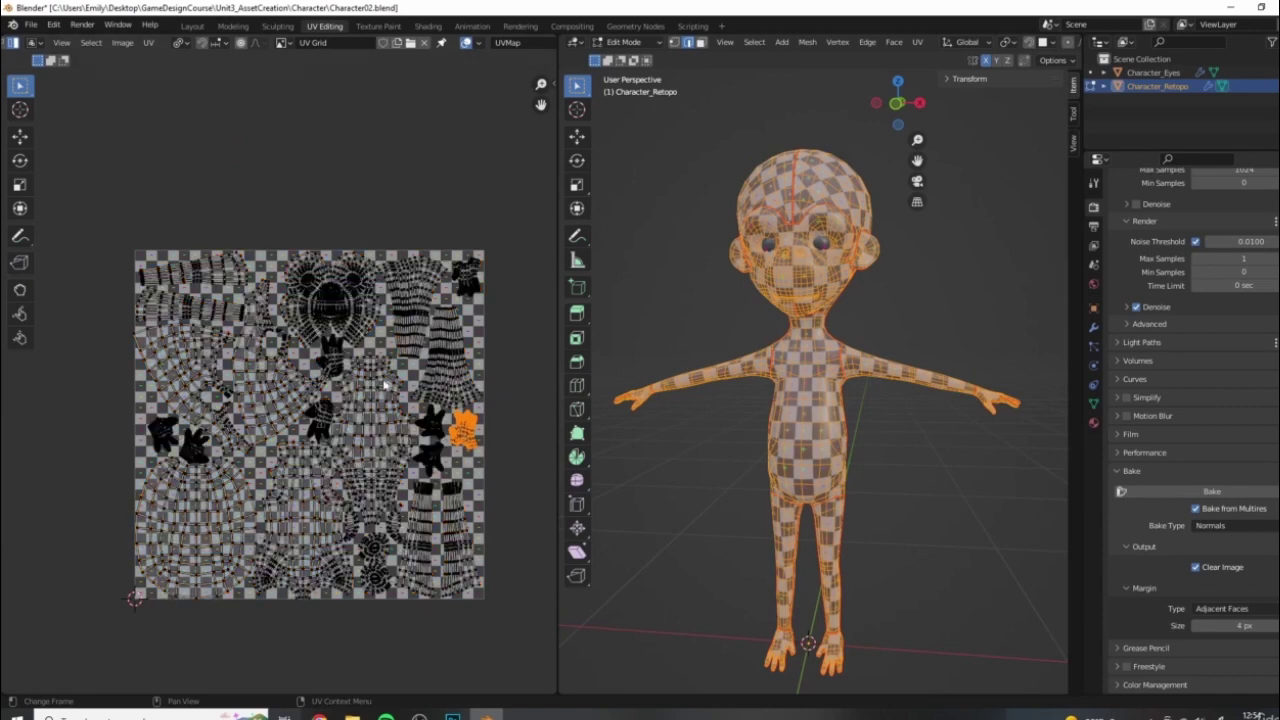
middle_drag(447, 436, 419, 433)
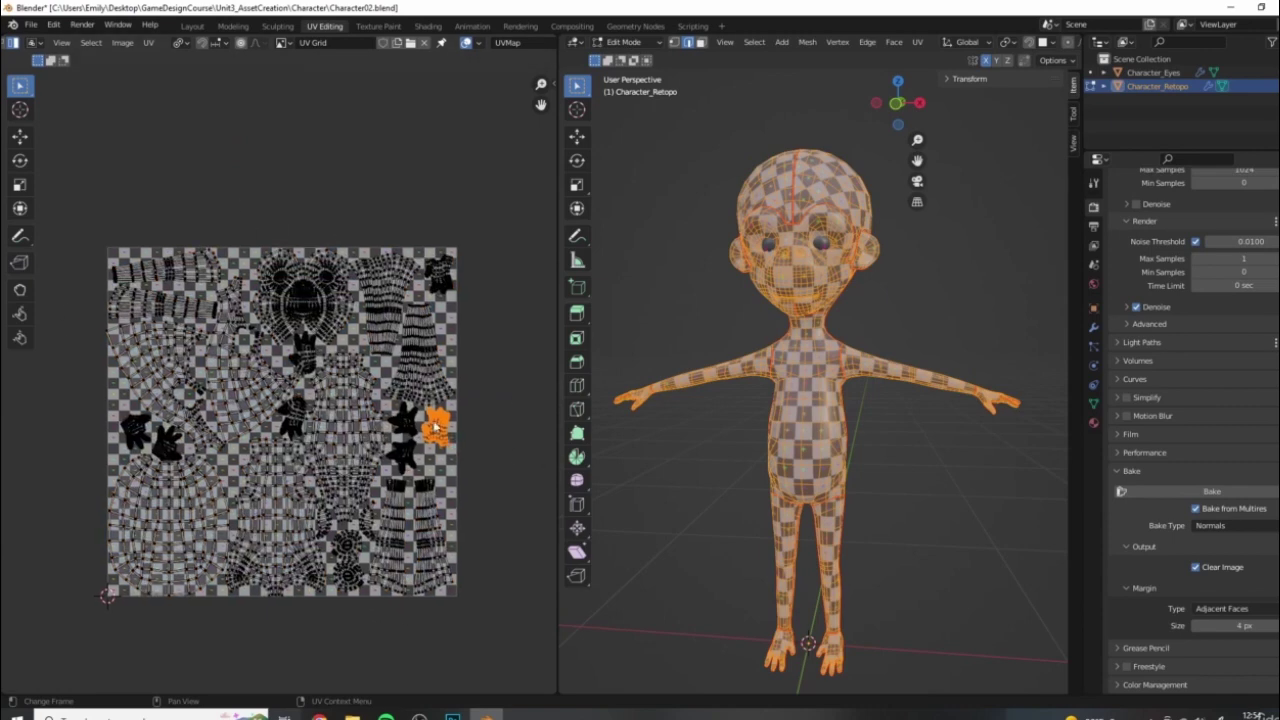
scroll(435, 425, up, 2)
click(483, 449)
click(489, 494)
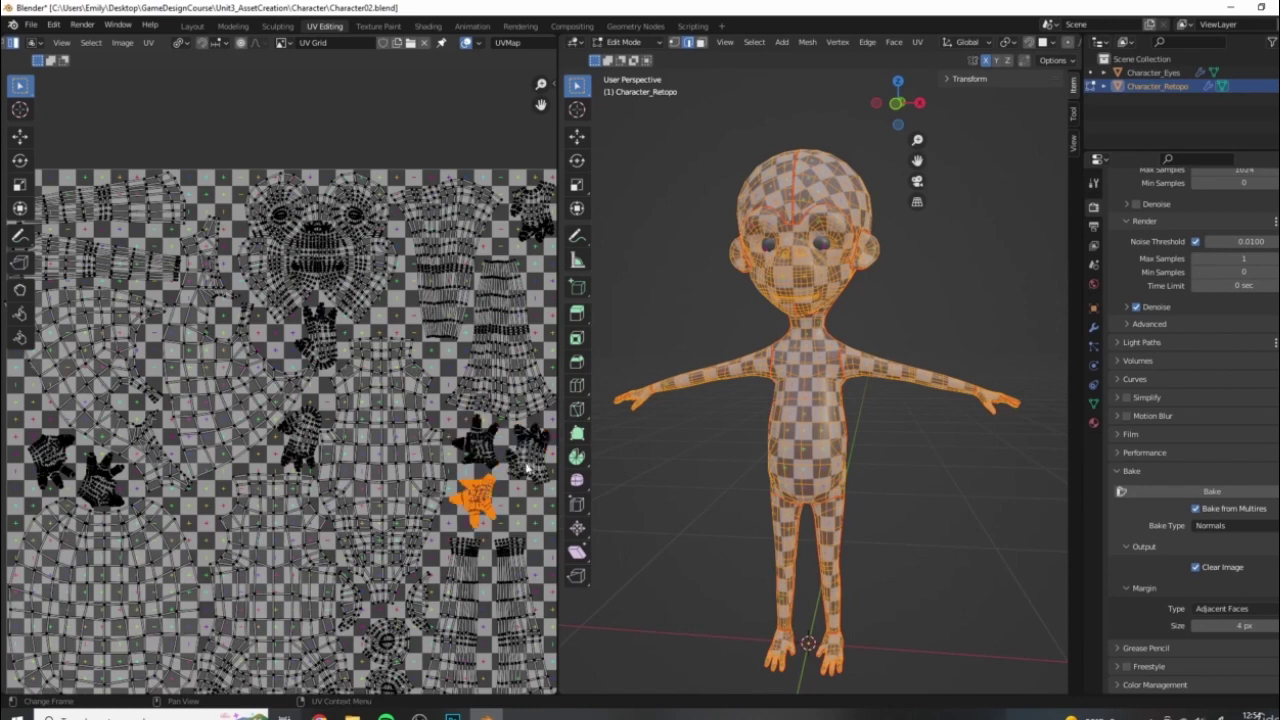
scroll(464, 436, down, 2)
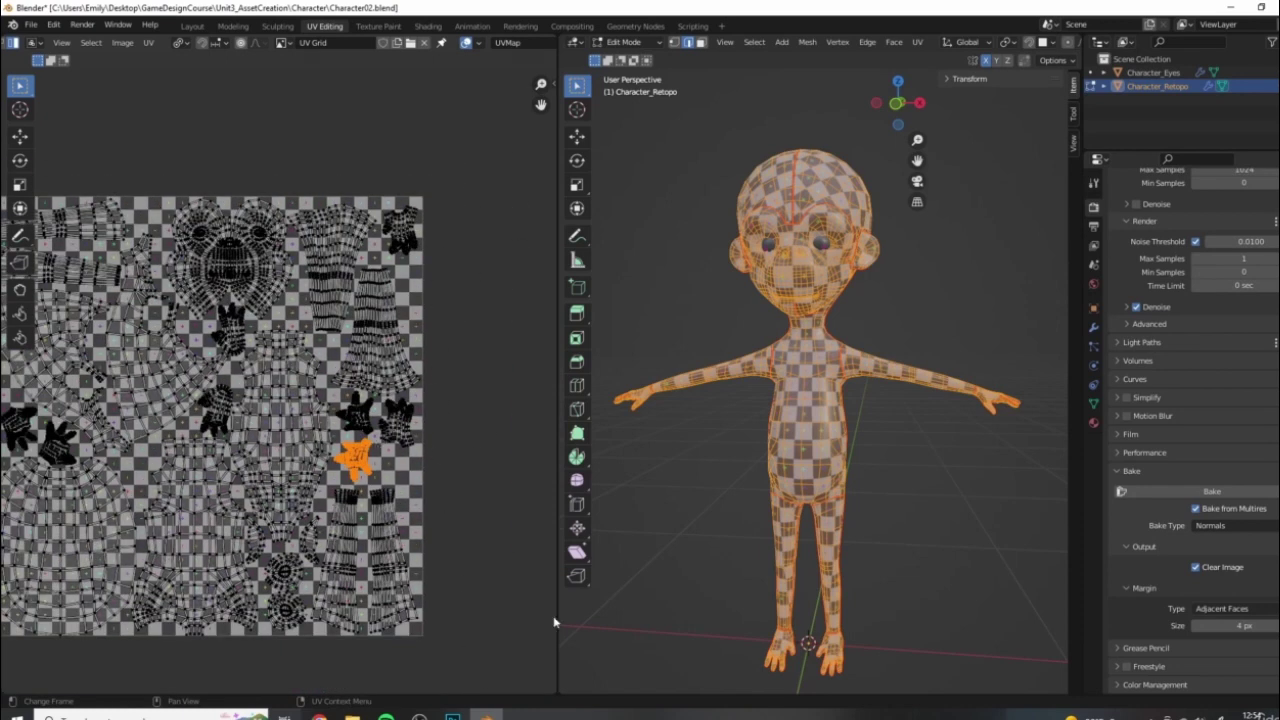
drag(380, 514, 520, 414)
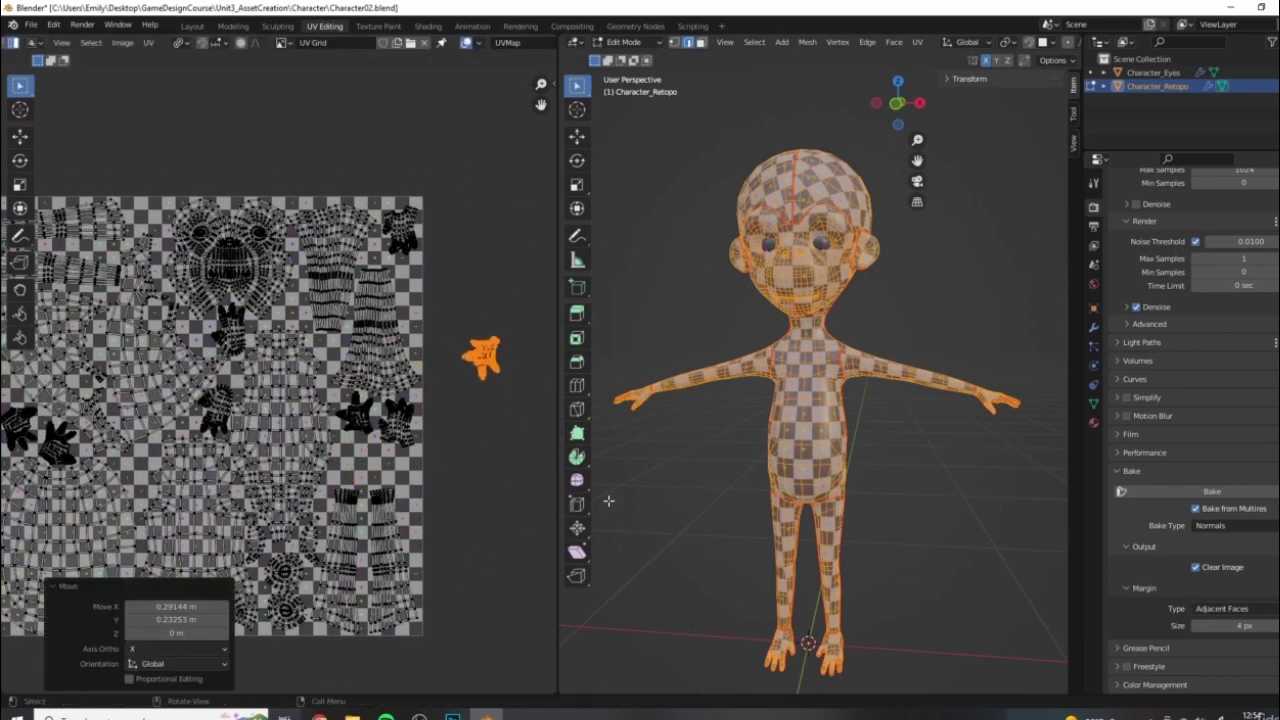
key(ctrl+z)
Select the face UV island and examine its size and the free space around it
scroll(417, 331, down, 8)
scroll(310, 245, up, 7)
scroll(310, 245, down, 1)
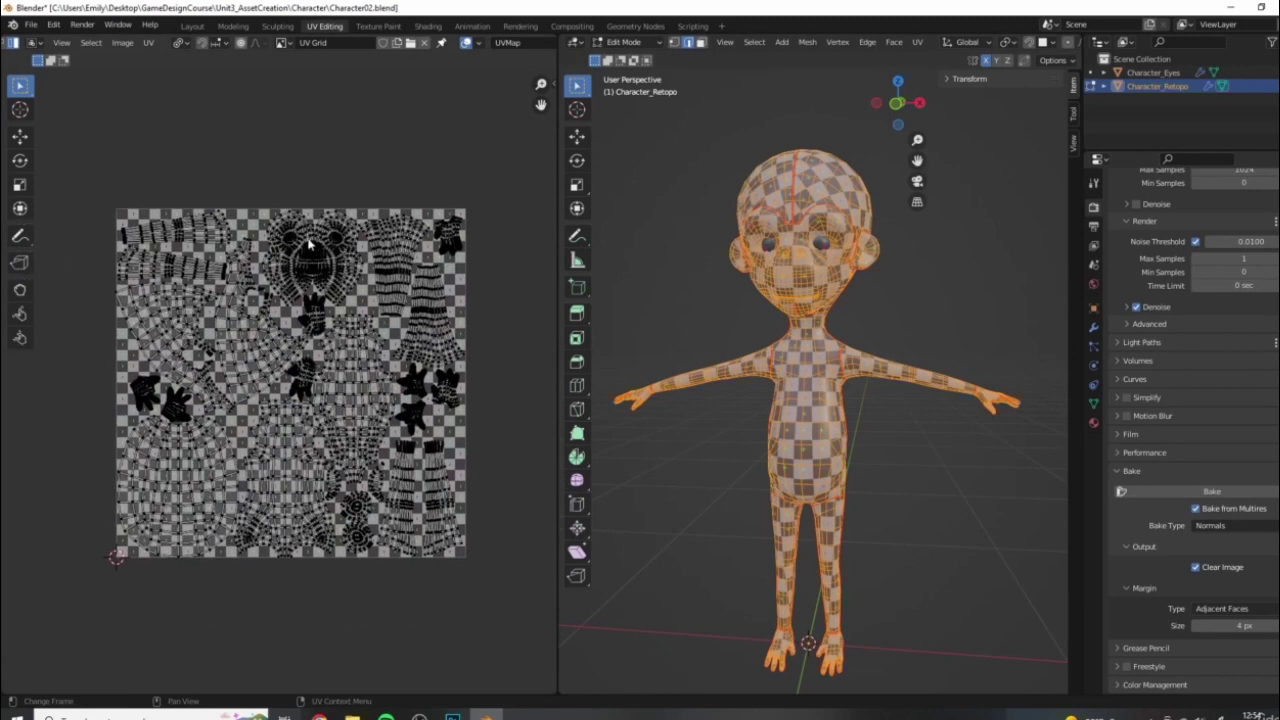
click(310, 245)
middle_drag(254, 482, 288, 491)
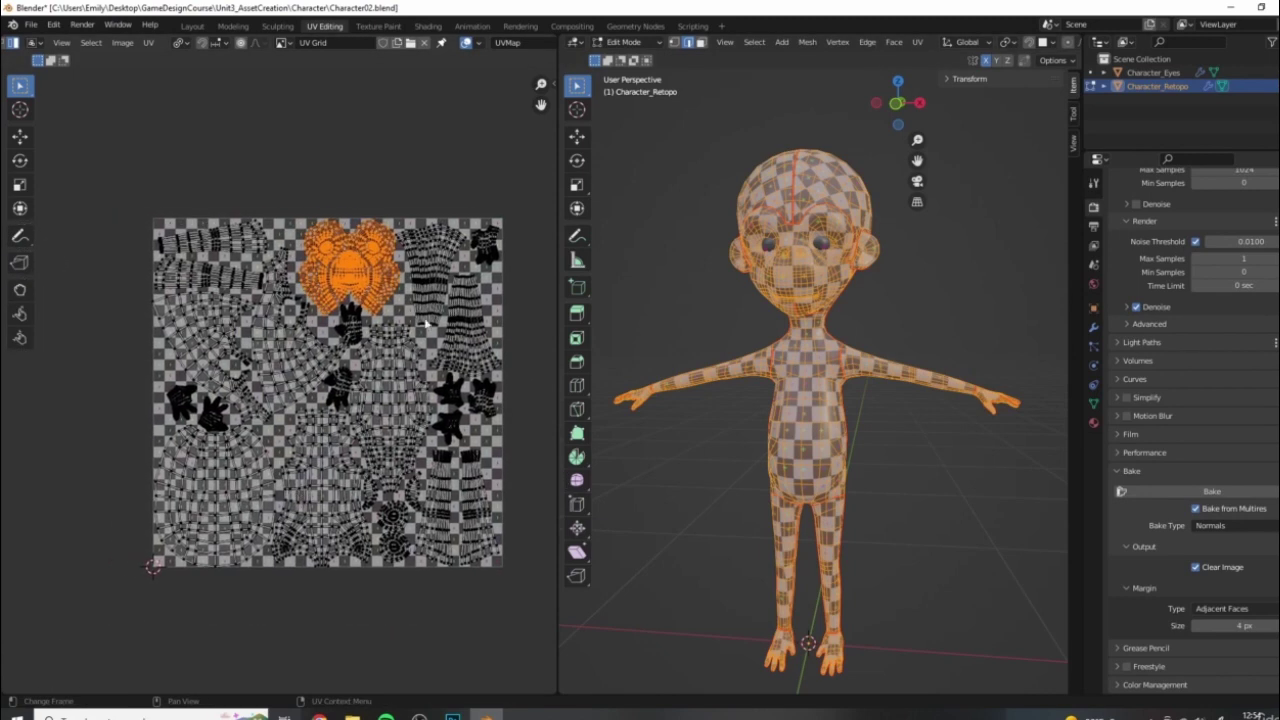
middle_drag(468, 323, 366, 351)
middle_drag(380, 420, 408, 429)
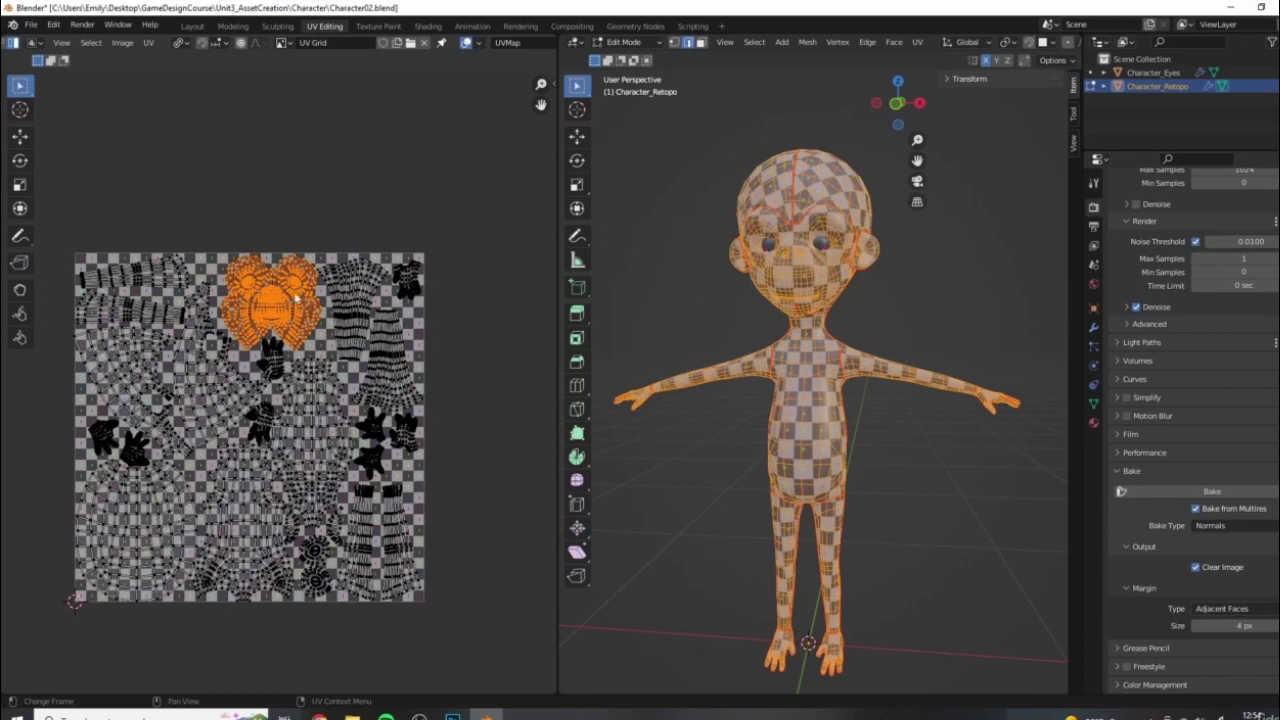
scroll(268, 332, down, 1)
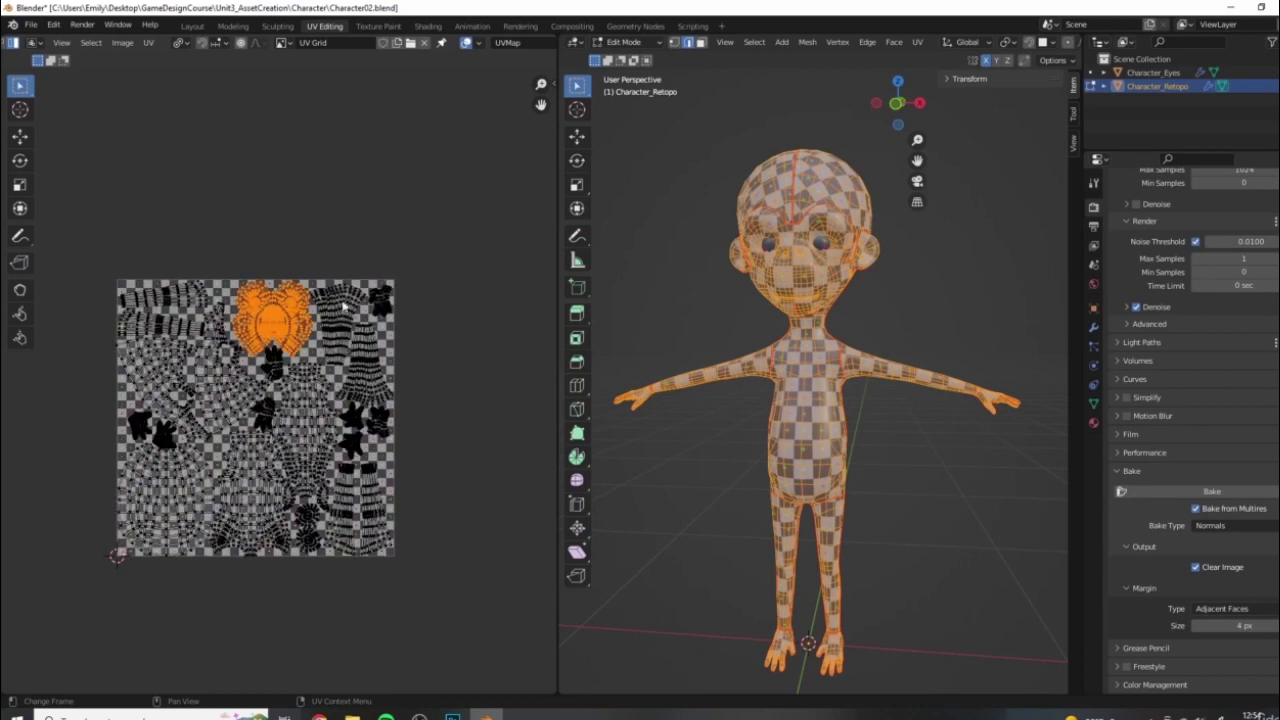
scroll(397, 224, up, 3)
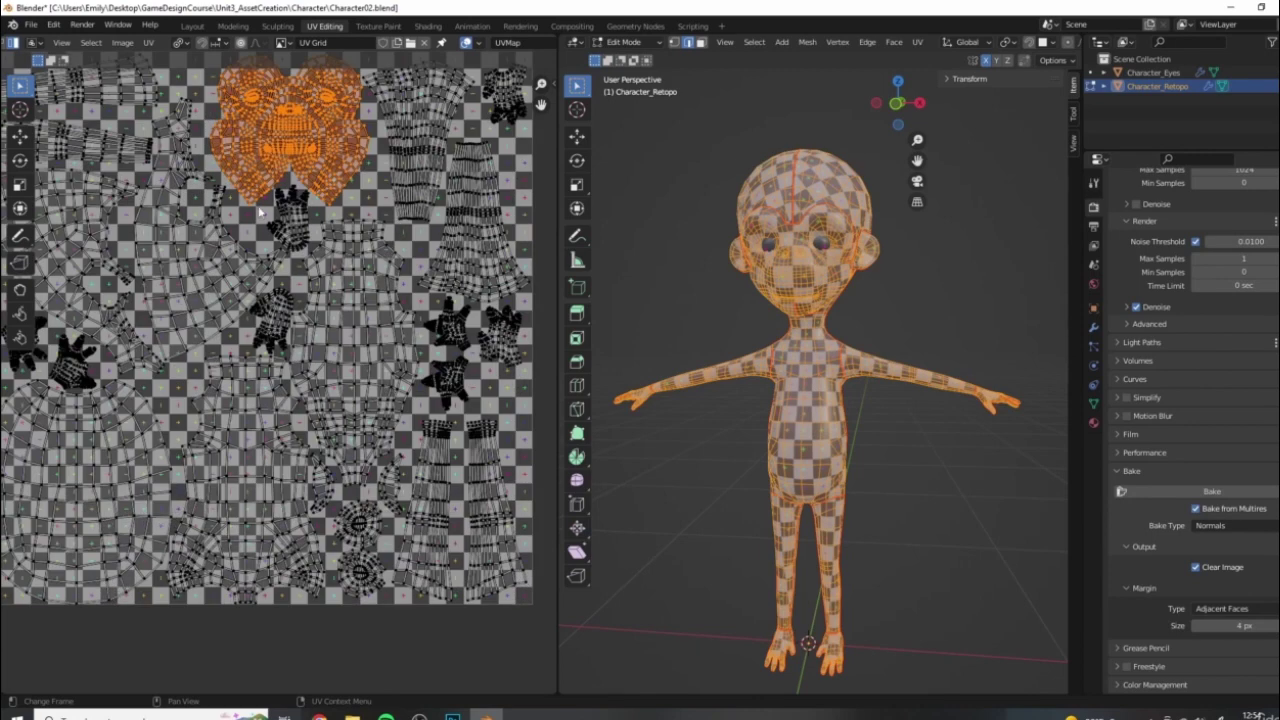
middle_drag(347, 127, 399, 211)
ctrl+scroll(180, 310, right, 4)
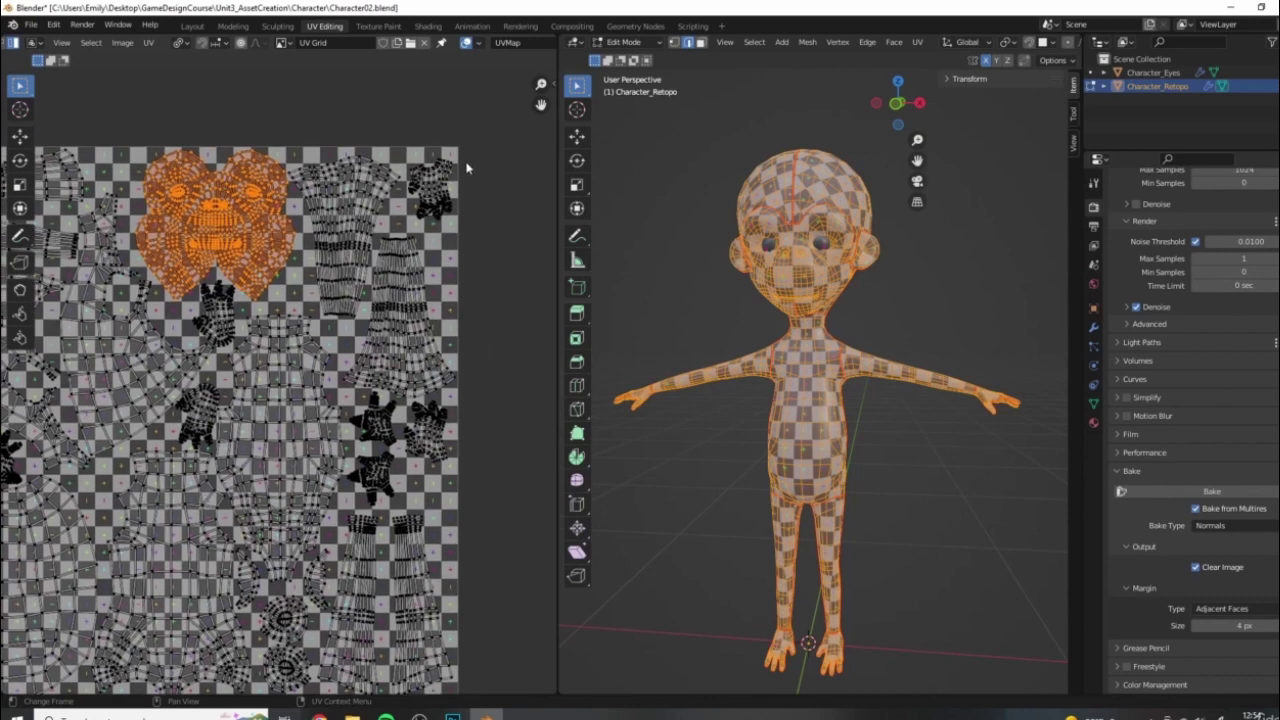
Select the small island in the UV square's upper-right corner for comparison, and reselect the face island
click(432, 186)
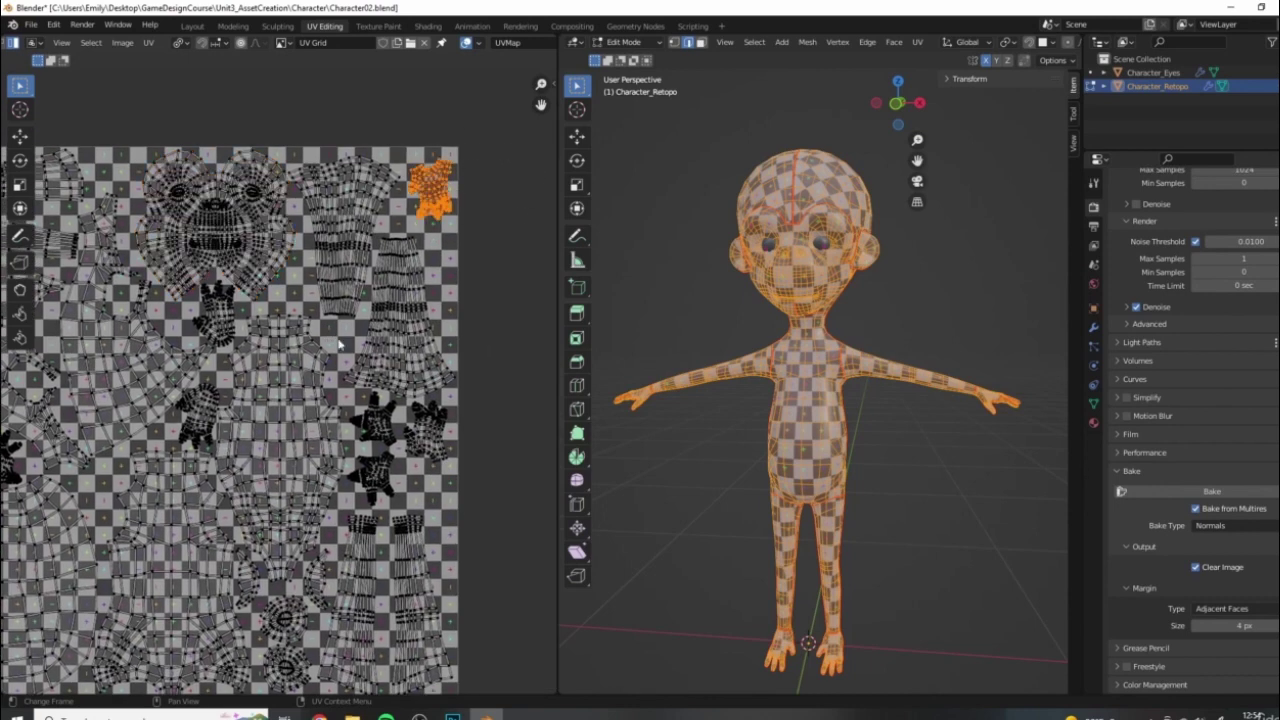
scroll(283, 389, down, 2)
middle_drag(283, 389, 325, 325)
click(327, 162)
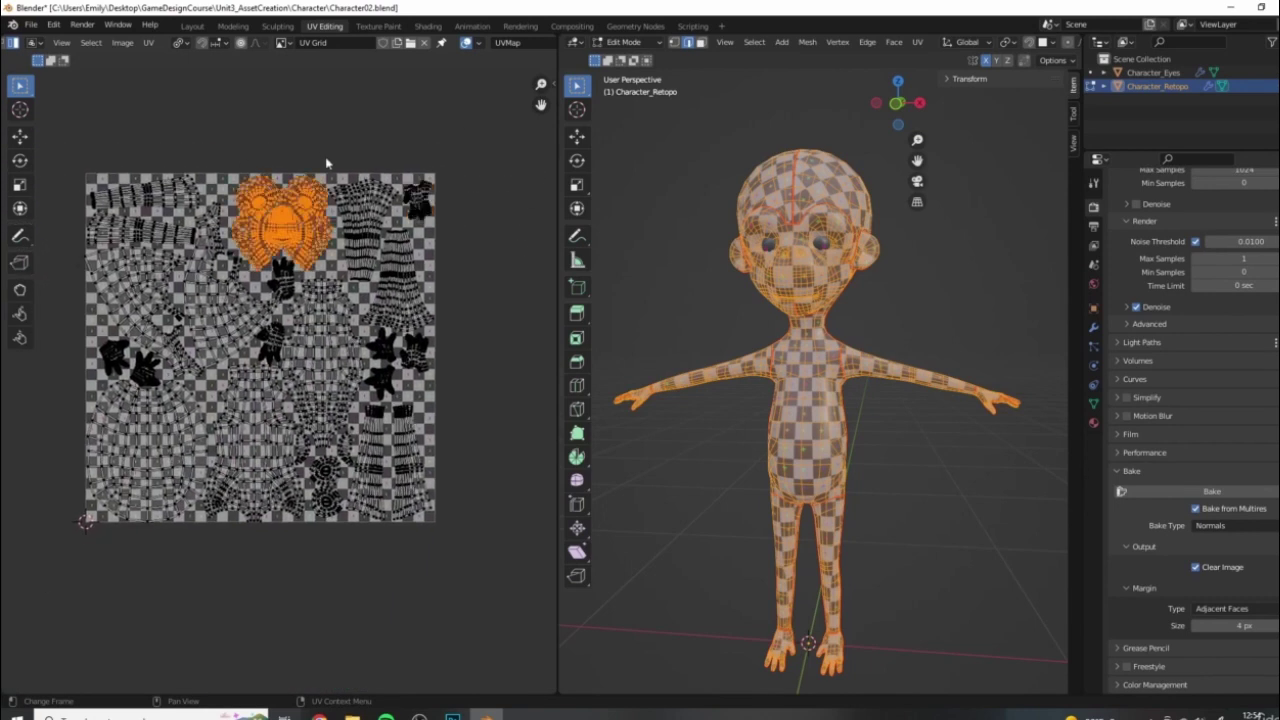
middle_drag(307, 236, 338, 292)
Put Character_Eyes and Character_Retopo into Edit Mode together so both objects' UV islands share one layout
key(Tab)
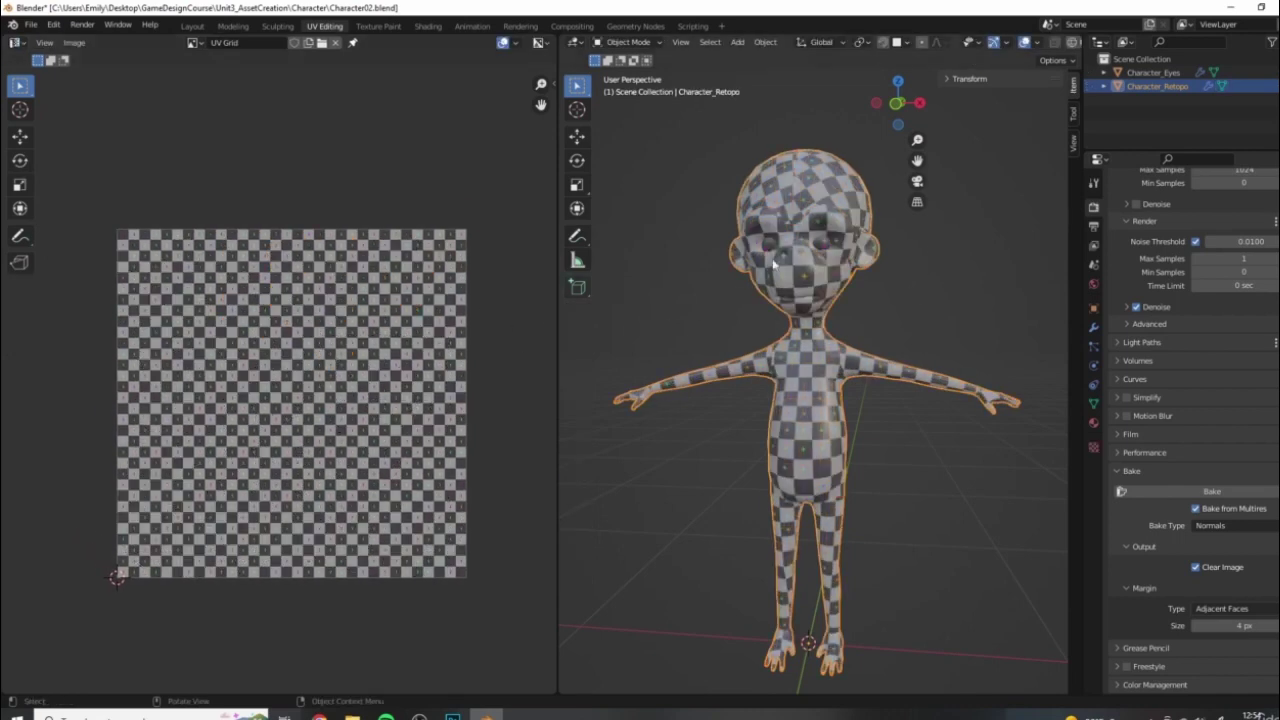
click(827, 248)
key(Tab)
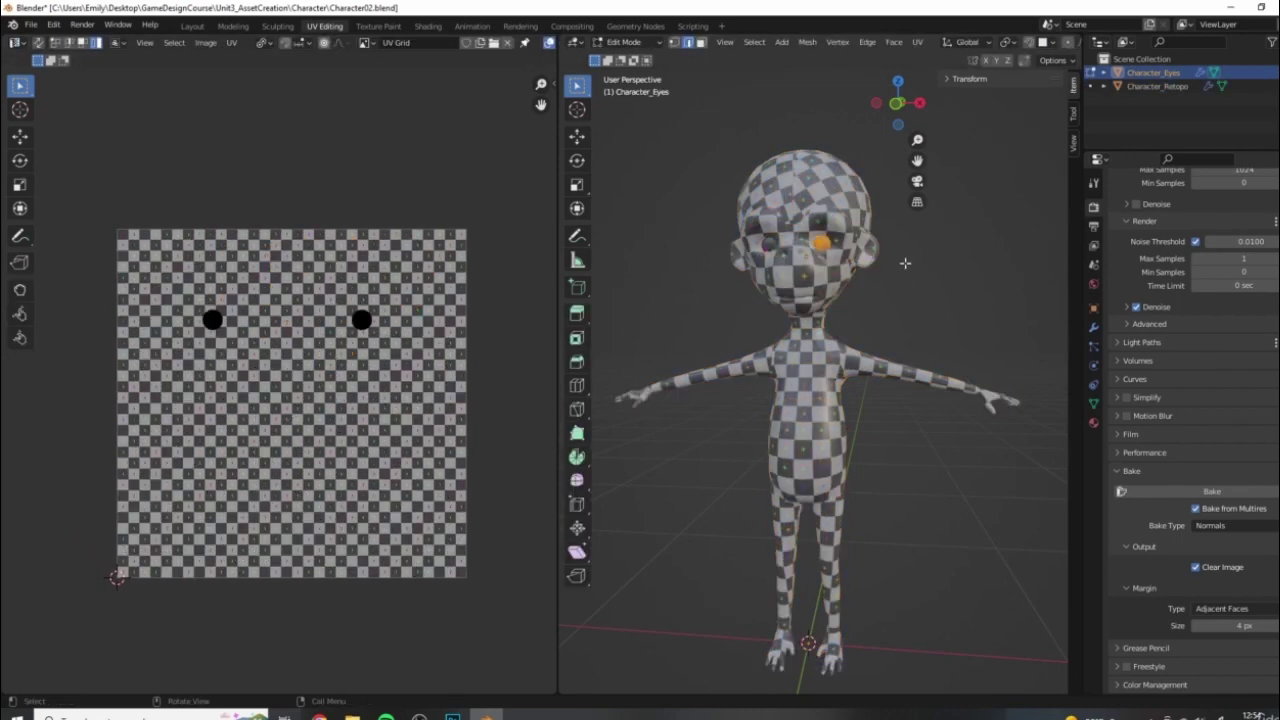
key(Tab)
shift+click(860, 250)
key(Tab)
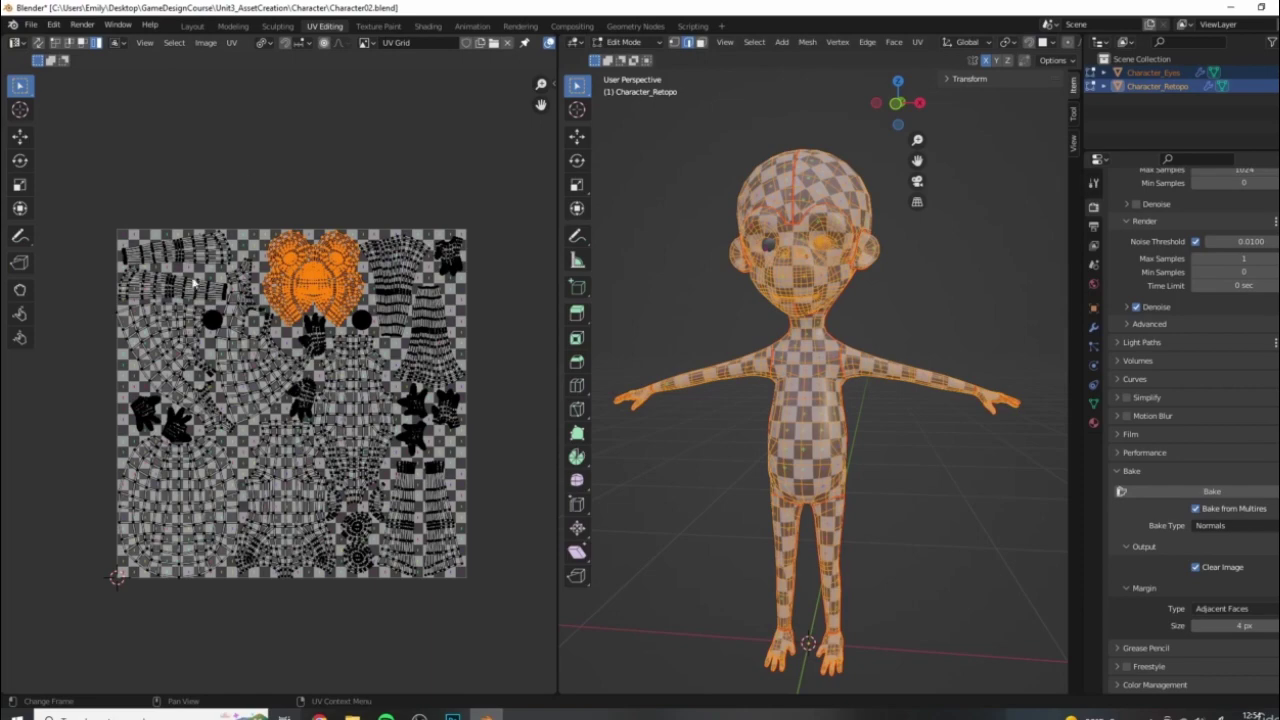
Move Character_Eyes' left eye UV island up beside the face island, about 0.09 m in X and 0.22 m in Y
scroll(221, 216, up, 3)
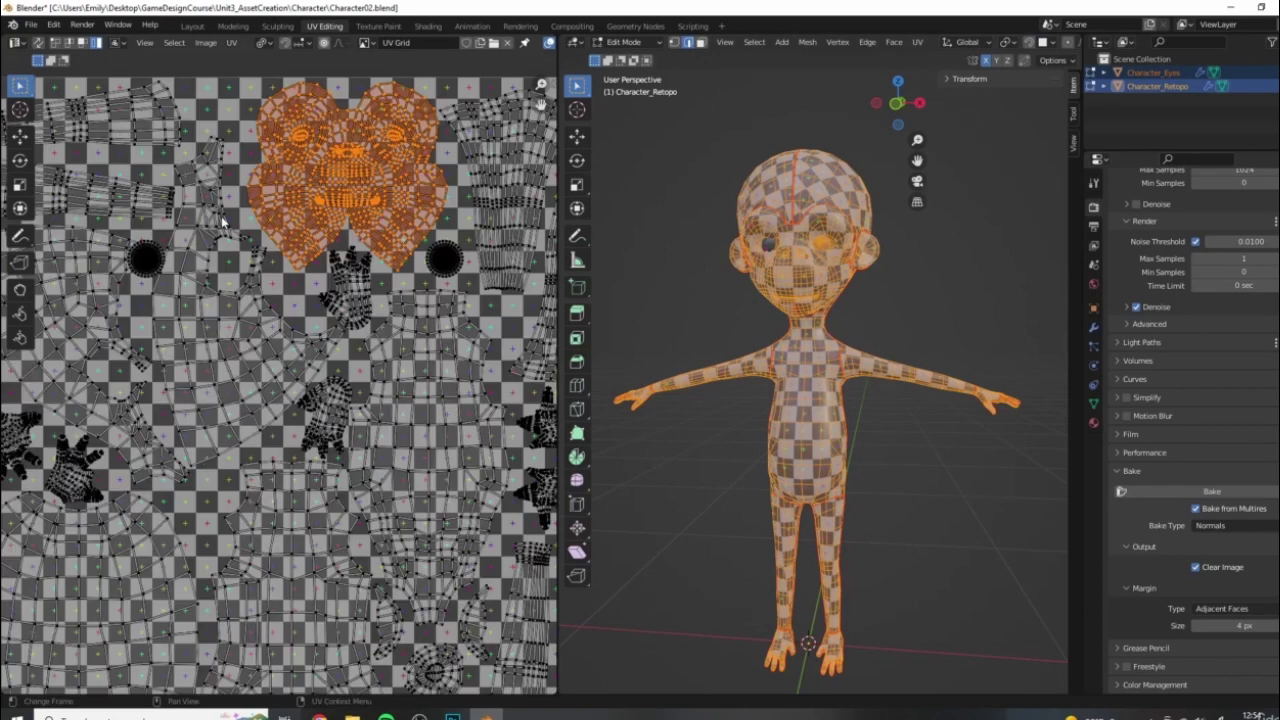
click(145, 262)
scroll(160, 320, up, 2)
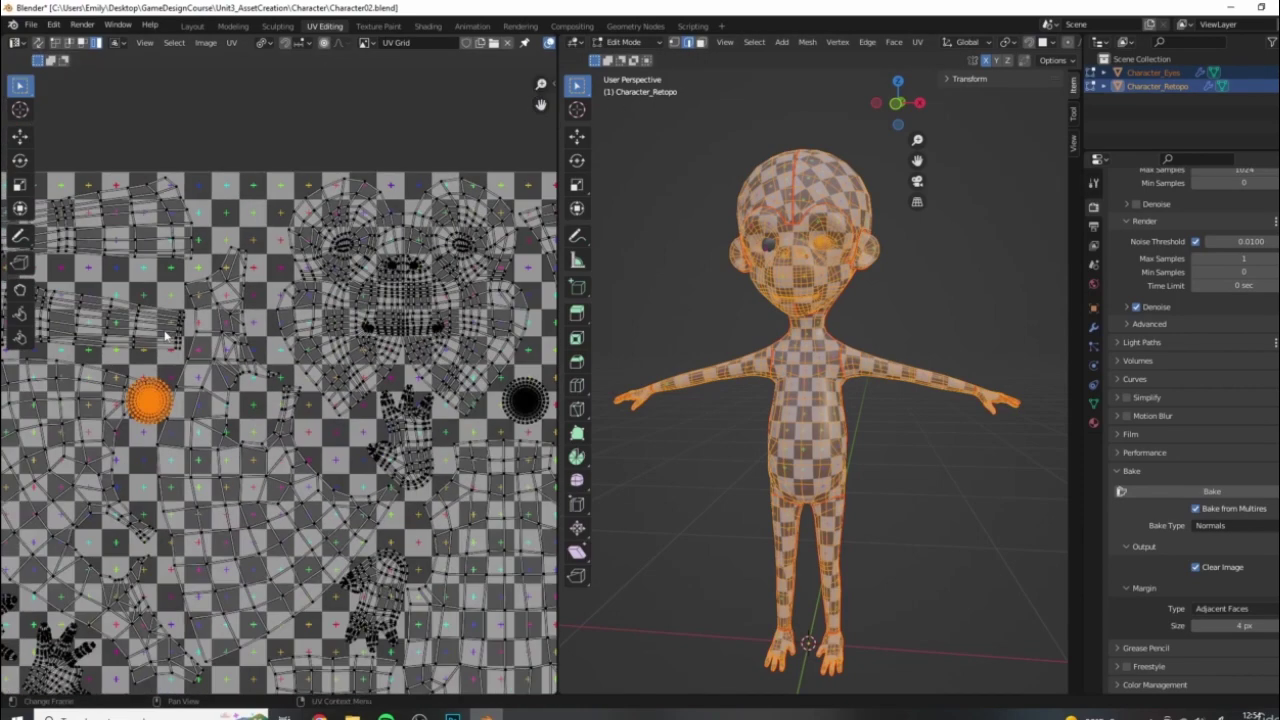
scroll(202, 350, down, 1)
key(g)
click(283, 247)
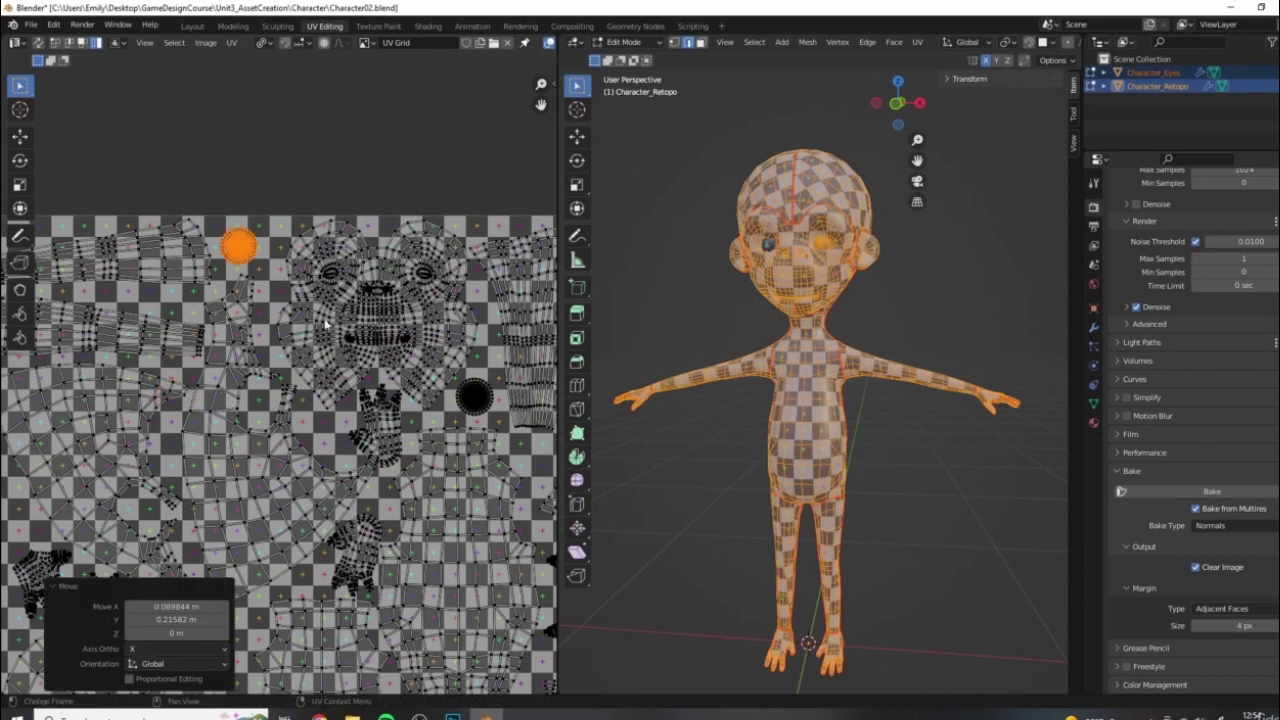
middle_drag(267, 405, 295, 379)
middle_drag(328, 333, 306, 343)
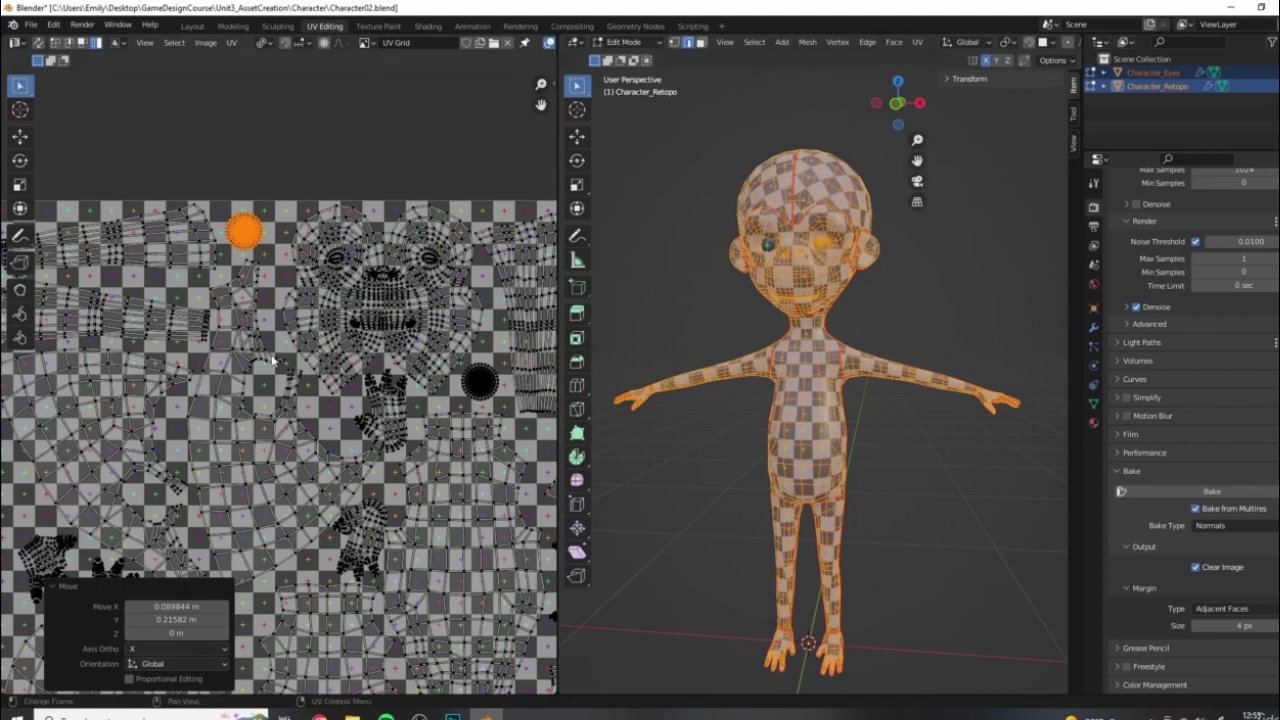
middle_drag(266, 289, 218, 274)
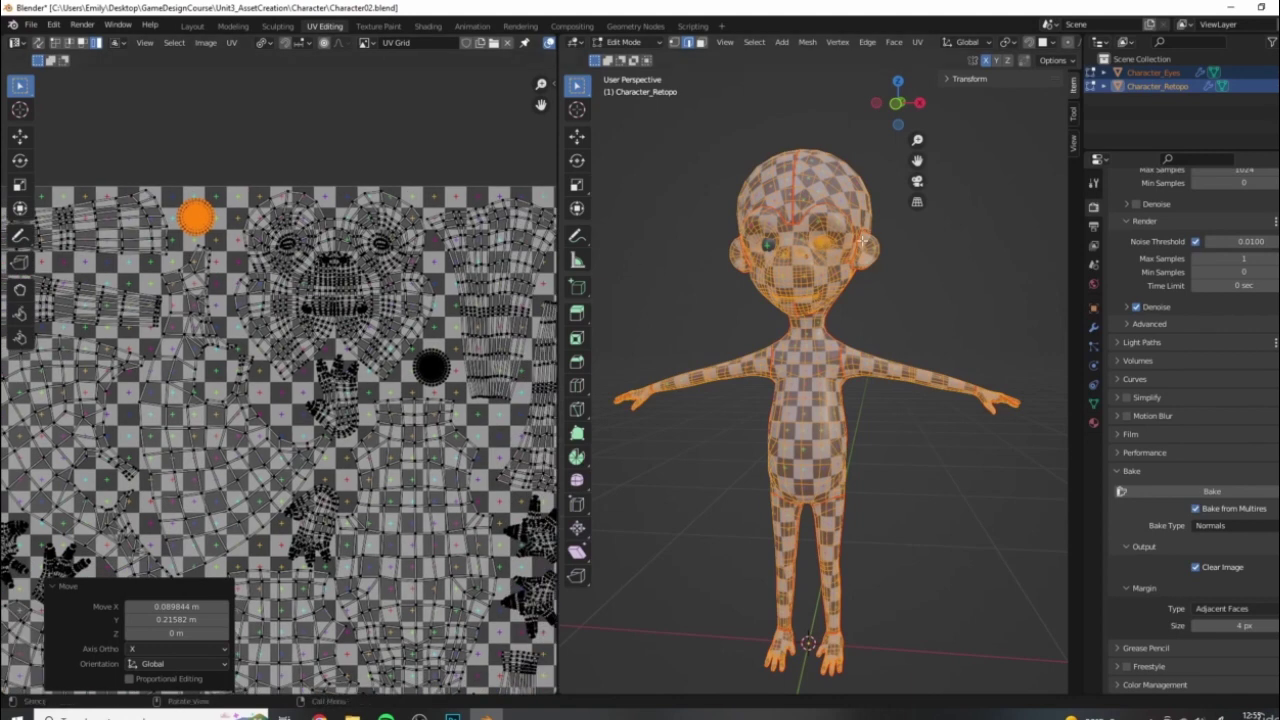
Return to Object Mode, open the Mirror modifier settings of Character_Eyes, and examine the checker pattern on both eyes
click(1093, 327)
key(Tab)
click(823, 248)
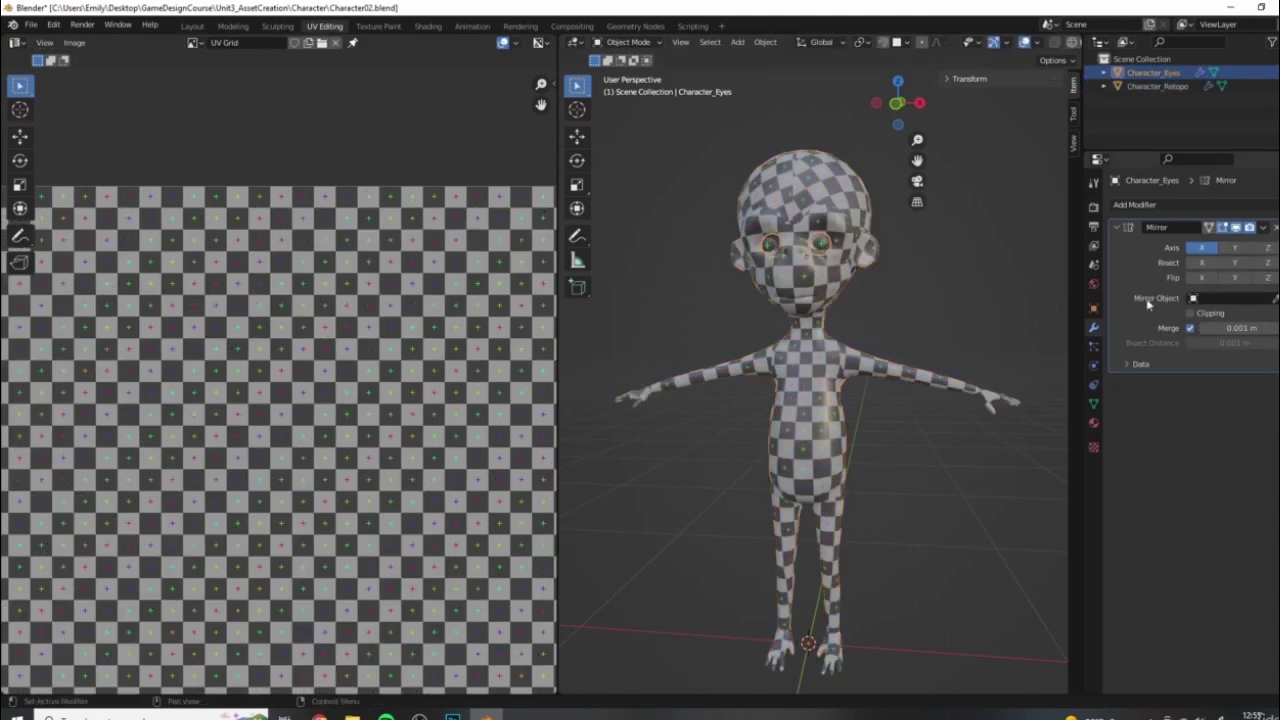
shift+middle_drag(873, 217, 840, 294)
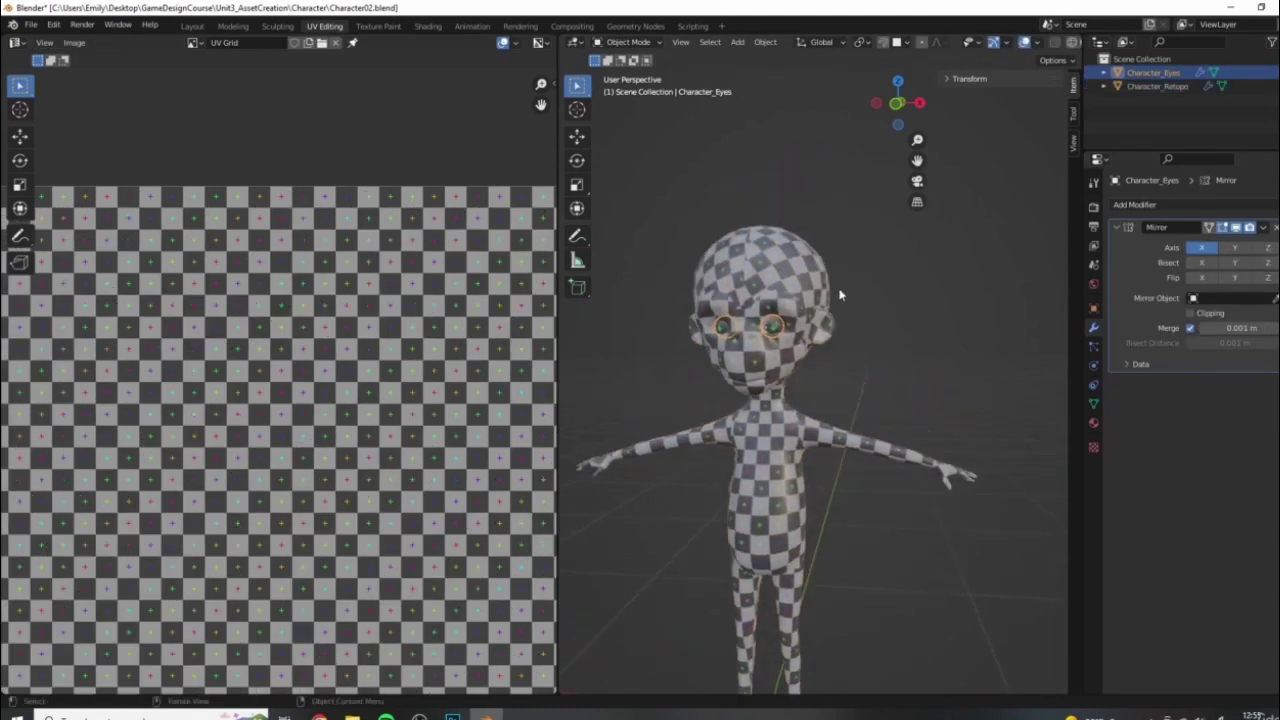
scroll(840, 294, up, 4)
shift+middle_drag(709, 254, 883, 327)
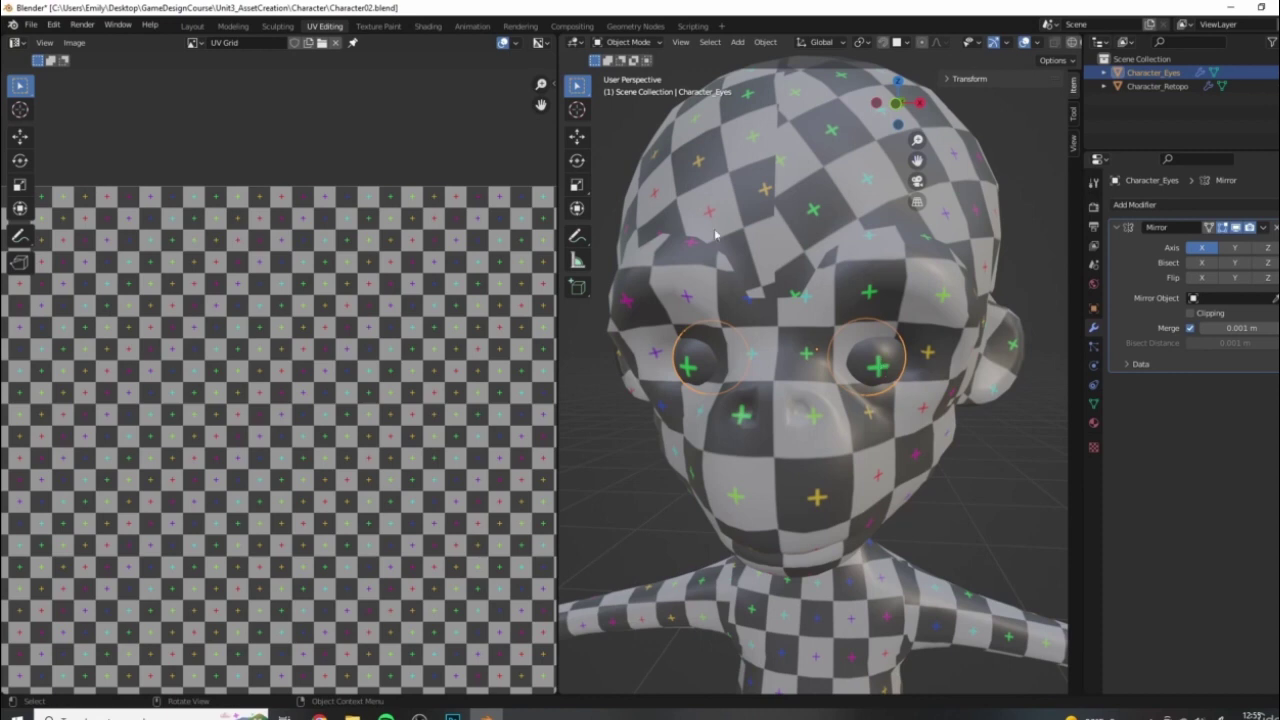
middle_drag(876, 364, 850, 277)
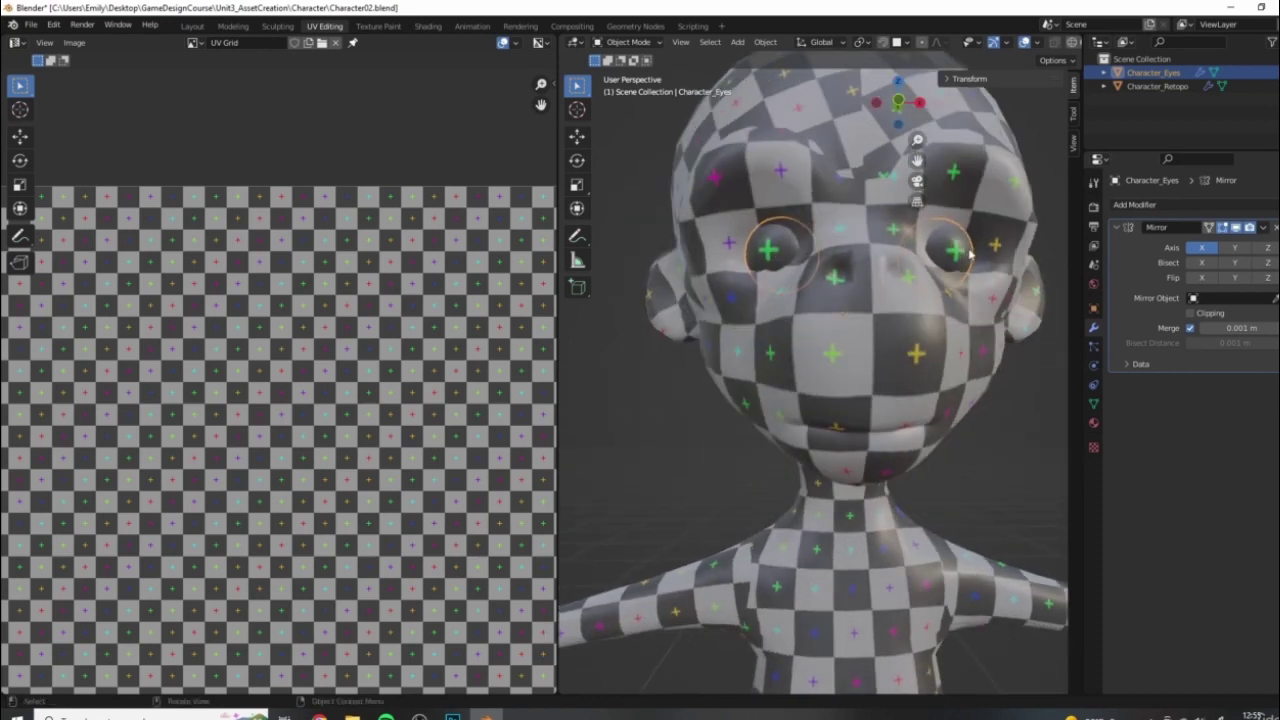
scroll(666, 340, down, 3)
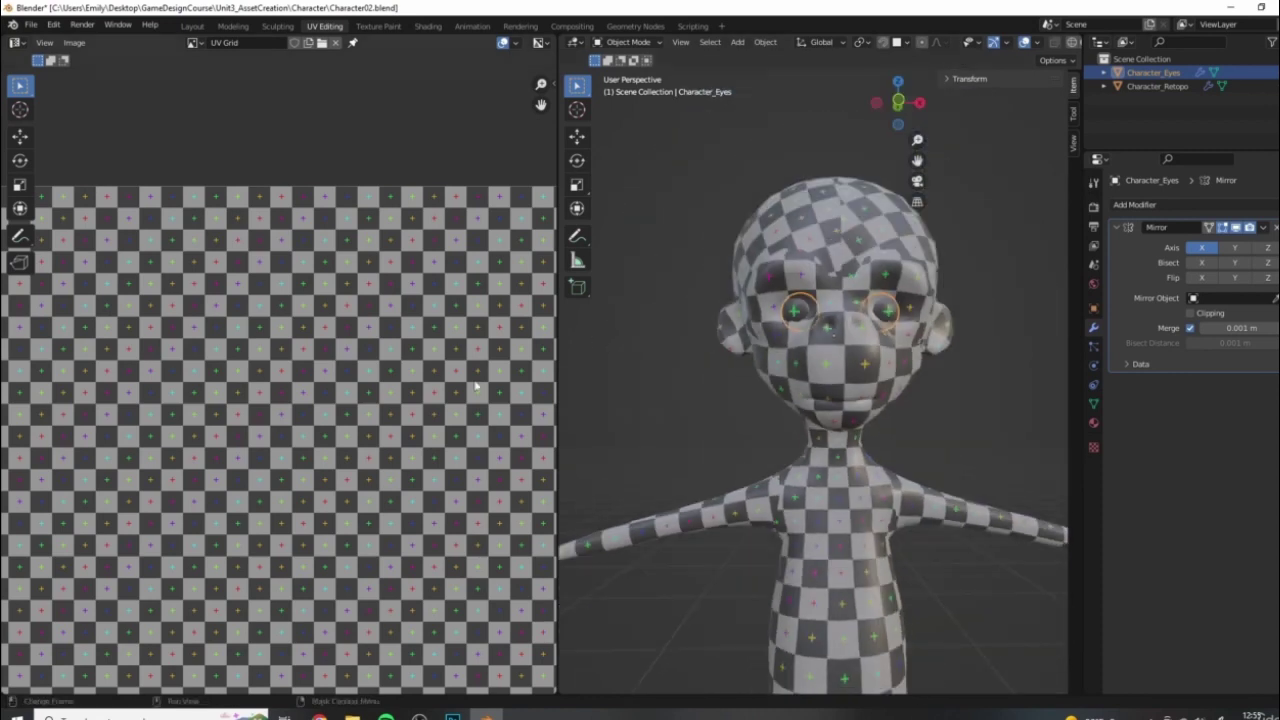
Put Character_Eyes alone into Edit Mode and select its lower round UV island for inspection
key(Tab)
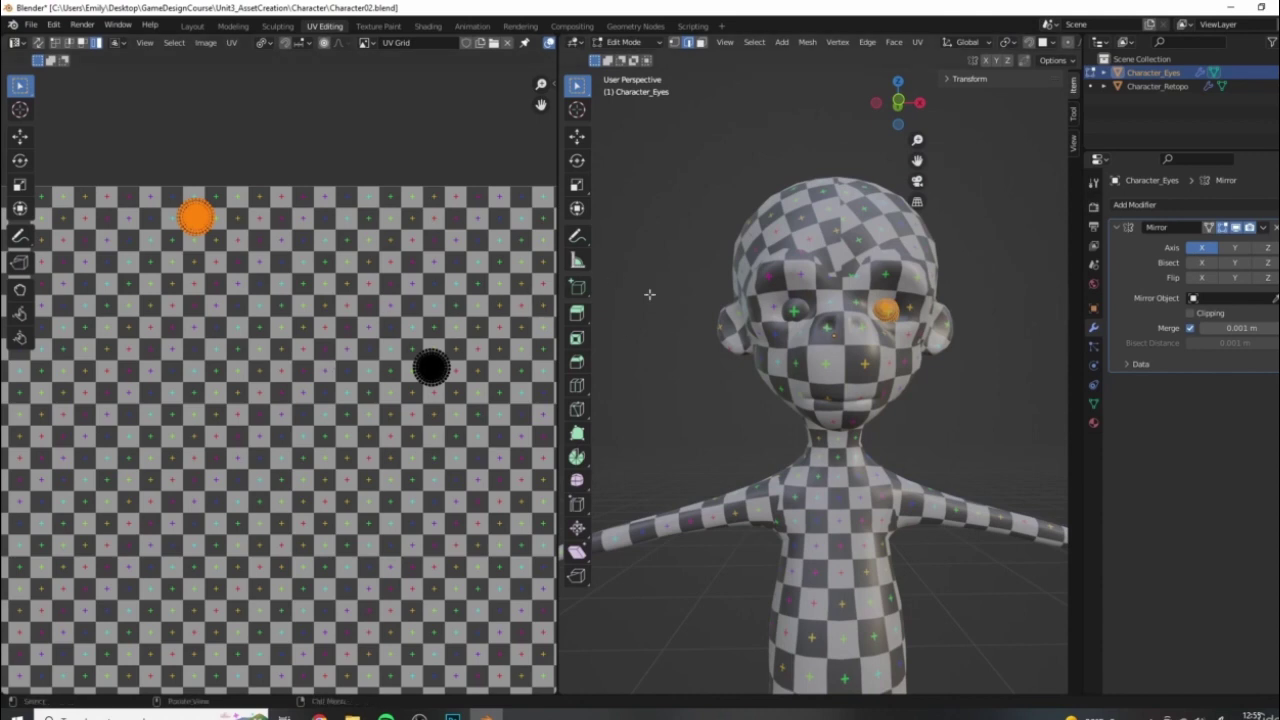
click(431, 369)
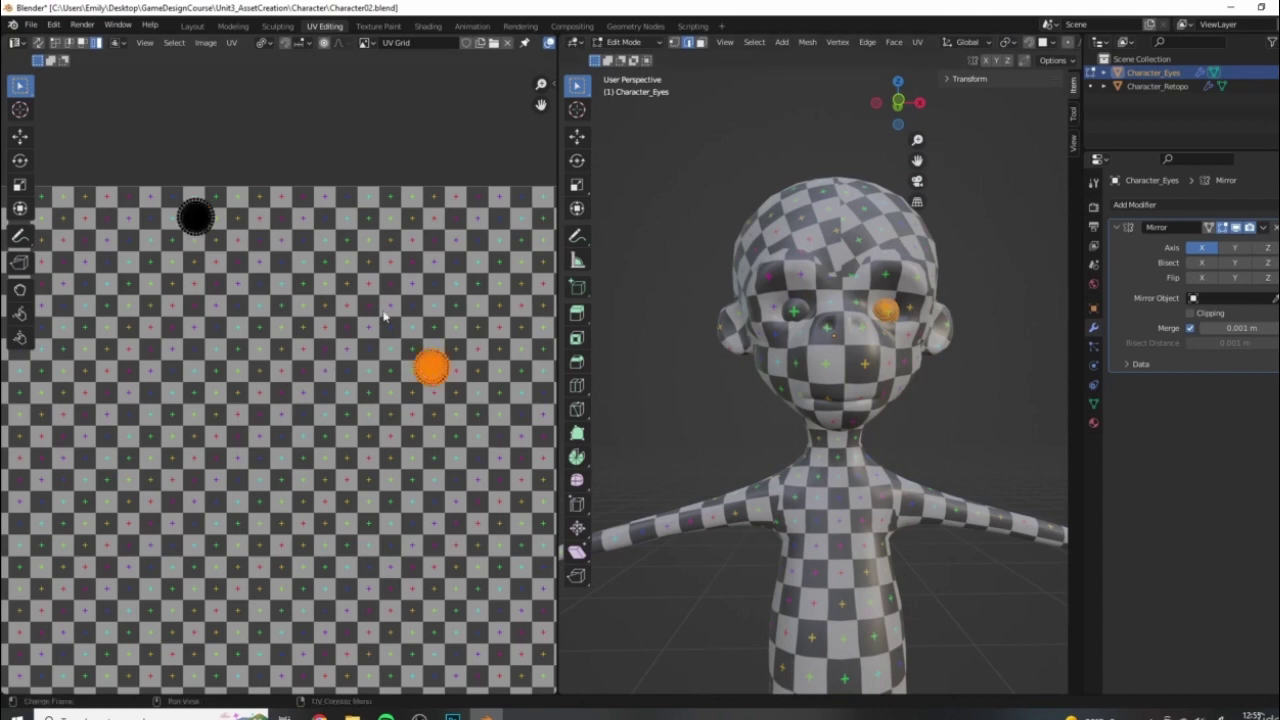
scroll(405, 385, up, 8)
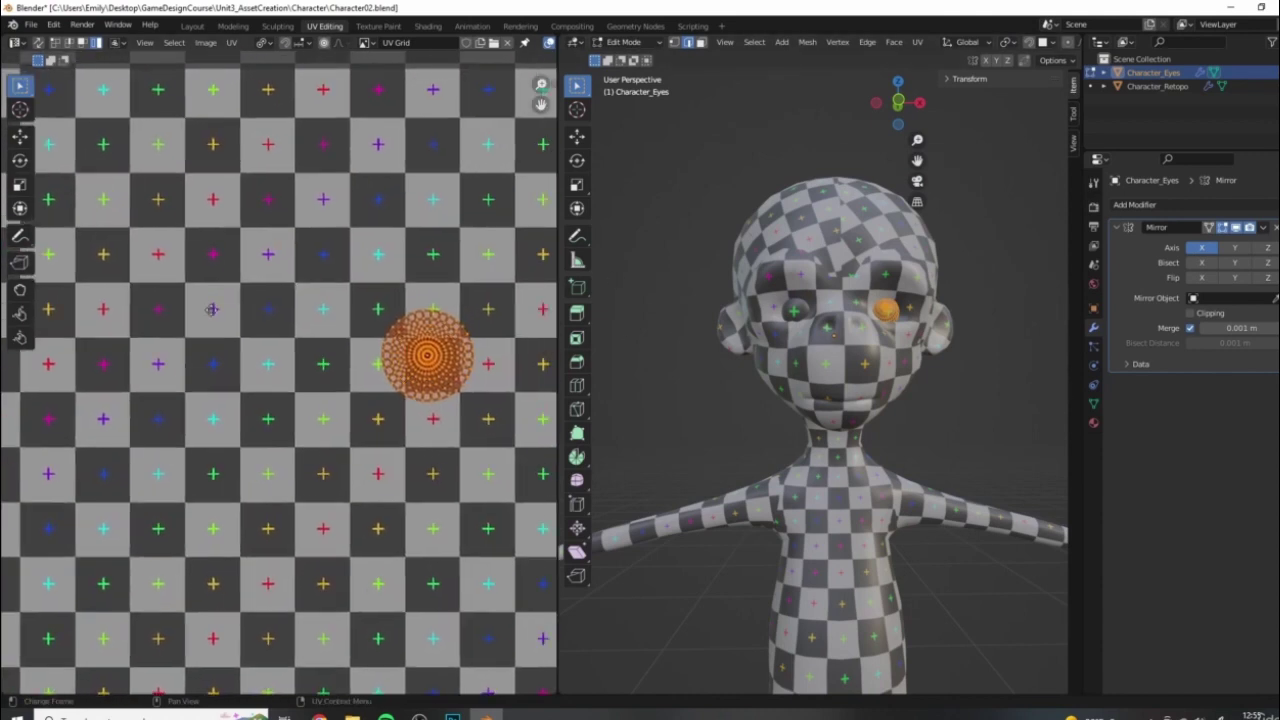
scroll(391, 395, up, 3)
scroll(380, 354, down, 4)
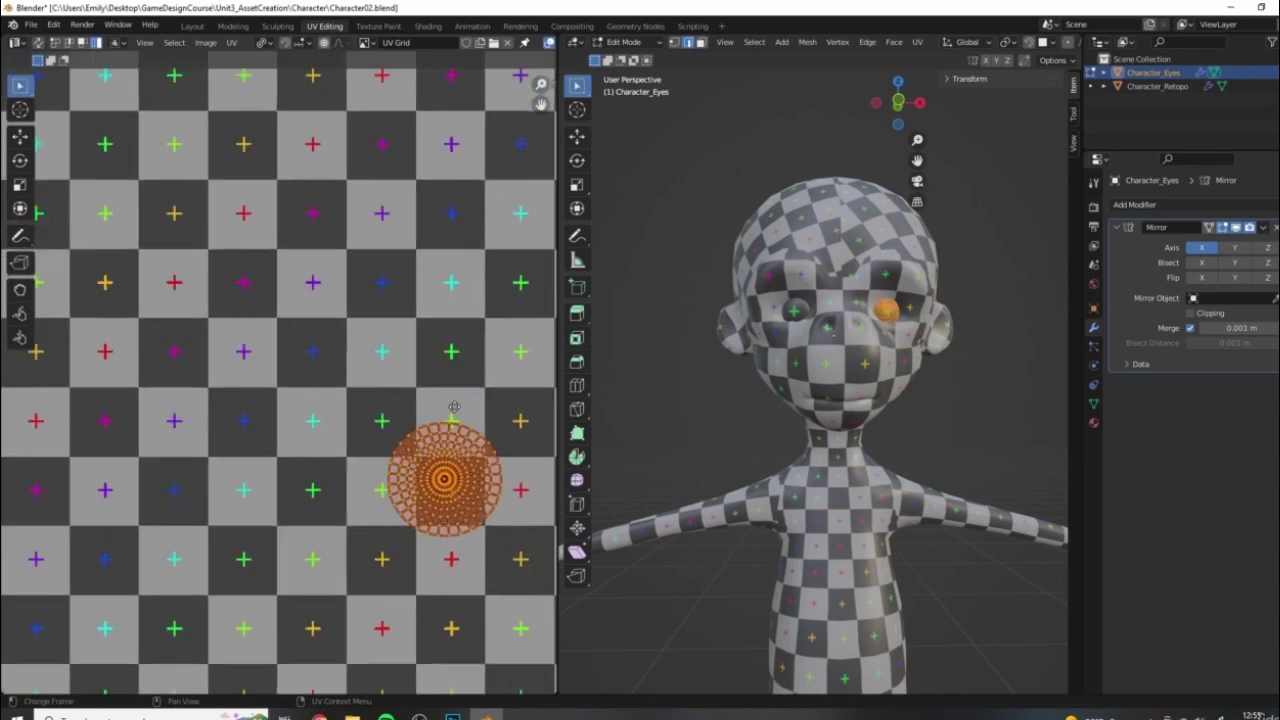
Select the upper eye UV island and try shifting it slightly in negative X to test the eye's checker pattern
scroll(315, 297, up, 4)
middle_drag(315, 297, 391, 389)
middle_drag(242, 391, 306, 374)
key(l)
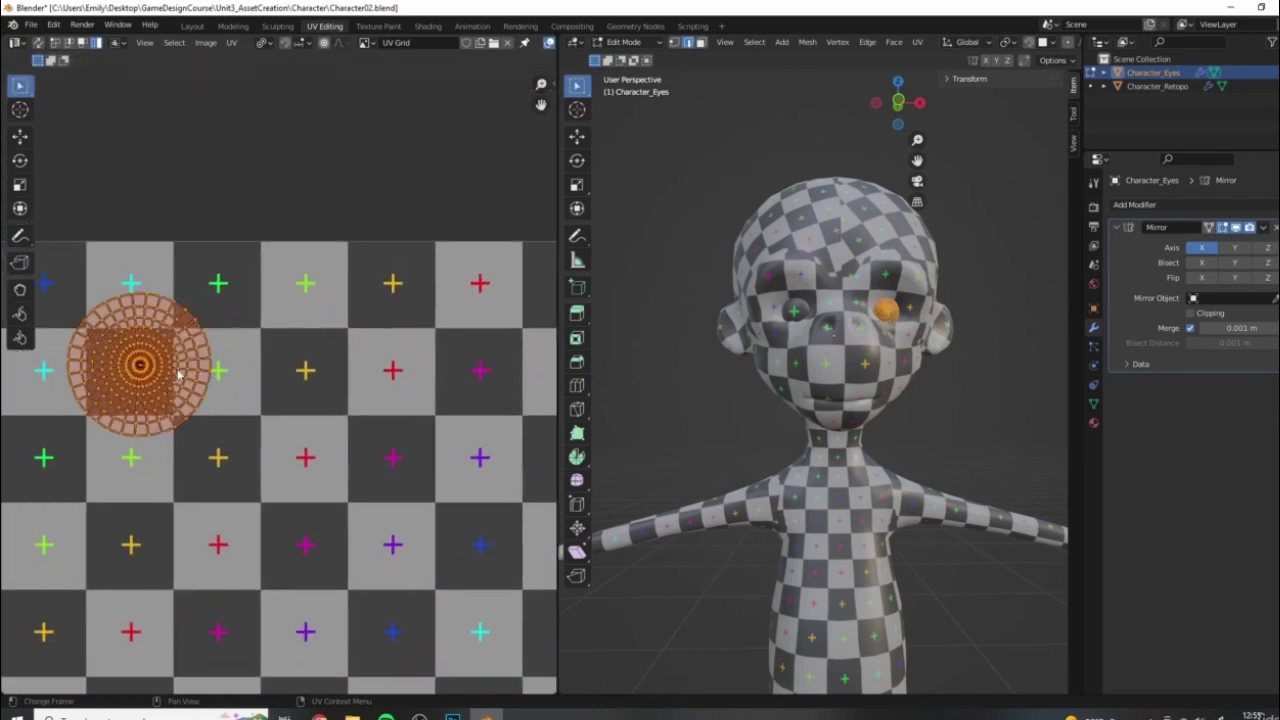
middle_drag(189, 360, 276, 356)
key(g)
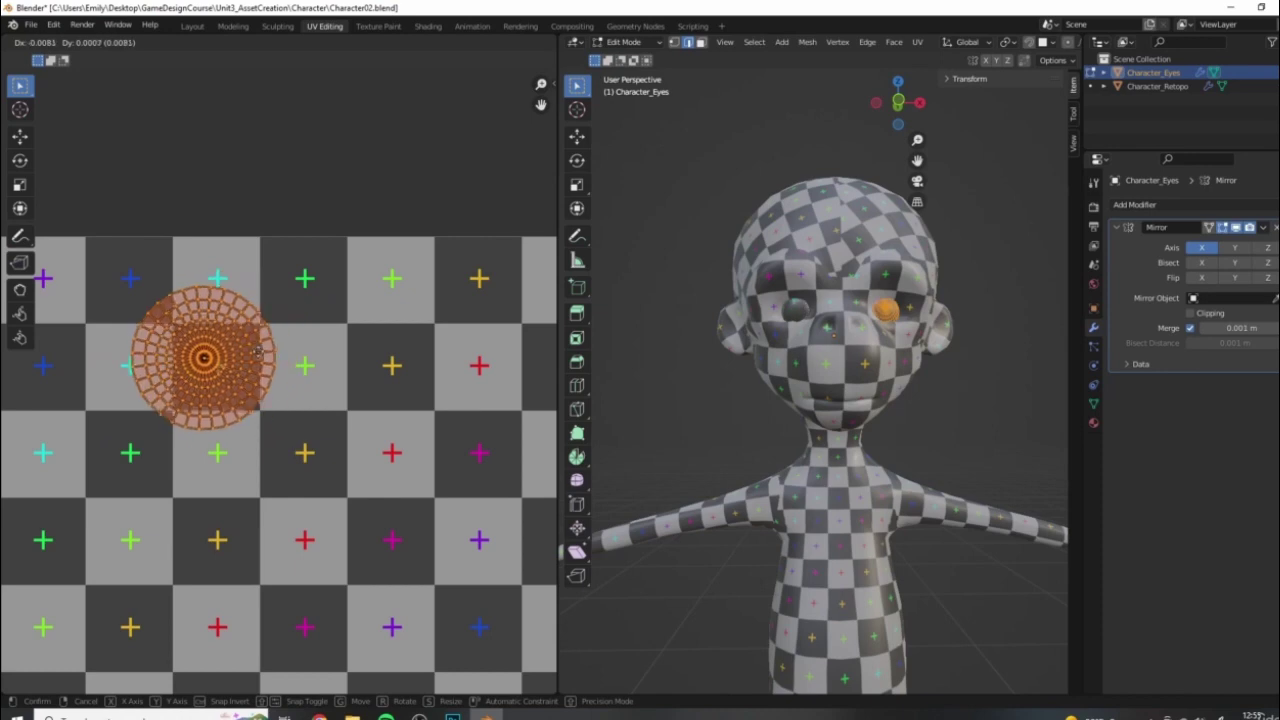
click(281, 358)
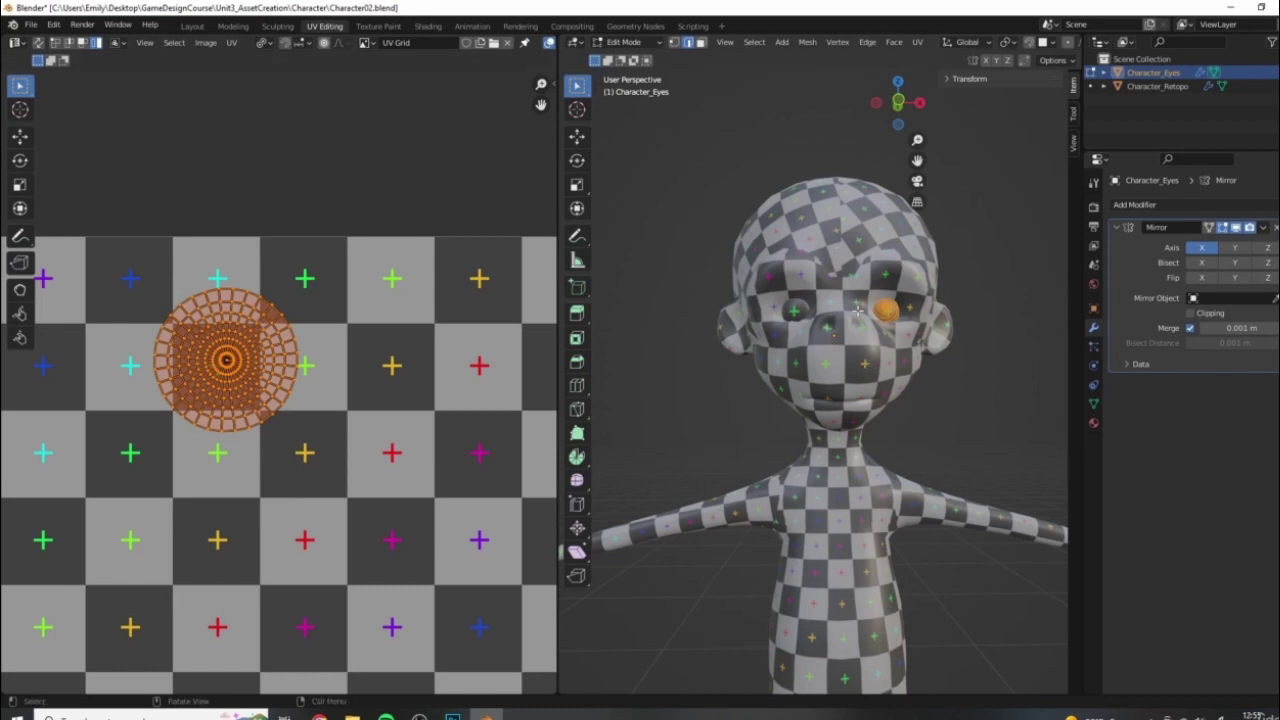
Put Character_Eyes and Character_Retopo back into Edit Mode together to show their combined UV islands
scroll(922, 292, up, 4)
scroll(922, 292, down, 4)
mouse_move(910, 400)
middle_down()
mouse_move(905, 470)
mouse_move(898, 397)
middle_up()
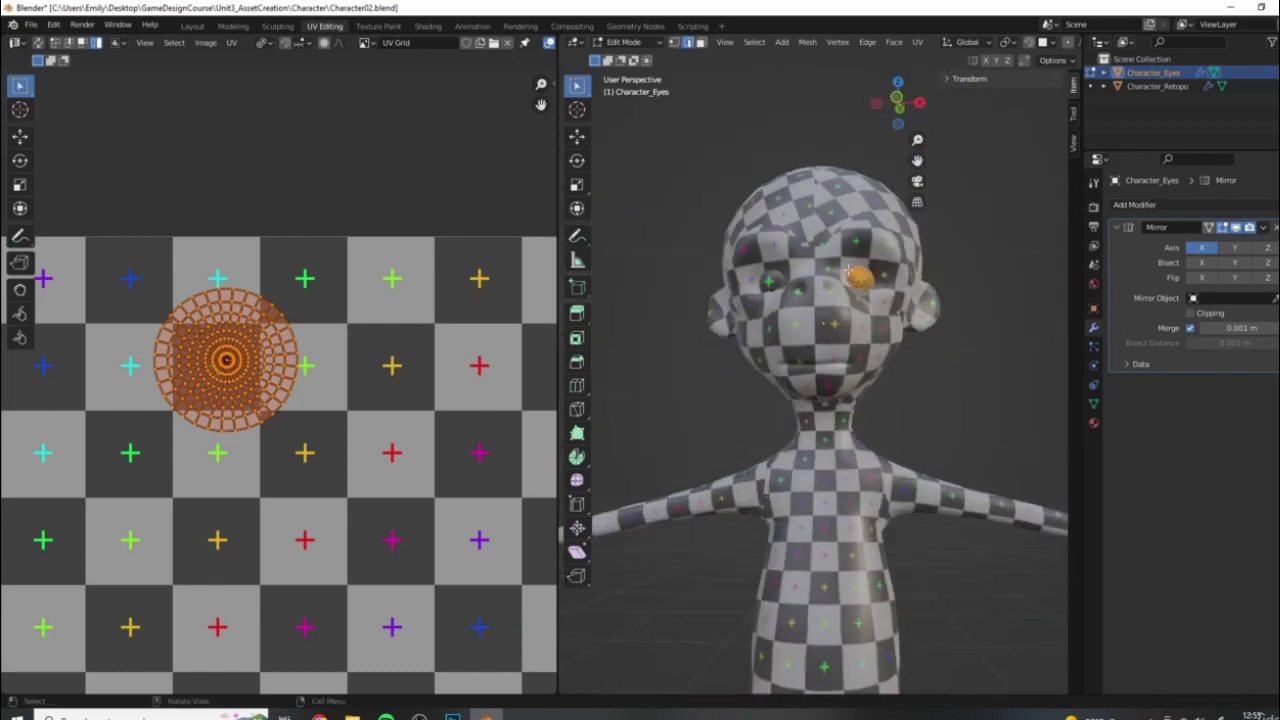
scroll(247, 300, down, 1)
middle_drag(971, 359, 903, 380)
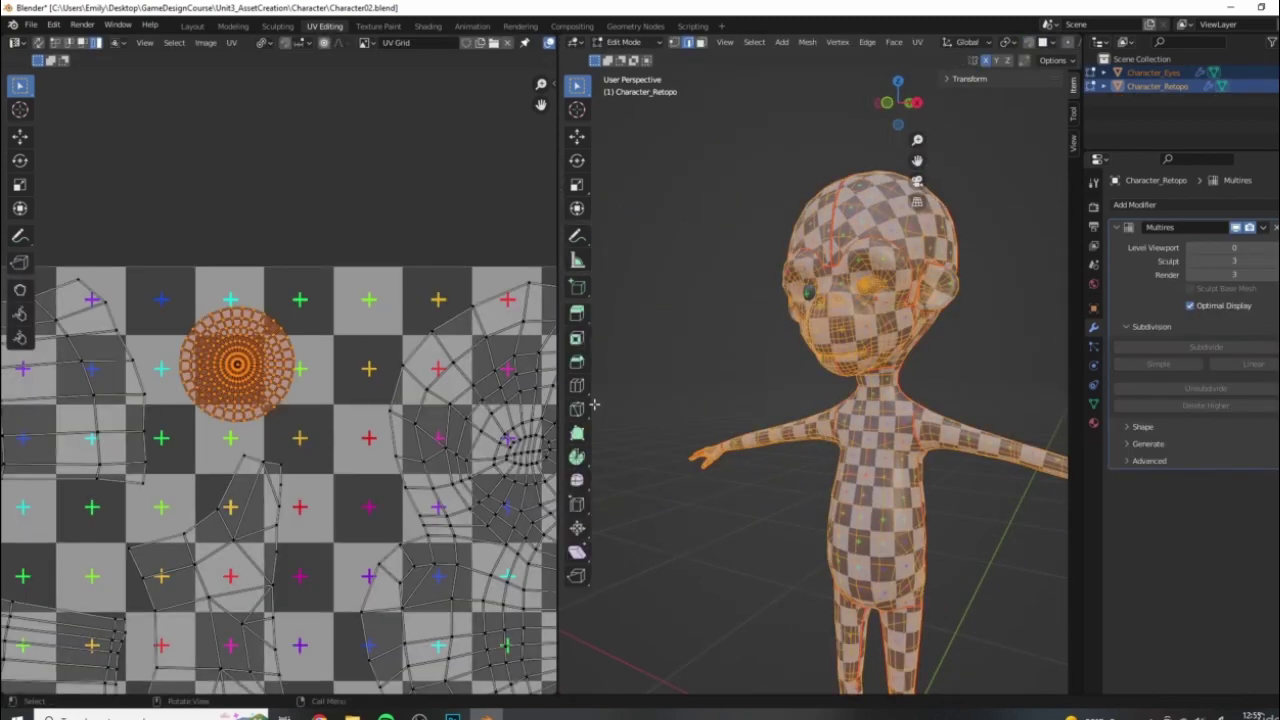
Examine the combined UV layout for overlaps and the position of the eye islands among the body islands
scroll(506, 450, down, 5)
middle_drag(506, 450, 538, 366)
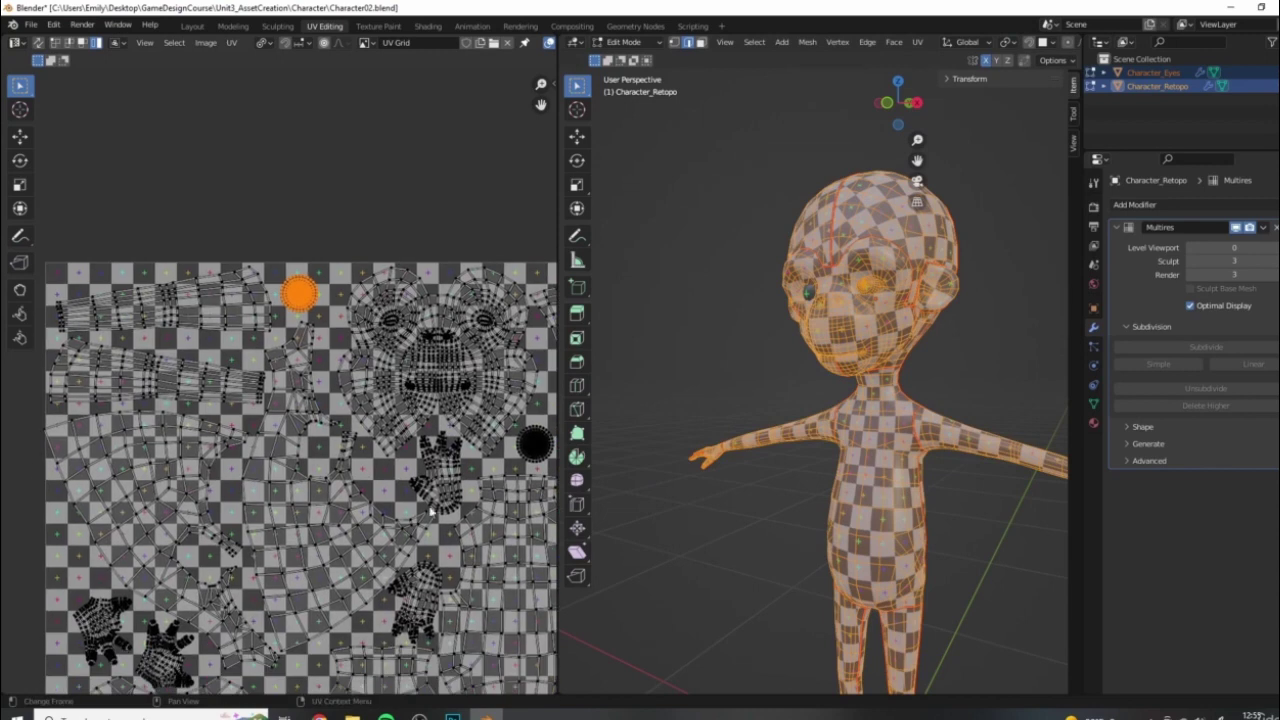
middle_drag(374, 530, 382, 388)
scroll(256, 534, down, 2)
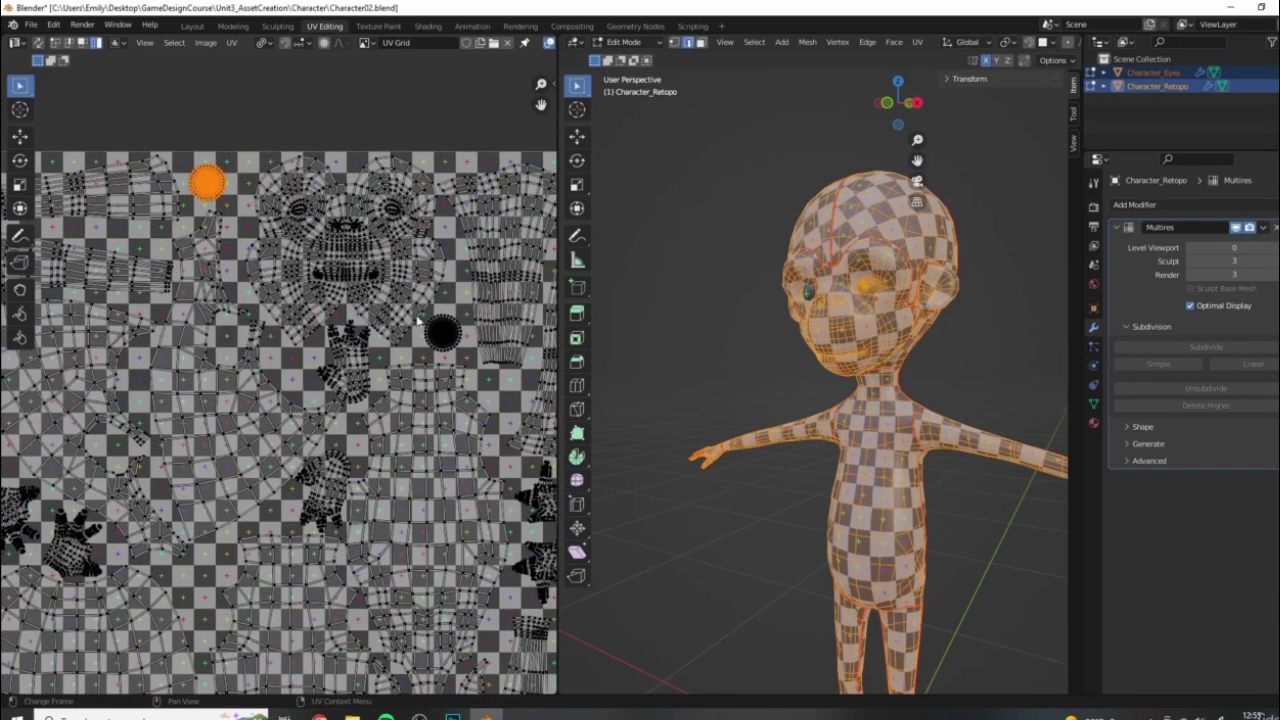
scroll(364, 395, down, 3)
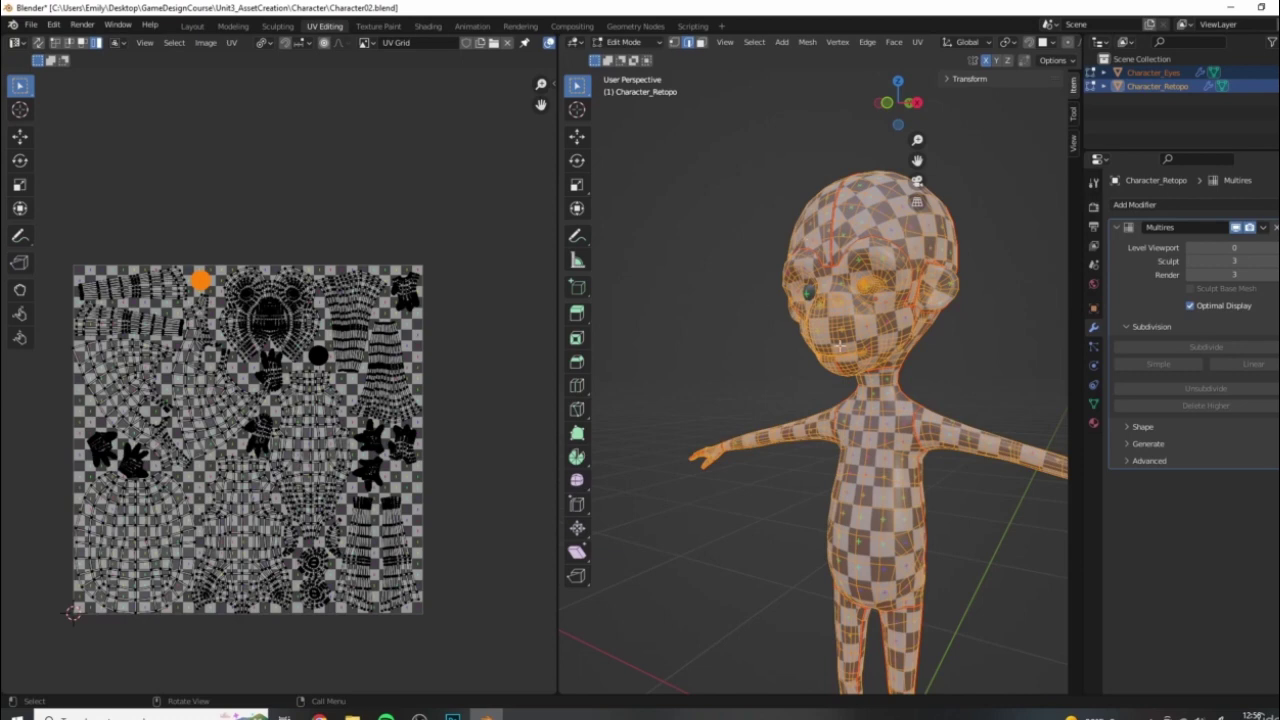
middle_drag(429, 264, 403, 276)
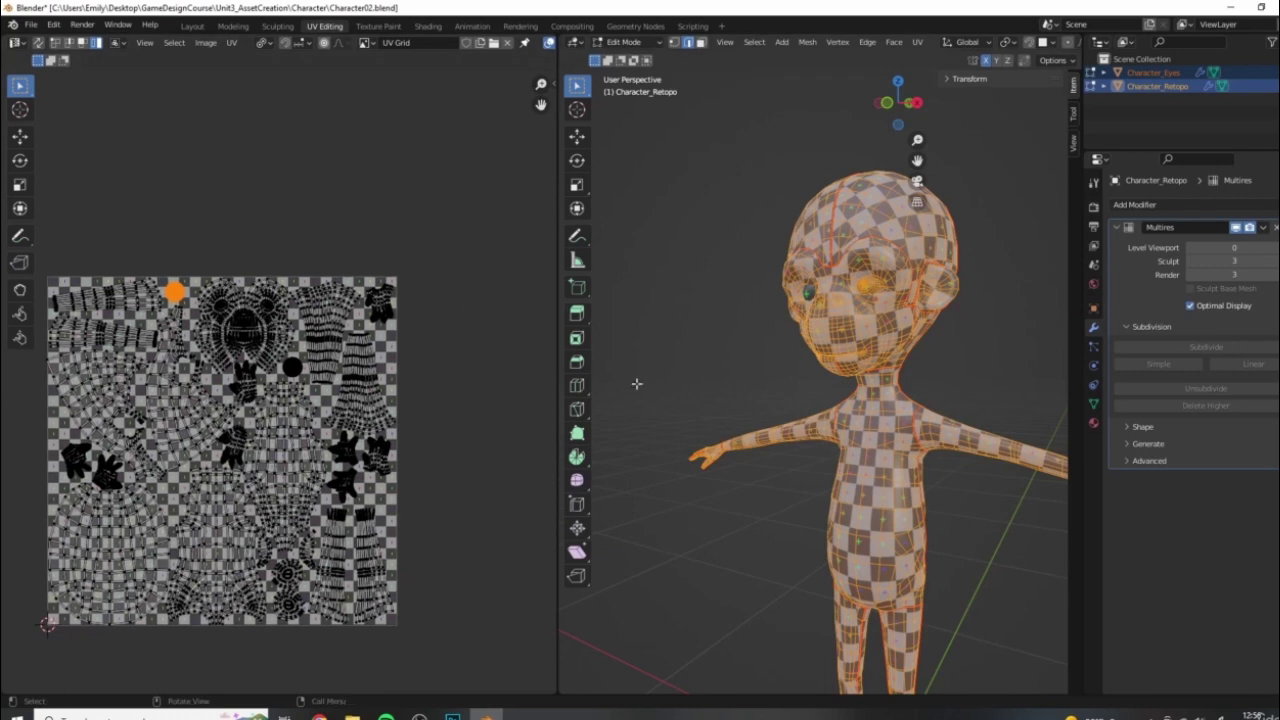
middle_drag(754, 348, 440, 418)
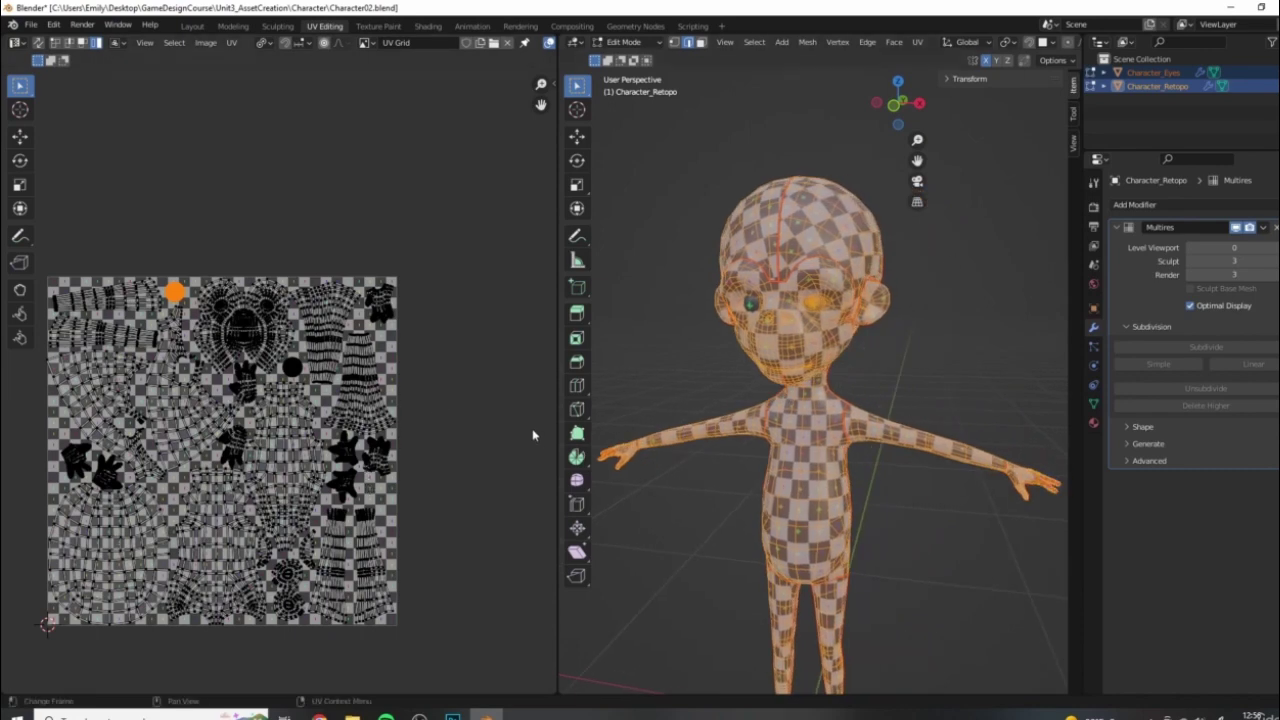
middle_drag(481, 424, 561, 372)
Widen the 3D viewport by narrowing the UV editor, and return both objects to Object Mode
drag(561, 372, 463, 360)
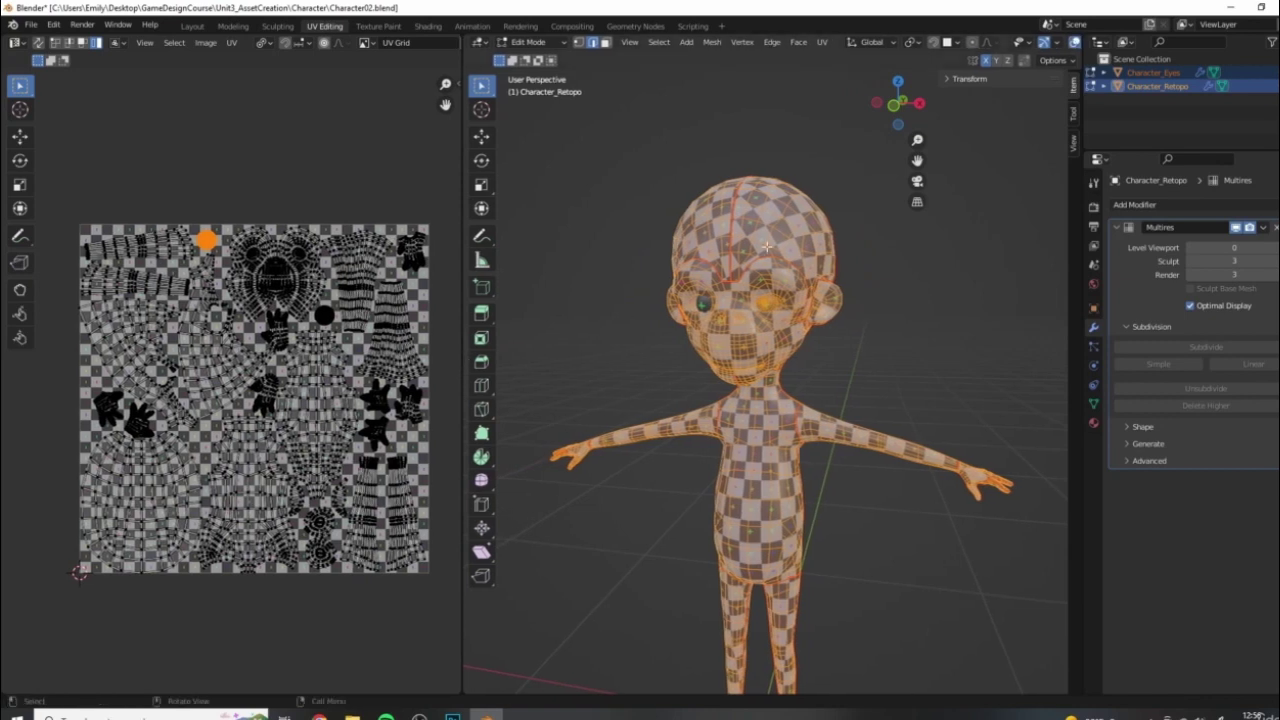
middle_drag(620, 455, 722, 282)
key(Tab)
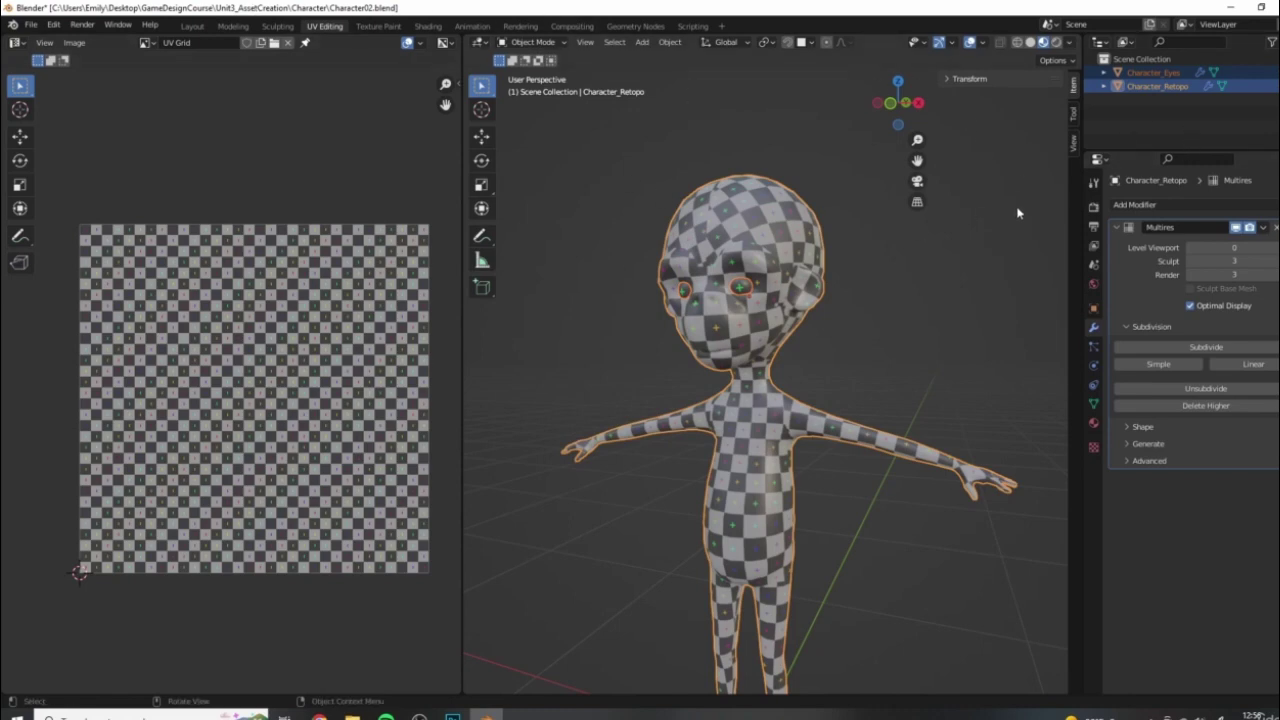
scroll(862, 247, down, 4)
scroll(862, 247, up, 2)
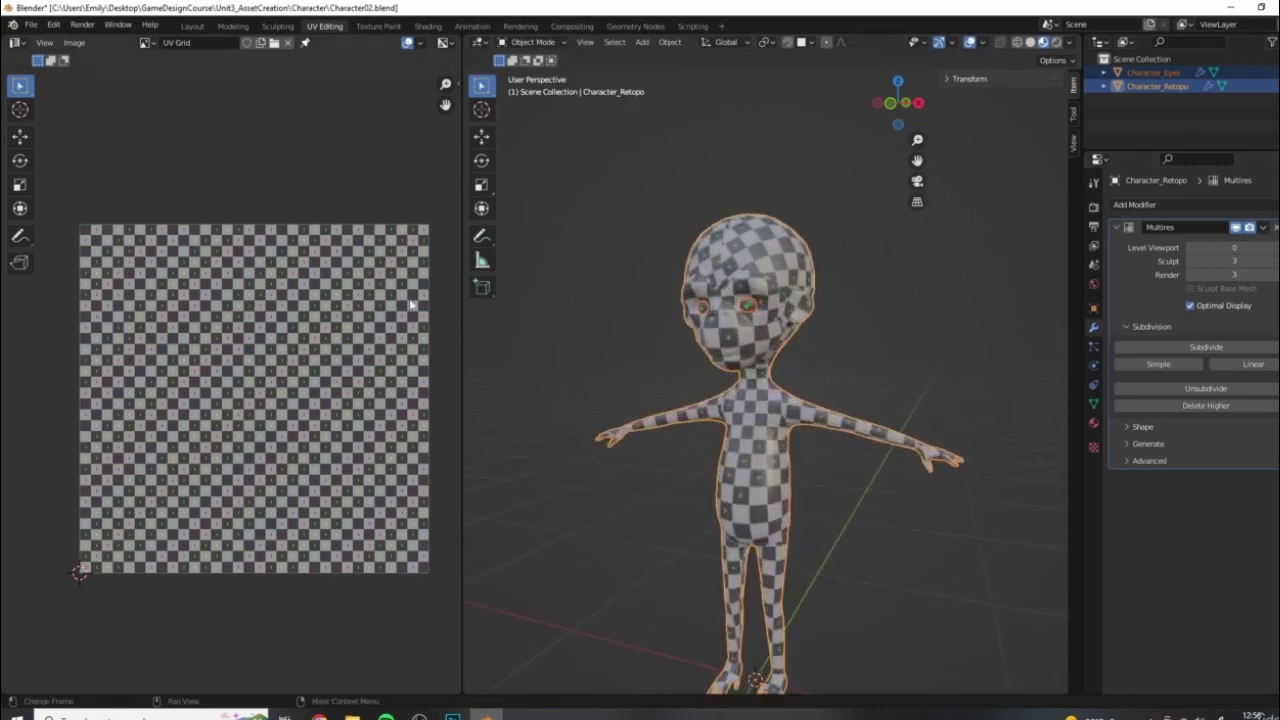
Switch to the Layout workspace and select only Character_Retopo
click(192, 26)
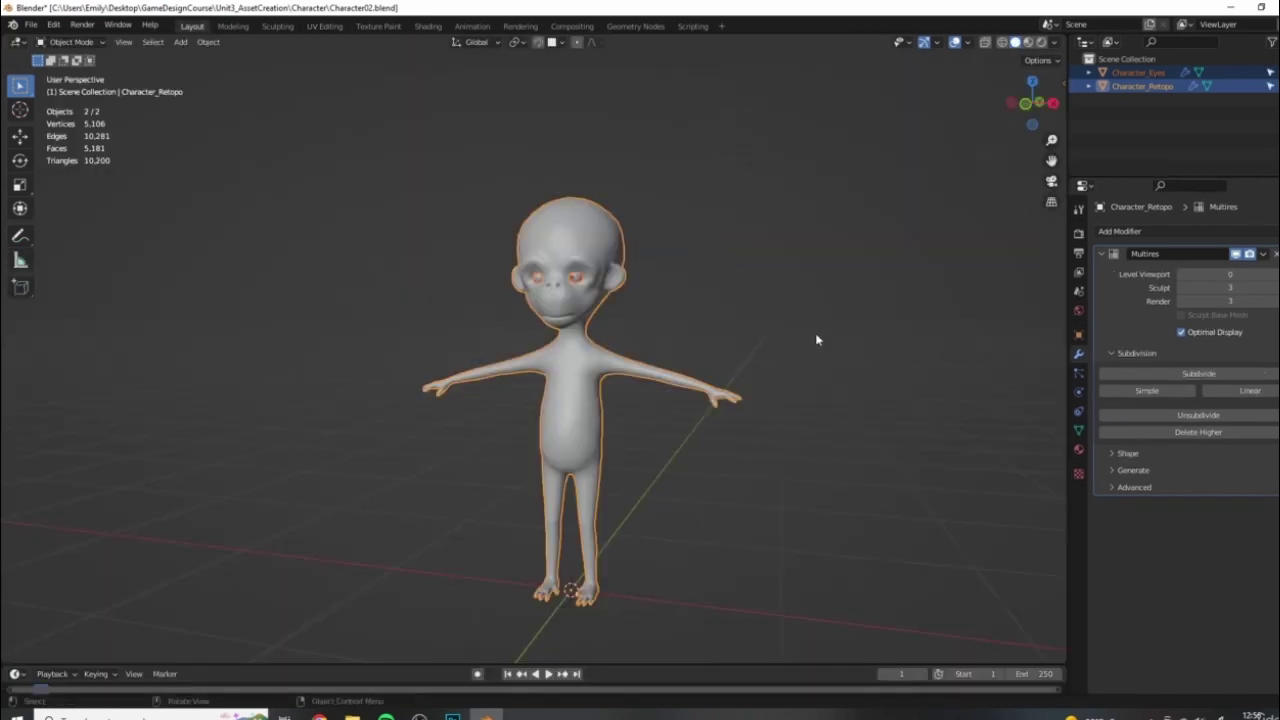
middle_drag(611, 276, 771, 254)
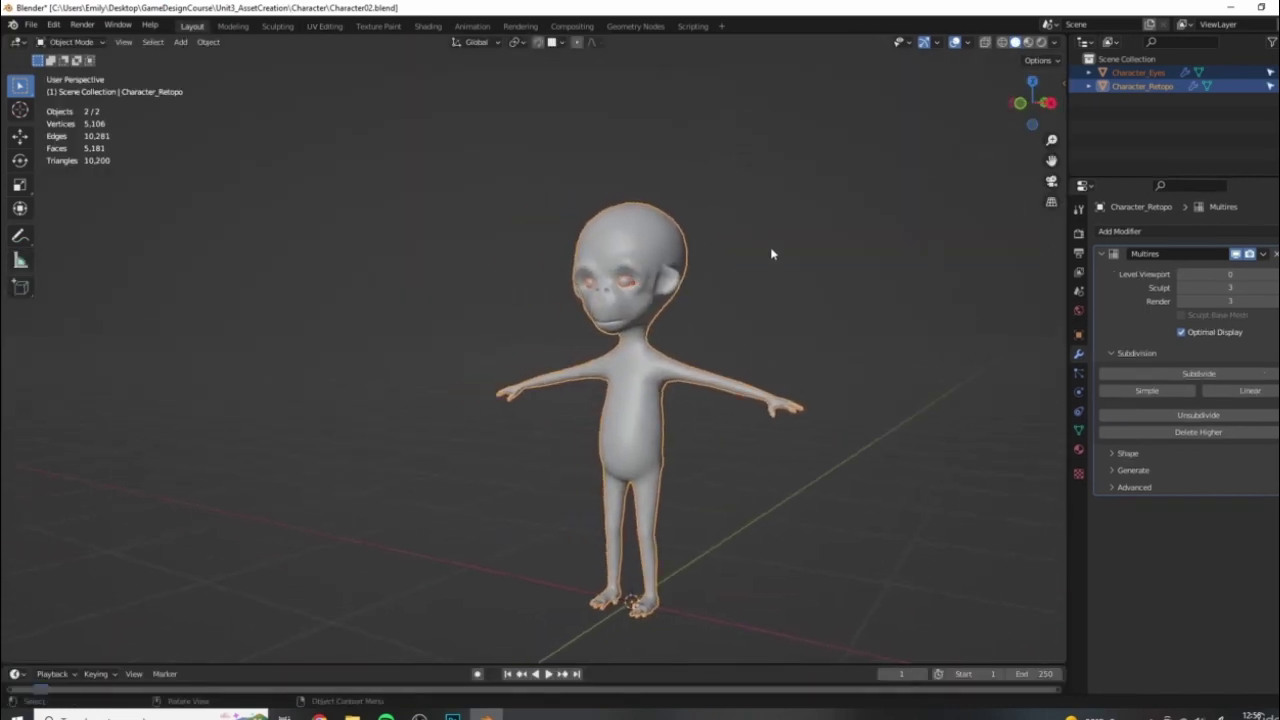
click(640, 205)
scroll(757, 240, up, 3)
shift+middle_drag(916, 220, 896, 257)
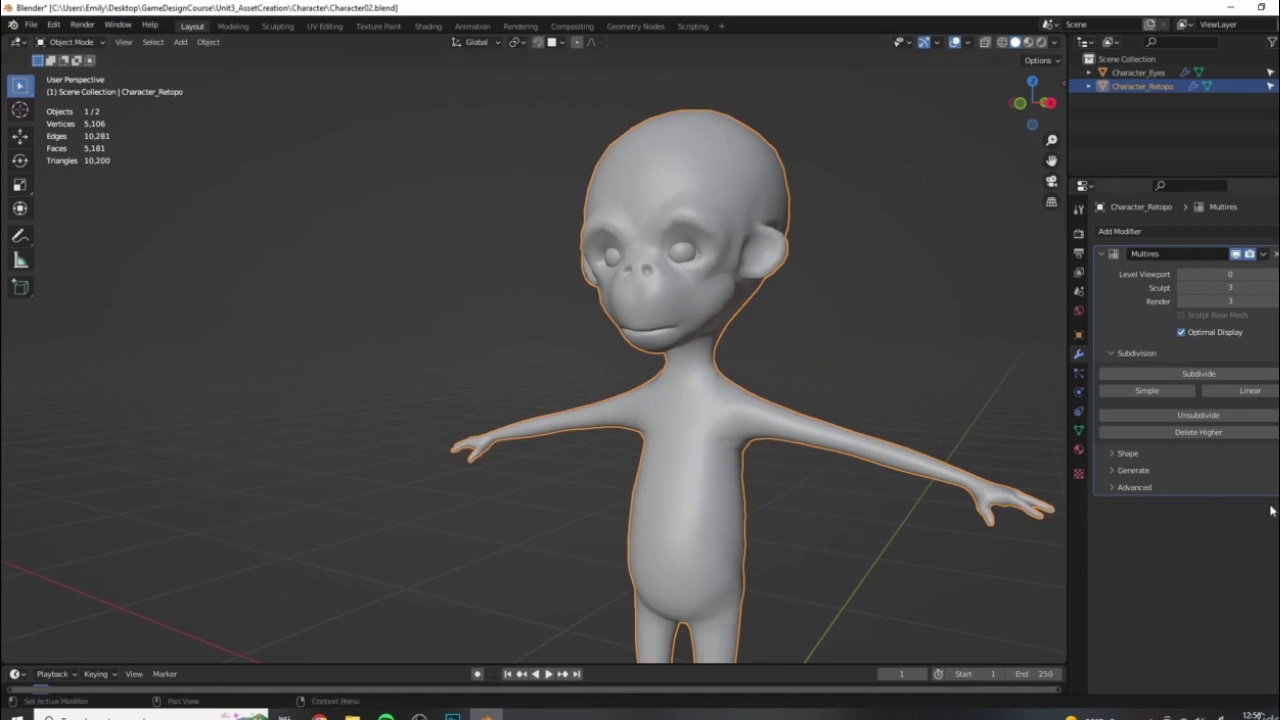
Expand the Bake settings in the render properties and enlarge the properties editor upward to show more of them
click(1078, 234)
scroll(1182, 547, down, 1)
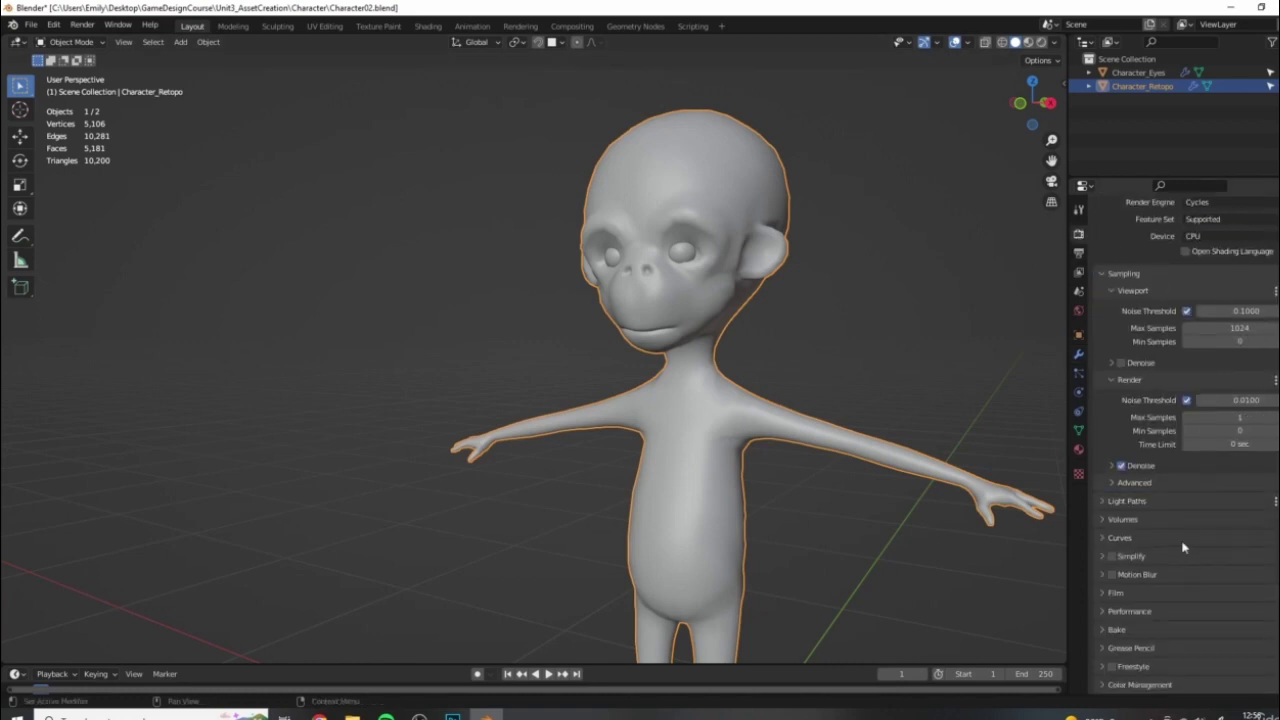
click(1112, 629)
scroll(1150, 590, down, 2)
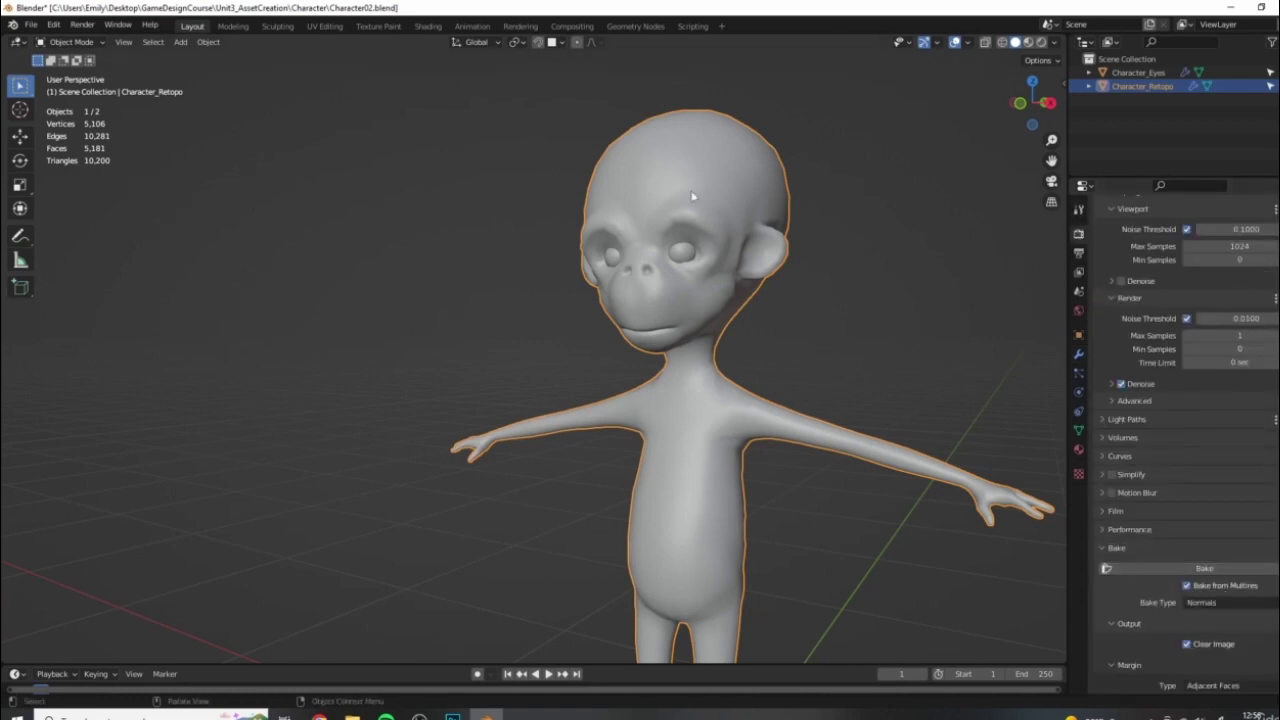
middle_drag(692, 196, 700, 367)
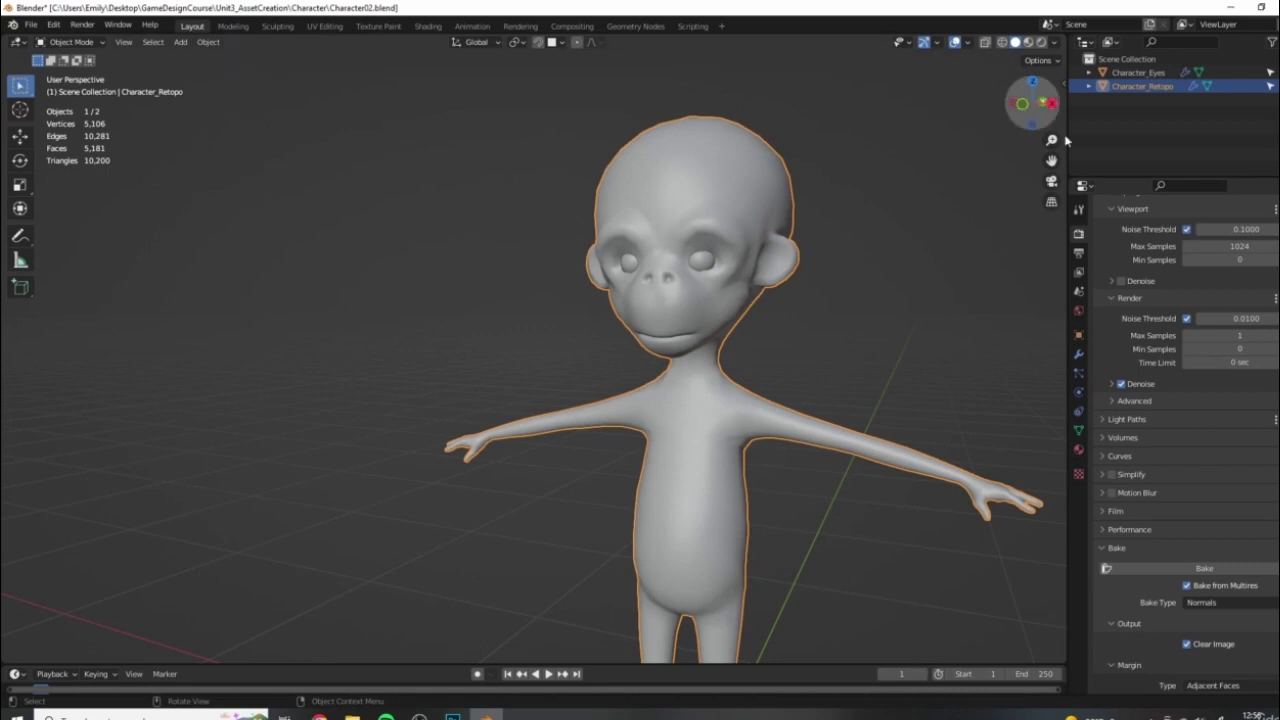
scroll(822, 239, down, 2)
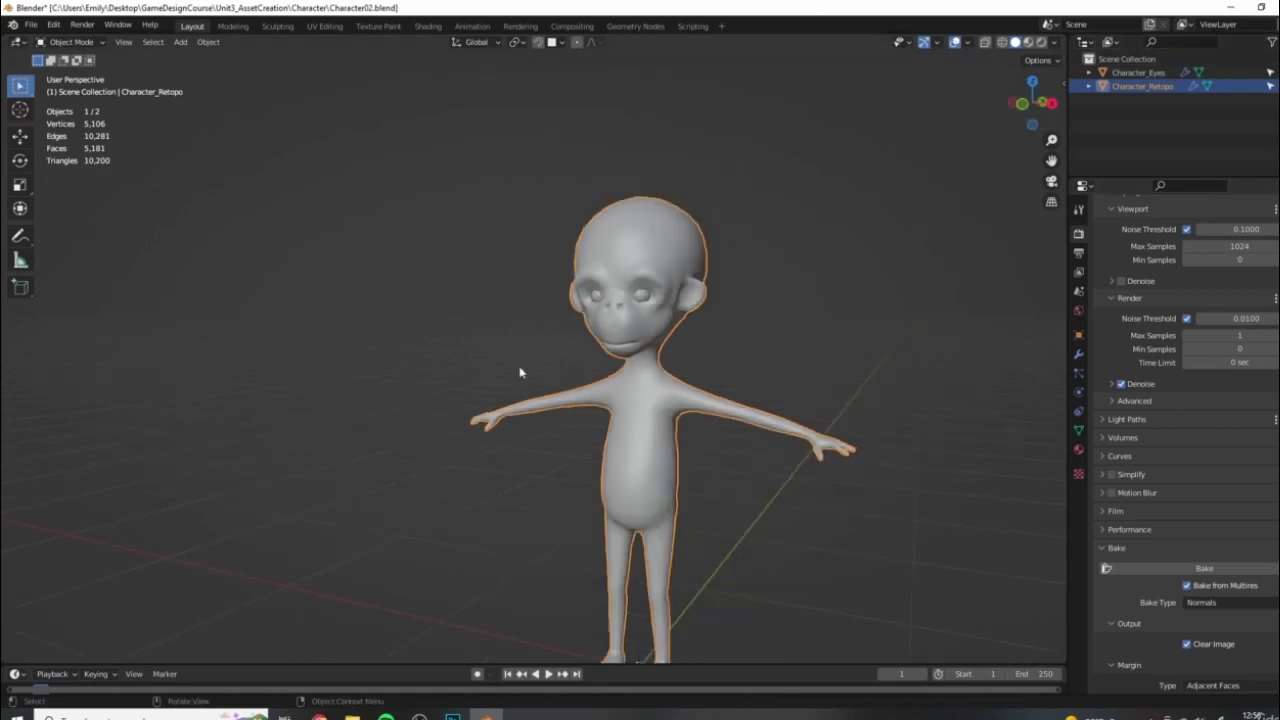
drag(1117, 175, 1117, 137)
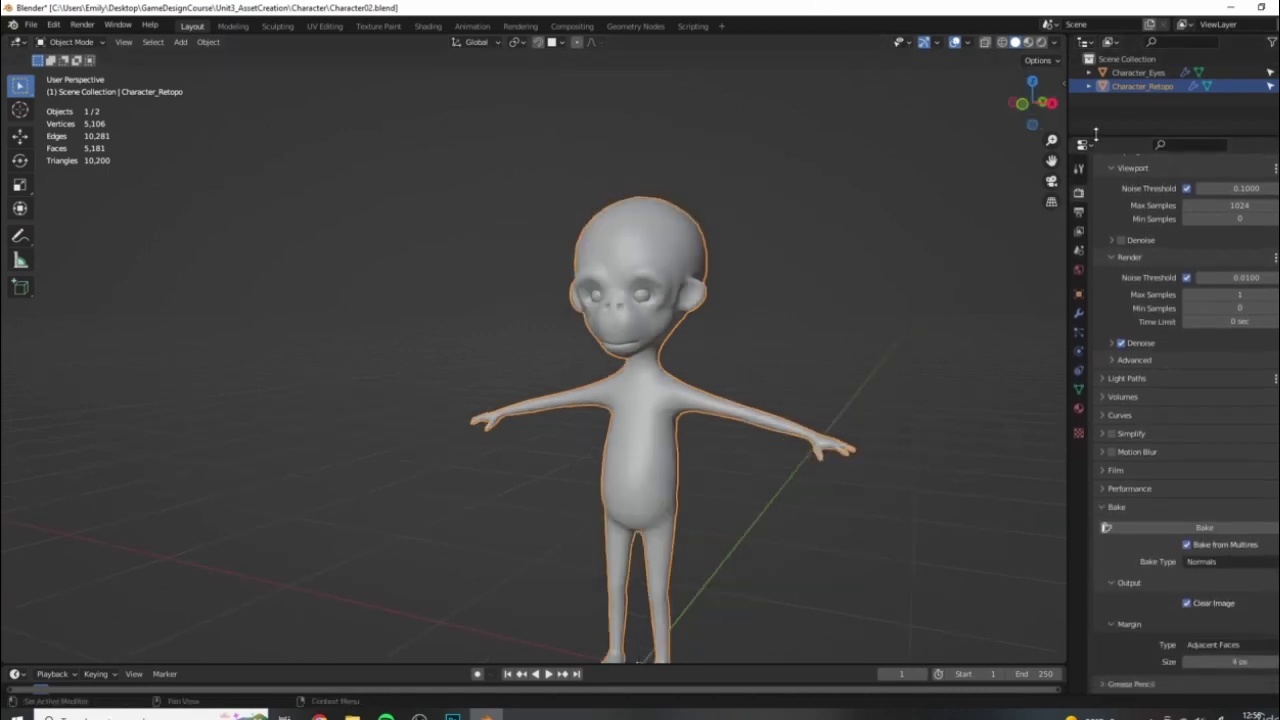
Turn off Bake from Multires in the Bake settings and enlarge the outliner downward
click(1187, 544)
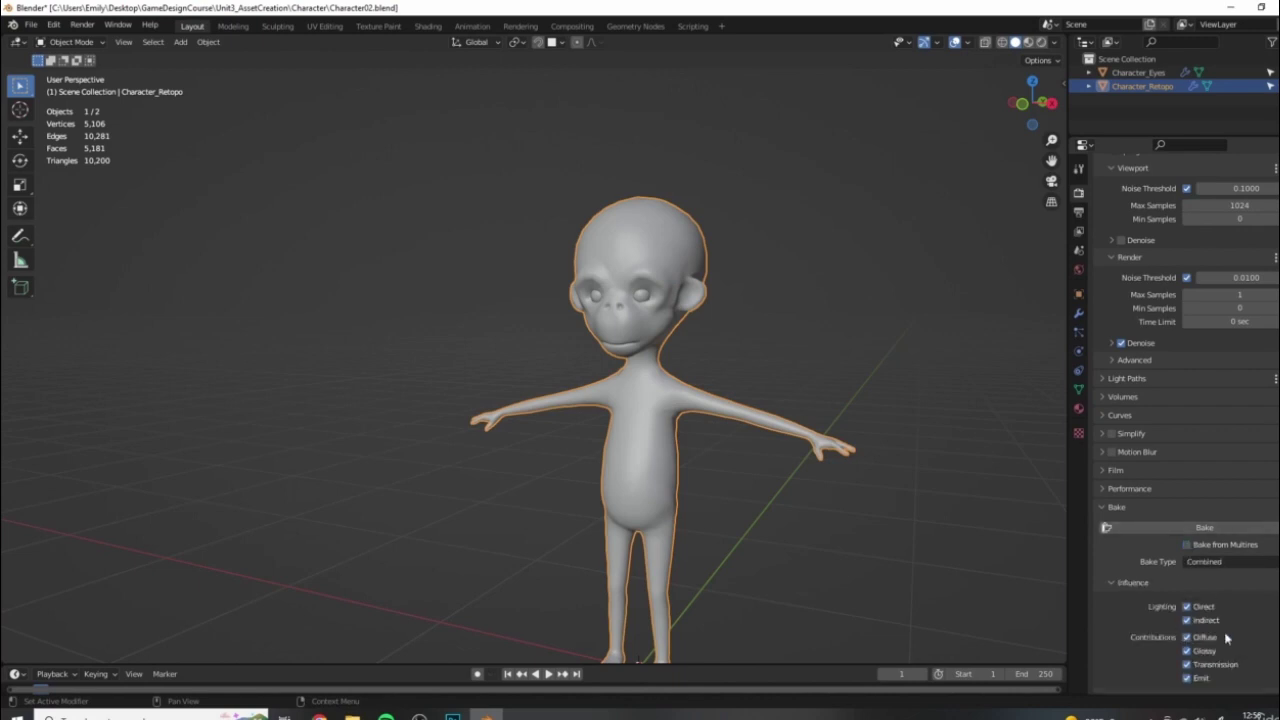
scroll(1195, 640, down, 3)
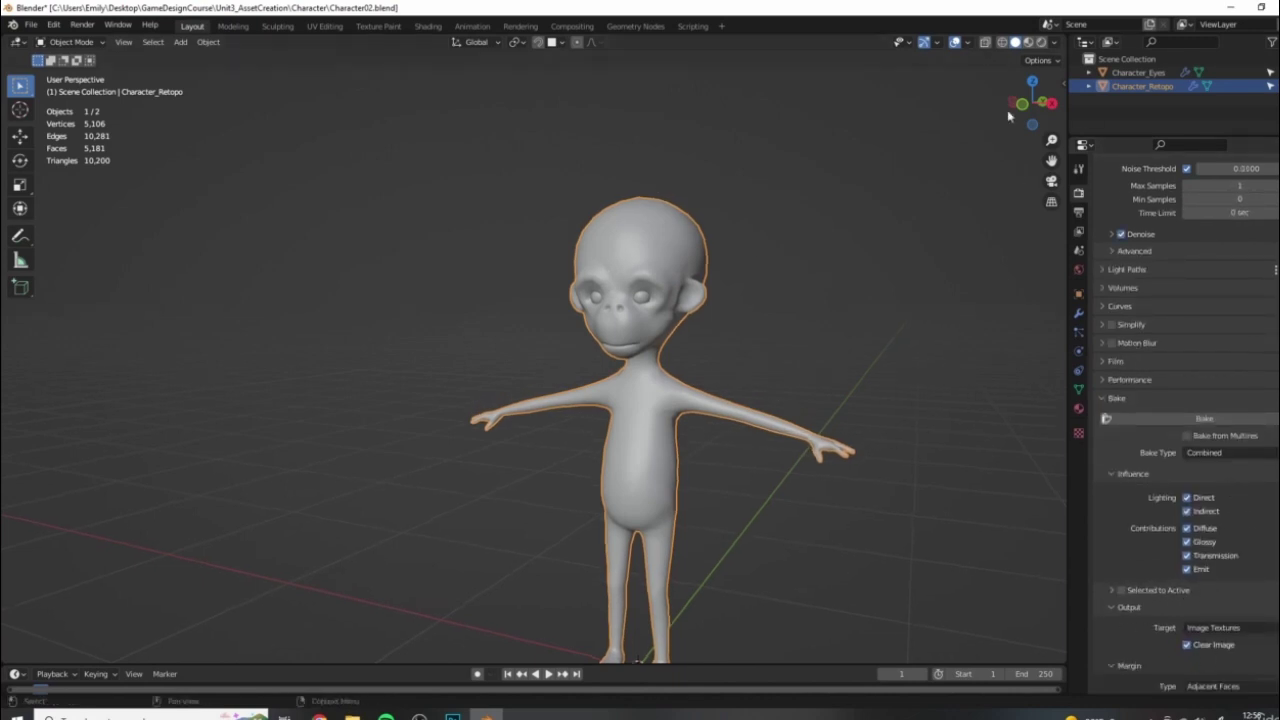
drag(1132, 139, 1130, 333)
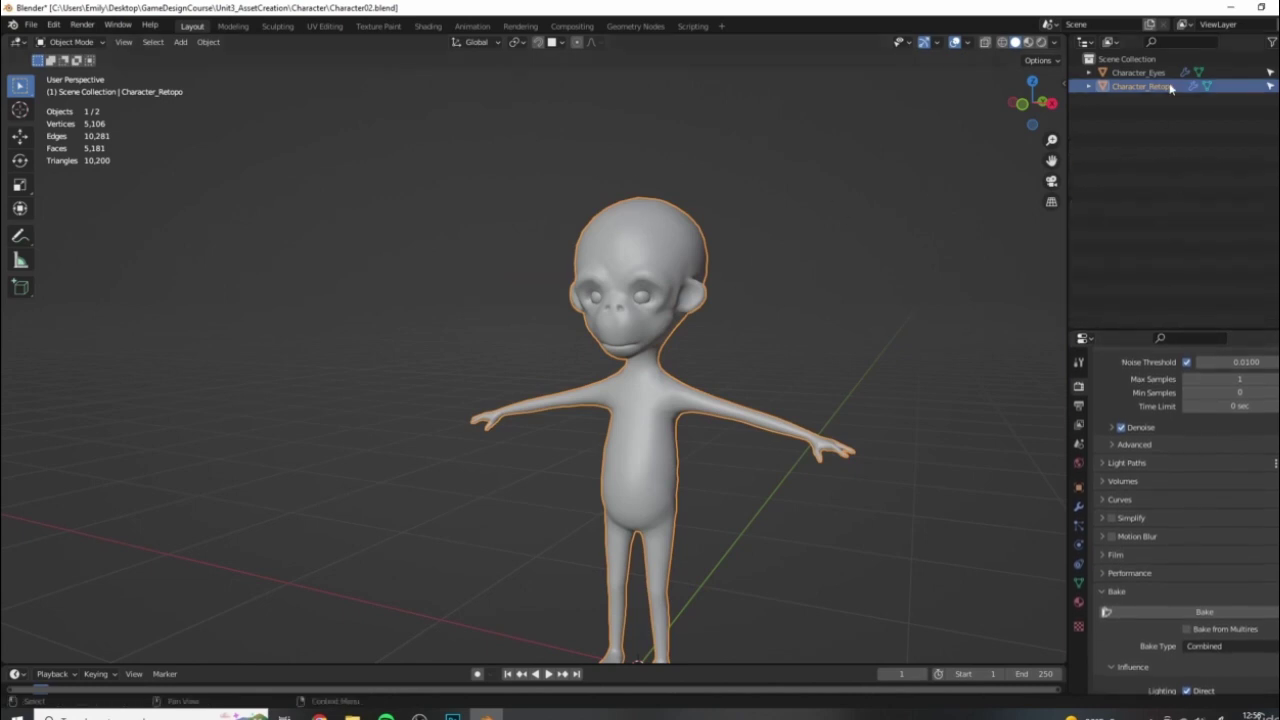
Duplicate Character_Retopo in place, keeping the copy at the original's position
middle_drag(800, 360, 776, 362)
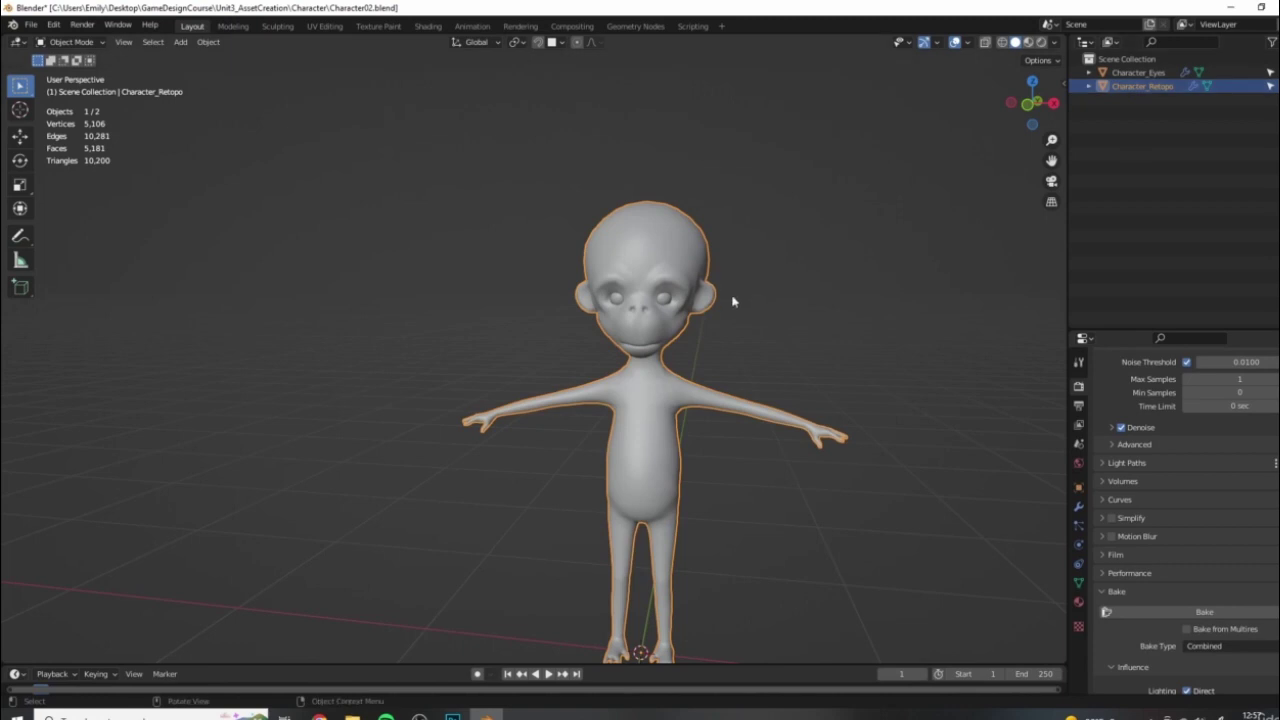
scroll(773, 474, down, 1)
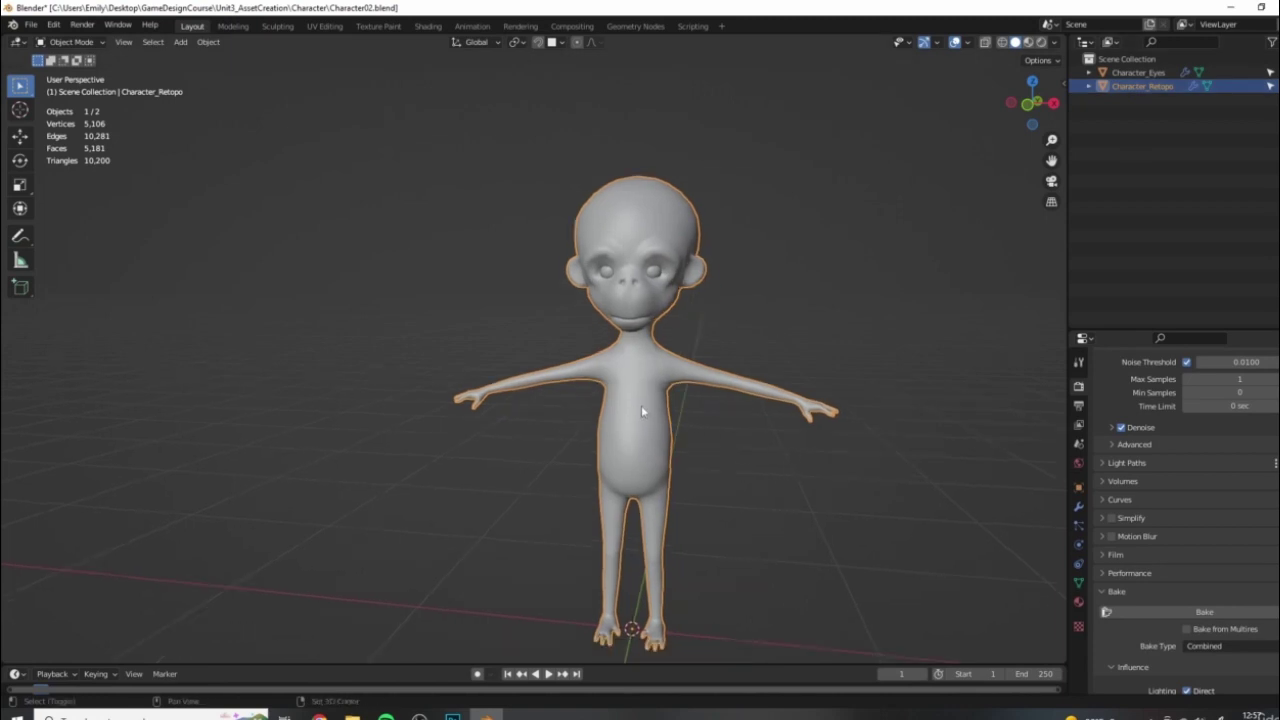
key(shift+d)
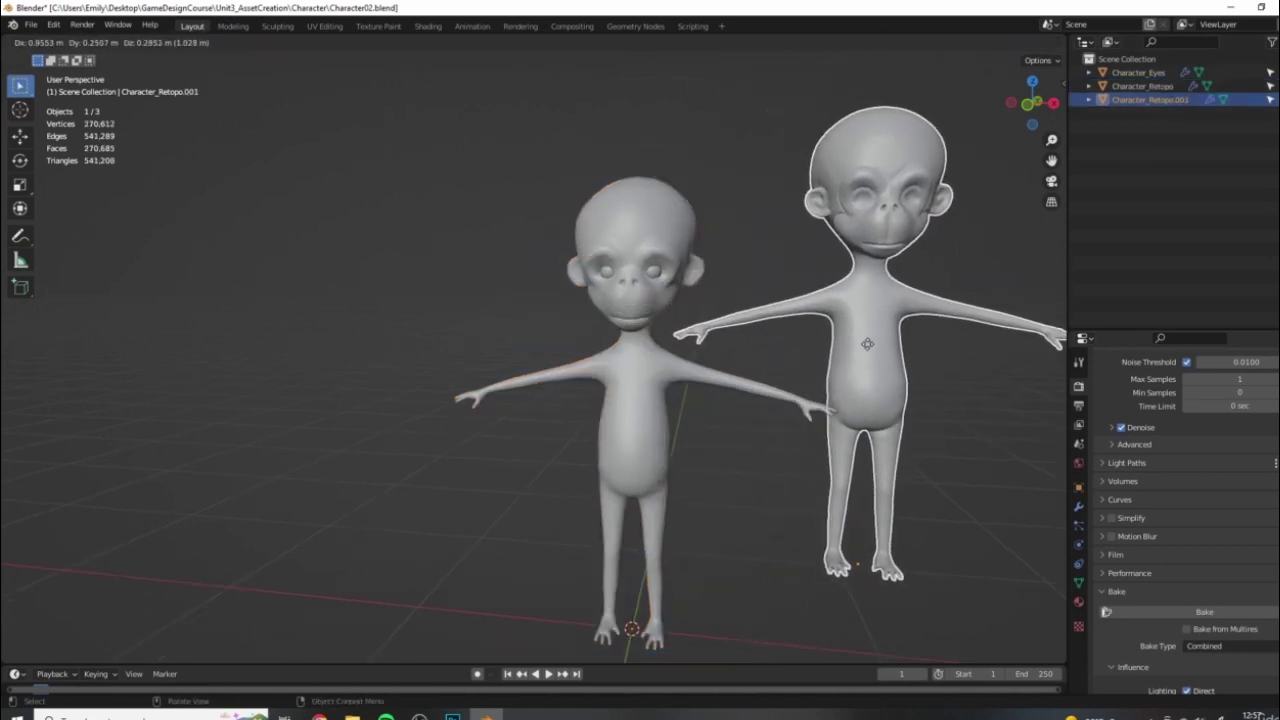
right_click(868, 350)
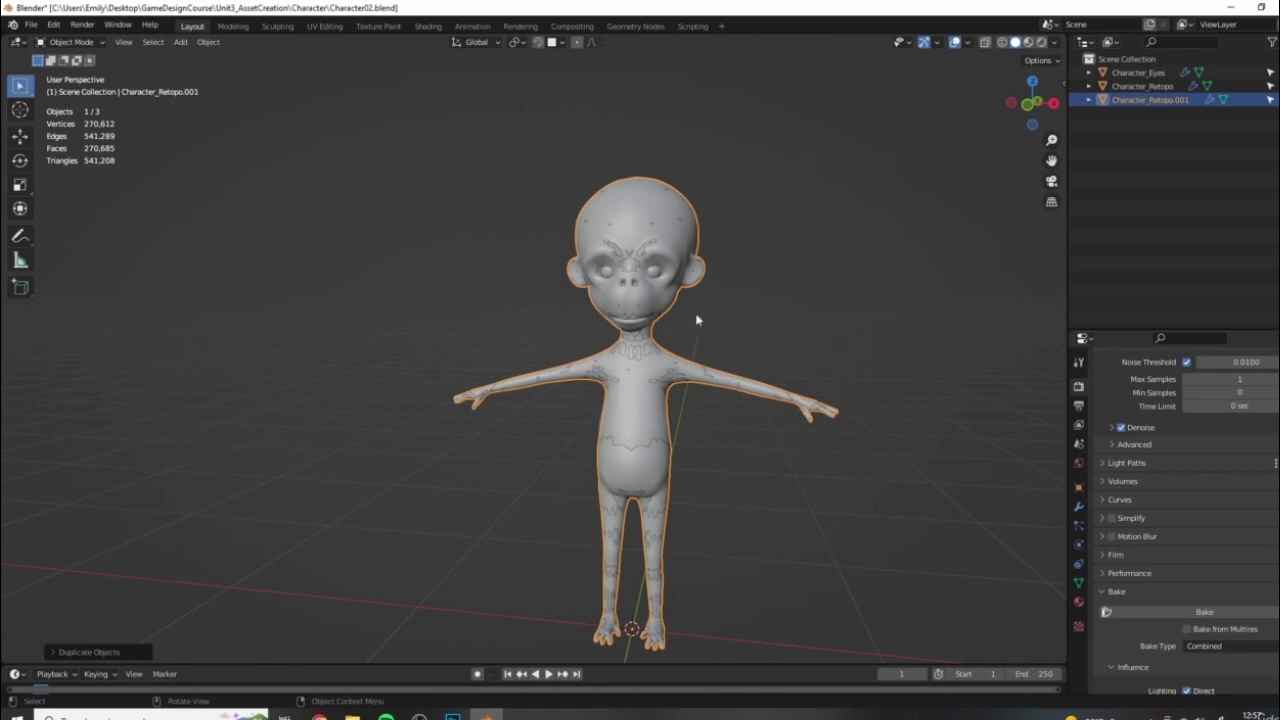
middle_drag(697, 320, 659, 455)
middle_drag(752, 307, 770, 300)
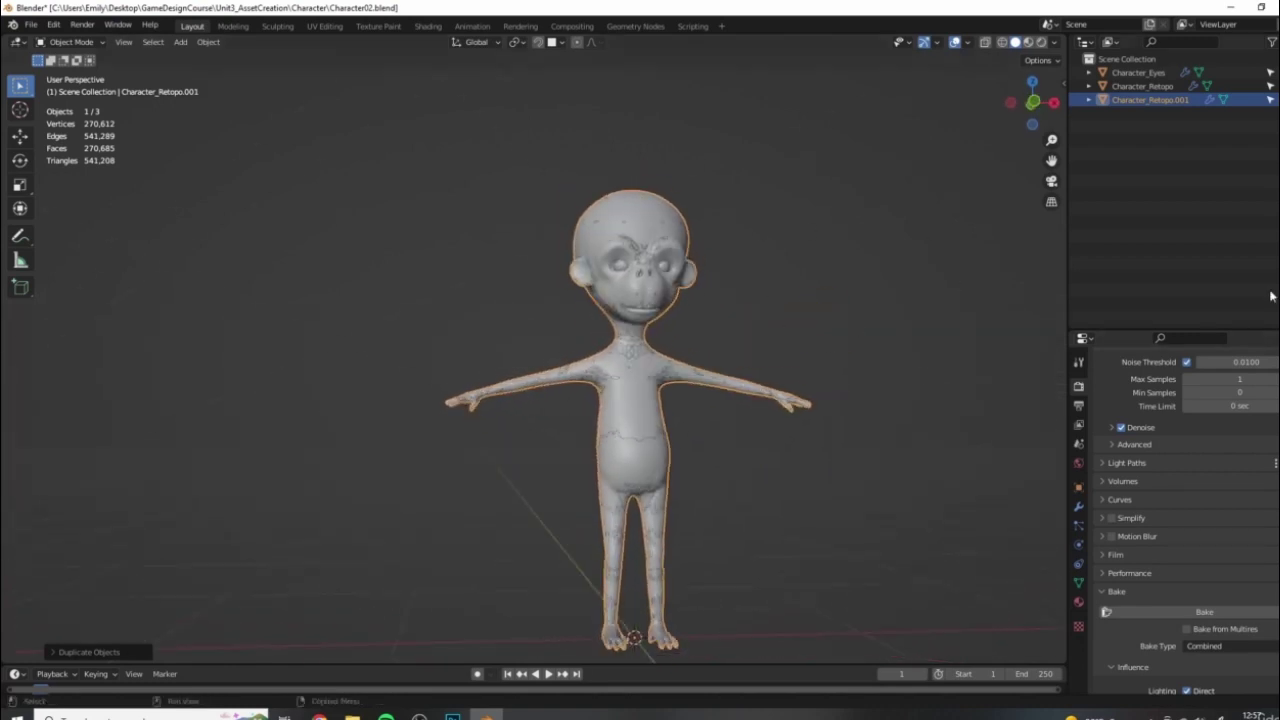
Rename the original Character_Retopo object as Character_Low
click(1163, 87)
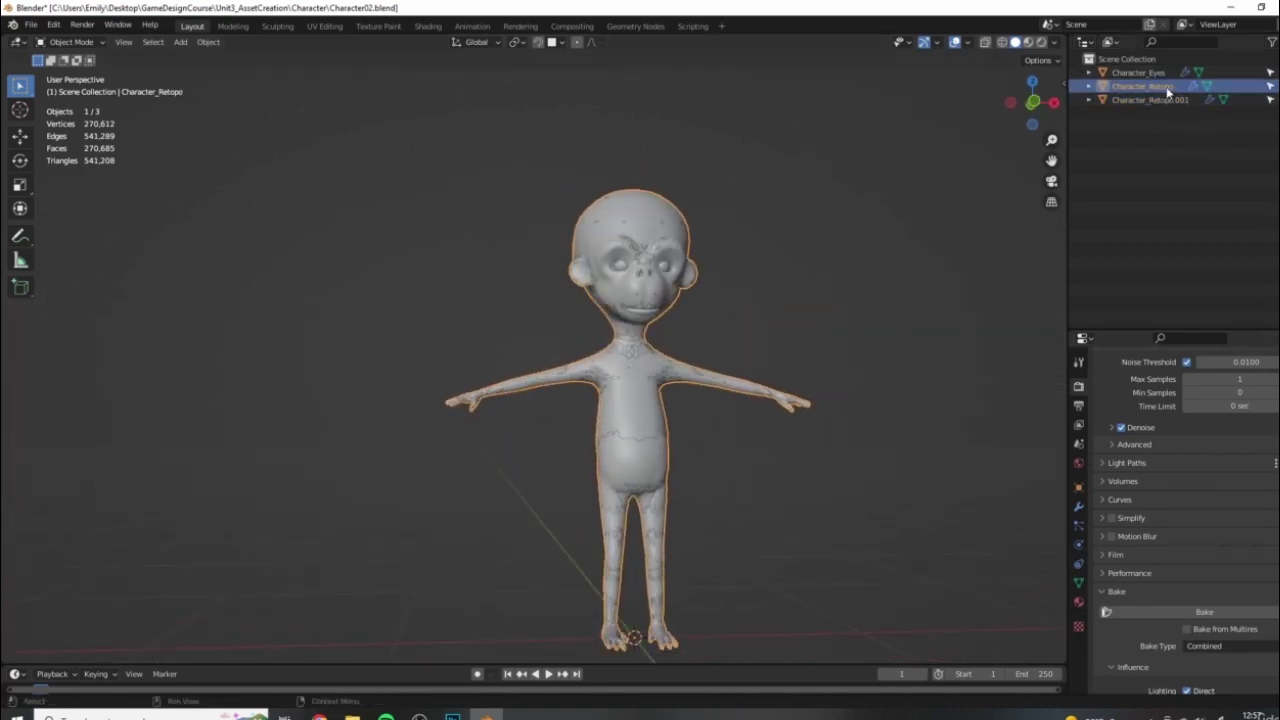
double_click(1163, 87)
double_click(1160, 87)
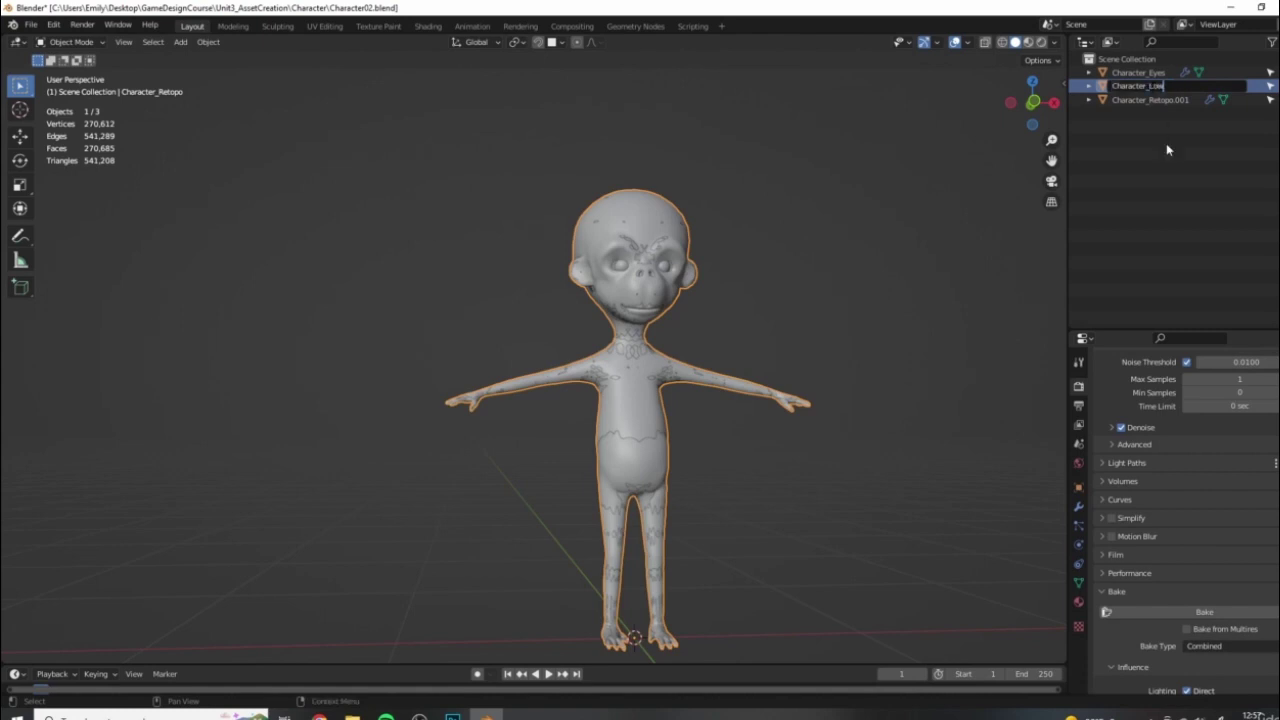
key(Return)
Rename the duplicated character object as Character_High
click(1150, 100)
double_click(1150, 100)
drag(1190, 100, 1143, 100)
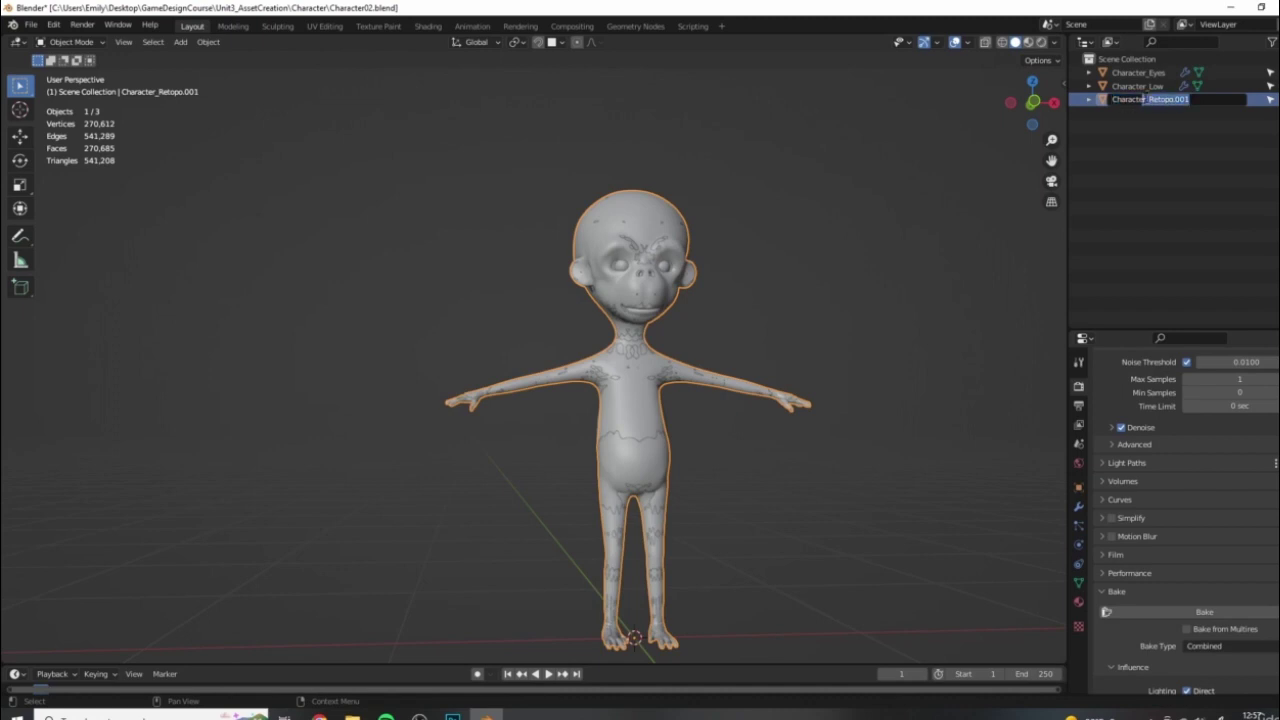
text(High)
key(Return)
Hide Character_High, select Character_Low, and show its Multires modifier in an enlarged properties editor
click(1152, 101)
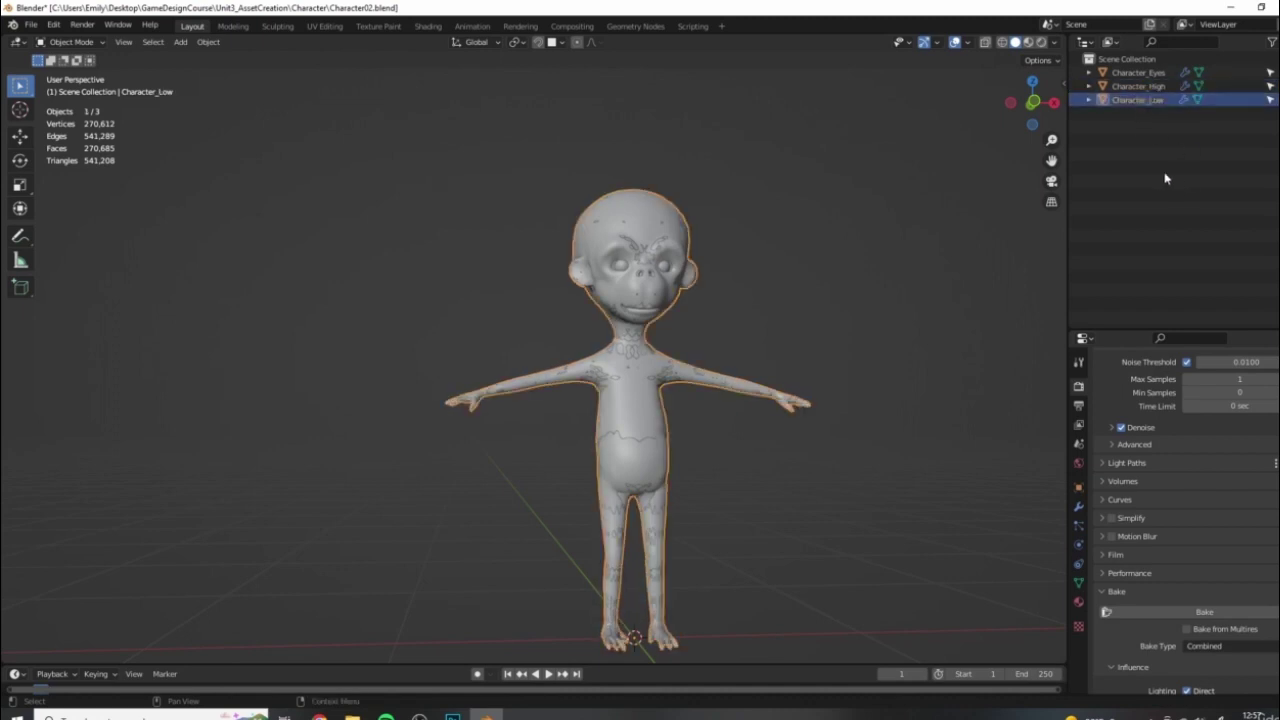
mouse_move(742, 217)
shift+middle_down()
mouse_move(838, 214)
mouse_move(818, 185)
mouse_move(762, 214)
shift+middle_up()
click(1279, 86)
click(1078, 507)
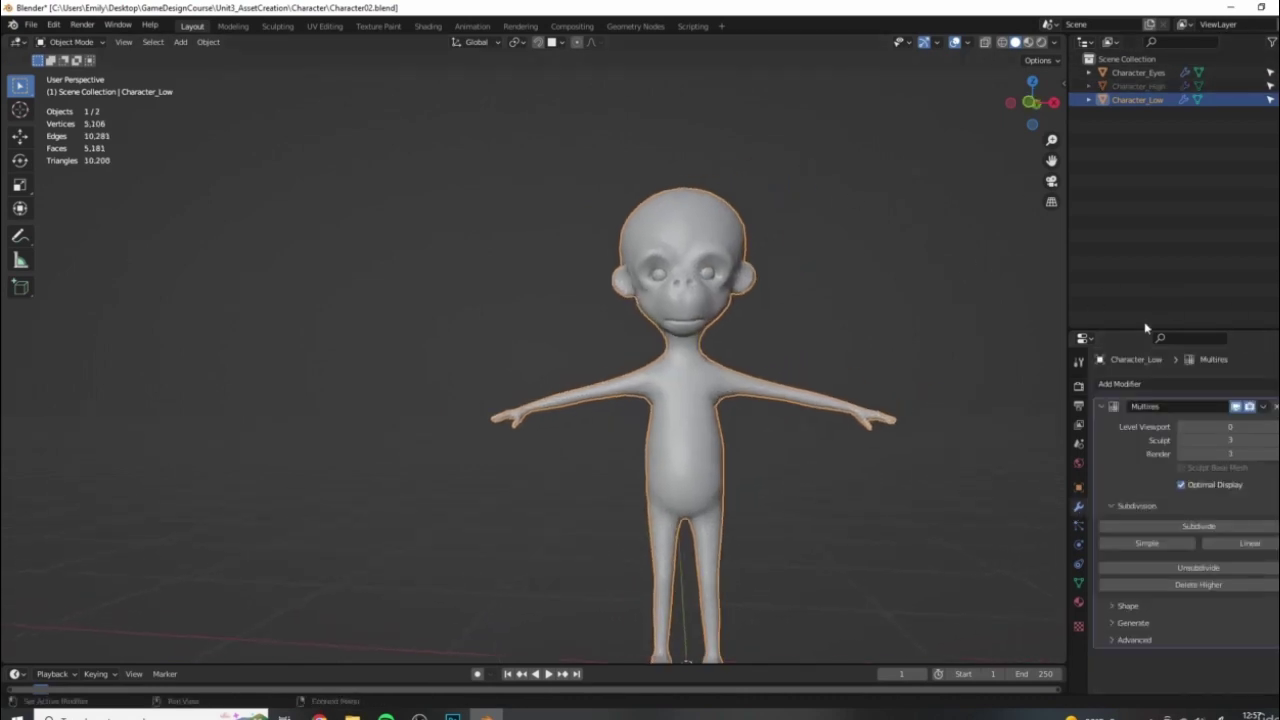
drag(1128, 327, 1128, 155)
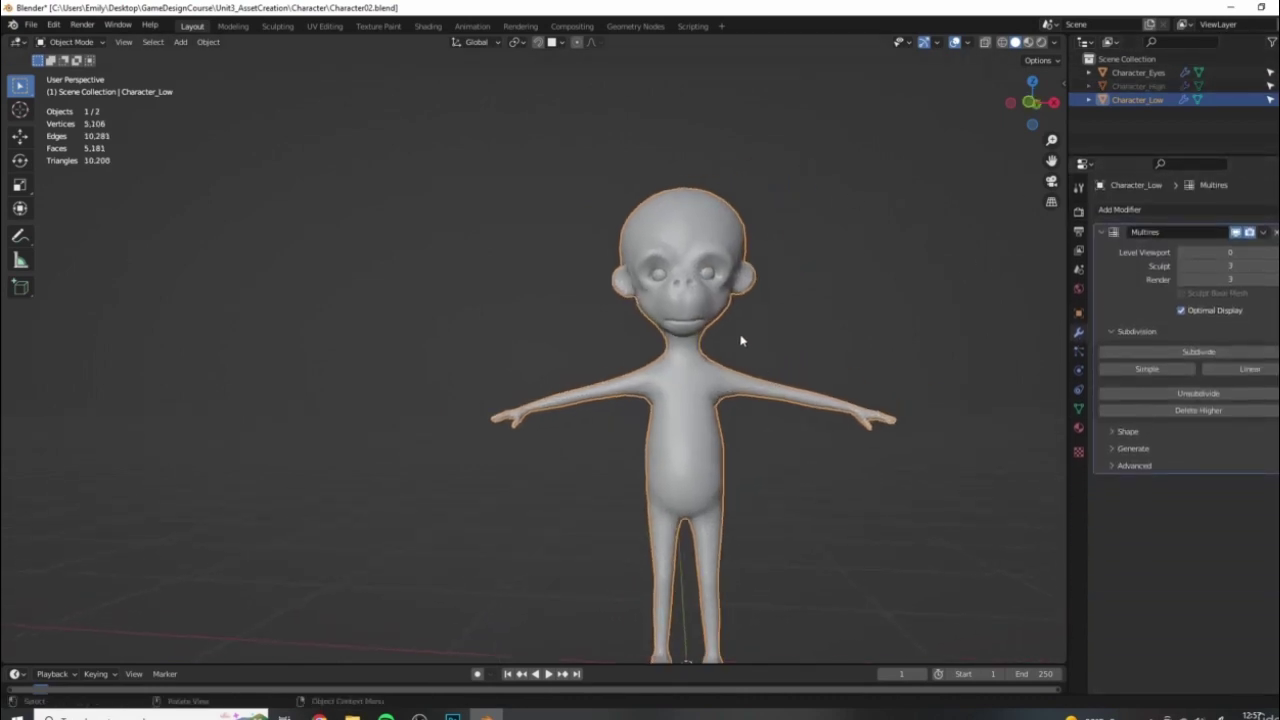
Examine Character_Low's face, head and body shape at the base Multires level from the front and side
scroll(870, 246, up, 4)
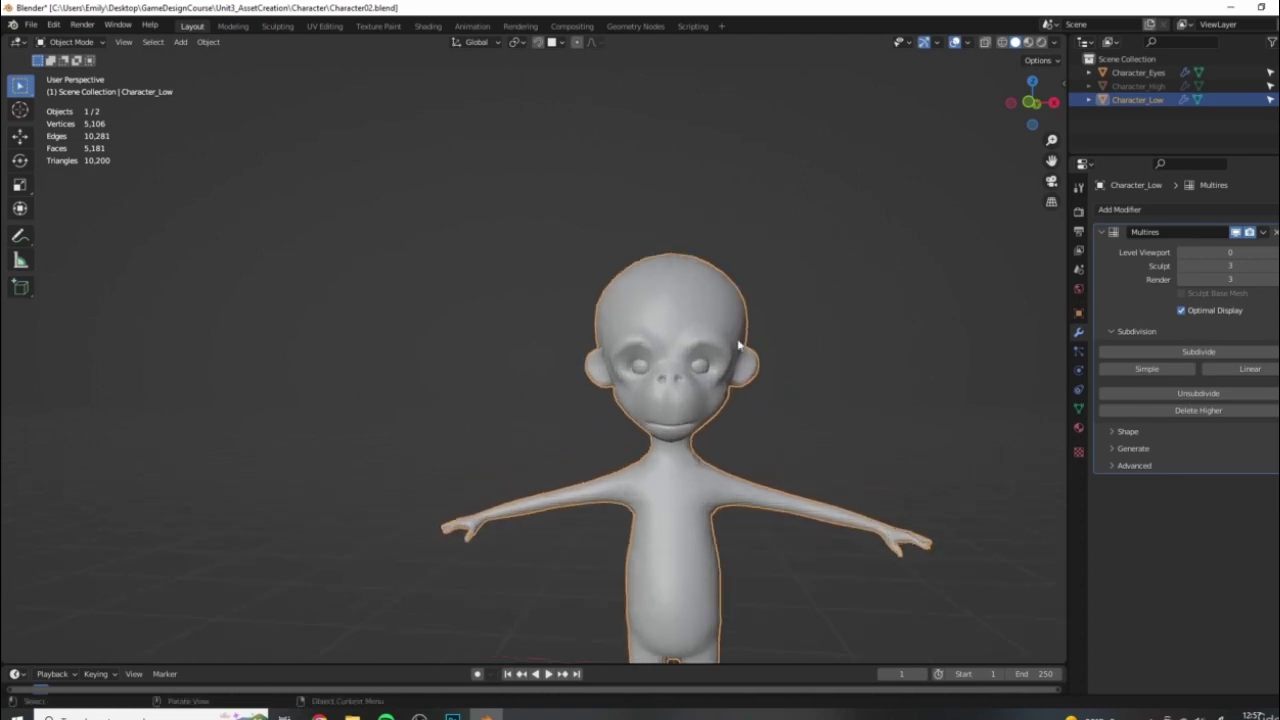
shift+middle_drag(742, 396, 740, 361)
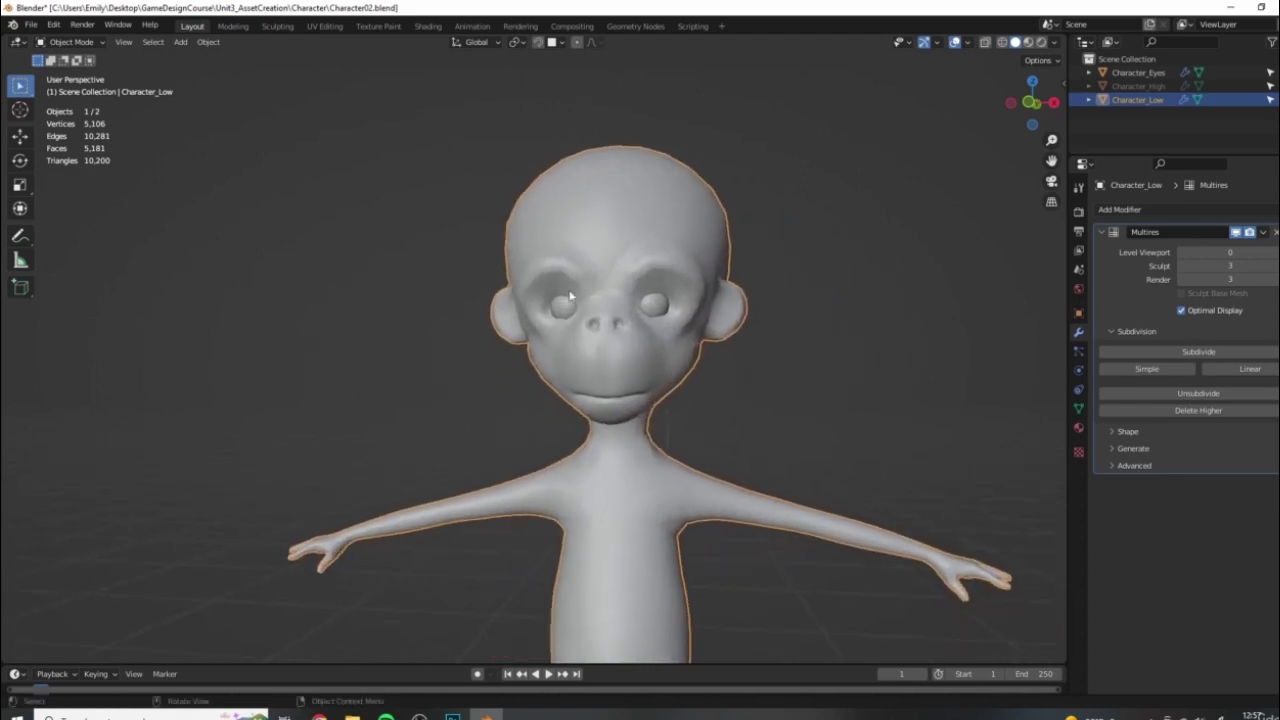
scroll(648, 358, down, 5)
middle_drag(691, 402, 581, 322)
scroll(769, 429, up, 3)
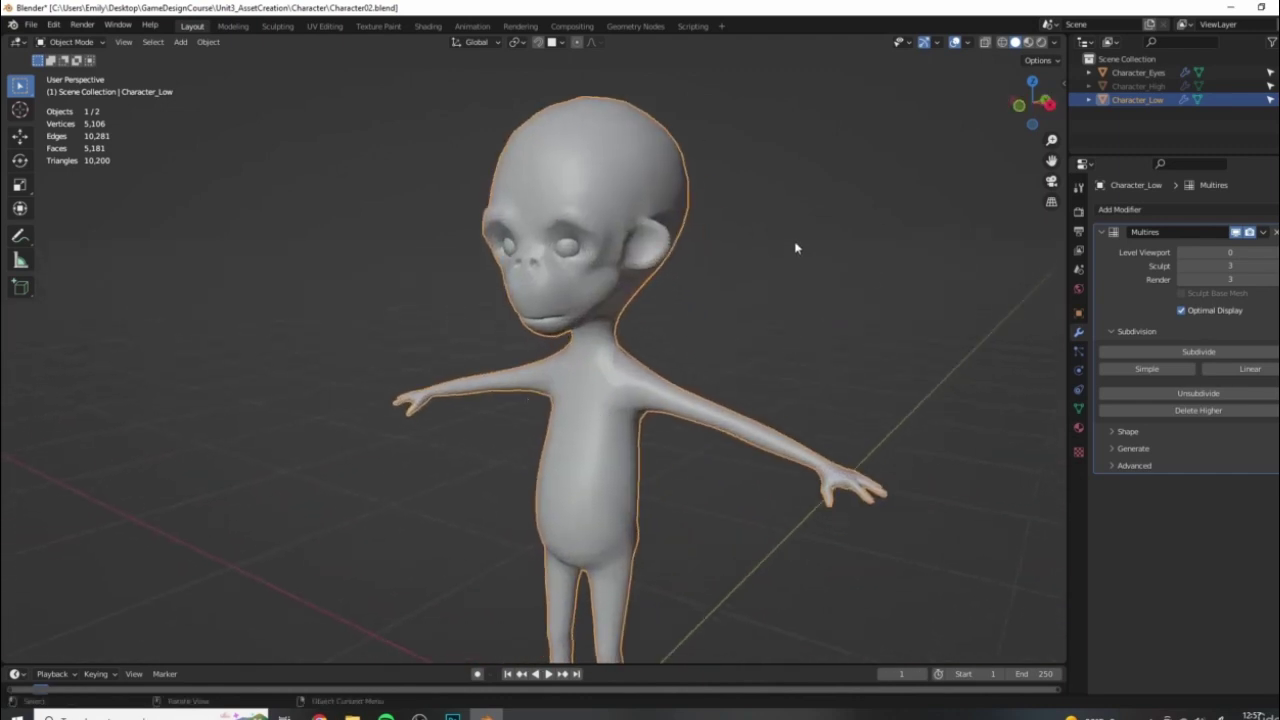
middle_drag(623, 316, 796, 243)
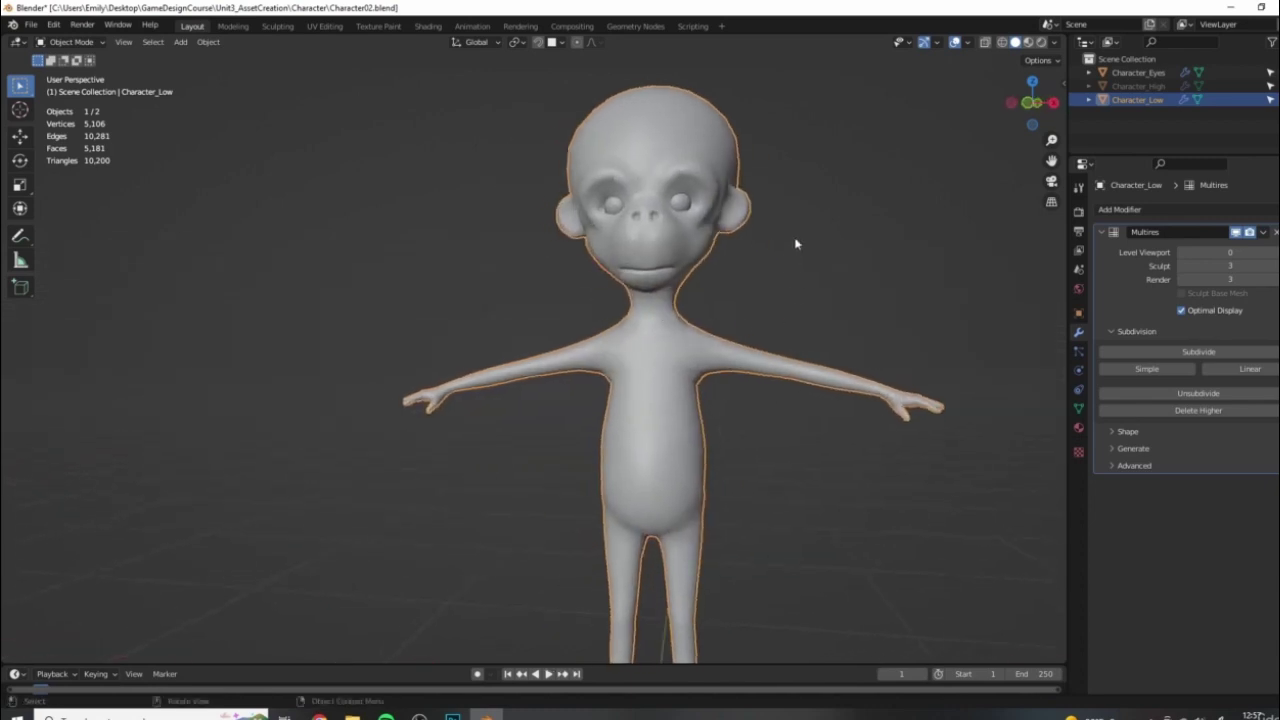
shift+middle_drag(807, 331, 793, 392)
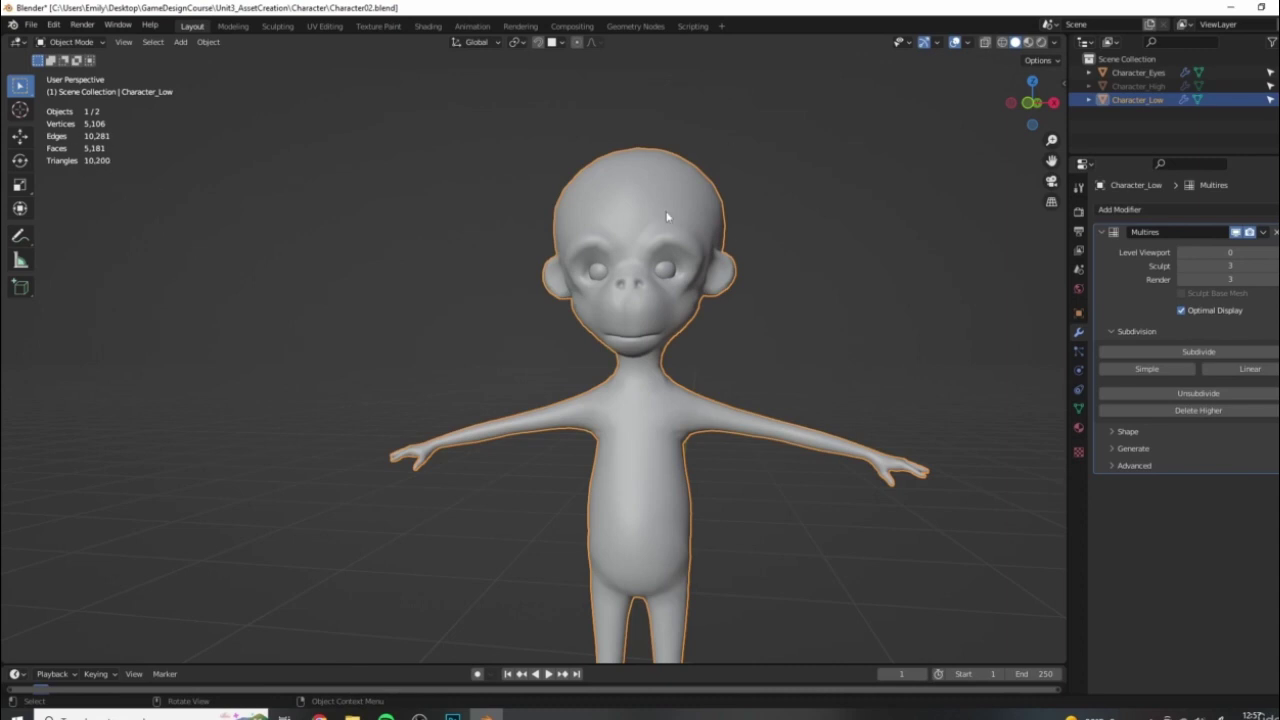
scroll(839, 299, down, 4)
scroll(590, 387, up, 5)
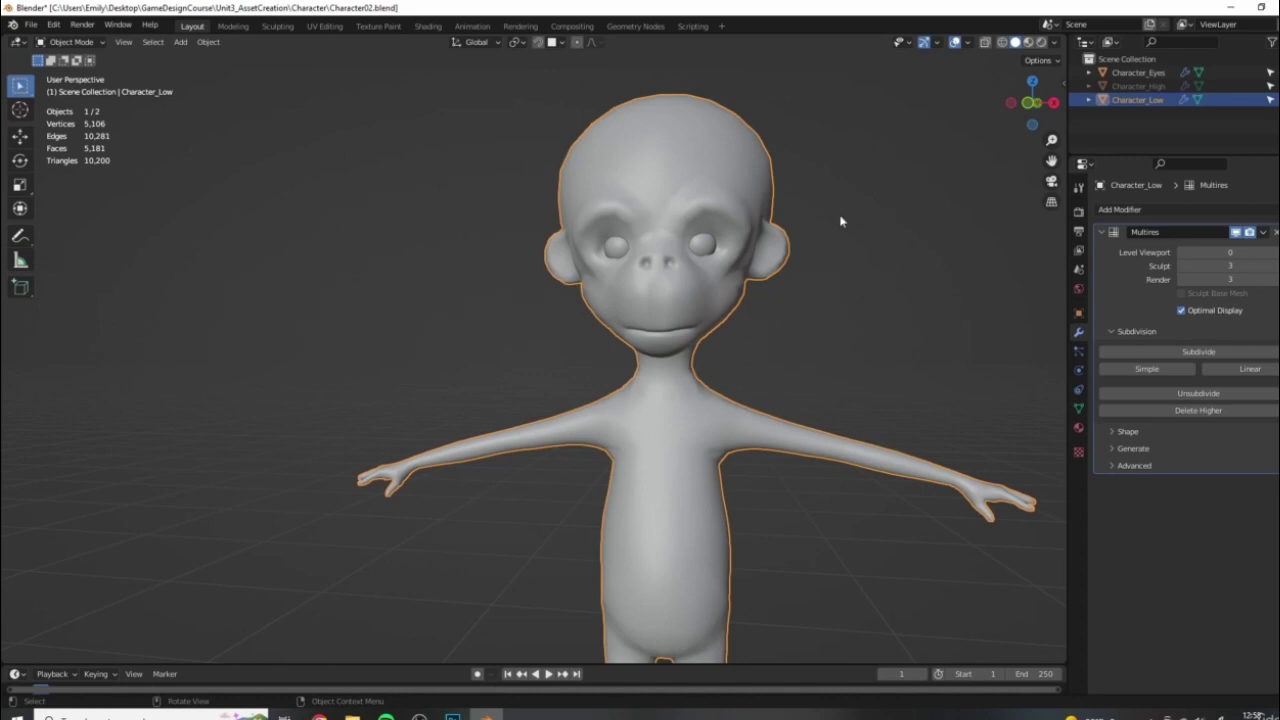
middle_drag(840, 221, 901, 277)
scroll(742, 252, down, 2)
scroll(693, 315, up, 2)
scroll(694, 459, down, 1)
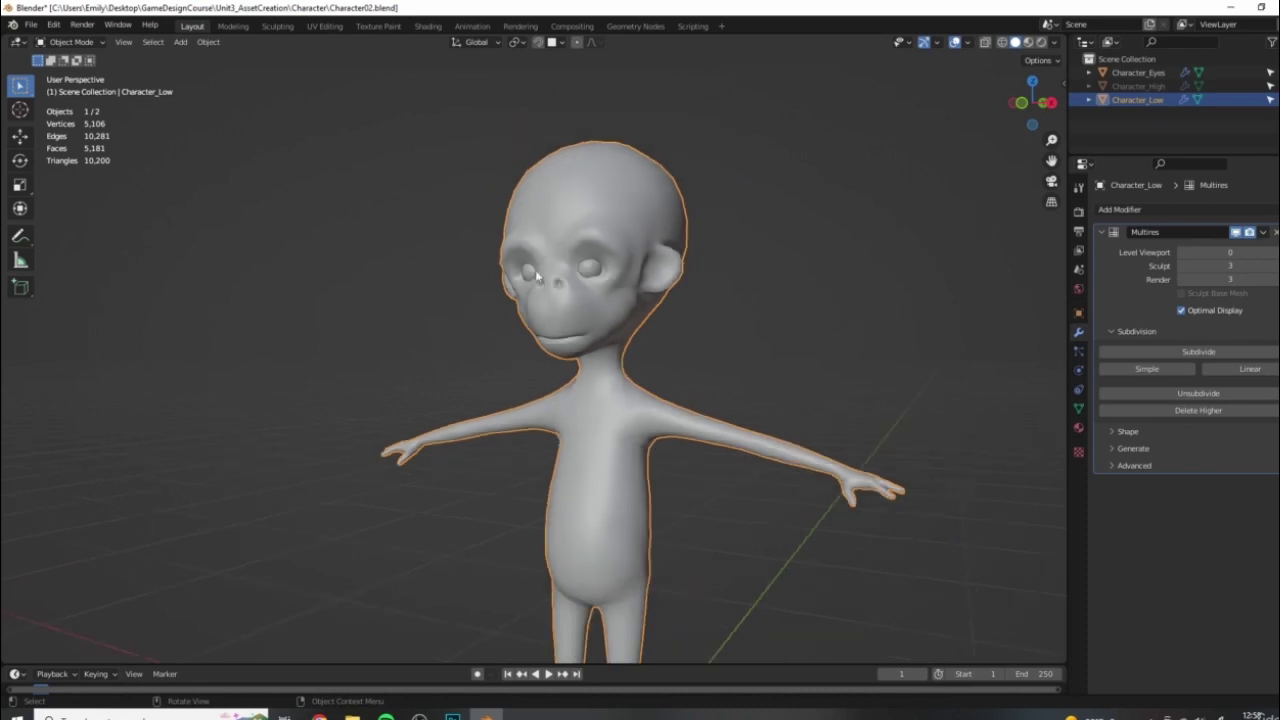
scroll(537, 278, up, 2)
scroll(711, 257, down, 4)
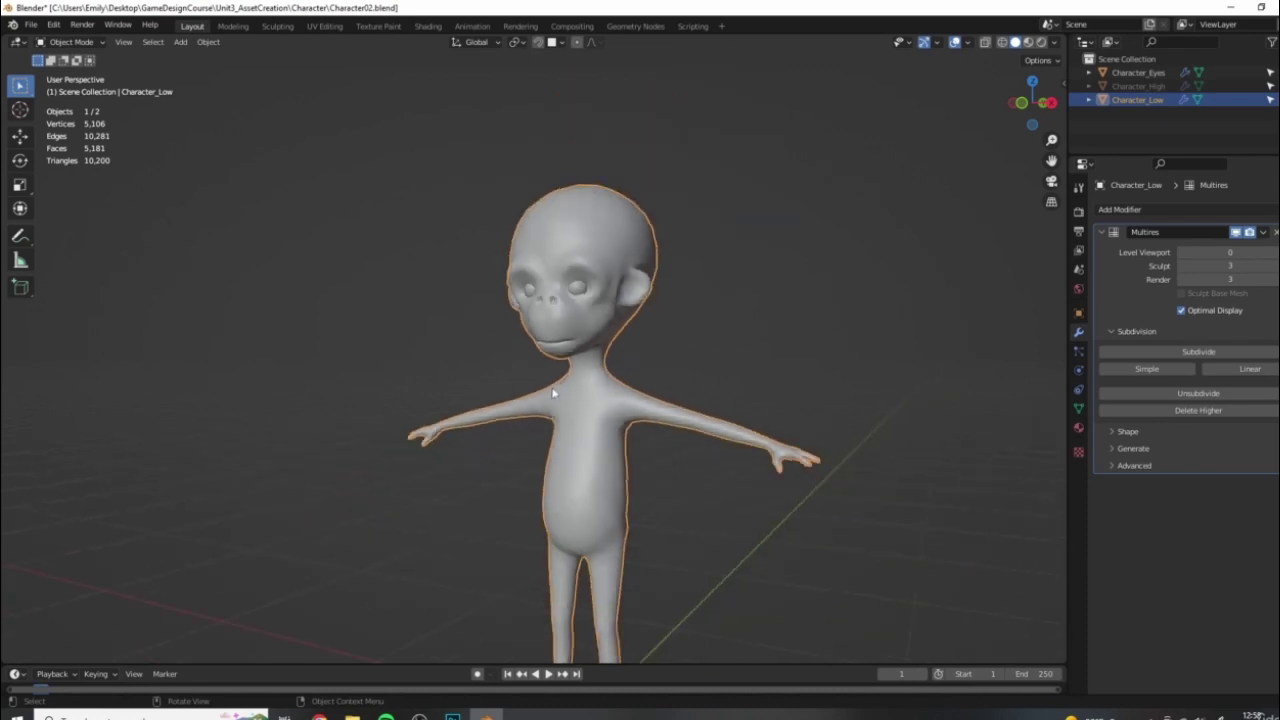
scroll(553, 393, up, 2)
middle_drag(525, 268, 696, 185)
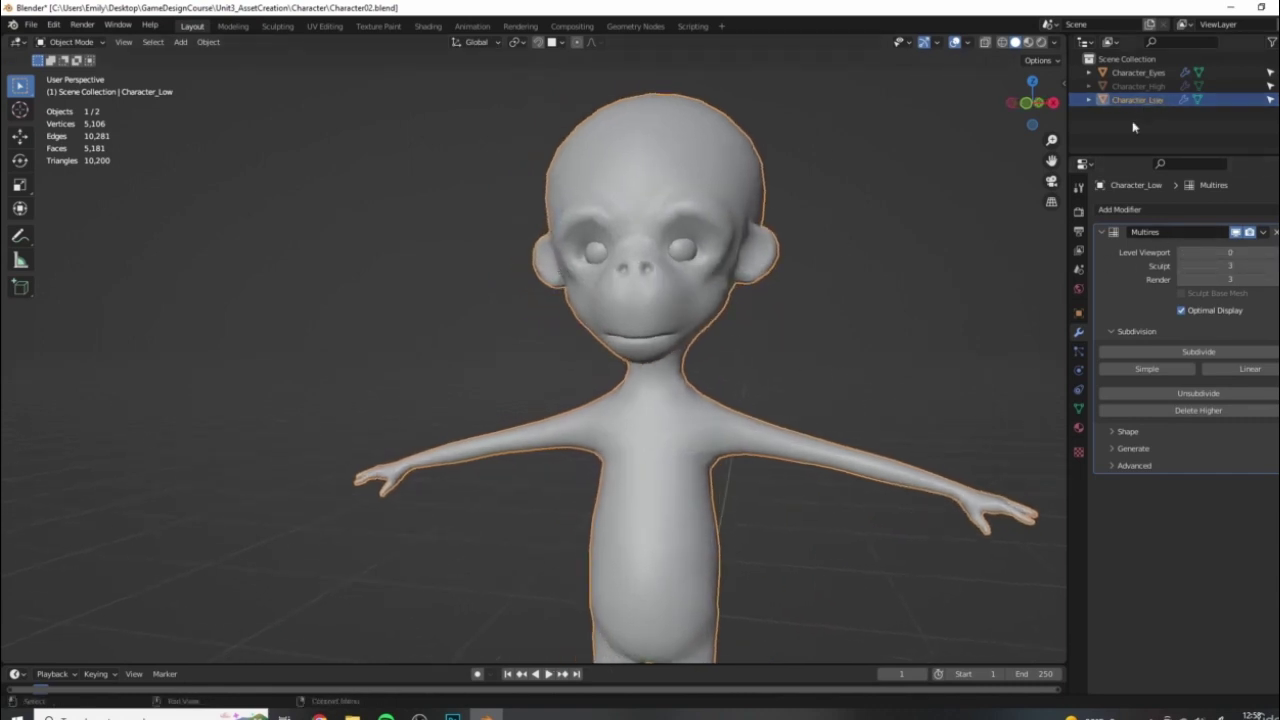
Set the viewport, sculpt and render levels of Character_Low's Multires modifier to 1
click(1275, 252)
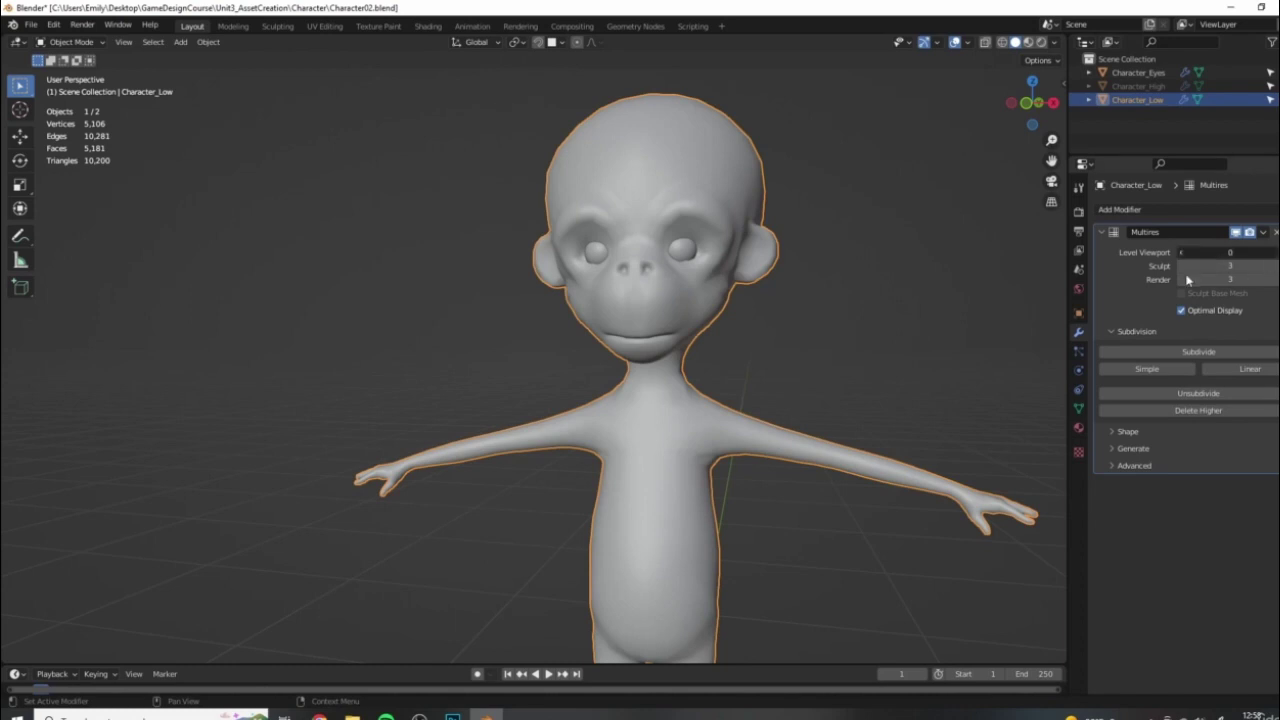
click(1180, 266)
click(1179, 281)
click(1180, 280)
click(1180, 268)
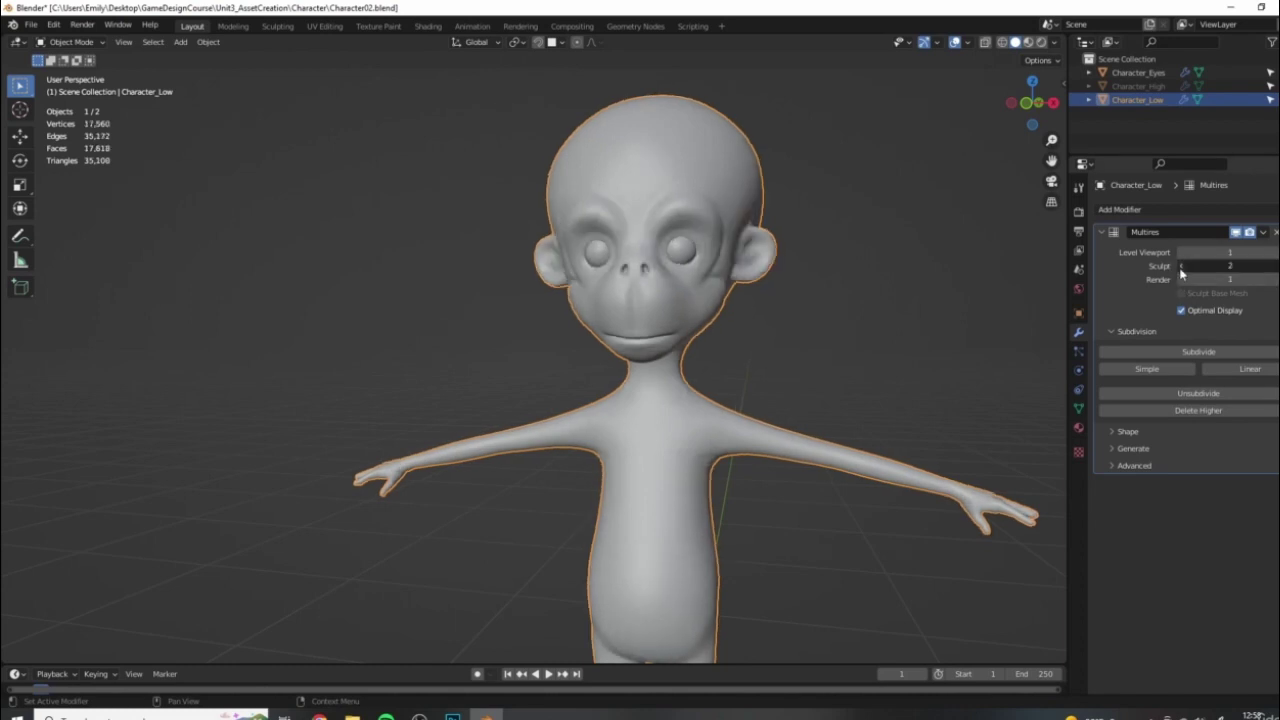
Inspect Character_Low's head and ears from both sides, and switch the object to Sculpt Mode
scroll(683, 260, down, 4)
middle_drag(683, 260, 780, 241)
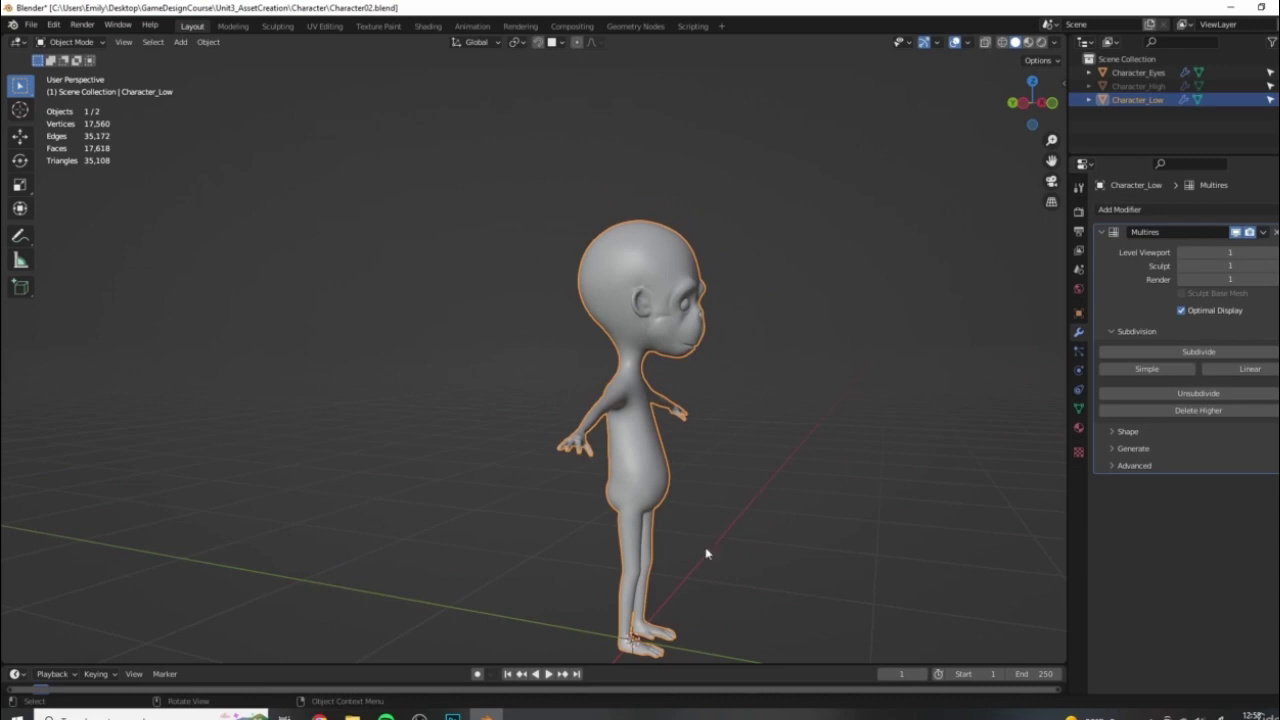
middle_drag(760, 338, 666, 337)
middle_drag(814, 277, 474, 314)
scroll(710, 267, up, 3)
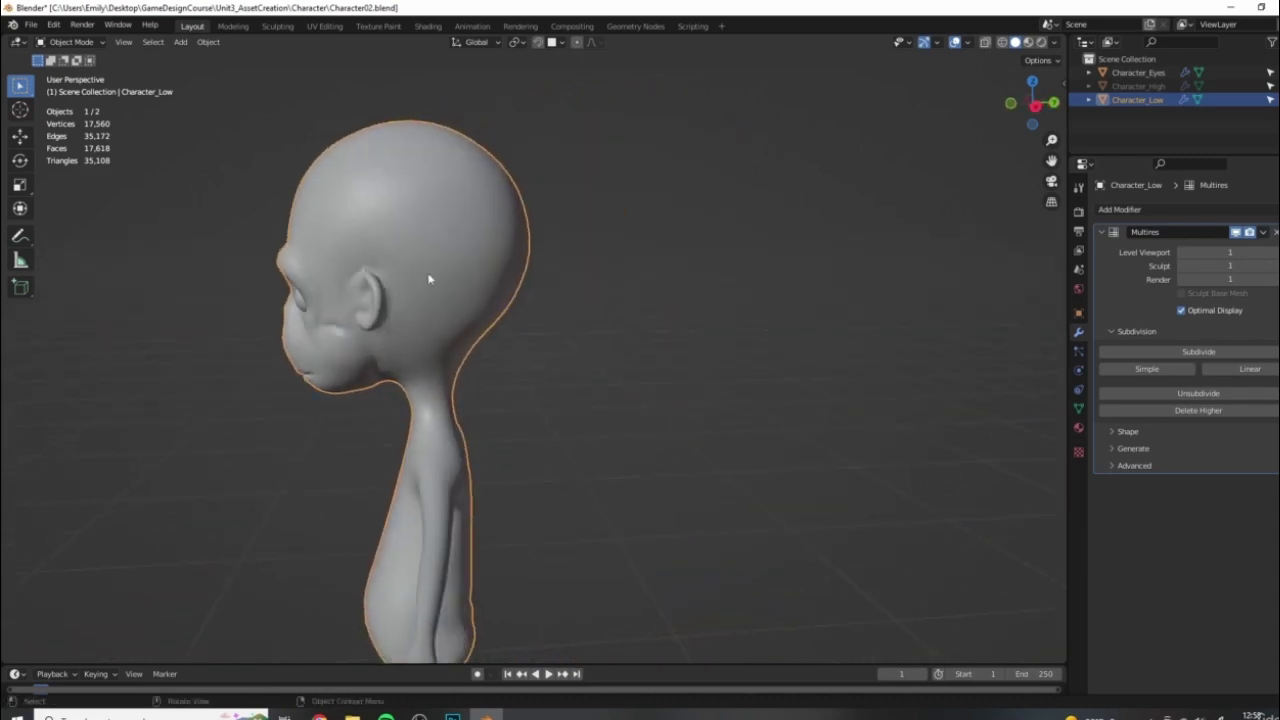
middle_drag(573, 297, 517, 211)
scroll(600, 213, up, 5)
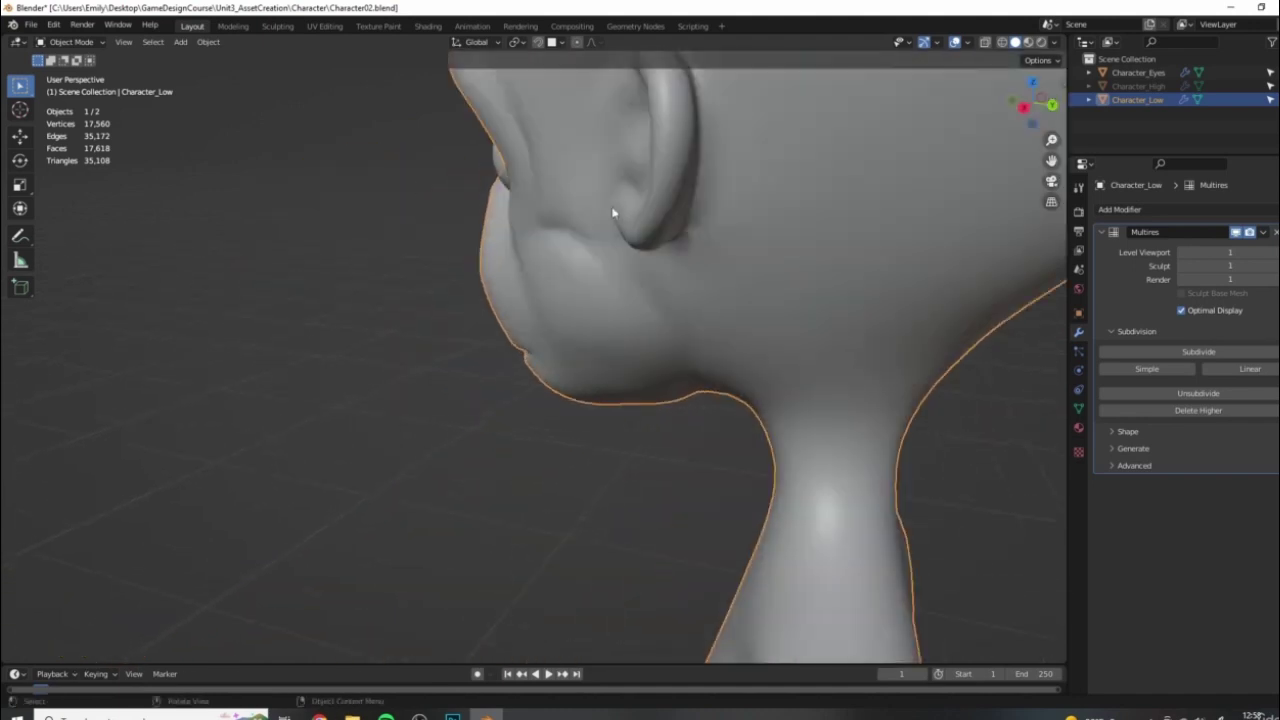
mouse_move(617, 214)
middle_down()
mouse_move(668, 175)
mouse_move(660, 215)
middle_up()
click(70, 42)
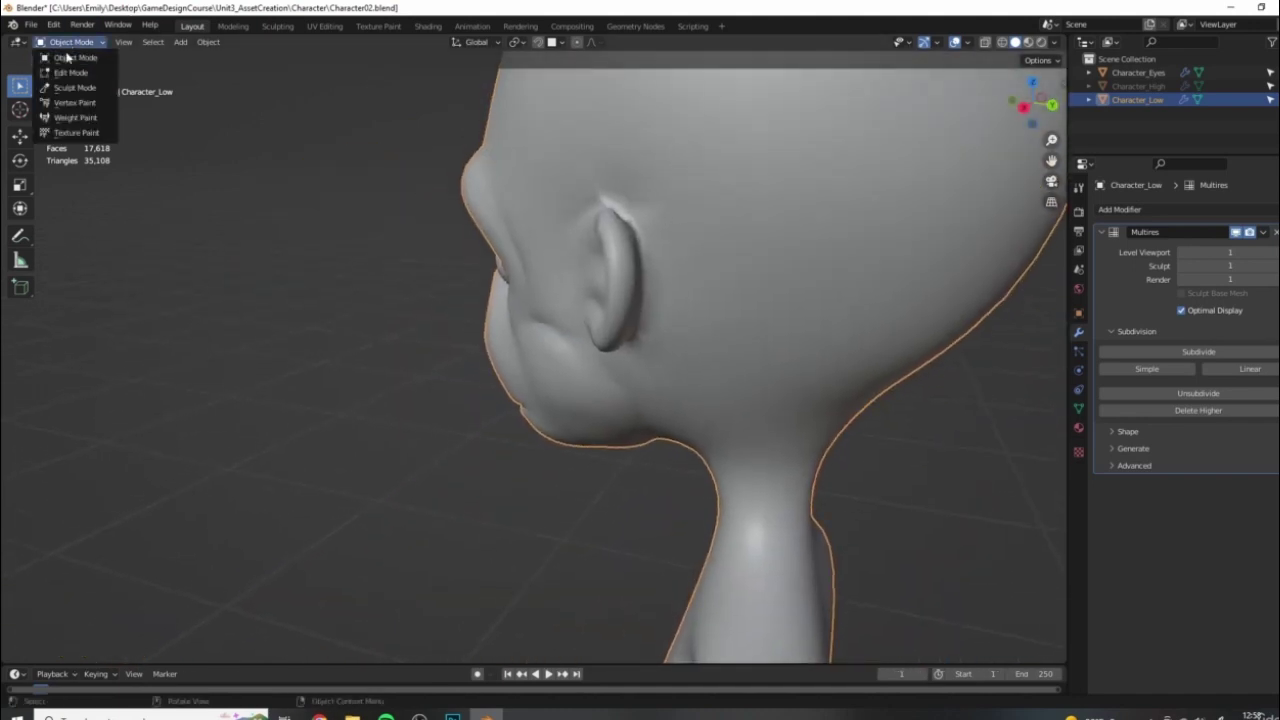
click(77, 89)
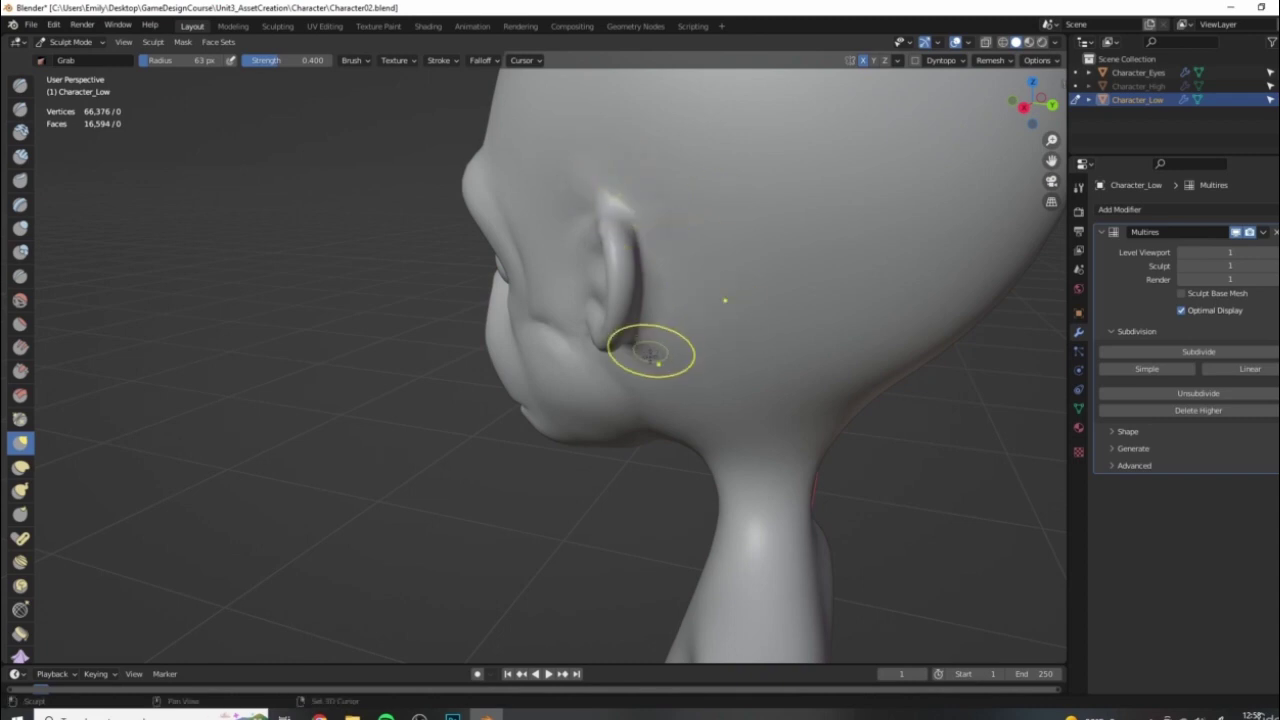
Examine the sculpted shape around Character_Low's ears, jaw, neck and the underside of the head
scroll(372, 450, down, 6)
middle_drag(313, 398, 643, 349)
scroll(643, 349, up, 3)
middle_drag(410, 300, 517, 349)
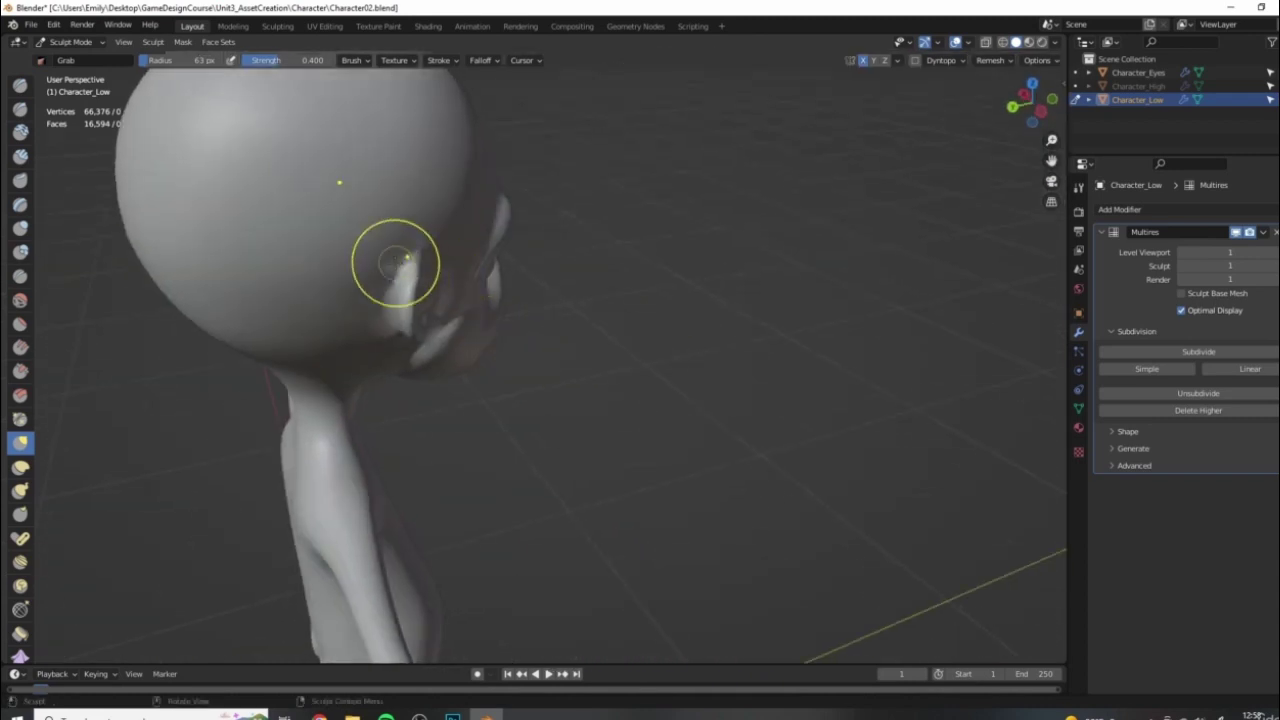
middle_drag(366, 285, 788, 296)
middle_drag(960, 225, 271, 100)
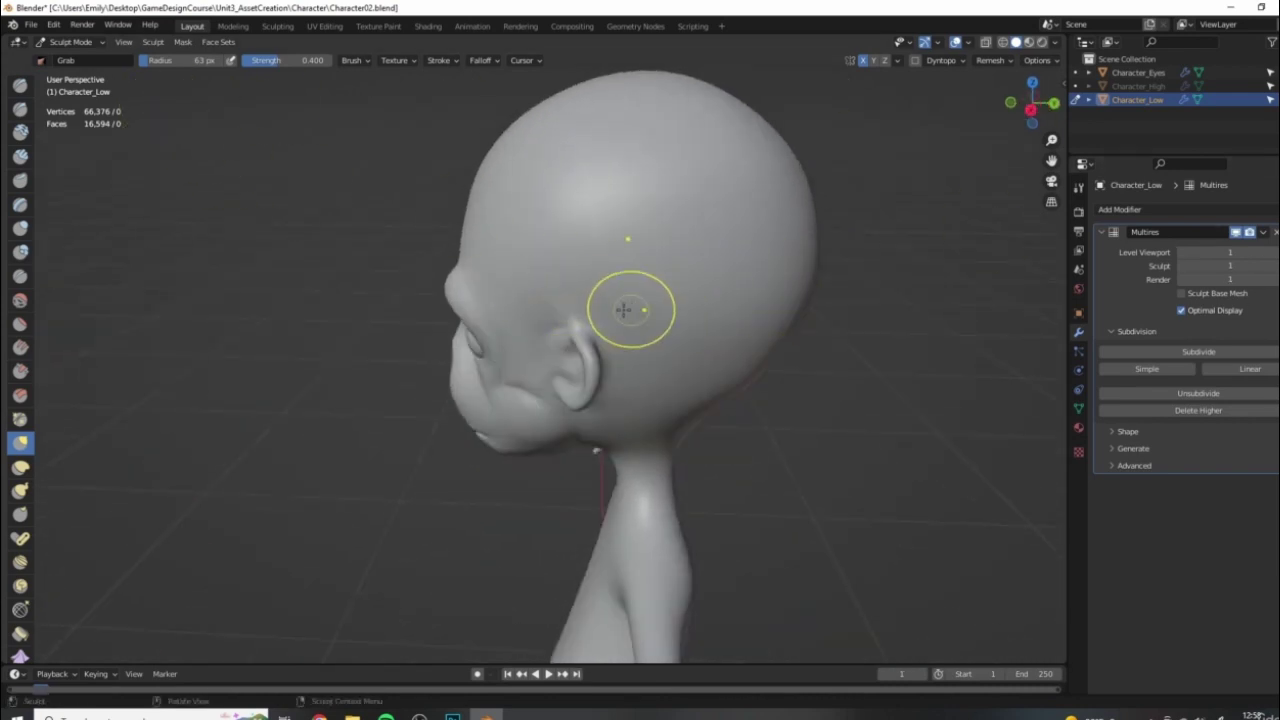
middle_drag(634, 303, 525, 340)
middle_drag(446, 340, 625, 287)
scroll(643, 371, down, 2)
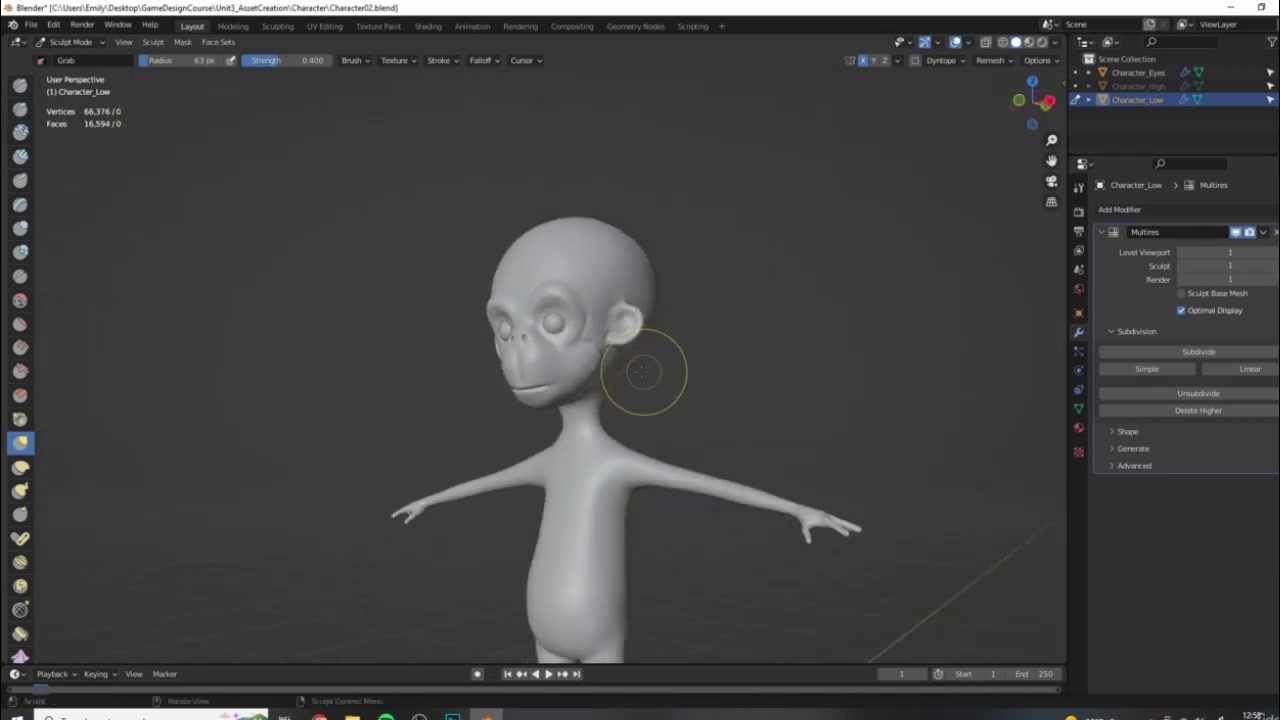
middle_drag(643, 371, 672, 200)
scroll(686, 343, up, 4)
scroll(645, 325, down, 2)
middle_drag(645, 325, 649, 220)
scroll(649, 341, up, 2)
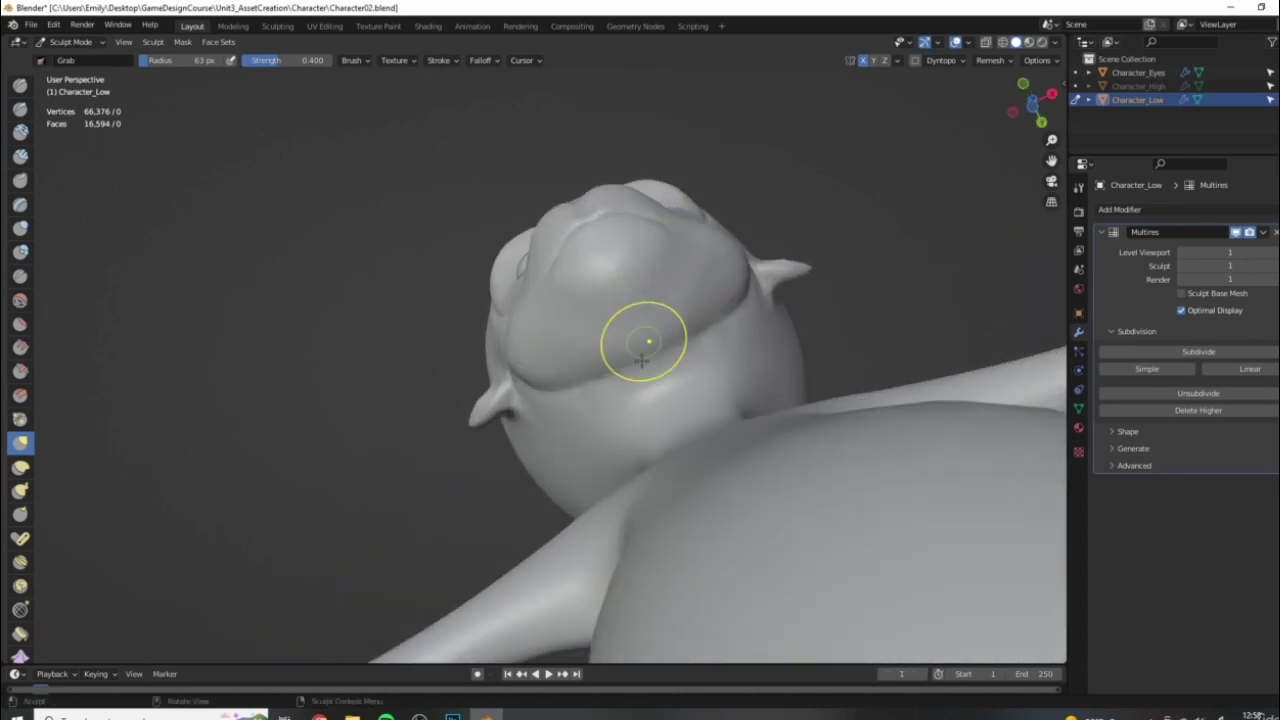
scroll(818, 285, down, 2)
middle_drag(900, 205, 763, 317)
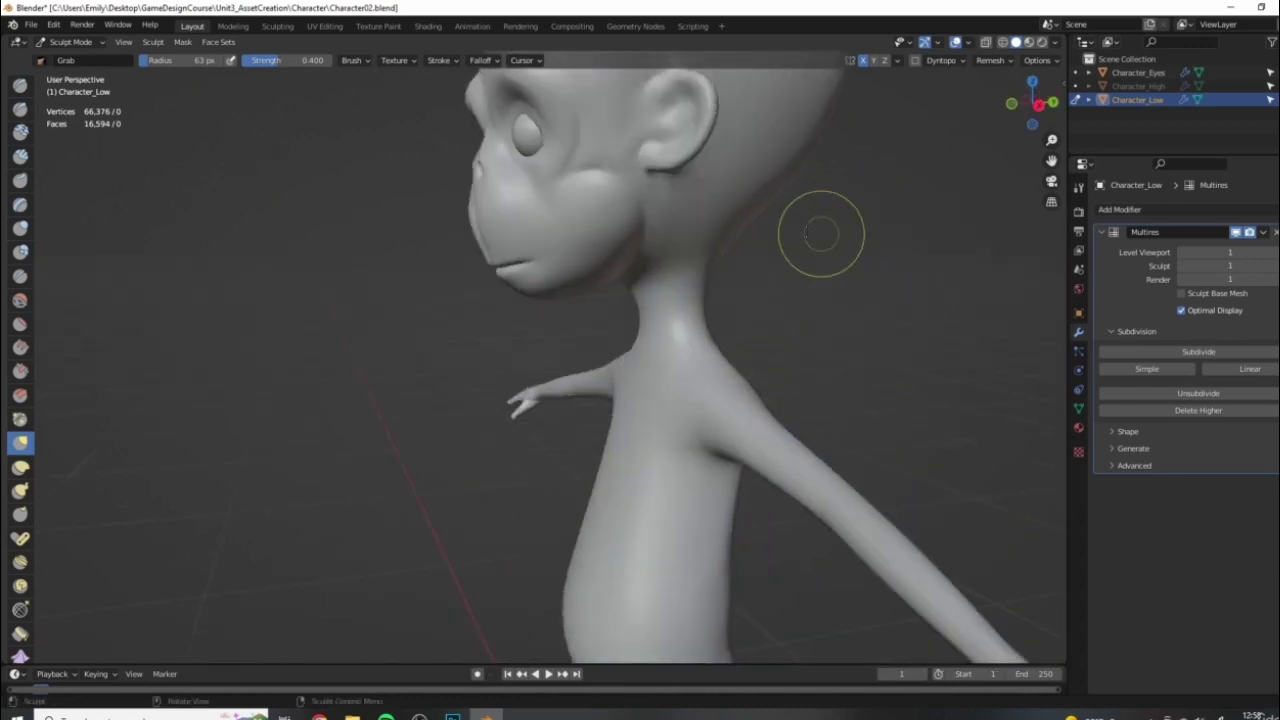
Return Character_Low to Object Mode and apply its Multires modifier
shift+middle_drag(822, 234, 573, 374)
click(70, 42)
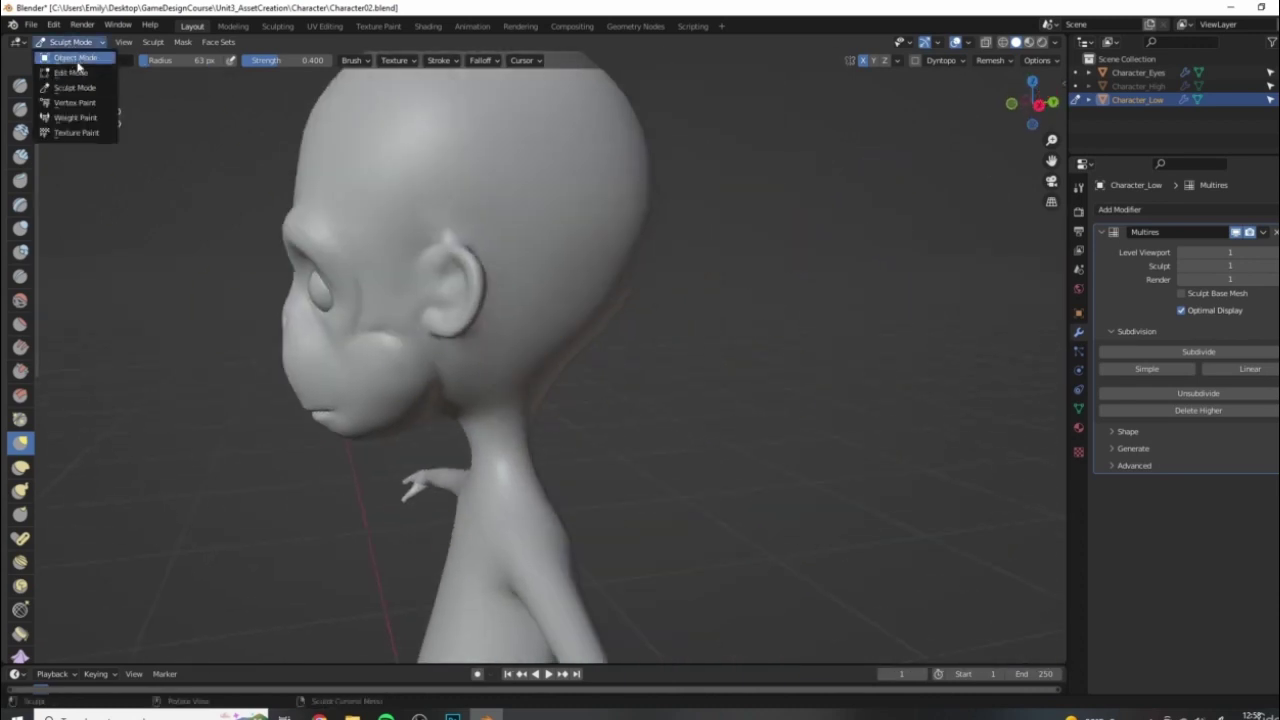
click(75, 57)
middle_drag(434, 217, 558, 402)
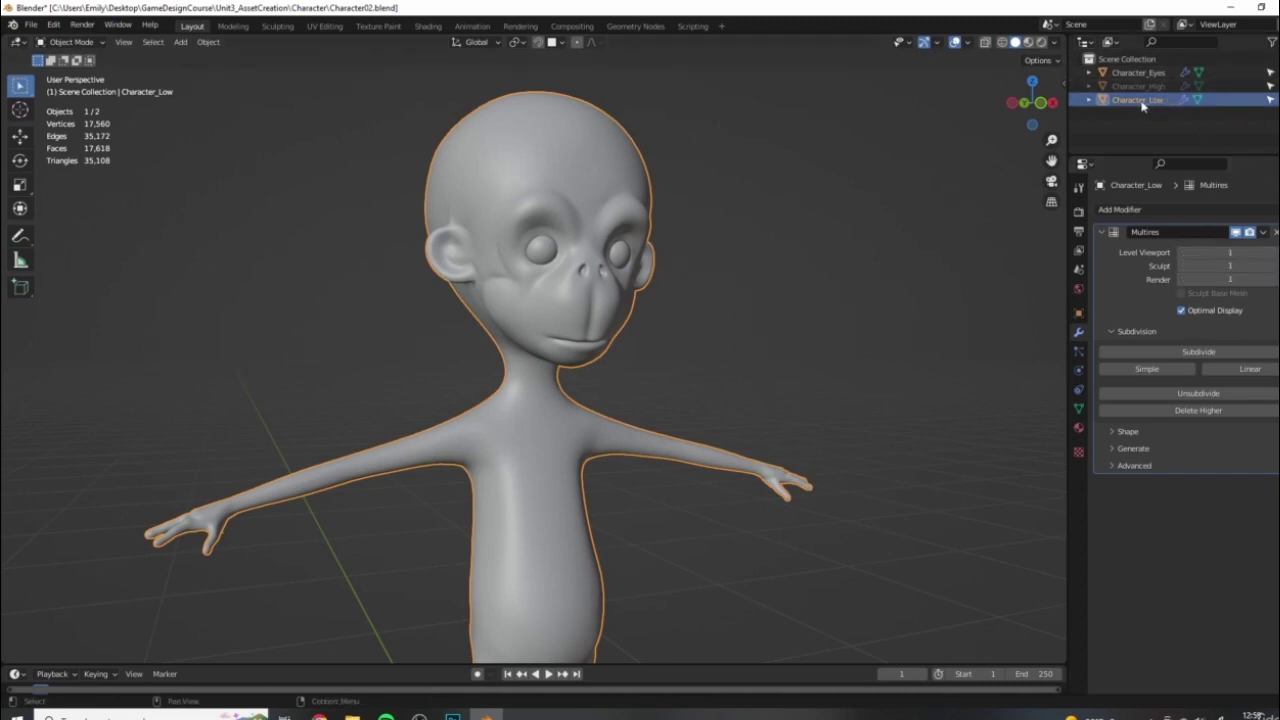
middle_drag(803, 246, 803, 248)
click(1260, 233)
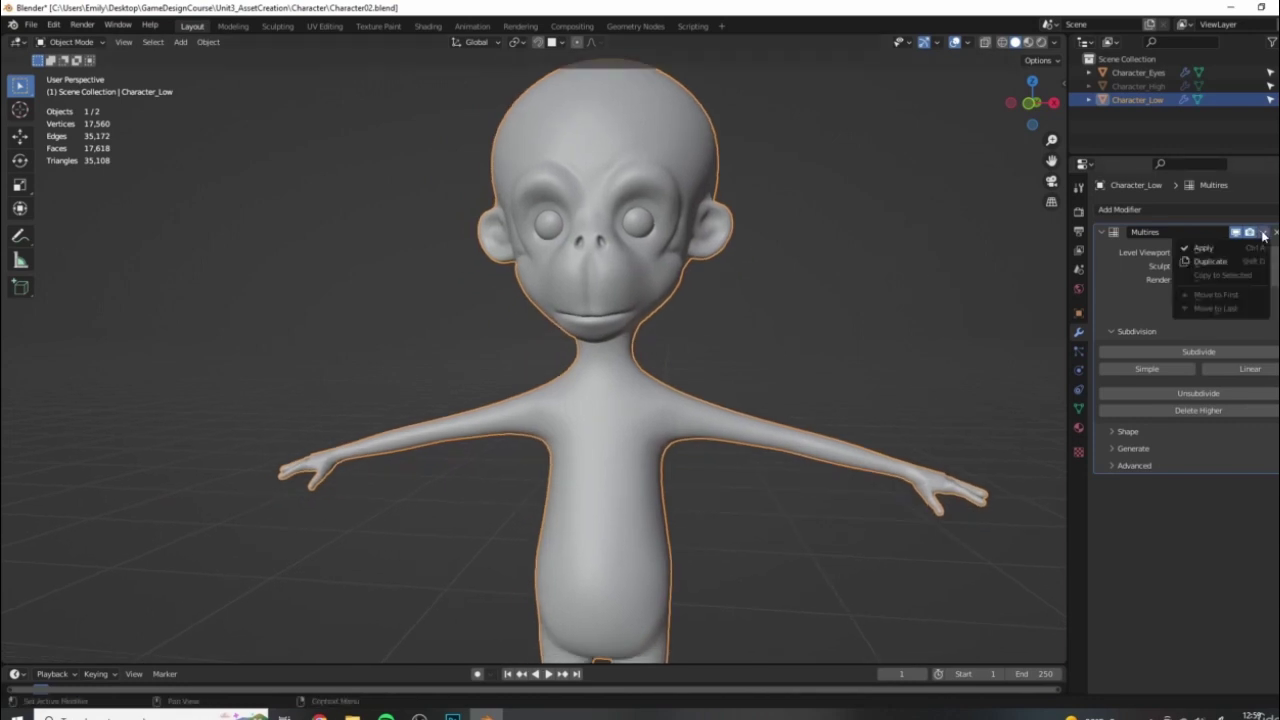
click(1208, 249)
middle_drag(700, 171, 730, 175)
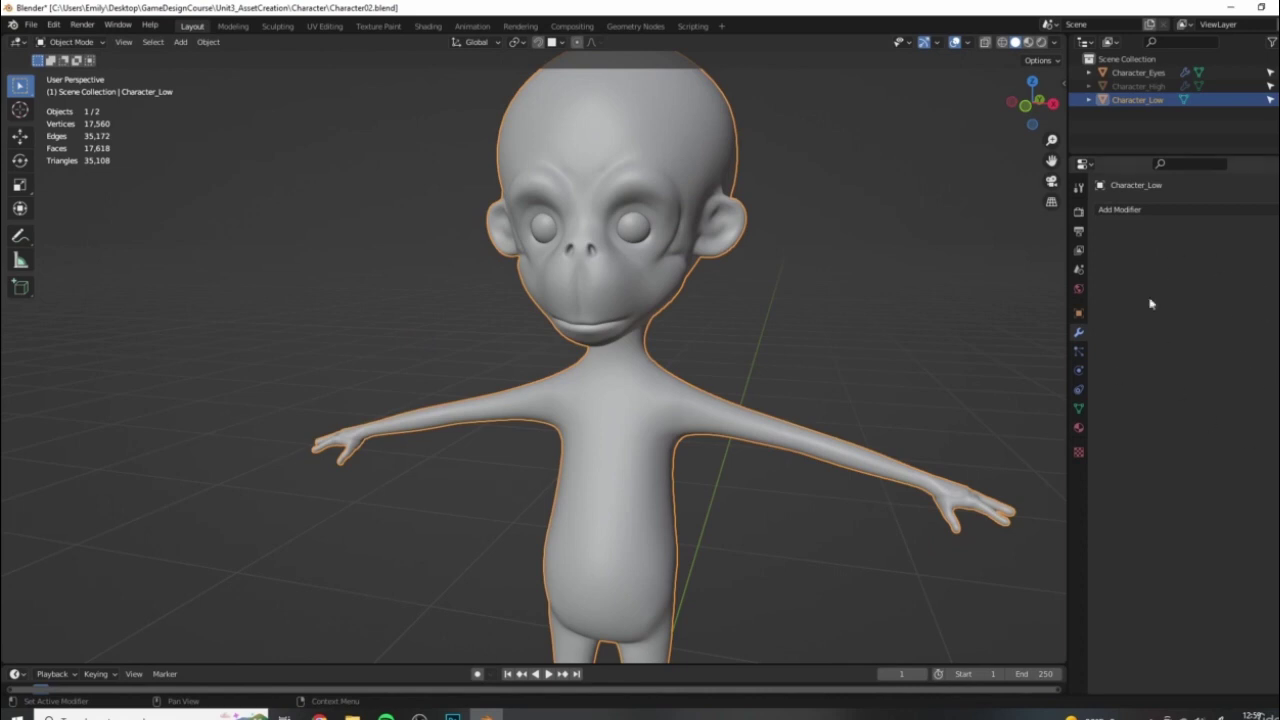
Examine the mesh density and seams on Character_Low's head, face and ear, comparing the wireframe with the shaded surface
middle_drag(700, 222, 588, 181)
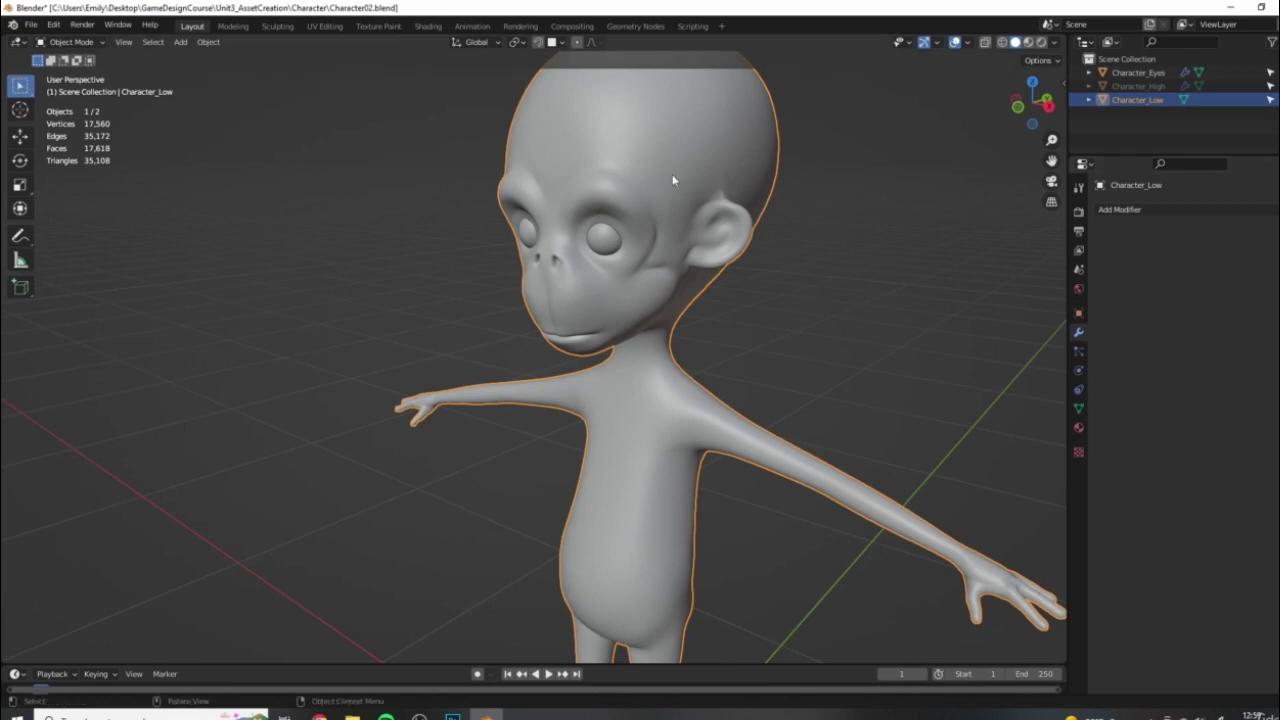
middle_drag(674, 180, 877, 263)
key(Tab)
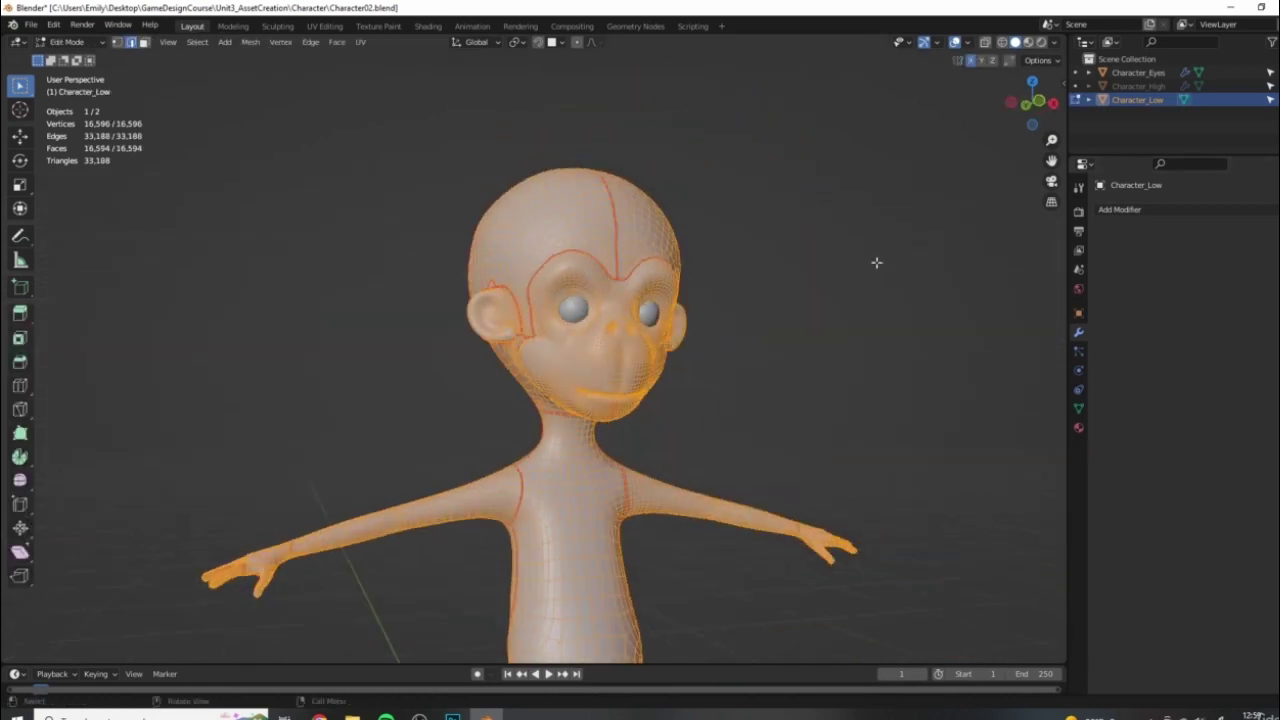
key(Tab)
middle_drag(829, 314, 736, 334)
scroll(736, 334, up, 1)
key(Tab)
middle_drag(823, 257, 780, 262)
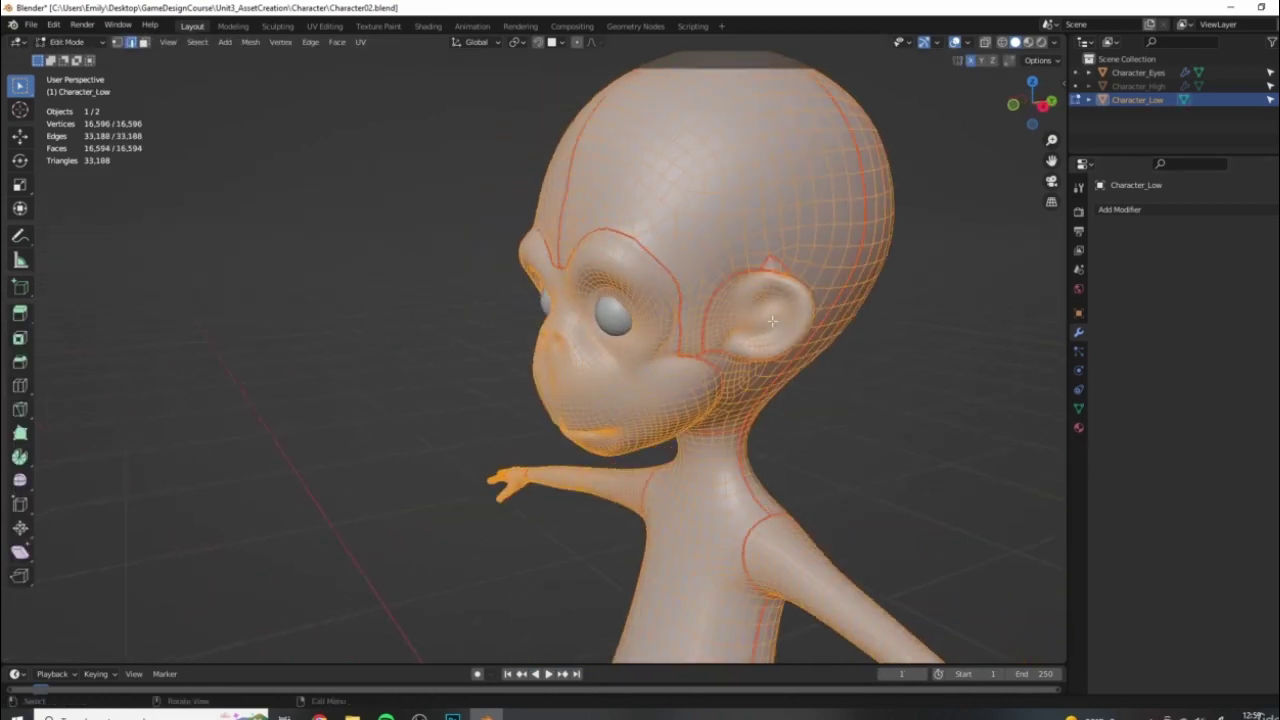
key(Tab)
Examine the mesh density on Character_Low's torso, arms and legs, comparing Edit Mode with Object Mode
scroll(689, 271, down, 5)
shift+middle_drag(590, 323, 666, 219)
scroll(766, 366, up, 3)
key(Tab)
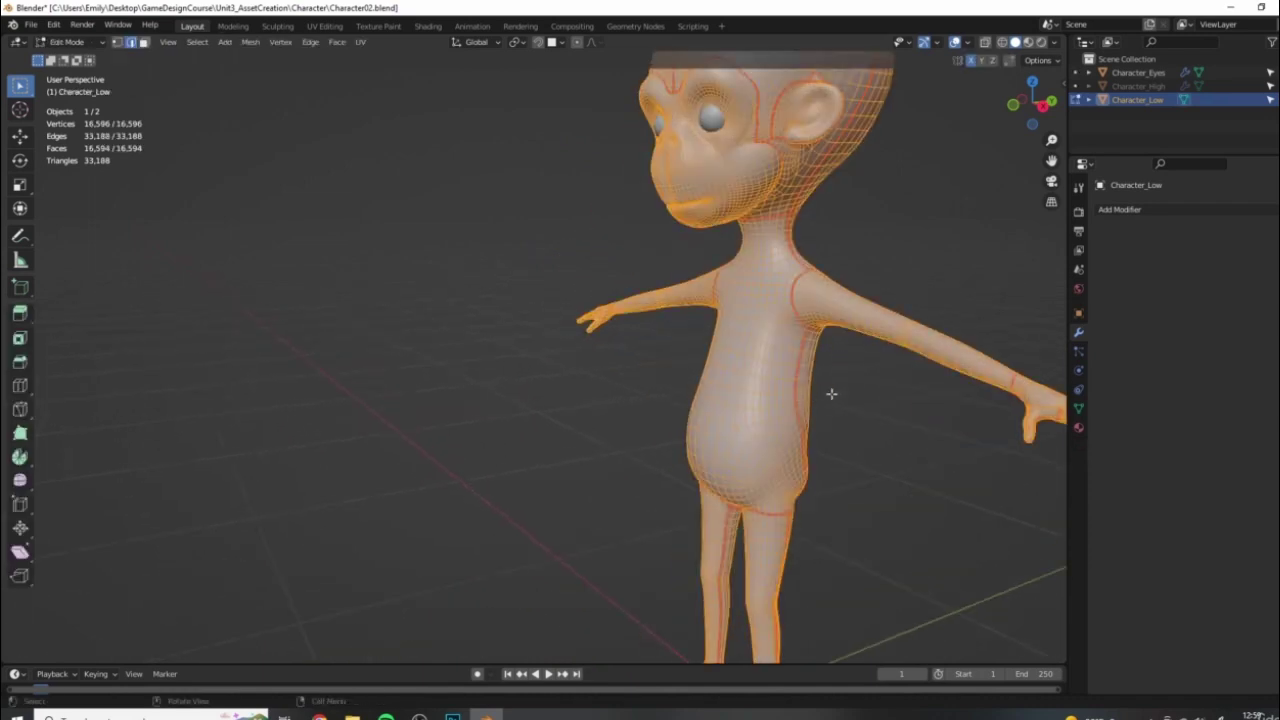
scroll(600, 398, down, 4)
middle_drag(600, 398, 777, 406)
key(Tab)
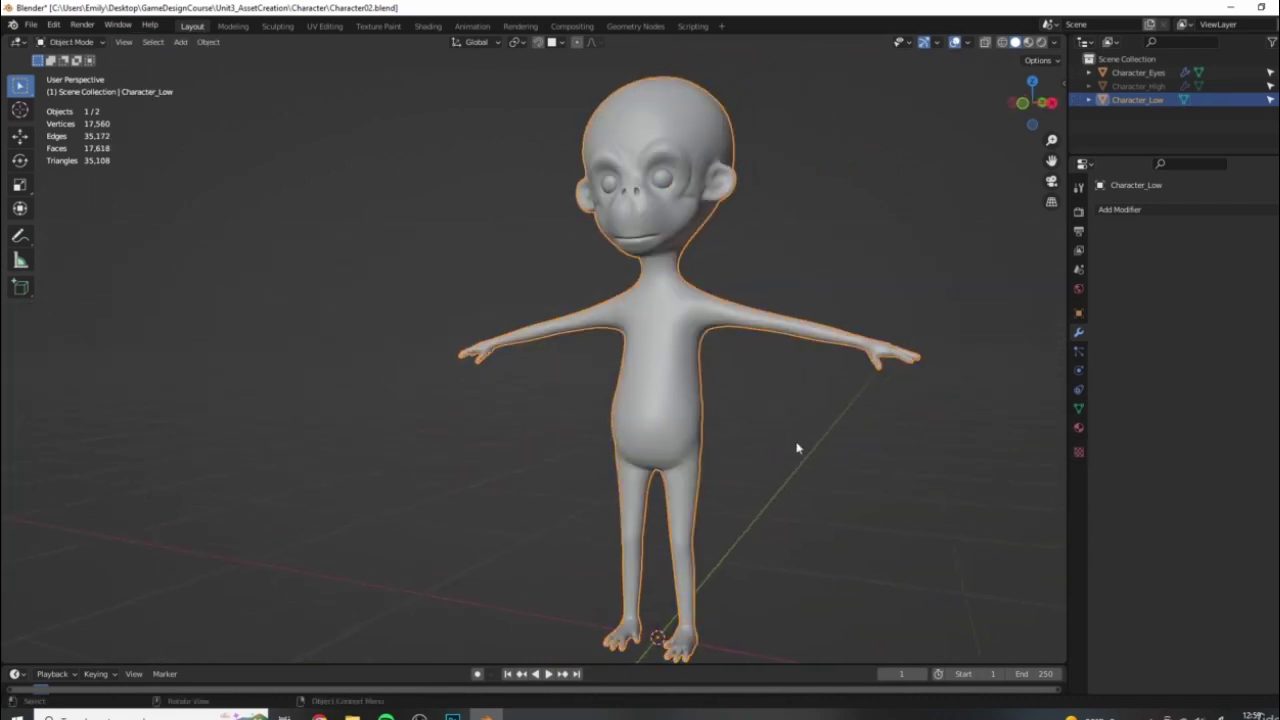
Deselect all of Character_Low's geometry and examine its wireframe and seams around the whole body before returning to Object Mode
key(Tab)
key(alt+a)
middle_drag(689, 237, 578, 352)
scroll(578, 352, down, 3)
middle_drag(711, 411, 636, 339)
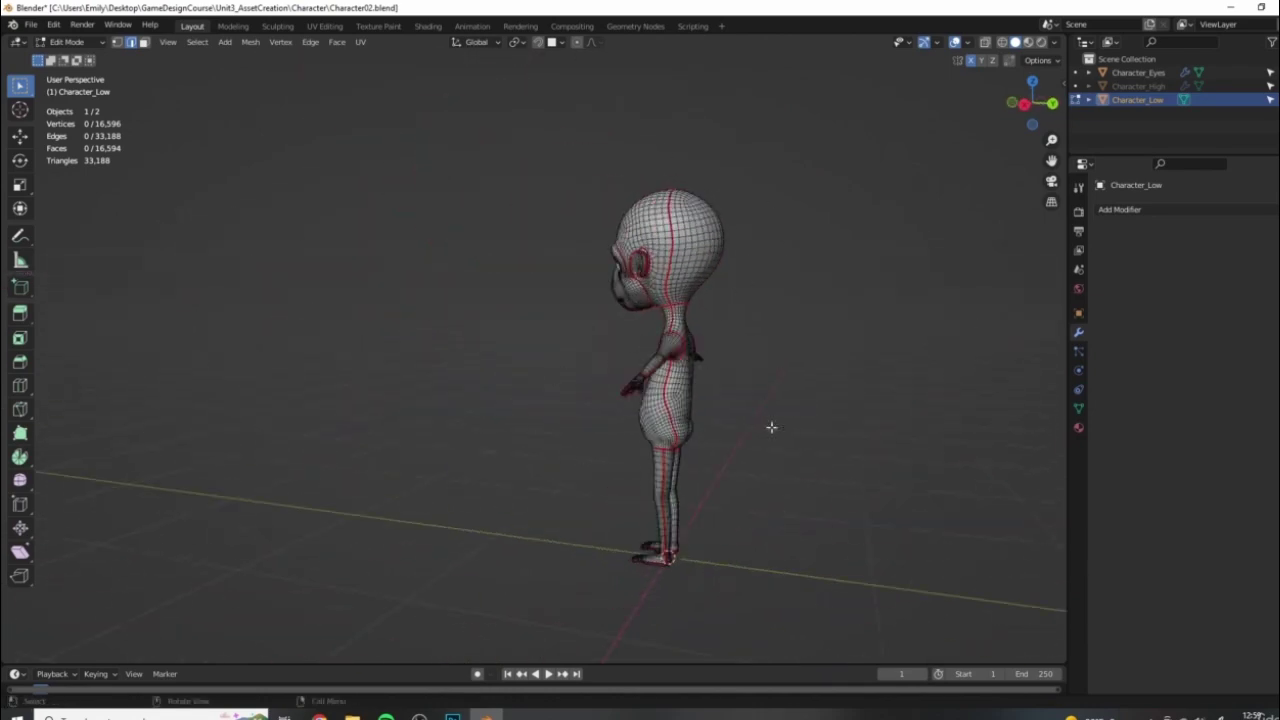
middle_drag(771, 427, 886, 451)
key(Tab)
scroll(800, 380, up, 4)
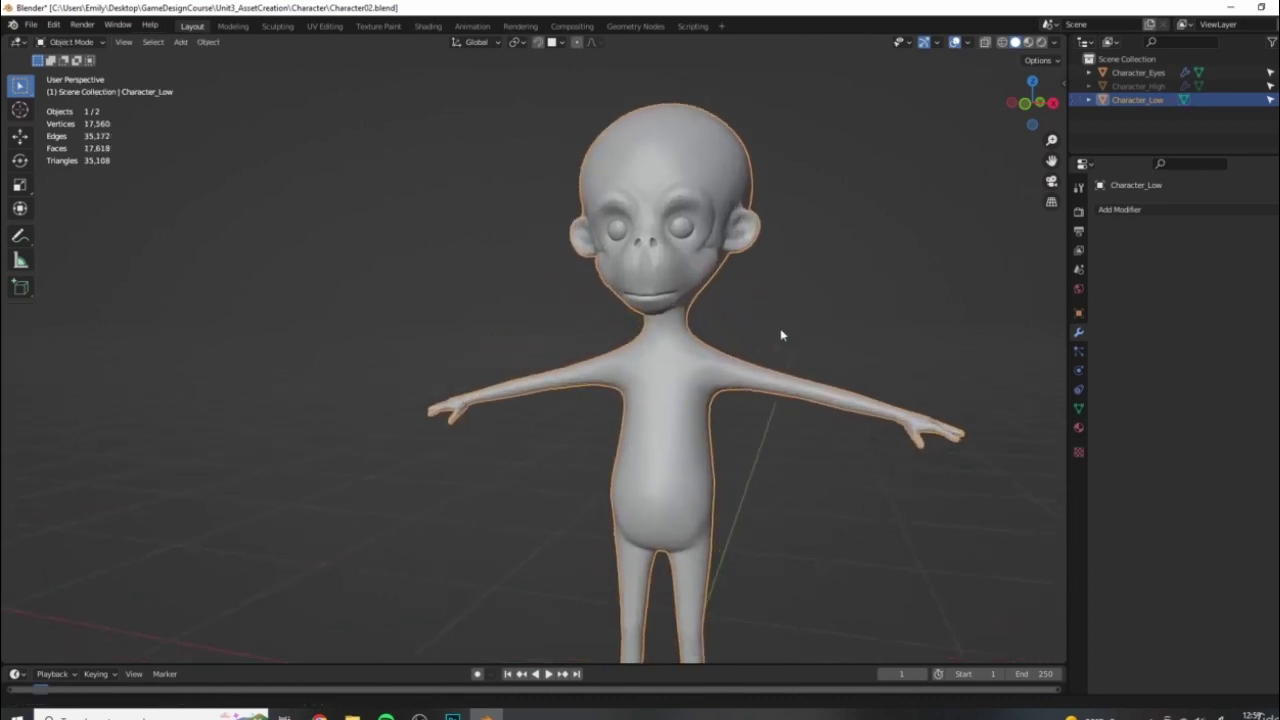
shift+middle_drag(781, 330, 775, 317)
Switch the viewport to Material Preview and examine the checker texture over Character_Low's head and body
drag(1130, 153, 1130, 357)
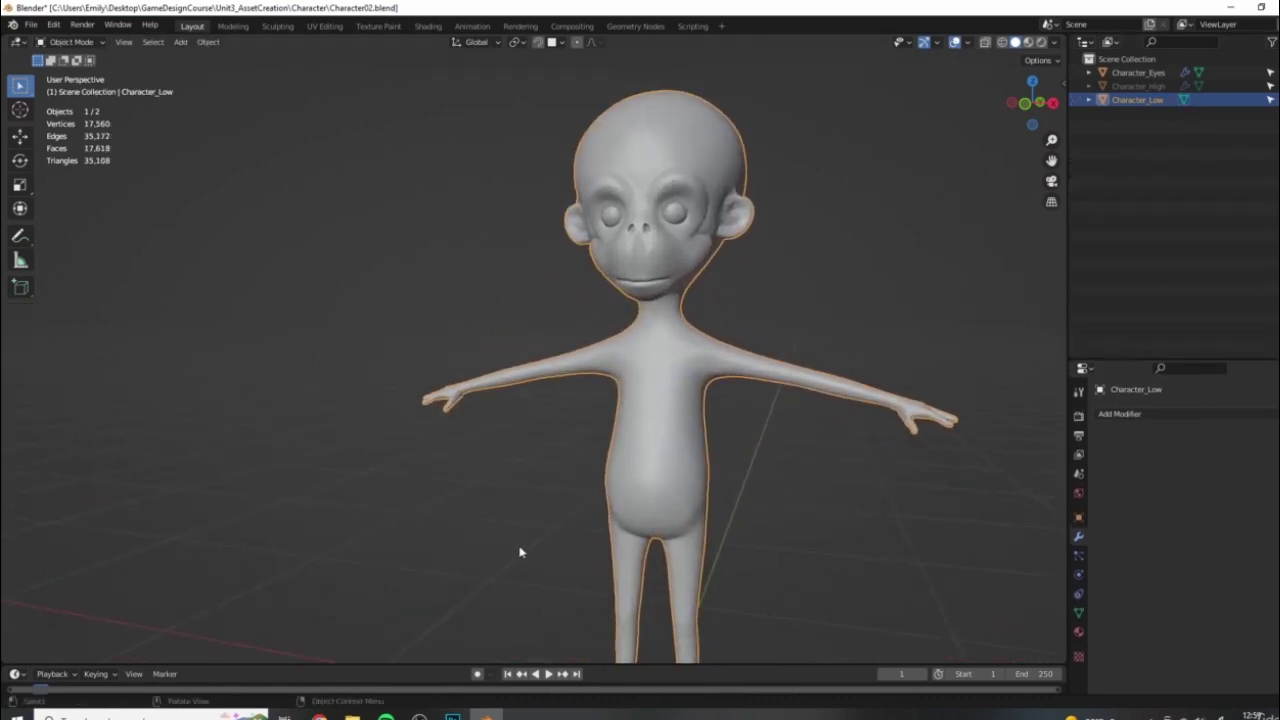
scroll(733, 300, down, 2)
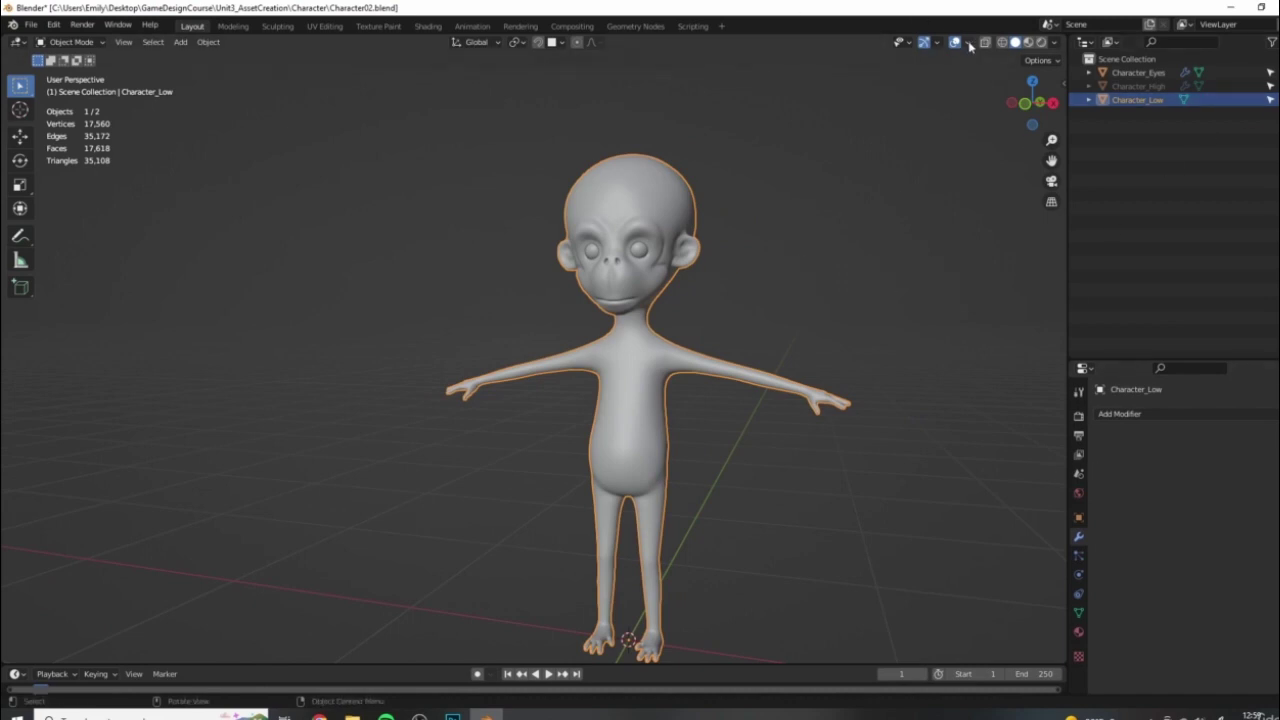
click(1028, 42)
scroll(806, 415, up, 4)
middle_drag(806, 415, 596, 383)
scroll(574, 411, down, 4)
scroll(697, 460, down, 3)
scroll(596, 383, down, 1)
scroll(596, 388, up, 3)
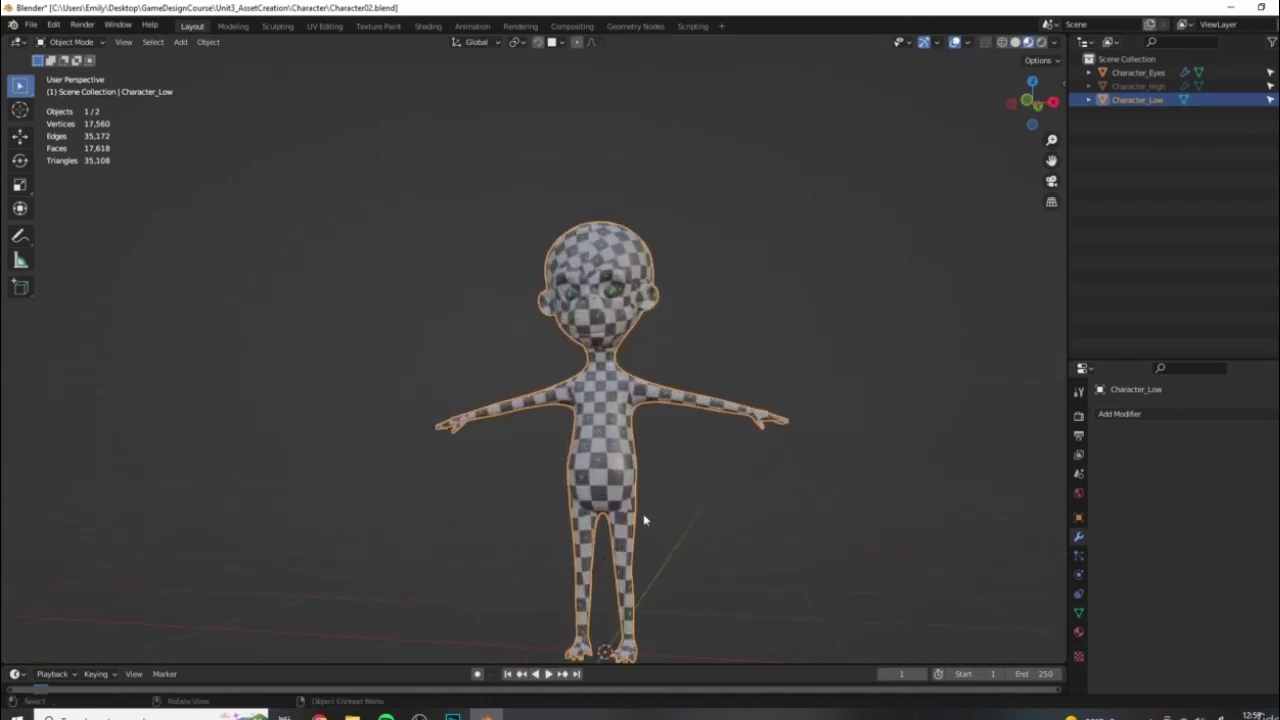
mouse_move(532, 560)
middle_down()
mouse_move(583, 555)
mouse_move(522, 572)
middle_up()
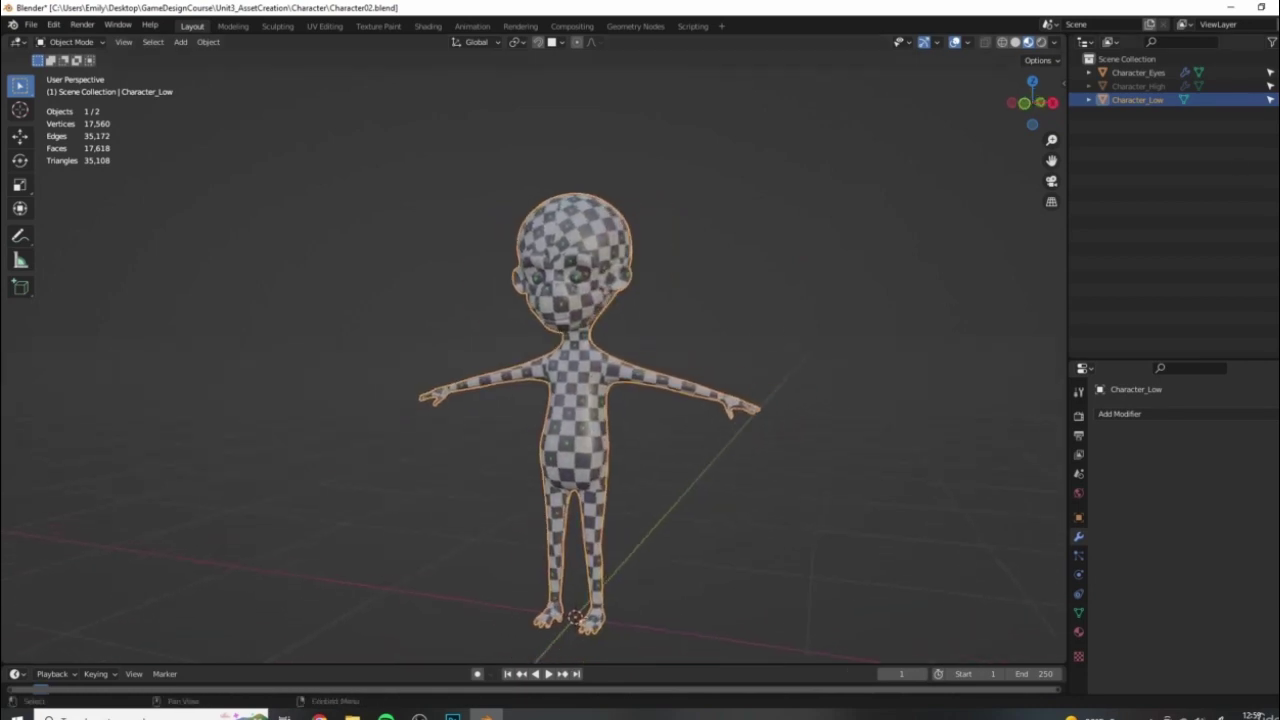
Hide Character_Low and Character_Eyes, then unhide and select Character_High
key(h)
shift+middle_drag(537, 263, 566, 264)
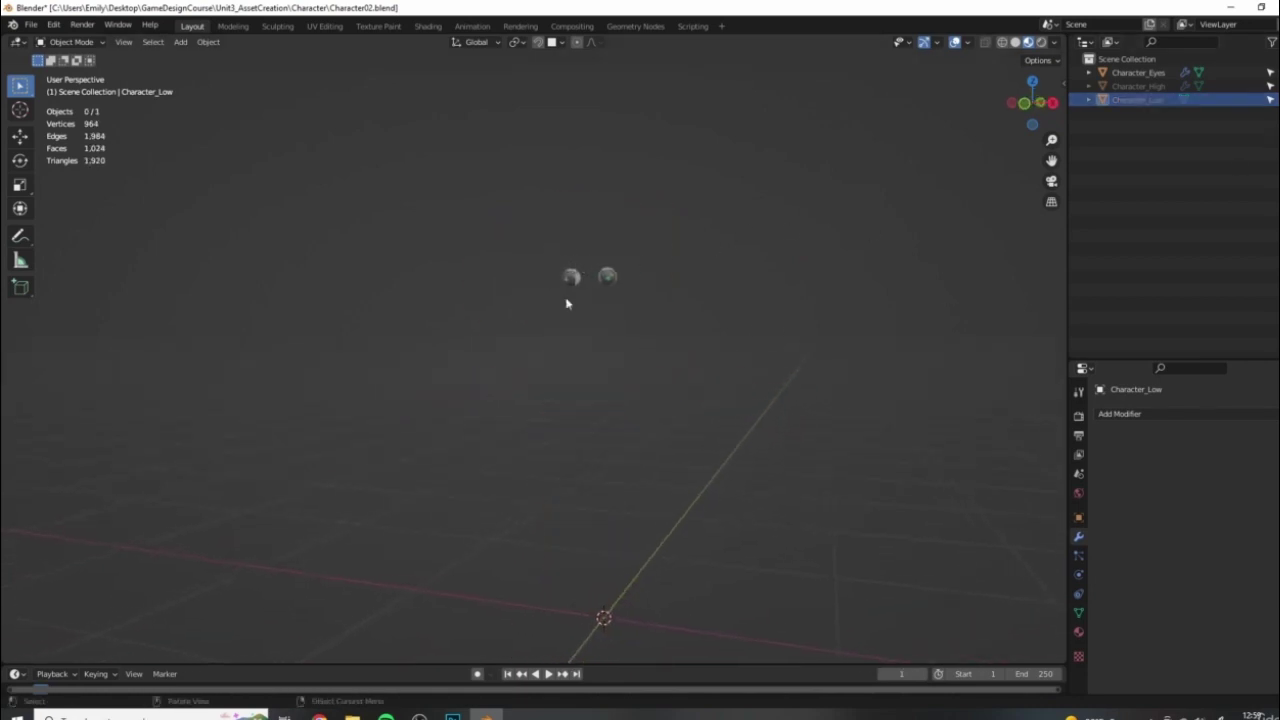
click(1278, 86)
click(1133, 86)
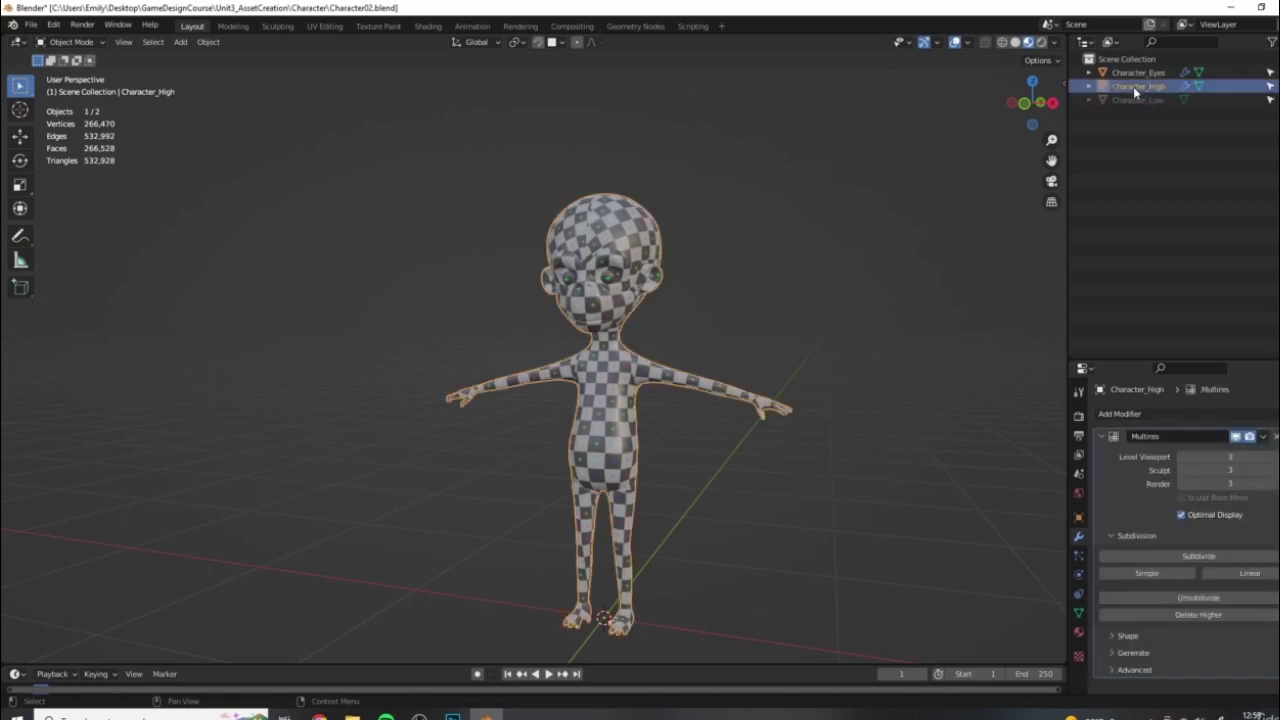
scroll(563, 300, up, 3)
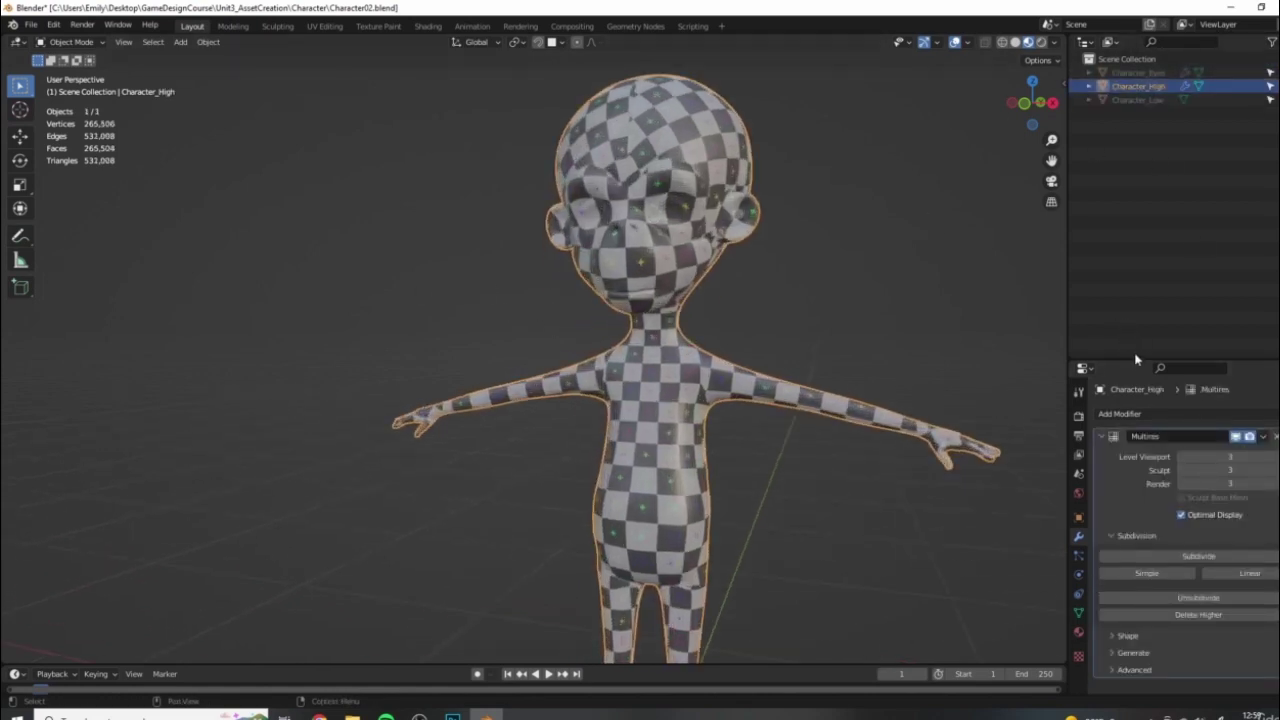
Remove the checker material slot from Character_High and check the plain sculpted surface
click(1153, 288)
drag(1131, 357, 1131, 126)
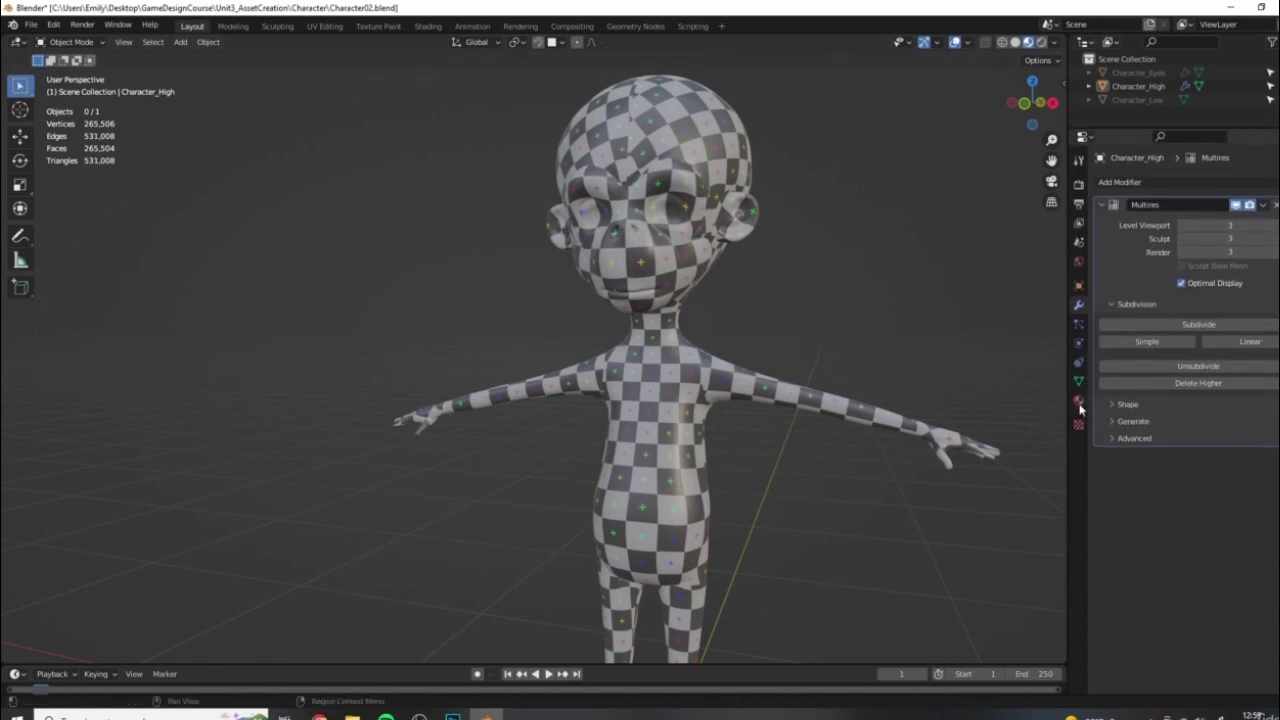
click(1079, 402)
click(1279, 200)
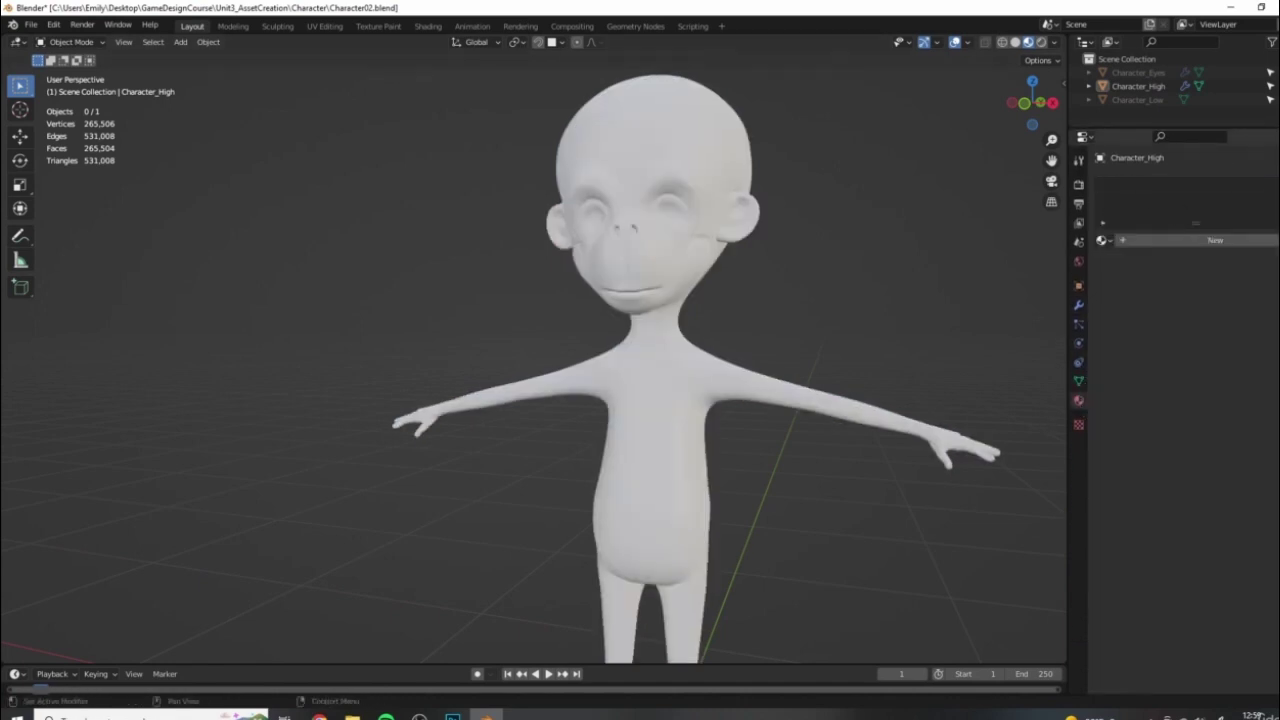
scroll(617, 263, down, 3)
middle_drag(617, 263, 668, 230)
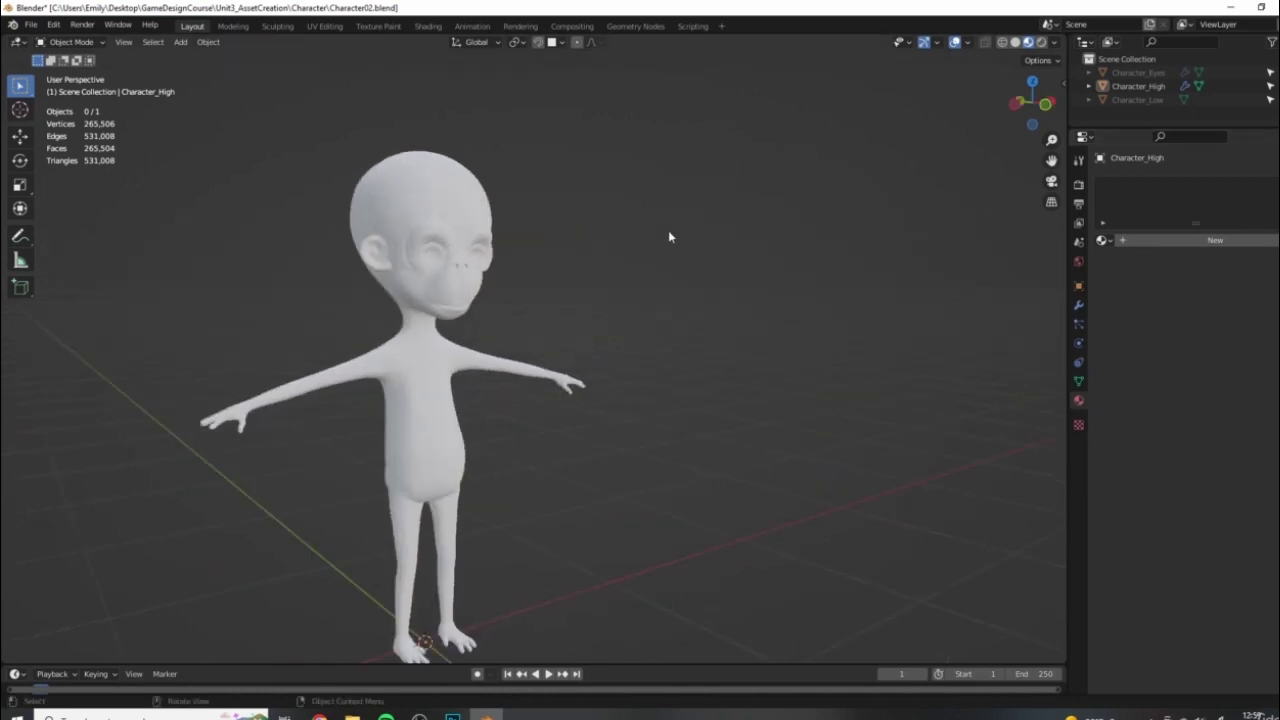
scroll(420, 210, up, 3)
shift+middle_drag(390, 200, 546, 286)
middle_drag(750, 370, 686, 288)
scroll(593, 335, up, 2)
Apply Character_High's Multires modifier at level 3
click(1078, 306)
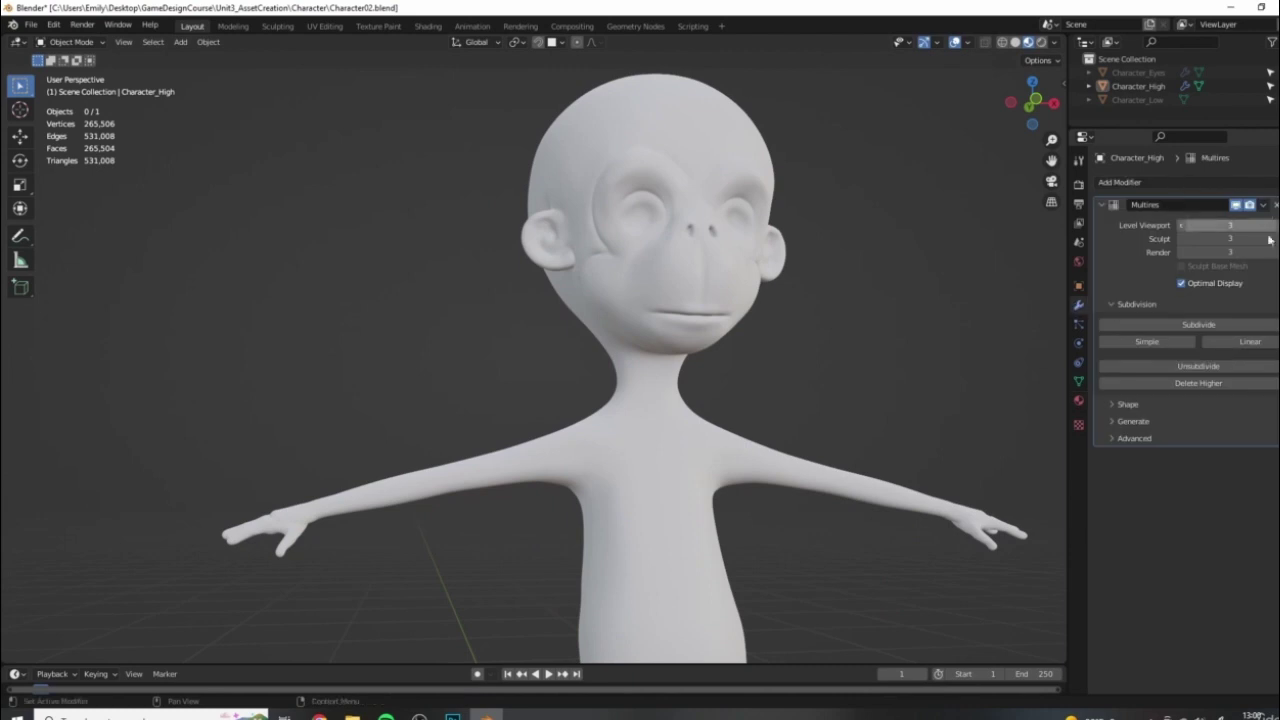
click(1264, 205)
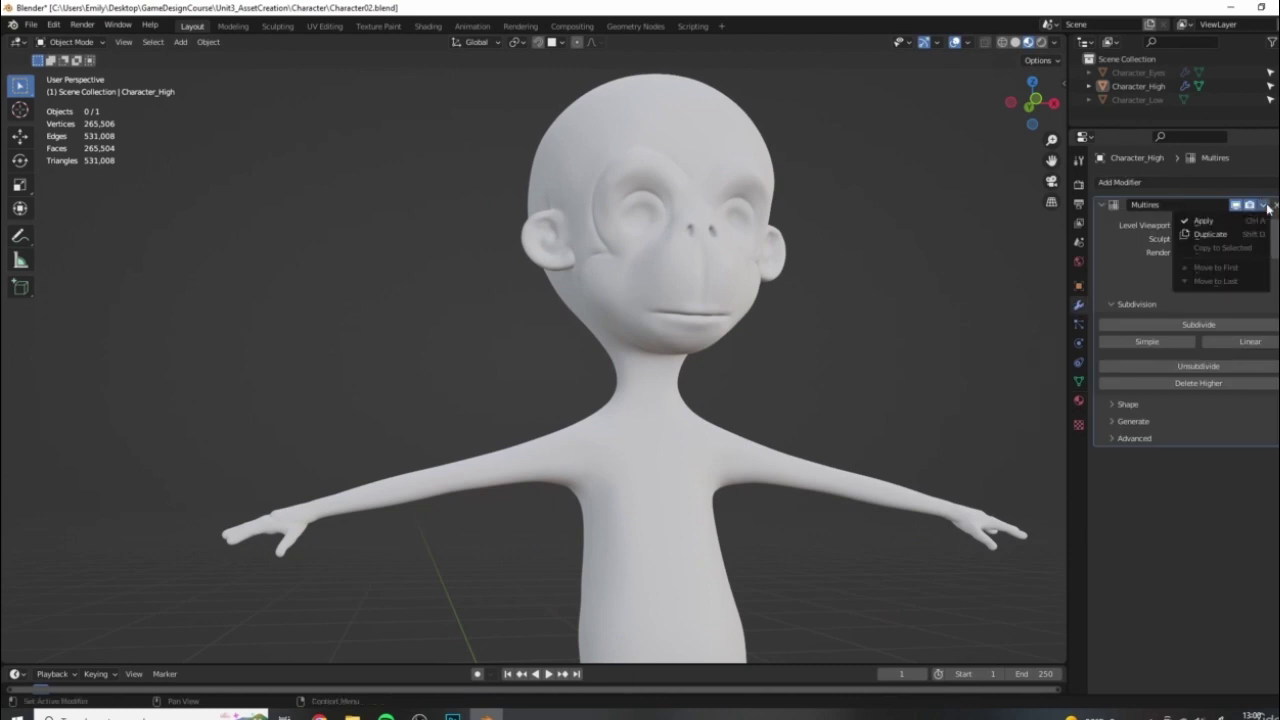
click(1266, 206)
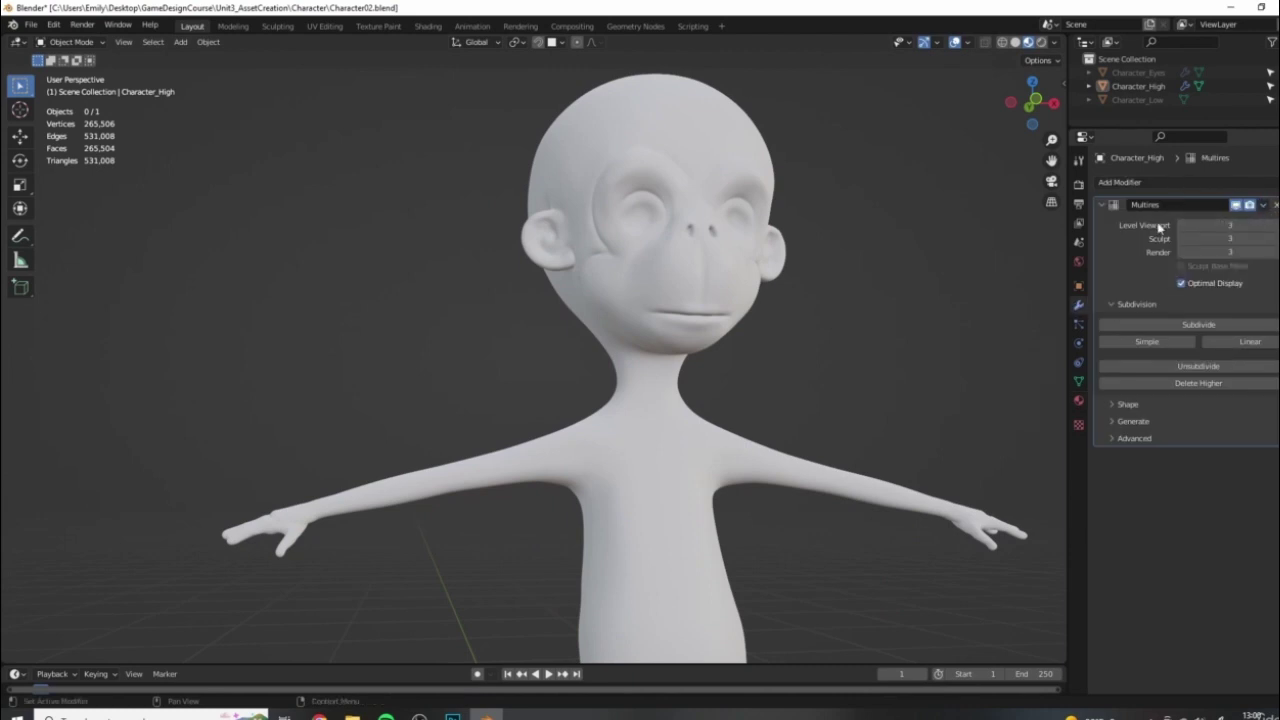
click(1190, 225)
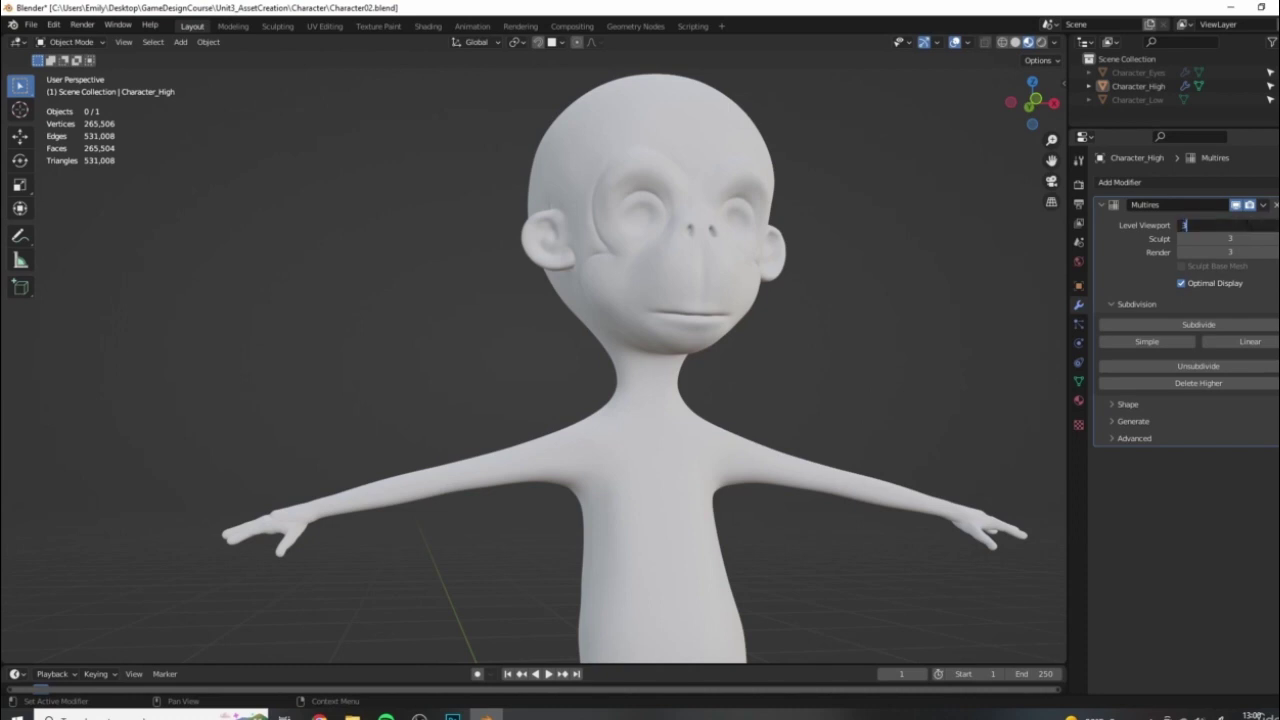
click(1128, 253)
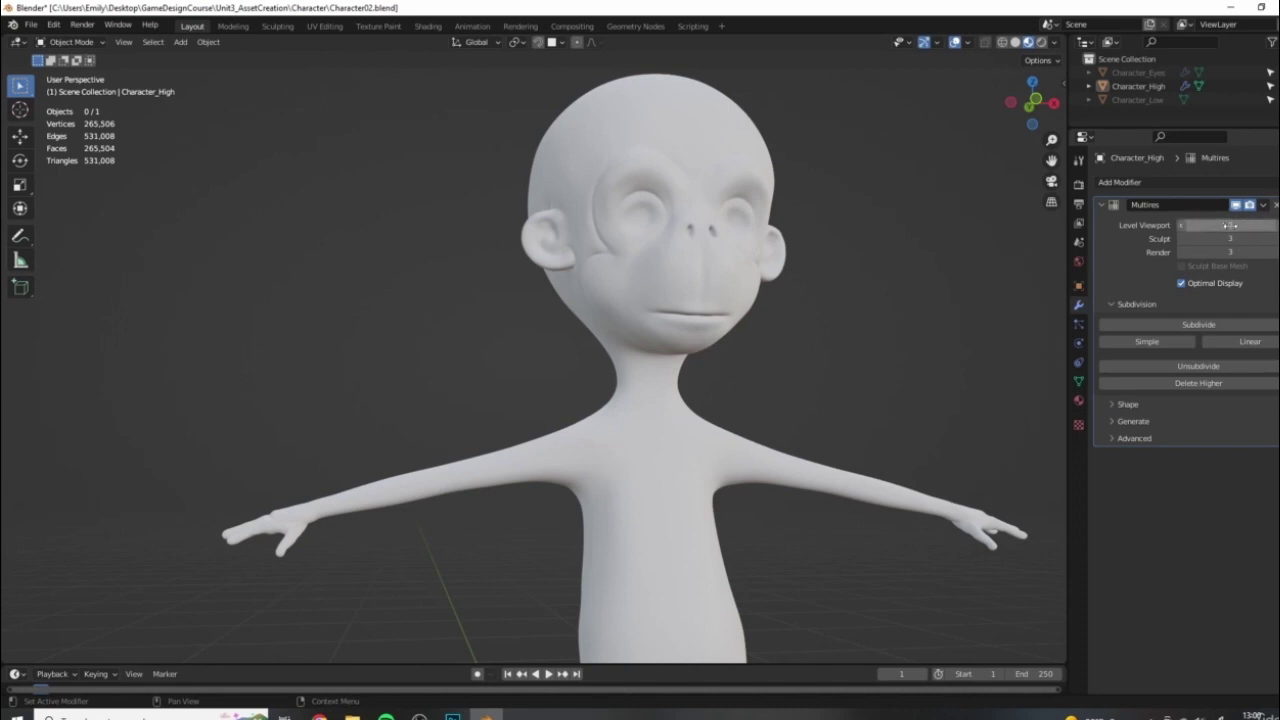
middle_drag(960, 330, 743, 357)
scroll(780, 330, down, 3)
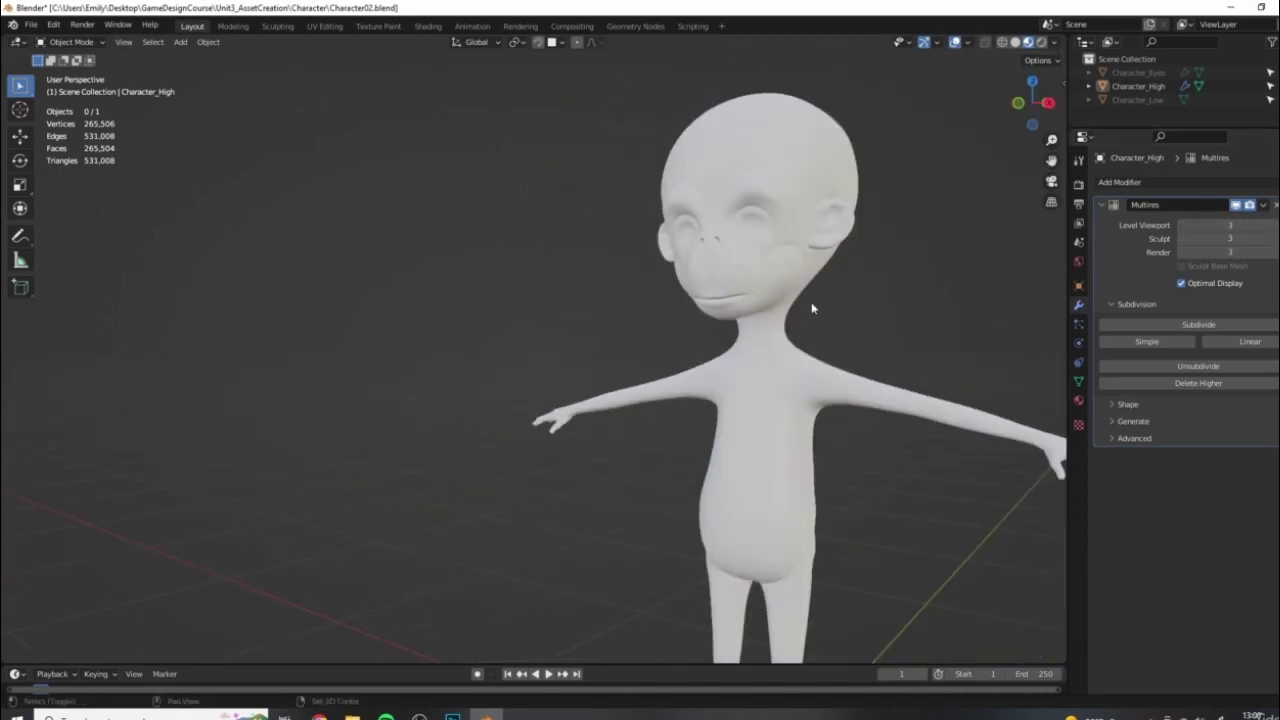
shift+middle_drag(811, 308, 704, 327)
click(1262, 206)
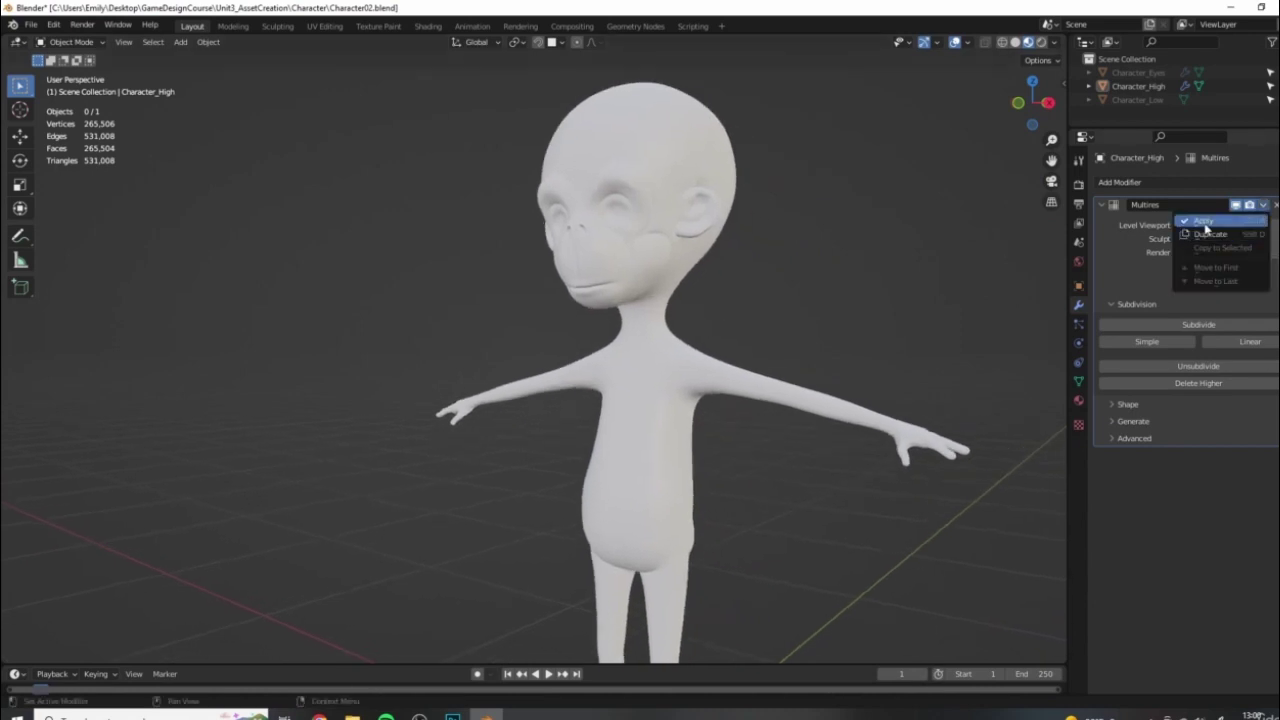
click(1205, 223)
Select Character_High and examine its dense wireframe around the head and torso in Edit Mode with the full selection cleared
scroll(892, 204, down, 2)
middle_drag(600, 266, 628, 250)
click(593, 230)
key(Tab)
scroll(705, 264, up, 4)
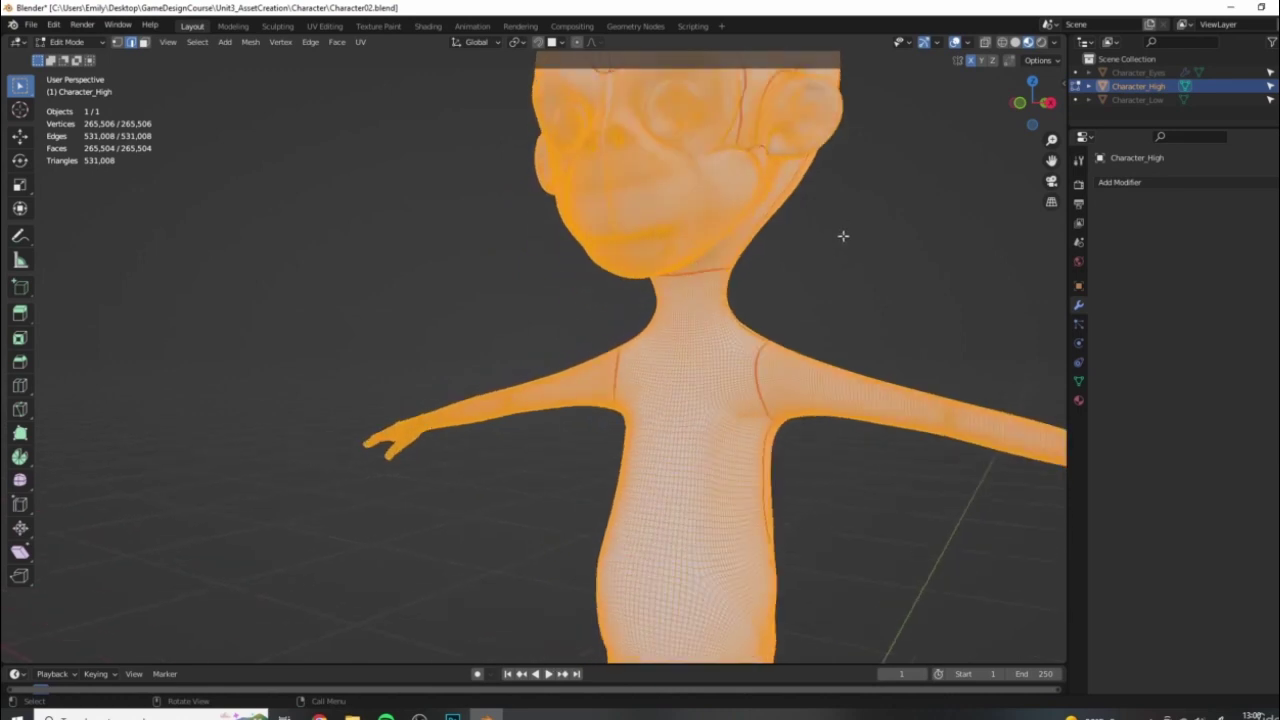
click(846, 235)
shift+middle_drag(860, 235, 838, 348)
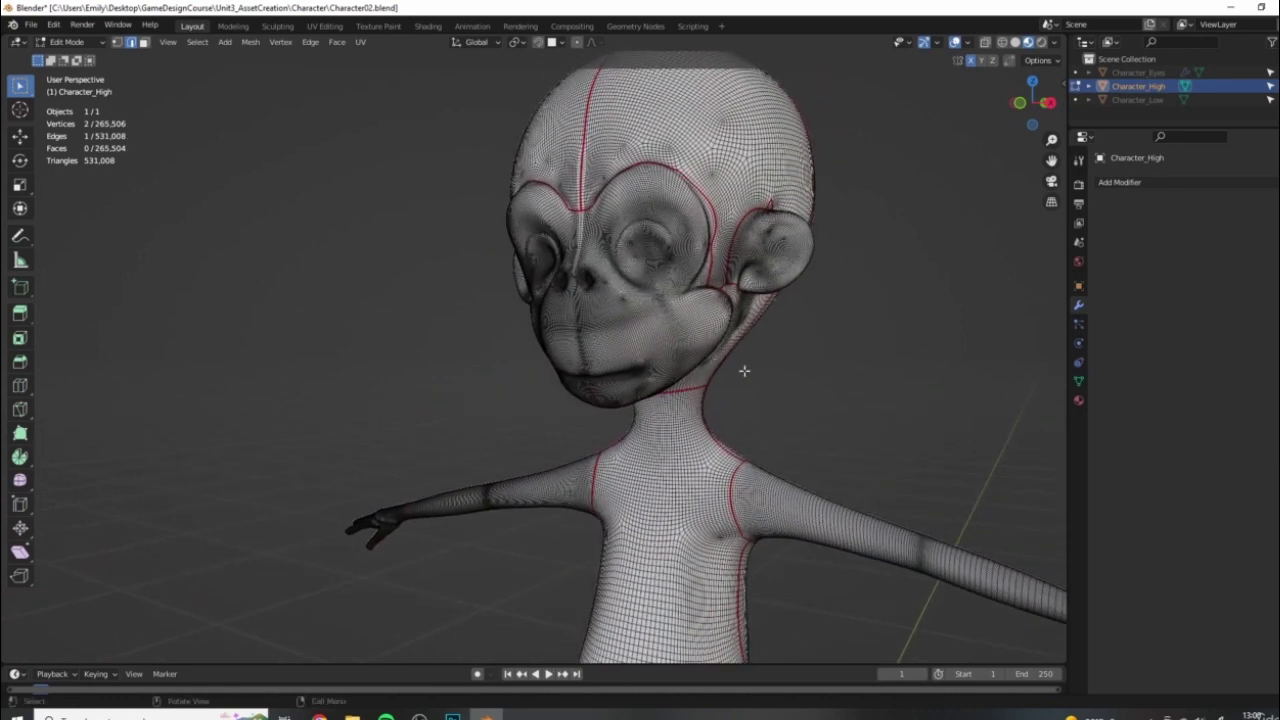
key(Tab)
Unhide Character_Low alongside Character_High and check how the two meshes overlap from several angles
click(1268, 100)
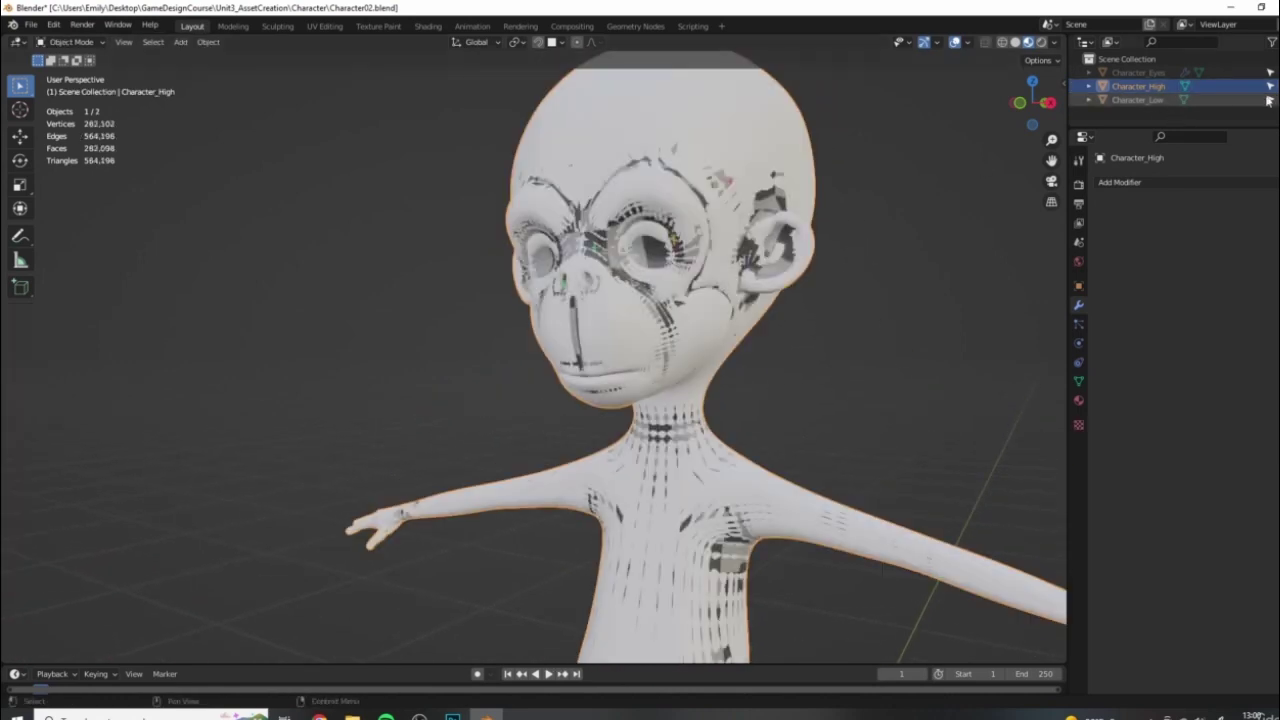
middle_drag(507, 340, 676, 312)
scroll(676, 312, down, 3)
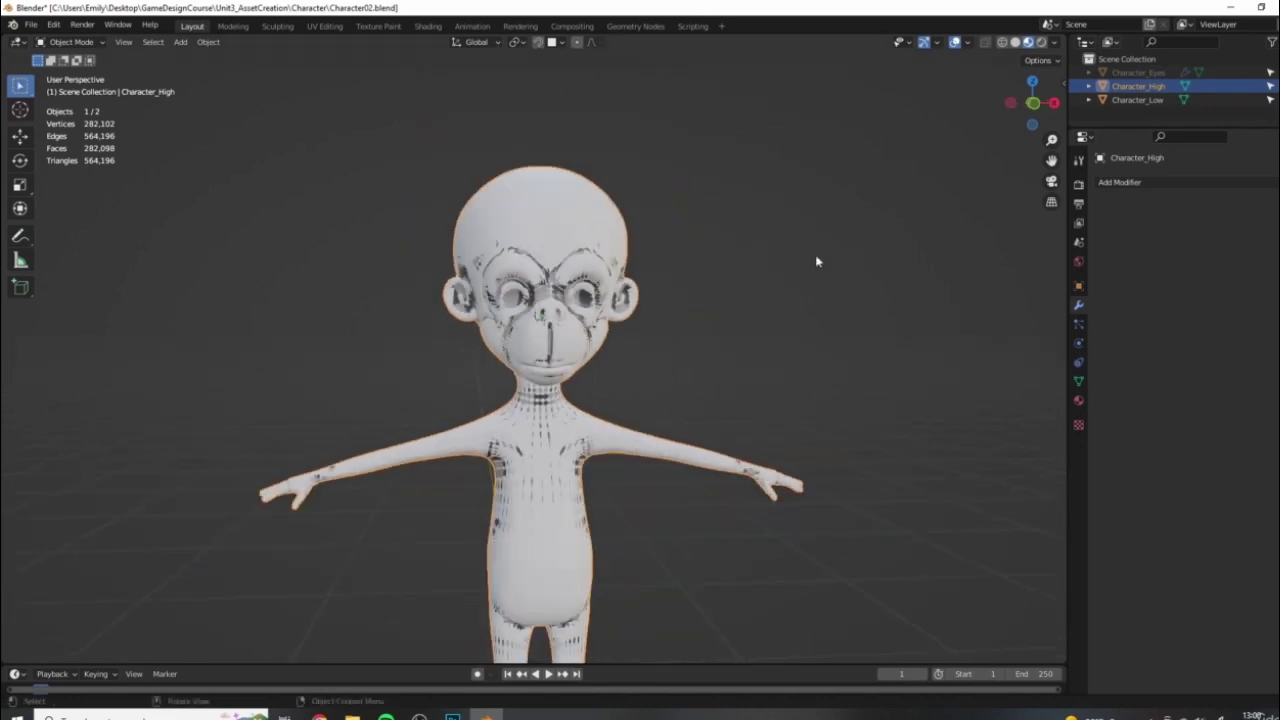
scroll(670, 235, down, 3)
middle_drag(777, 314, 681, 344)
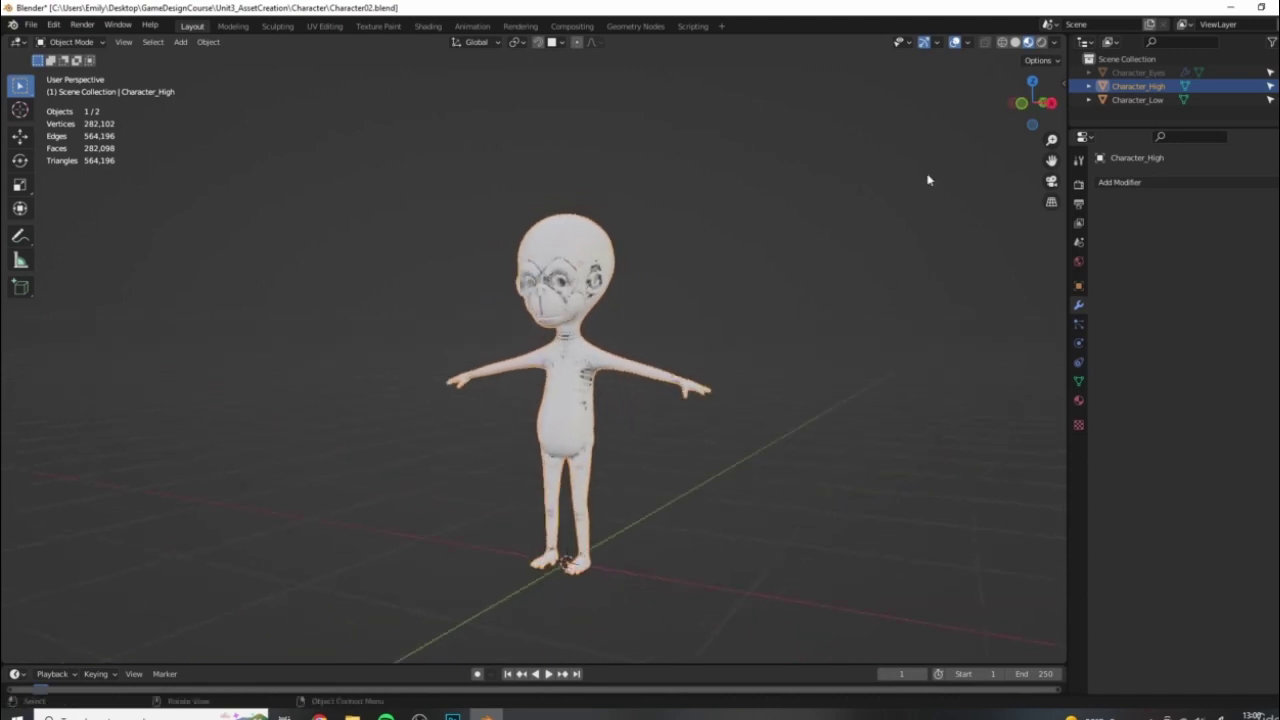
Open Character_Low's material in the Shading workspace and enlarge the node and image editing areas
click(1140, 101)
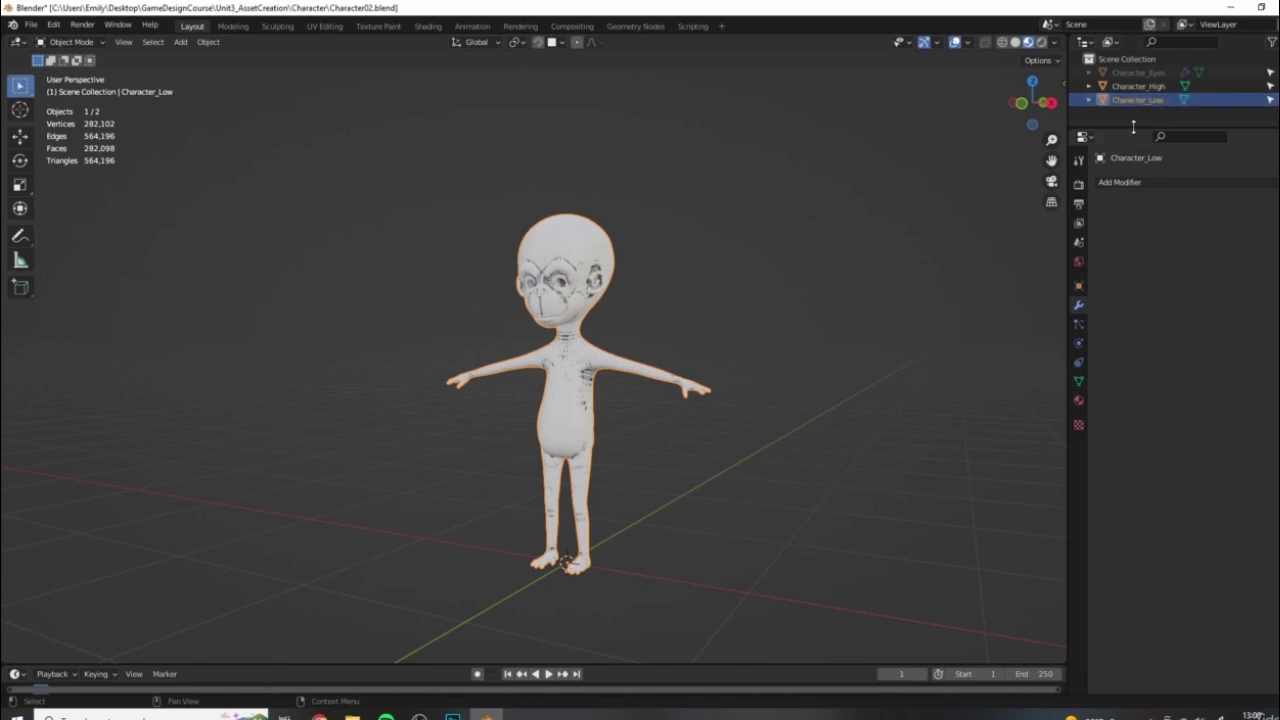
click(1078, 401)
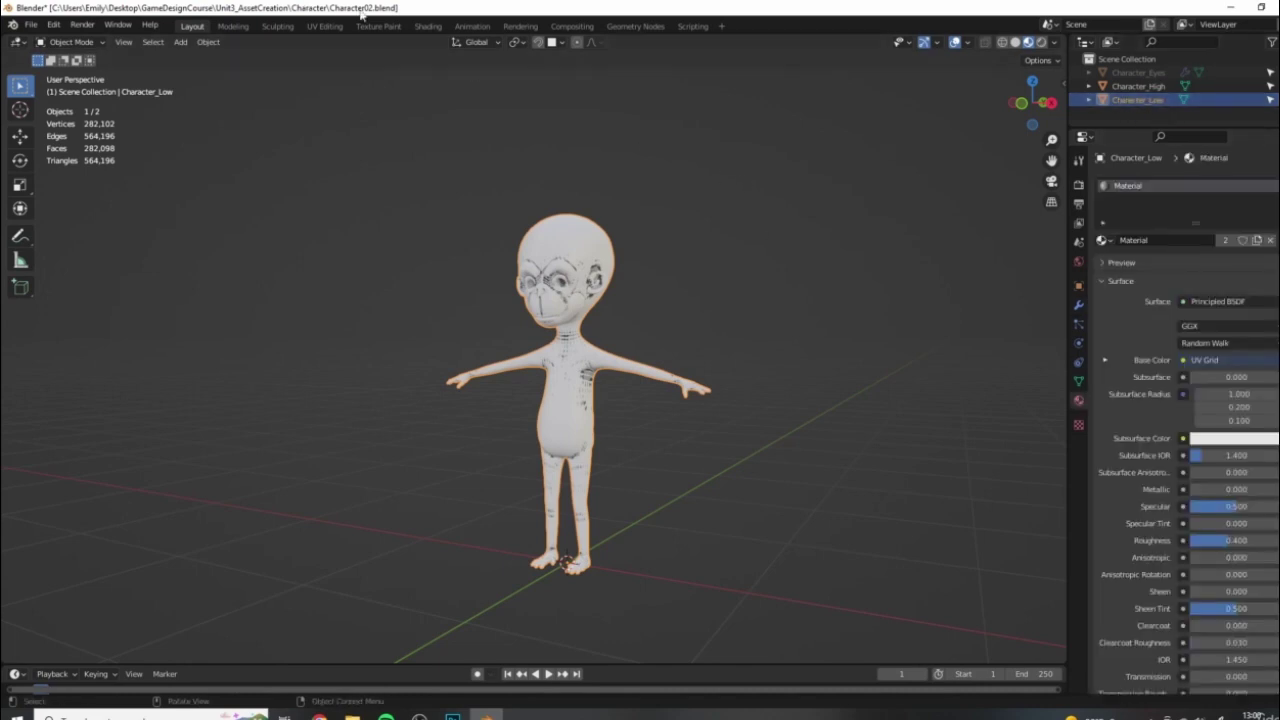
click(428, 26)
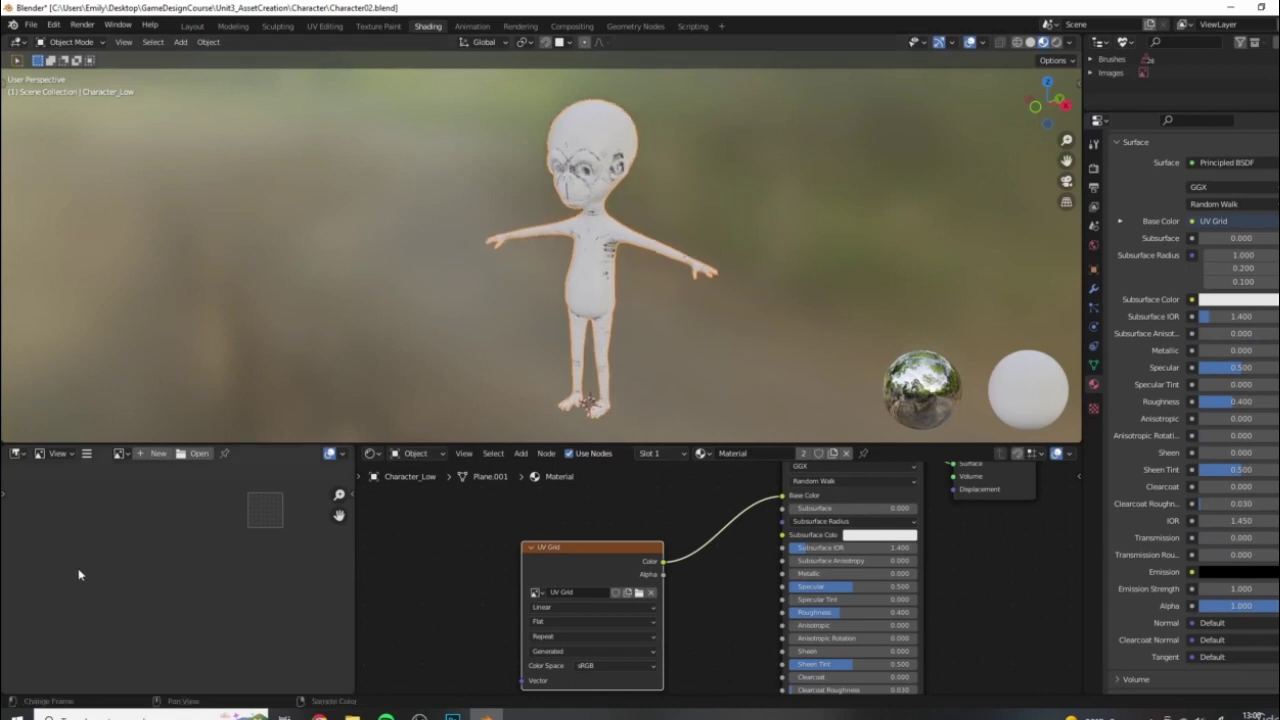
scroll(236, 565, up, 8)
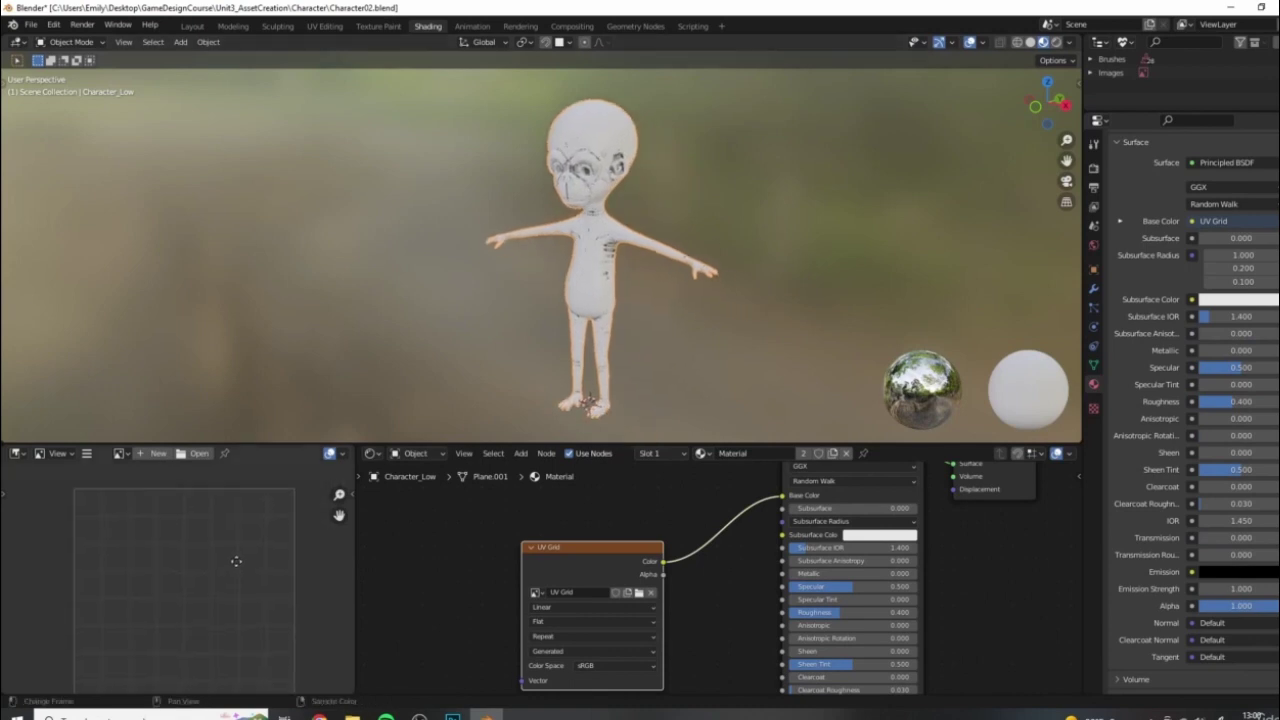
drag(236, 445, 236, 371)
middle_drag(652, 462, 662, 446)
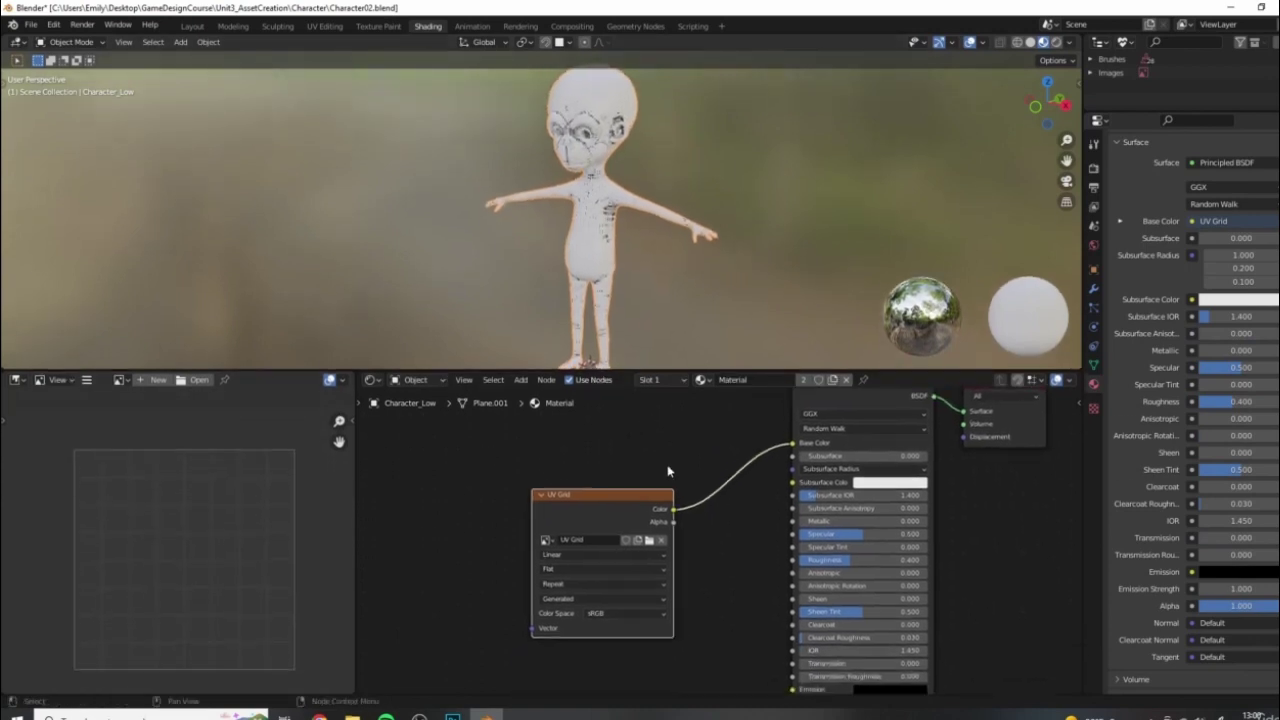
scroll(1181, 260, up, 5)
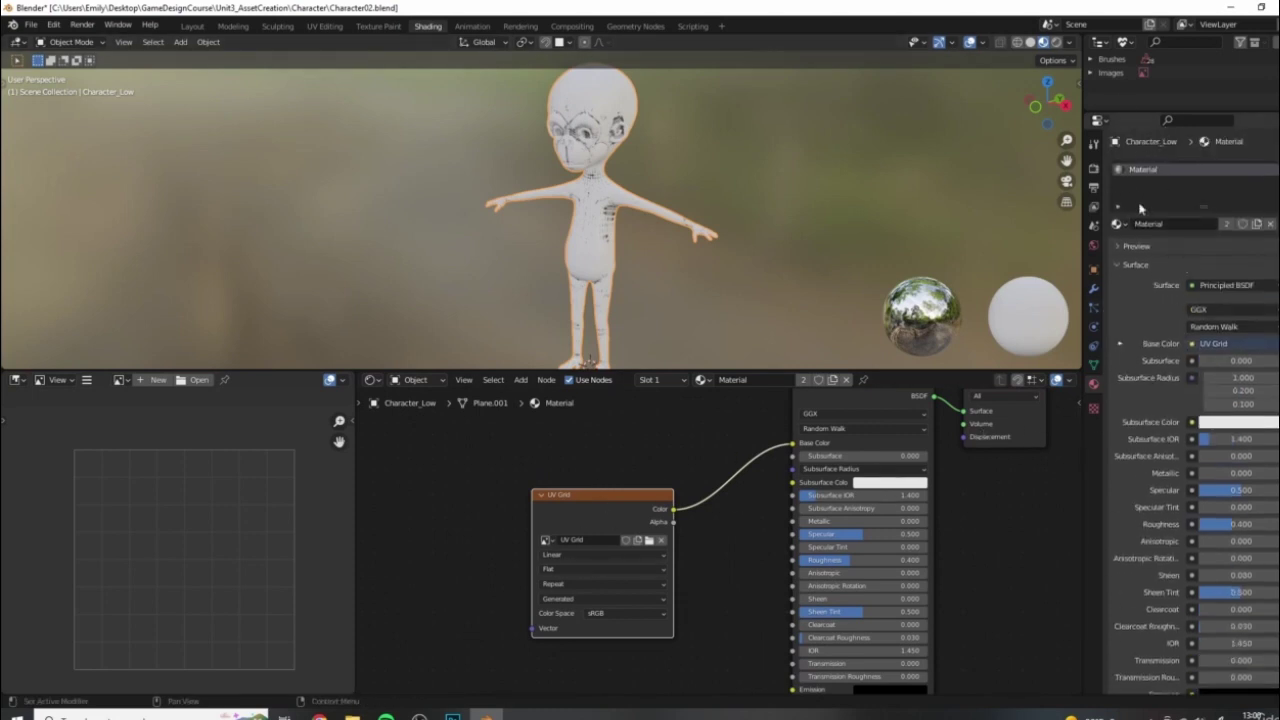
Disconnect the UV Grid texture from Base Color in Character_Low's material and move its node clear of the shader
shift+middle_drag(681, 198, 721, 214)
scroll(665, 497, up, 1)
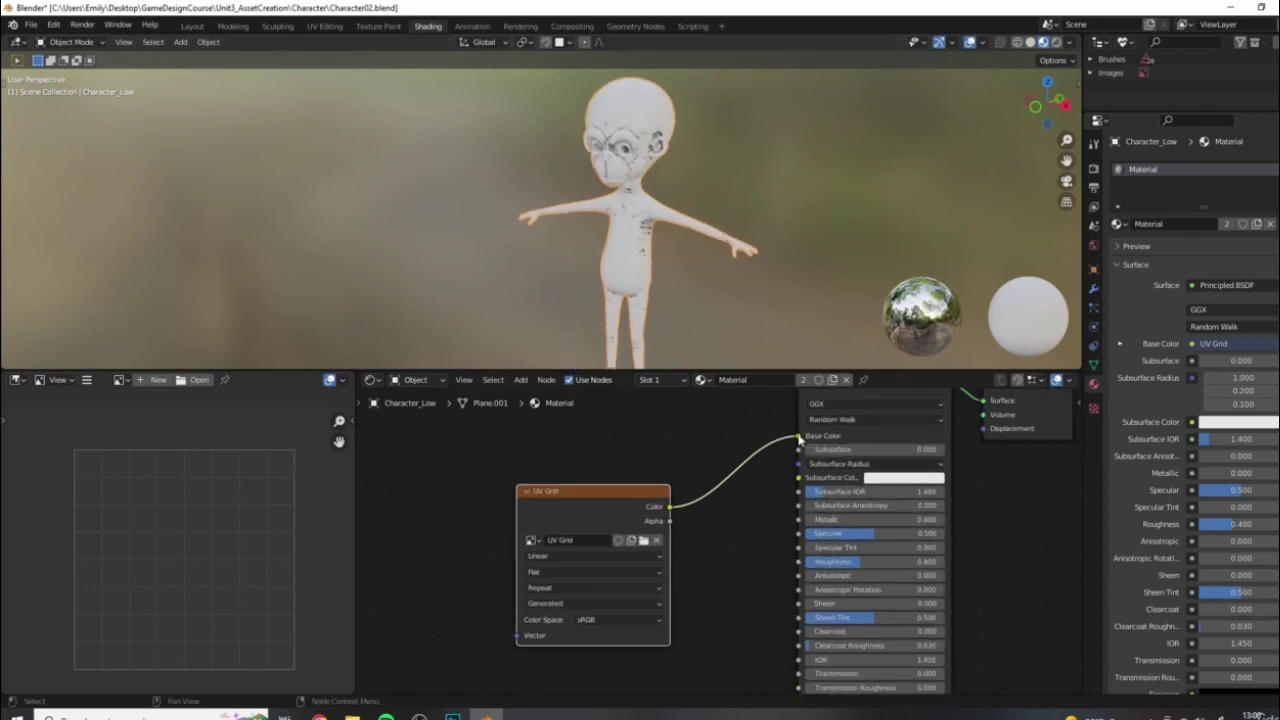
drag(800, 438, 769, 444)
middle_drag(690, 506, 779, 484)
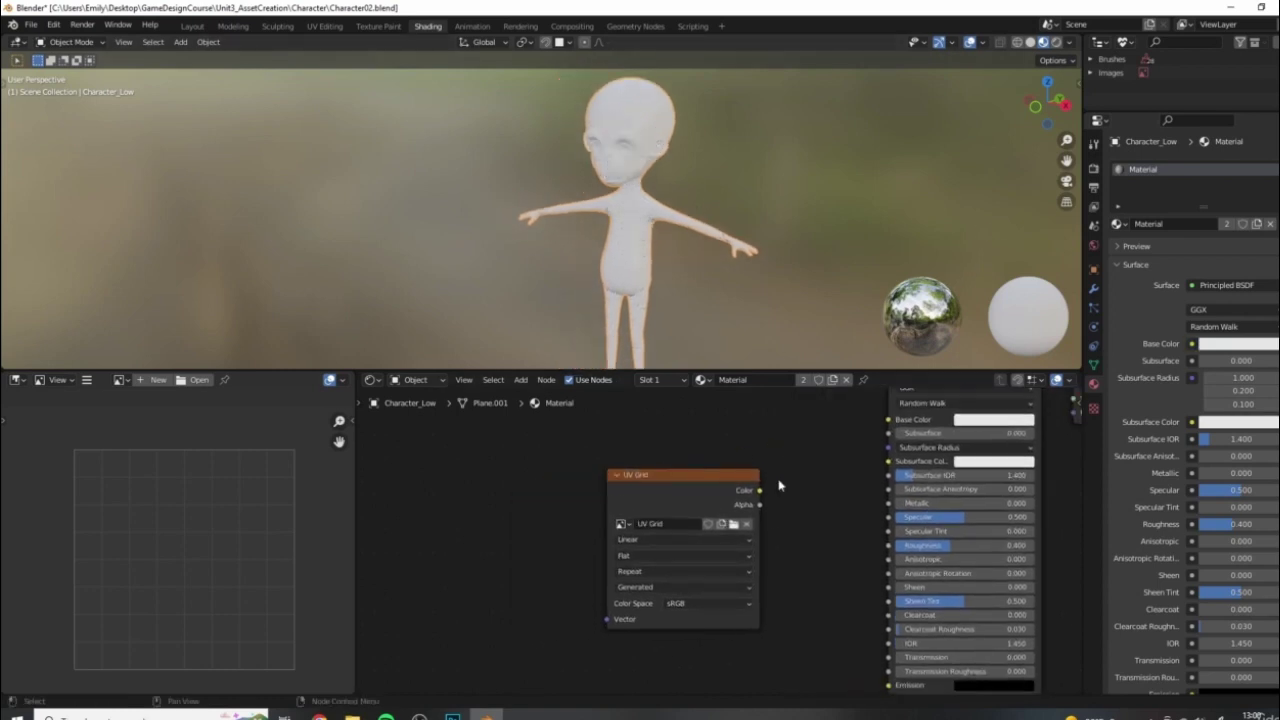
scroll(759, 479, down, 2)
middle_drag(689, 500, 749, 440)
drag(746, 442, 670, 567)
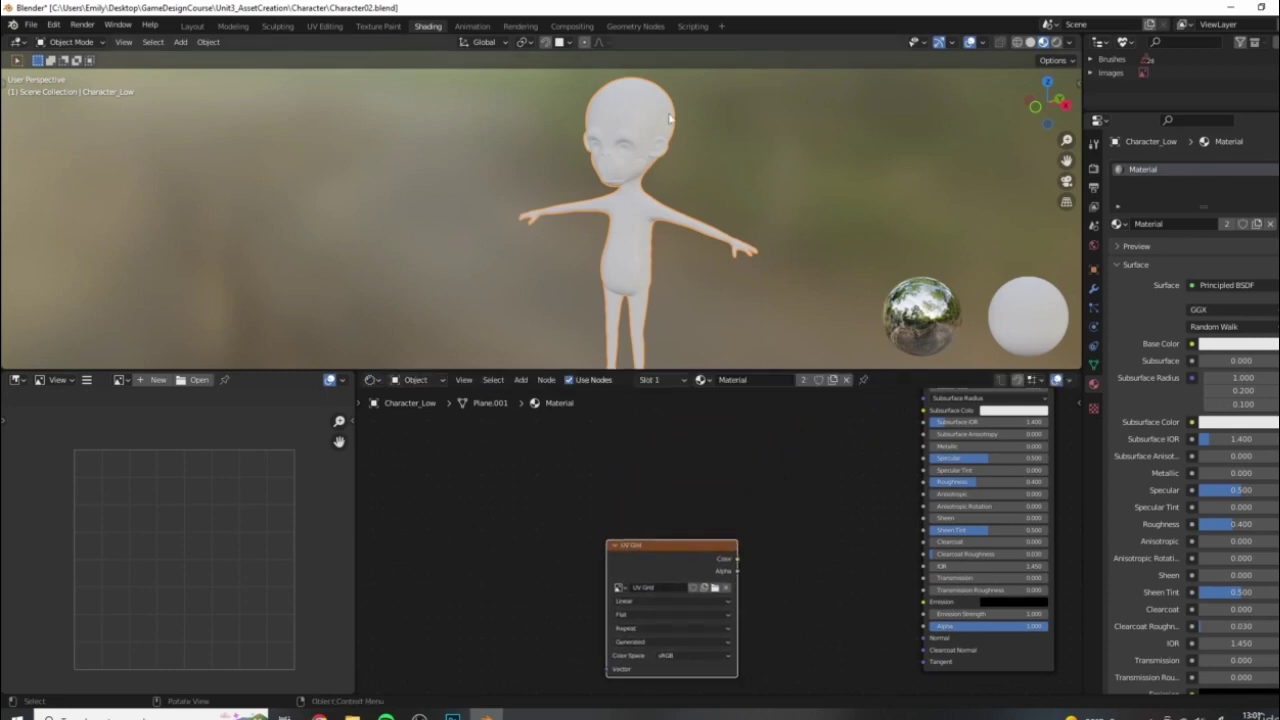
Unlink the UV Grid image from the disconnected image texture node
middle_drag(630, 559, 638, 463)
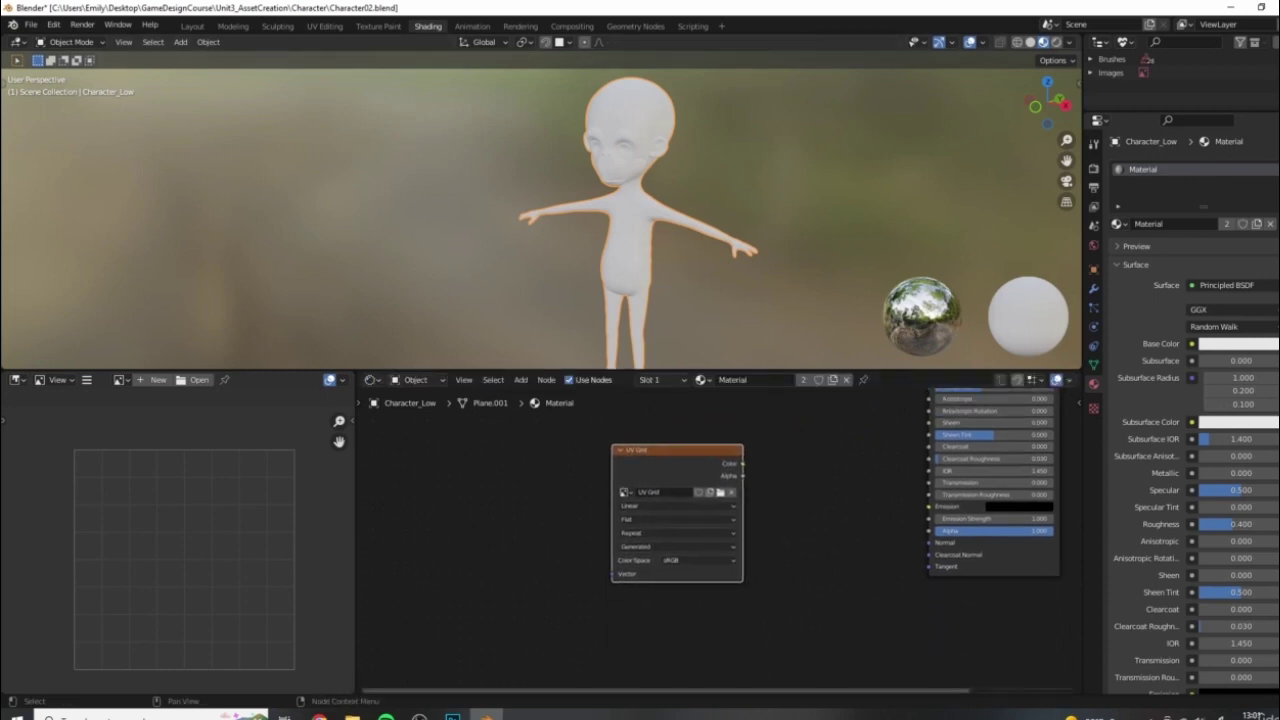
scroll(638, 463, up, 2)
scroll(638, 462, up, 2)
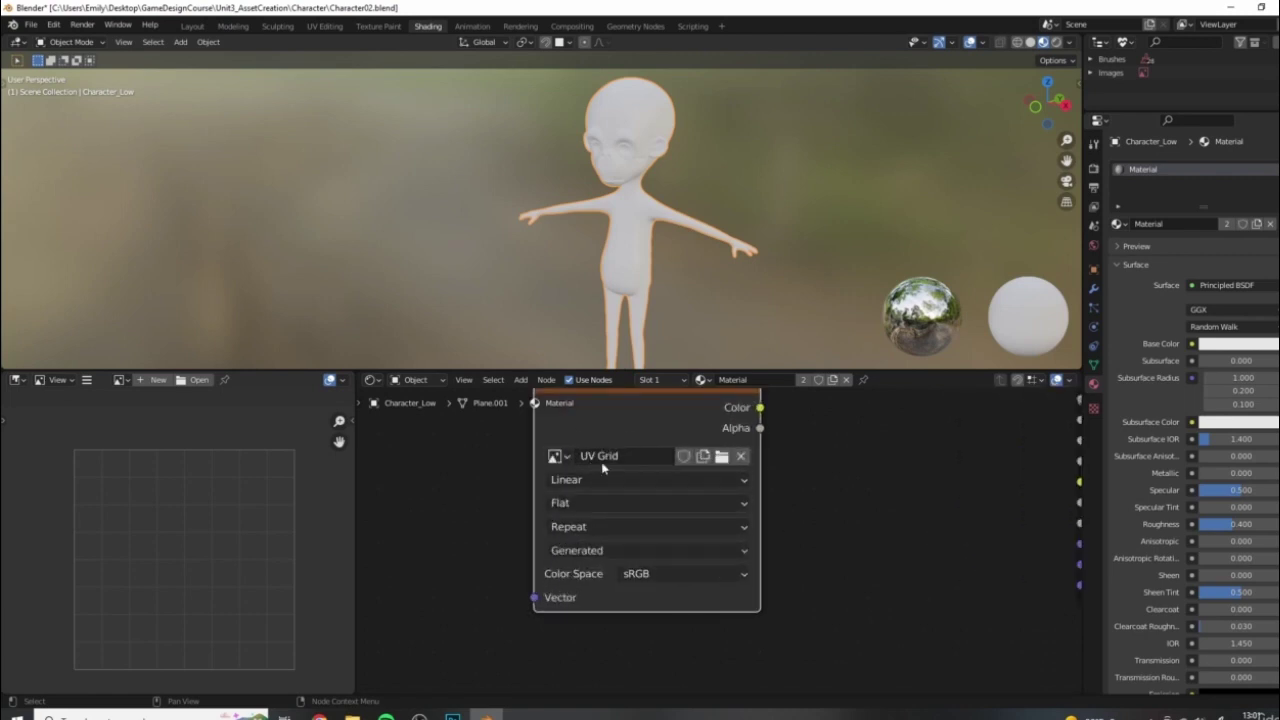
scroll(843, 494, up, 1)
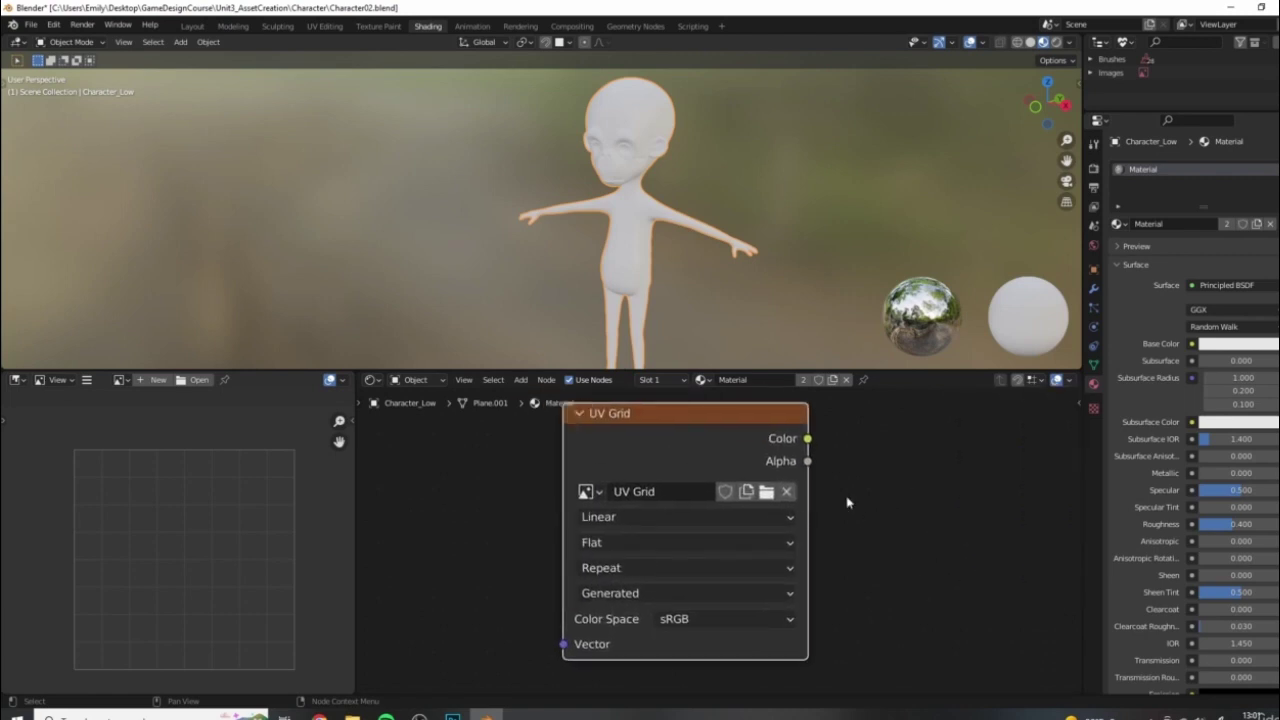
click(780, 508)
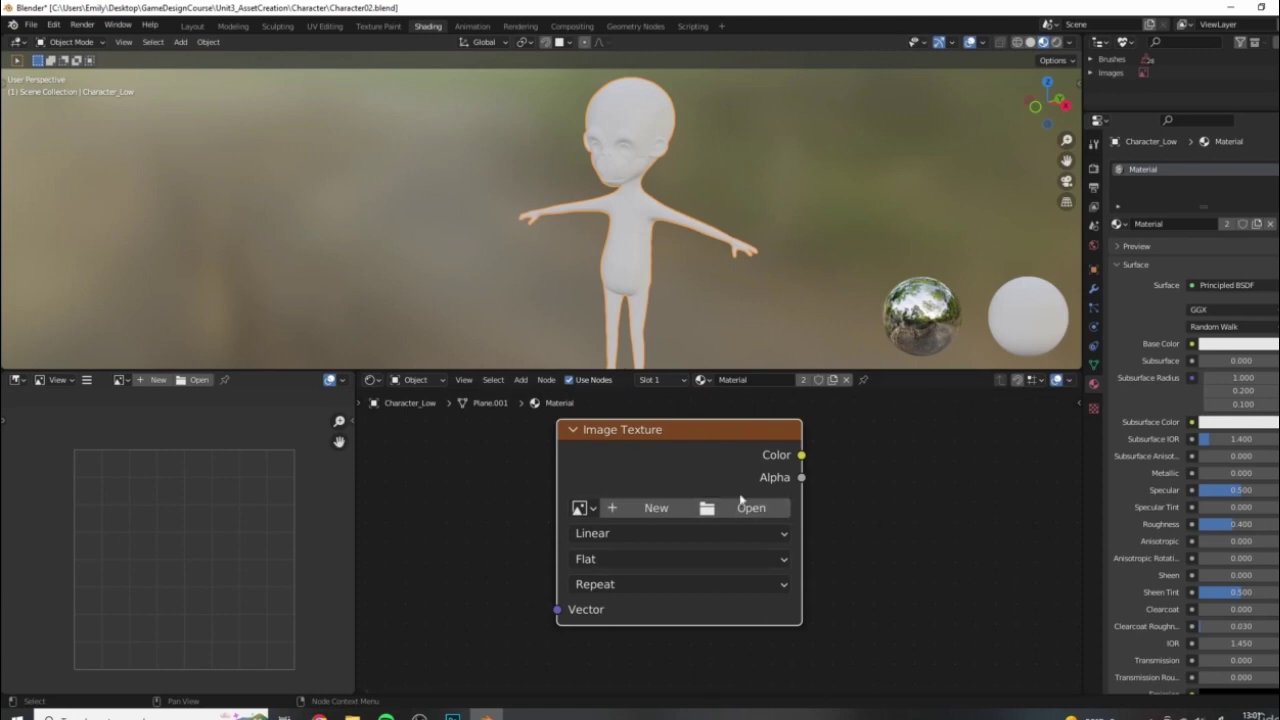
Create a blank image named Normals at 4096 × 4096 px in the empty image texture node
click(652, 508)
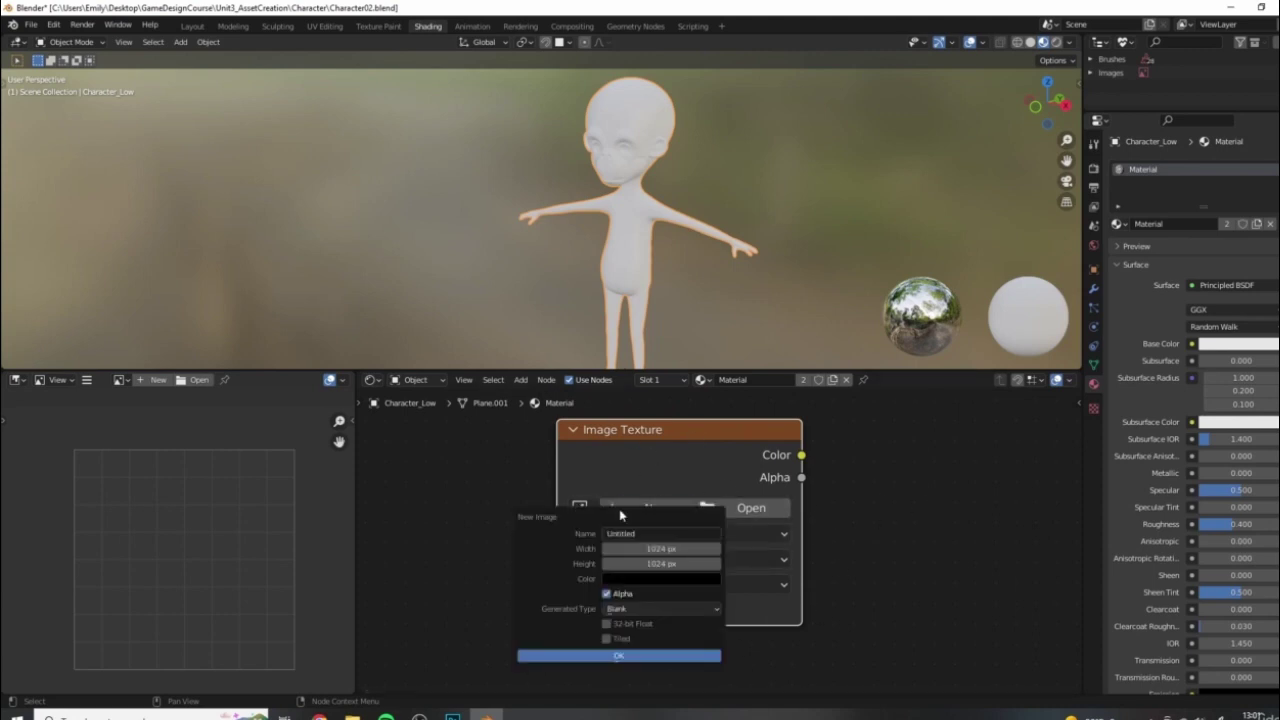
text(Normals)
key(Tab)
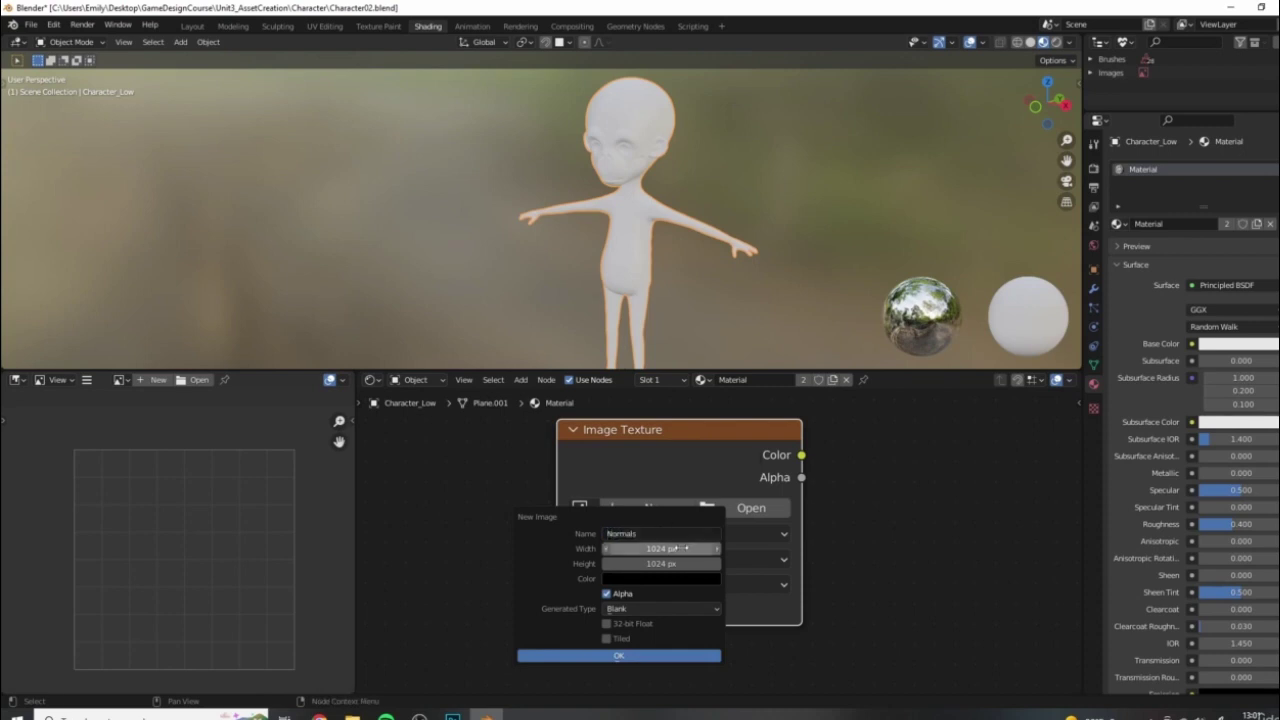
text(4096)
key(Tab)
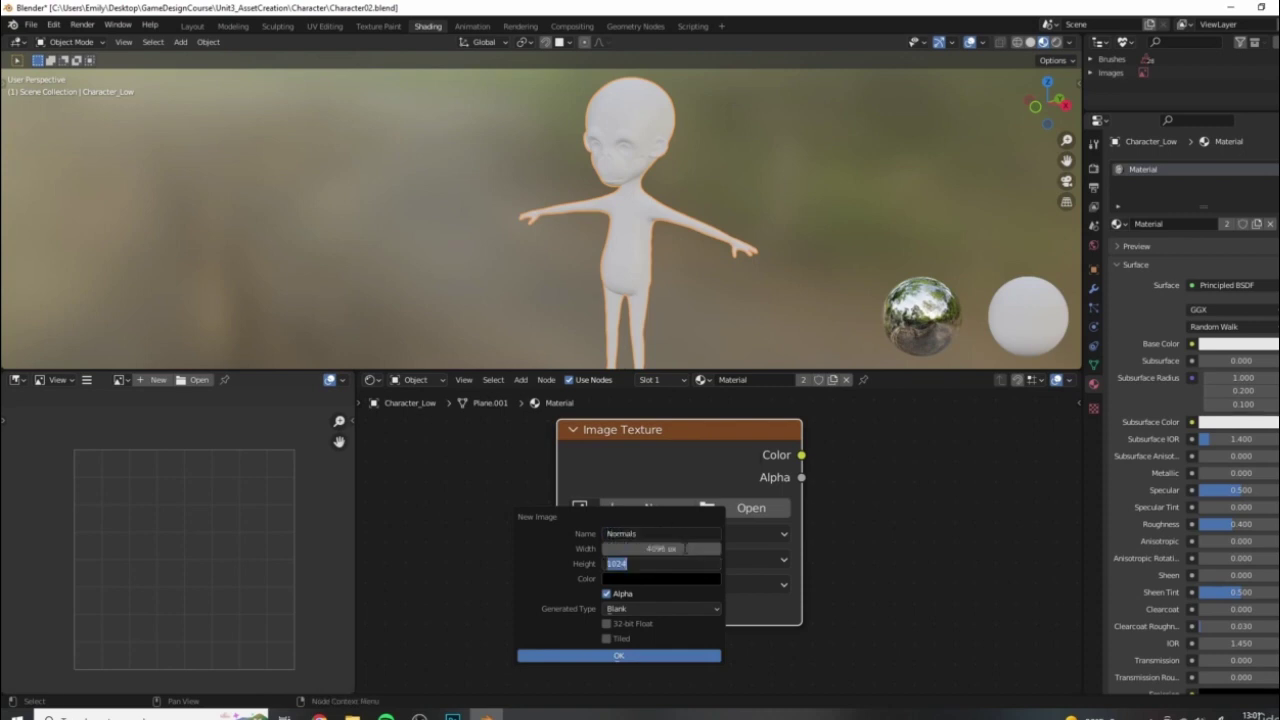
text(4096)
key(Tab)
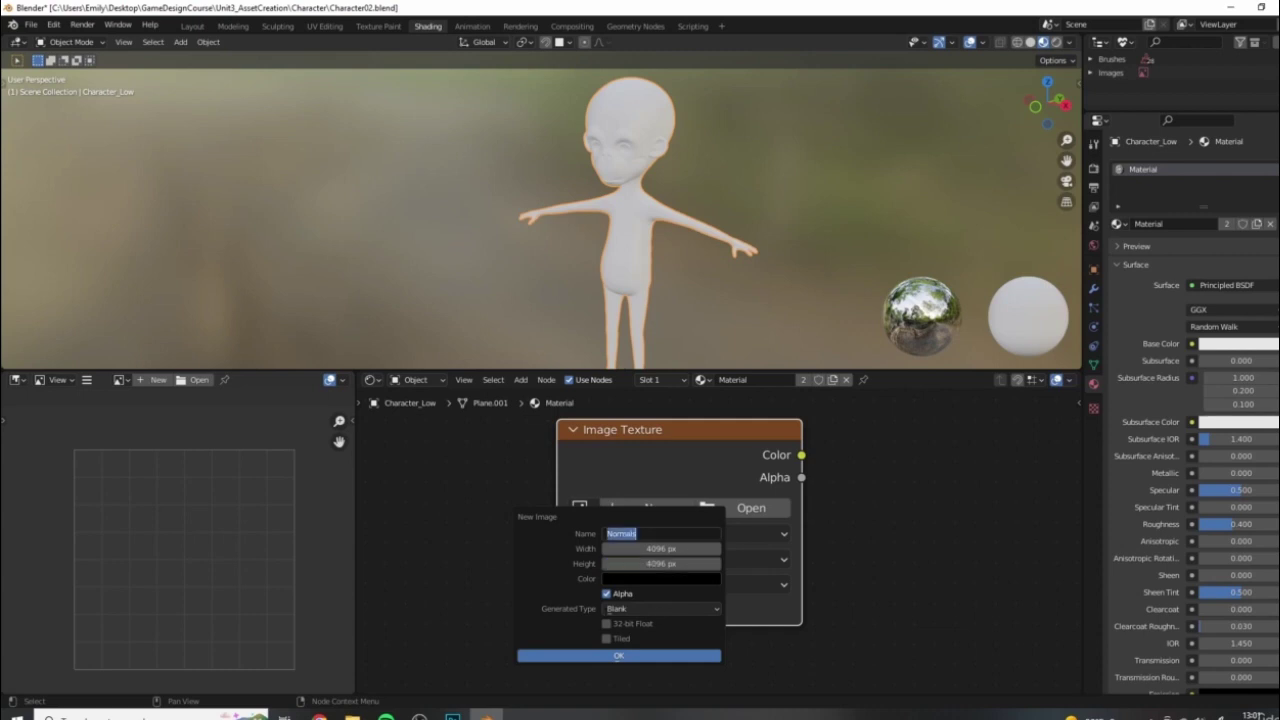
click(608, 598)
click(608, 596)
click(580, 655)
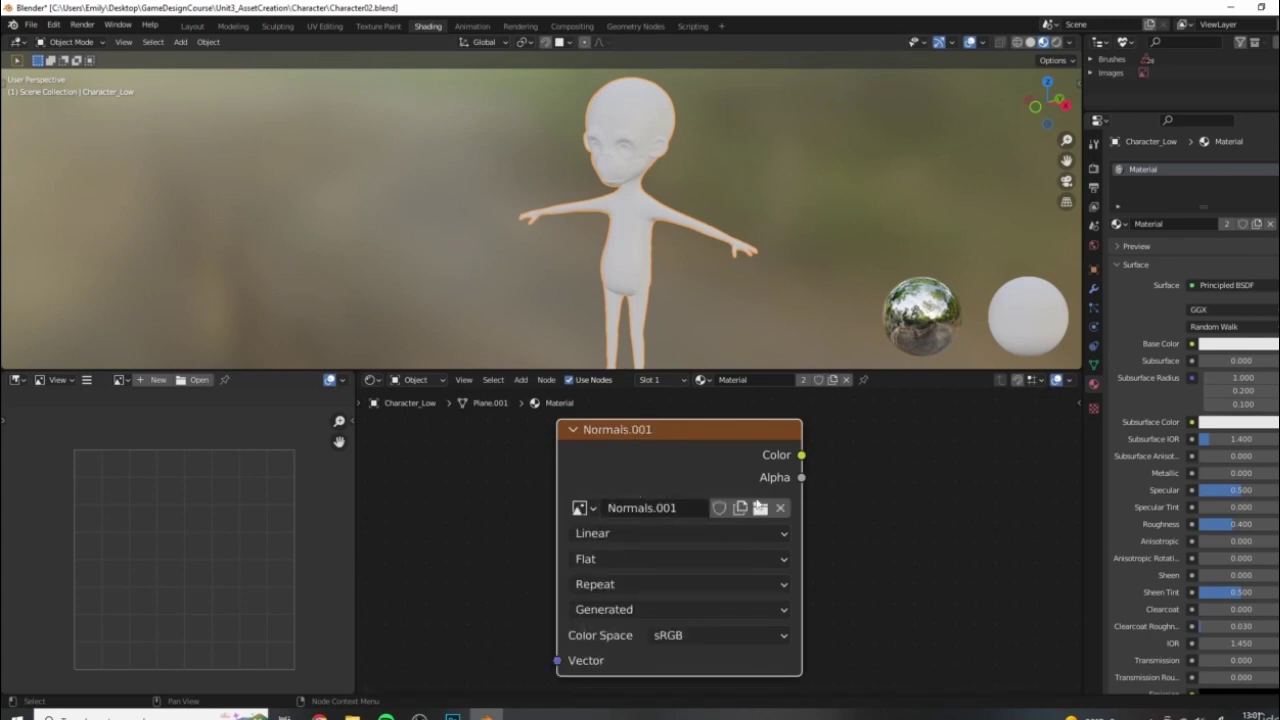
Display the Normals.001 image in the image editor and frame it fully in view
click(120, 380)
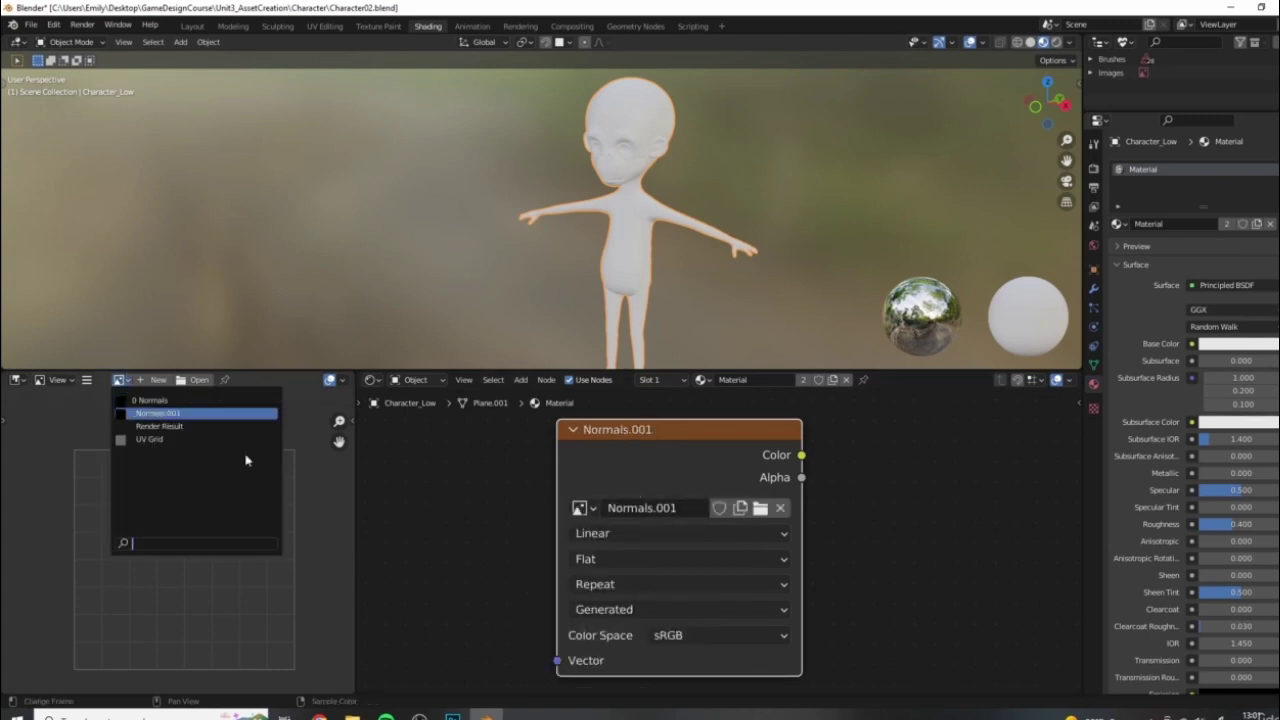
click(197, 413)
scroll(263, 525, down, 6)
middle_drag(243, 504, 225, 499)
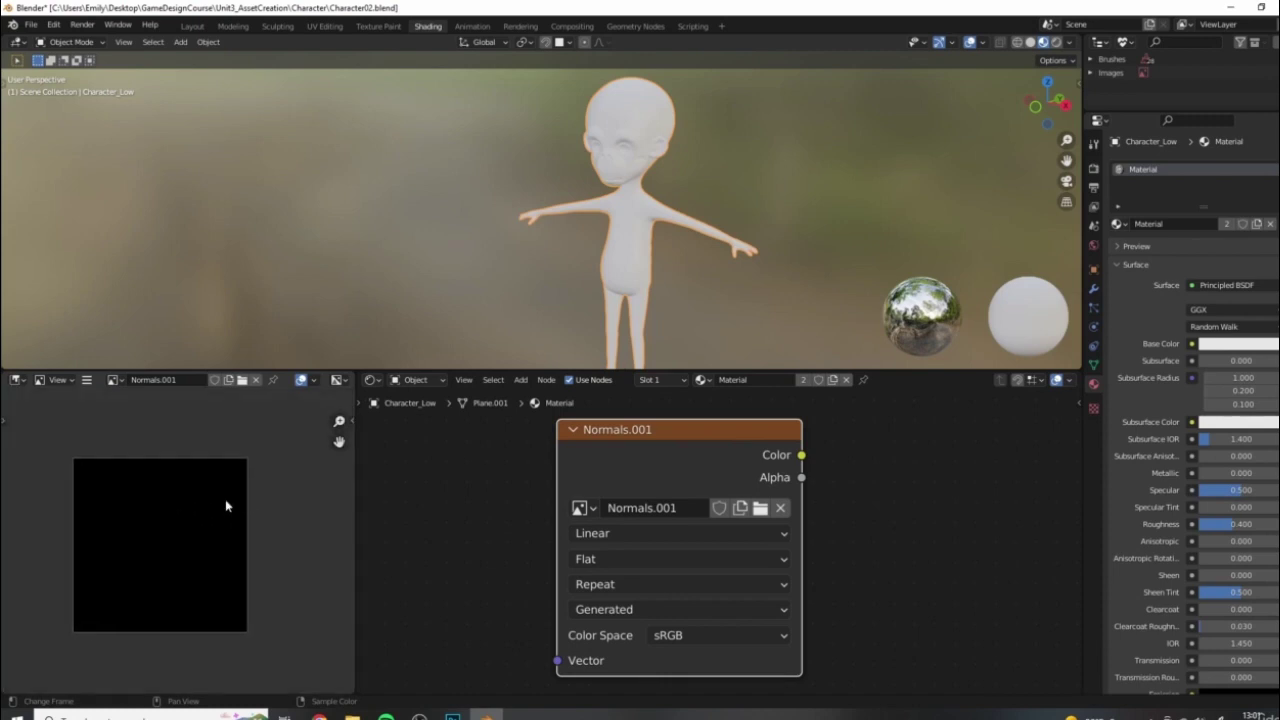
scroll(184, 556, up, 1)
middle_drag(156, 536, 192, 531)
Set the color space of the Normals.001 texture node to Non-Color
click(676, 637)
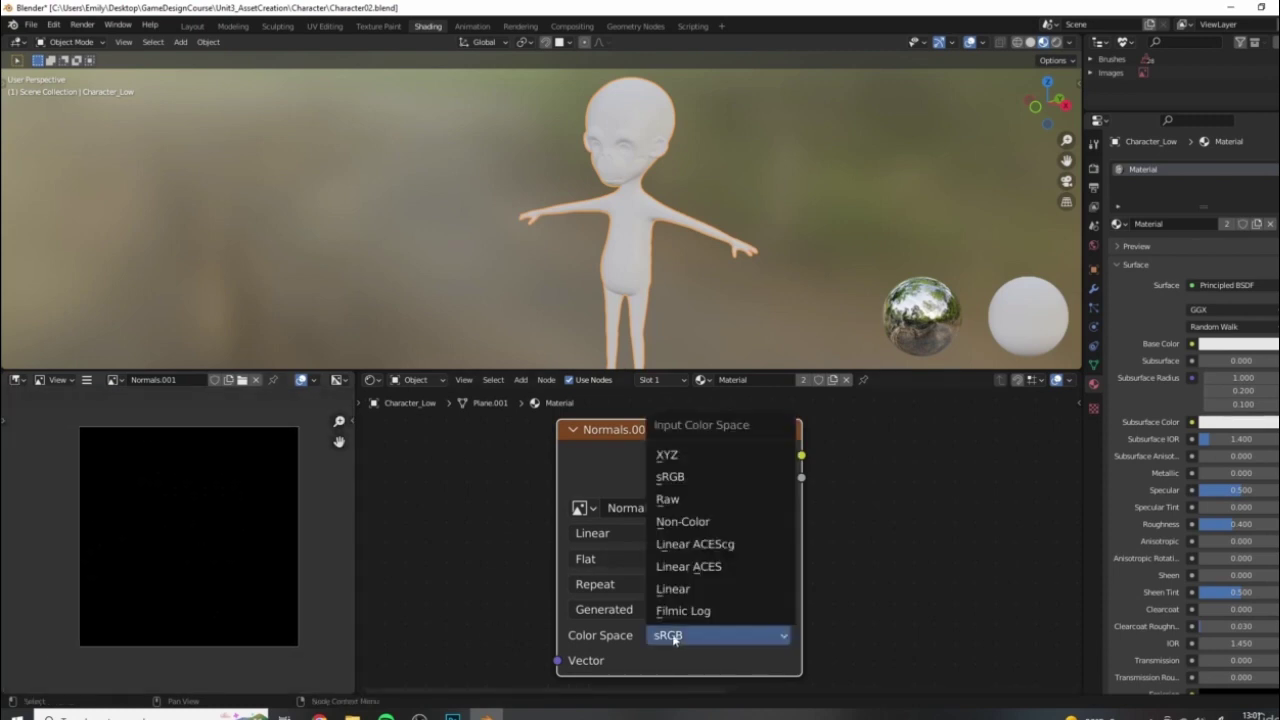
click(690, 521)
scroll(888, 583, down, 2)
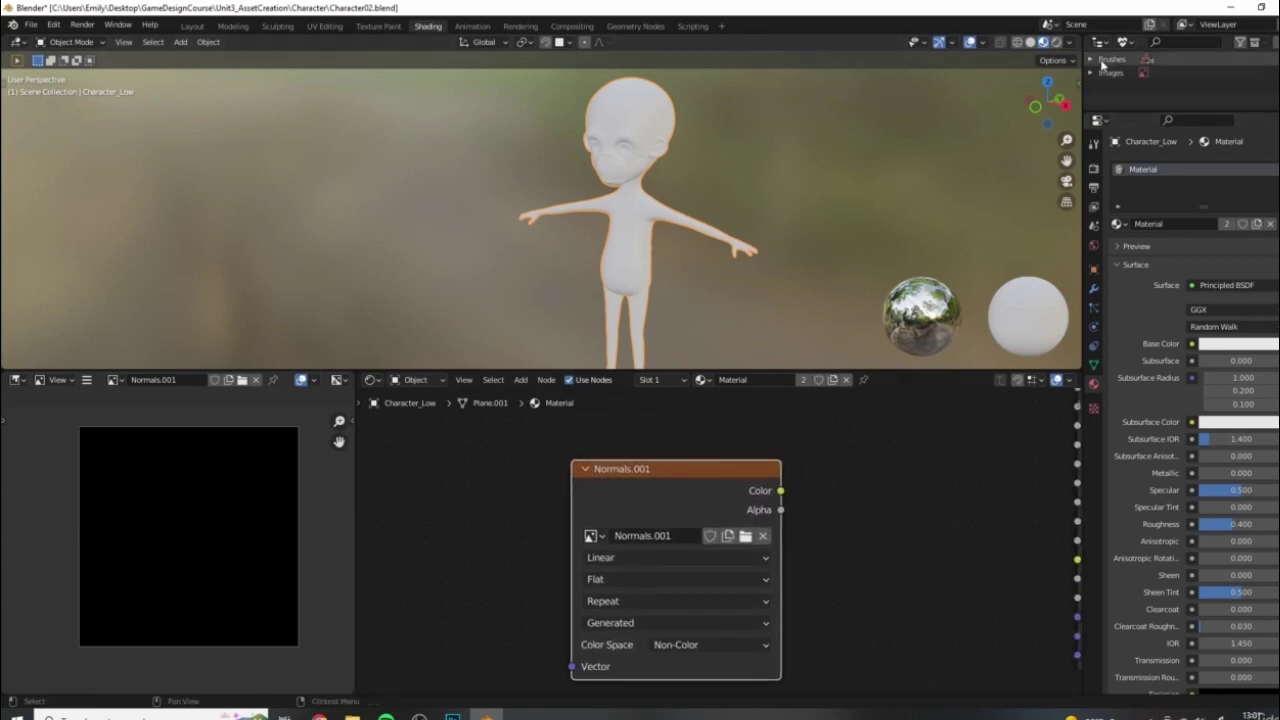
Switch the outliner to show the View Layer objects and choose Cycles as the render engine
click(1125, 42)
click(1155, 72)
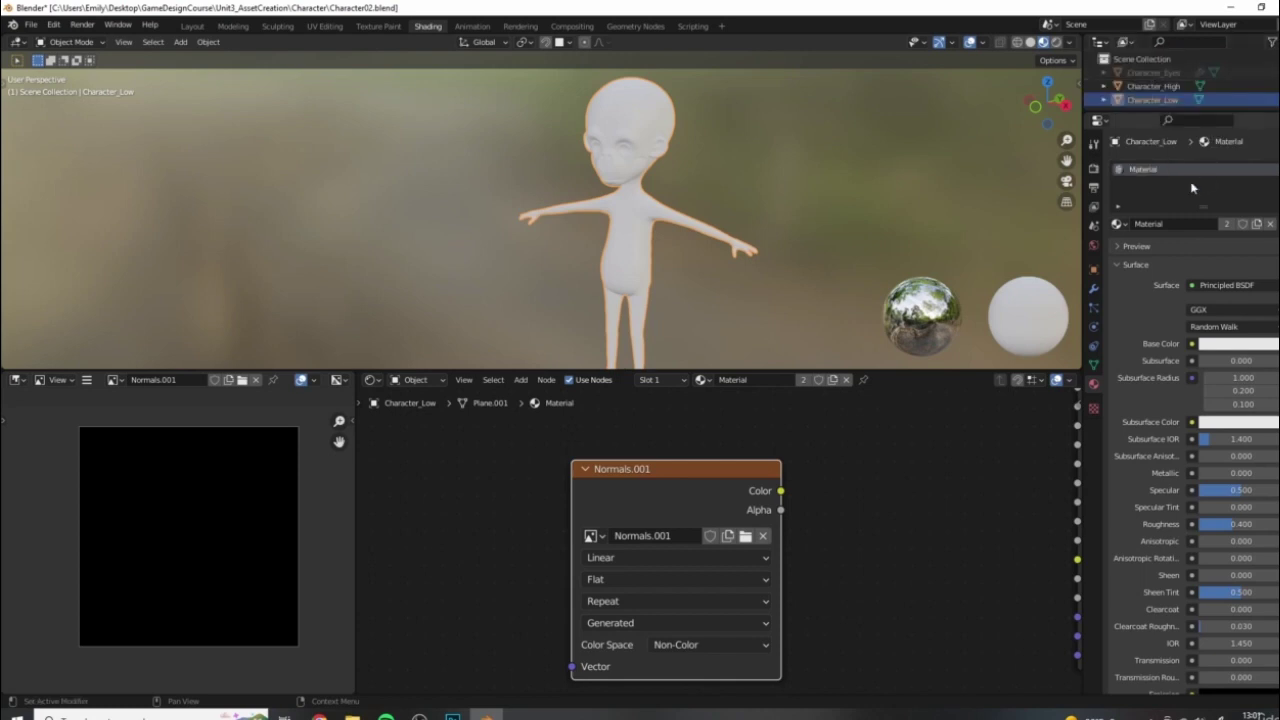
click(1092, 170)
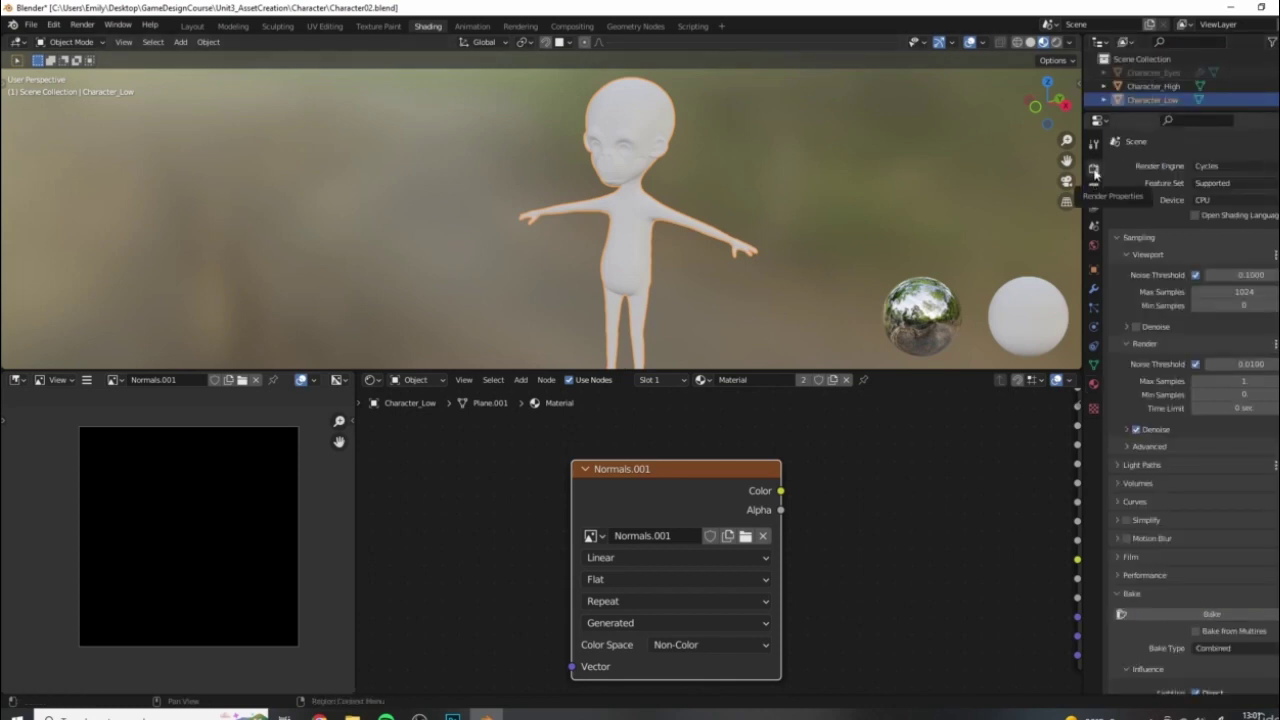
click(1206, 166)
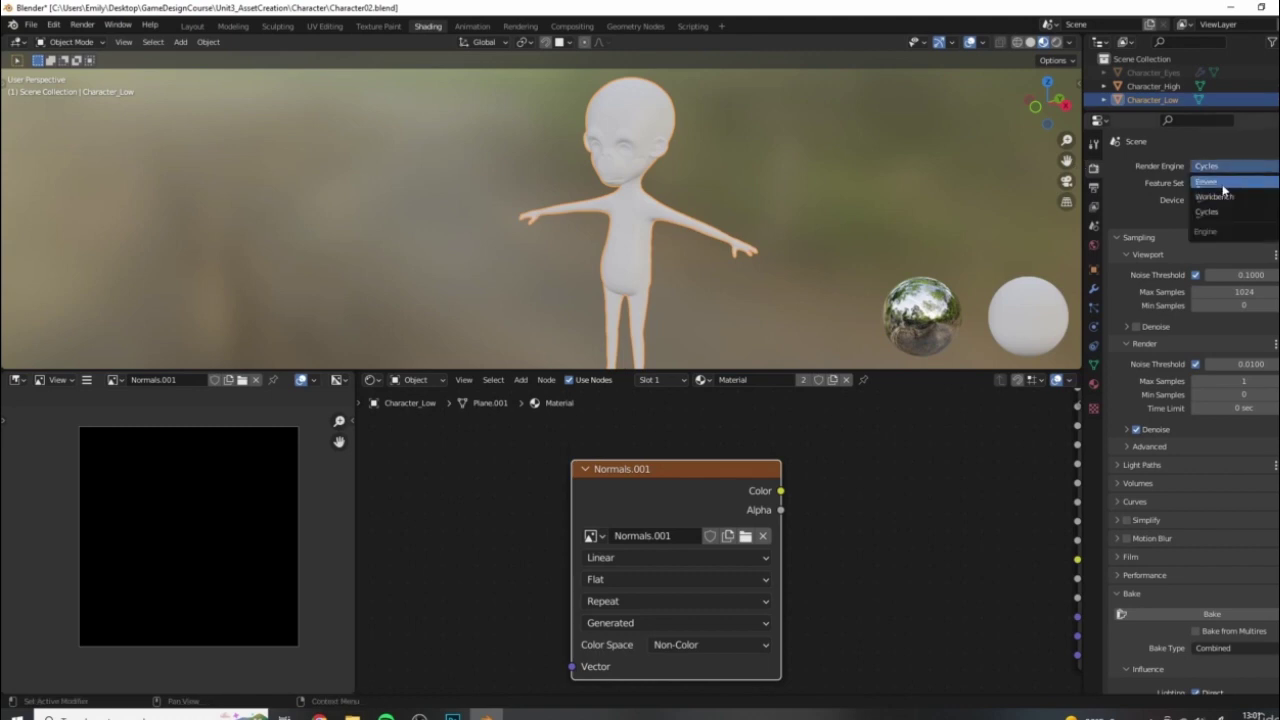
click(1207, 172)
click(1206, 166)
click(1210, 208)
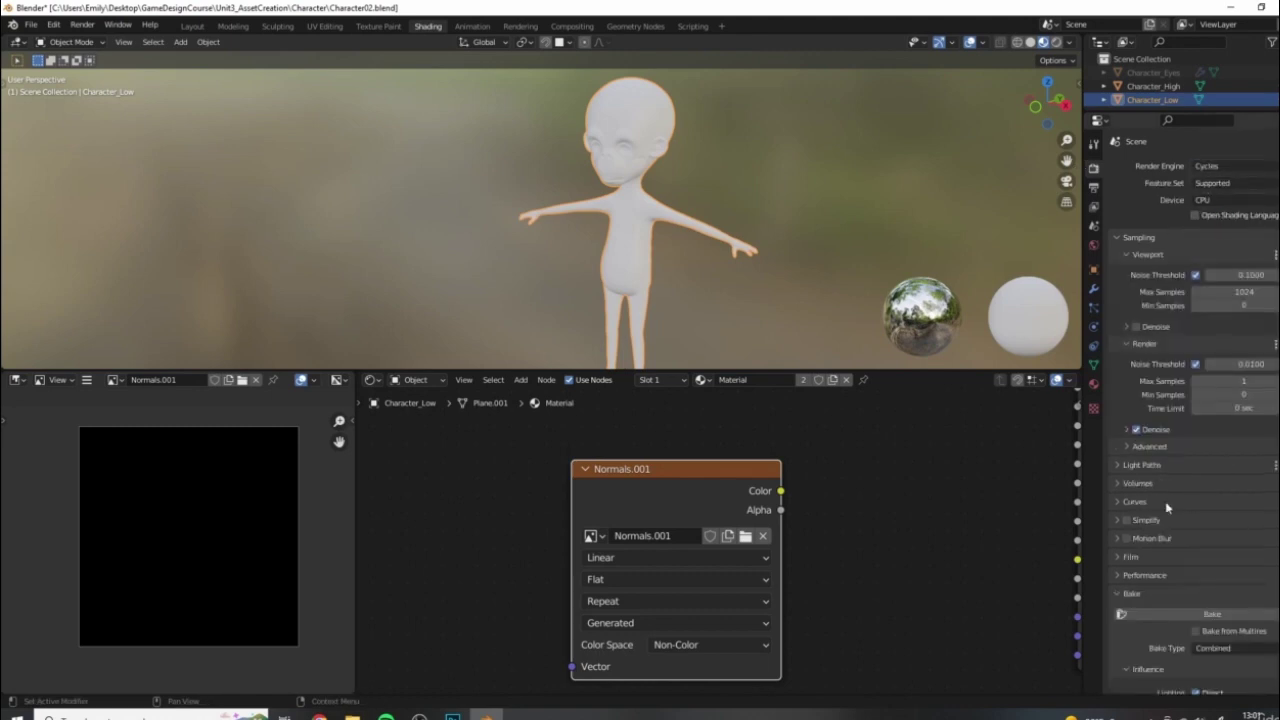
Set the Cycles render device to GPU Compute
scroll(1165, 480, down, 5)
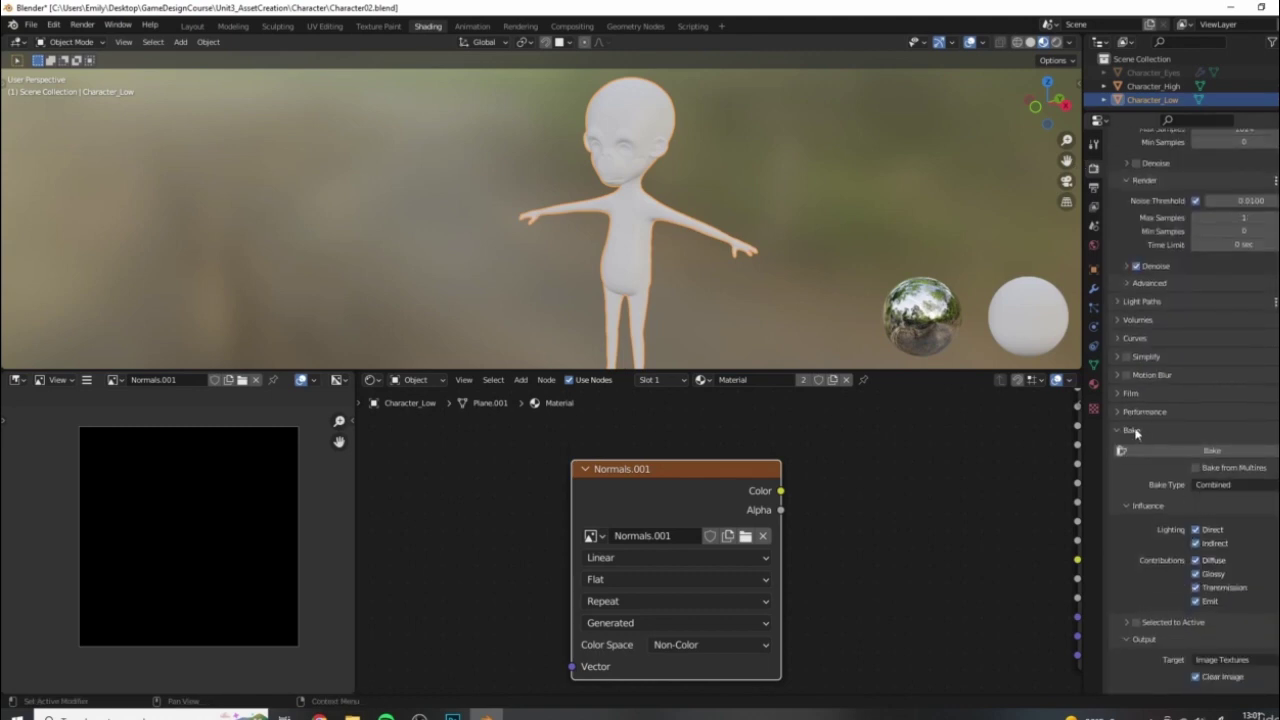
scroll(1180, 342, up, 4)
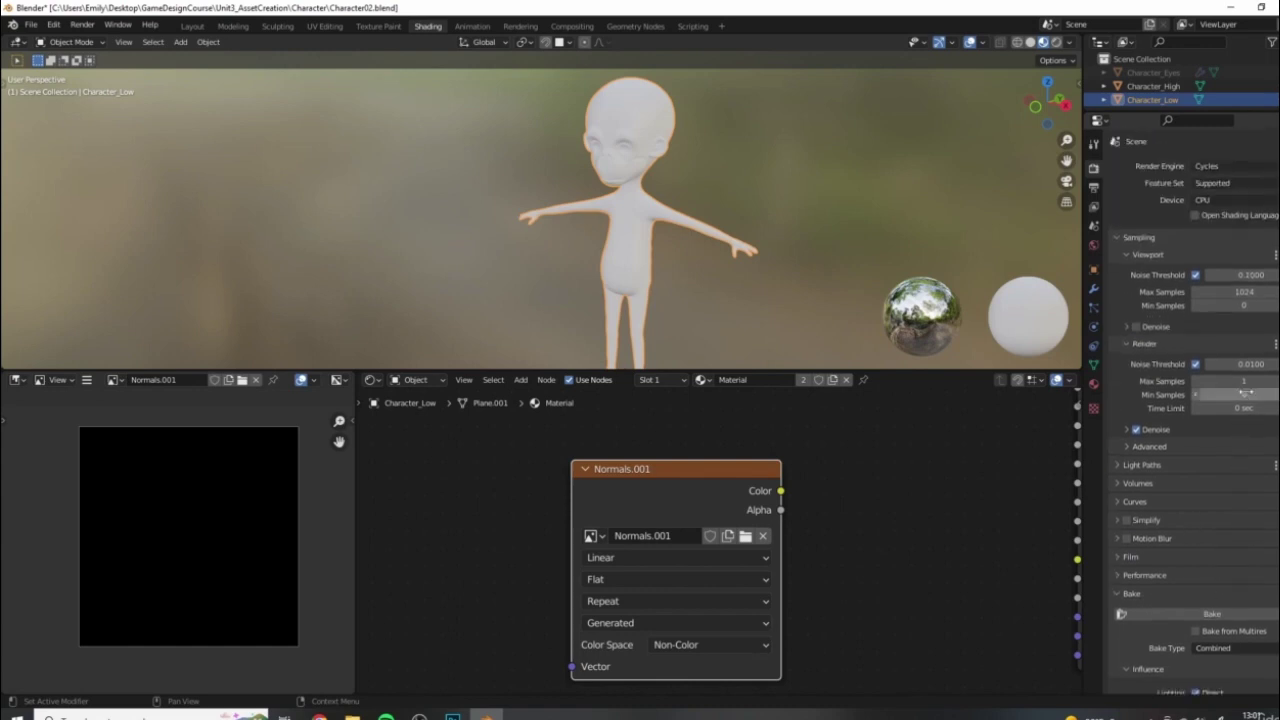
click(1222, 200)
click(1222, 232)
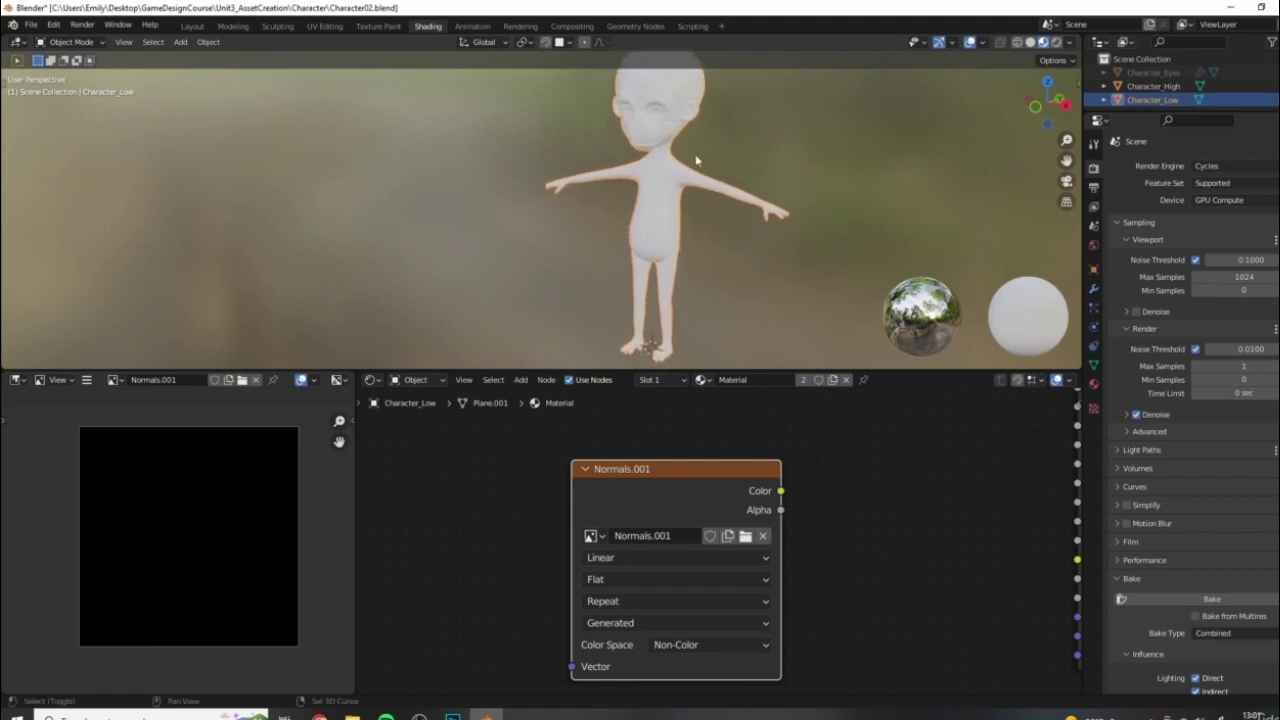
Set the bake type to Normal in the render bake settings
scroll(1170, 442, down, 2)
scroll(1170, 442, down, 6)
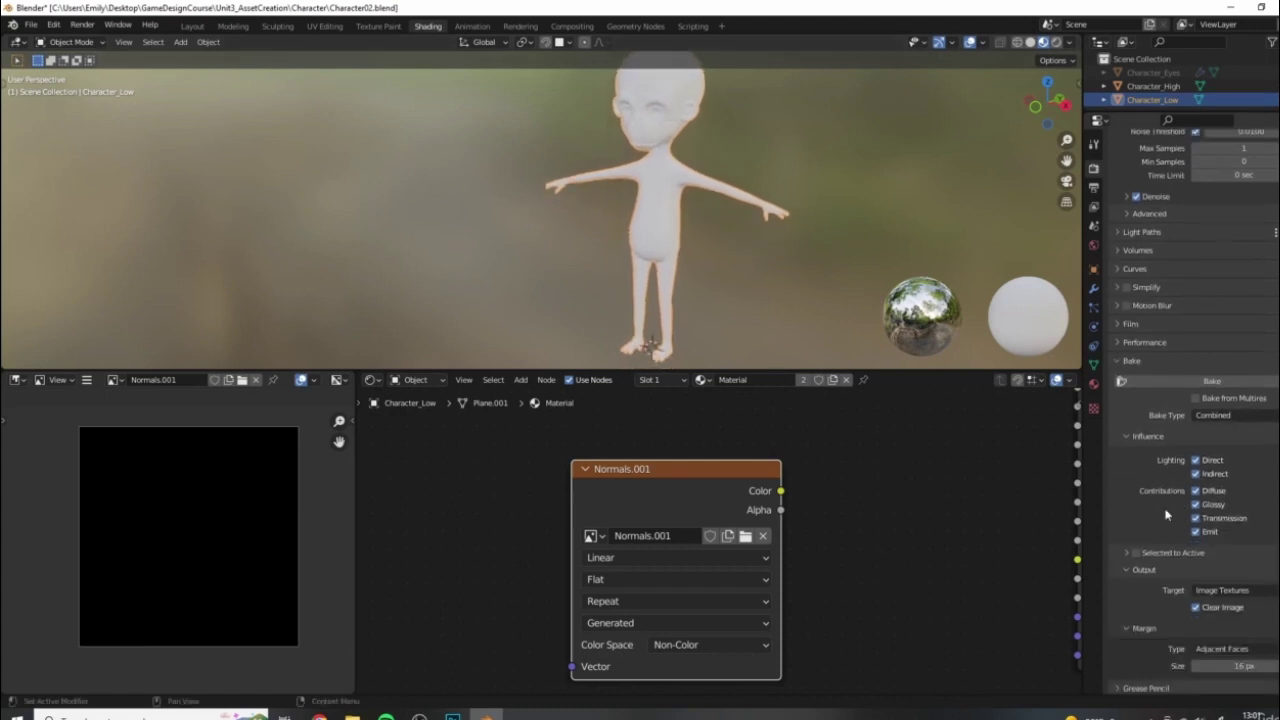
middle_drag(820, 515, 846, 527)
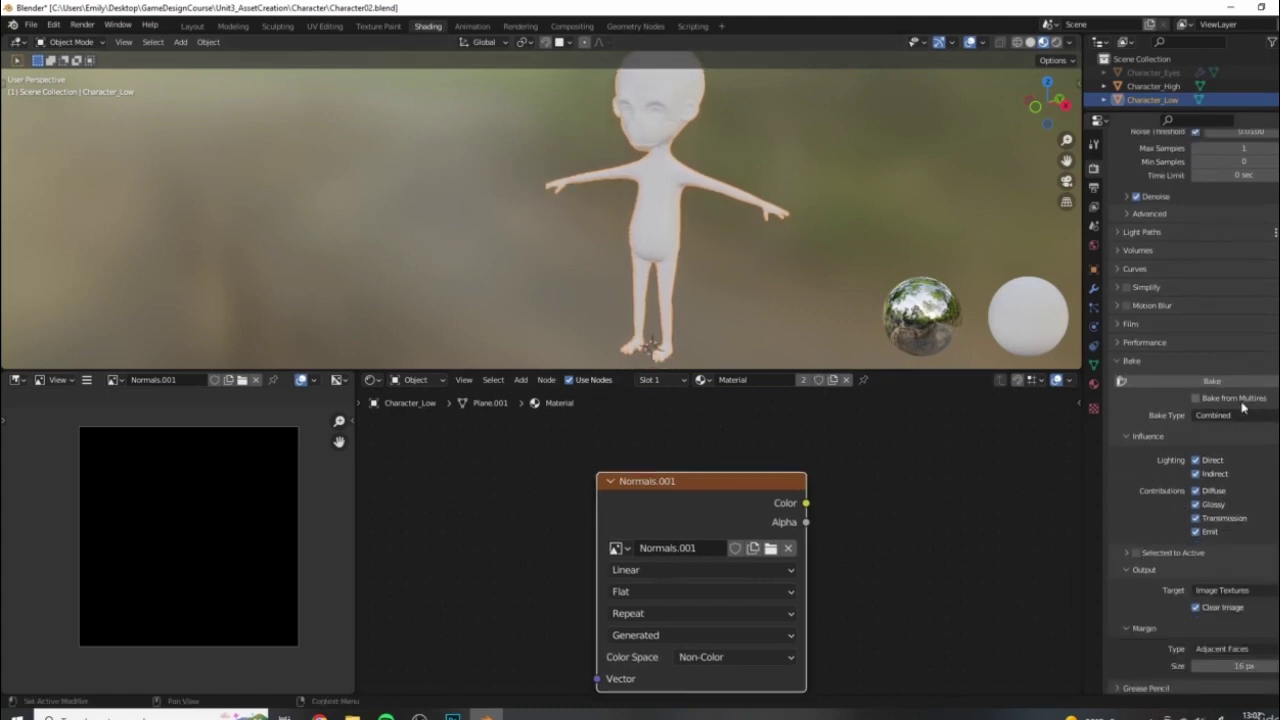
click(1225, 415)
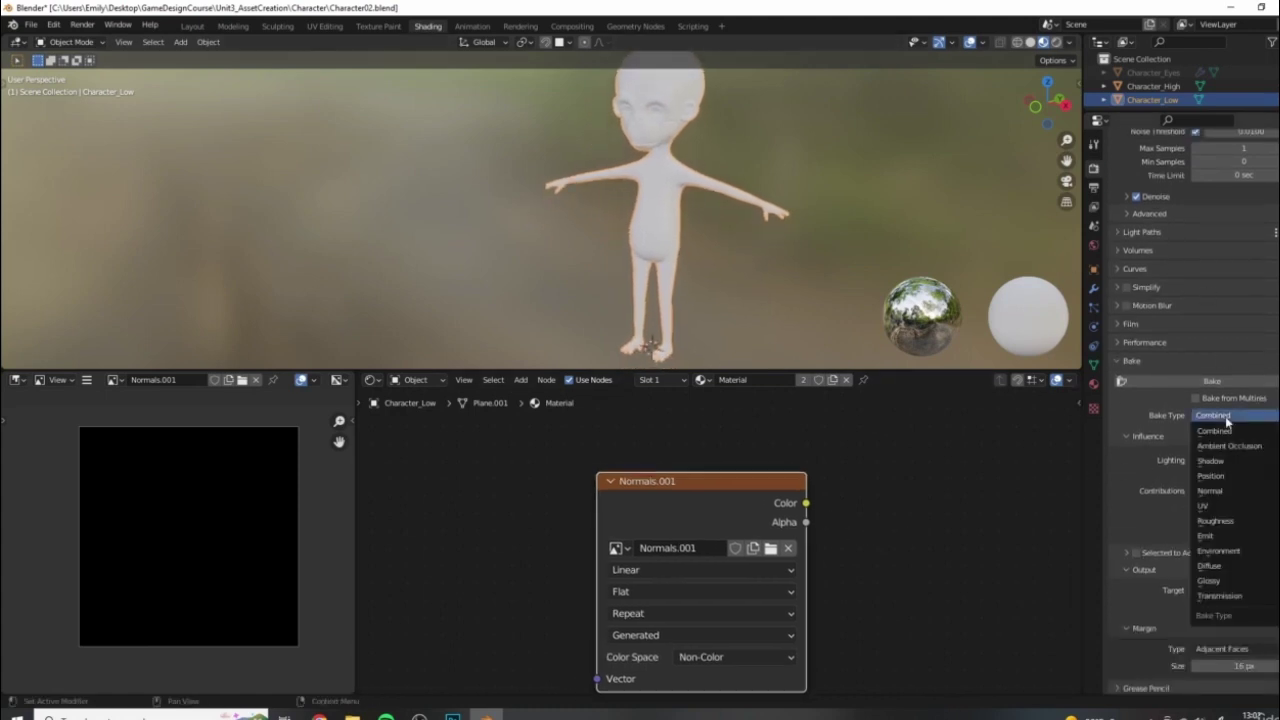
click(1211, 491)
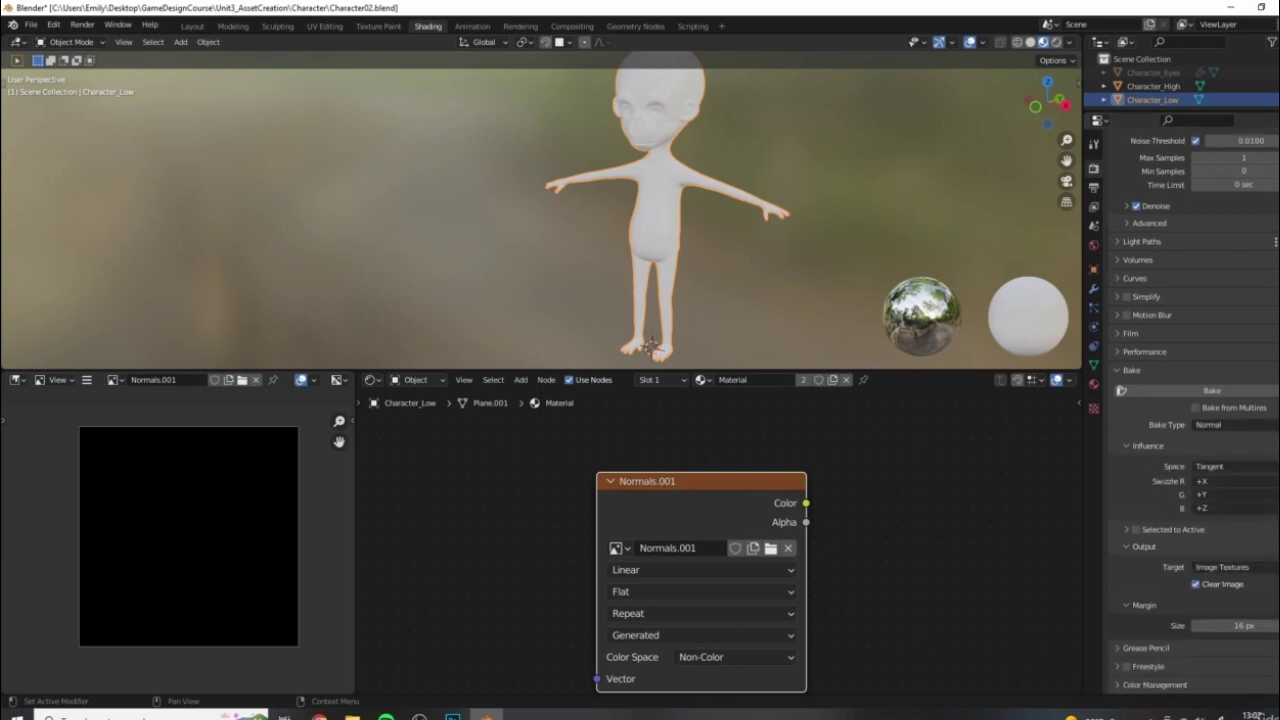
Enable Selected to Active for the normal bake and expand its cage and extrusion options
click(1136, 529)
click(1126, 529)
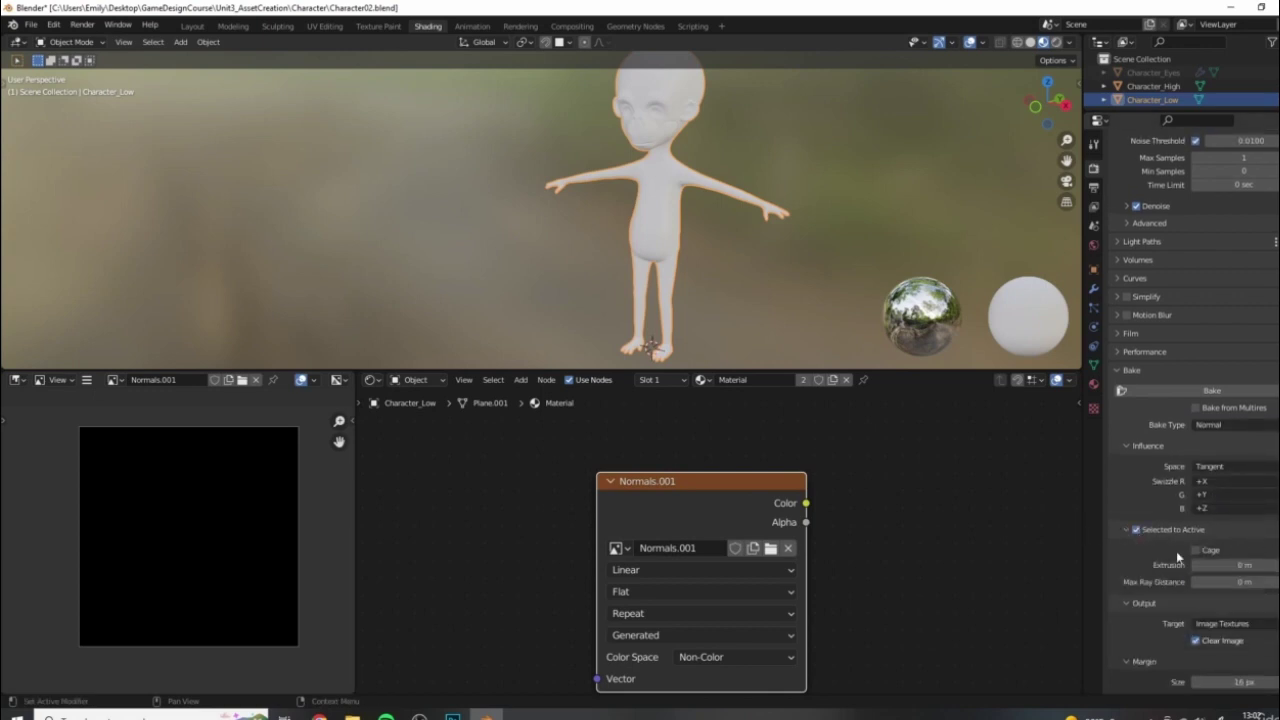
scroll(1170, 538, down, 2)
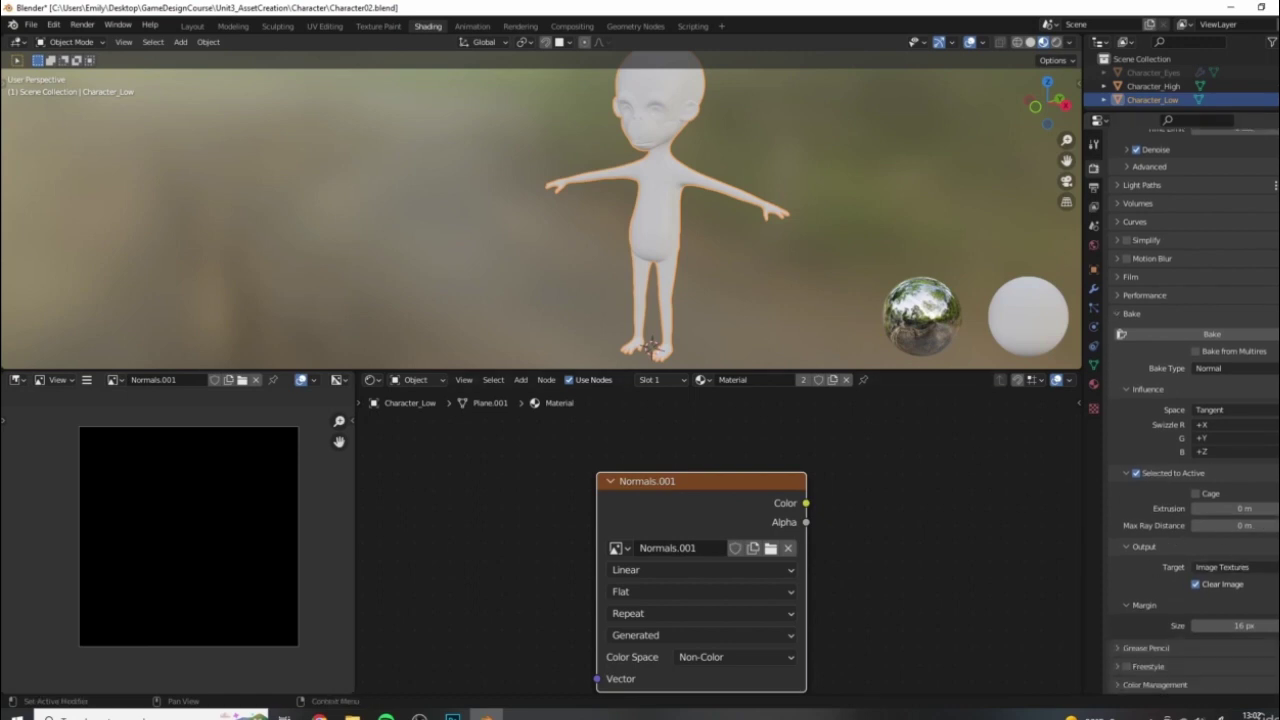
Set the bake margin size to 8 px
click(1244, 625)
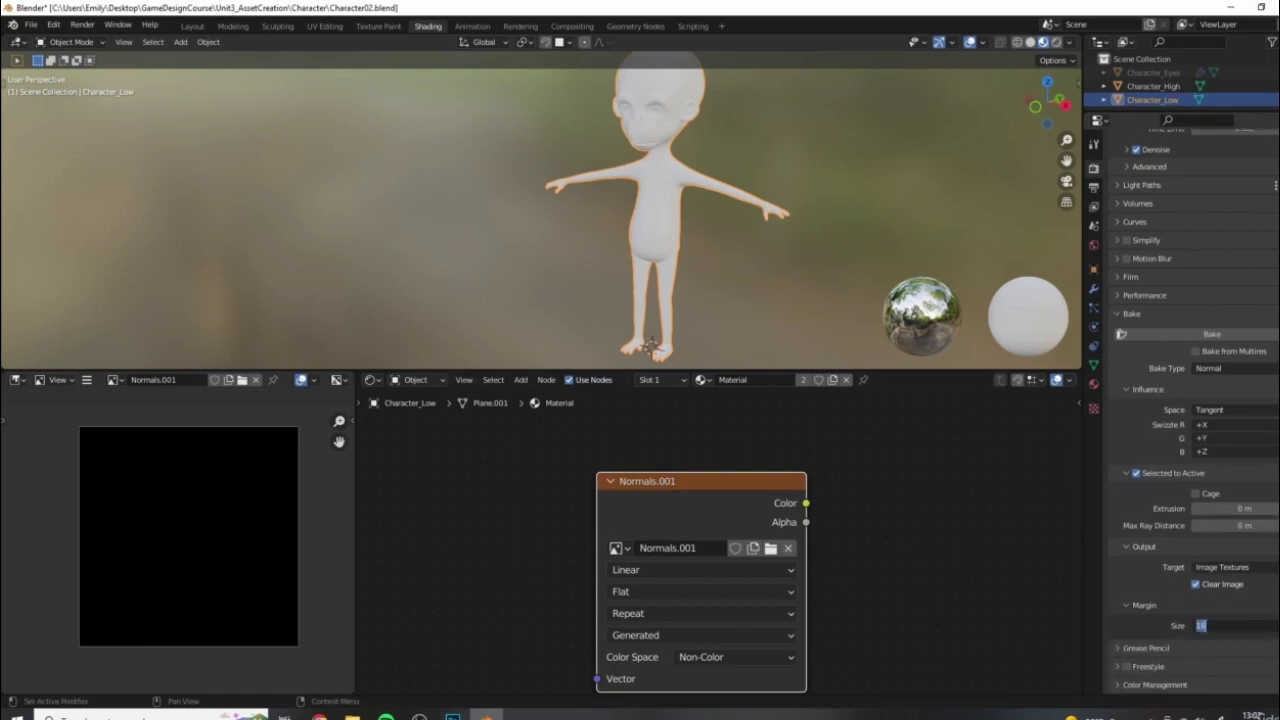
text(8)
key(Return)
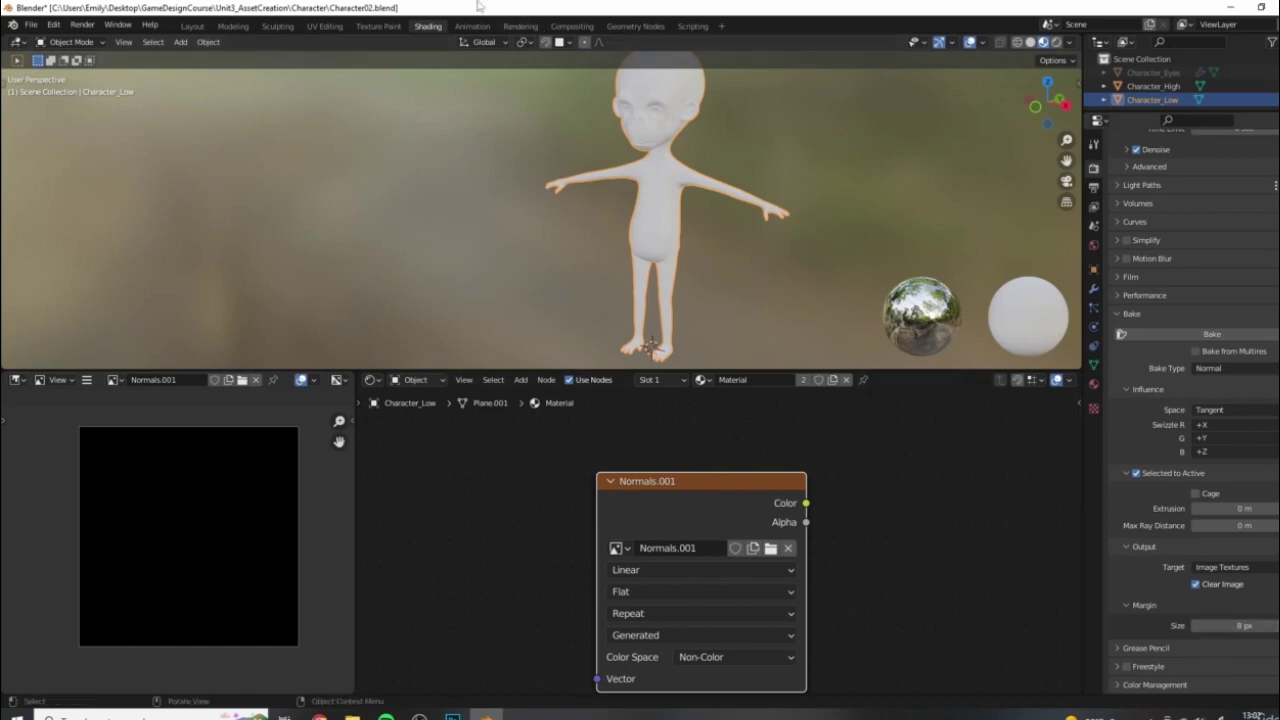
Show all of Character_Low's UVs in the UV Editing workspace and examine the gaps between the islands, especially around the hands
click(324, 26)
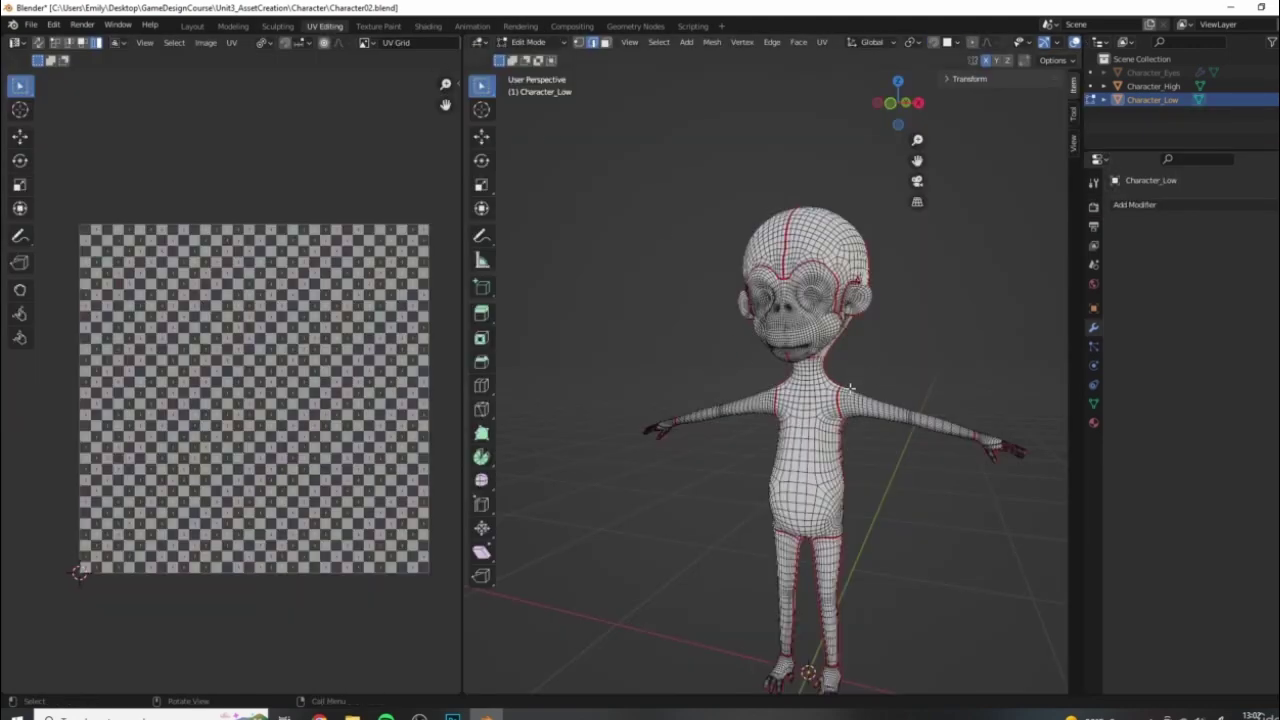
key(a)
scroll(301, 372, up, 10)
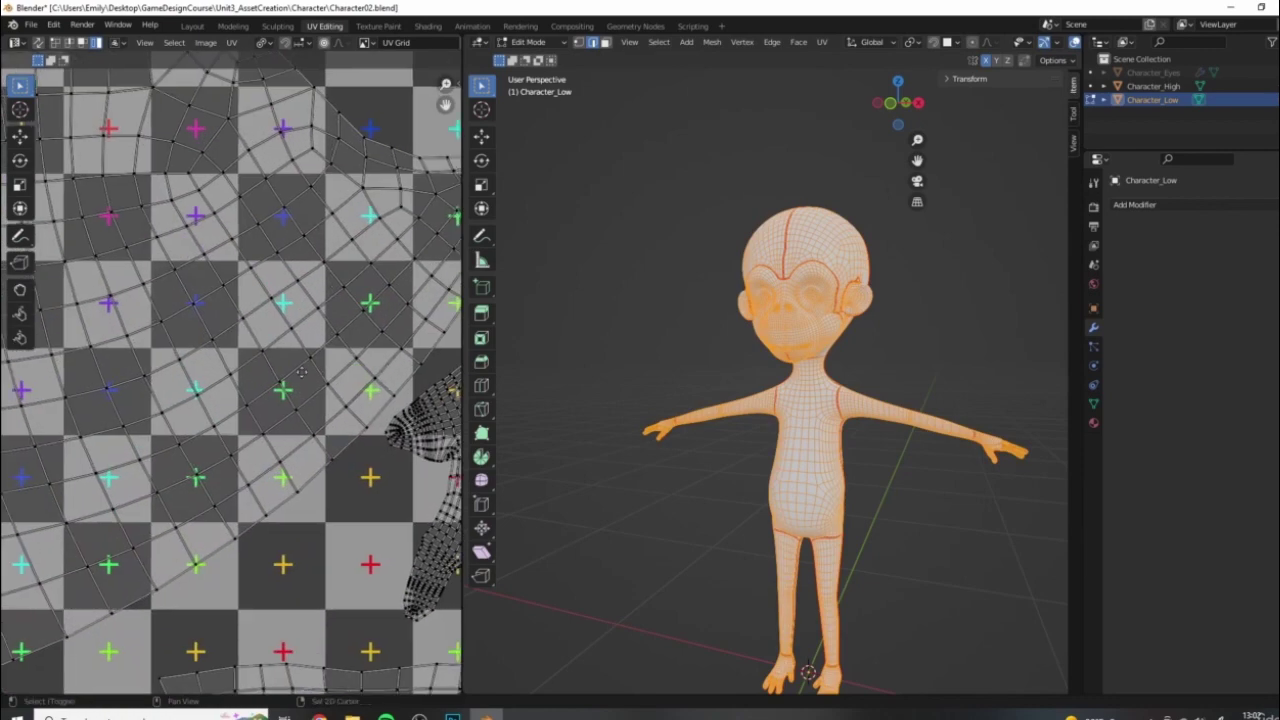
scroll(226, 378, up, 3)
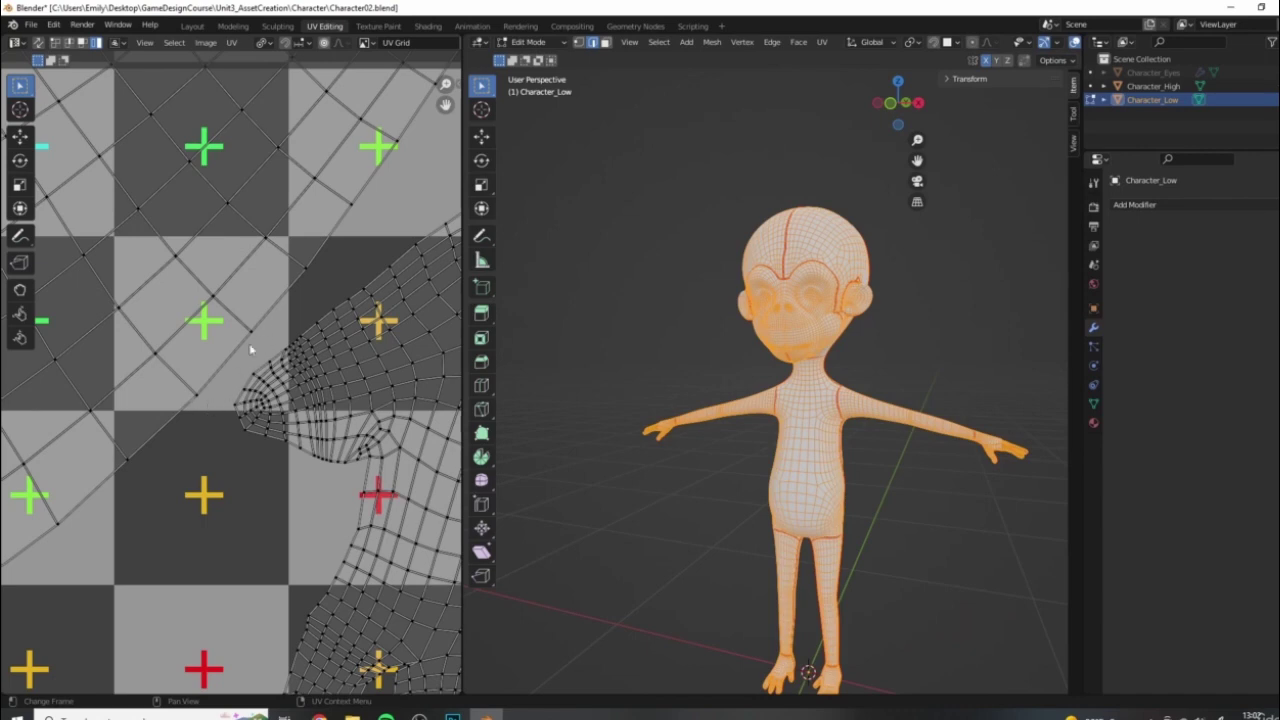
middle_drag(232, 337, 280, 363)
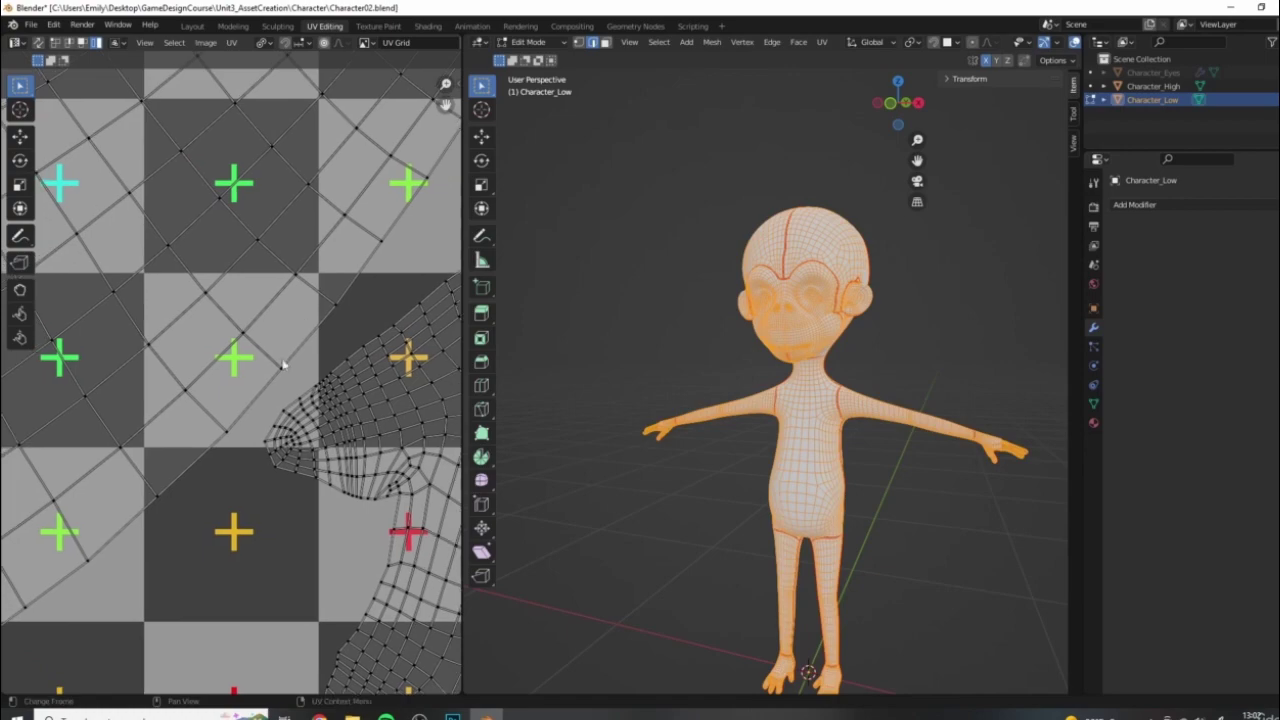
scroll(280, 363, up, 4)
scroll(344, 447, down, 3)
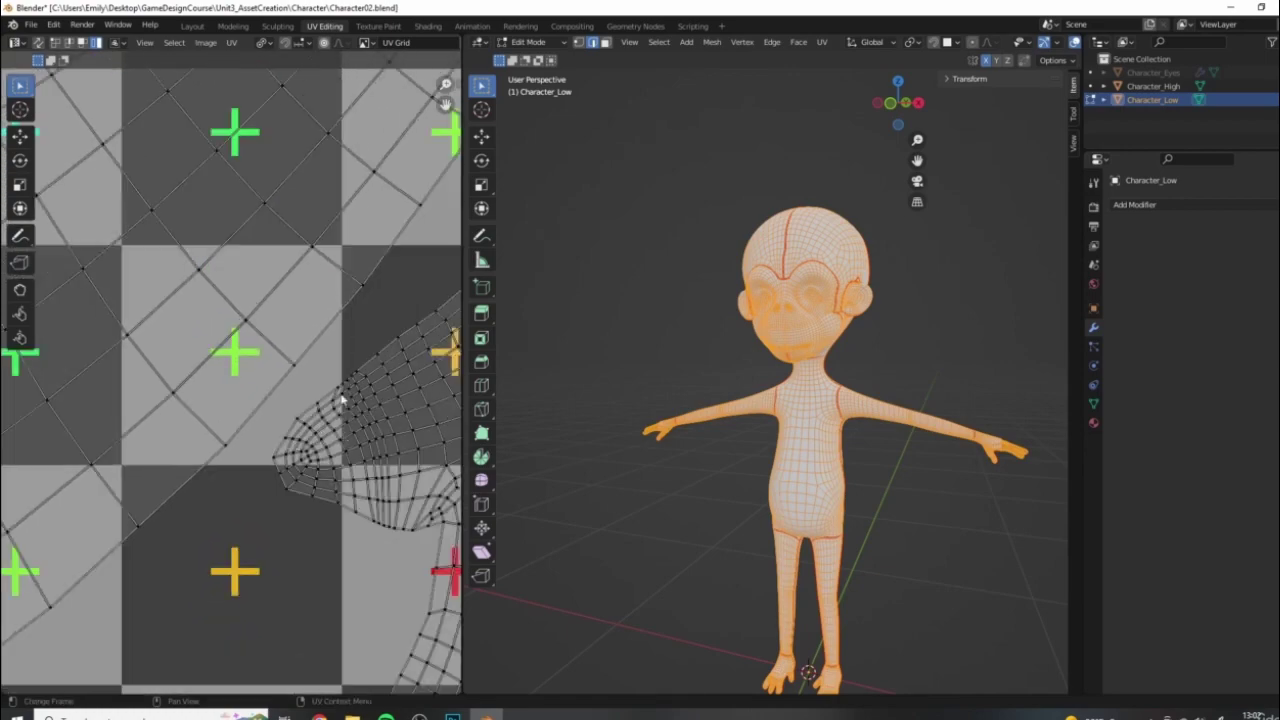
scroll(360, 397, down, 4)
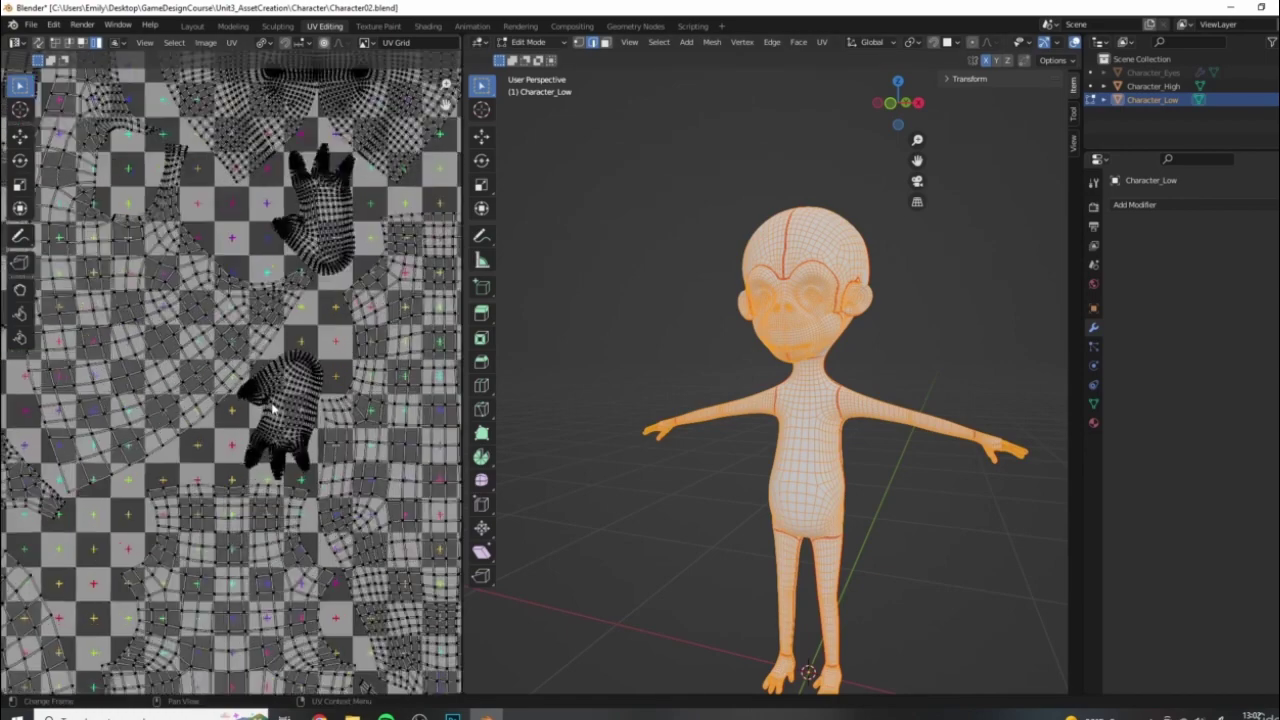
scroll(360, 397, up, 5)
scroll(360, 397, up, 5)
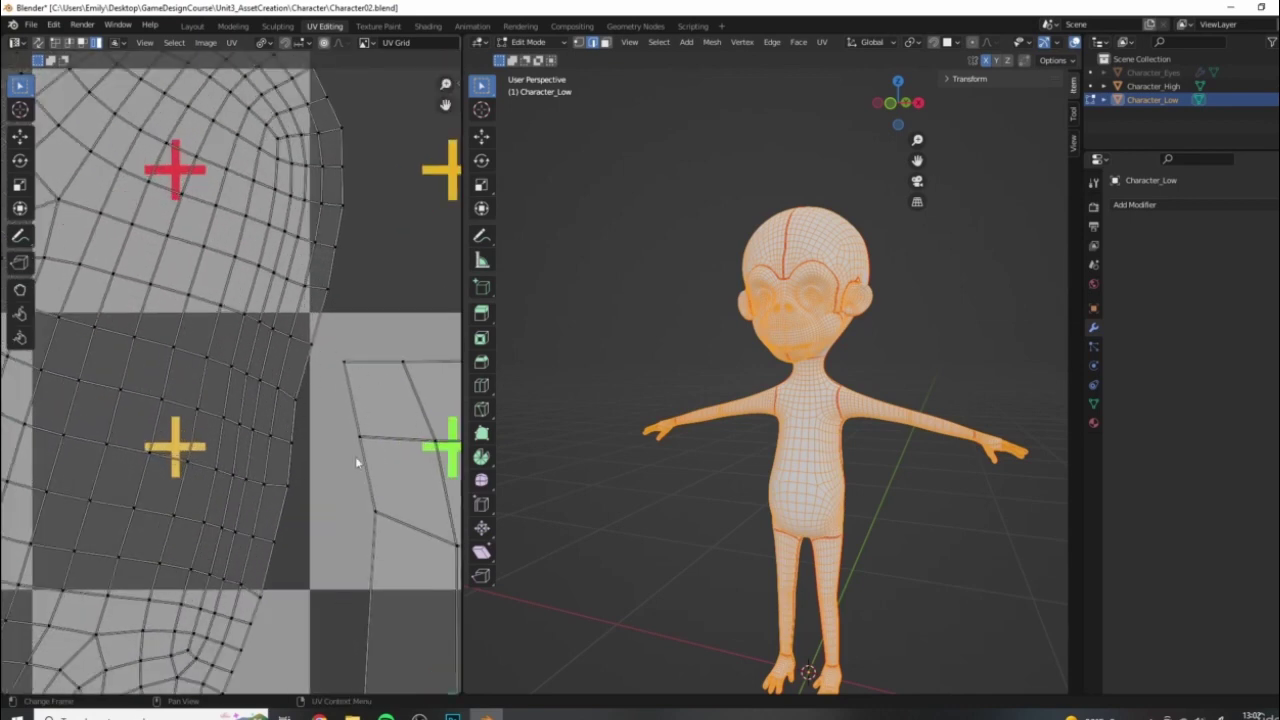
scroll(346, 328, down, 4)
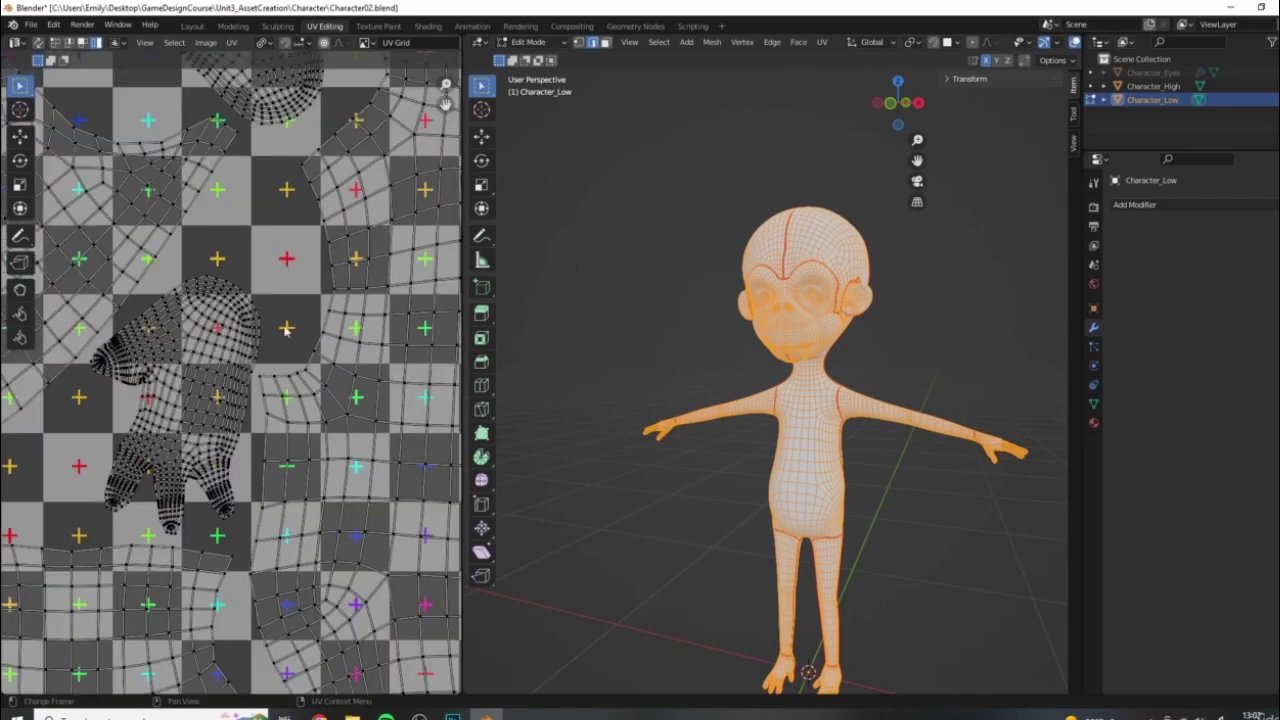
scroll(360, 360, up, 5)
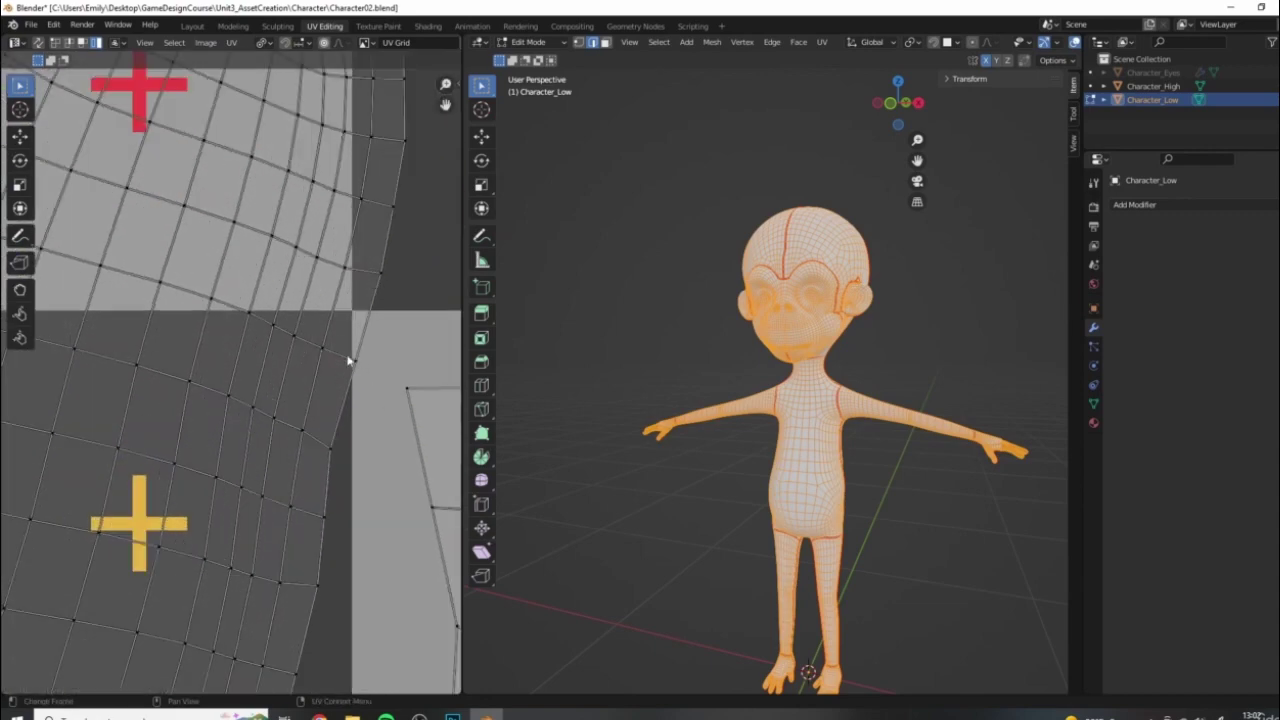
scroll(356, 367, down, 6)
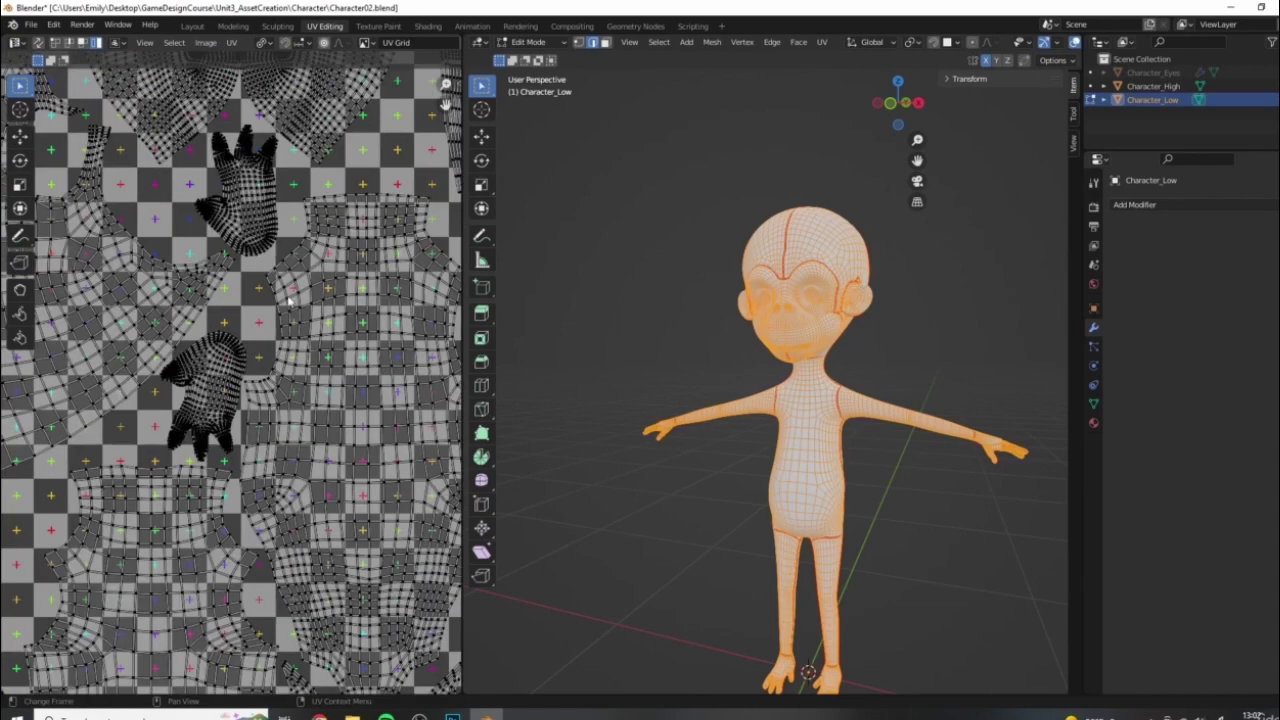
scroll(283, 305, down, 2)
middle_drag(283, 305, 353, 320)
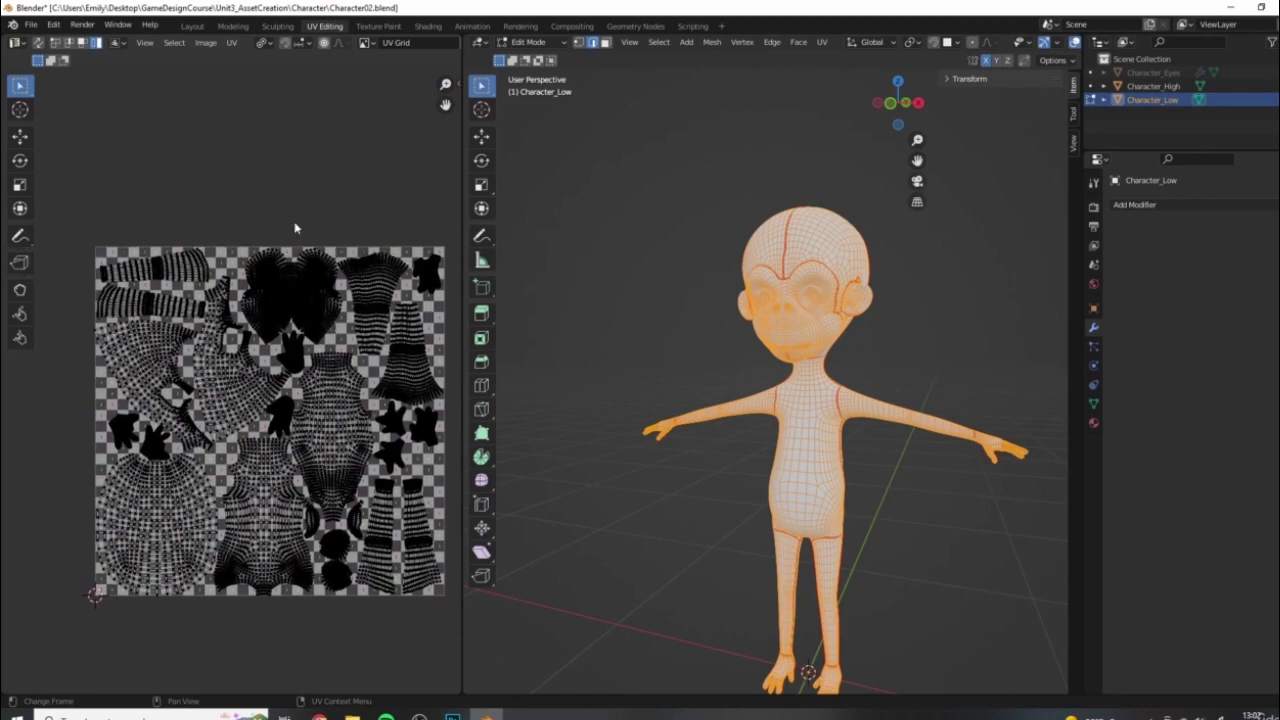
scroll(297, 461, up, 7)
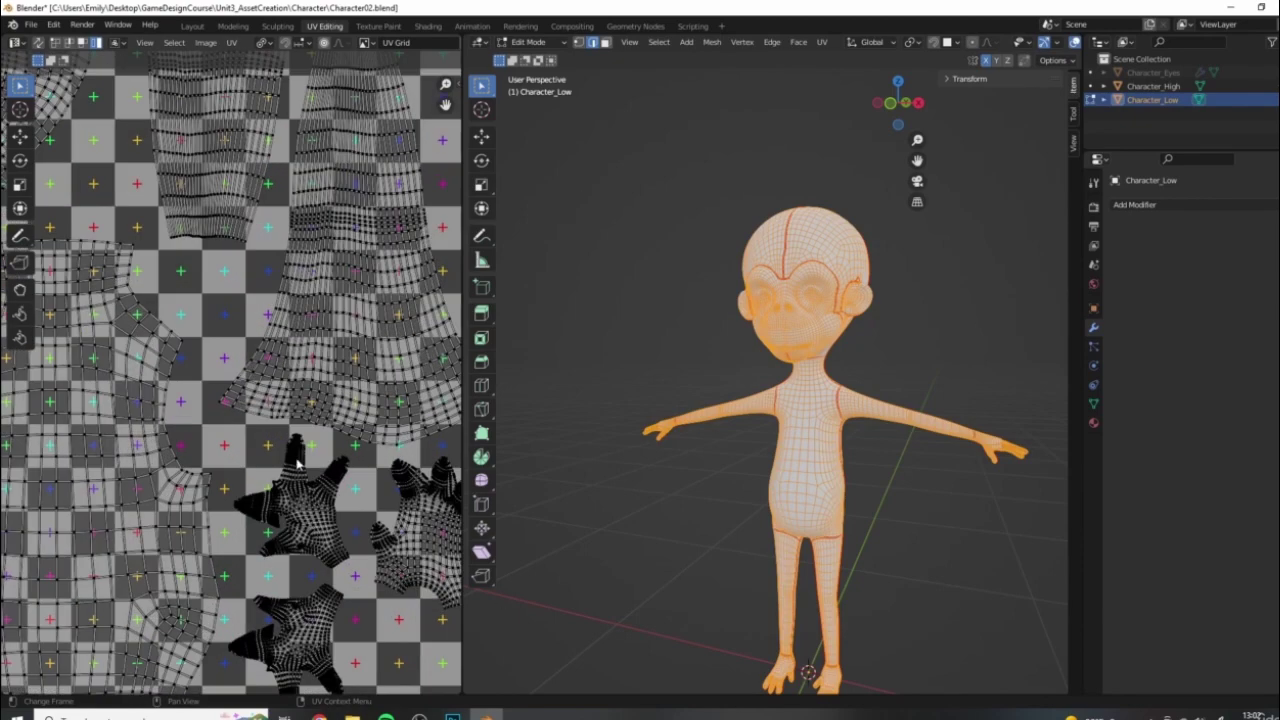
scroll(173, 506, up, 3)
scroll(245, 375, down, 8)
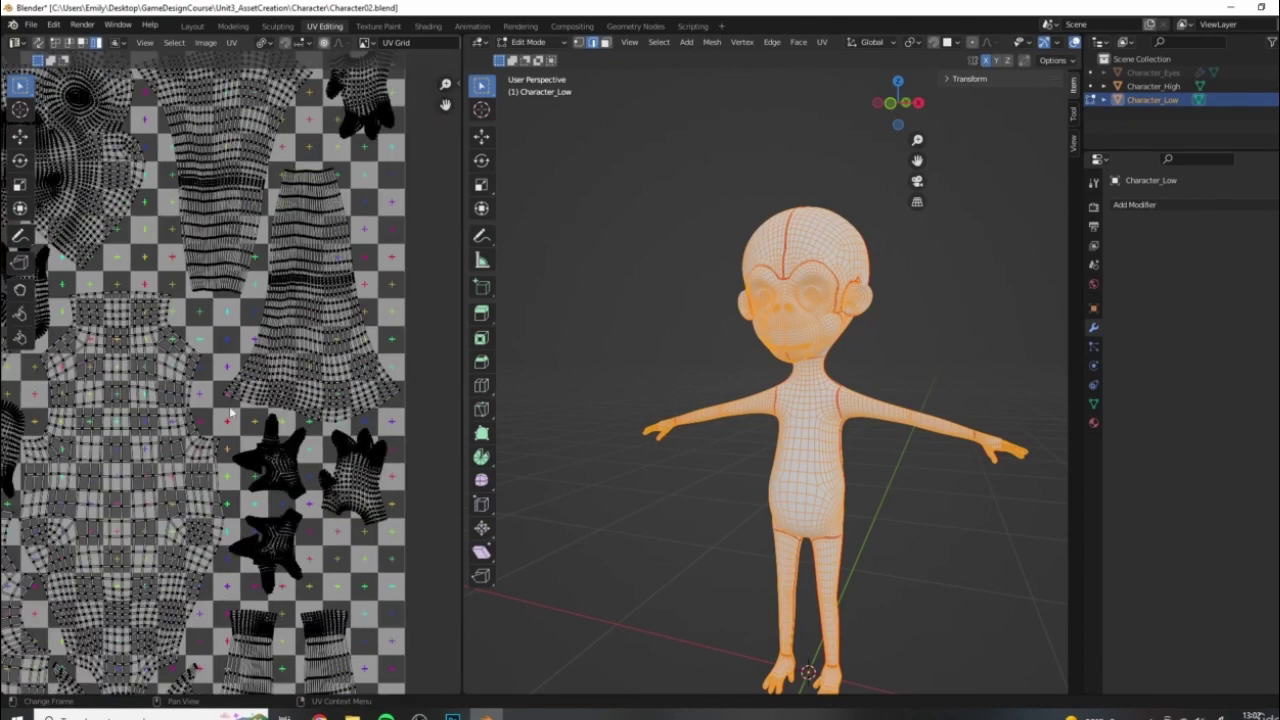
scroll(235, 366, up, 5)
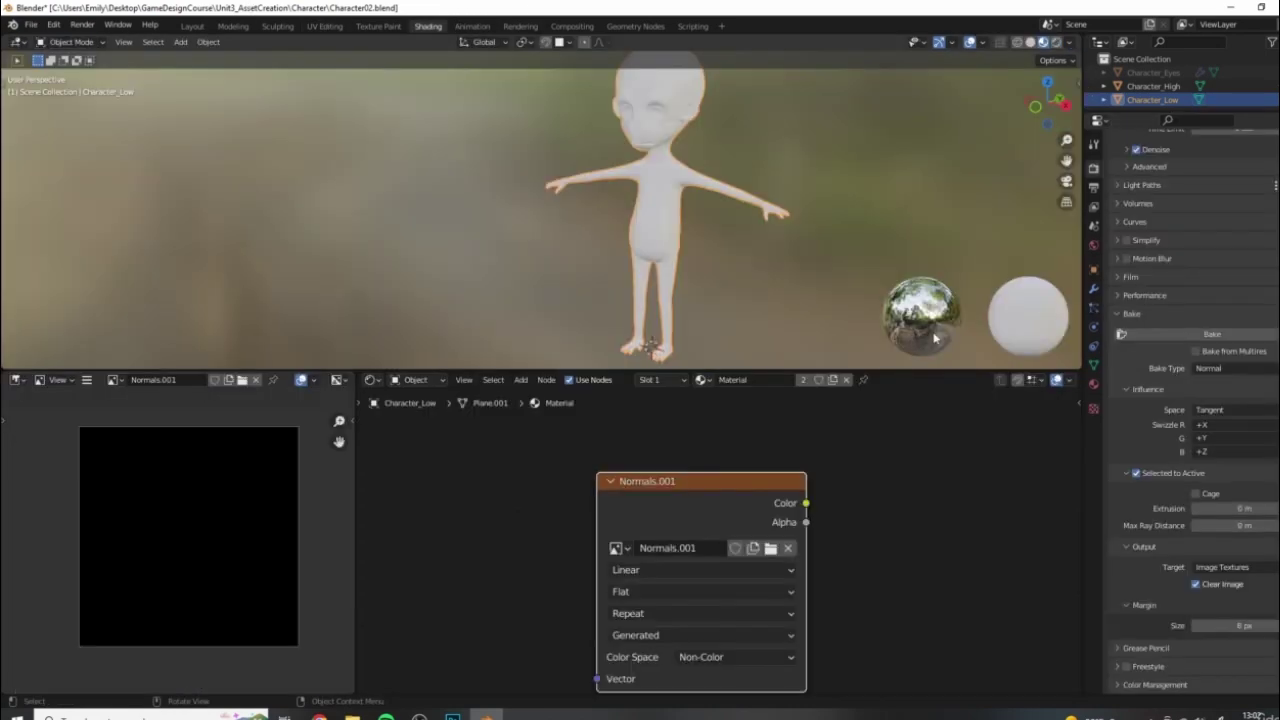
Return to the Shading workspace and set the bake Extrusion to 0.1 m and Max Ray Distance to 0.2 m
click(428, 26)
middle_drag(551, 216, 580, 226)
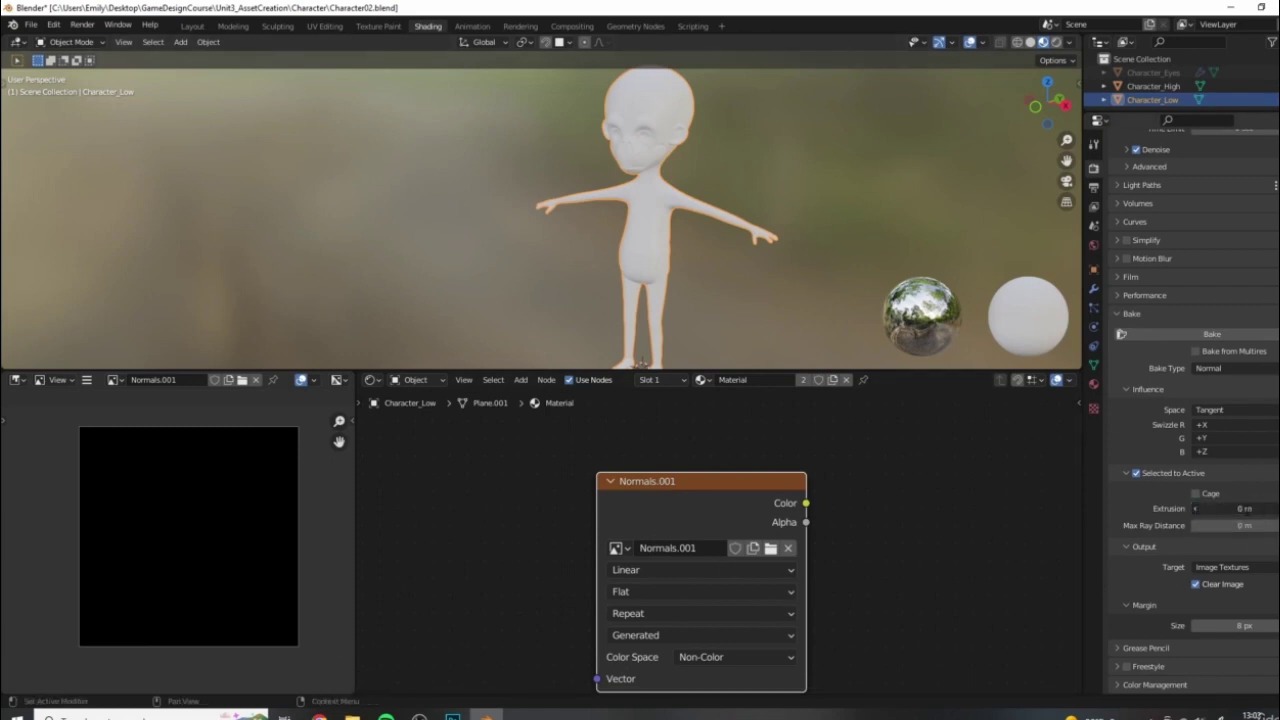
click(1240, 508)
text(0)
key(Tab)
text(0)
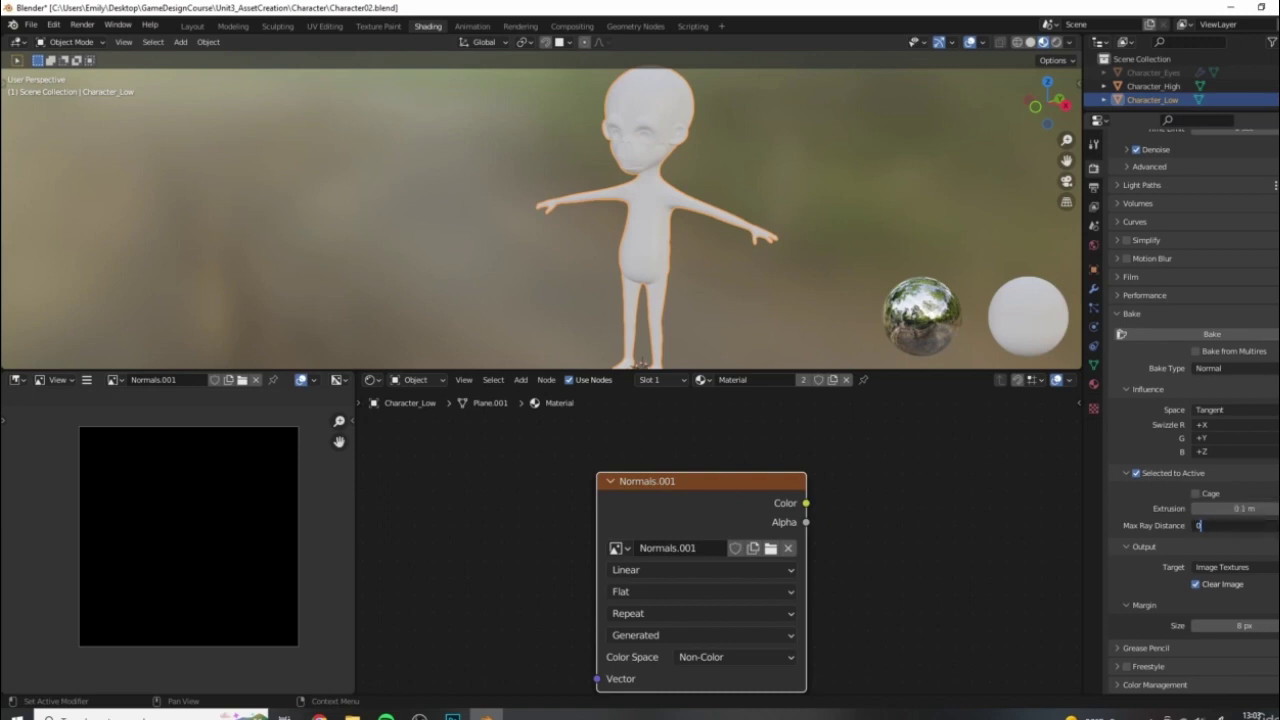
key(Return)
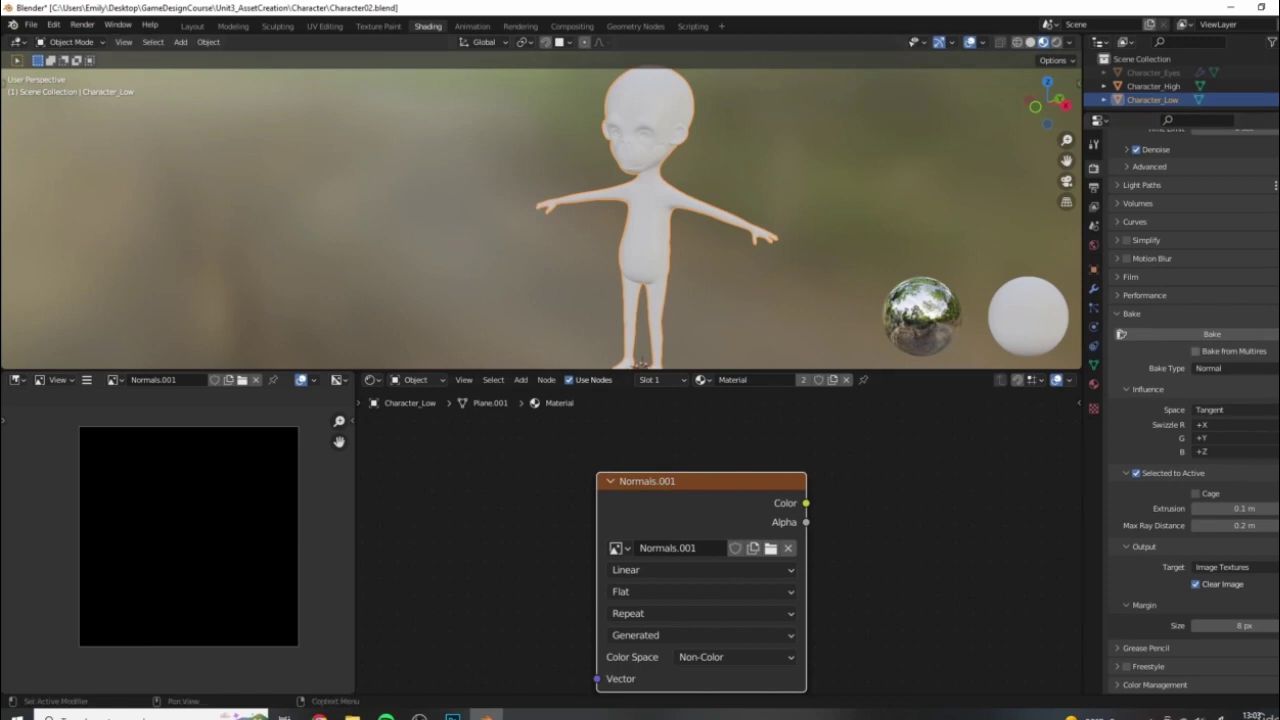
Set the render Max Samples to 1 in the Cycles sampling settings
scroll(1128, 207, up, 6)
double_click(1242, 366)
text(4)
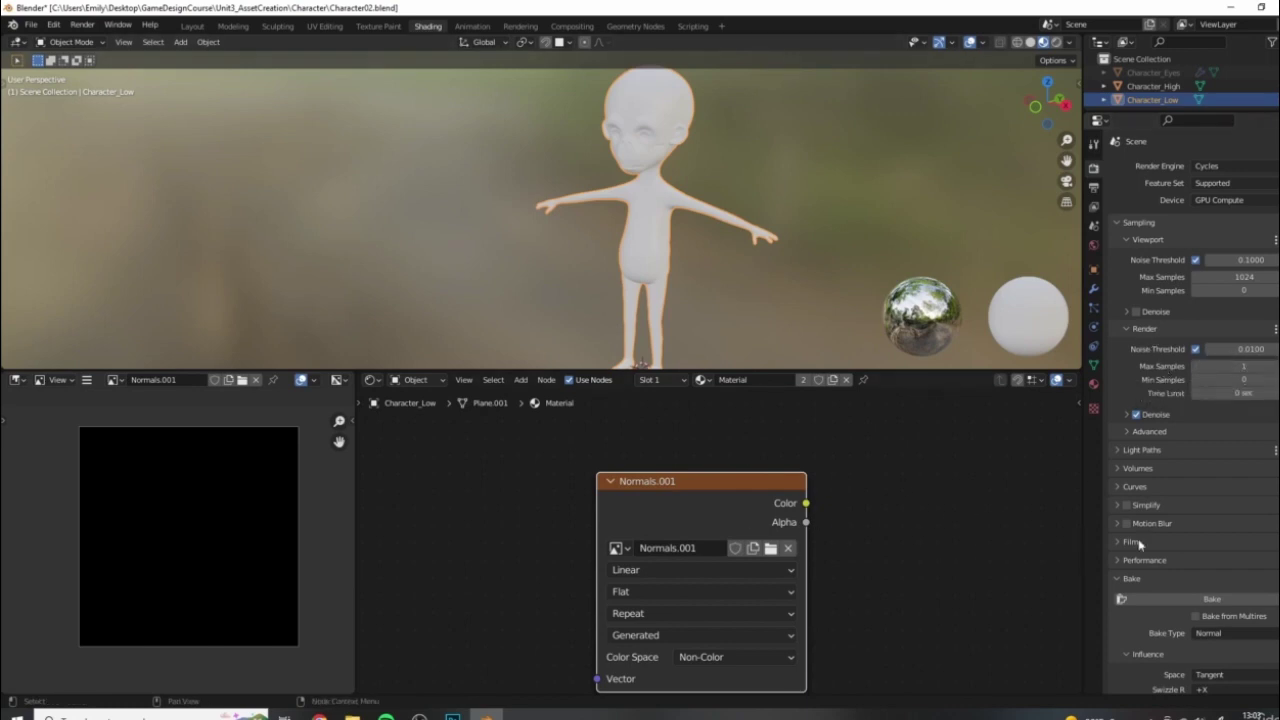
scroll(1254, 411, down, 4)
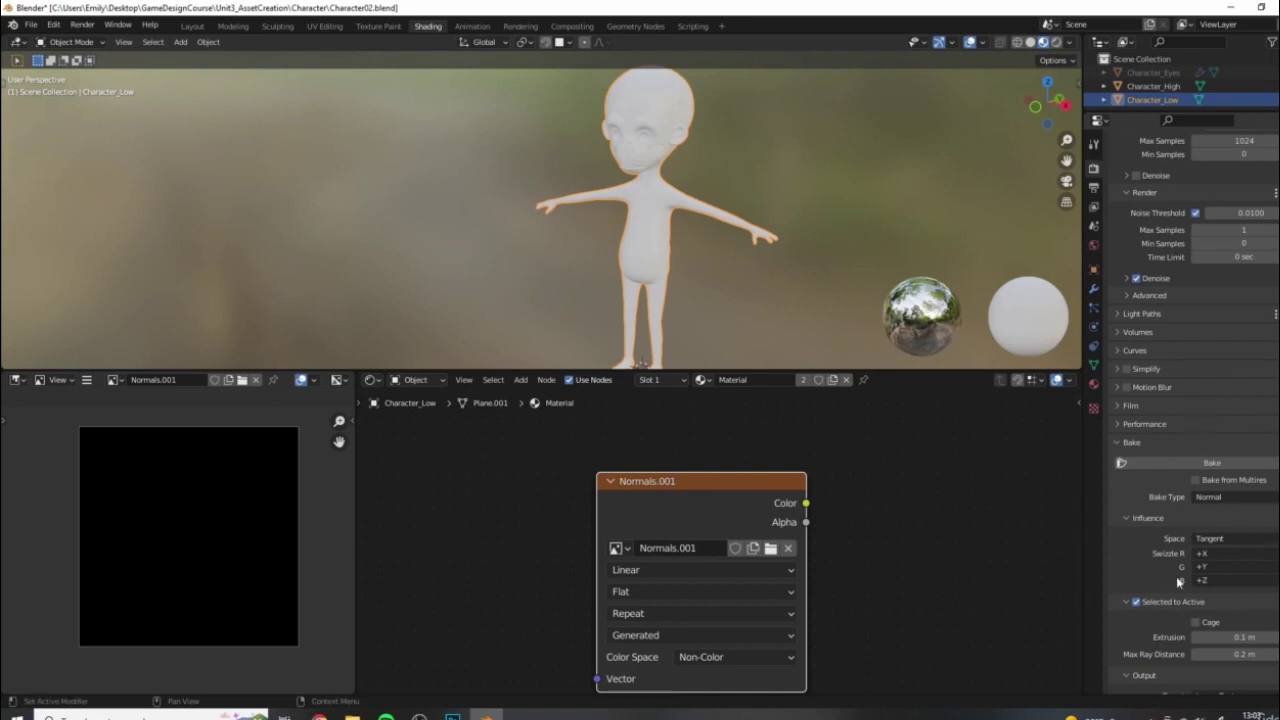
scroll(1160, 588, up, 2)
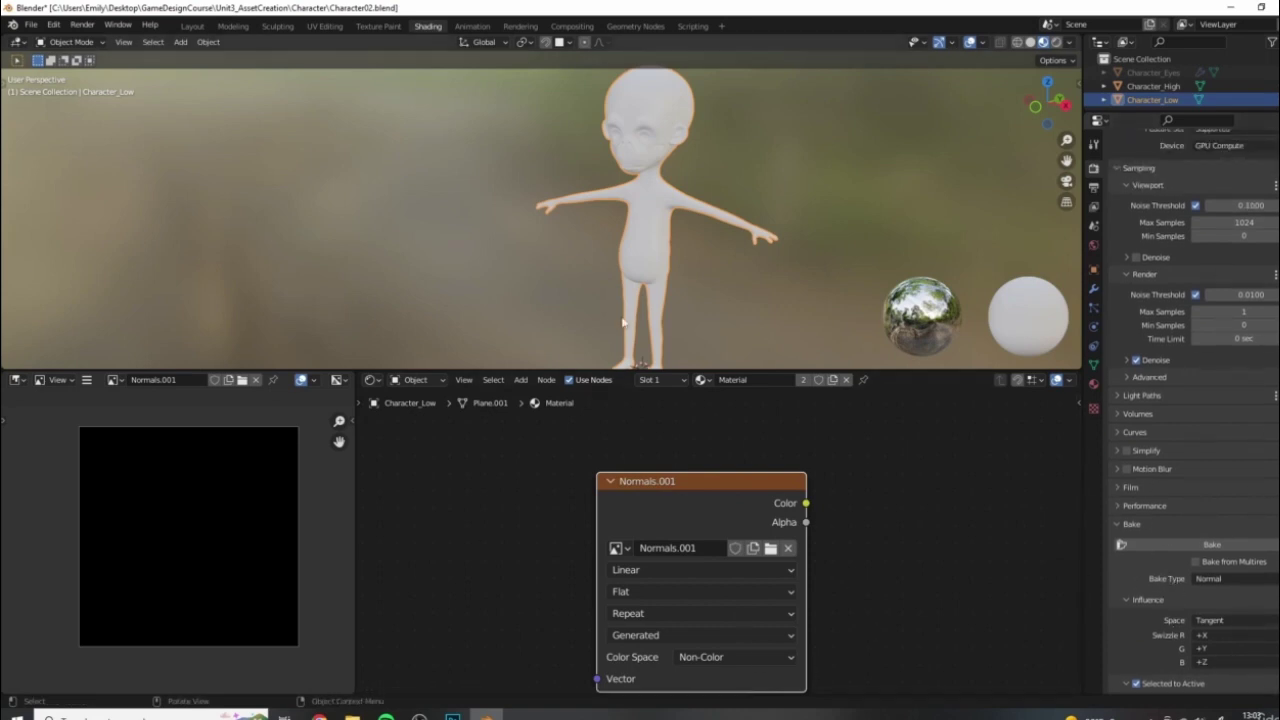
scroll(1221, 355, up, 2)
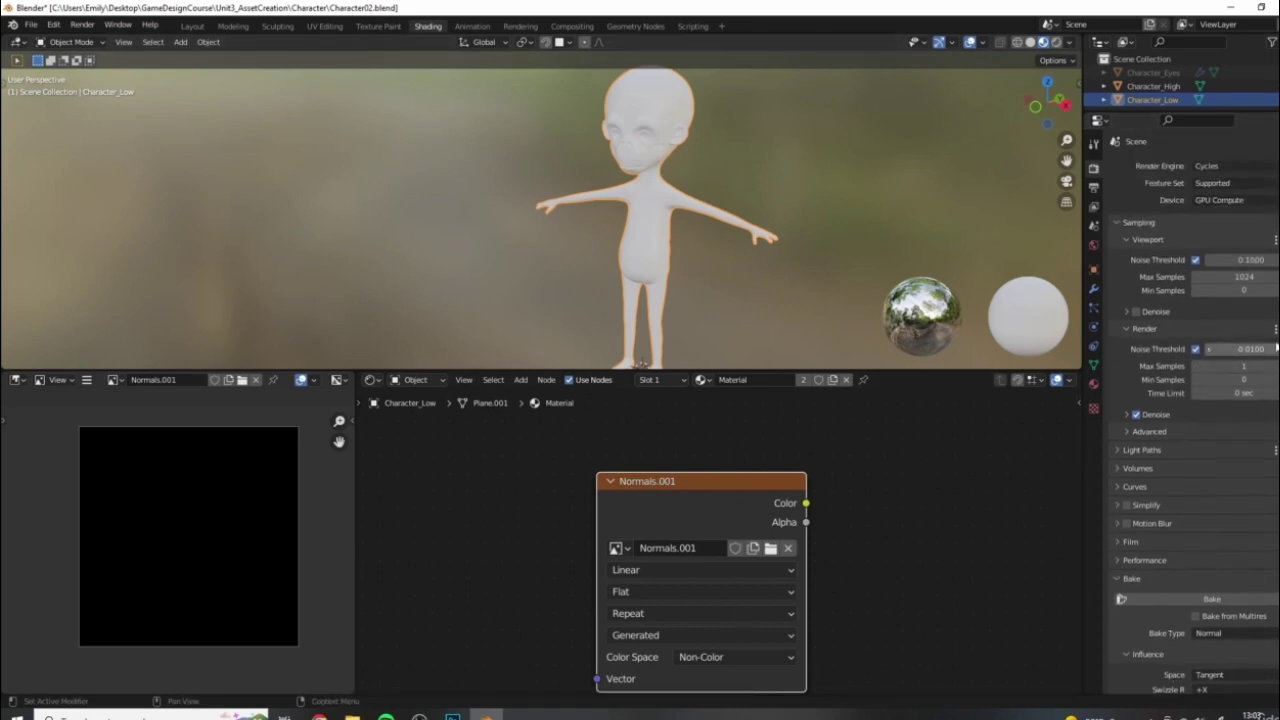
scroll(760, 530, down, 3)
Move the Normals.001 image texture node slightly farther away from the Principled BSDF node
middle_drag(767, 543, 816, 551)
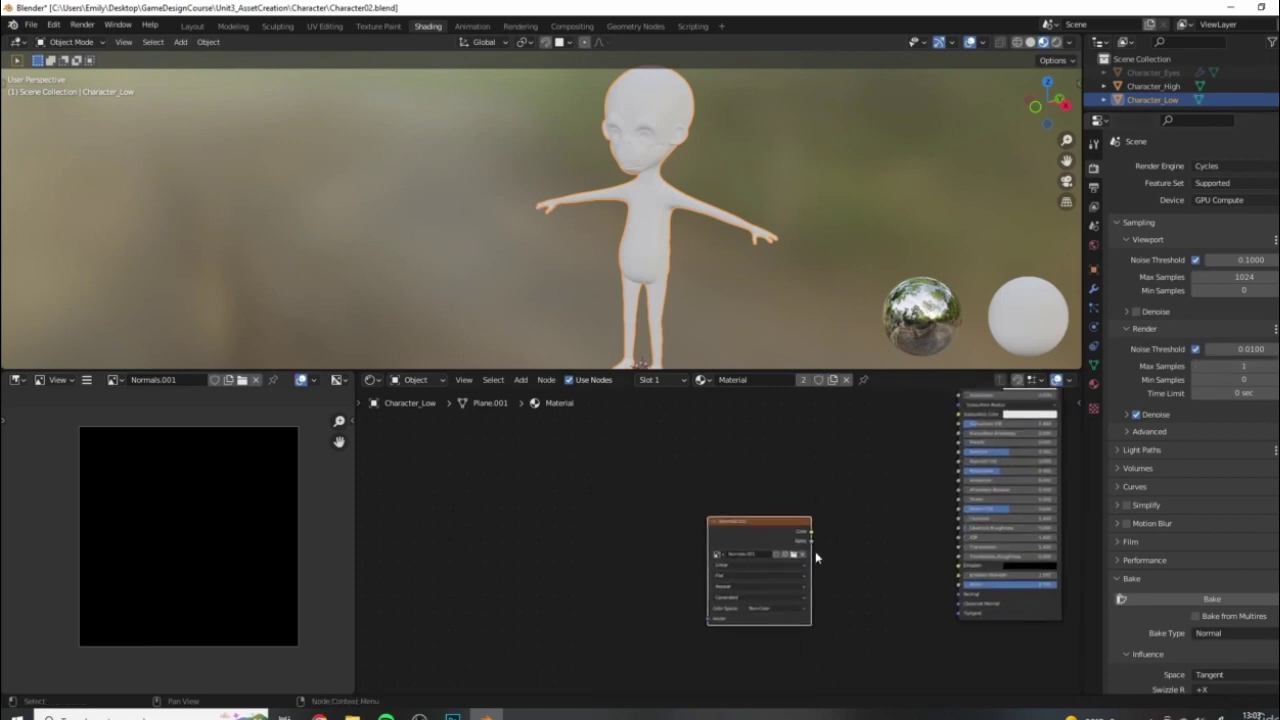
drag(728, 520, 701, 520)
middle_drag(508, 557, 522, 564)
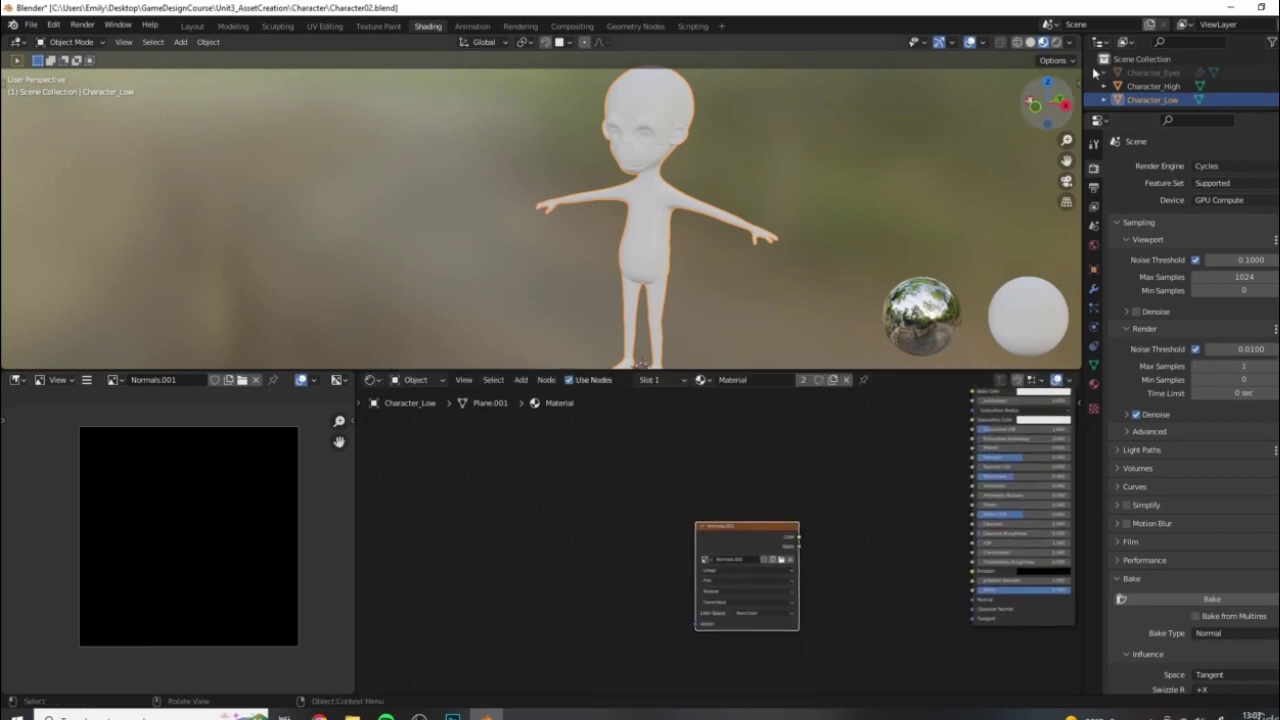
Enlarge the outliner area and make Character_Low the selected object
drag(1140, 110, 1141, 200)
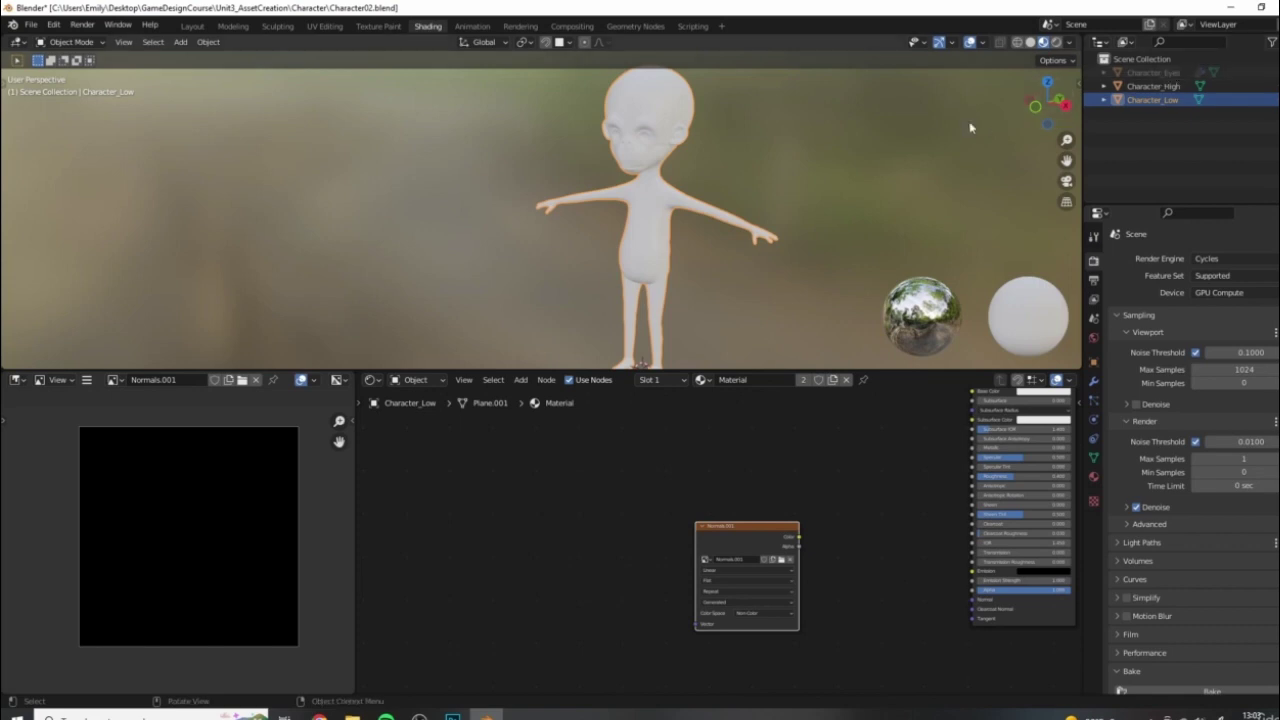
scroll(587, 103, up, 4)
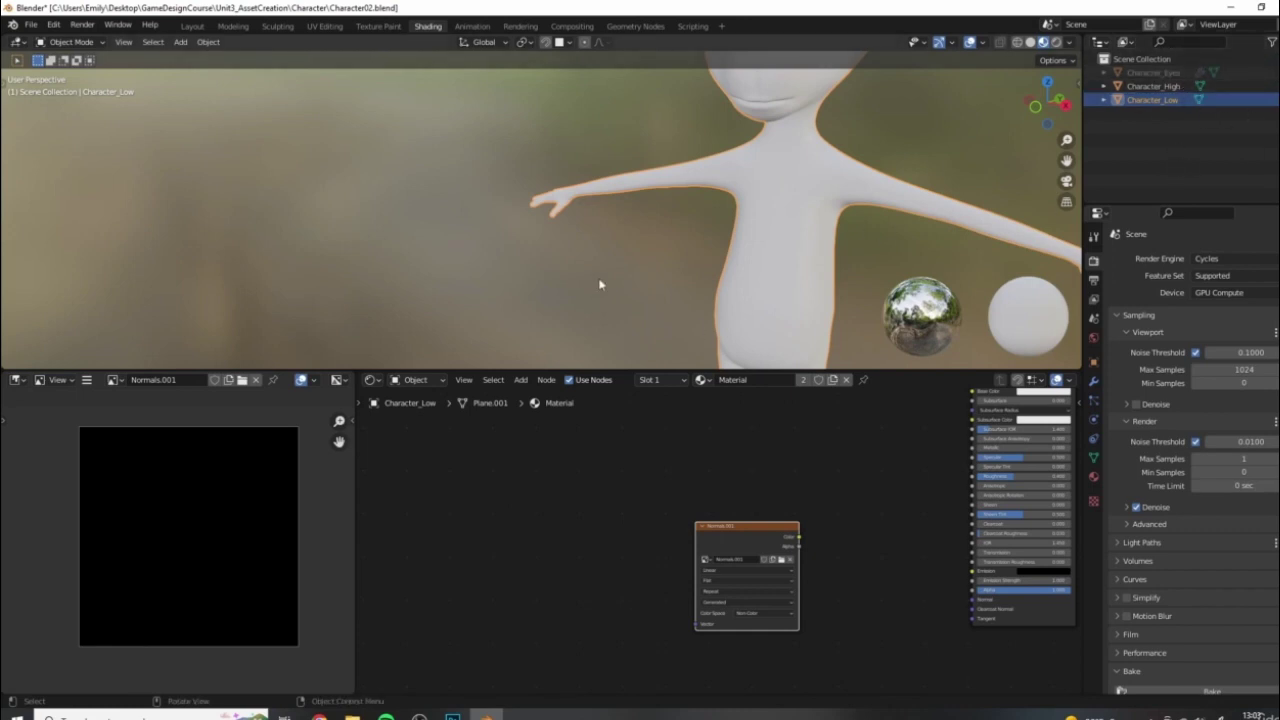
middle_drag(771, 171, 710, 245)
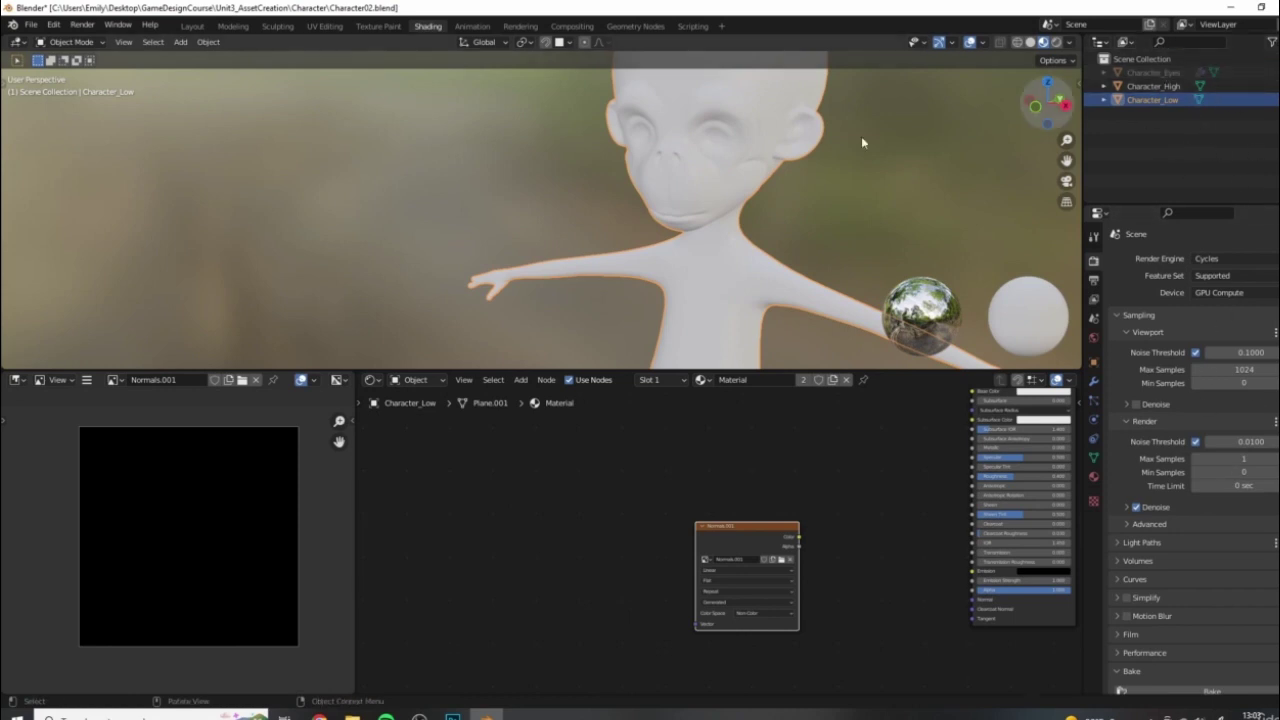
middle_drag(761, 129, 715, 155)
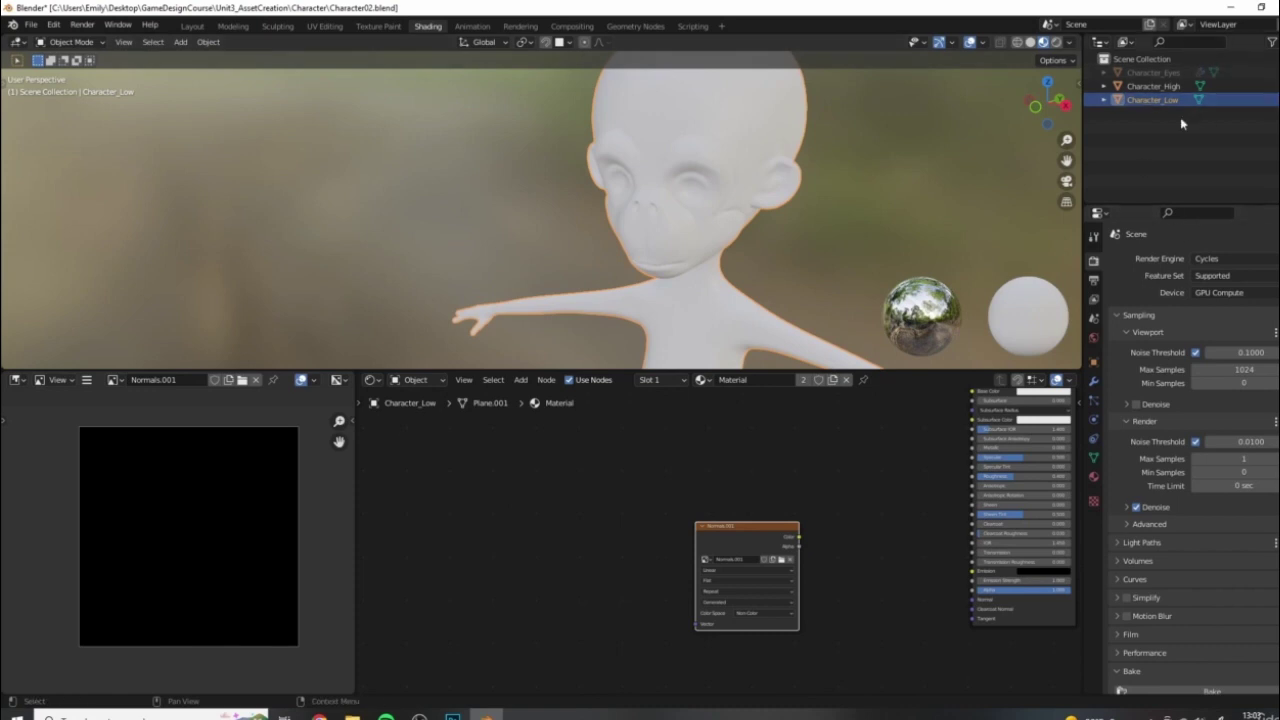
click(1151, 88)
click(1154, 101)
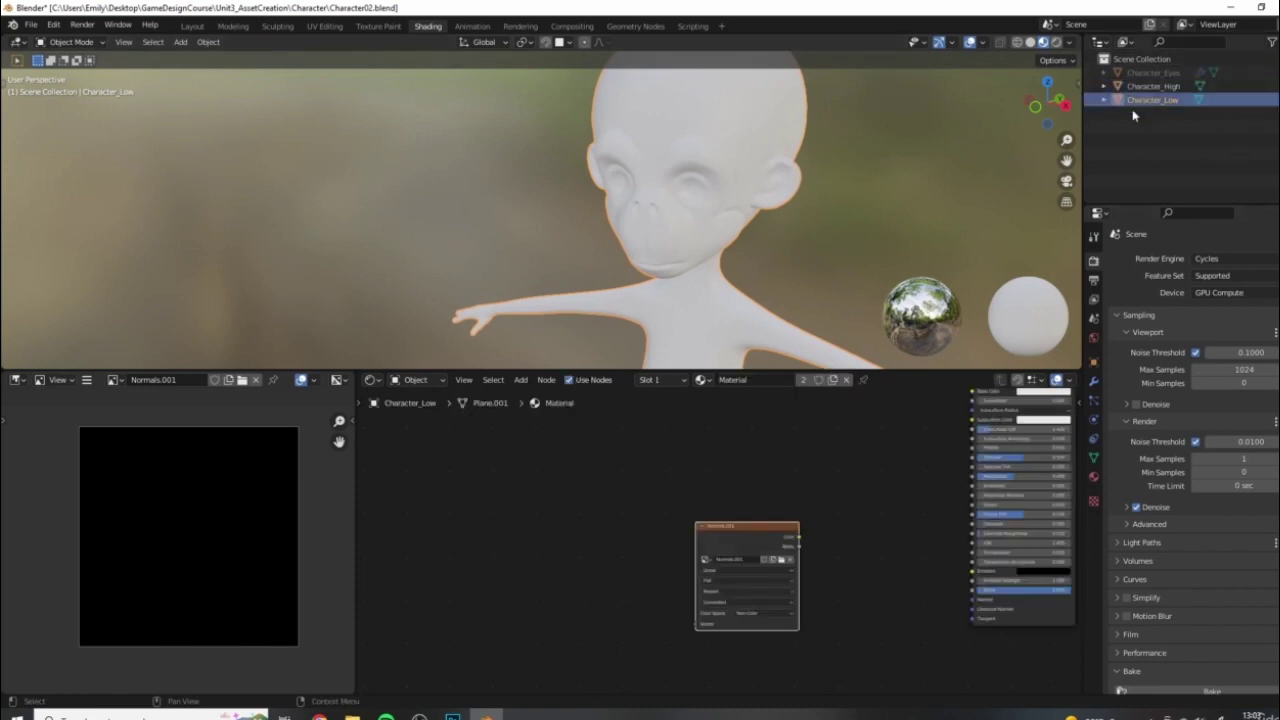
scroll(776, 234, down, 3)
middle_drag(776, 234, 681, 256)
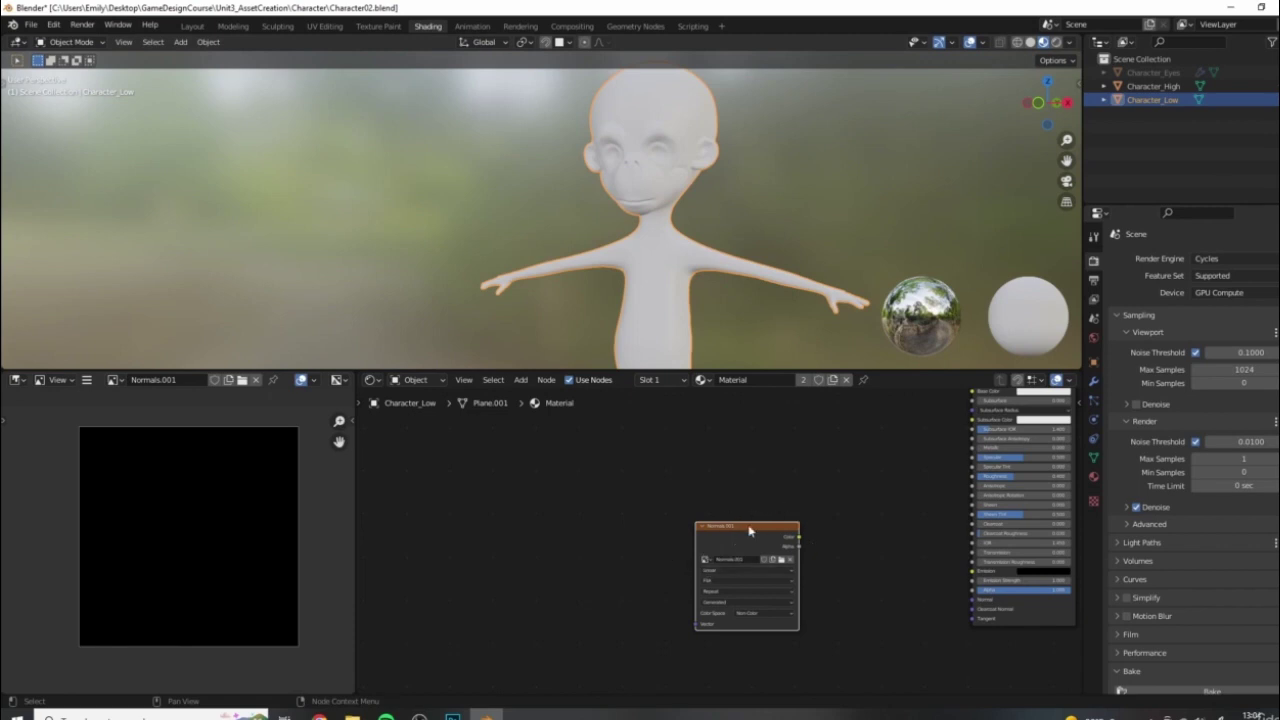
Reposition the Normals.001 node and select Character_High together with Character_Low, keeping Character_Low as the active object
mouse_move(749, 531)
mouse_down()
mouse_move(743, 521)
mouse_move(766, 514)
mouse_up()
click(1157, 88)
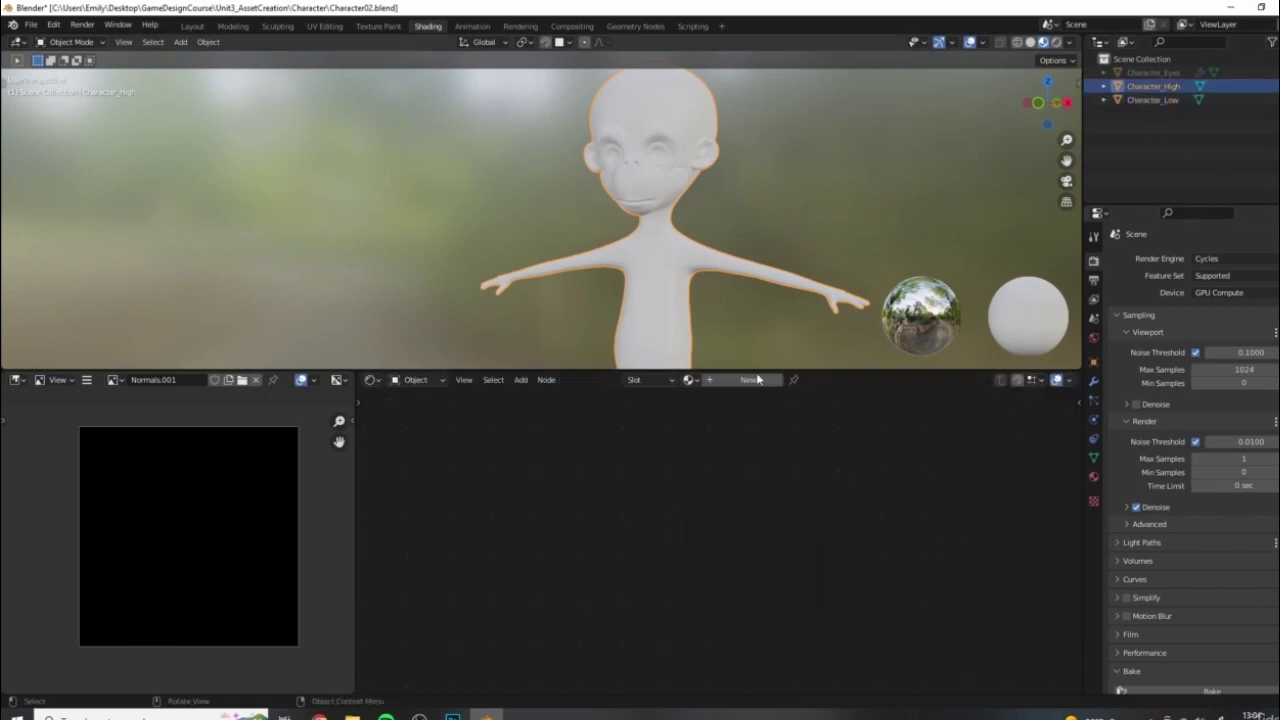
click(1150, 100)
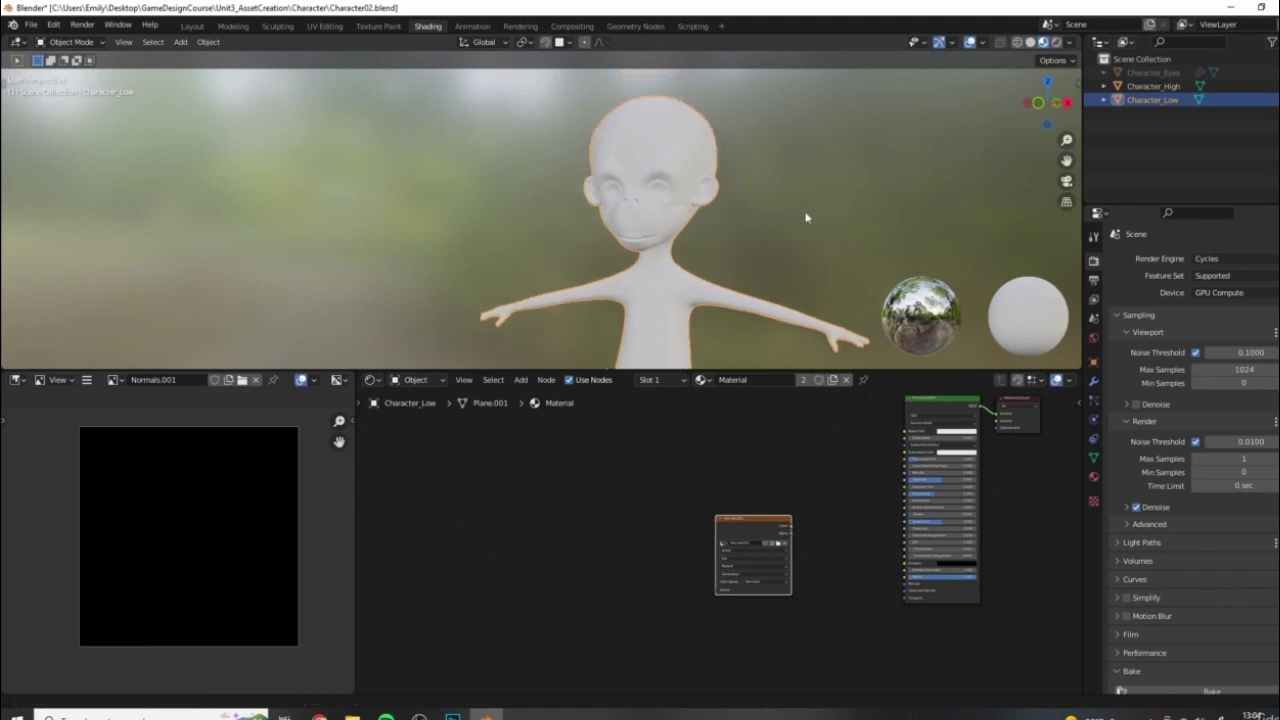
click(1160, 87)
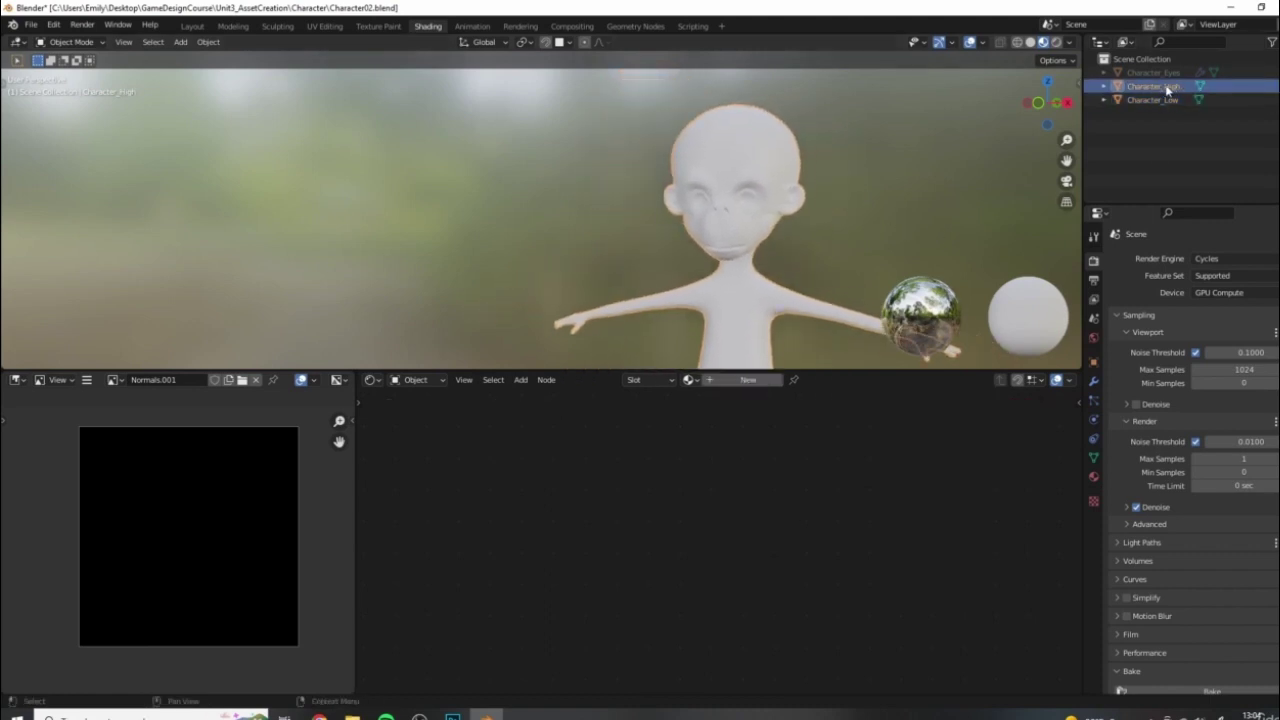
click(1150, 100)
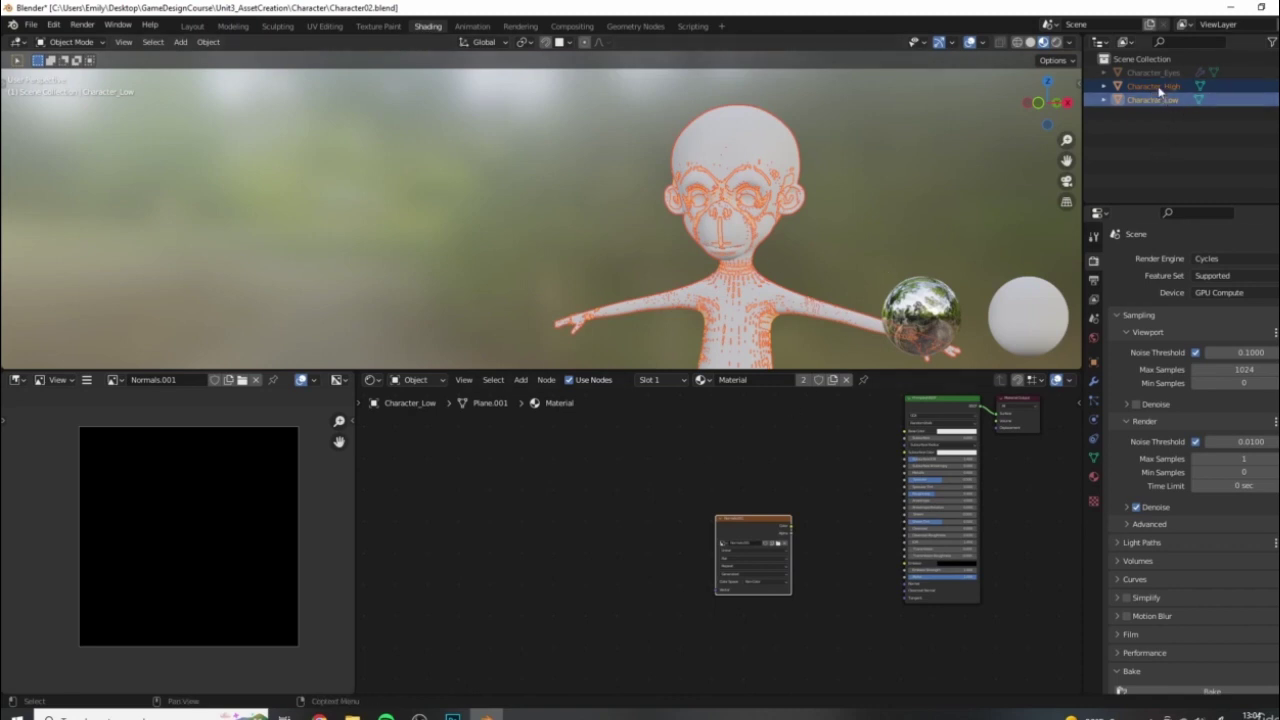
Bake the Normal map from the selected Character_High onto the active Character_Low, using Tangent space and Selected to Active
ctrl+click(1162, 86)
ctrl+click(1170, 100)
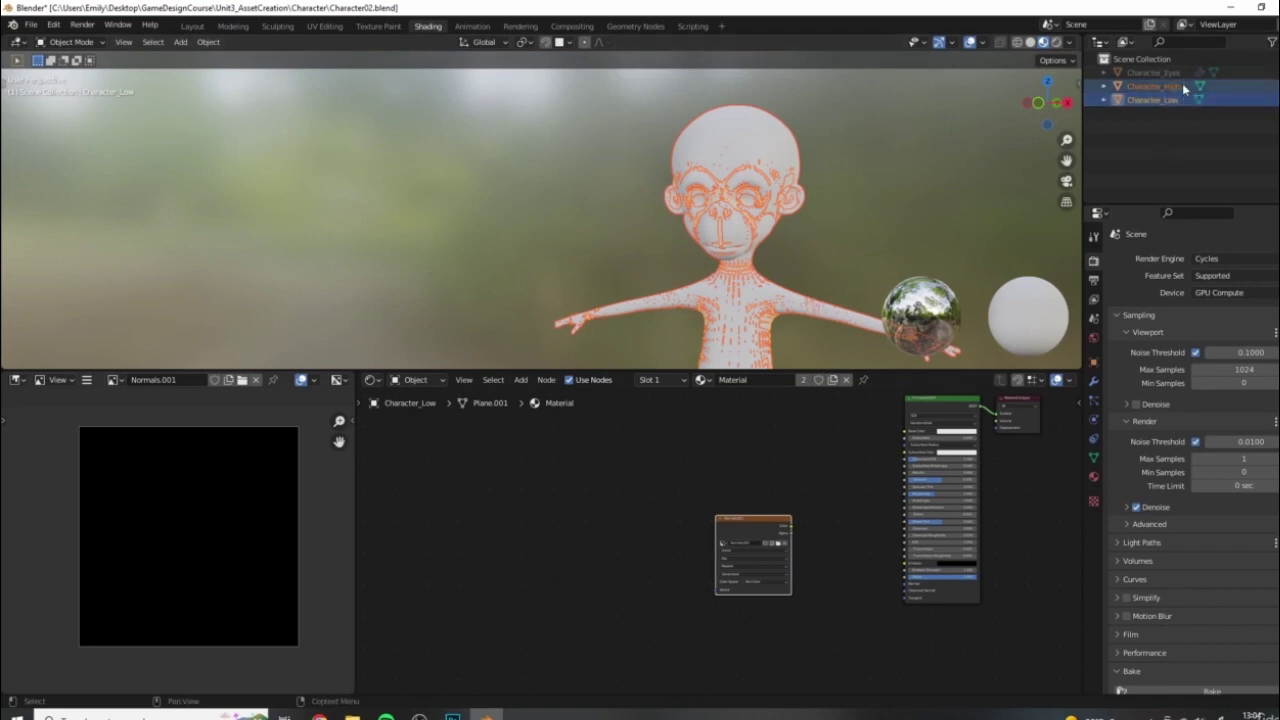
scroll(1246, 449, down, 8)
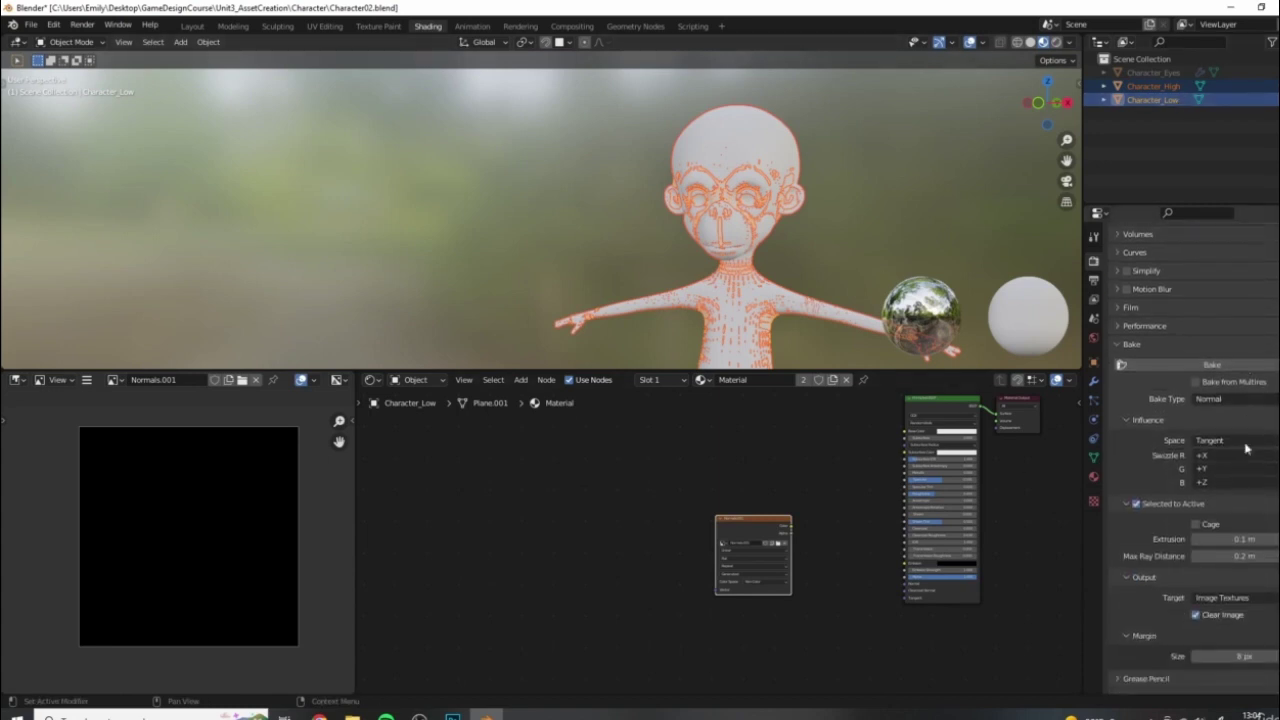
shift+middle_drag(864, 180, 816, 153)
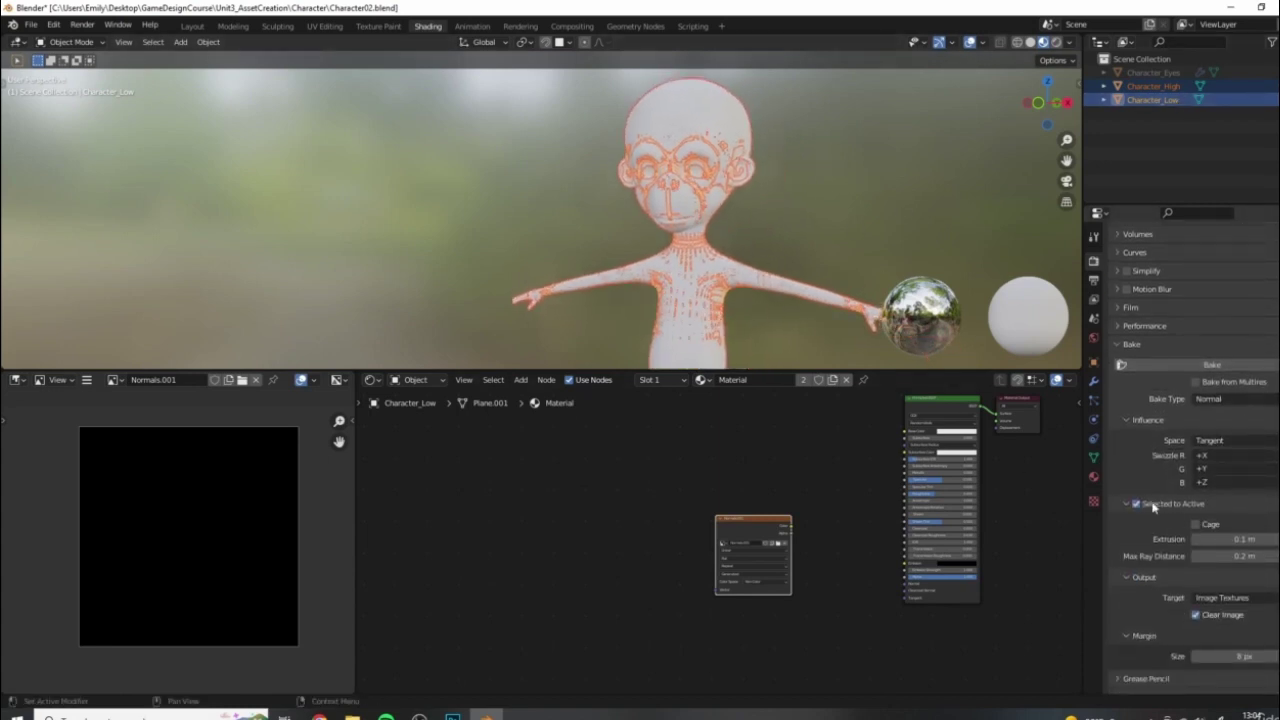
ctrl+click(1153, 87)
scroll(876, 182, up, 1)
shift+middle_drag(876, 182, 853, 172)
drag(618, 369, 618, 470)
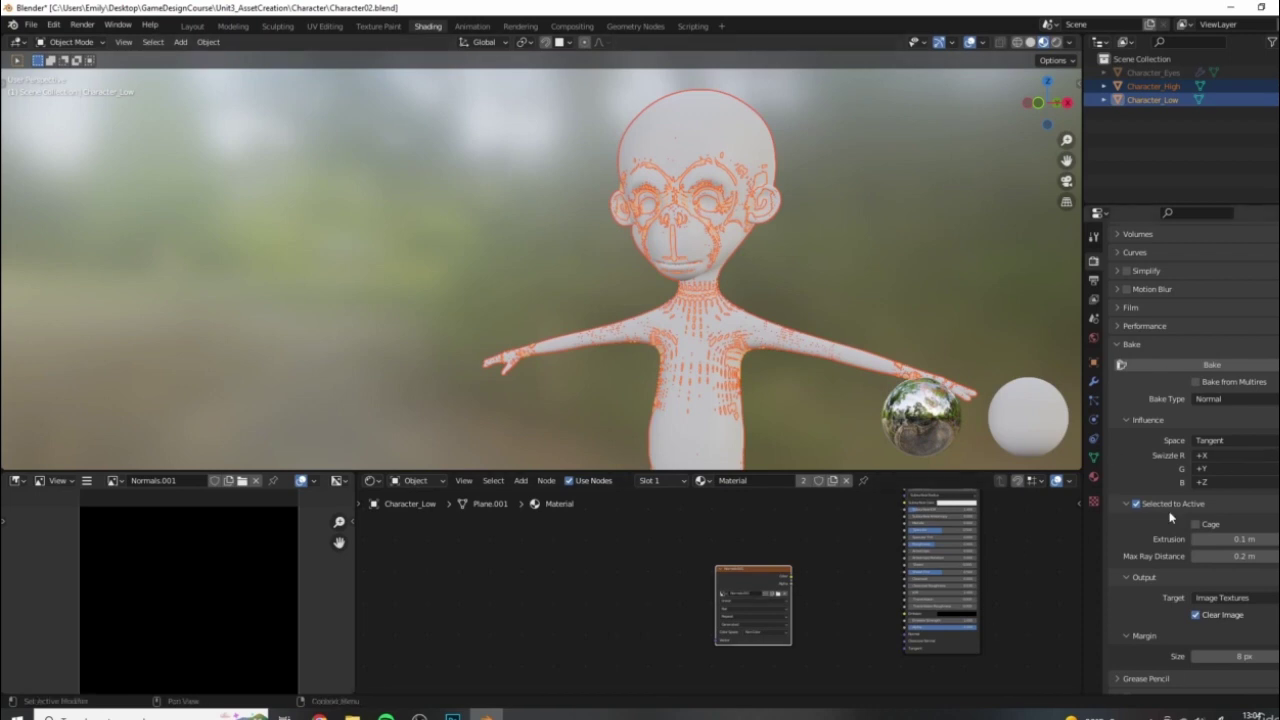
middle_drag(828, 527, 712, 602)
scroll(715, 600, up, 4)
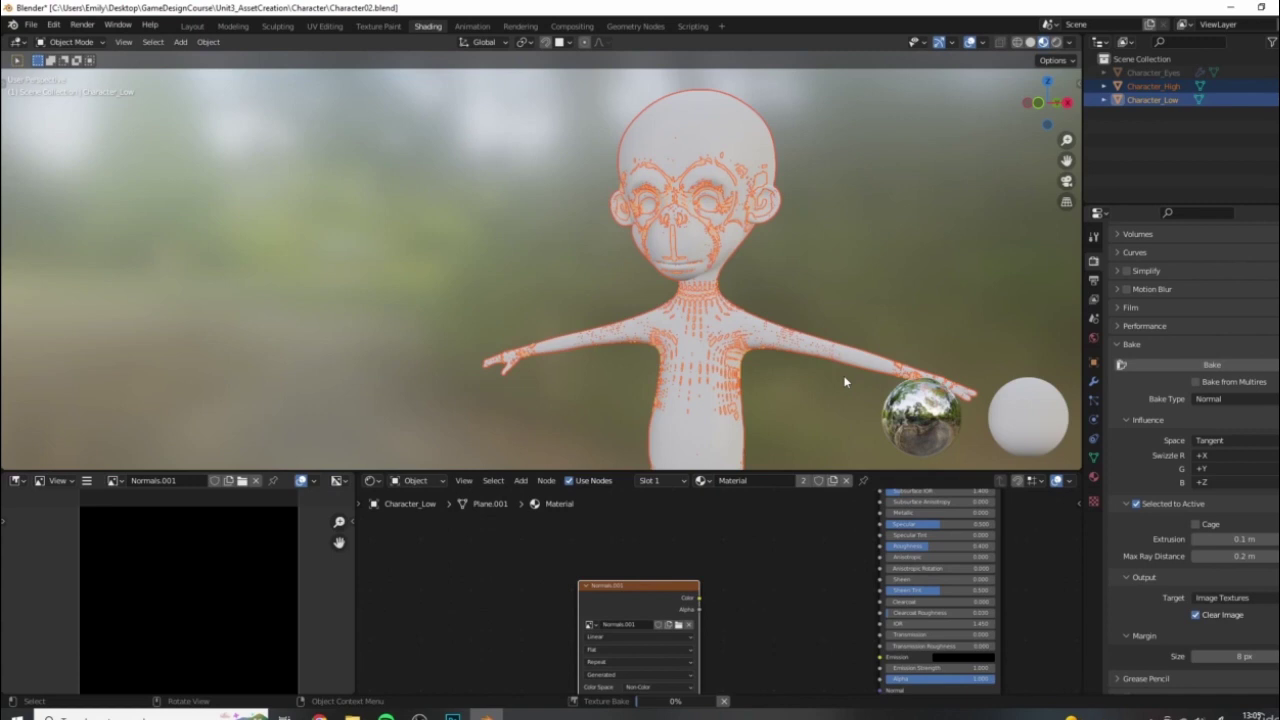
Enlarge the image editor and examine the baked Normals.001 map around the facial features and ears
drag(358, 470, 400, 309)
scroll(213, 496, up, 4)
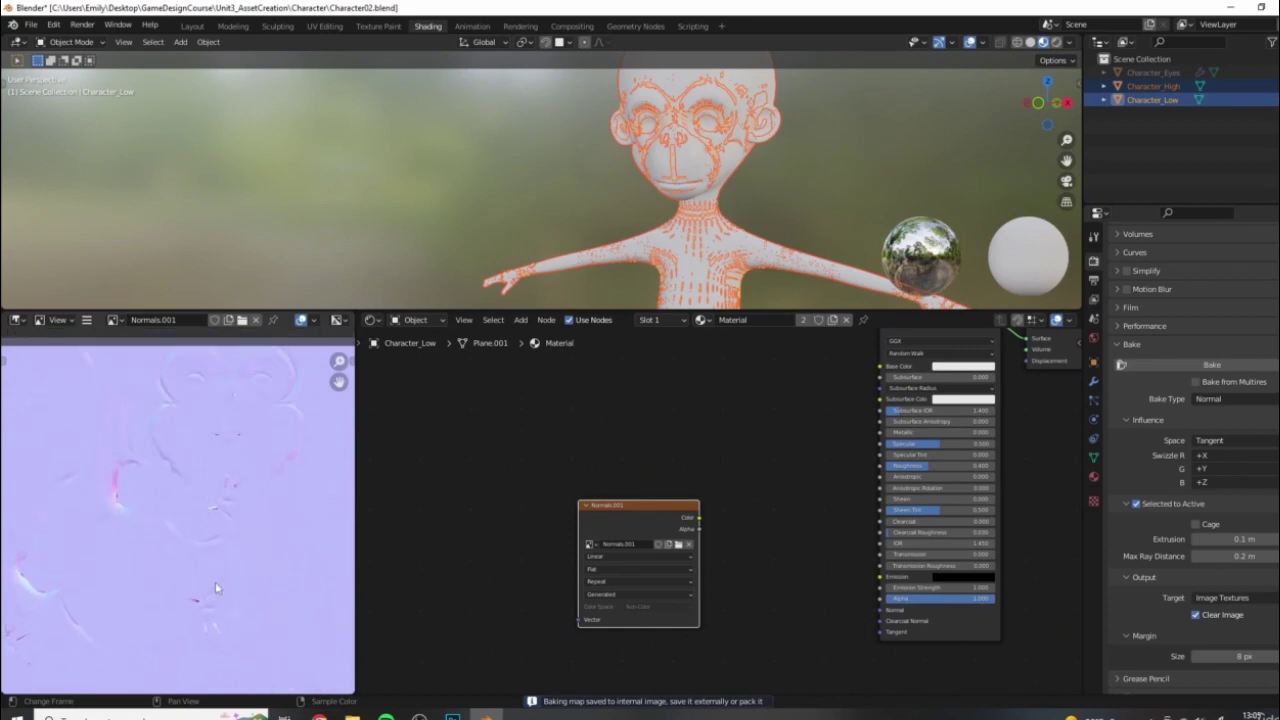
scroll(276, 474, up, 2)
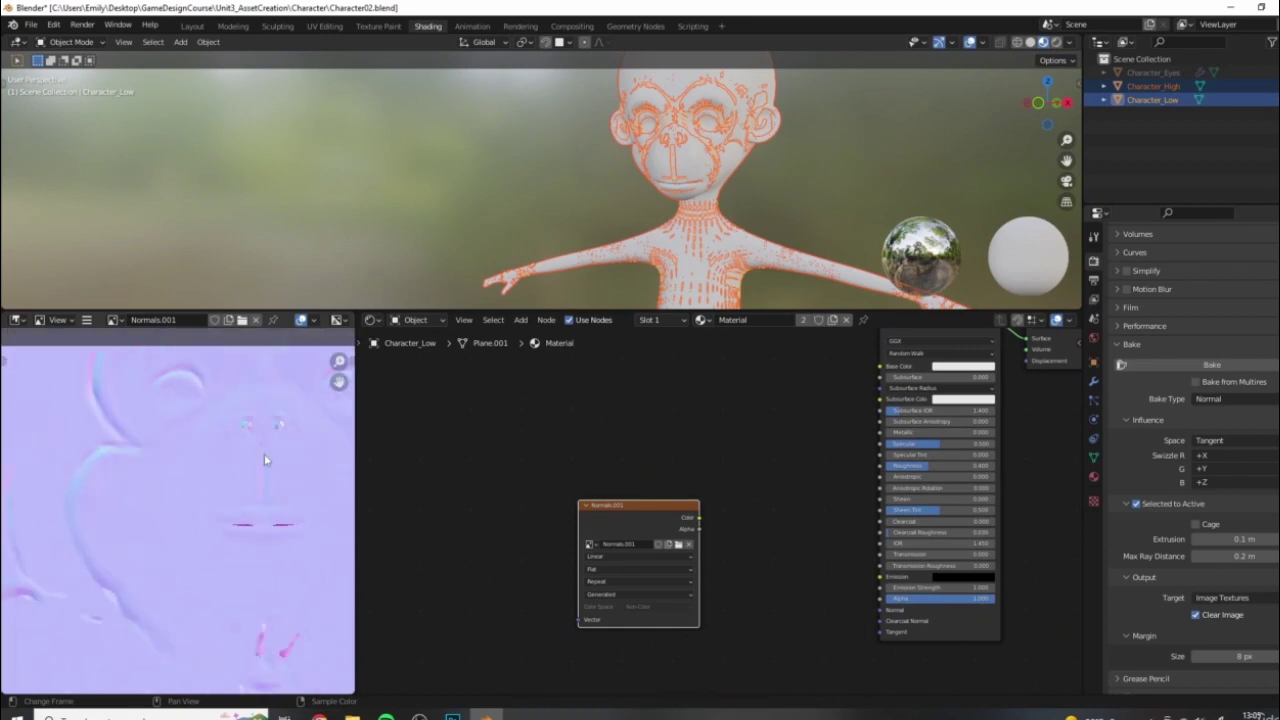
middle_drag(263, 556, 258, 524)
middle_drag(247, 622, 237, 510)
scroll(237, 510, up, 2)
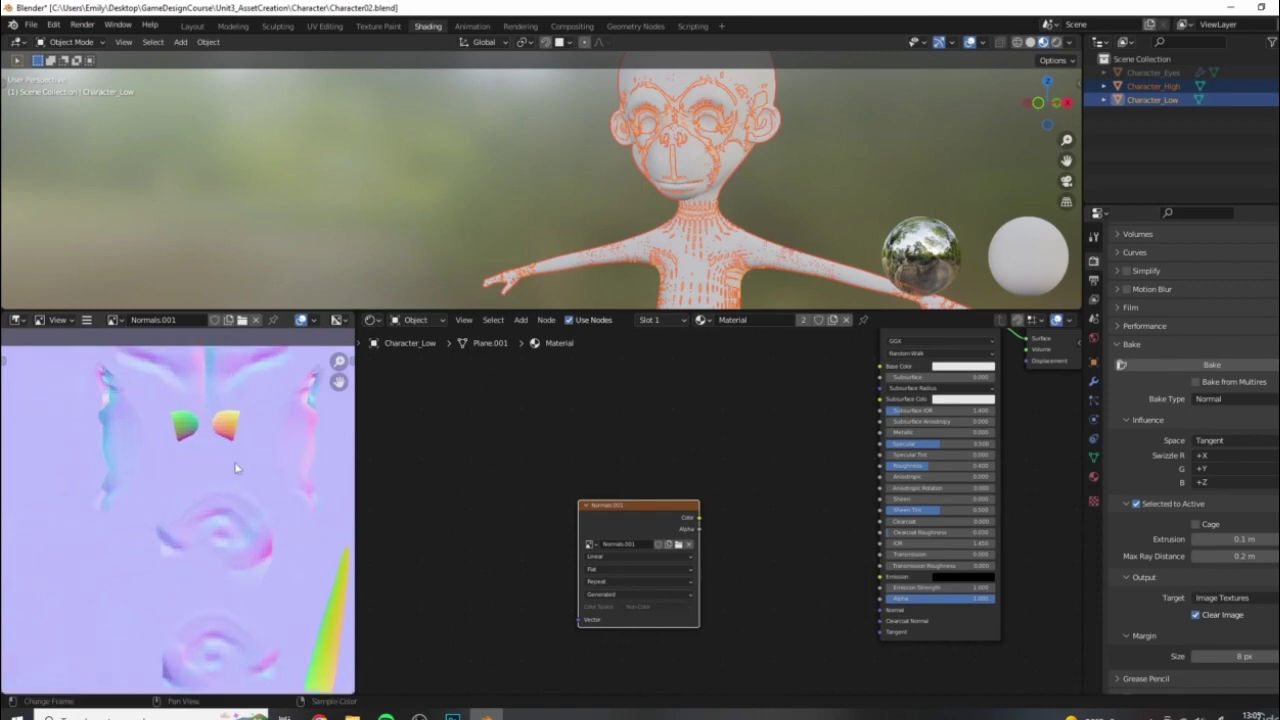
scroll(237, 467, down, 3)
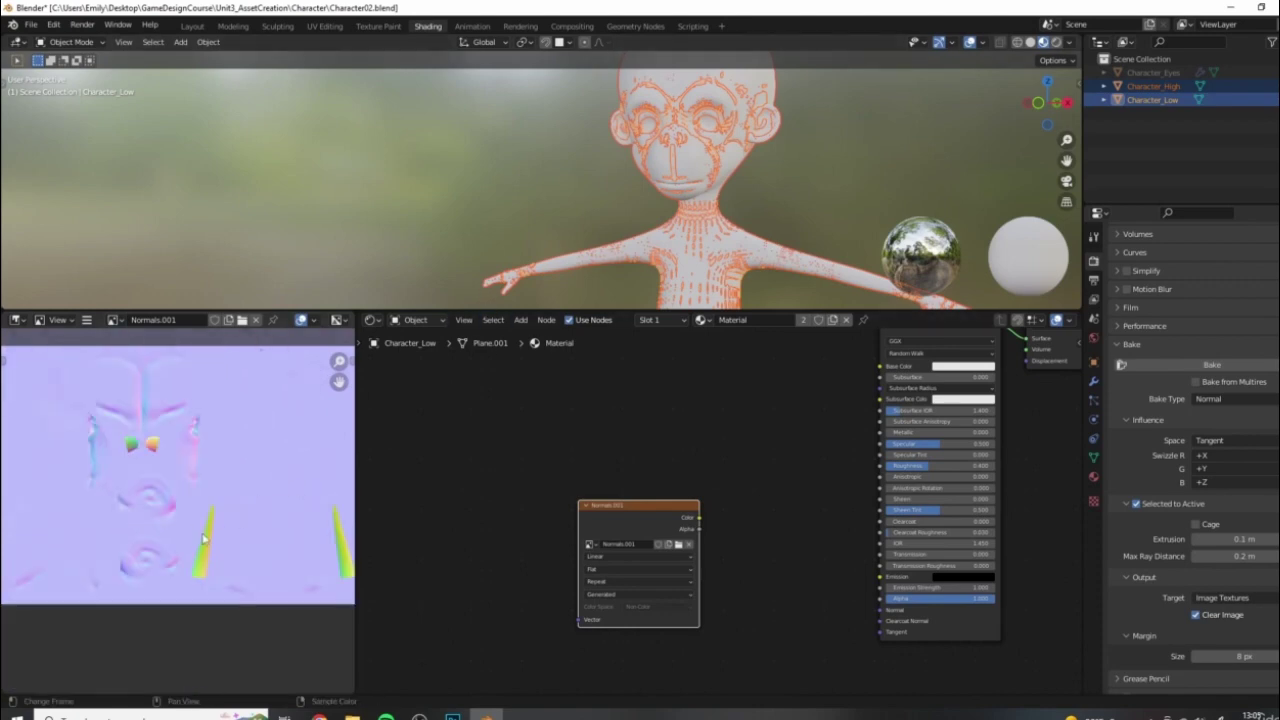
scroll(205, 538, up, 3)
middle_drag(205, 419, 229, 585)
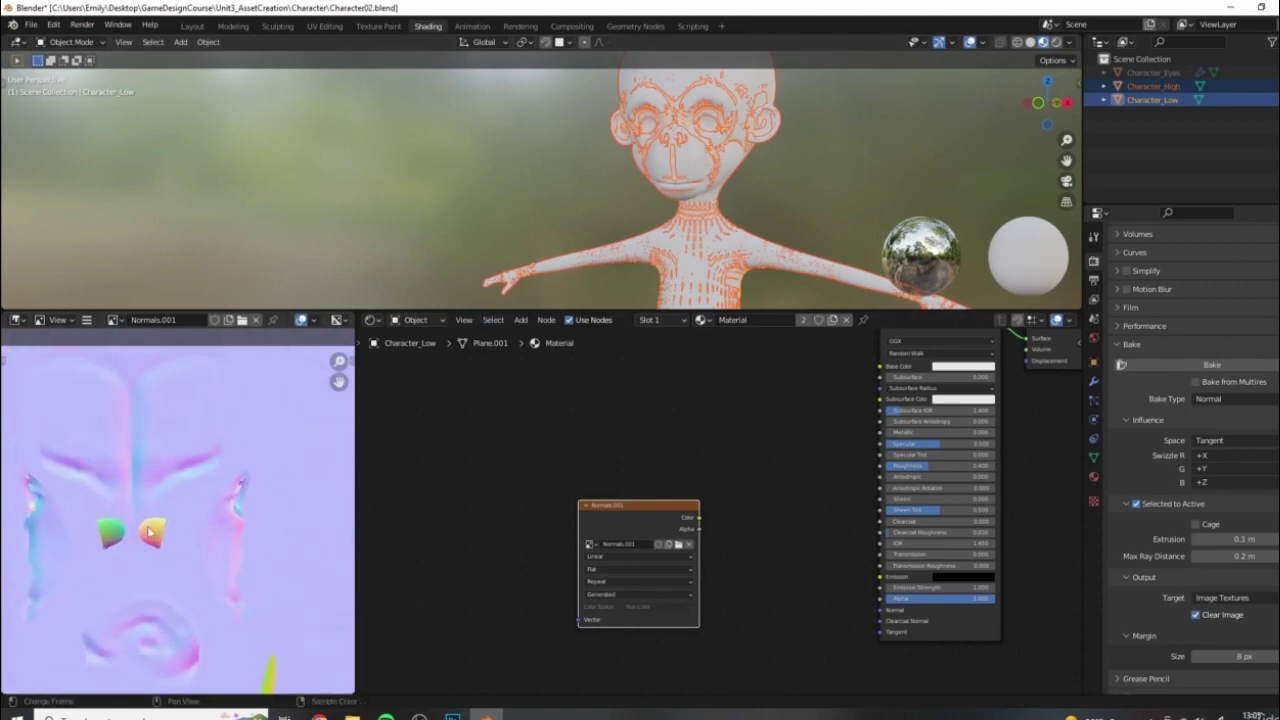
Enlarge the 3D viewport, select only Character_Low, and move its Normals.001 node farther from the Principled BSDF node
drag(540, 310, 540, 496)
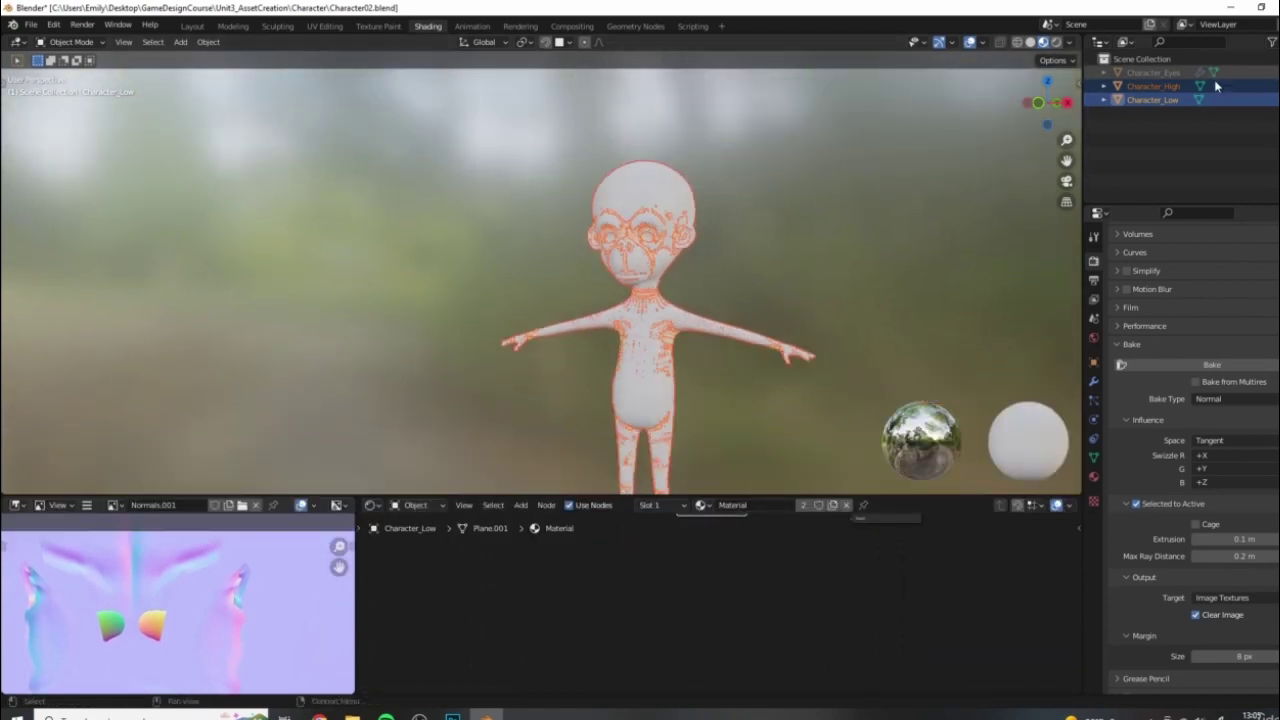
click(657, 334)
scroll(771, 597, up, 8)
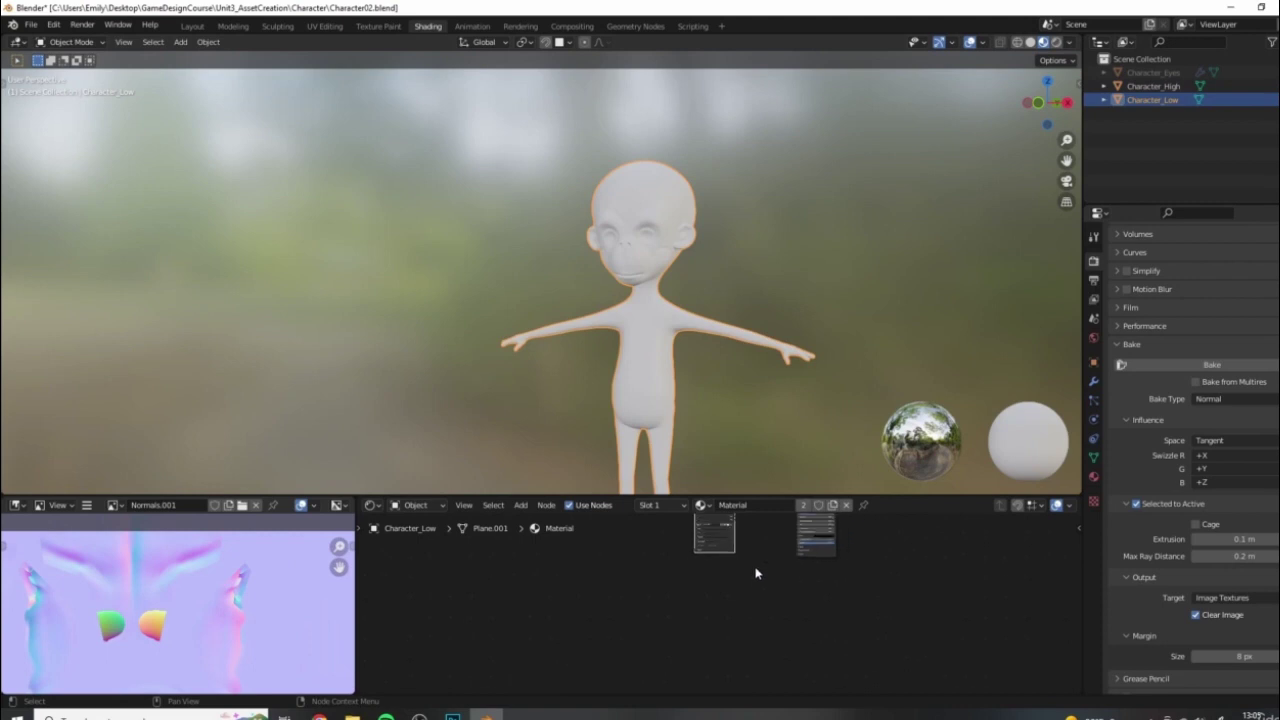
scroll(701, 578, up, 3)
middle_drag(701, 578, 819, 586)
drag(734, 563, 659, 569)
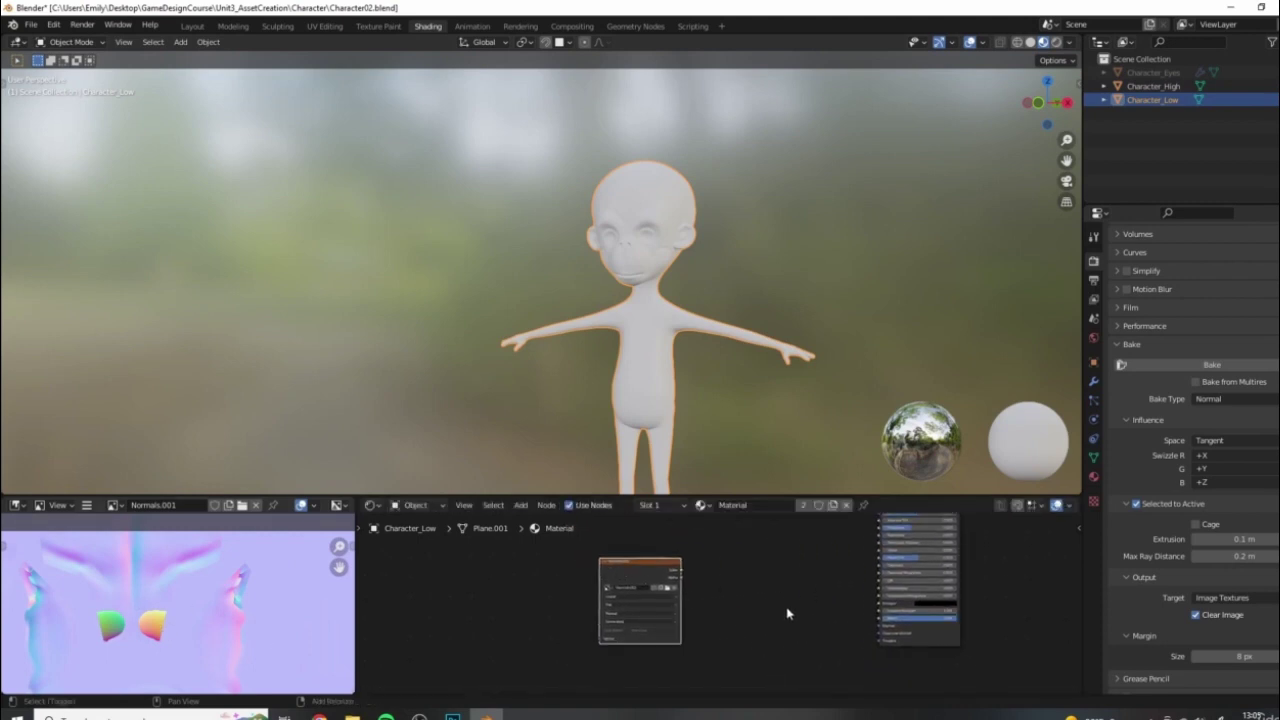
Add a Normal Map node and connect the Normals.001 Color through it to the Principled BSDF Normal input
key(shift+a)
mouse_move(781, 613)
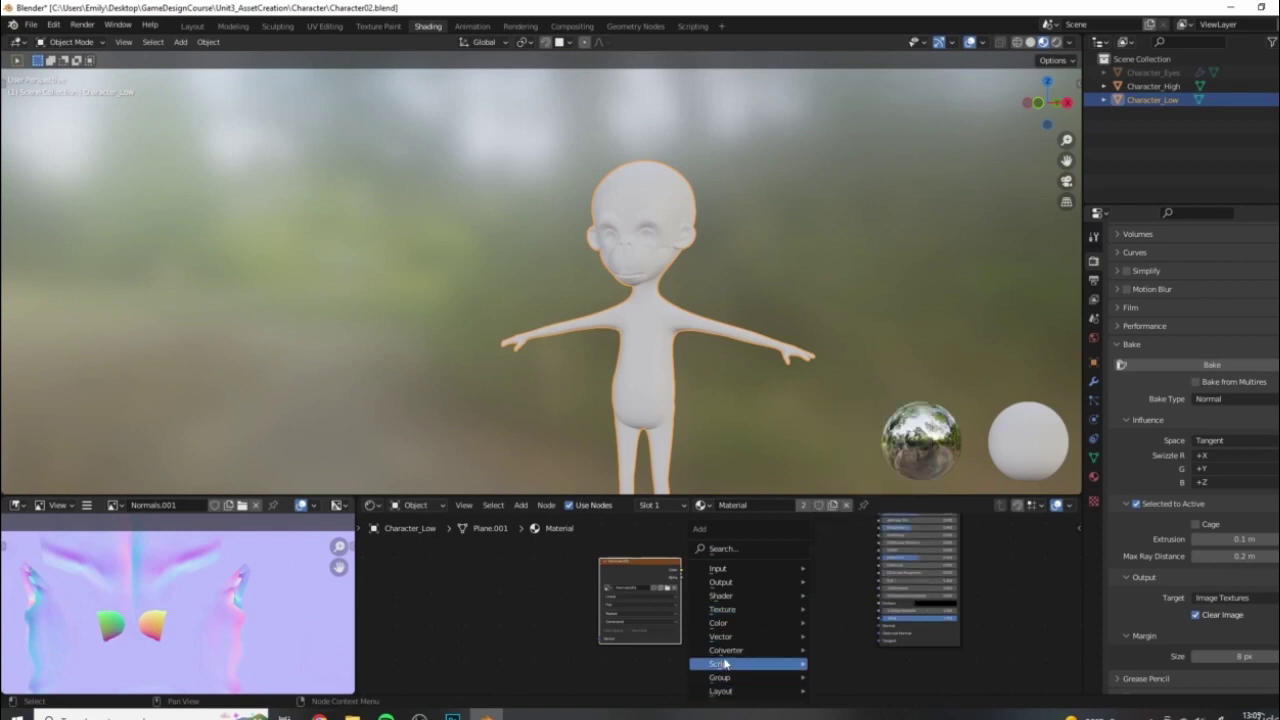
mouse_move(731, 641)
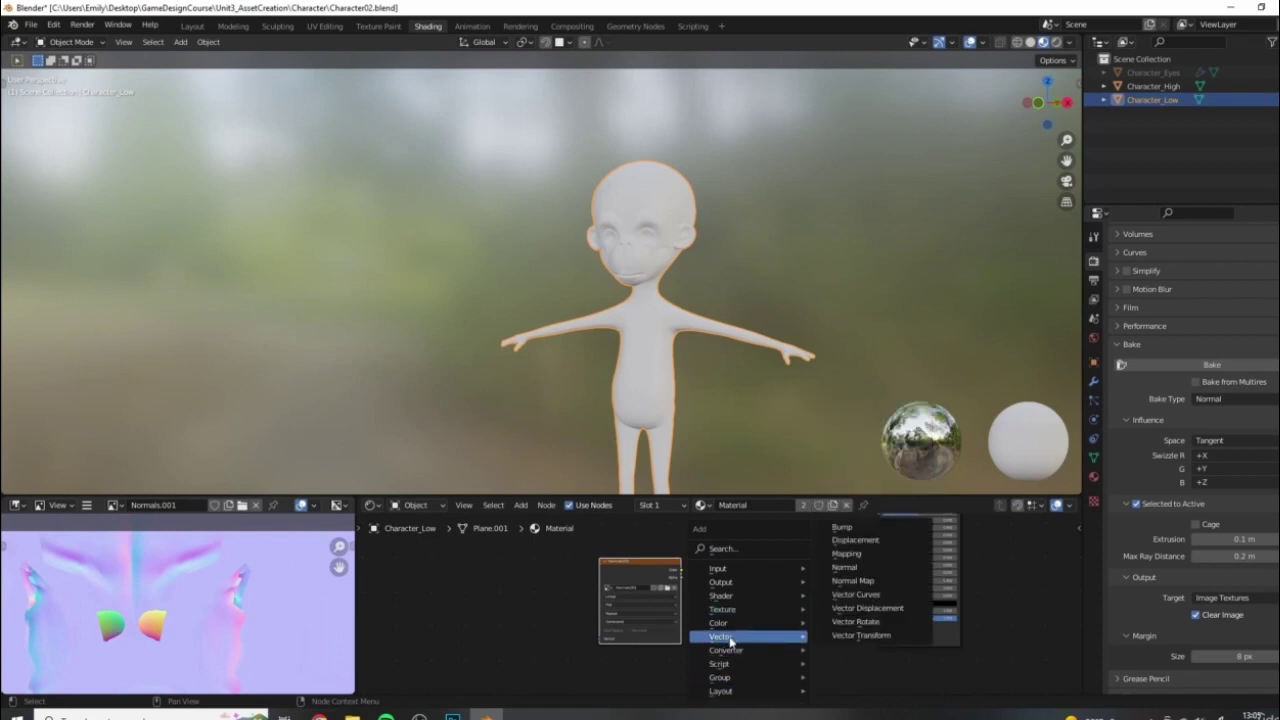
click(852, 580)
click(764, 562)
scroll(690, 590, up, 3)
drag(665, 557, 757, 637)
drag(826, 592, 938, 633)
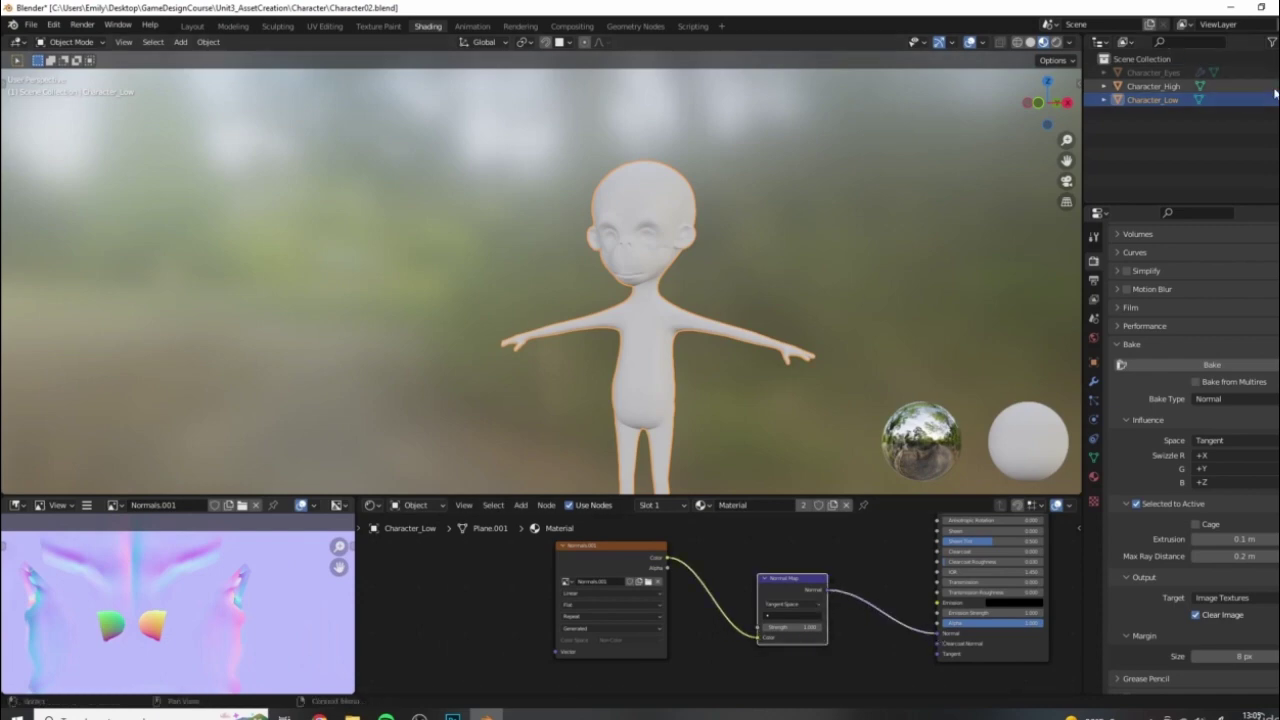
Hide Character_High and view the face of Character_Low up close in the Layout workspace
click(192, 26)
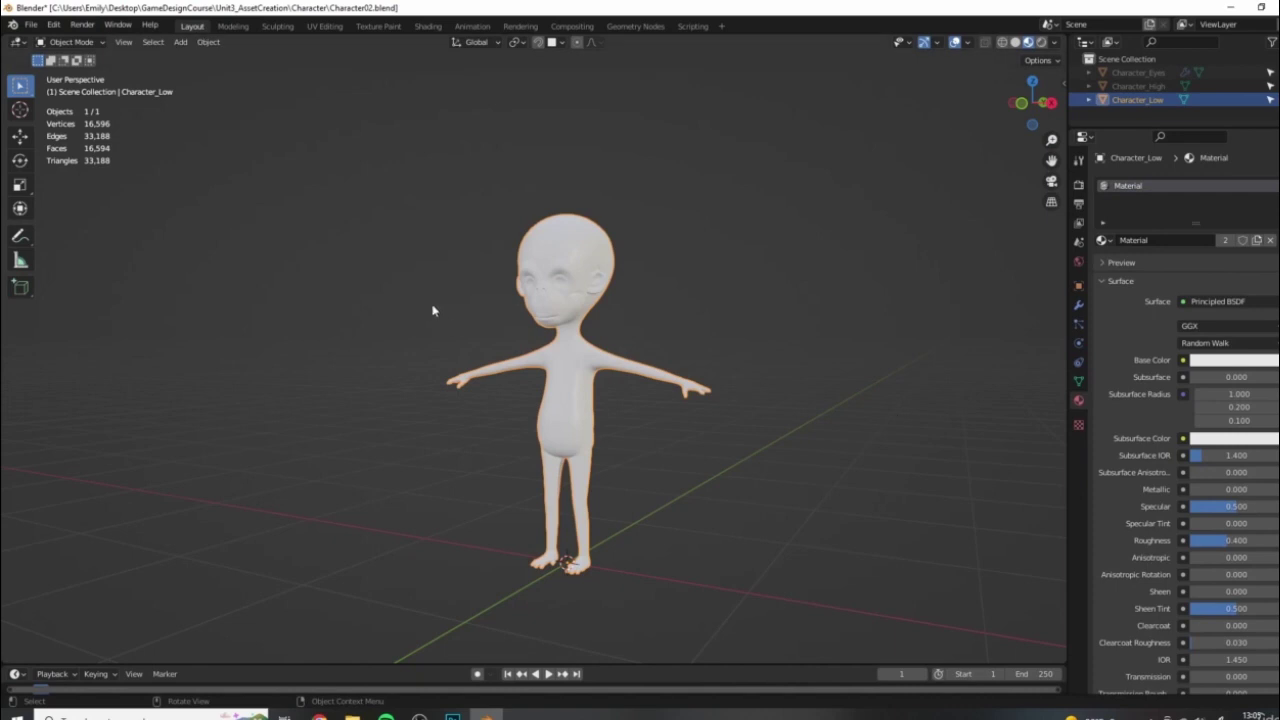
scroll(432, 310, up, 5)
middle_drag(514, 274, 443, 243)
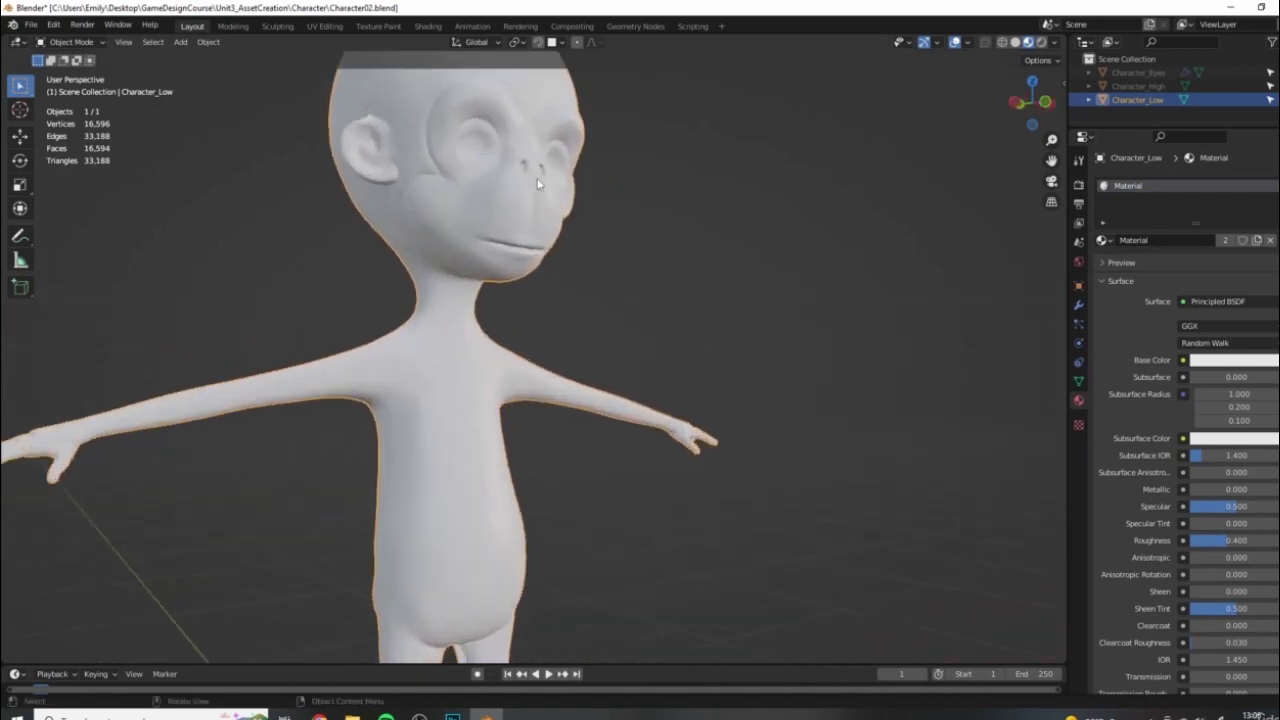
shift+middle_drag(537, 183, 628, 240)
middle_drag(616, 319, 635, 275)
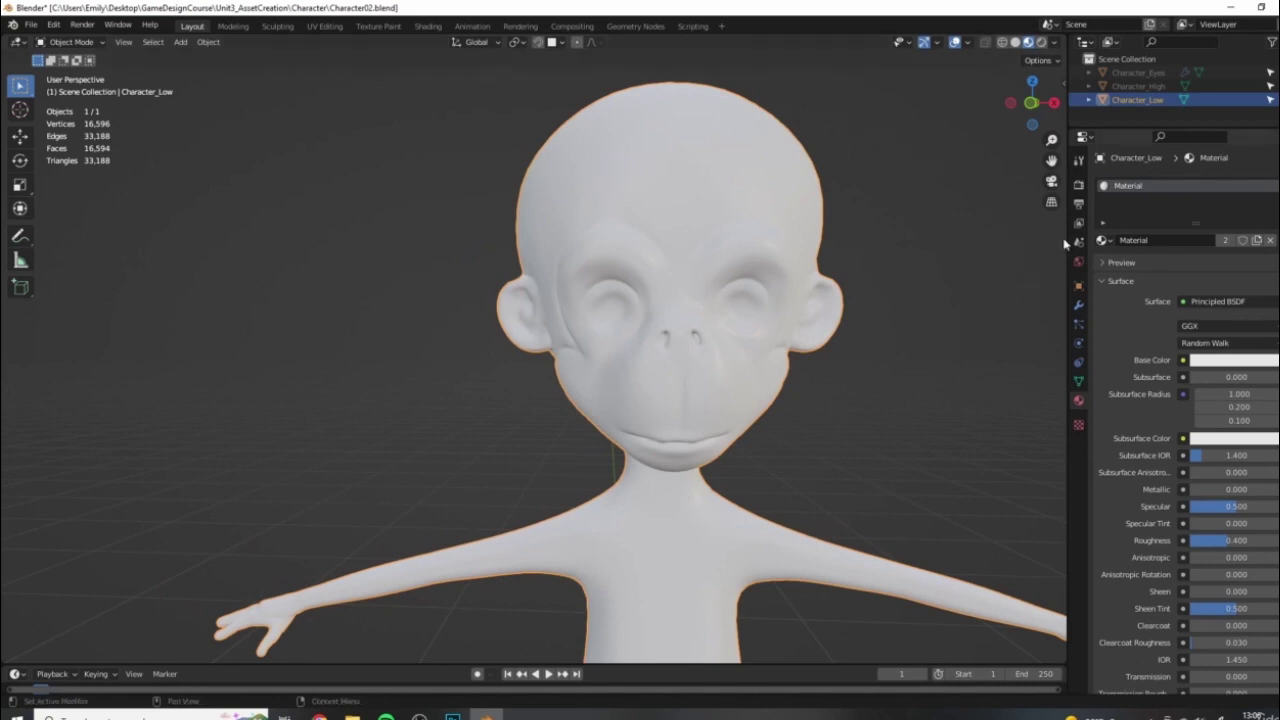
Darken the character material's Base Color by setting its HSV Value to 0.4
click(1217, 360)
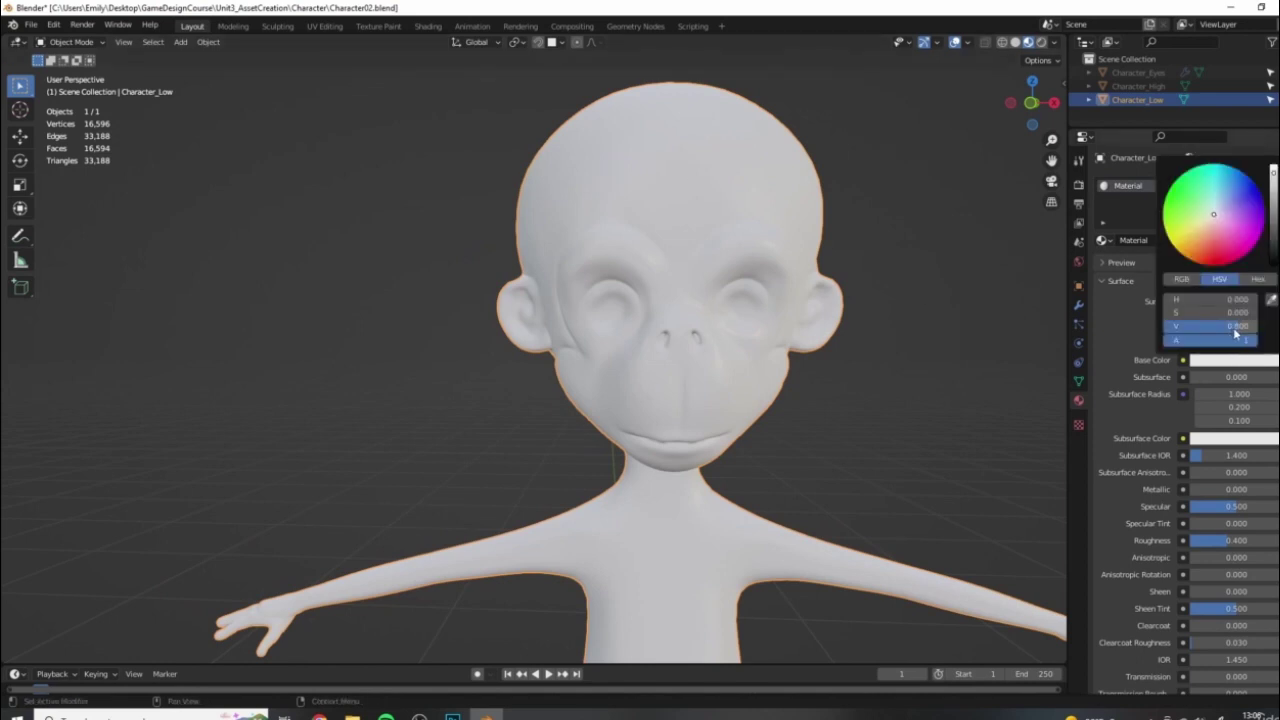
double_click(1233, 327)
key(Return)
click(1234, 325)
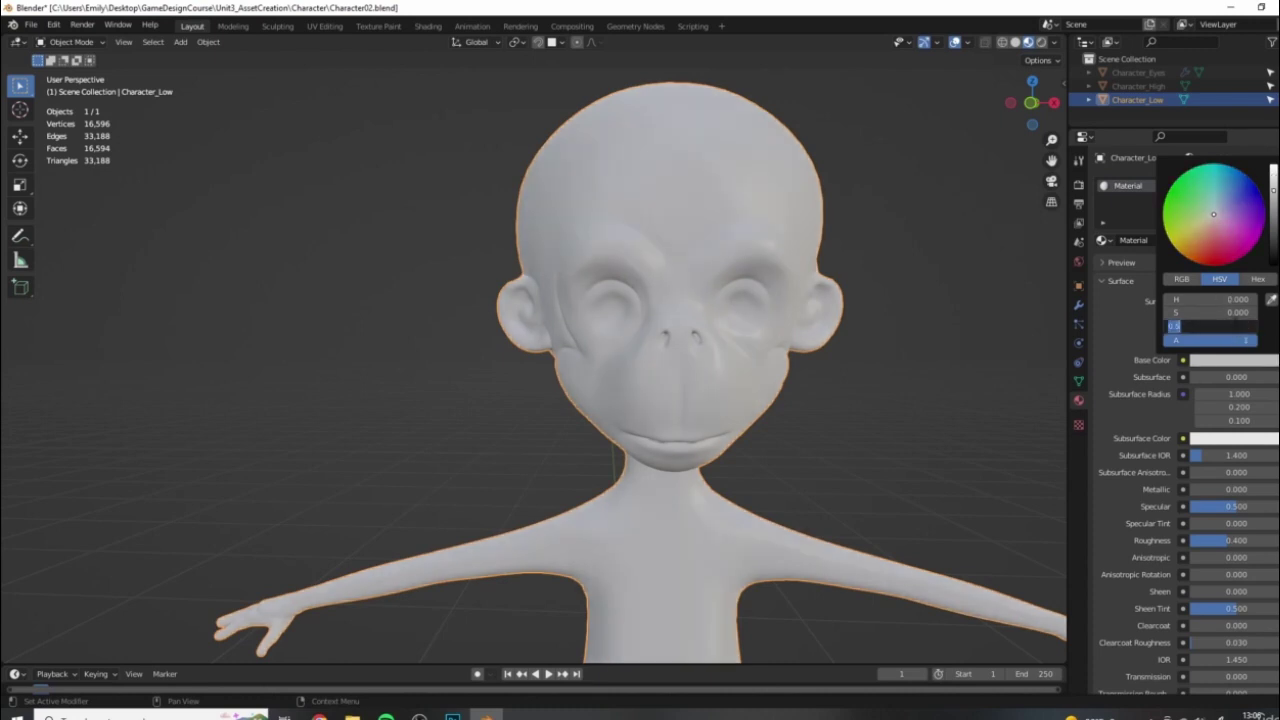
text(0.4)
key(Return)
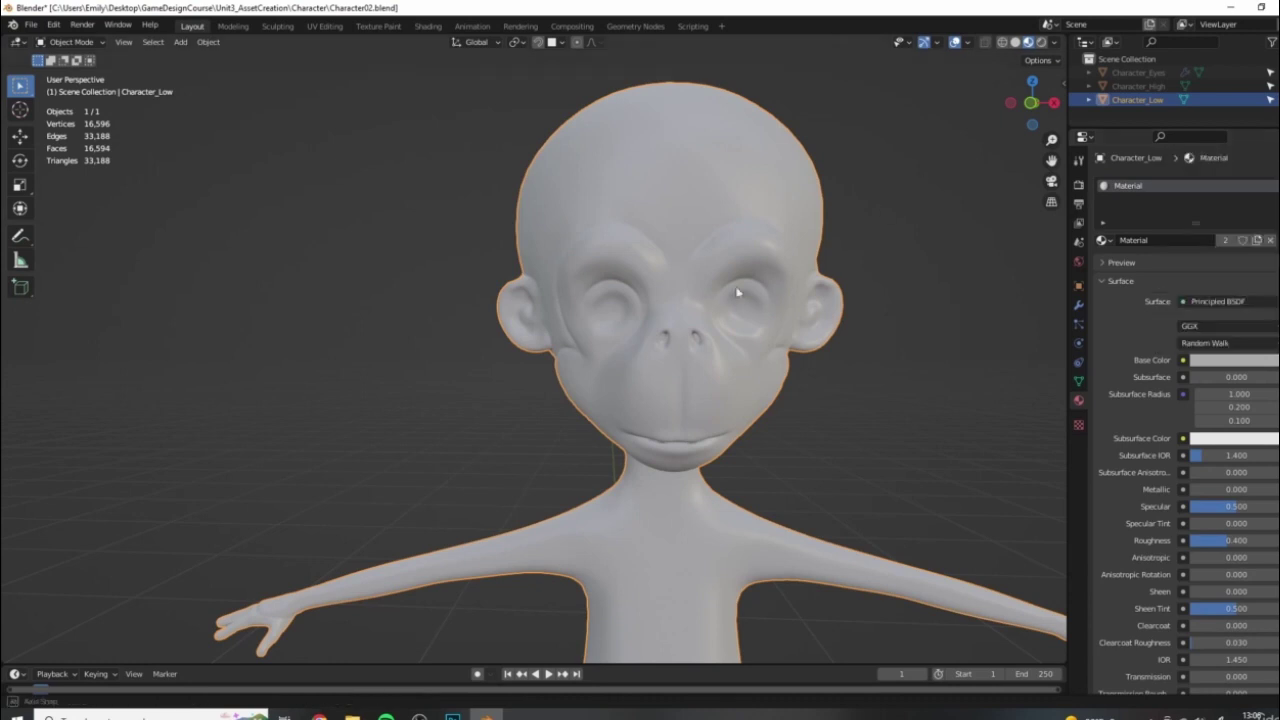
Inspect the baked detail on the head of Character_Low, especially the eye sockets and nostrils
middle_drag(737, 290, 807, 291)
middle_drag(561, 313, 495, 298)
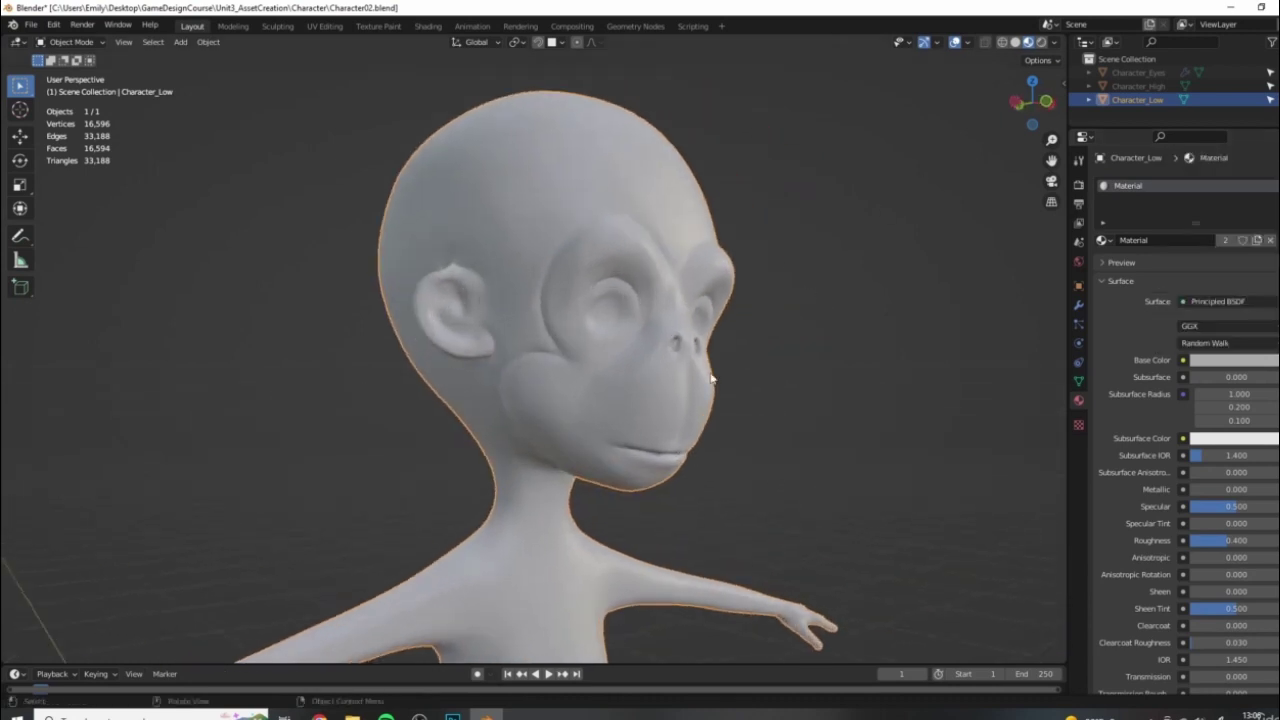
mouse_move(711, 378)
middle_down()
mouse_move(628, 385)
mouse_move(706, 357)
middle_up()
scroll(743, 291, up, 5)
shift+middle_drag(800, 282, 873, 285)
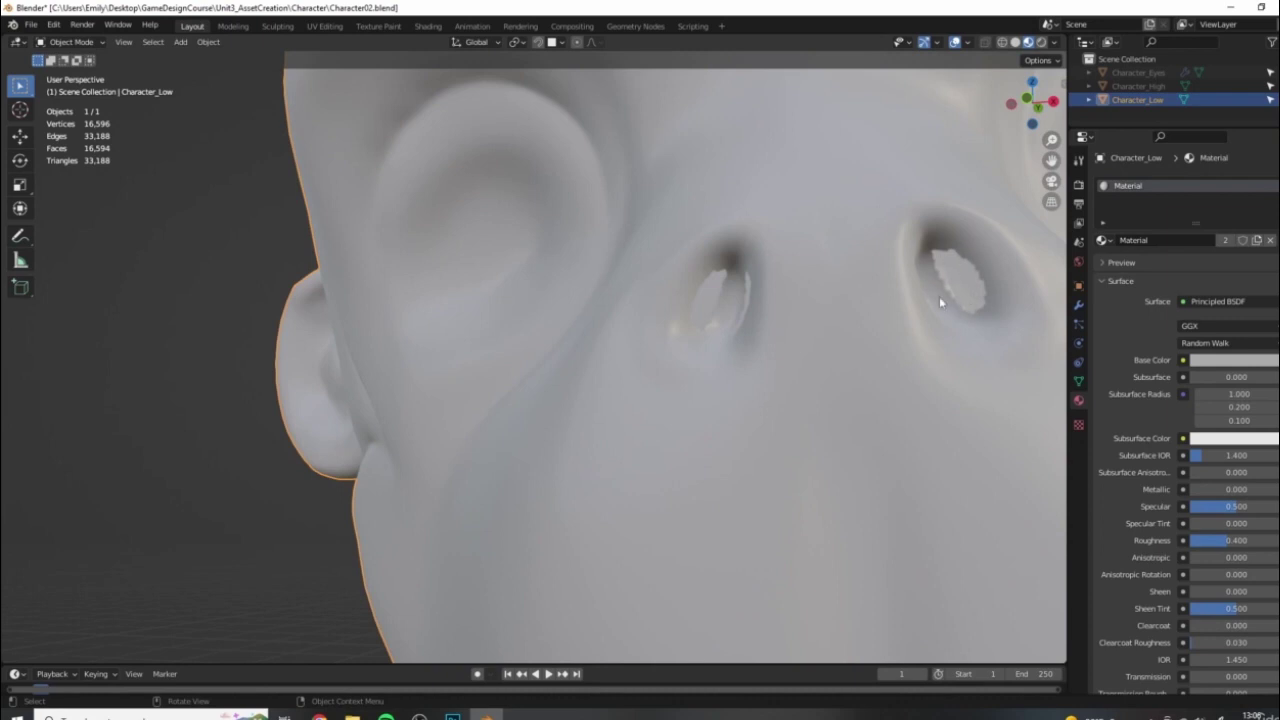
scroll(932, 316, down, 2)
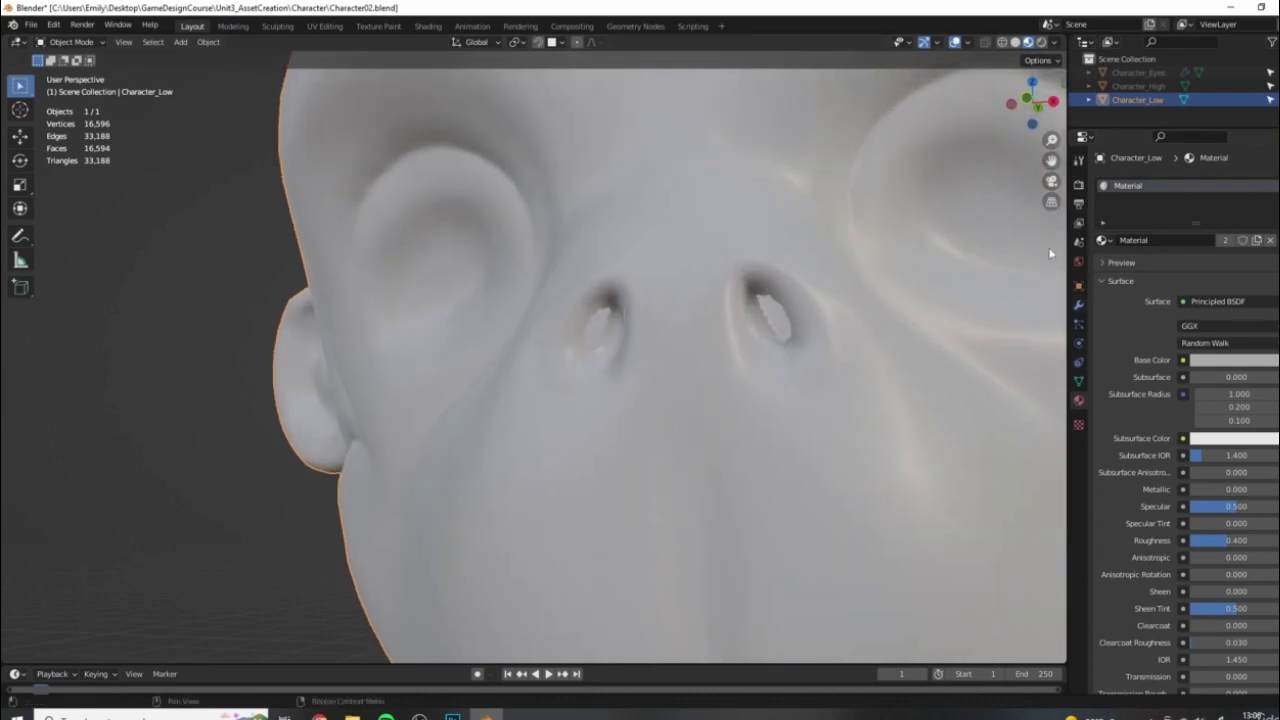
scroll(714, 424, down, 9)
Examine the baked shading on the torso, belly and inner legs of Character_Low from several angles
shift+middle_drag(630, 480, 680, 360)
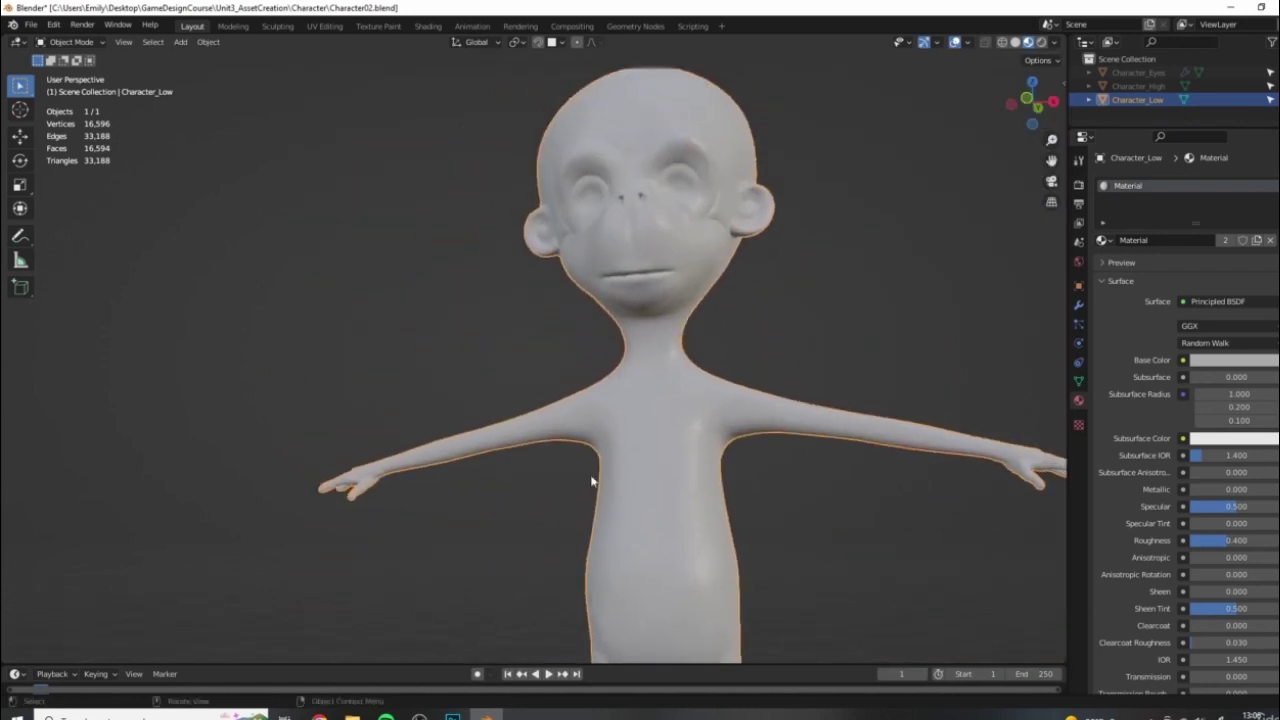
shift+middle_drag(591, 481, 586, 306)
shift+middle_drag(700, 236, 666, 186)
shift+middle_drag(750, 530, 709, 234)
middle_drag(830, 408, 660, 410)
scroll(604, 479, up, 3)
shift+middle_drag(604, 479, 669, 337)
shift+middle_drag(645, 185, 755, 330)
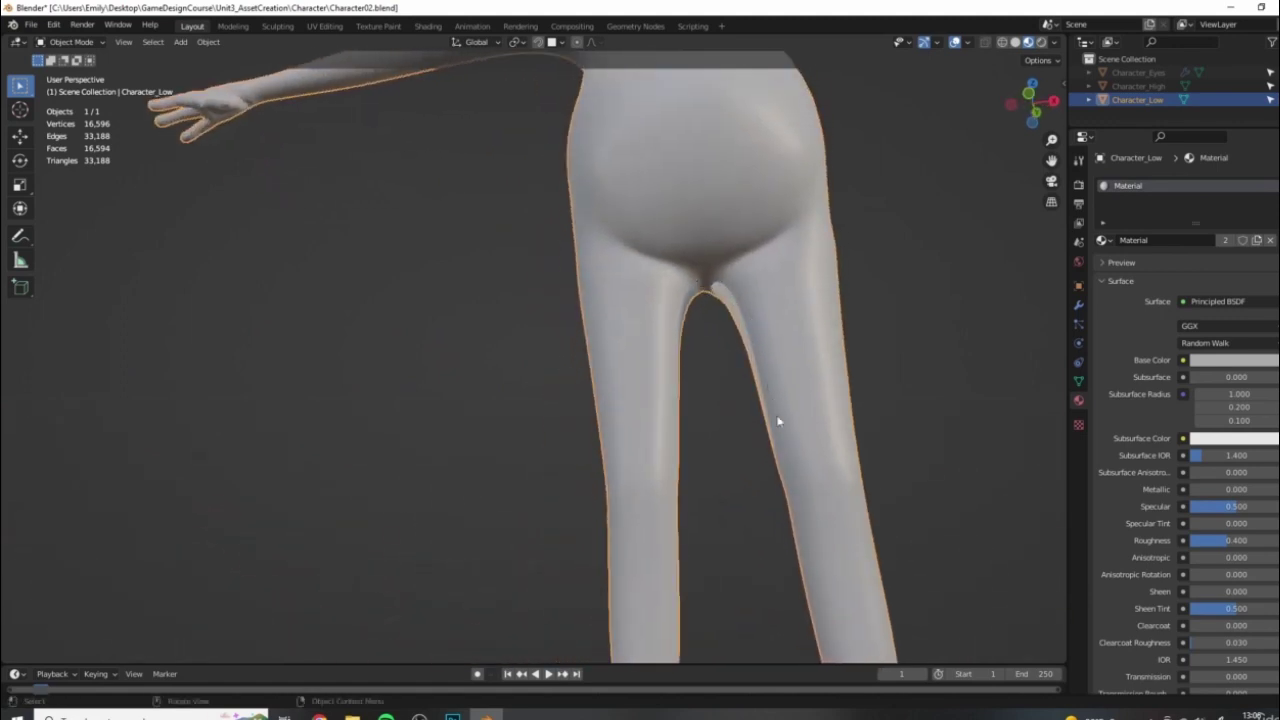
middle_drag(778, 421, 642, 418)
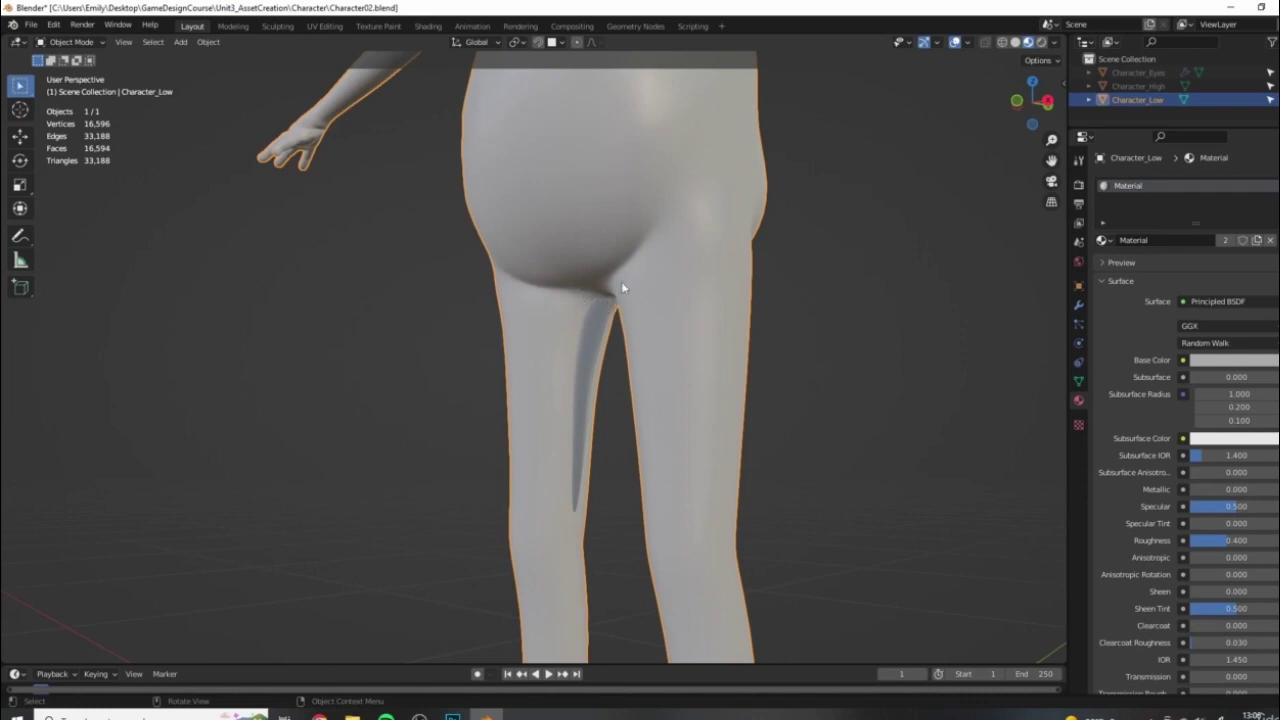
middle_drag(690, 444, 627, 339)
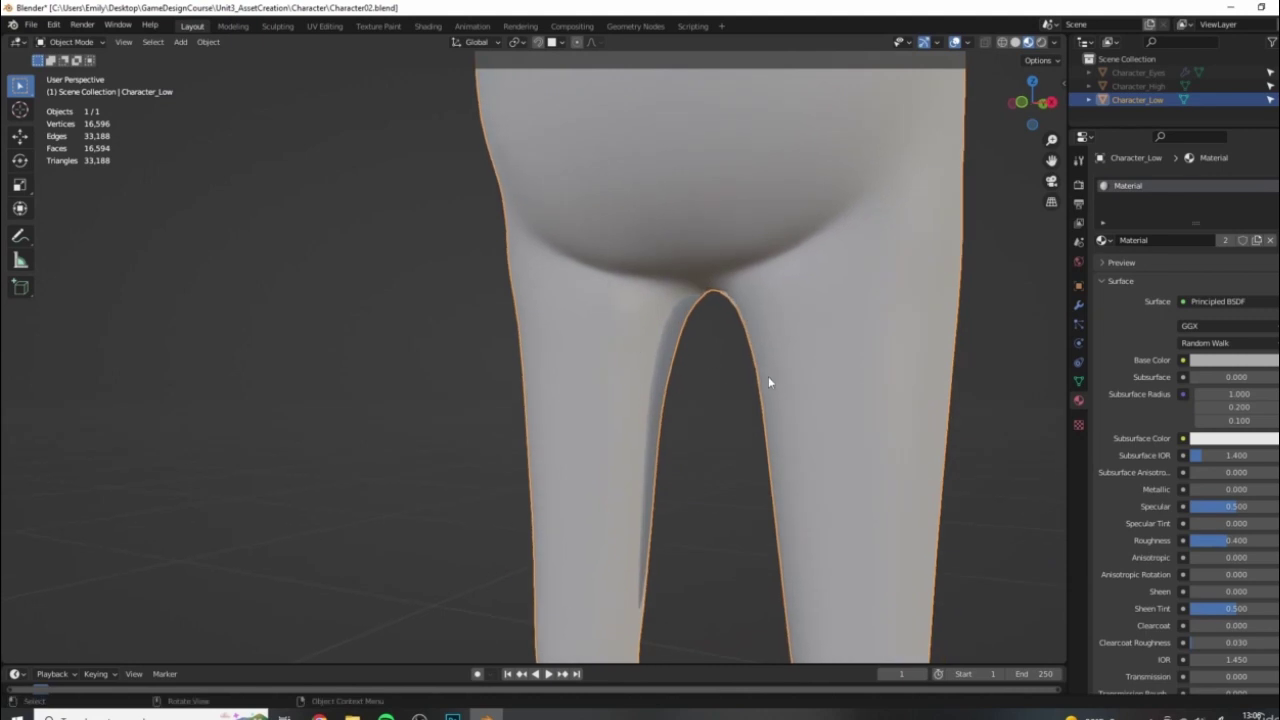
middle_drag(766, 380, 816, 376)
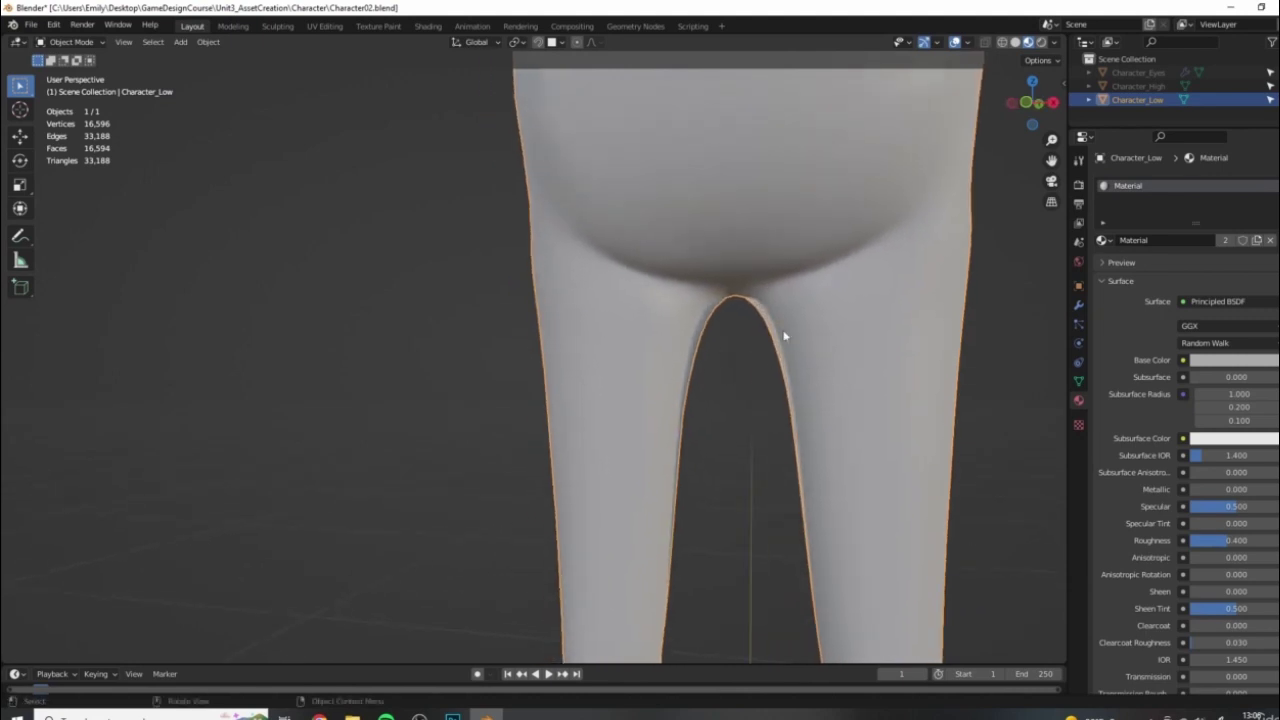
Review the whole Character_Low model from the front and side to judge the baked normals
scroll(784, 336, down, 8)
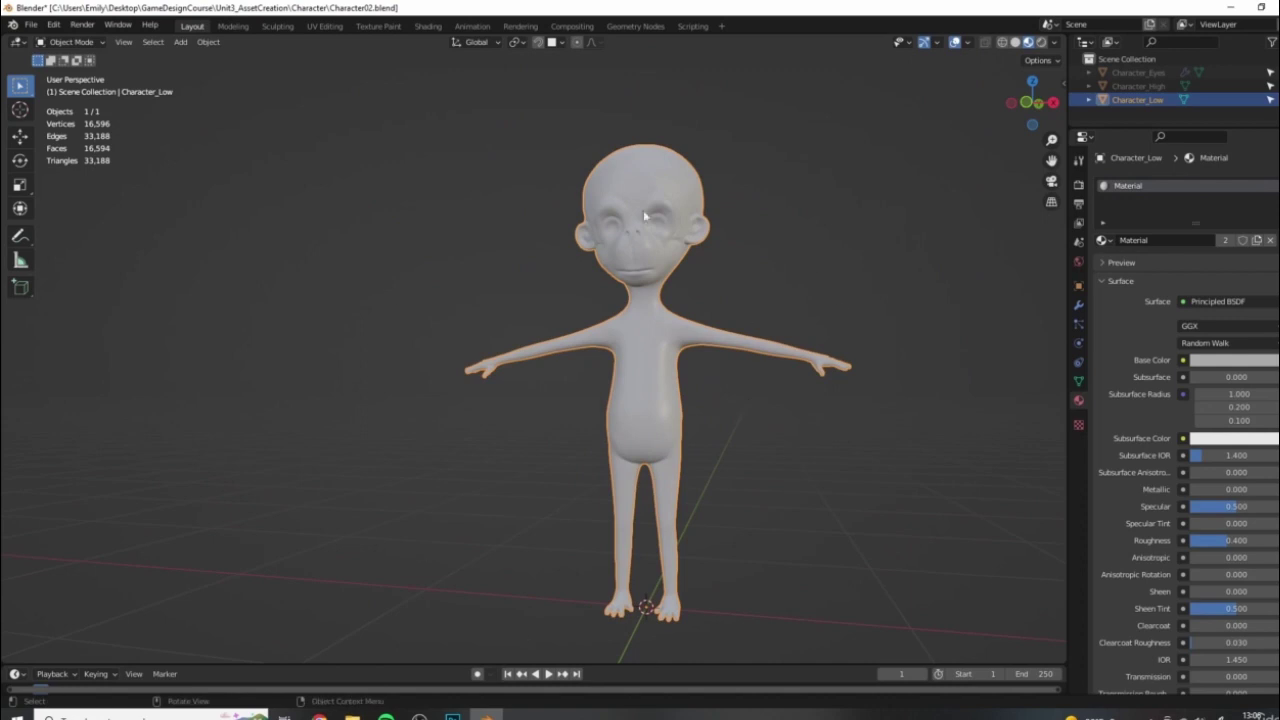
shift+middle_drag(704, 287, 673, 321)
scroll(576, 344, up, 1)
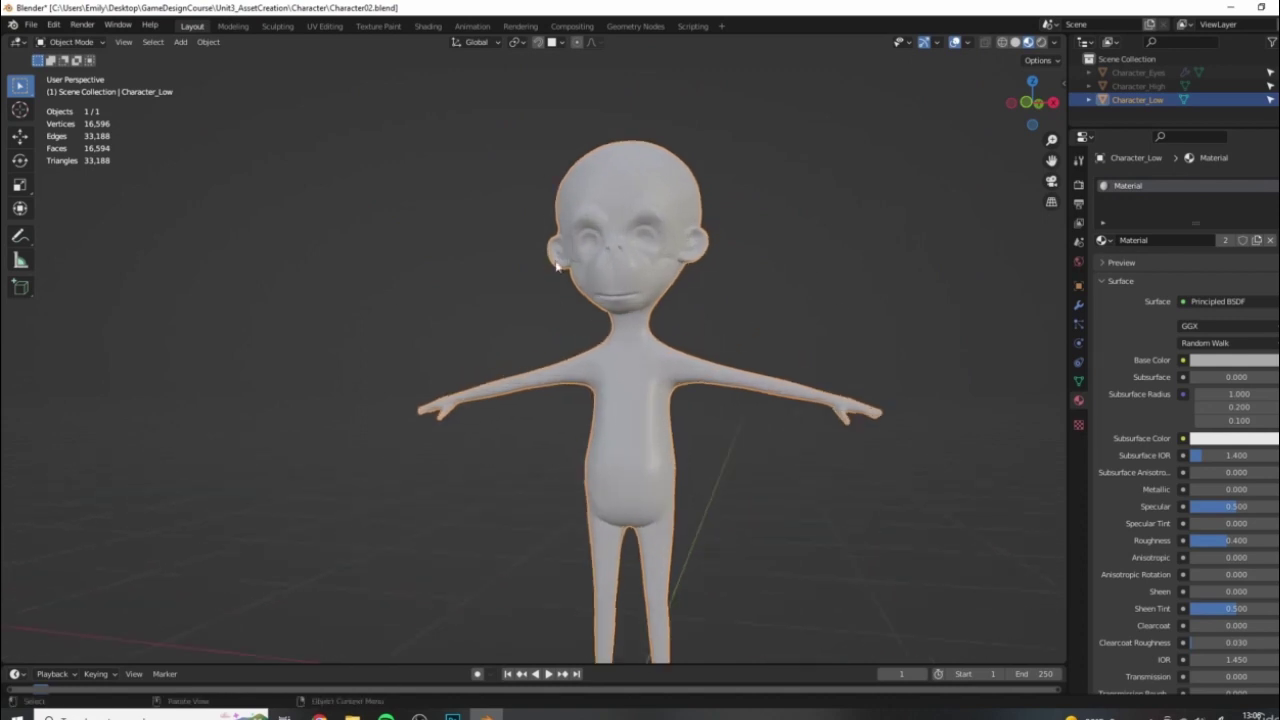
middle_drag(576, 344, 713, 305)
scroll(713, 305, up, 3)
scroll(740, 346, down, 4)
middle_drag(668, 400, 598, 429)
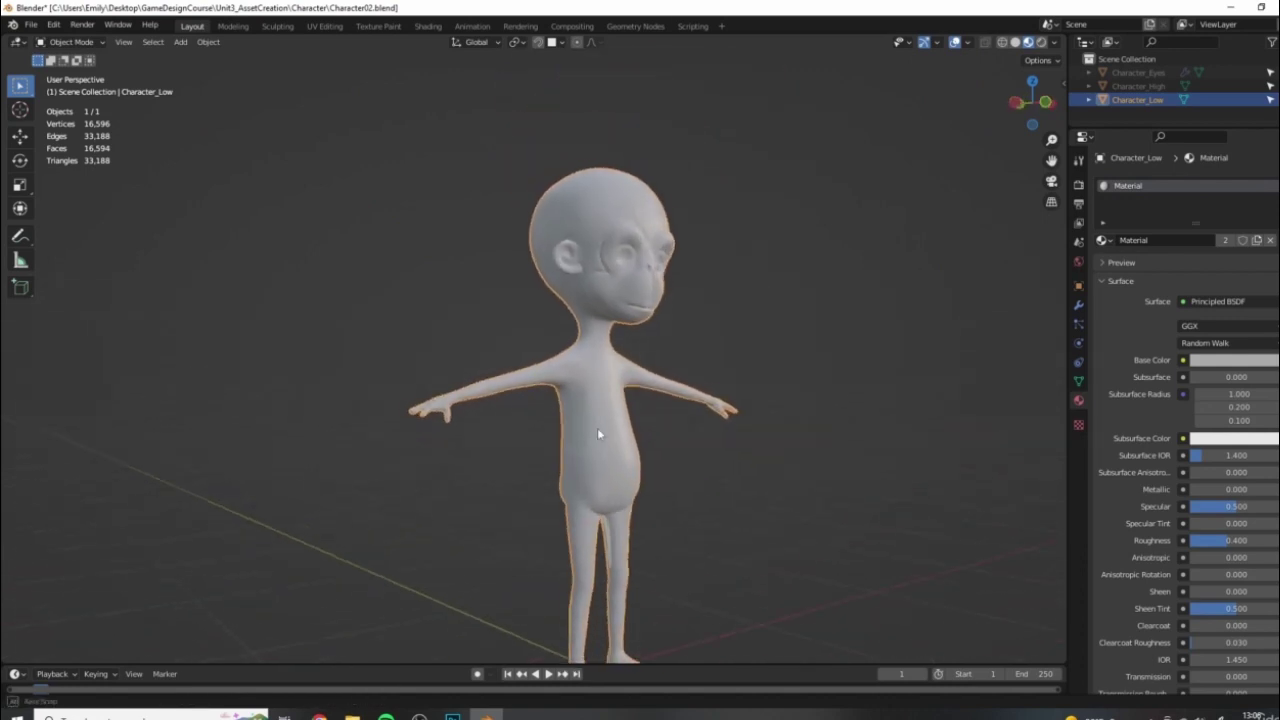
scroll(708, 446, up, 3)
scroll(708, 446, down, 4)
scroll(672, 425, up, 2)
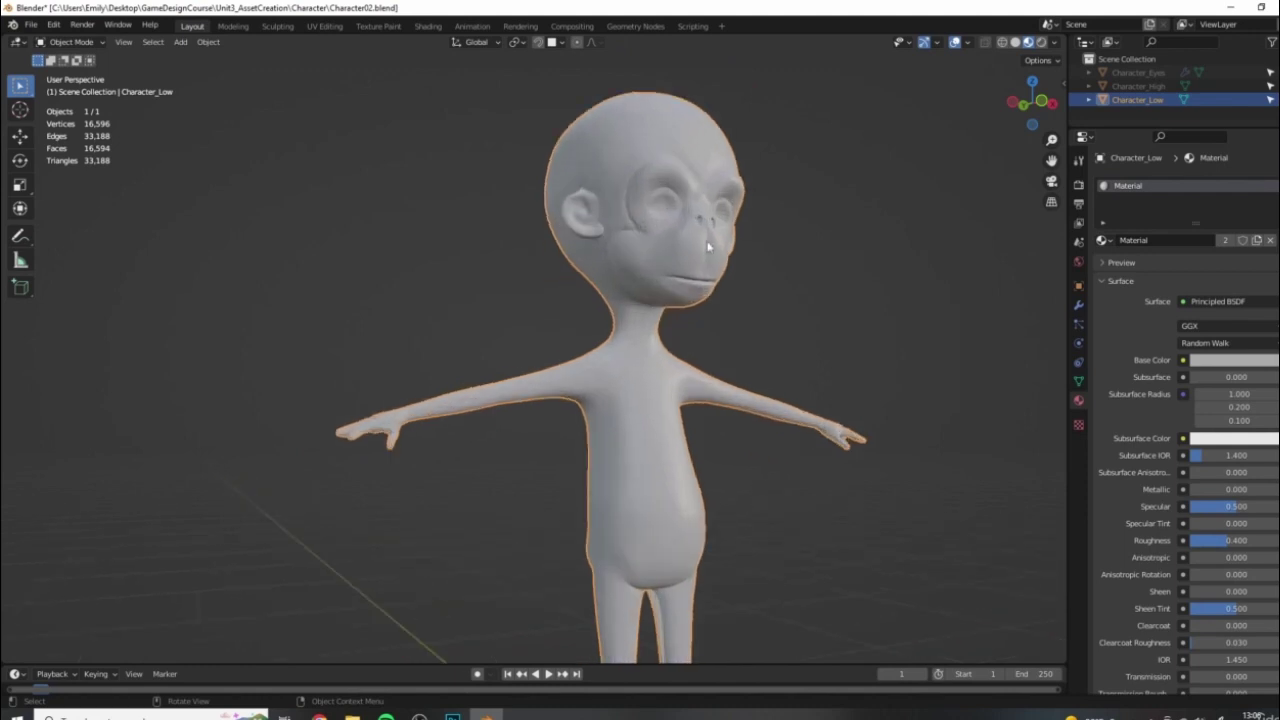
scroll(644, 457, down, 1)
middle_drag(651, 530, 407, 155)
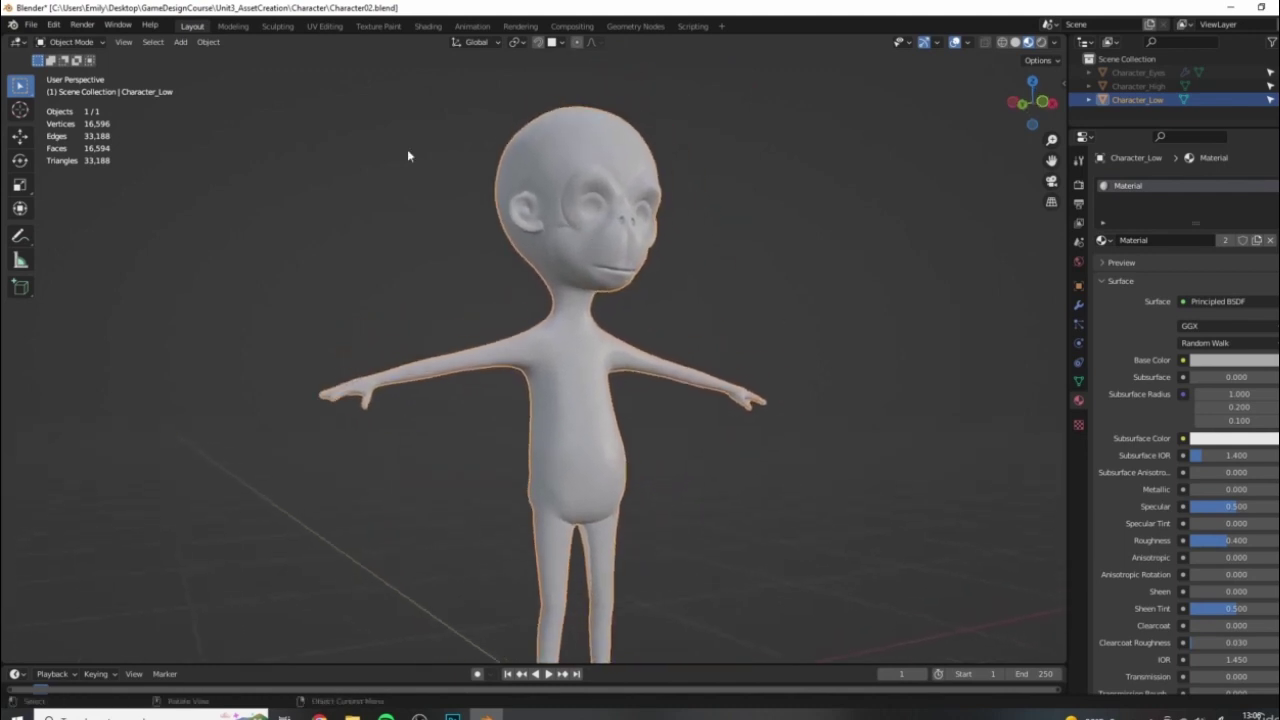
Return to the Shading workspace and set the bake's Max Ray Distance to 0.3 m
click(326, 27)
click(428, 27)
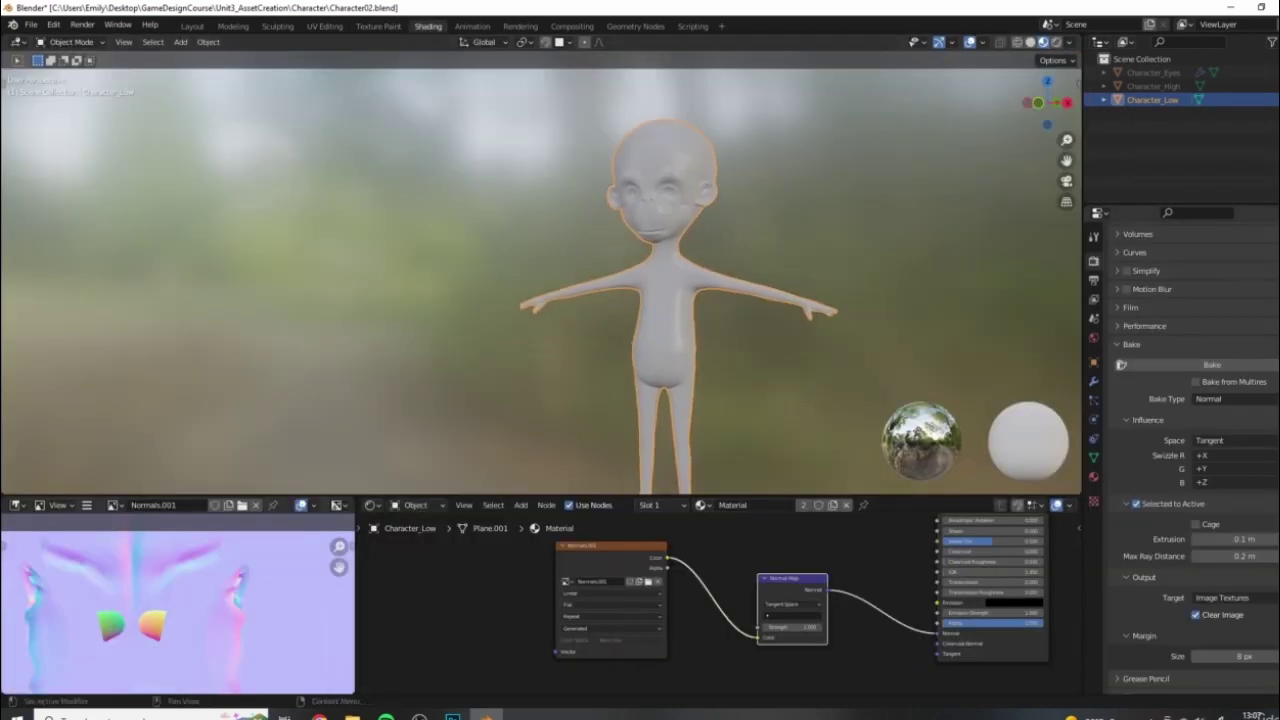
double_click(1232, 556)
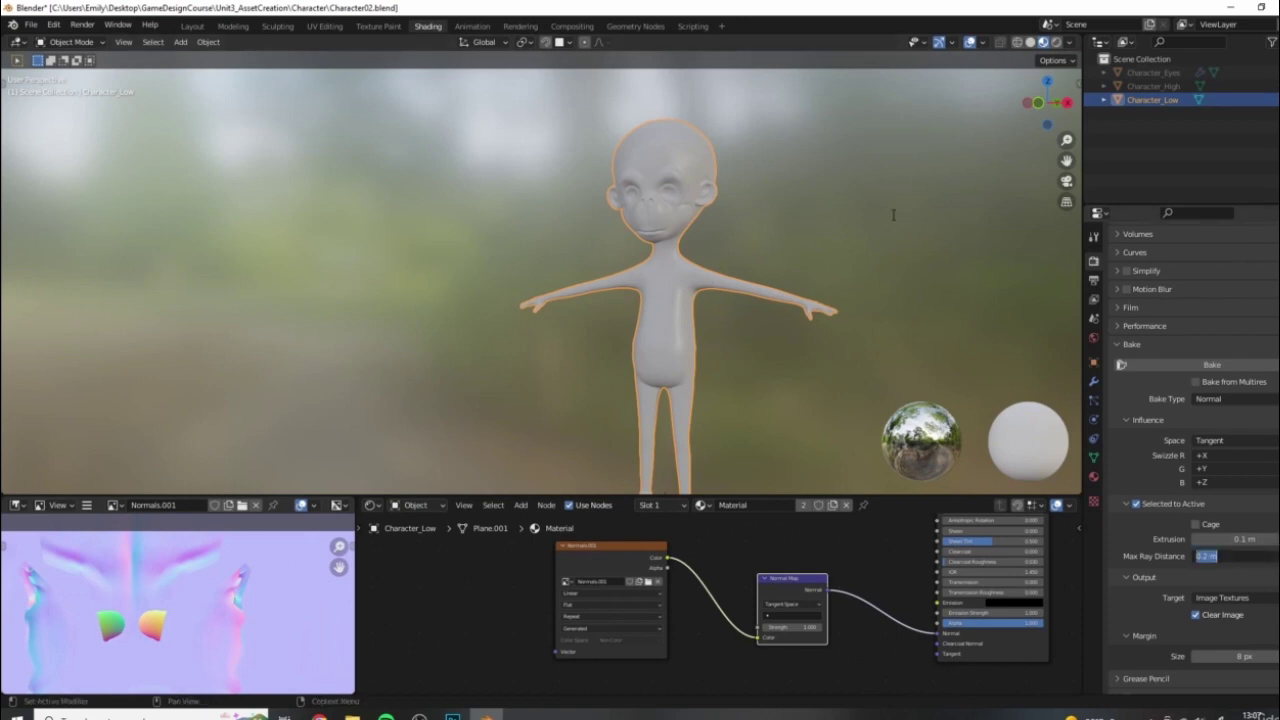
key(Return)
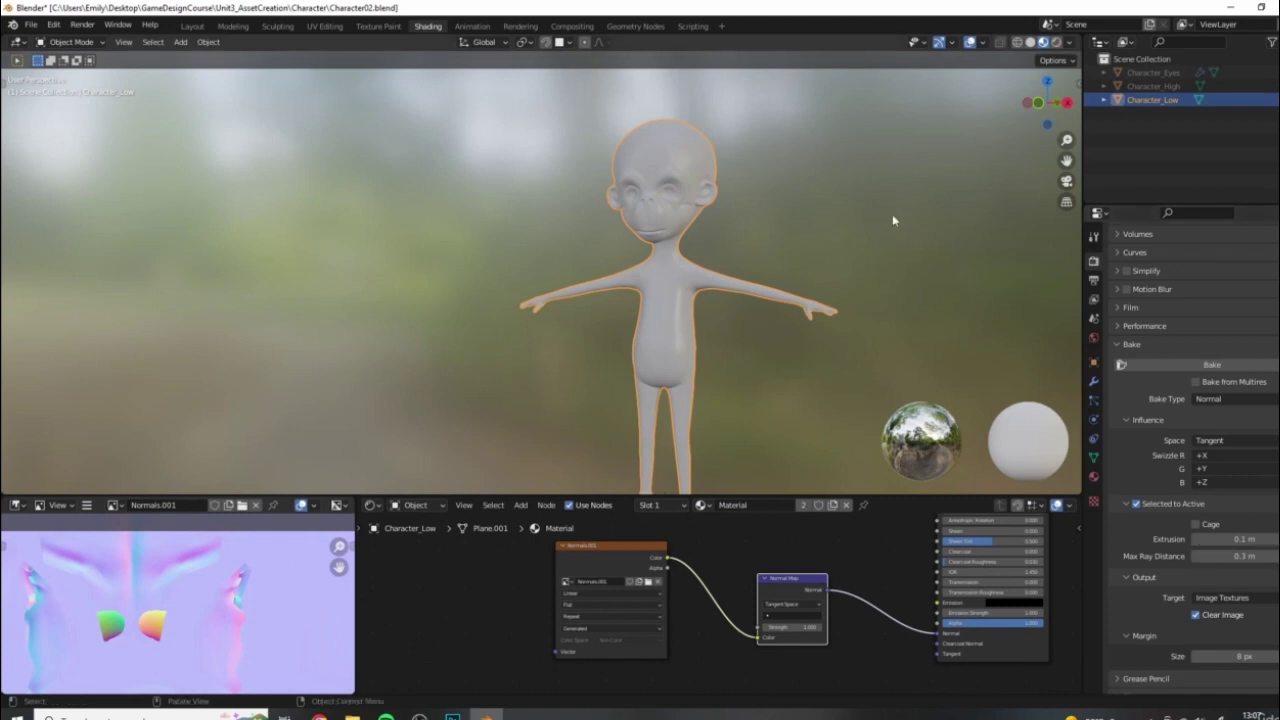
key(ctrl+c)
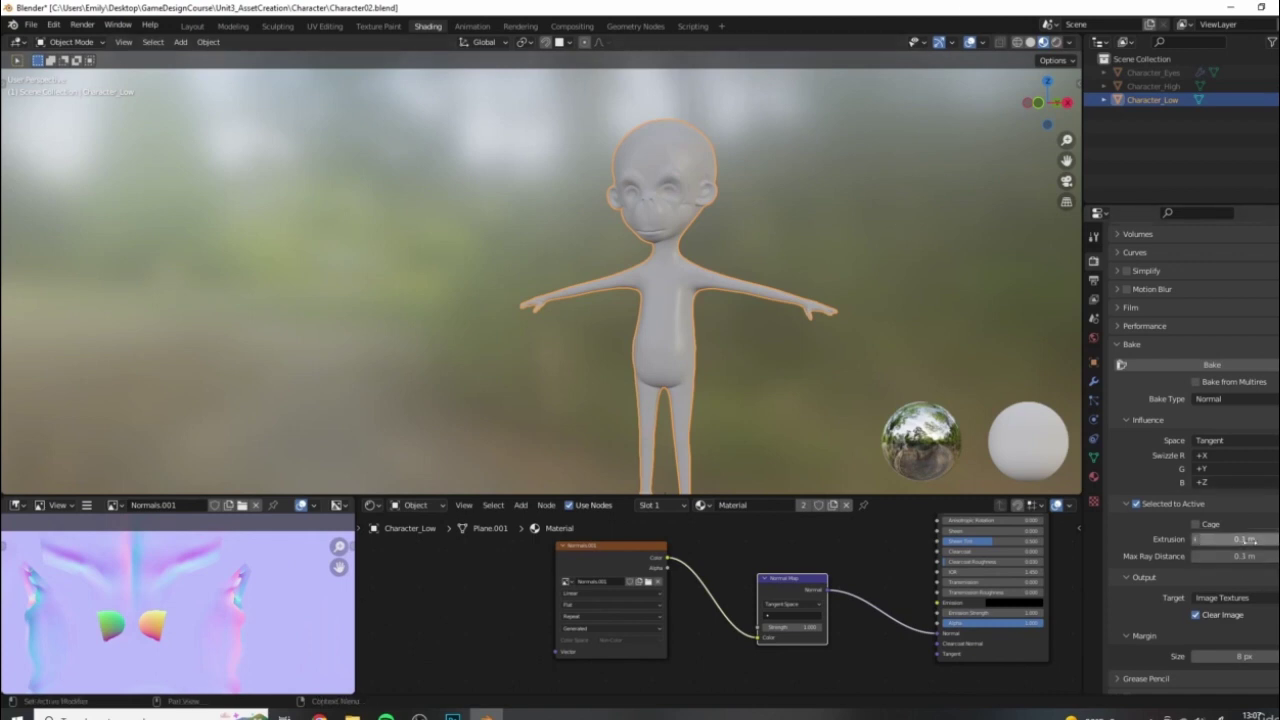
key(ctrl+v)
scroll(560, 305, up, 3)
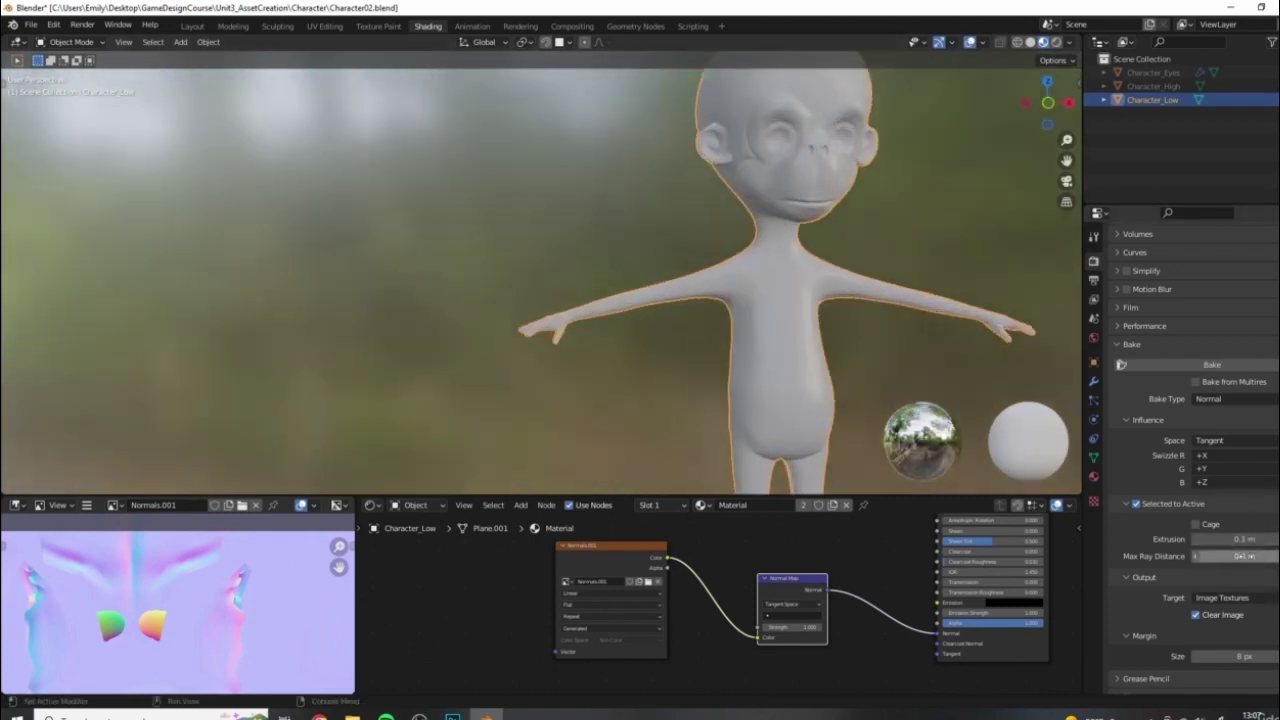
Disconnect the Normals.001 image texture from the Normal Map node and make the texture node active as the bake target
middle_drag(926, 566, 890, 608)
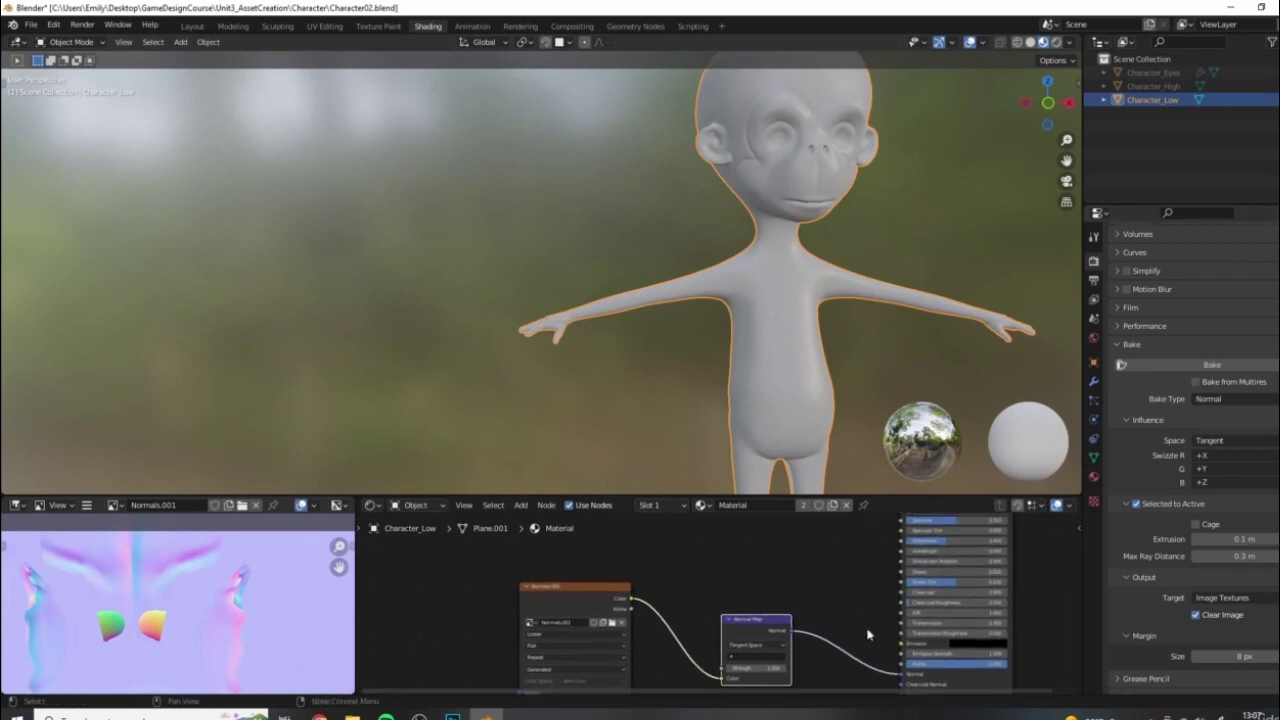
middle_drag(702, 583, 777, 575)
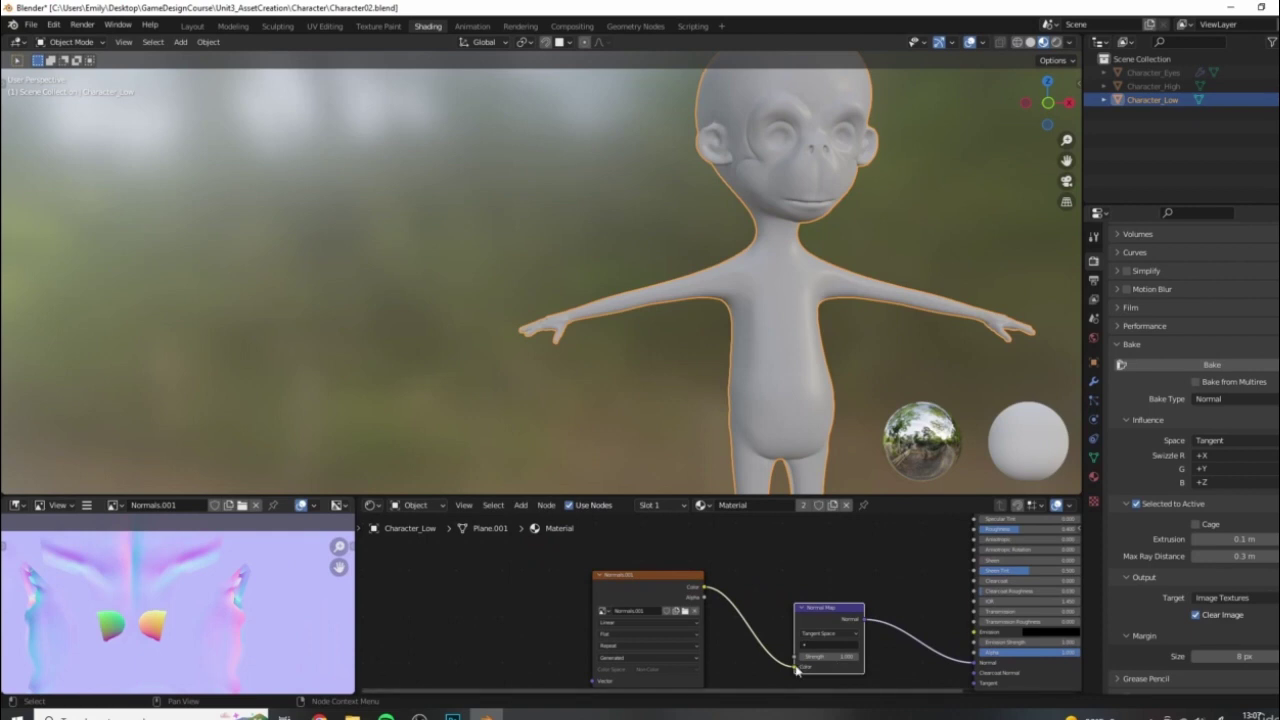
drag(796, 667, 735, 628)
click(642, 585)
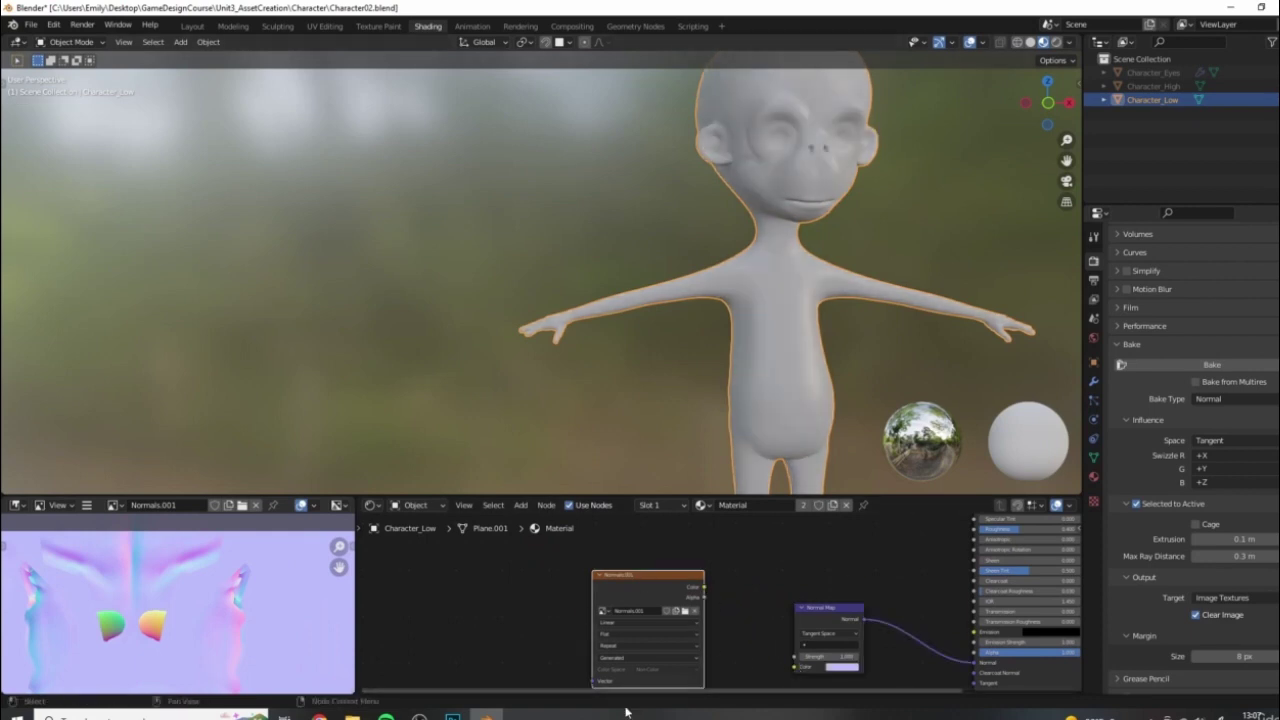
Unhide Character_High, select it with Character_Low as the active object, and bake the normal map again
click(1249, 86)
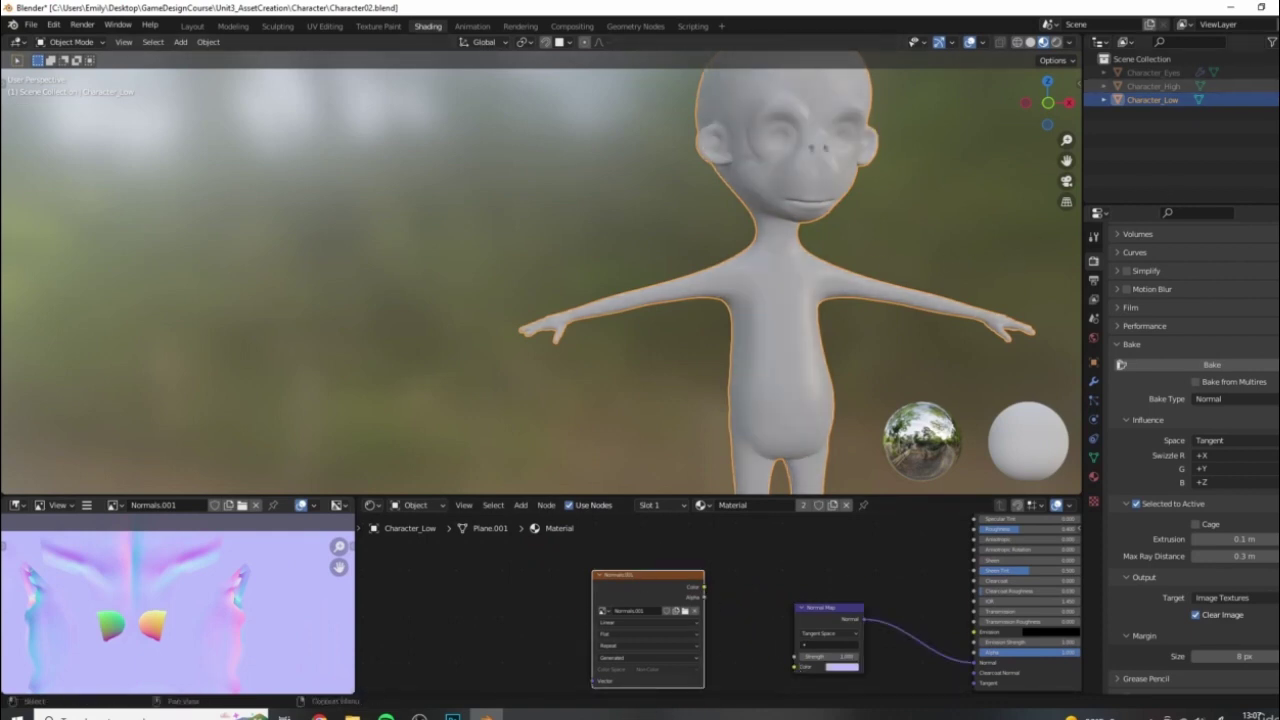
click(1146, 86)
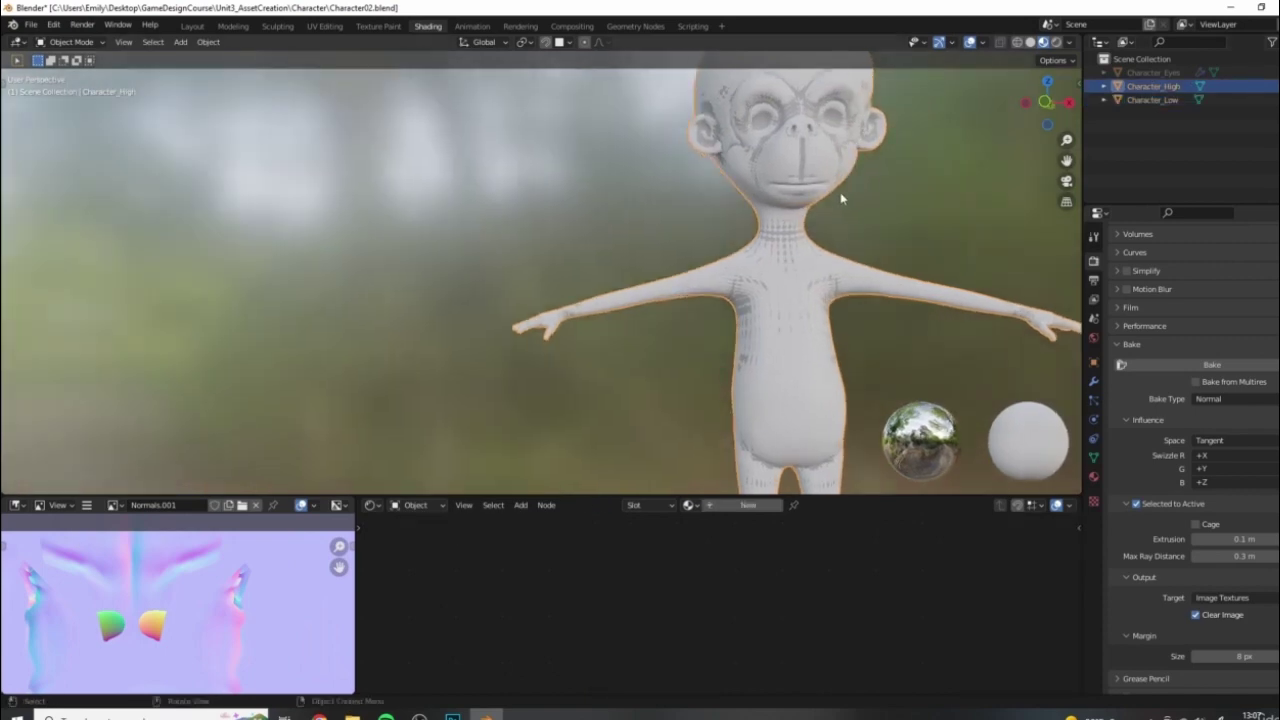
middle_drag(840, 192, 829, 366)
shift+middle_drag(800, 130, 780, 366)
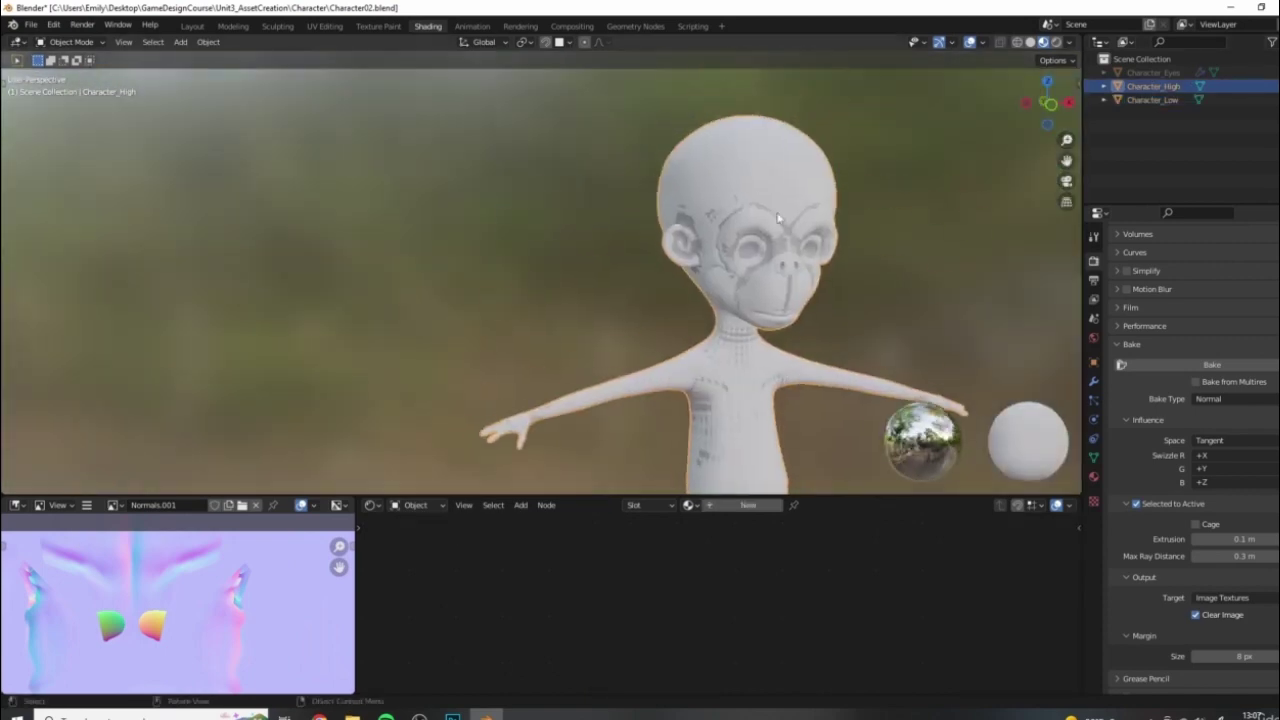
scroll(752, 250, up, 6)
middle_drag(790, 250, 747, 255)
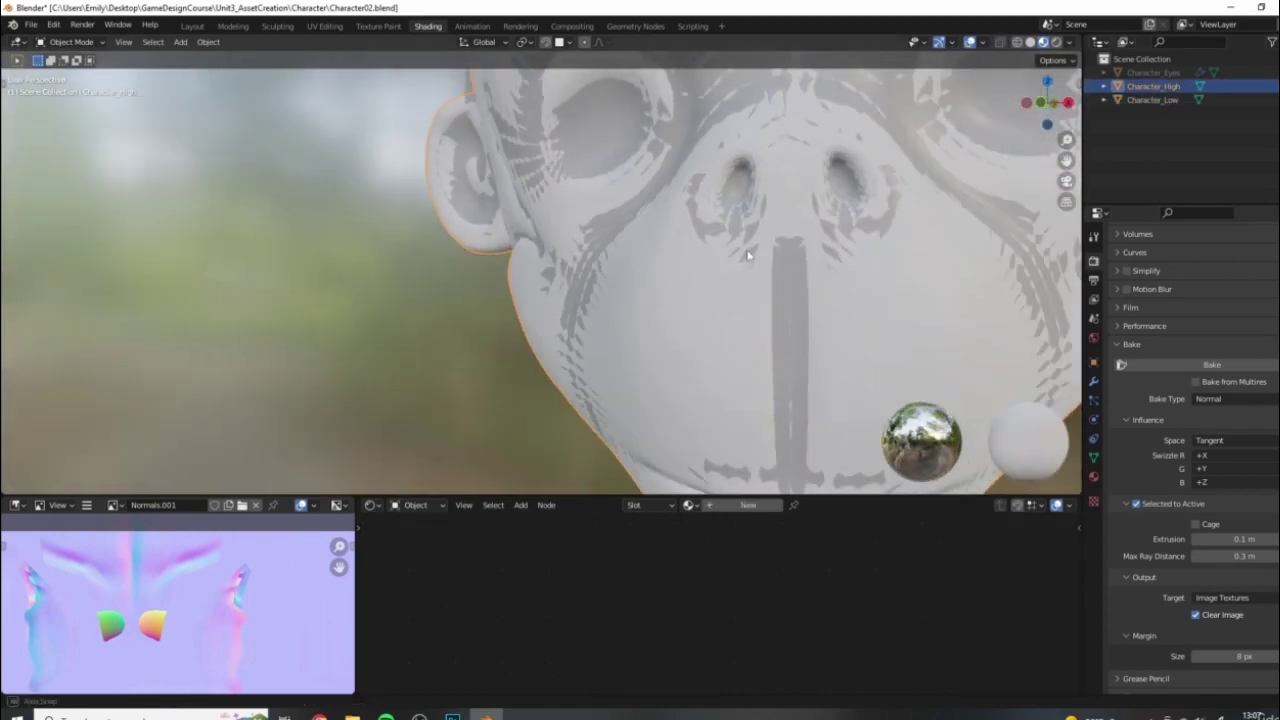
scroll(751, 251, down, 5)
middle_drag(711, 306, 858, 268)
ctrl+click(1152, 100)
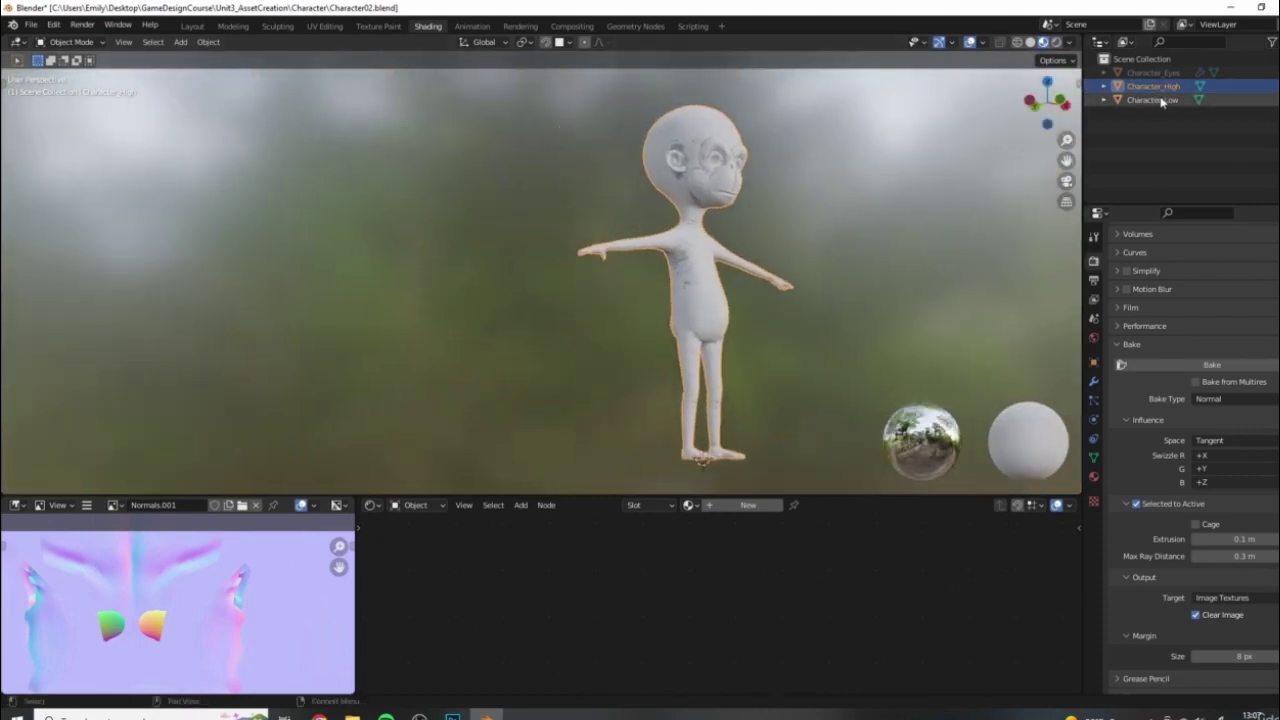
click(1211, 364)
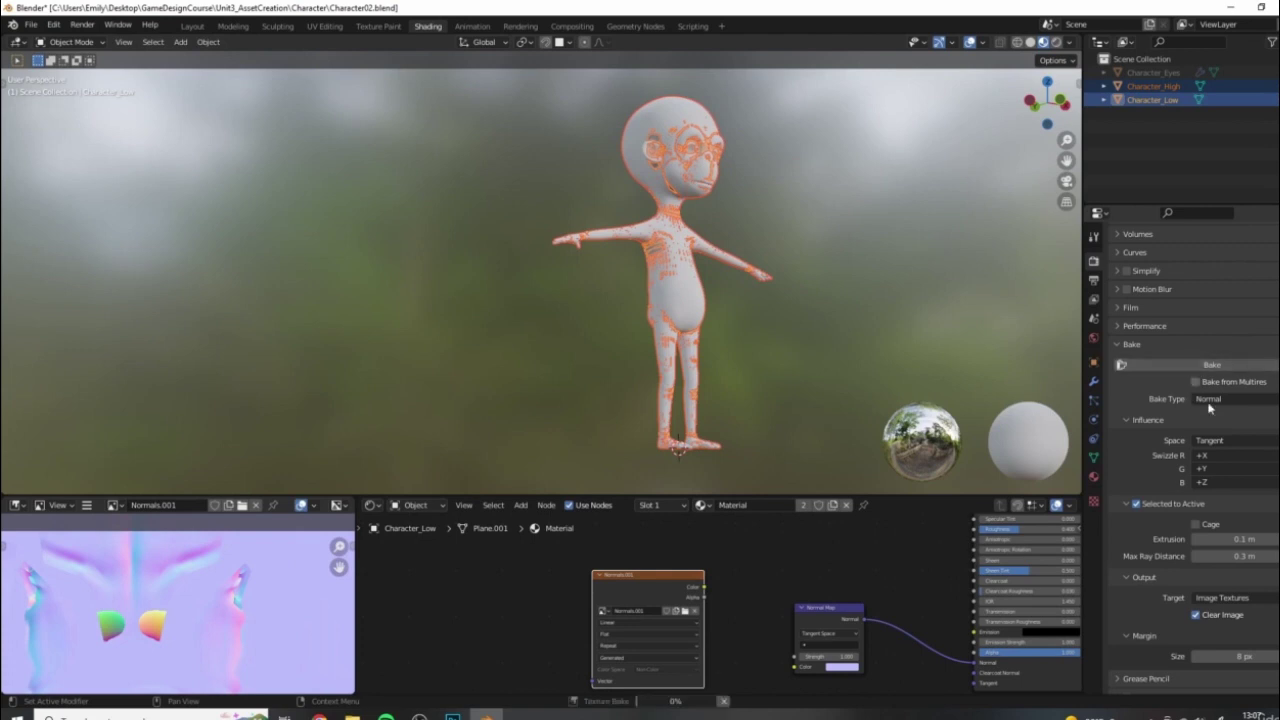
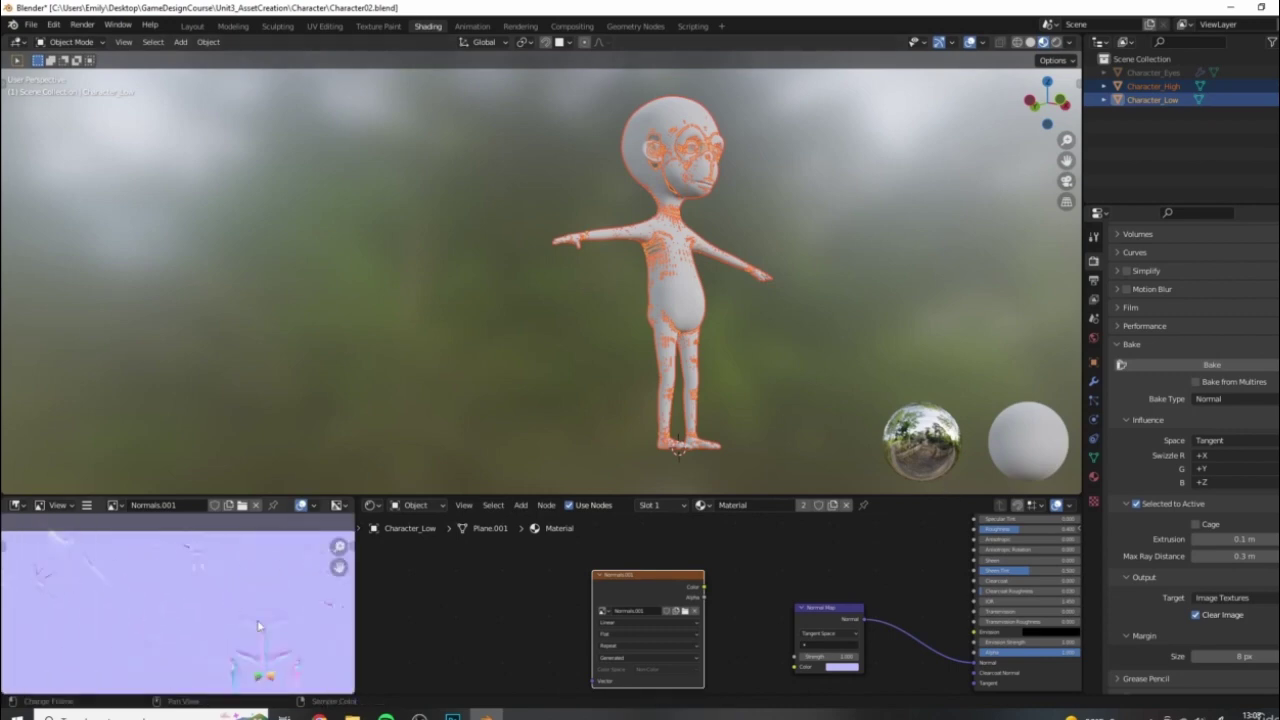
Hide Character_High and reconnect the Normals.001 texture's Color output to the Normal Map node's Color input
scroll(207, 578, up, 6)
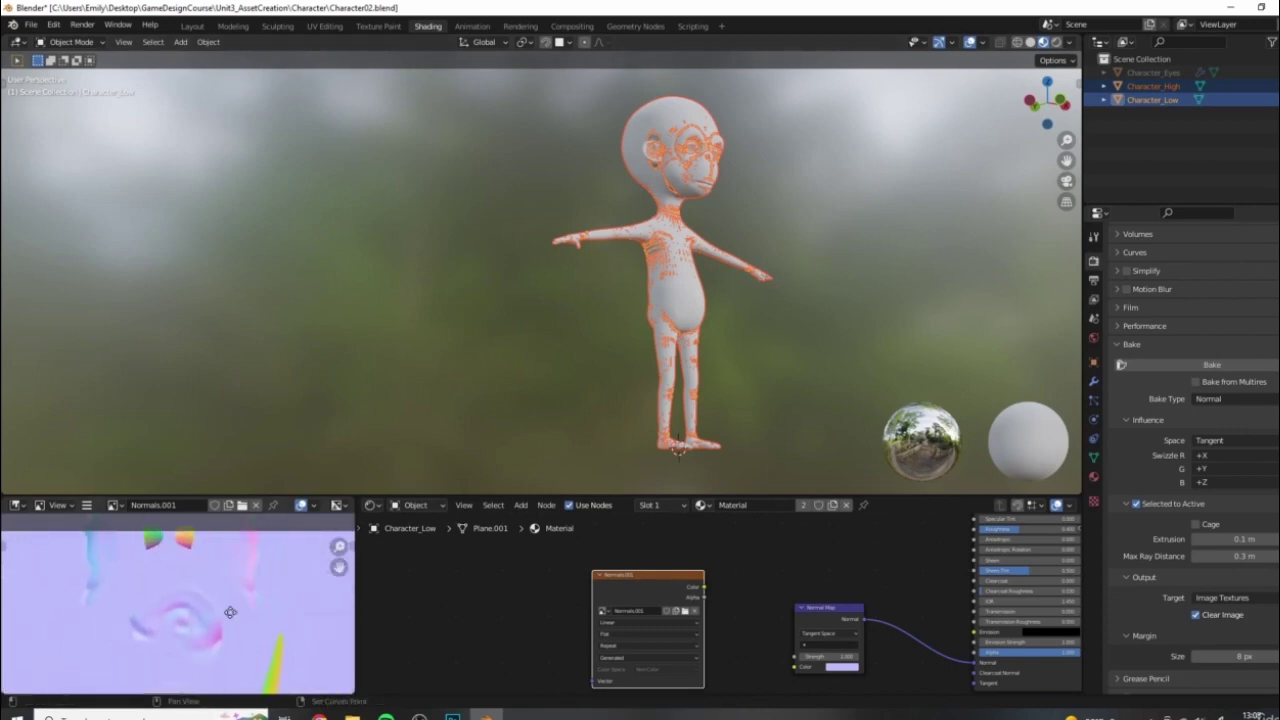
middle_drag(681, 423, 630, 415)
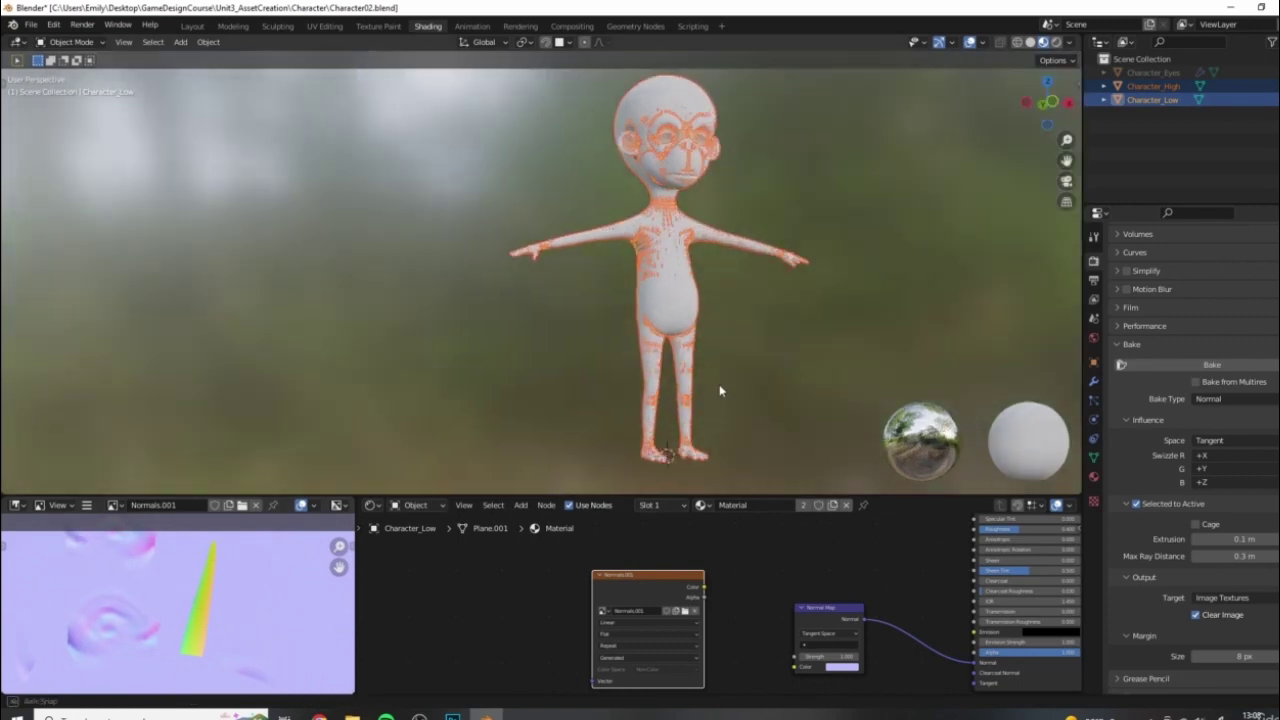
click(1276, 86)
middle_drag(843, 308, 918, 286)
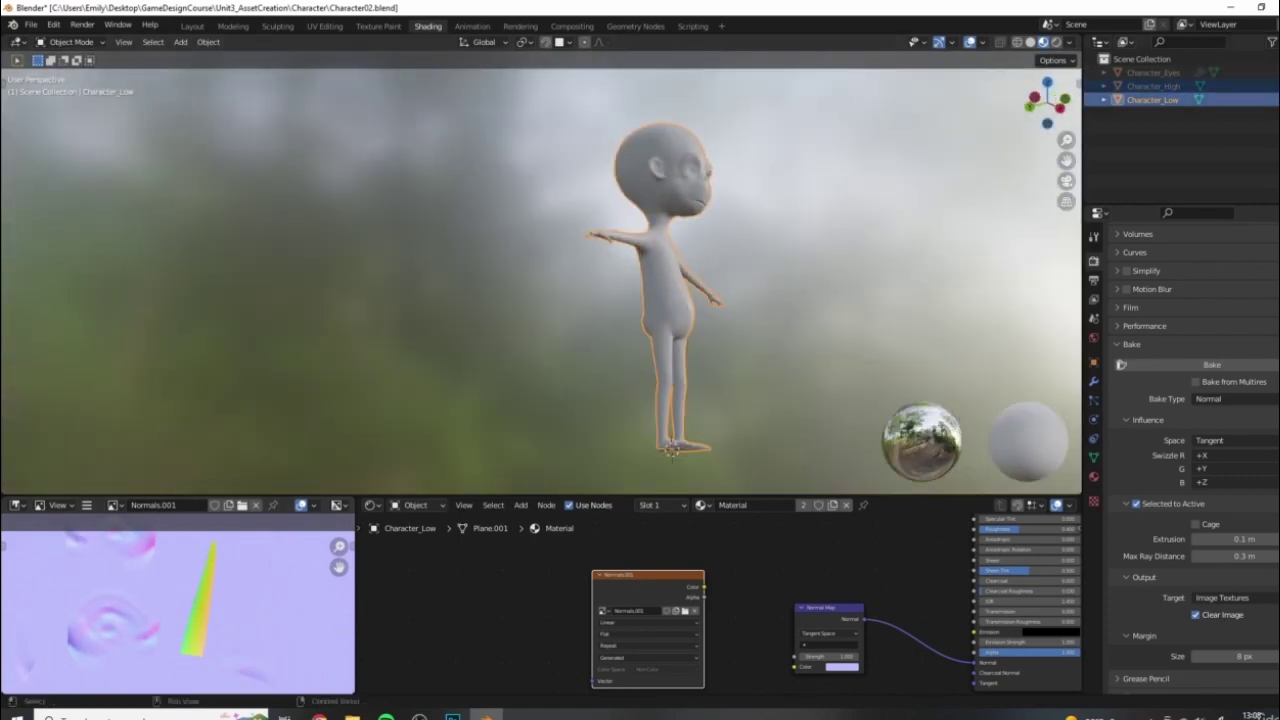
scroll(659, 295, up, 5)
shift+middle_drag(821, 329, 713, 240)
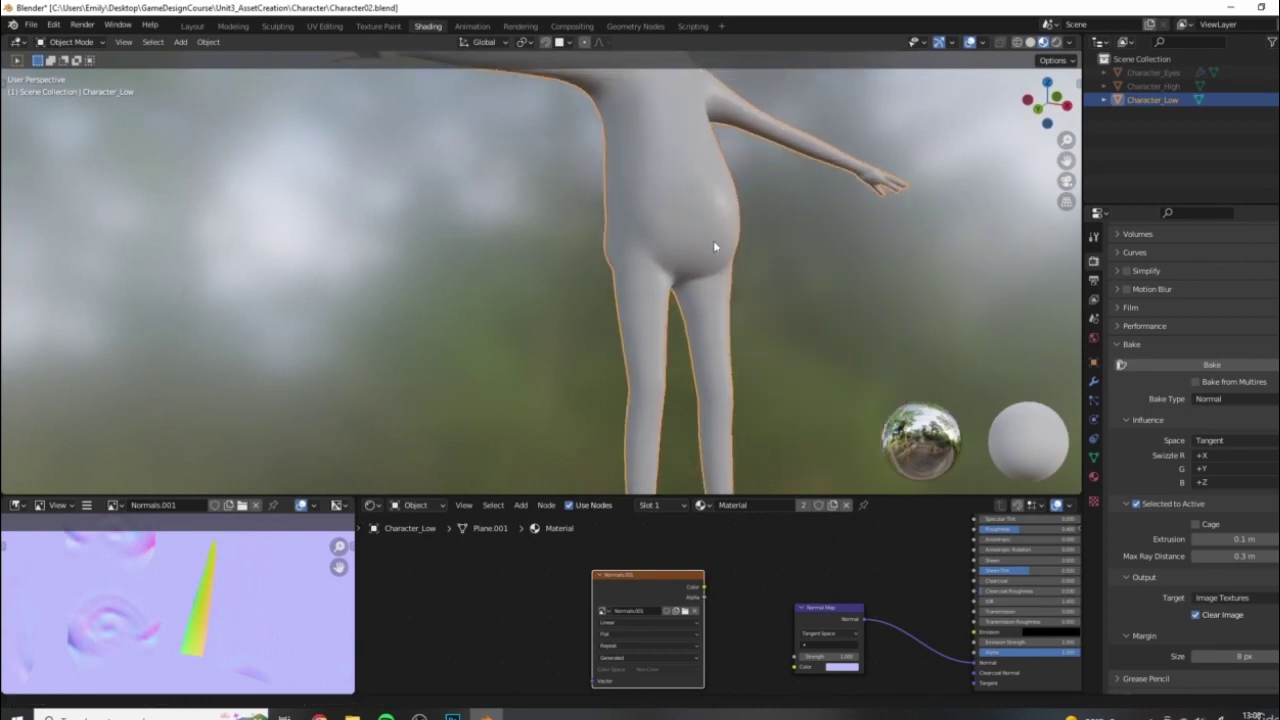
drag(703, 588, 795, 654)
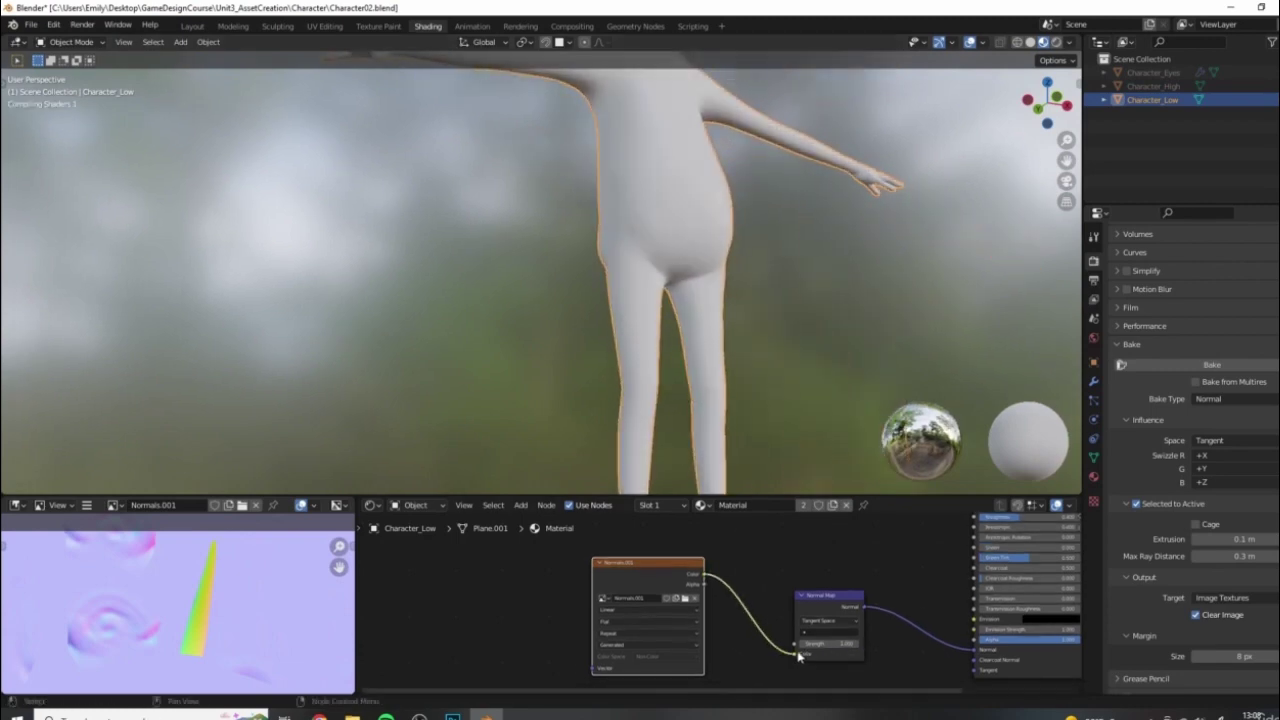
Examine the rebaked normals on Character_Low's belly, legs and face, closing in on the nostrils and eye sockets
middle_drag(801, 299, 749, 272)
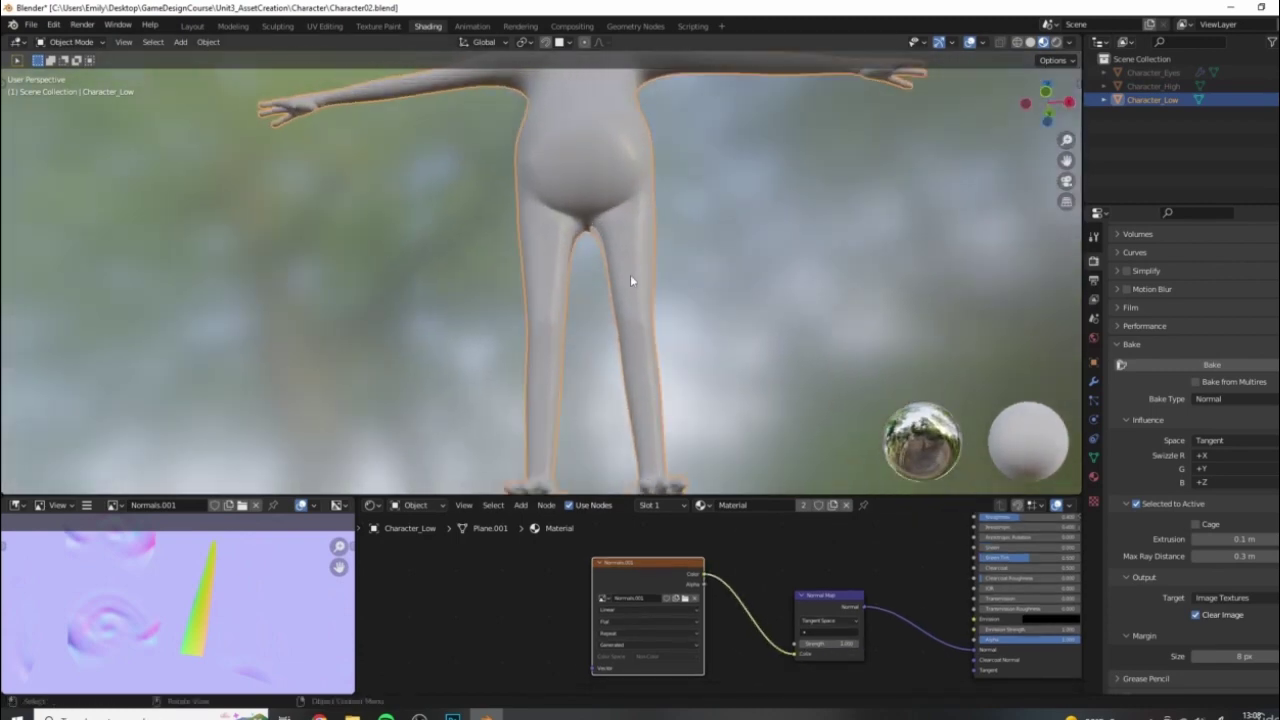
shift+middle_drag(630, 100, 614, 340)
scroll(614, 231, up, 2)
shift+middle_drag(614, 231, 614, 285)
scroll(660, 263, up, 3)
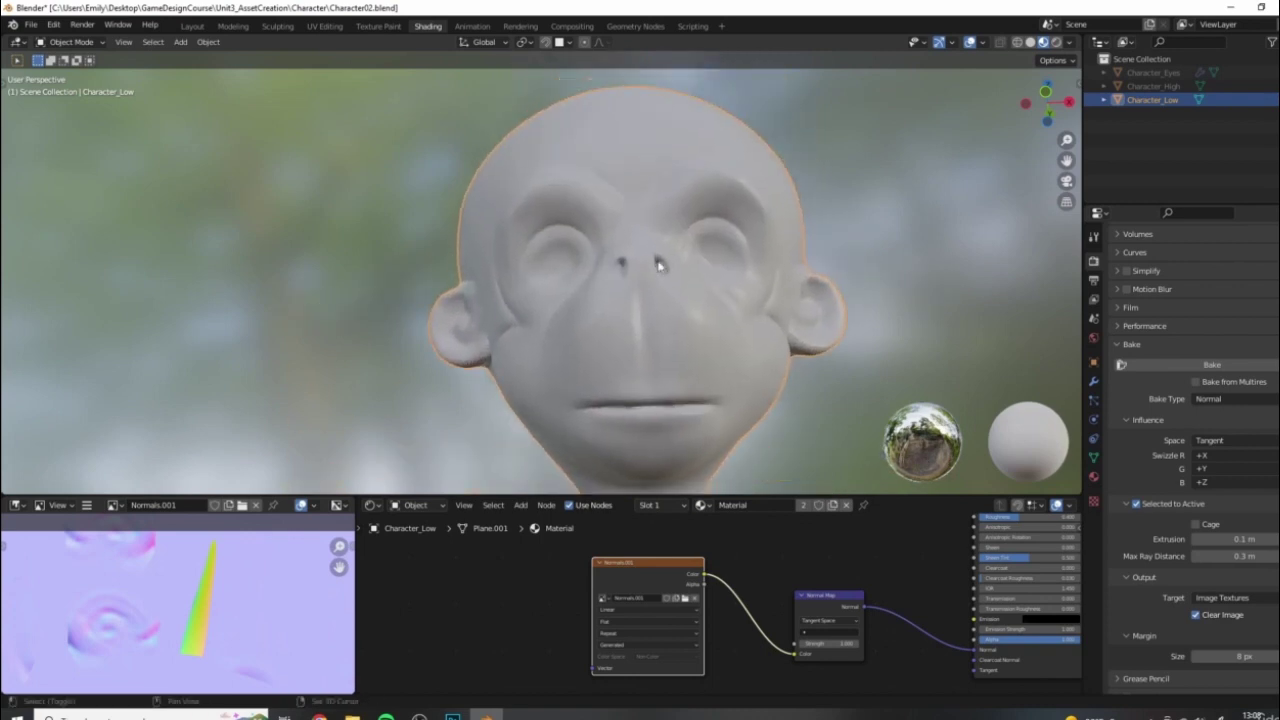
shift+middle_drag(714, 264, 704, 277)
scroll(708, 290, up, 3)
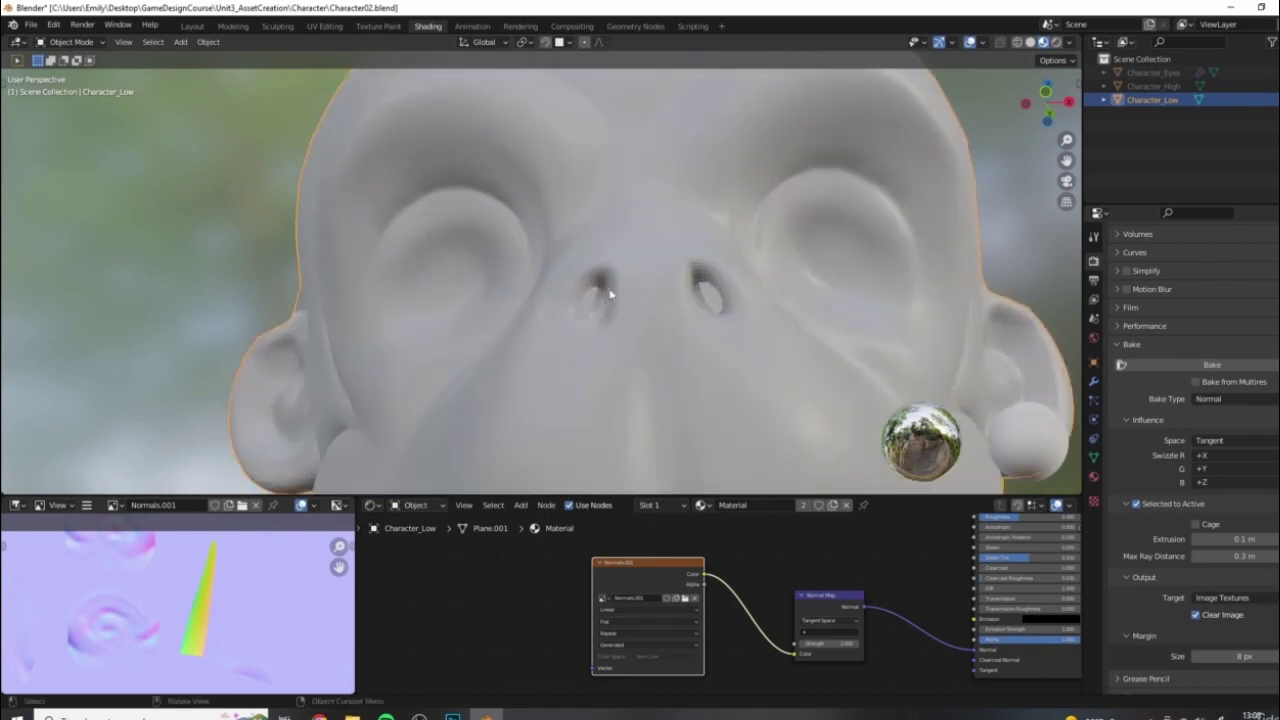
Examine the Character_Low model's face, body and hands from several angles for shading errors from the baked normals
scroll(727, 347, down, 5)
middle_drag(727, 347, 640, 278)
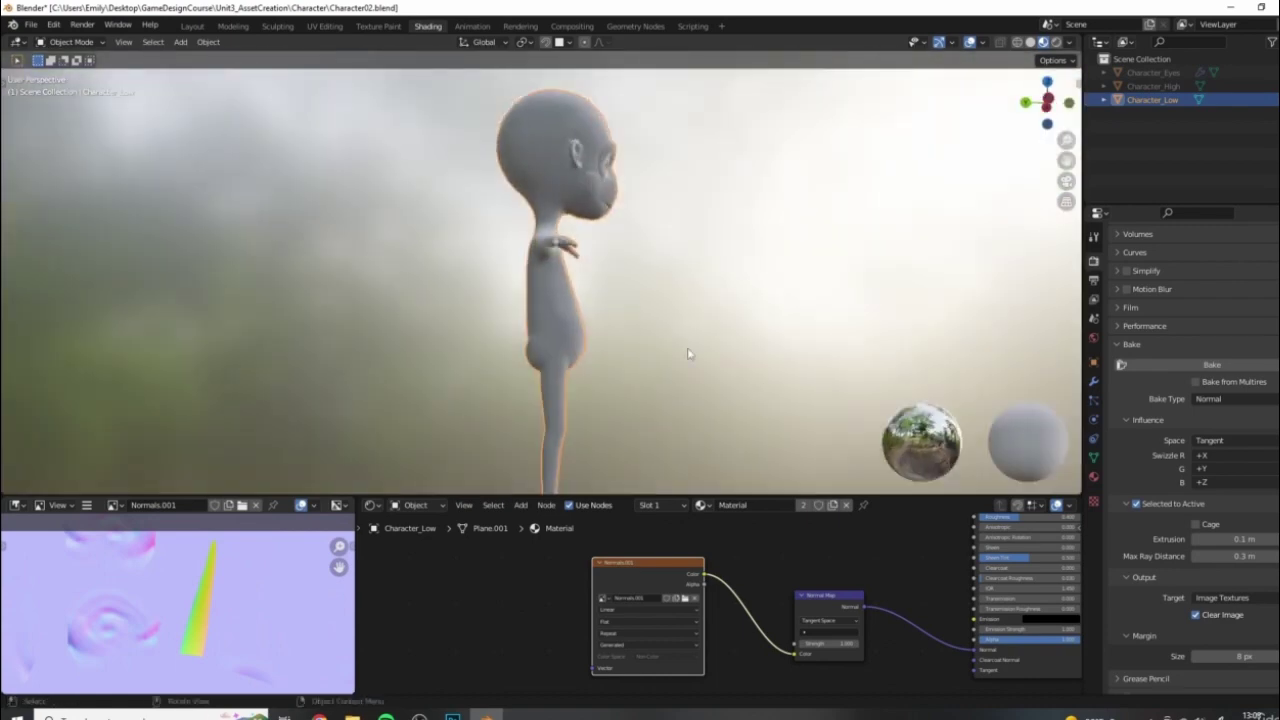
shift+middle_drag(688, 353, 688, 318)
middle_drag(688, 318, 737, 351)
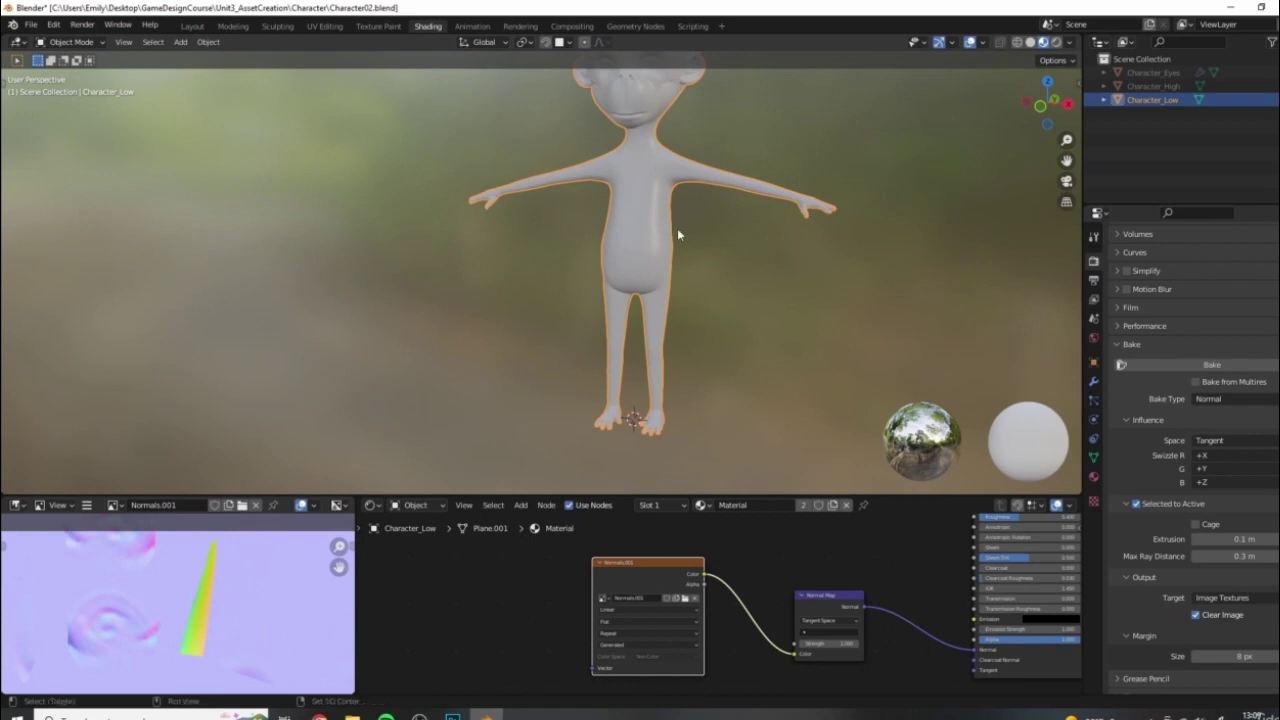
shift+middle_drag(706, 276, 708, 412)
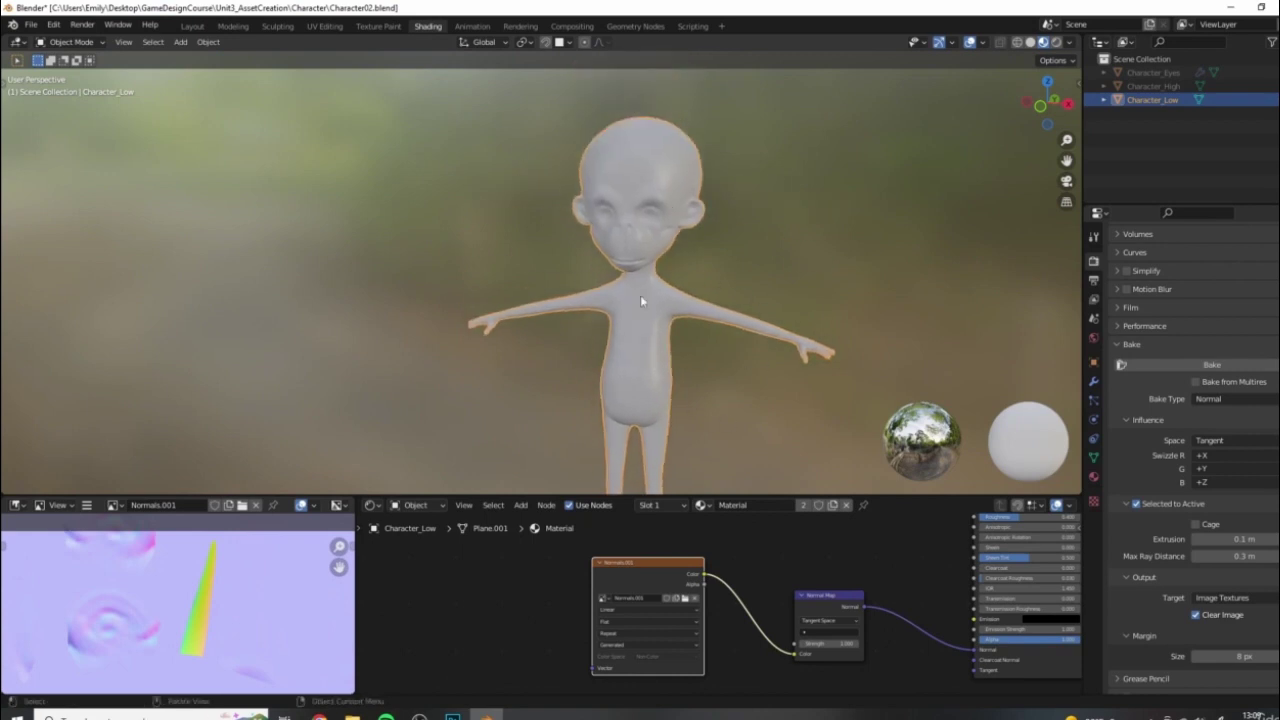
middle_drag(590, 236, 643, 190)
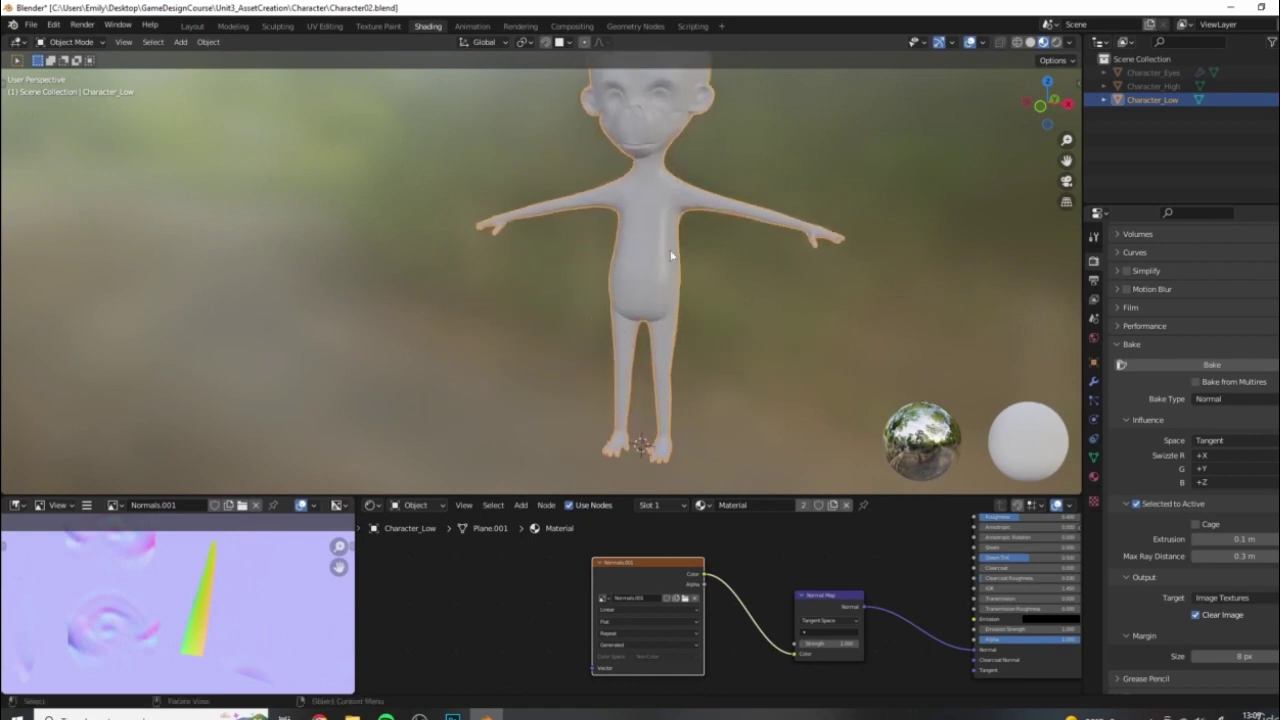
middle_drag(645, 330, 778, 278)
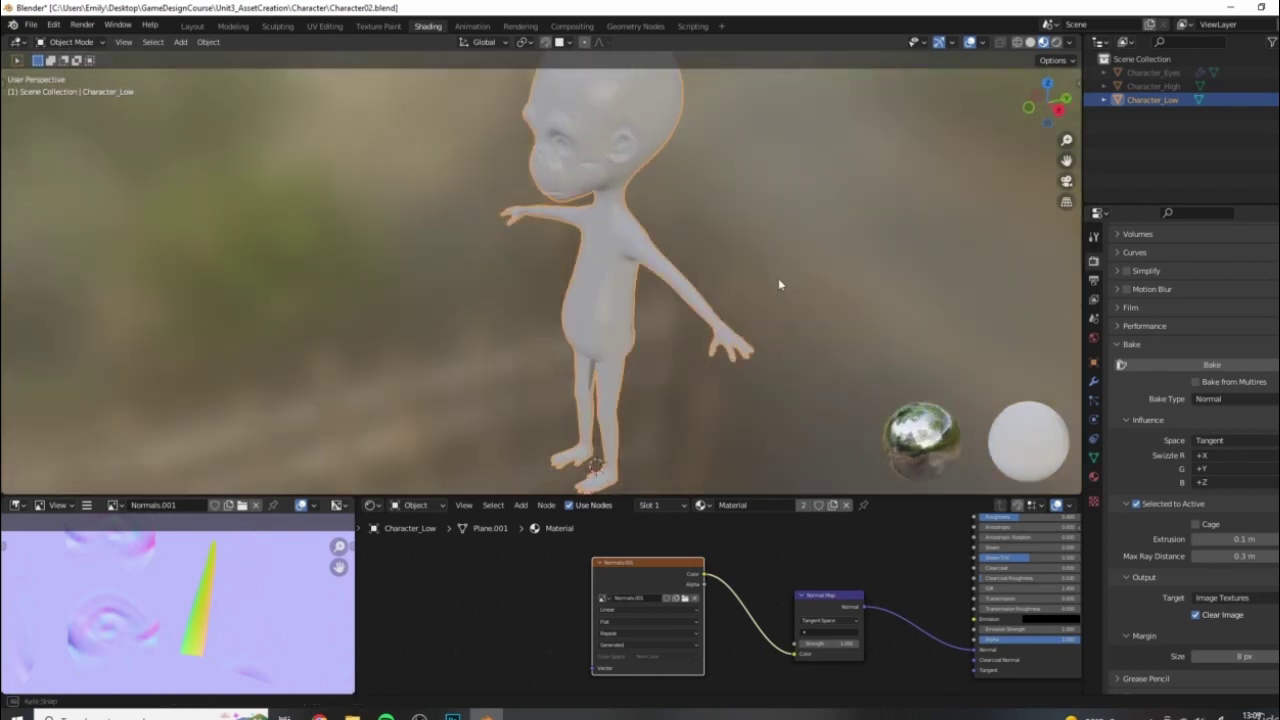
scroll(703, 309, up, 8)
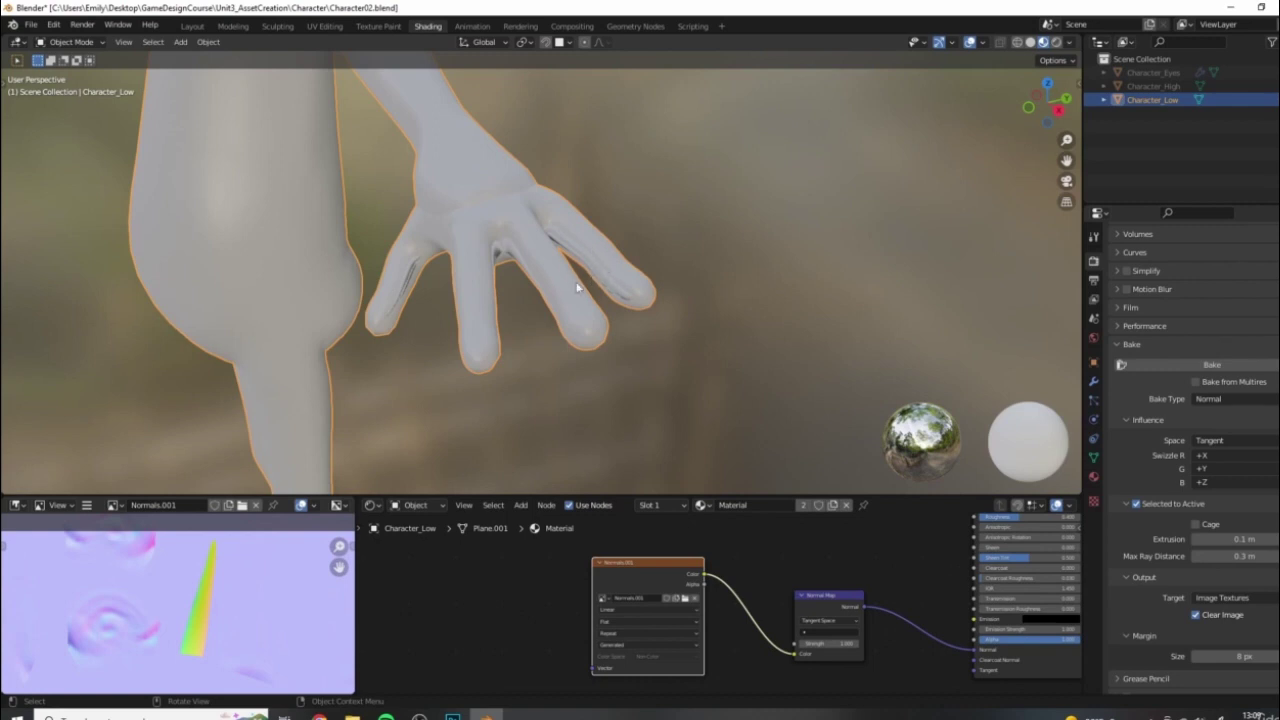
middle_drag(620, 298, 447, 308)
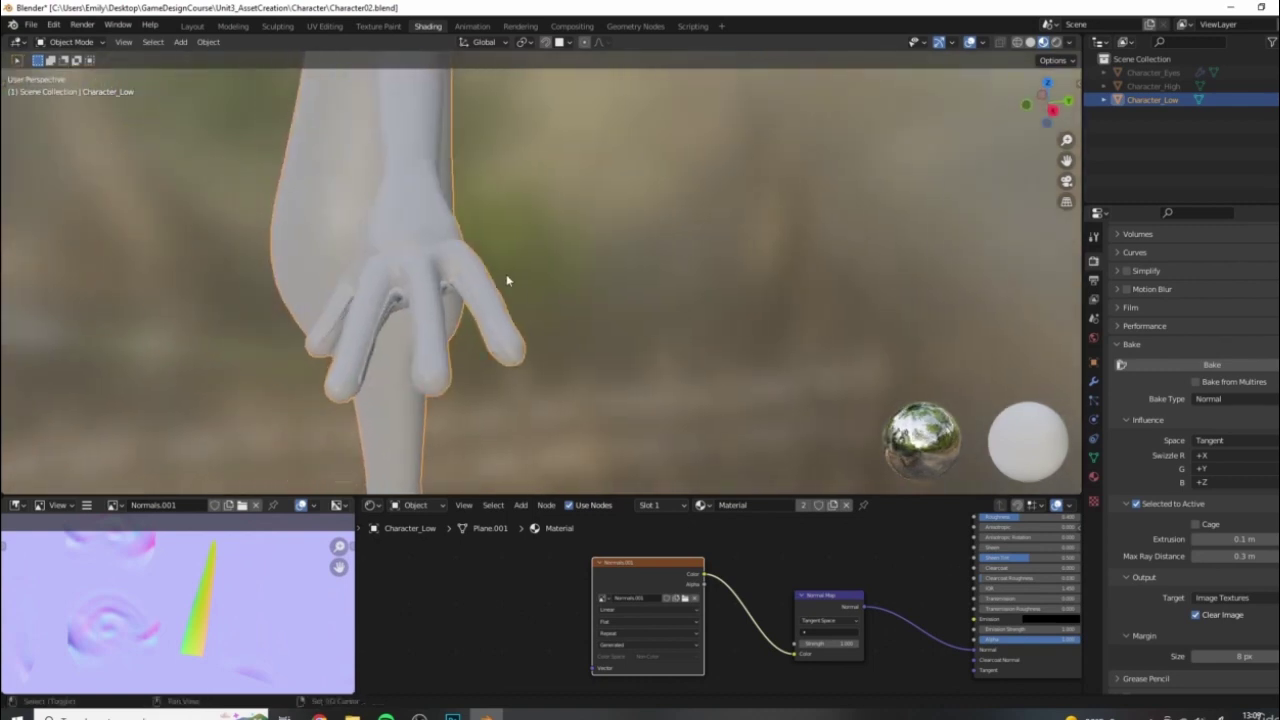
middle_drag(506, 276, 589, 285)
scroll(589, 286, down, 5)
shift+middle_drag(660, 251, 672, 280)
middle_drag(622, 290, 551, 294)
scroll(504, 246, down, 2)
scroll(716, 200, up, 5)
Make the image editor and node editor areas taller and frame the baked Normals.001 map
scroll(166, 591, down, 4)
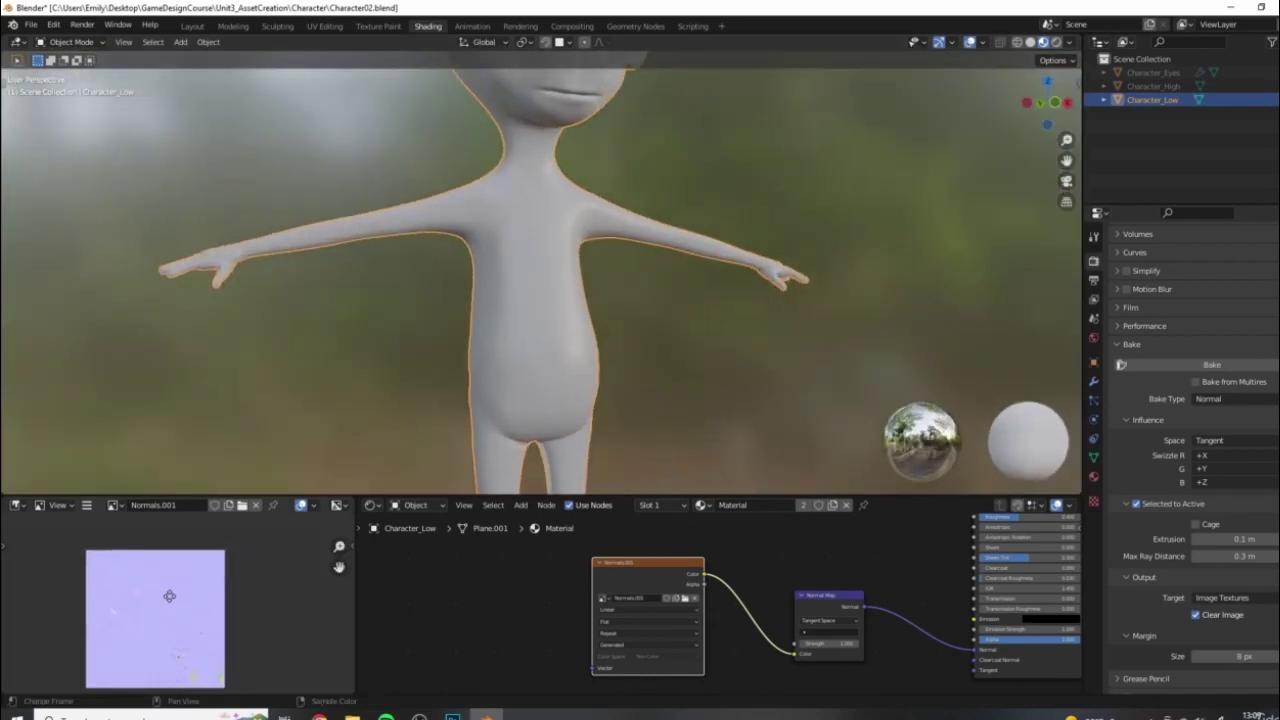
scroll(170, 603, up, 3)
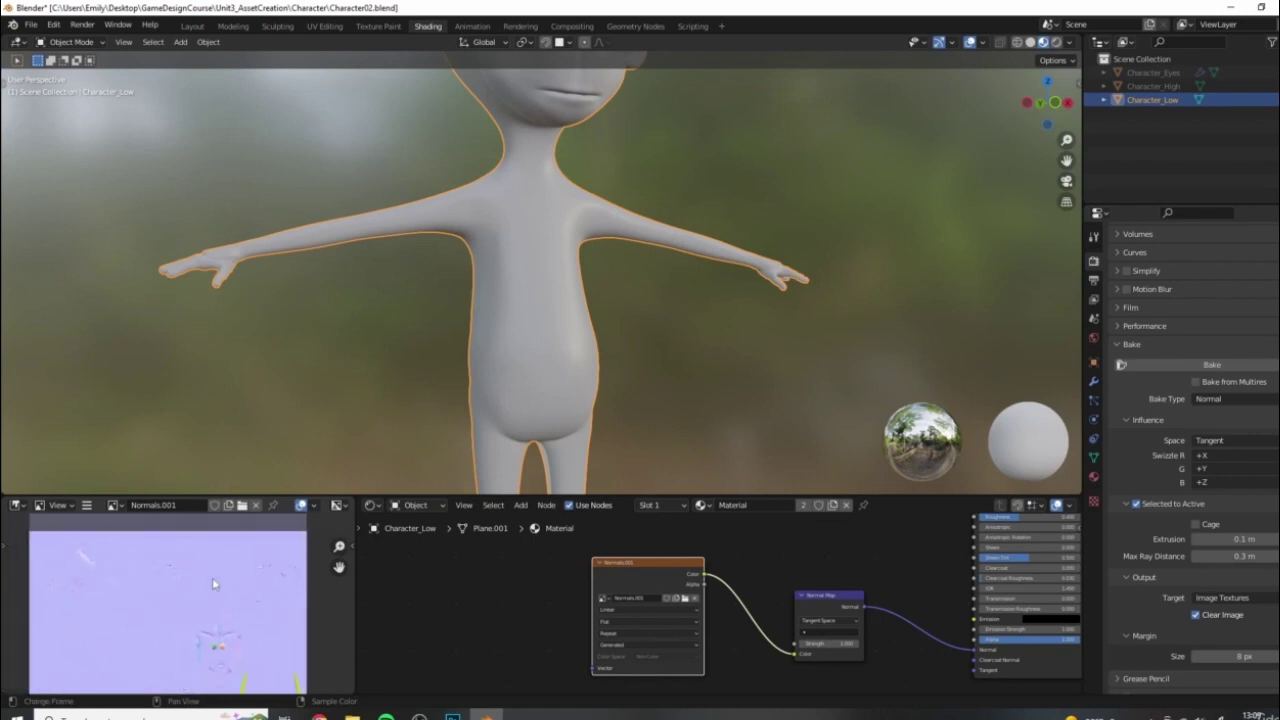
scroll(214, 583, down, 2)
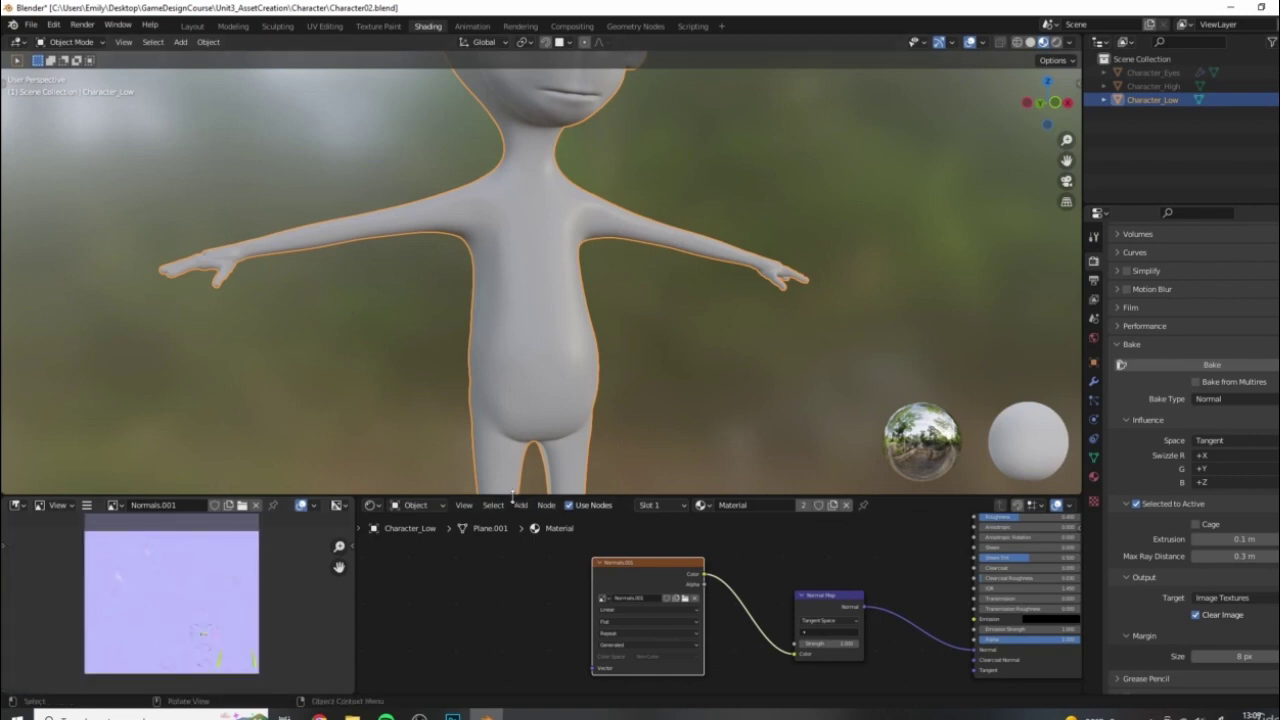
drag(520, 497, 520, 391)
scroll(158, 492, up, 1)
scroll(158, 492, up, 1)
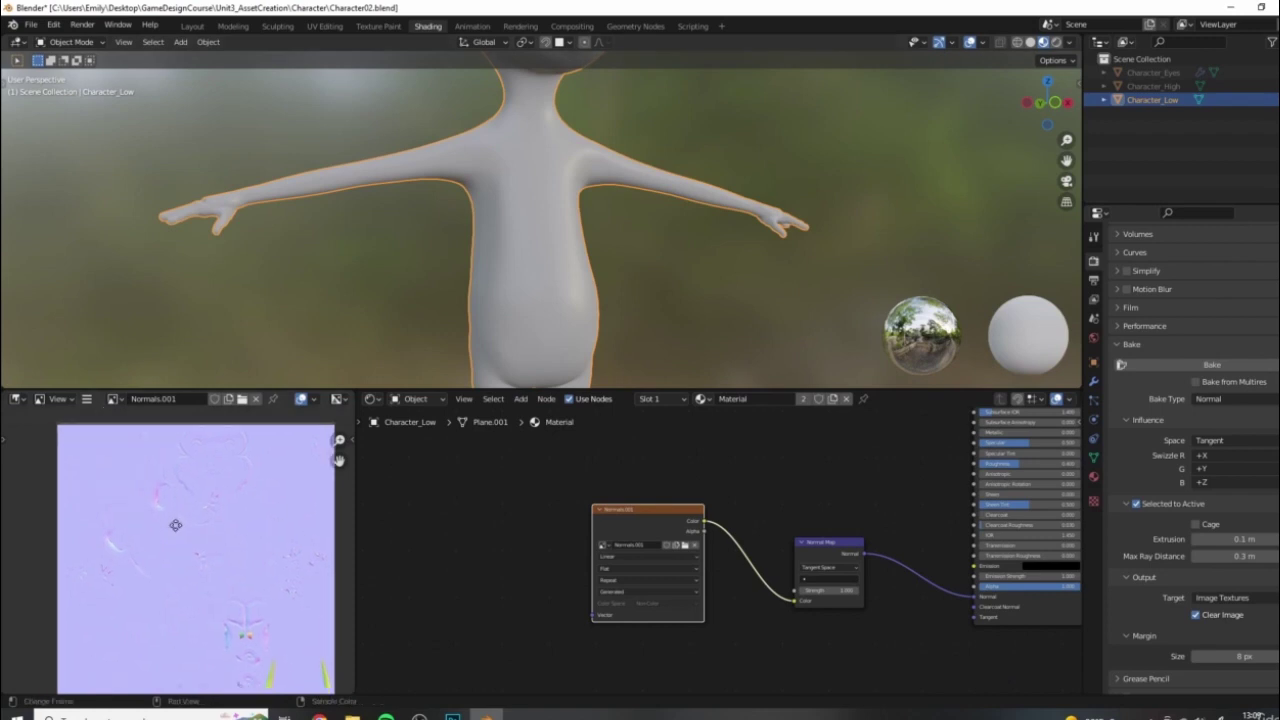
Save the baked Normals.001 image as a PNG over the existing Normals_4k.png in the Character folder
click(87, 398)
mouse_move(127, 431)
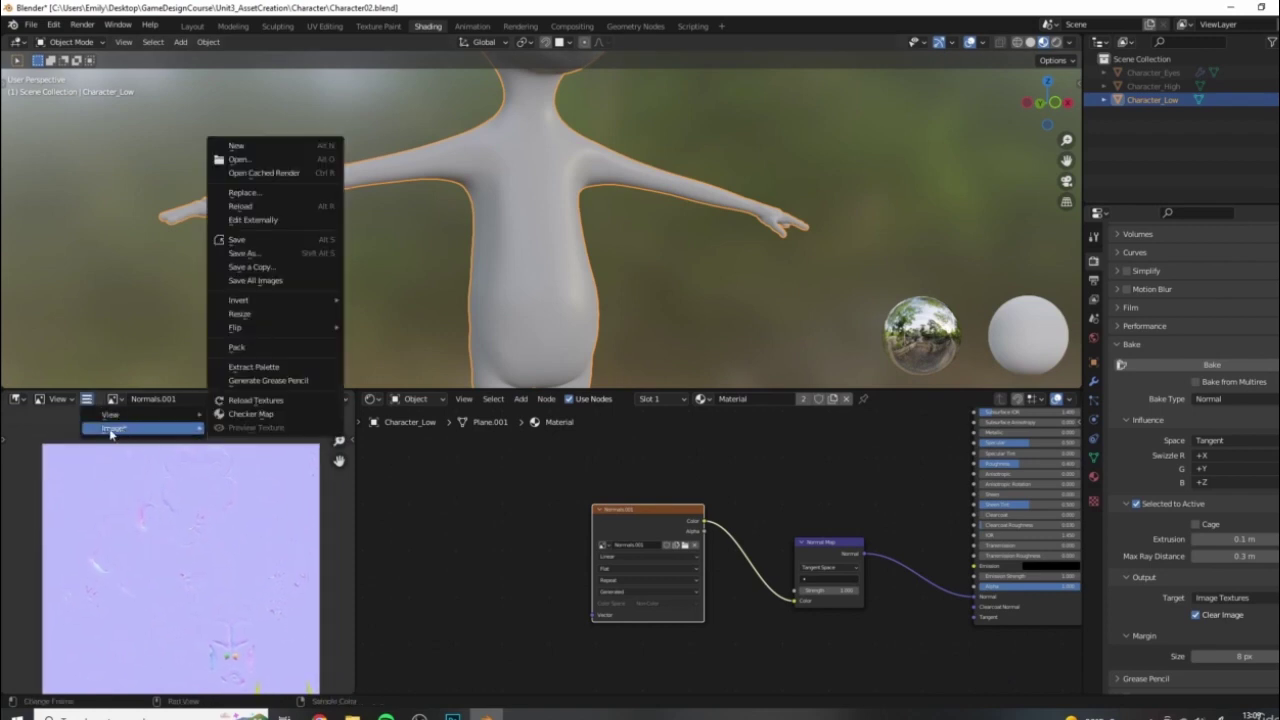
click(243, 253)
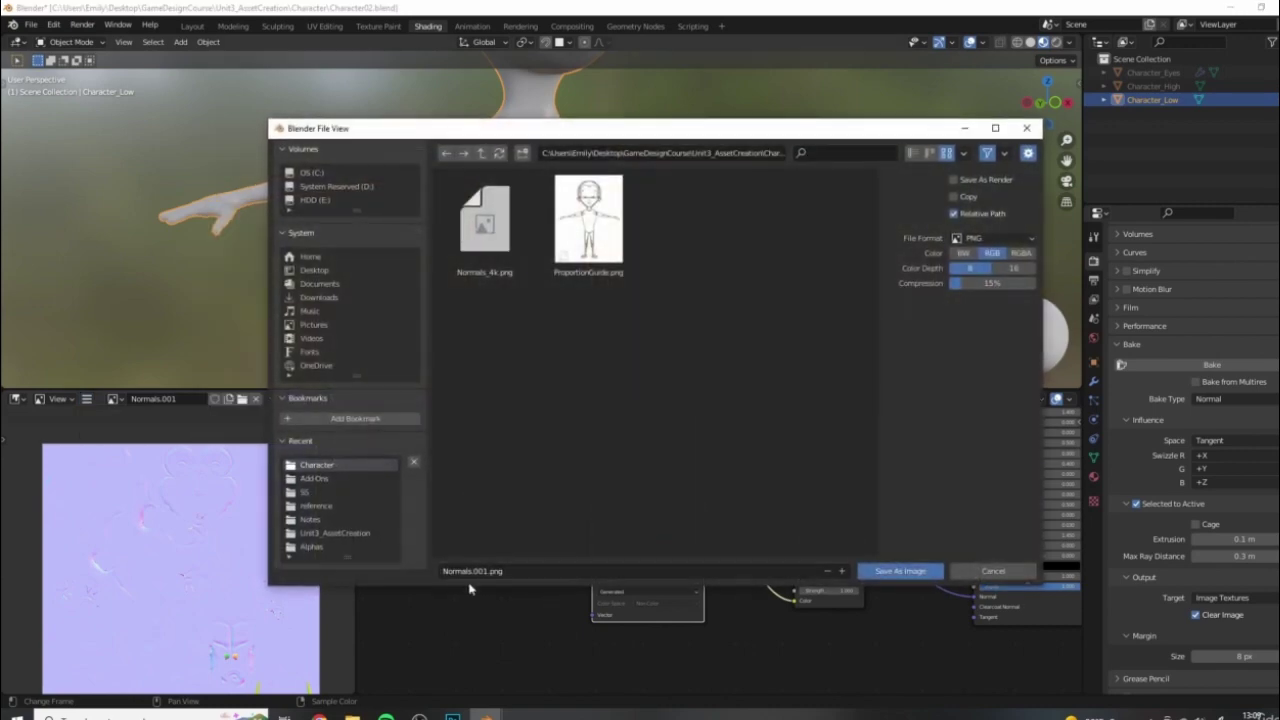
click(457, 197)
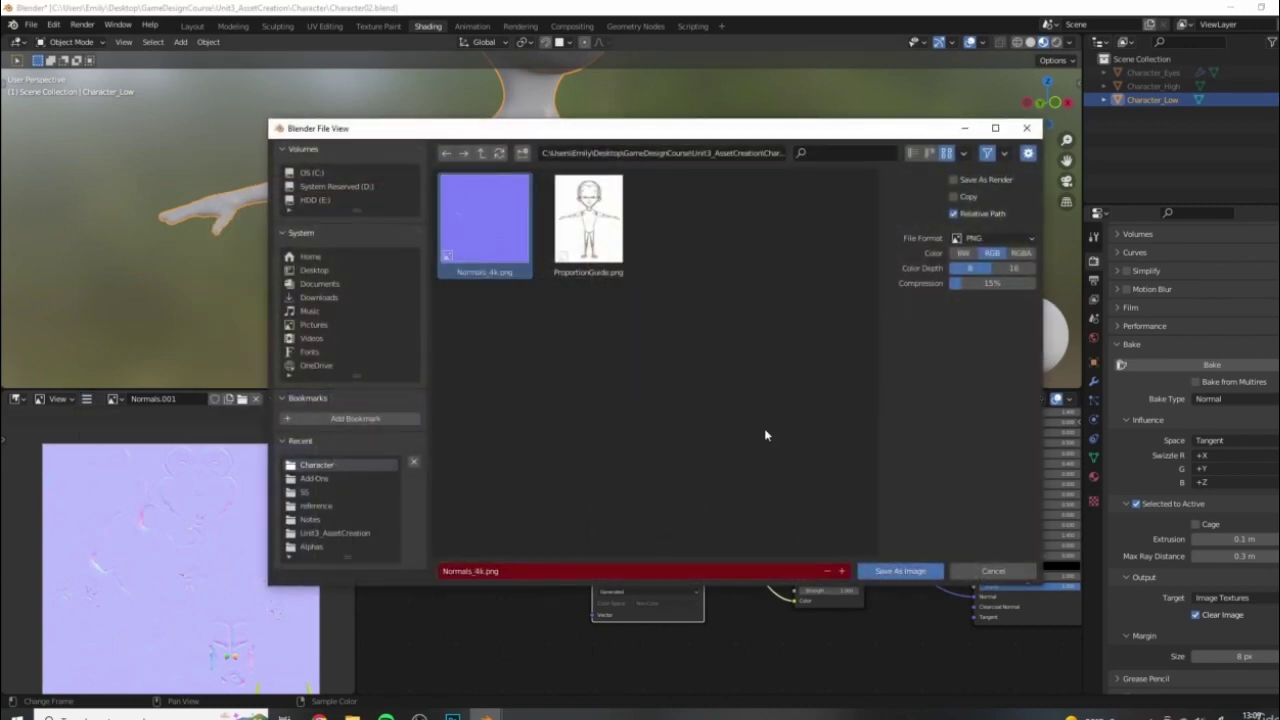
click(895, 570)
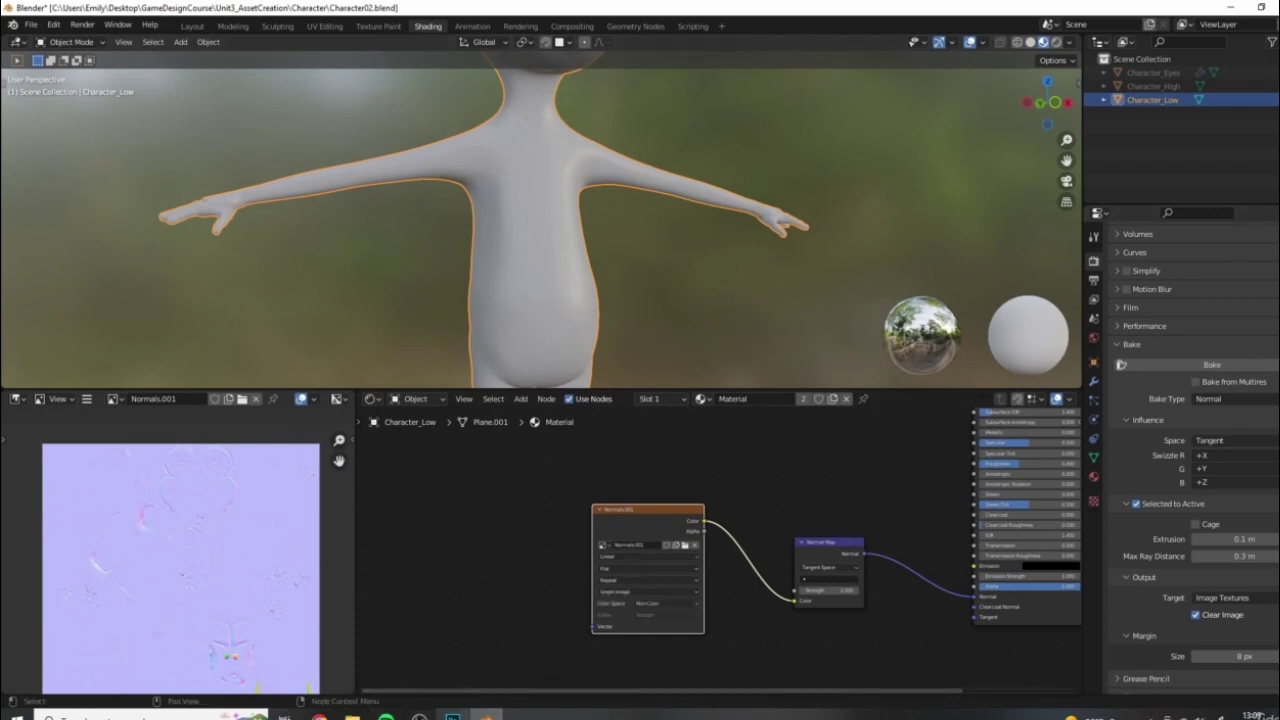
Switch to Photoshop, maximize its window and open Normals_4k.png from the Character folder
click(462, 712)
double_click(781, 6)
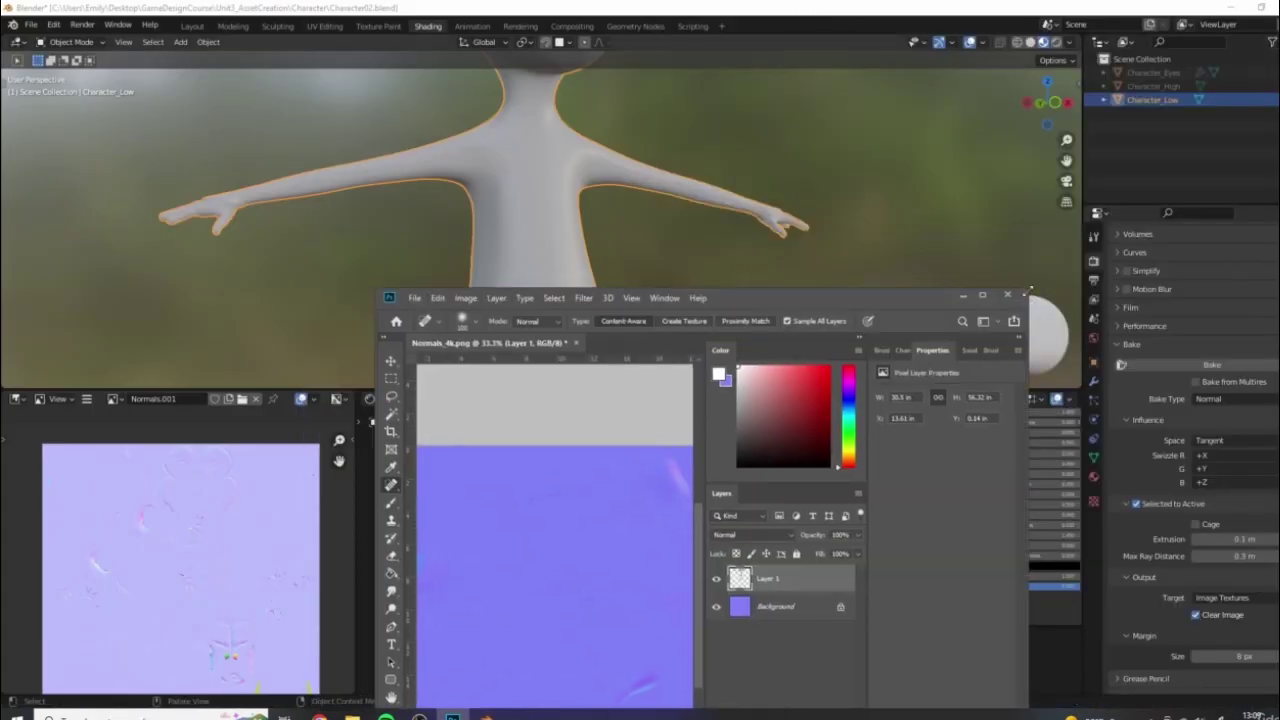
click(980, 297)
click(34, 8)
click(34, 8)
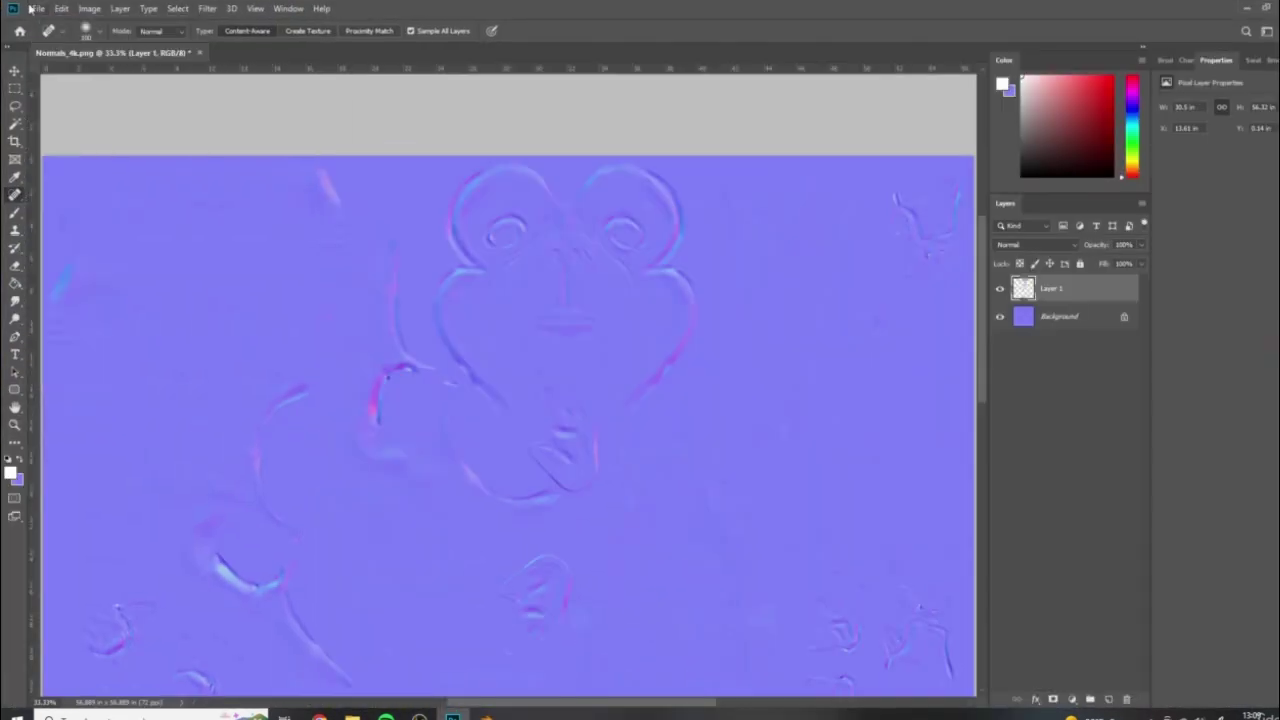
click(30, 8)
click(50, 40)
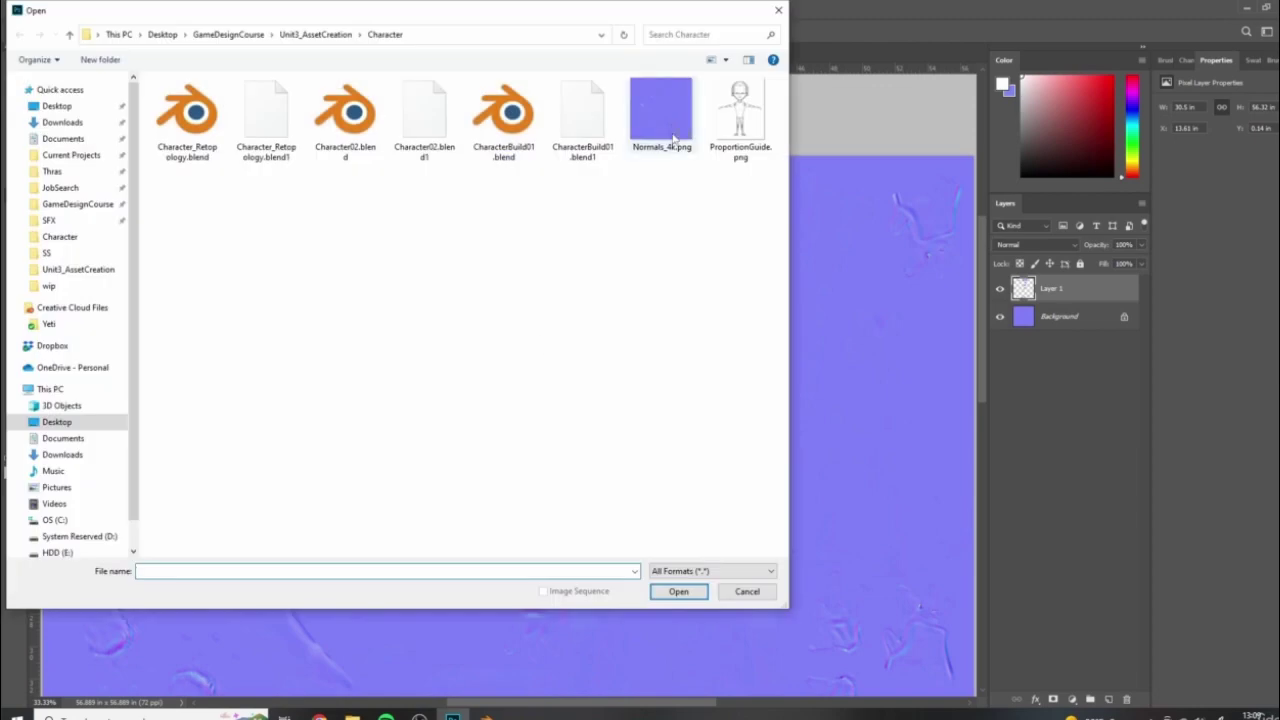
click(673, 140)
click(690, 592)
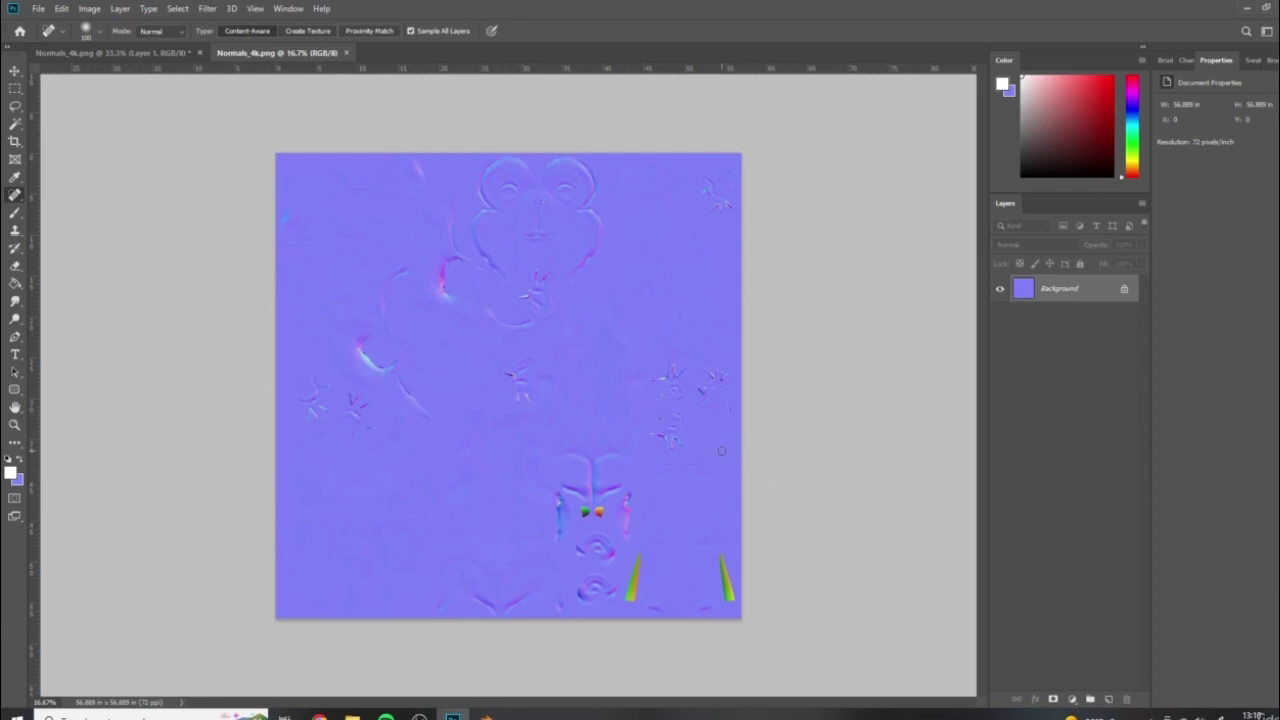
Examine the normal map around the two small green and orange patches, the ears and the green-orange wedges
key(ctrl+plus)
key(ctrl+plus)
key(ctrl+plus)
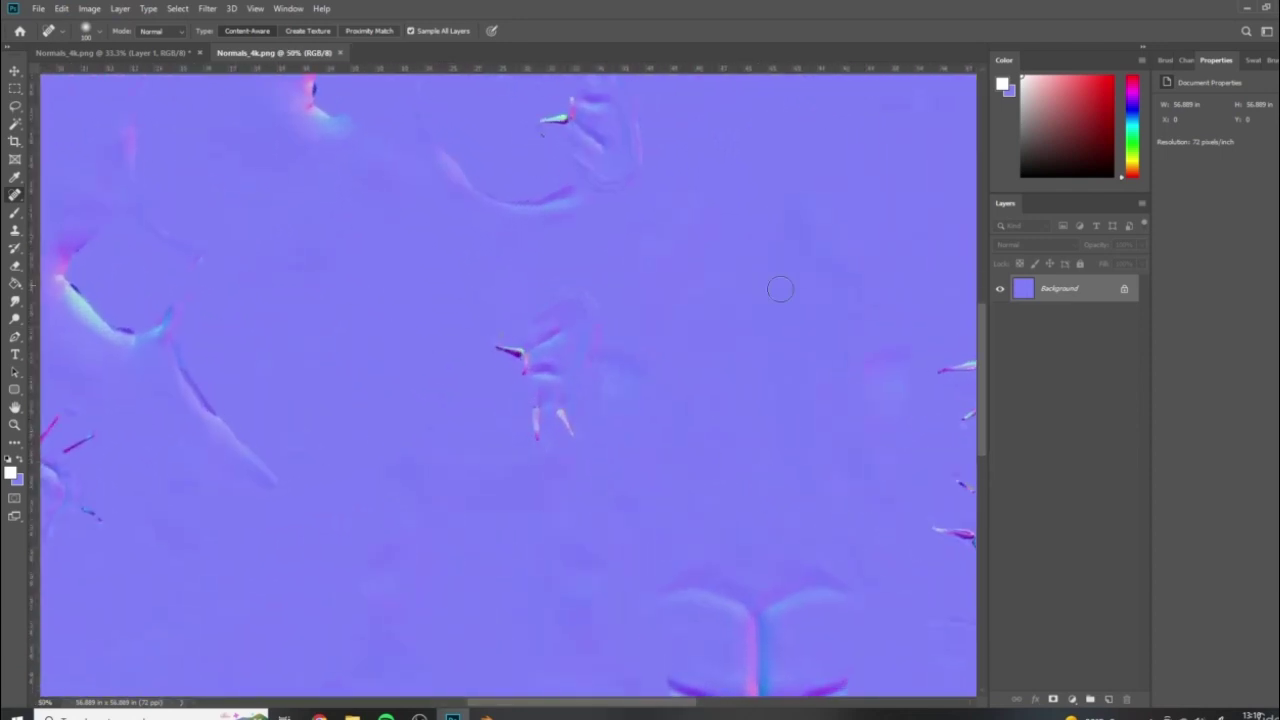
drag(723, 420, 608, 229)
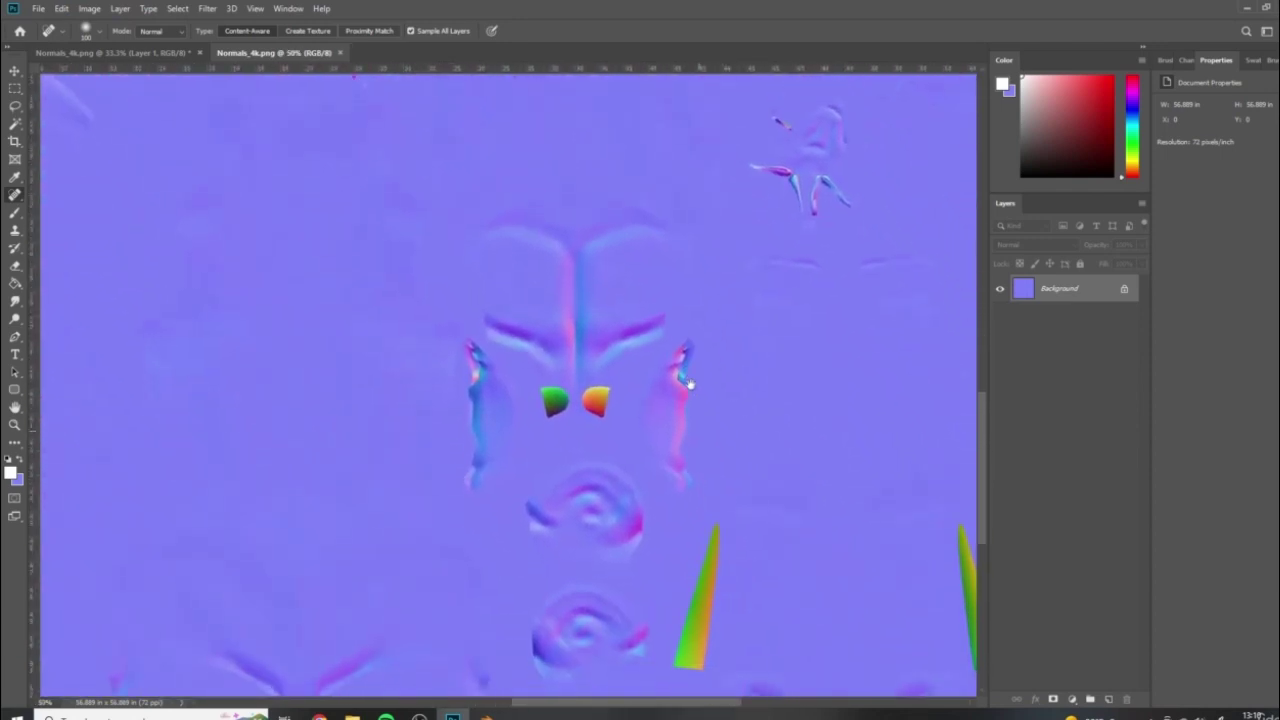
key(ctrl+plus)
key(ctrl+plus)
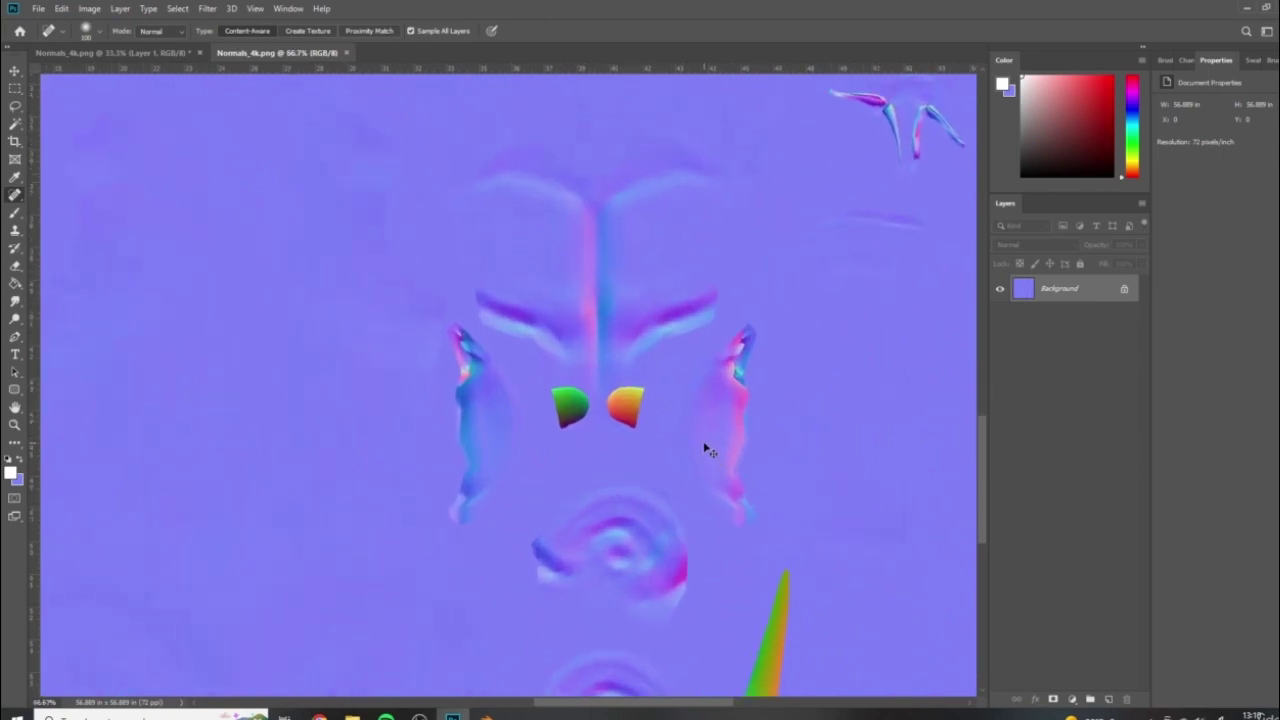
scroll(715, 478, down, 1)
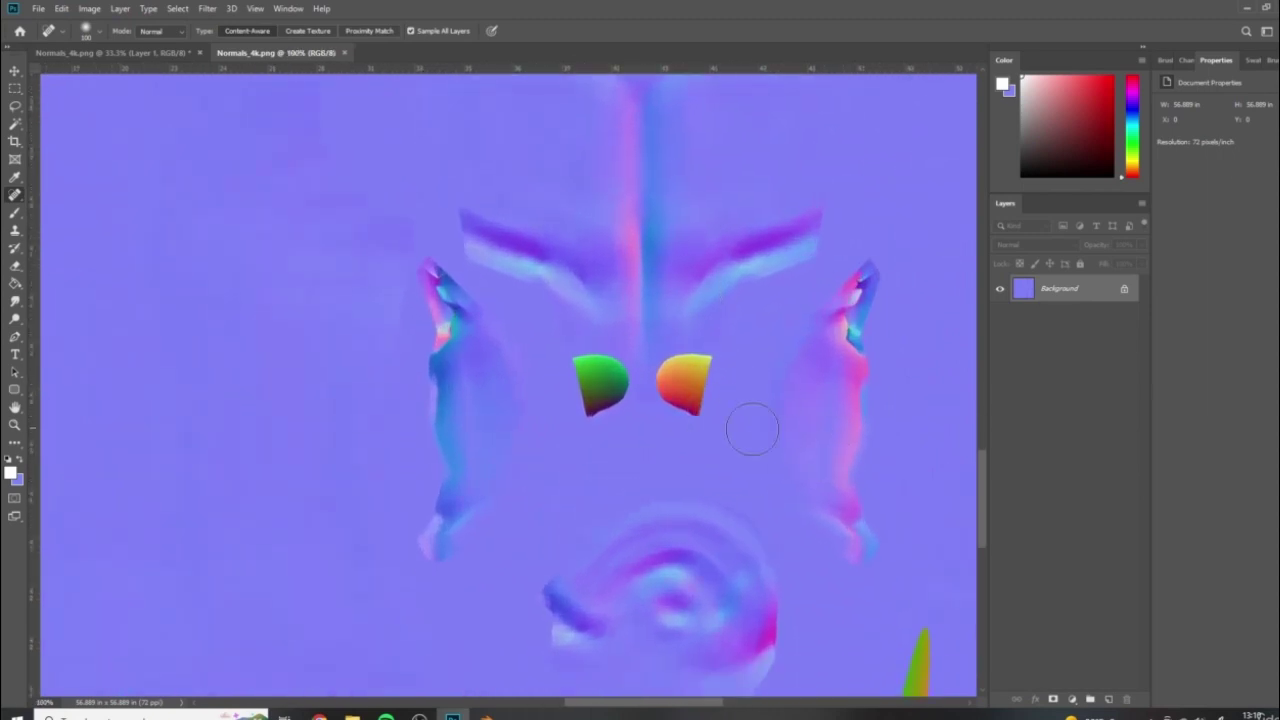
scroll(805, 314, down, 1)
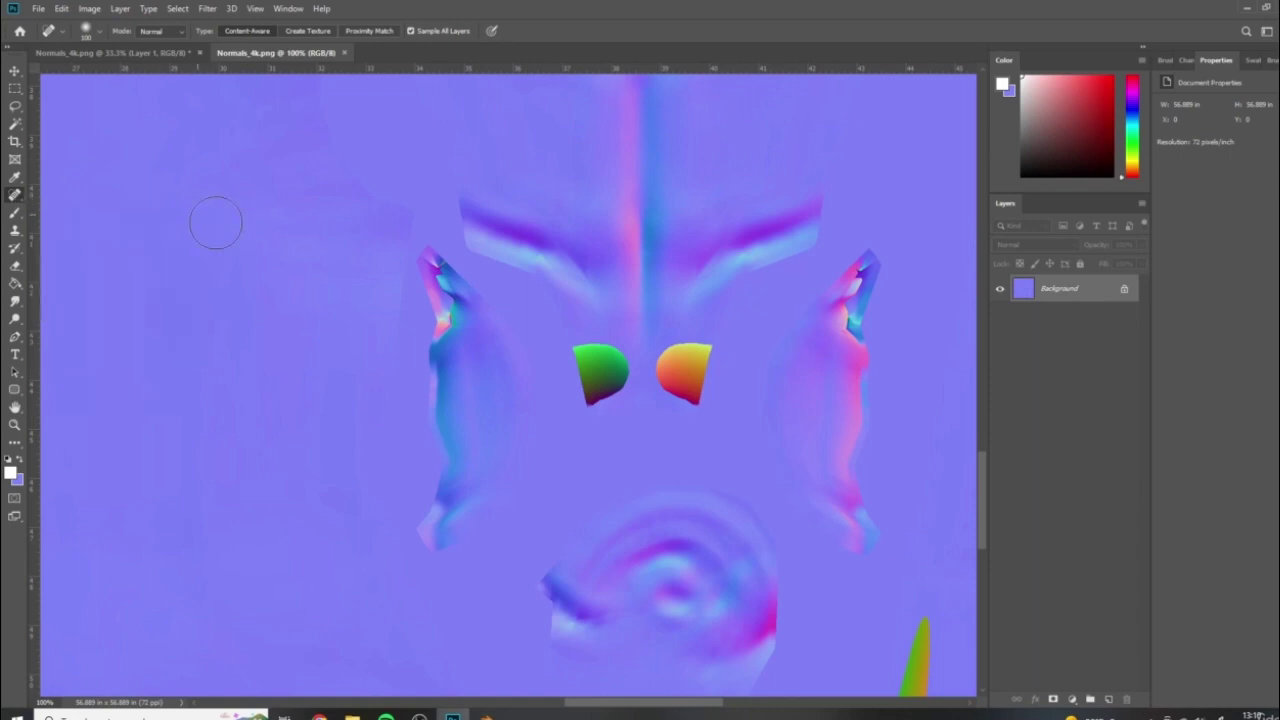
scroll(609, 340, down, 2)
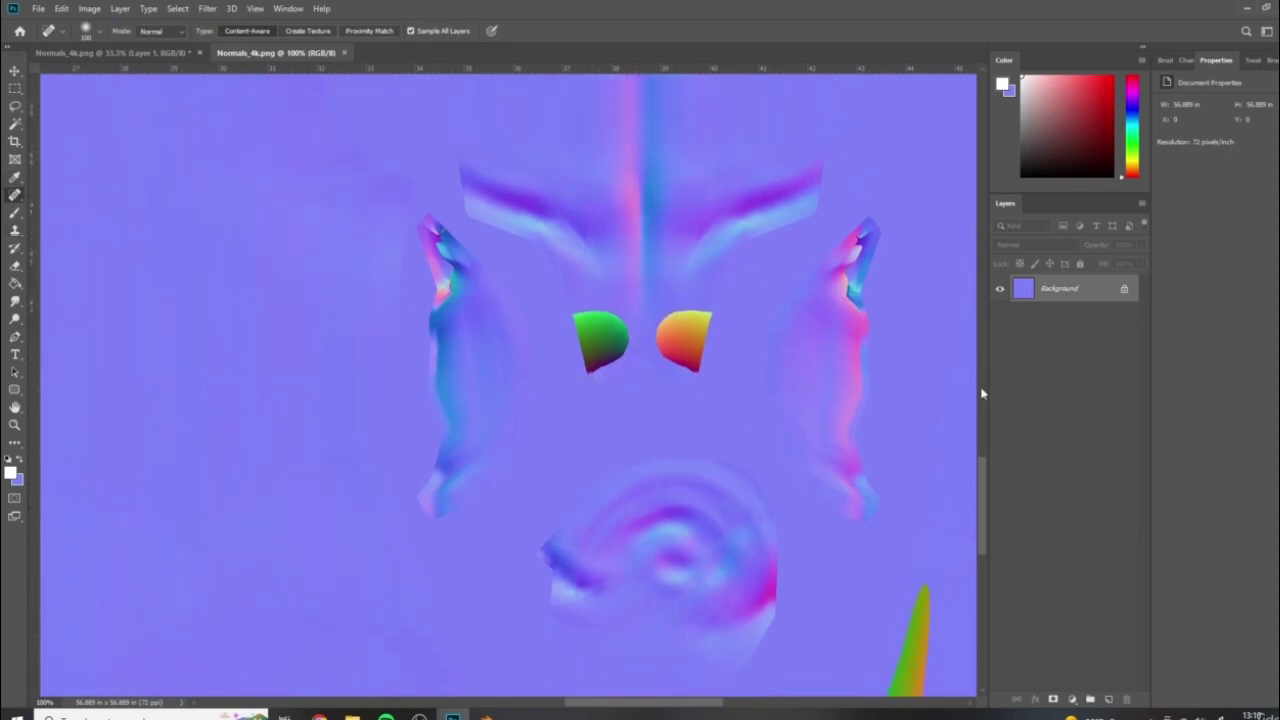
scroll(700, 306, up, 4)
alt+scroll(726, 320, down, 3)
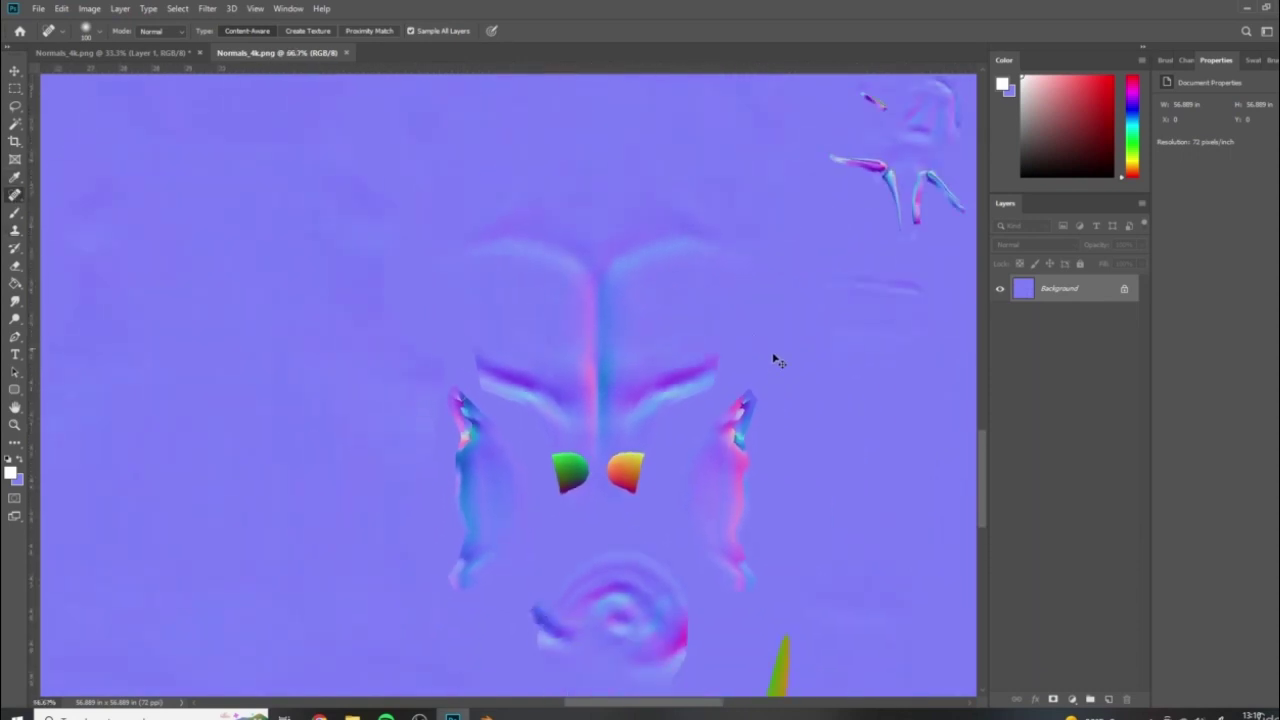
mouse_move(746, 536)
mouse_down()
mouse_move(716, 421)
mouse_move(660, 423)
mouse_up()
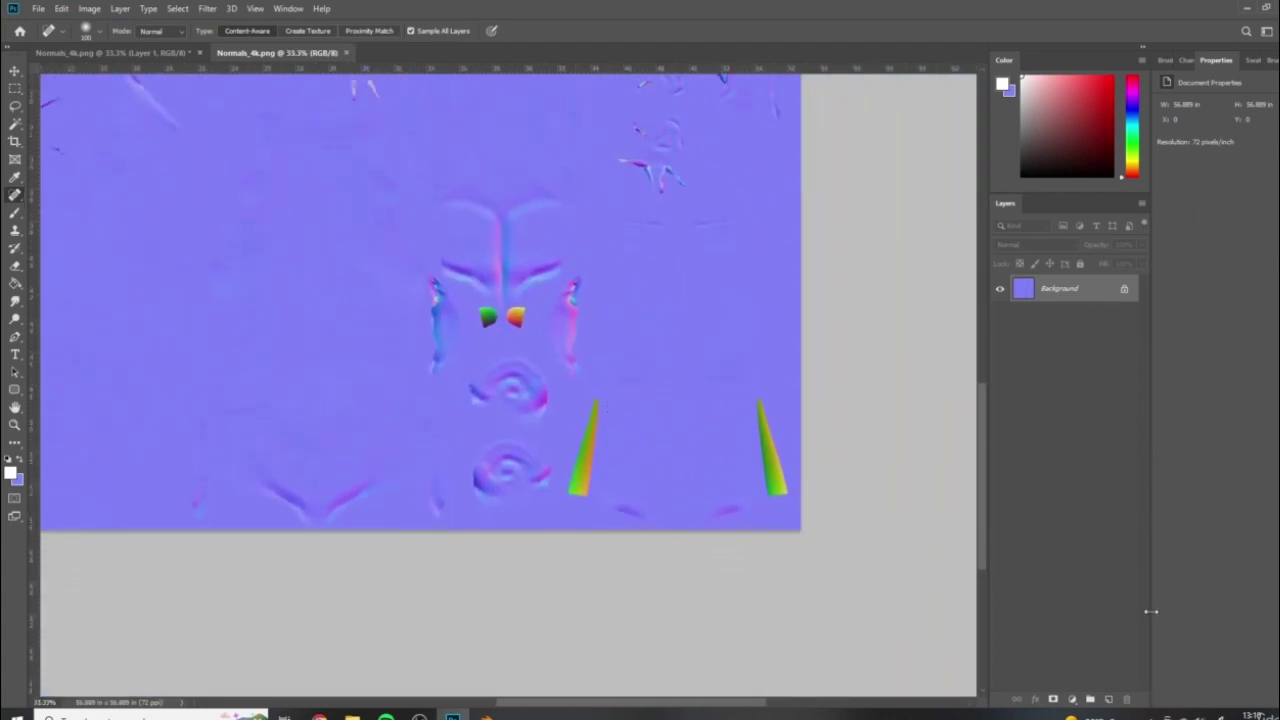
Add a new layer above the background and paint over the left wedge's tip with the content-aware Spot Healing Brush
click(1107, 699)
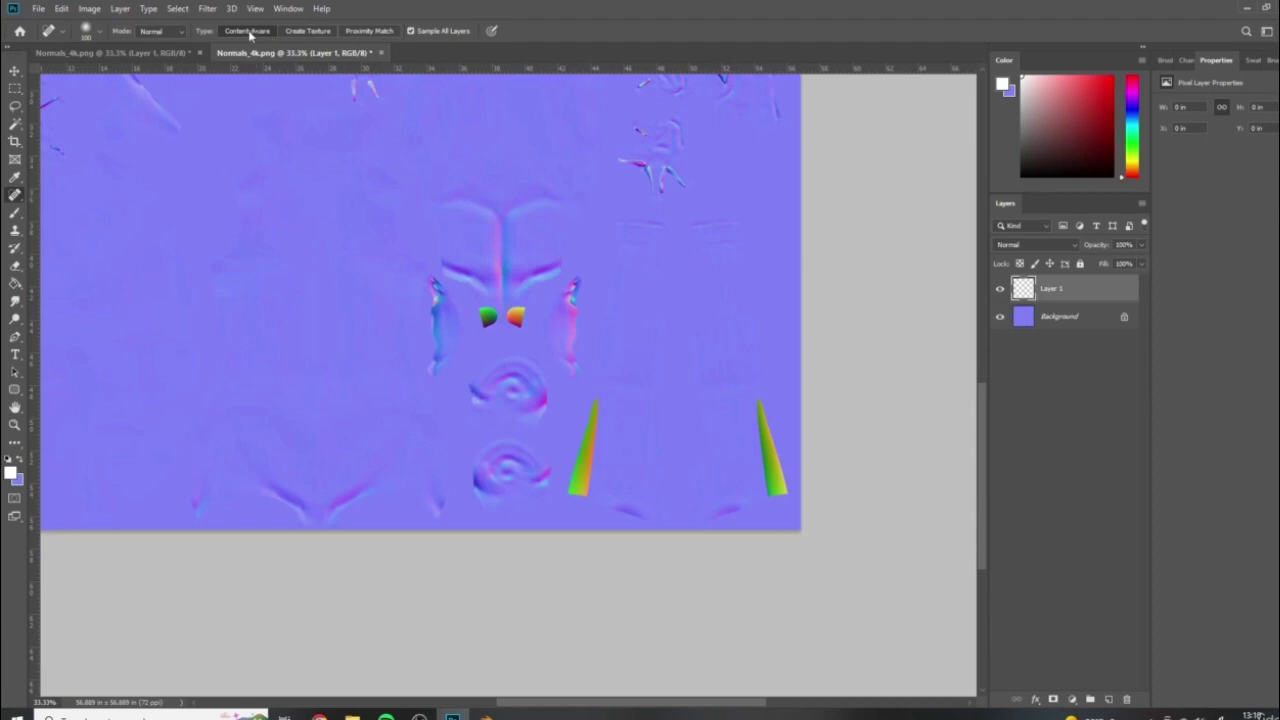
key(ctrl+plus)
key(ctrl+plus)
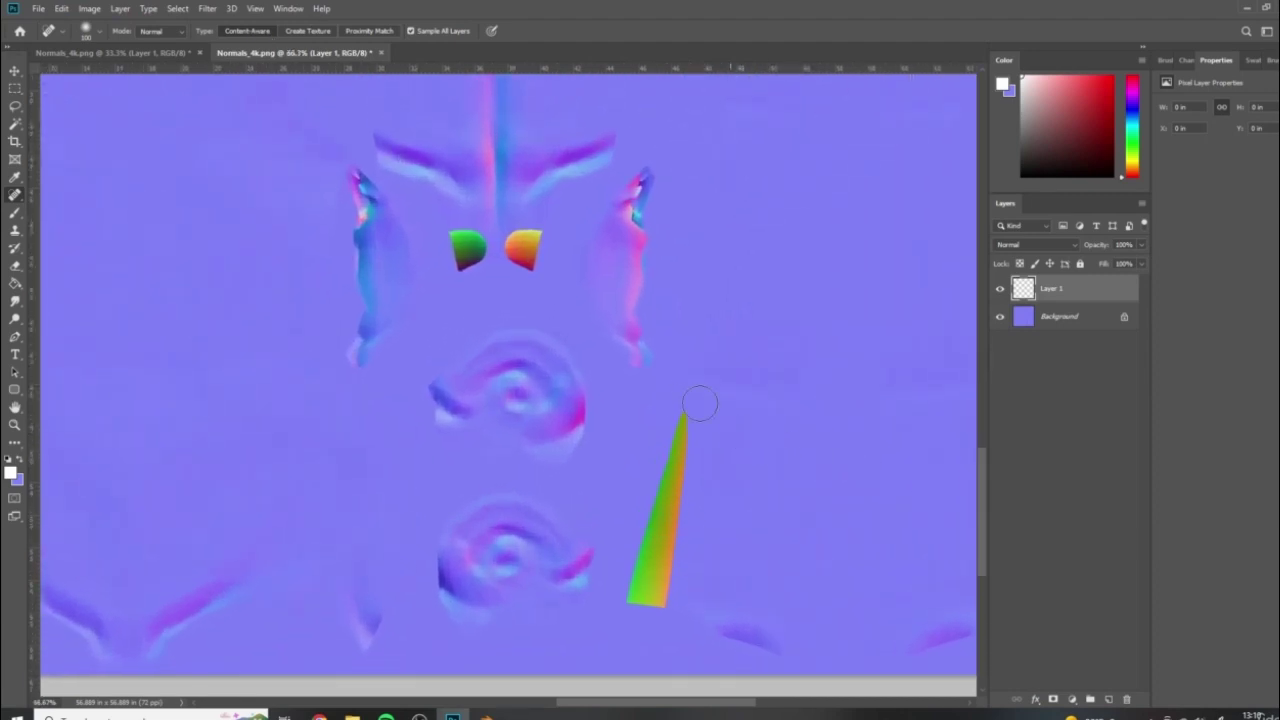
mouse_move(700, 403)
mouse_down()
mouse_move(686, 418)
mouse_move(708, 512)
mouse_up()
drag(678, 418, 704, 498)
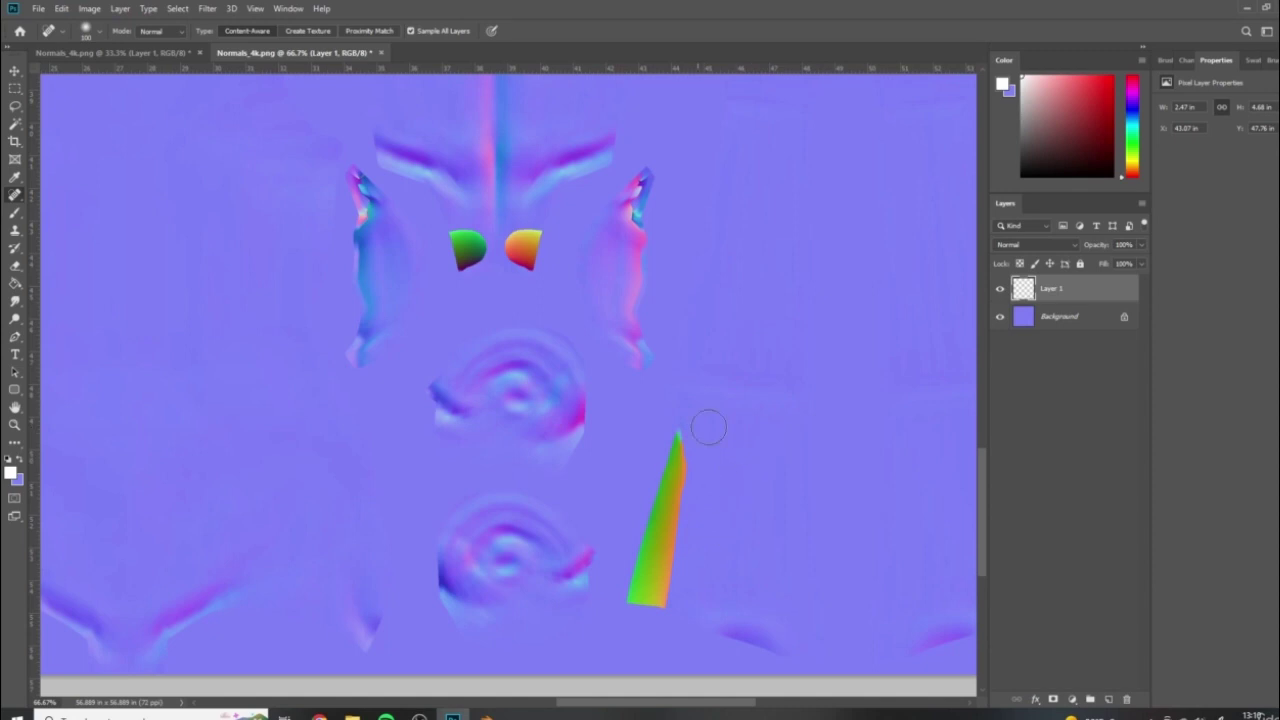
Use the Clone Stamp to cover the remaining left green-orange wedge with clean purple sampled beside it
click(15, 230)
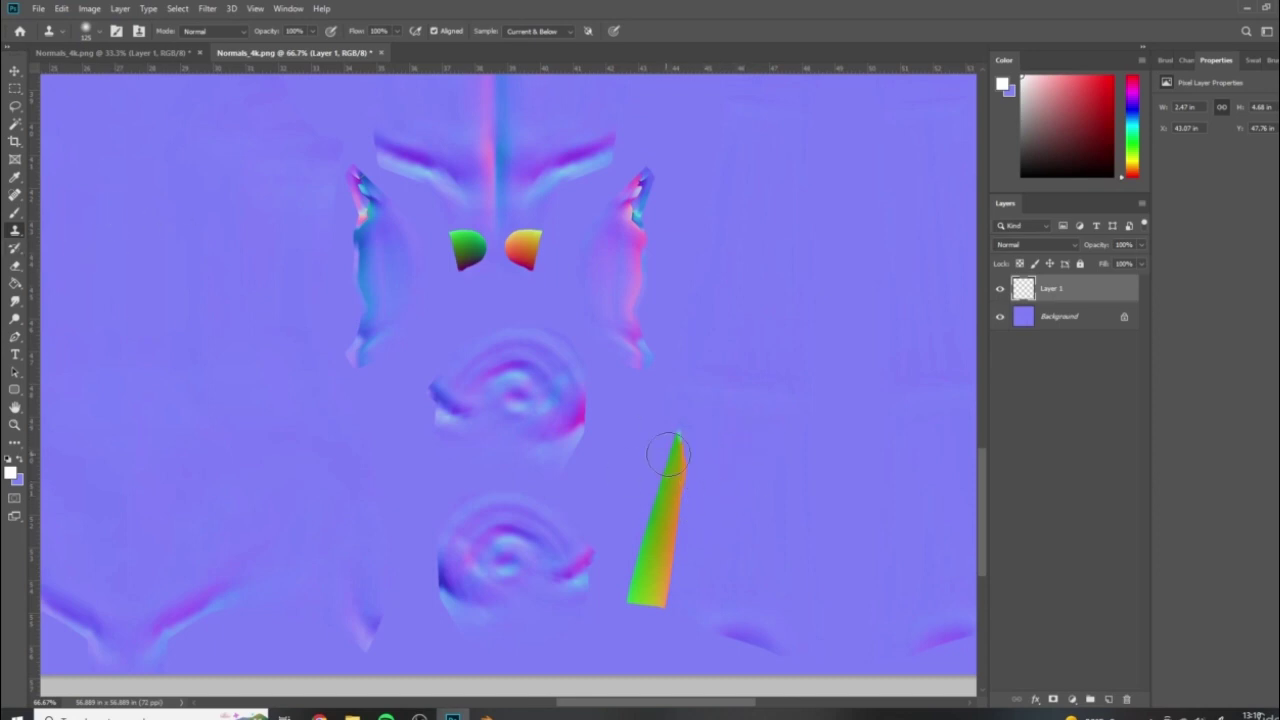
key(super+s)
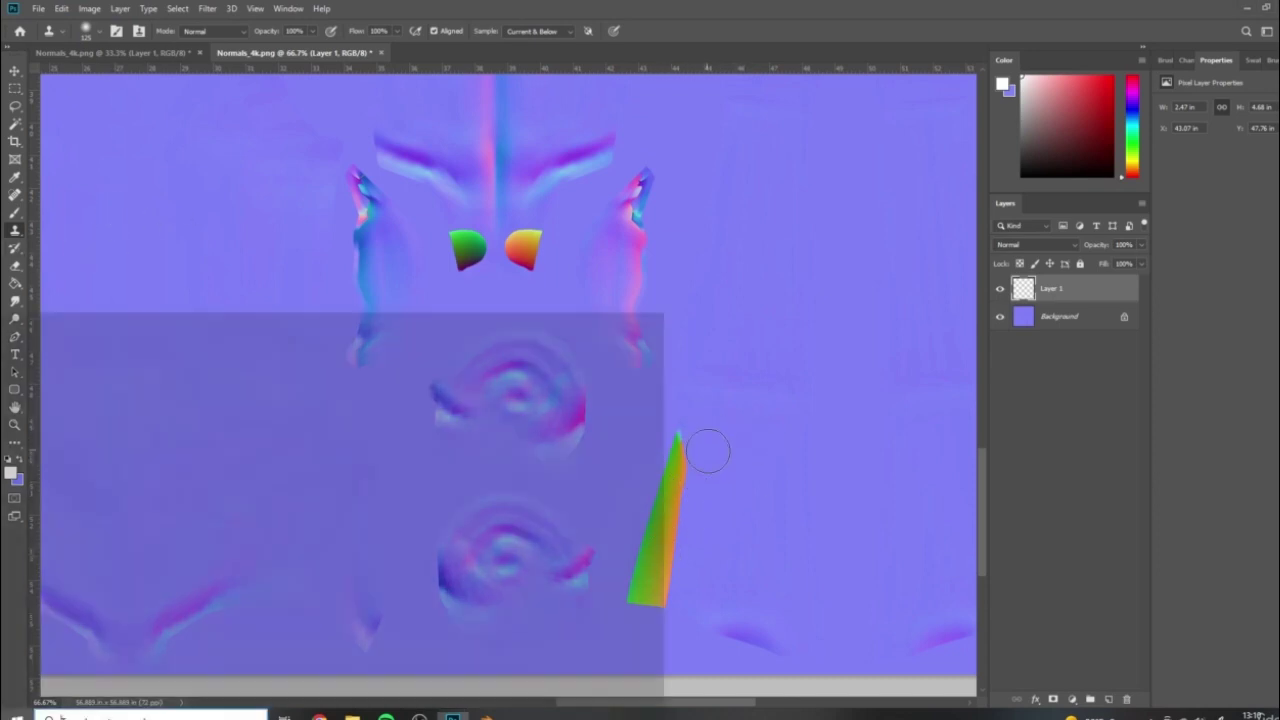
key(super)
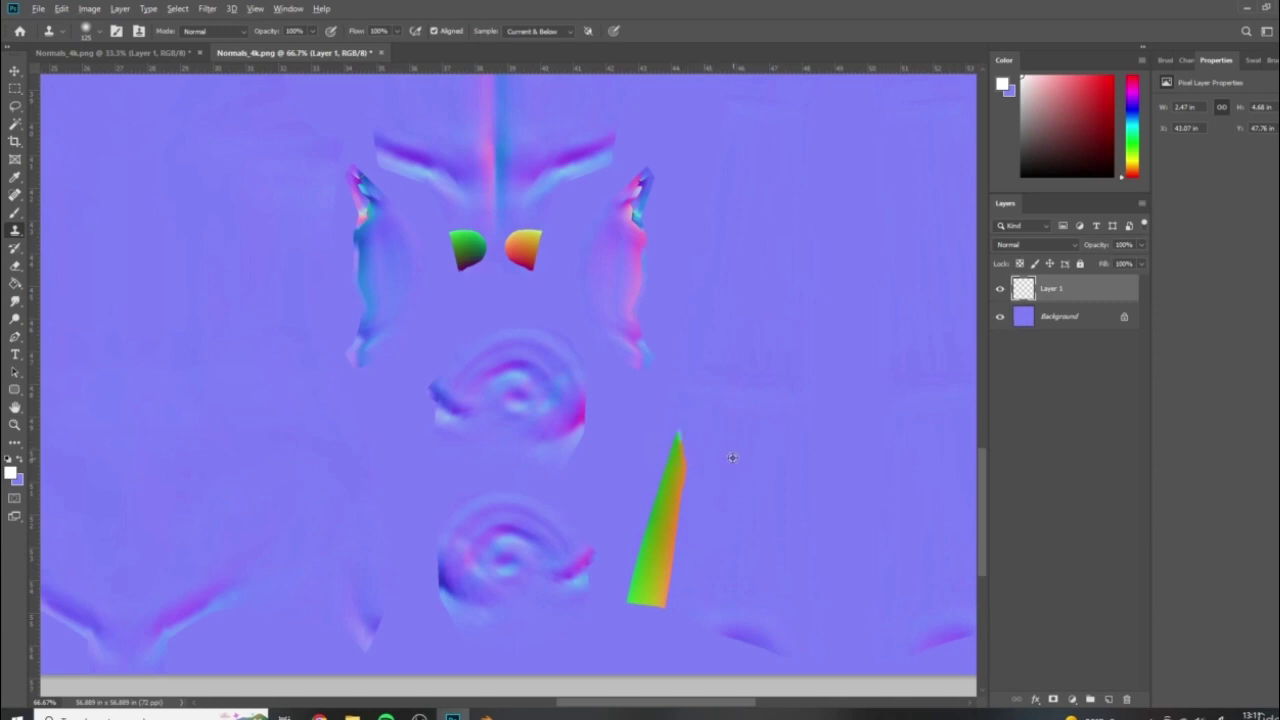
click(679, 441)
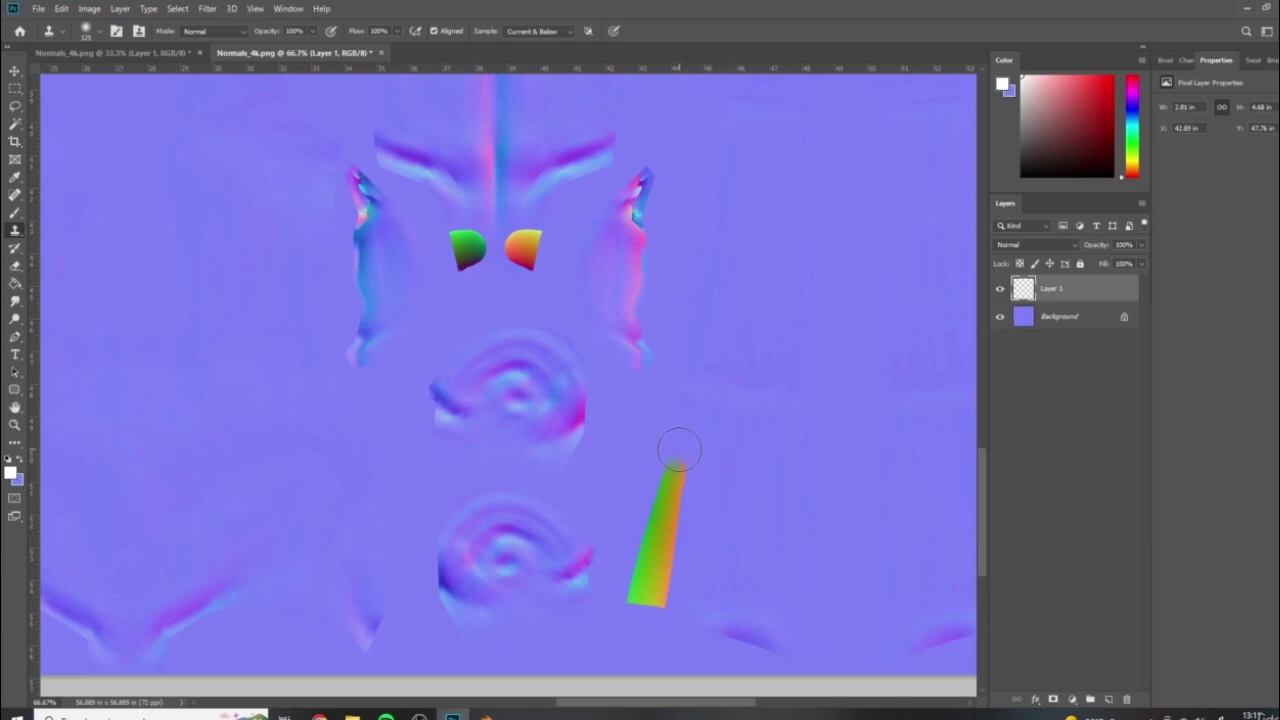
mouse_move(681, 474)
mouse_down()
mouse_move(671, 463)
mouse_move(660, 500)
mouse_move(678, 513)
mouse_move(640, 598)
mouse_move(655, 552)
mouse_move(634, 574)
mouse_move(680, 606)
mouse_up()
scroll(680, 606, down, 2)
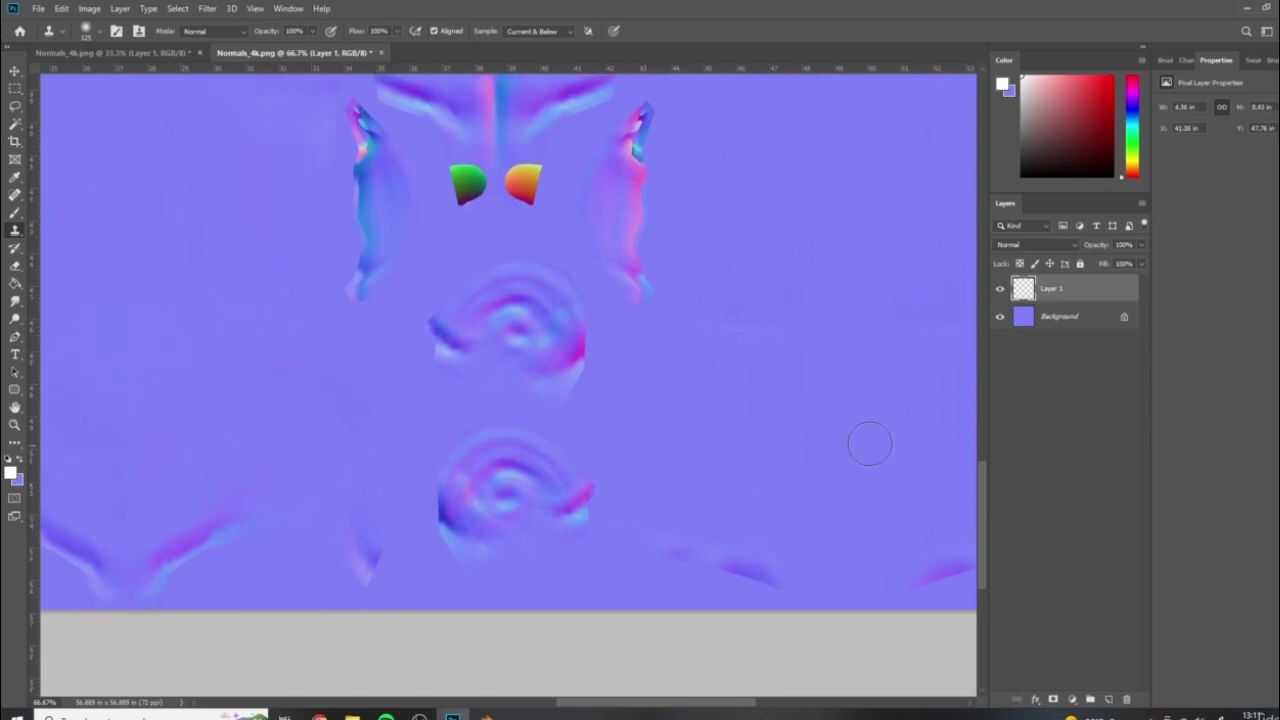
Cover the remaining green-yellow wedge near the map's lower-right corner with clean purple using the Clone Stamp
scroll(782, 464, right, 3)
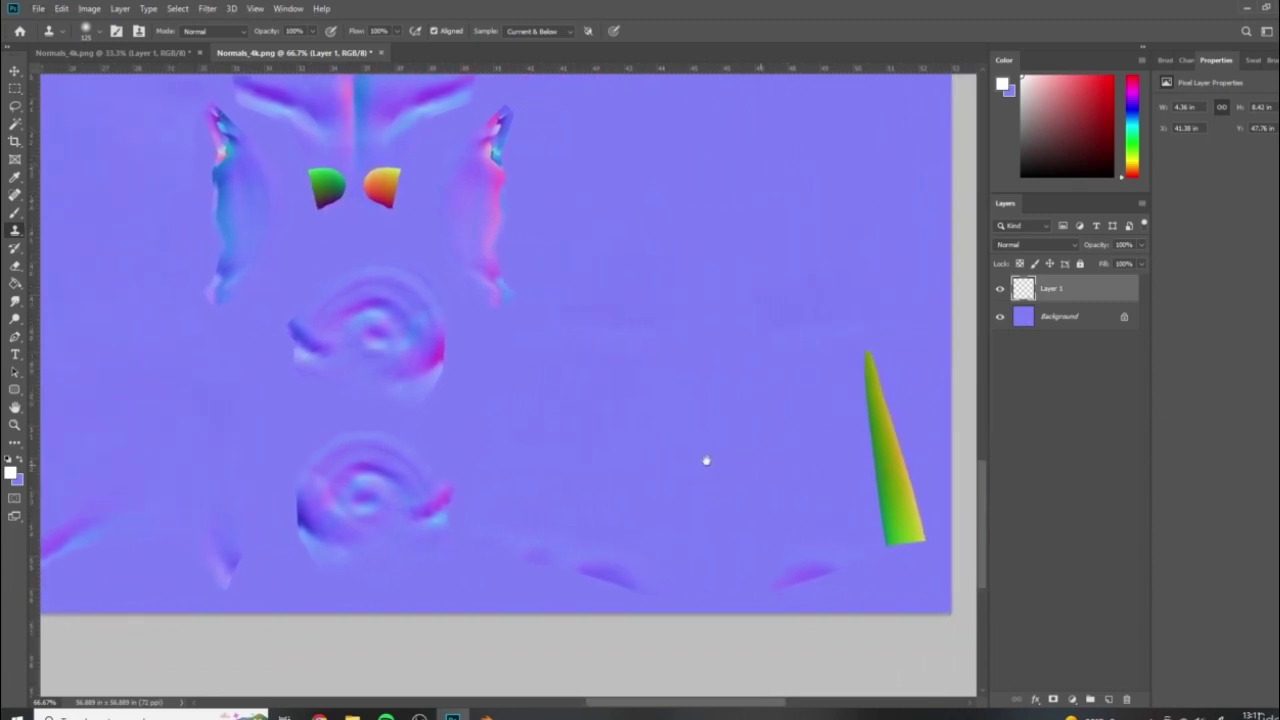
mouse_move(858, 368)
mouse_down()
mouse_move(857, 354)
mouse_move(883, 451)
mouse_move(881, 520)
mouse_move(894, 531)
mouse_move(874, 497)
mouse_up()
mouse_move(880, 453)
mouse_down()
mouse_move(883, 531)
mouse_move(909, 531)
mouse_move(871, 531)
mouse_move(913, 508)
mouse_up()
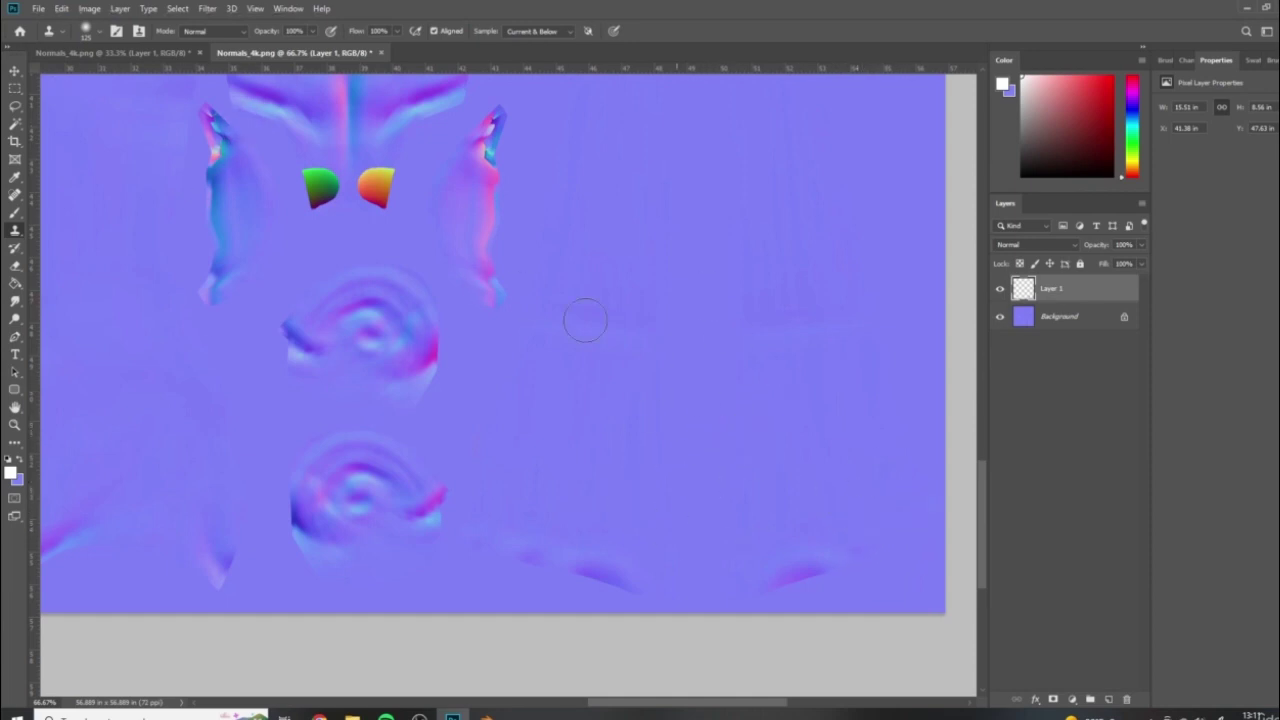
Save the retouched map as a PNG over Normals_4k.png in the Character folder, using the large file size option
click(39, 9)
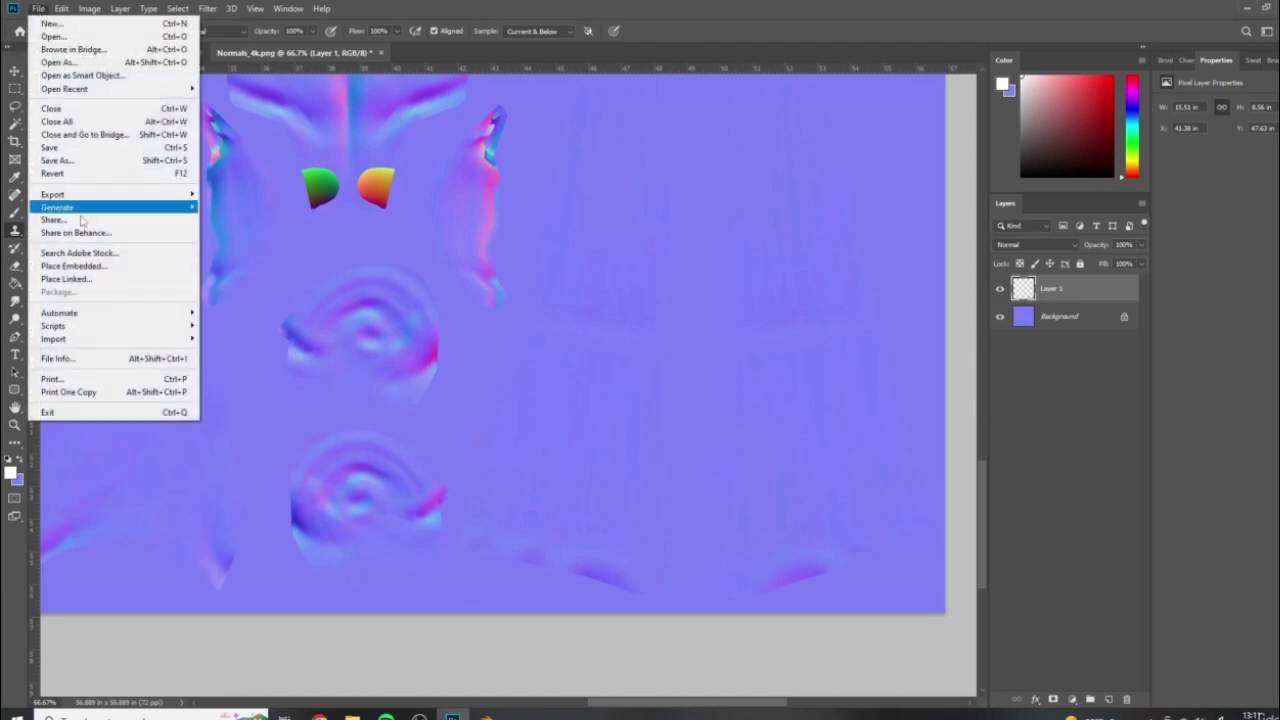
click(62, 150)
click(140, 539)
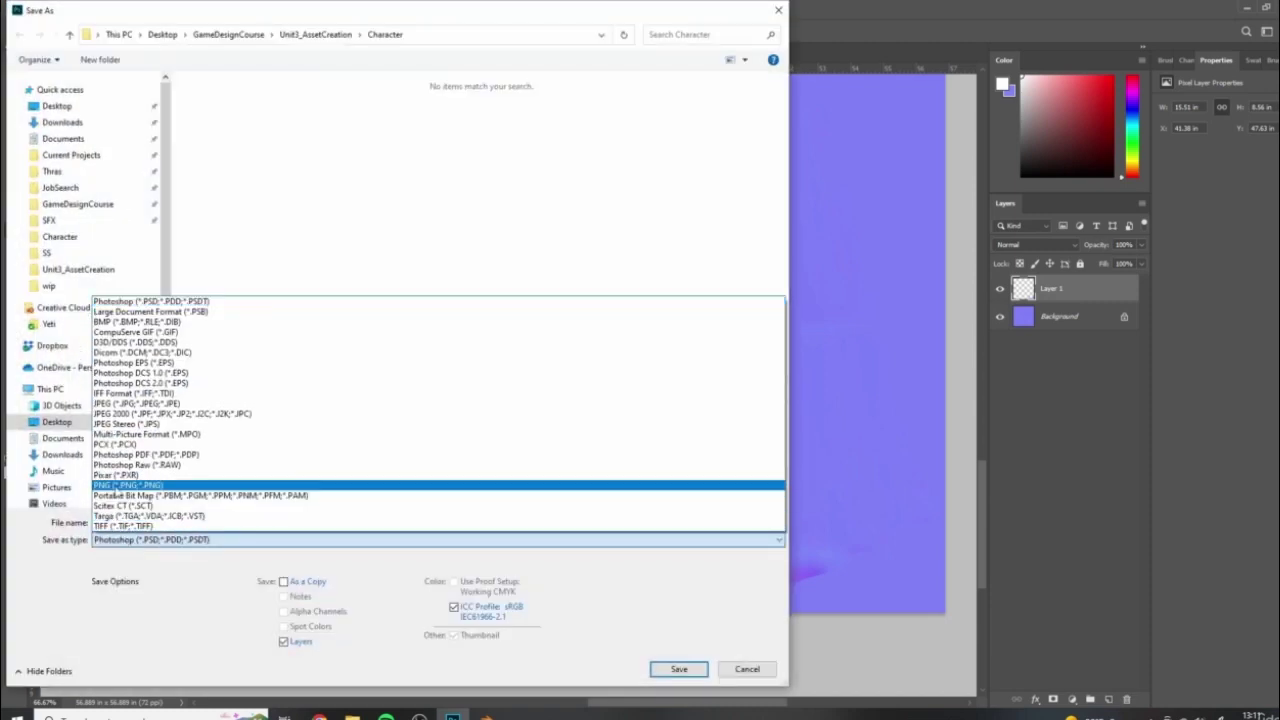
click(120, 486)
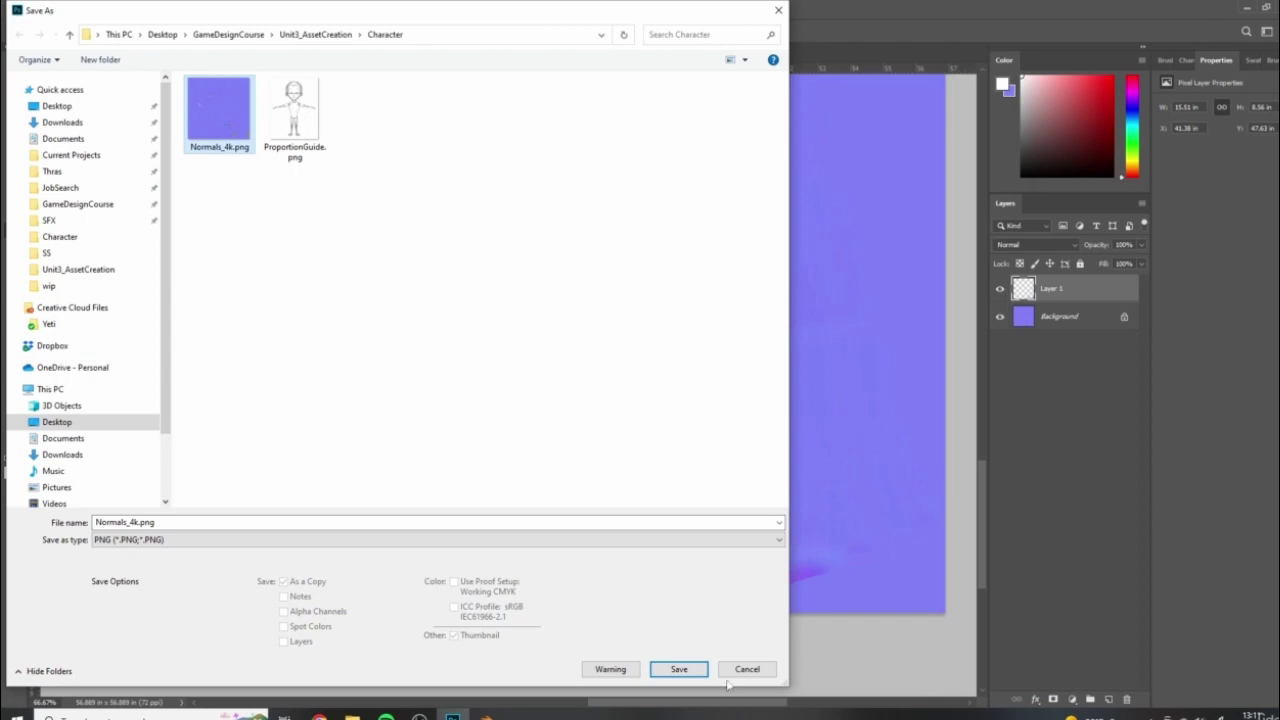
click(679, 669)
click(698, 366)
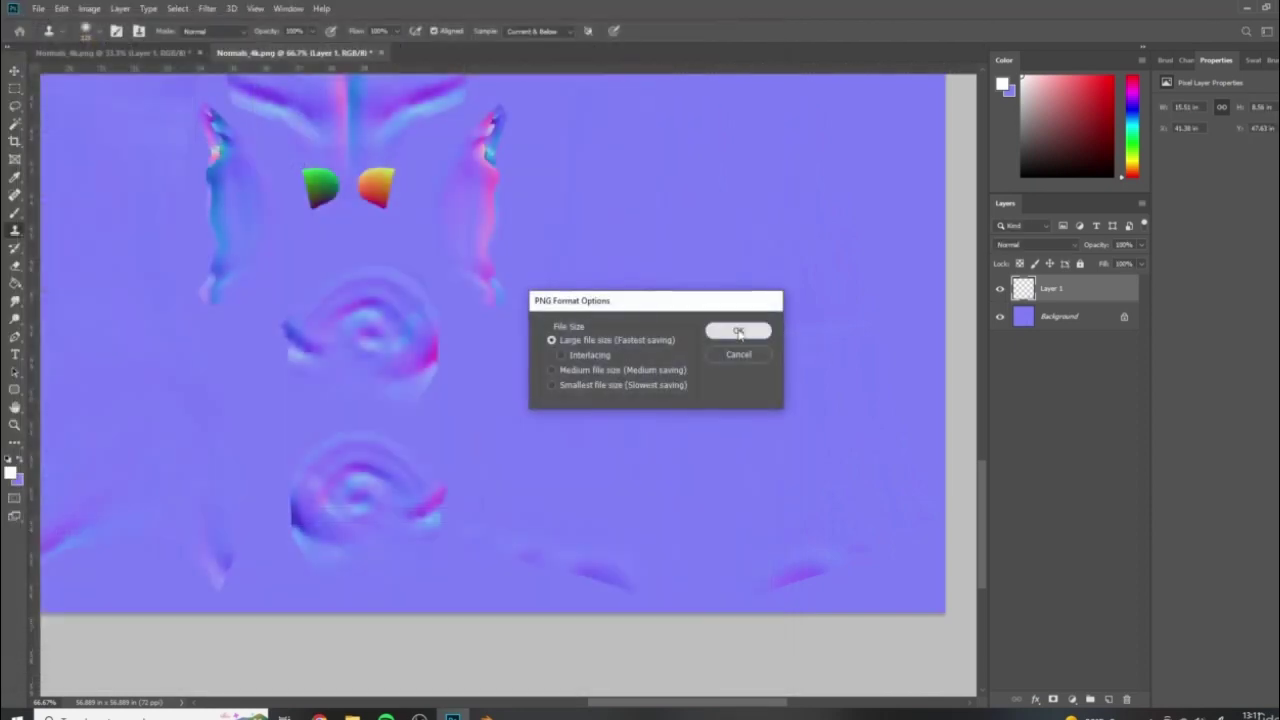
click(738, 332)
Switch to Blender and reload the Normals.001 image from disk
click(486, 712)
key(alt+r)
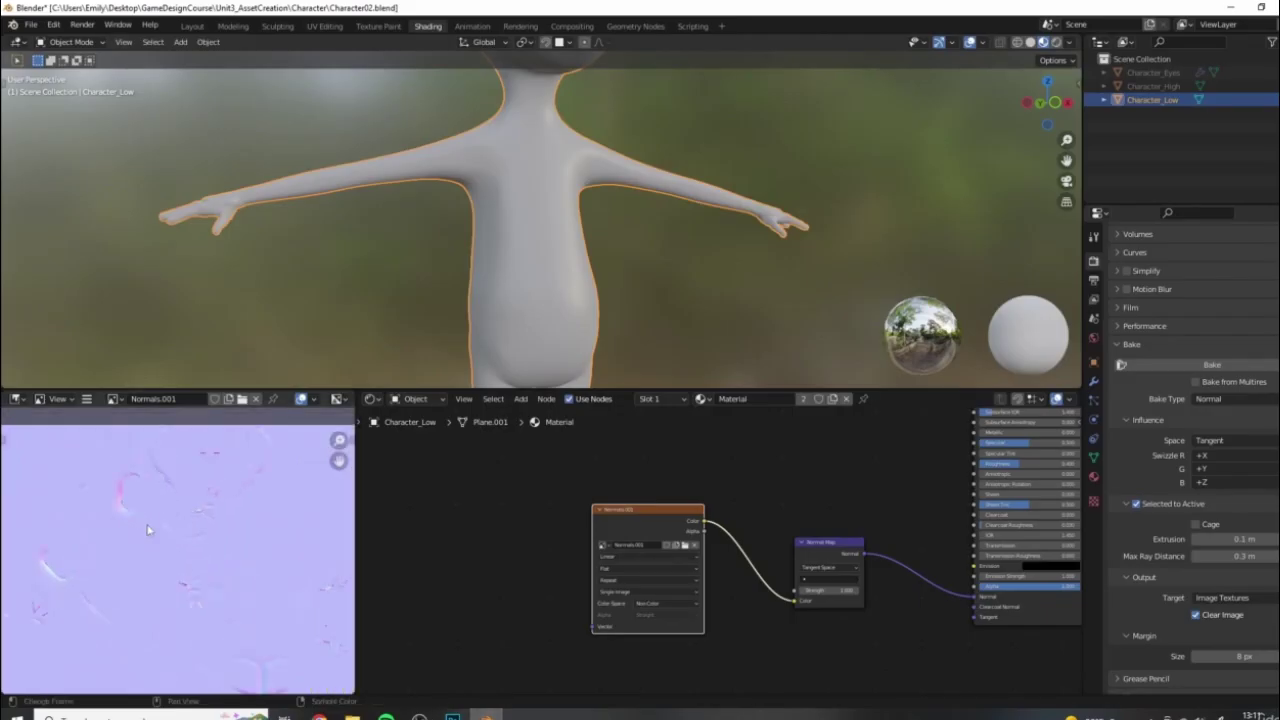
click(87, 398)
mouse_move(123, 431)
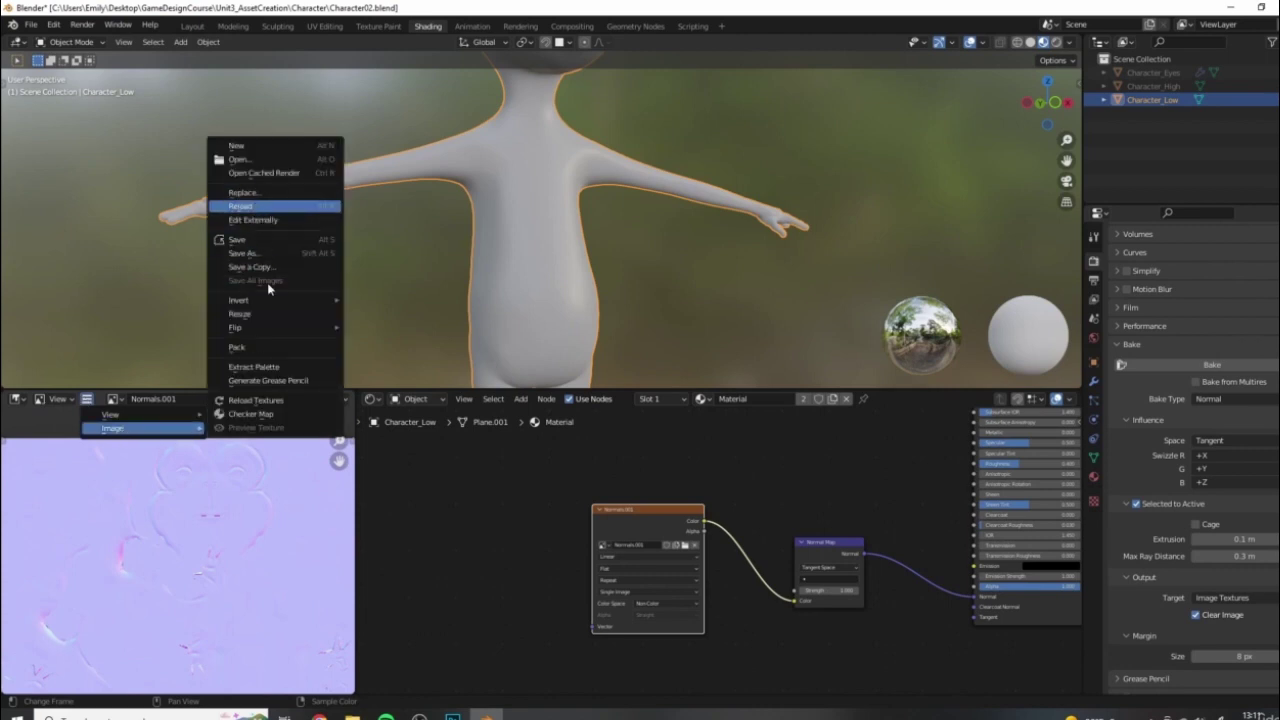
click(240, 205)
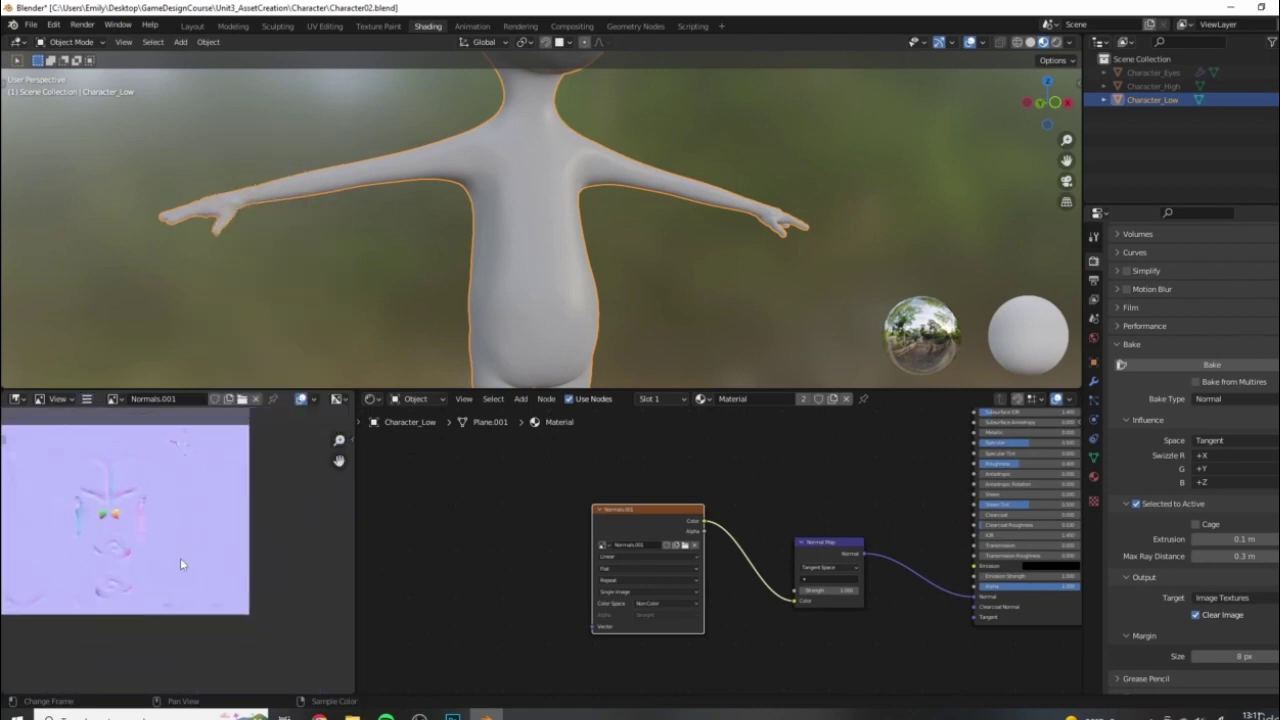
Examine the low-poly character's crotch from behind and compare it with the green and orange patches on the normal map
scroll(706, 223, down, 2)
middle_drag(706, 223, 607, 282)
scroll(607, 282, up, 3)
scroll(607, 282, up, 5)
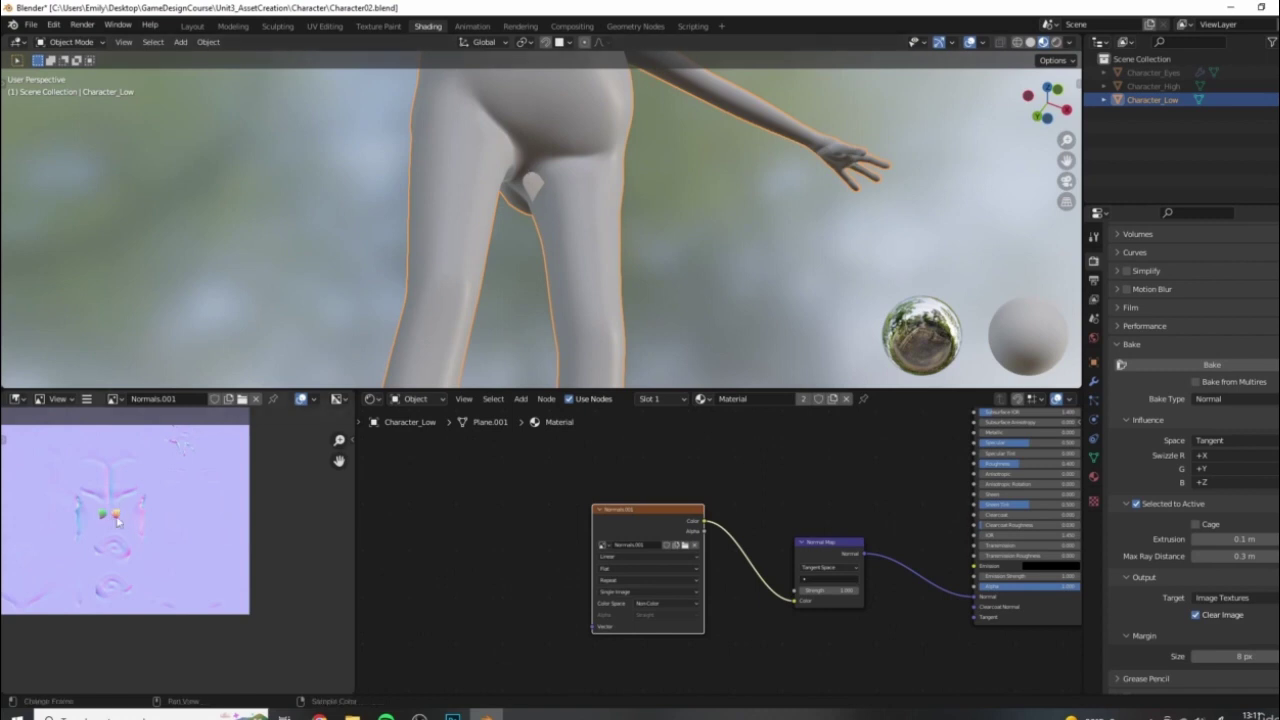
middle_drag(594, 184, 540, 208)
middle_drag(172, 516, 177, 578)
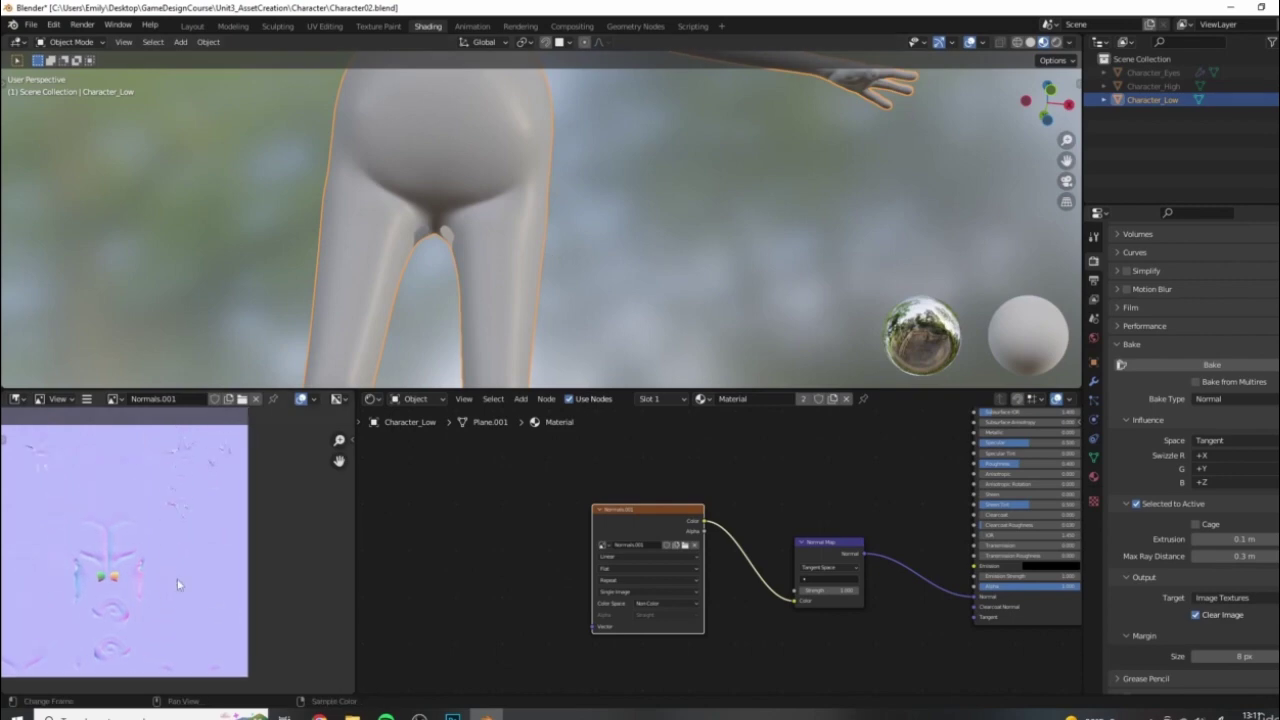
scroll(596, 127, down, 4)
middle_drag(596, 127, 593, 218)
scroll(660, 202, down, 6)
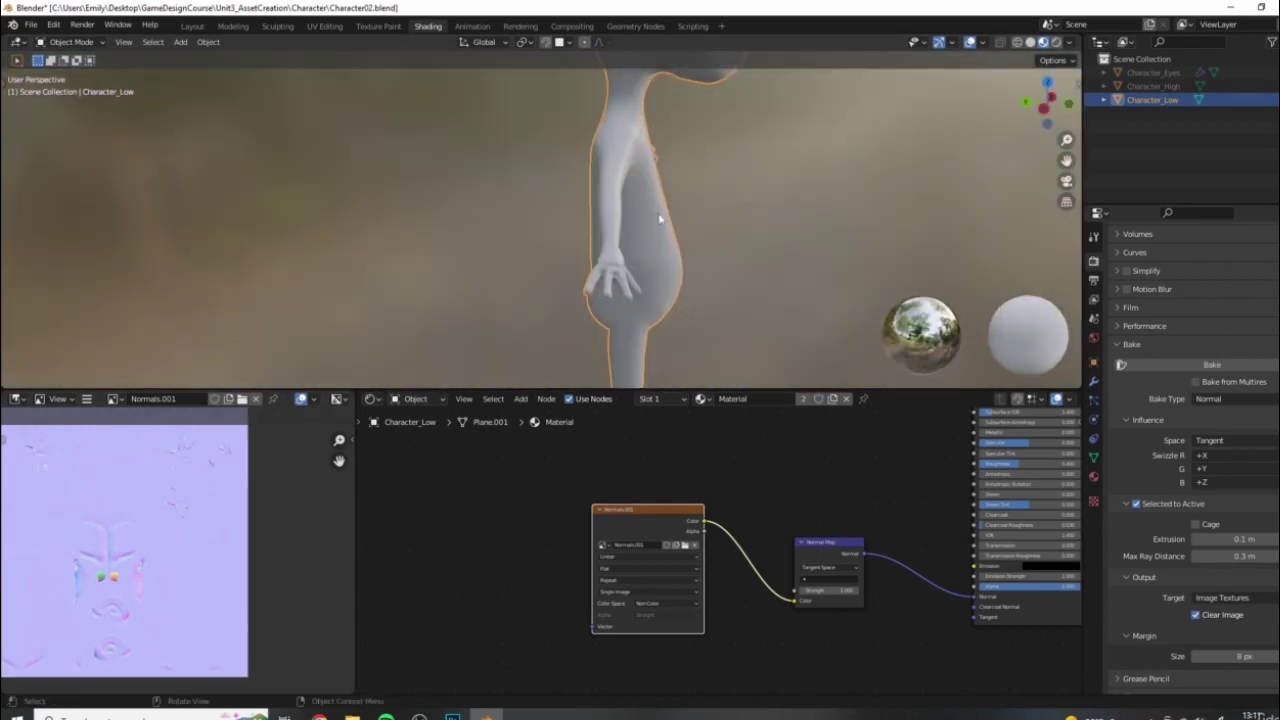
middle_drag(603, 143, 540, 170)
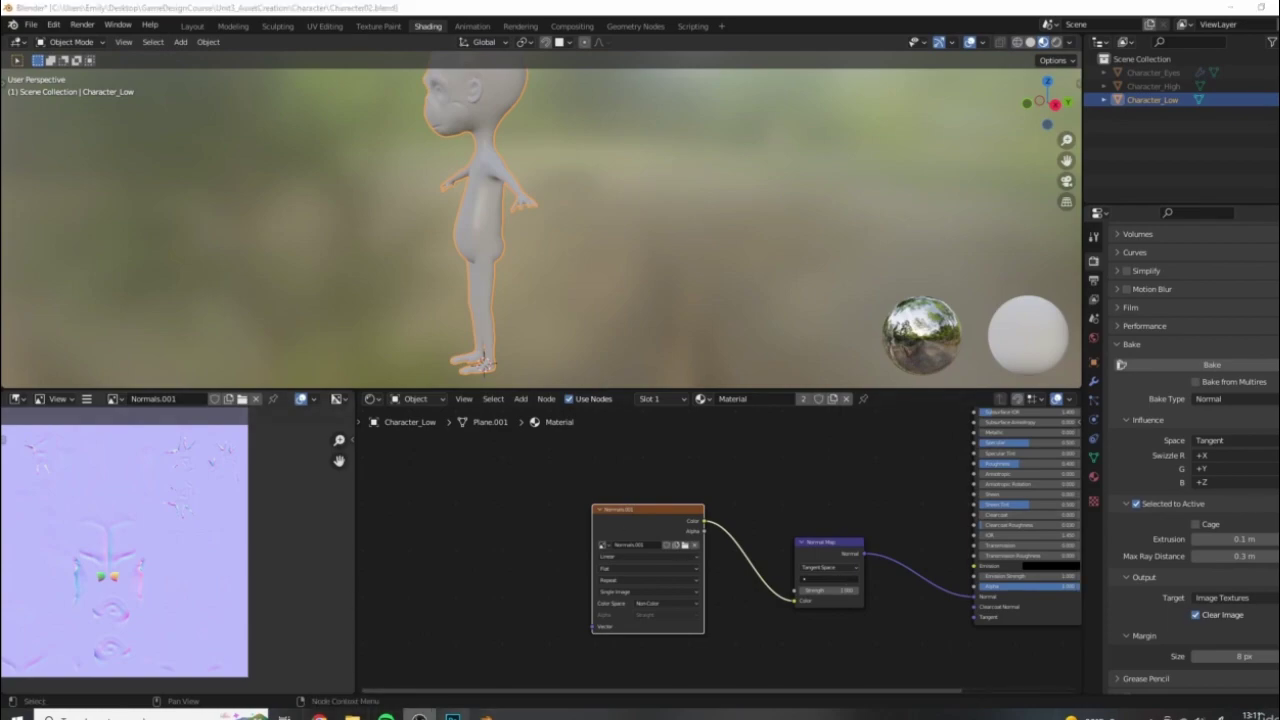
Switch to Photoshop and cover the orange patch beneath the central seam with clean purple using the Clone Stamp
click(453, 716)
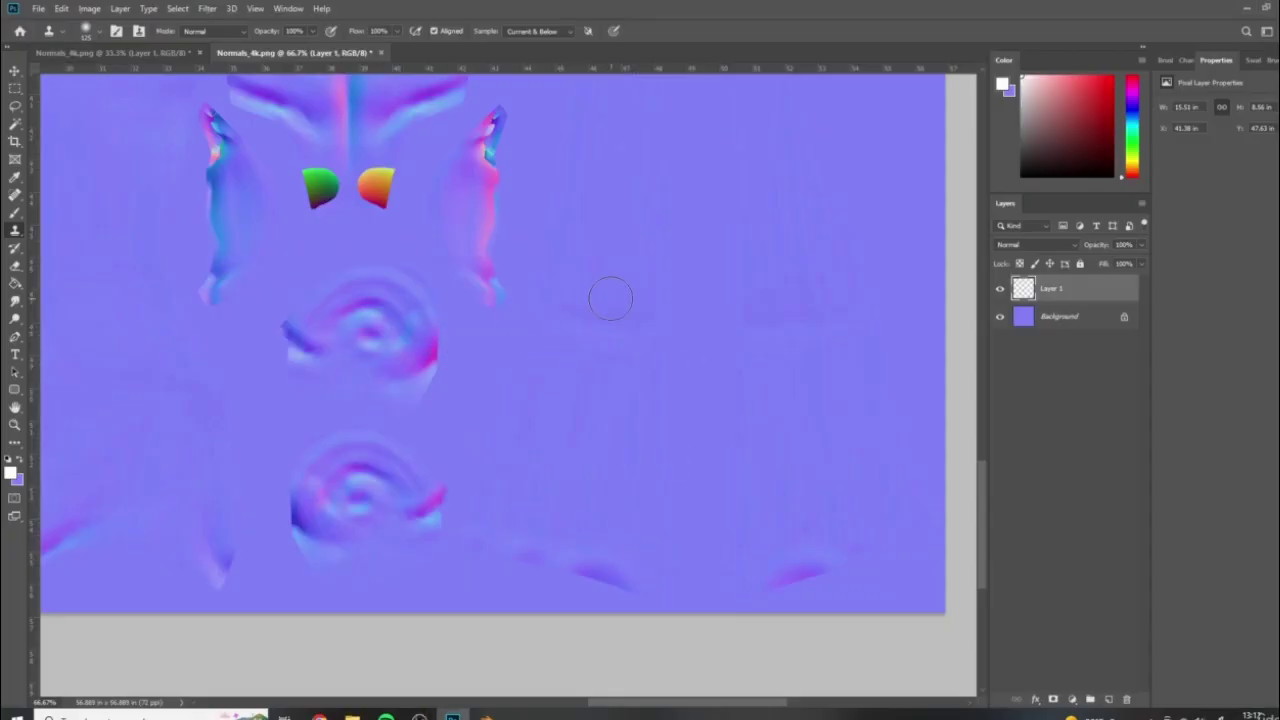
scroll(584, 288, down, 1)
drag(481, 286, 609, 437)
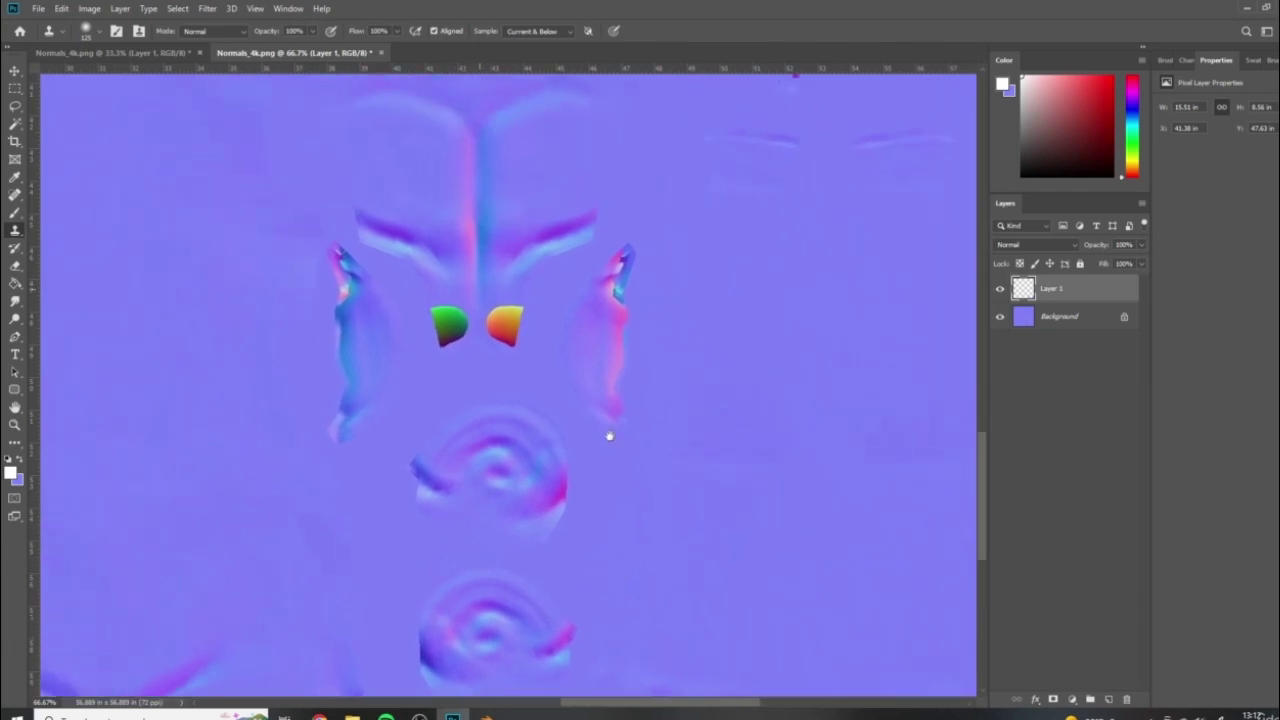
key(ctrl+plus)
key(ctrl+plus)
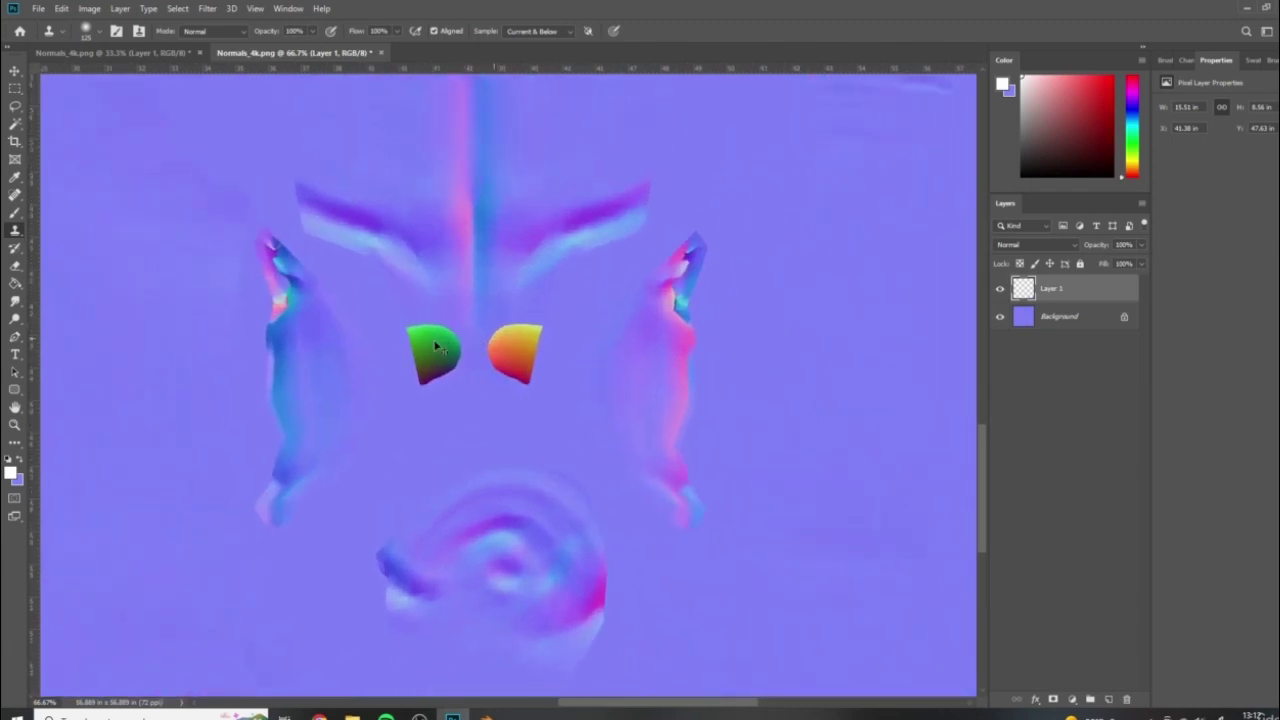
alt+click(492, 218)
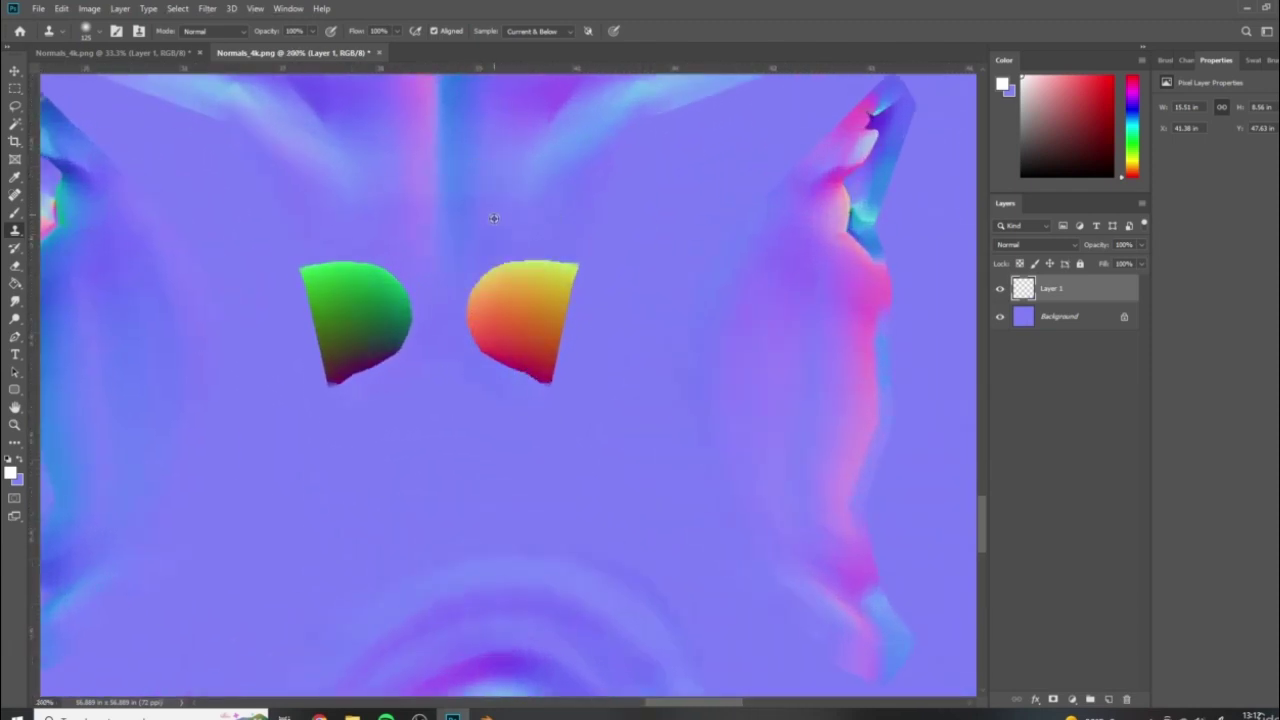
drag(496, 275, 504, 283)
drag(546, 398, 512, 333)
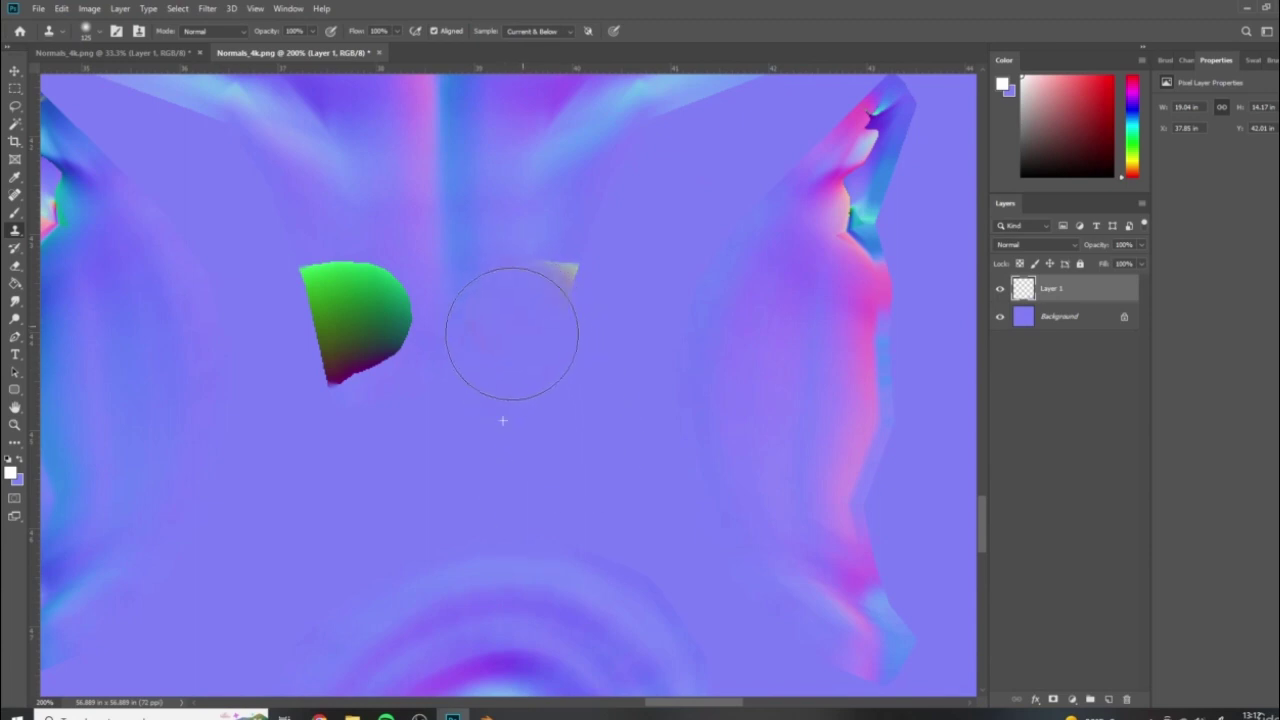
Resample clean purple below the green patch and cover the patch with the Clone Stamp, undoing the faulty strokes
alt+click(403, 455)
drag(385, 405, 352, 360)
key(ctrl+z)
key(ctrl+z)
key(ctrl+z)
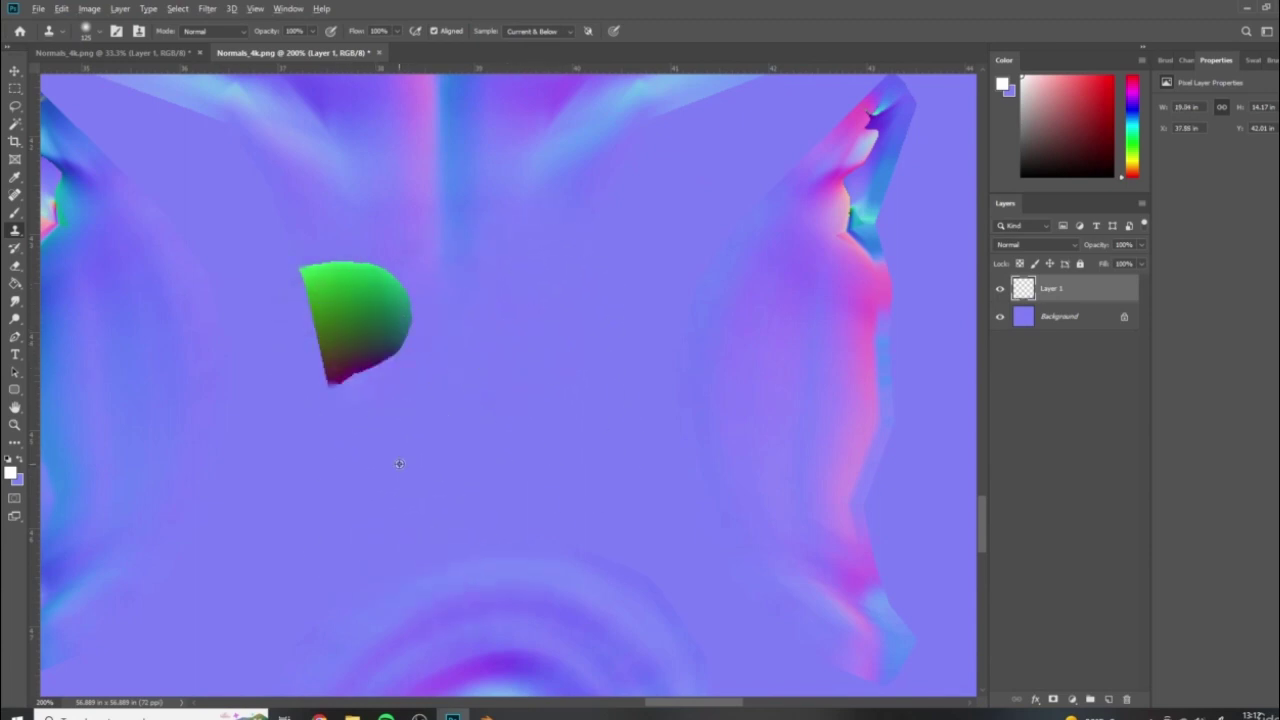
mouse_move(385, 405)
mouse_down()
mouse_move(354, 357)
mouse_move(360, 331)
mouse_move(340, 288)
mouse_move(369, 286)
mouse_up()
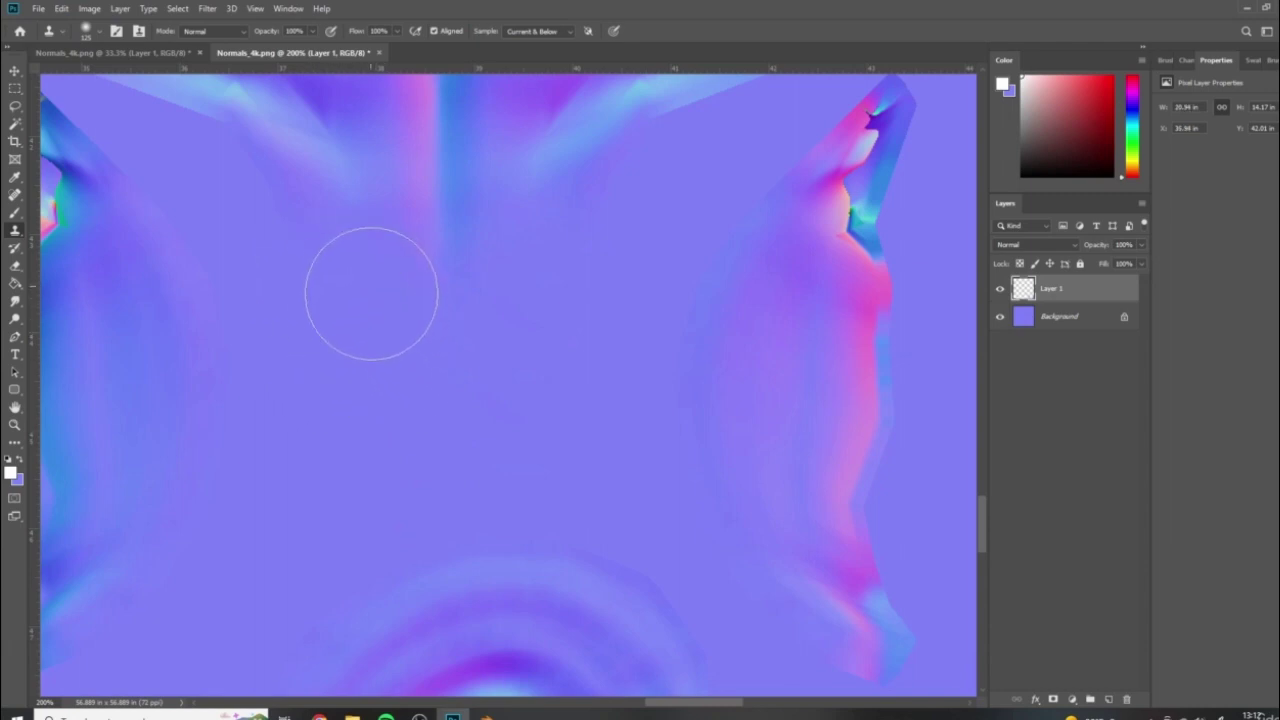
Save the map again as a PNG over Normals_4k.png, keeping the large file size option
scroll(600, 420, down, 2)
key(ctrl+shift+s)
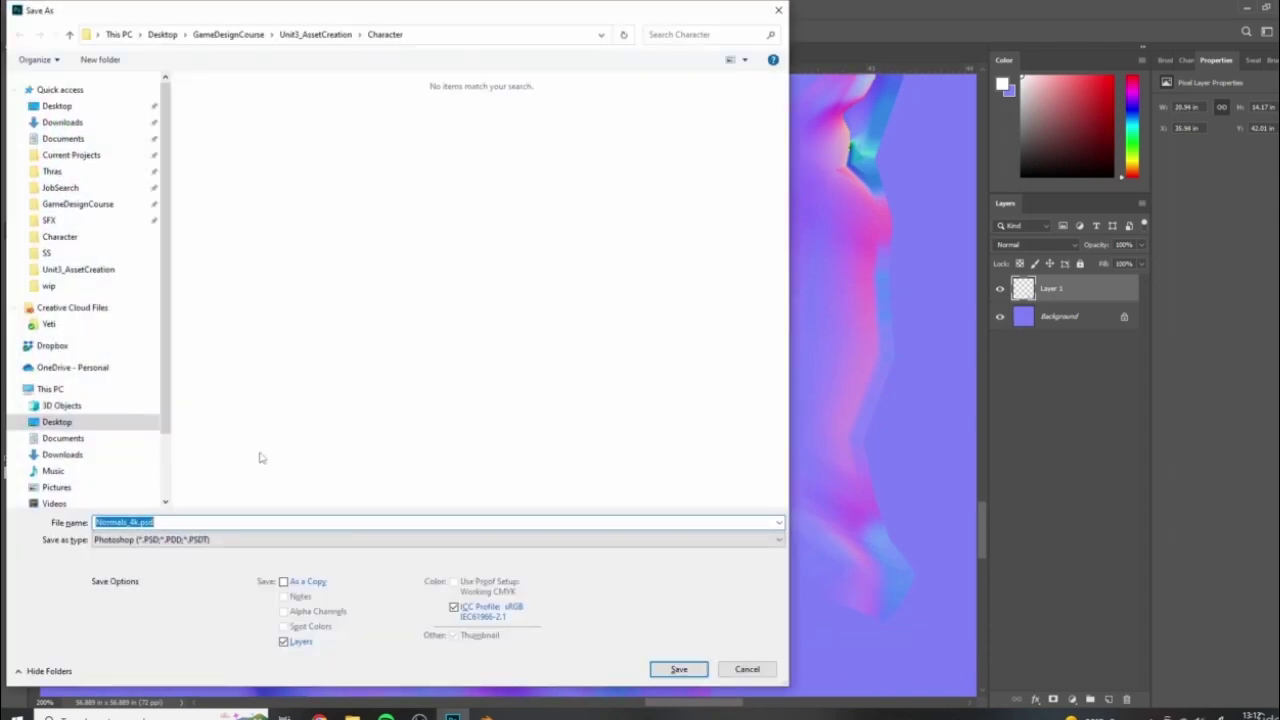
click(128, 540)
click(128, 485)
click(222, 118)
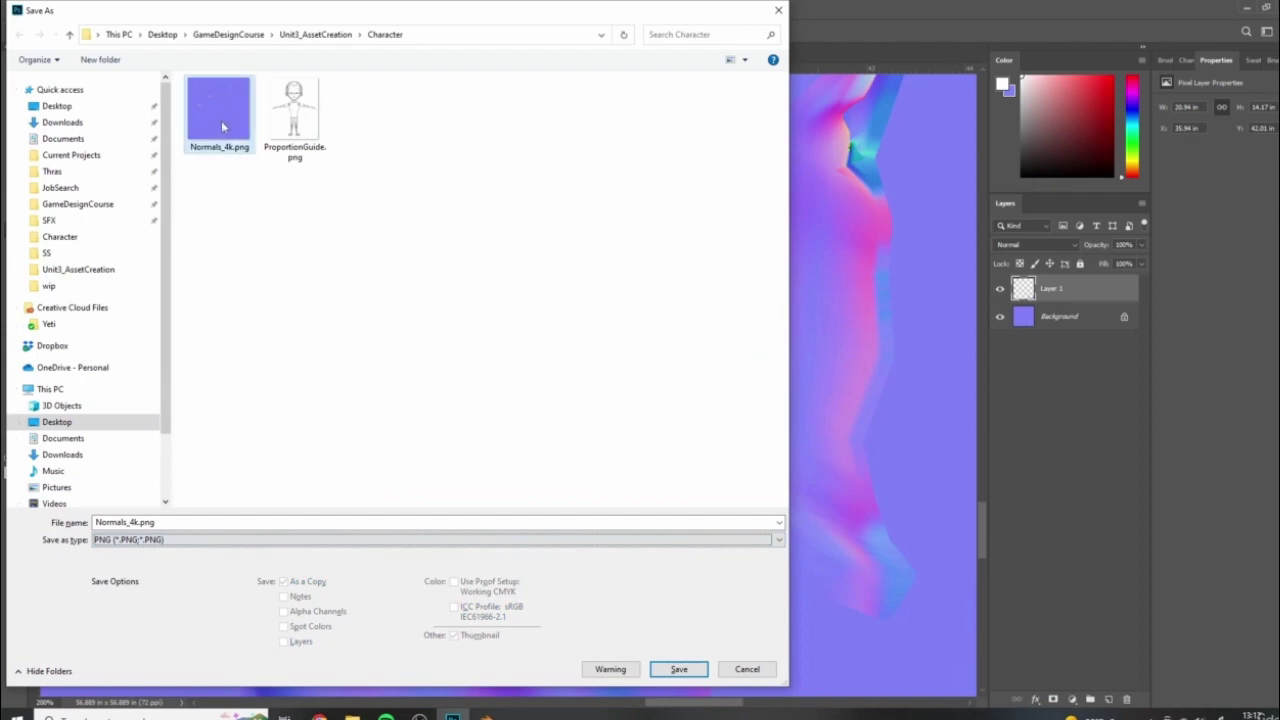
click(678, 669)
click(689, 362)
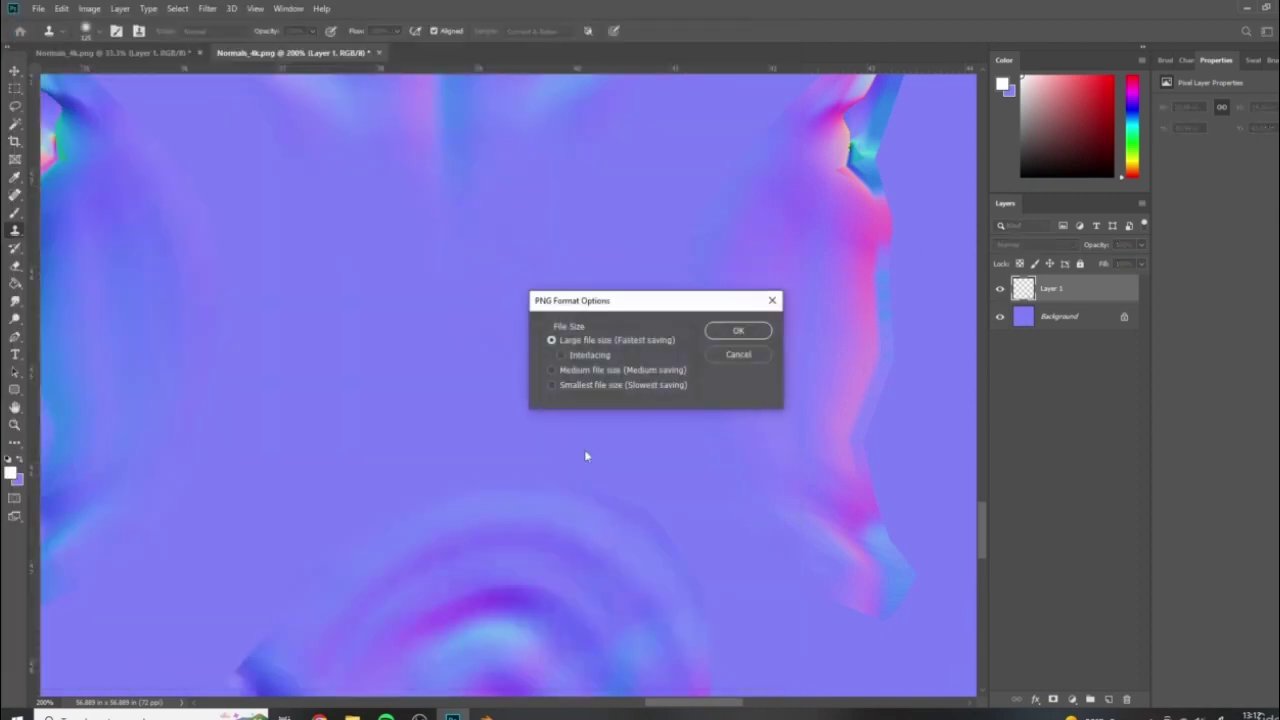
click(737, 331)
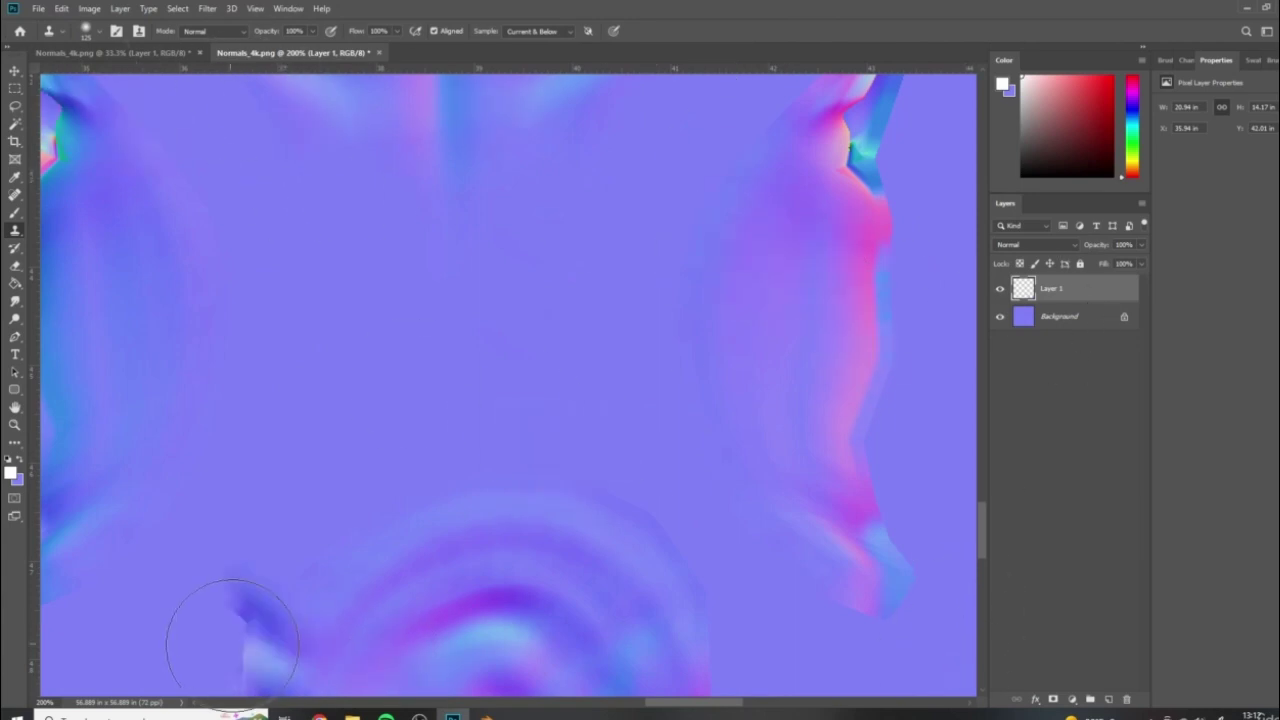
click(1002, 290)
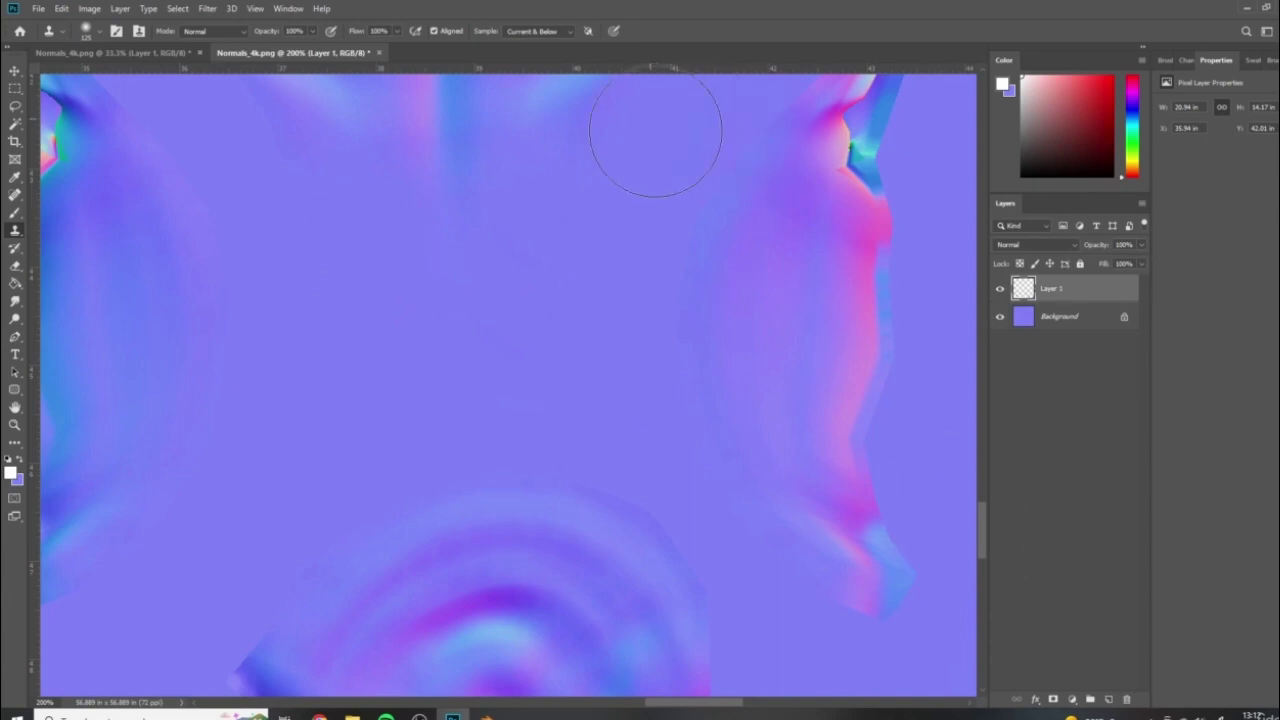
Switch to Blender and reload the normal map image with the green and orange patches retouched
click(486, 716)
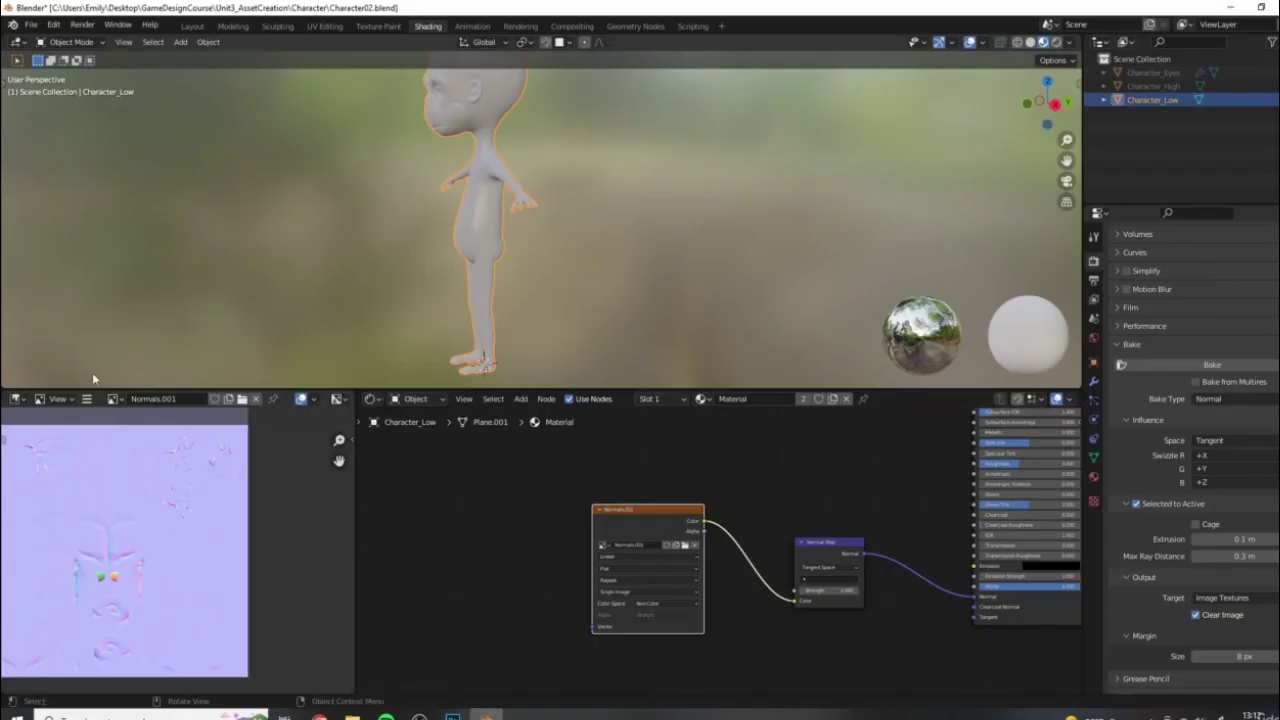
click(87, 398)
mouse_move(132, 430)
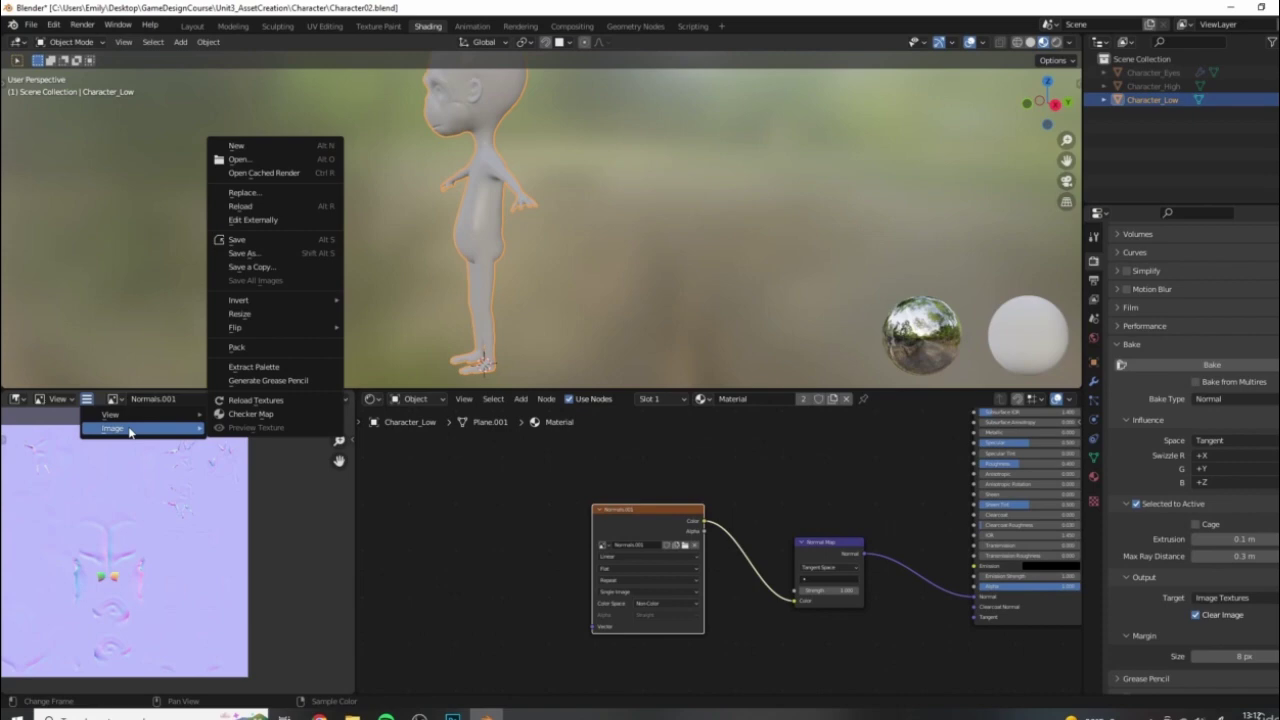
click(245, 206)
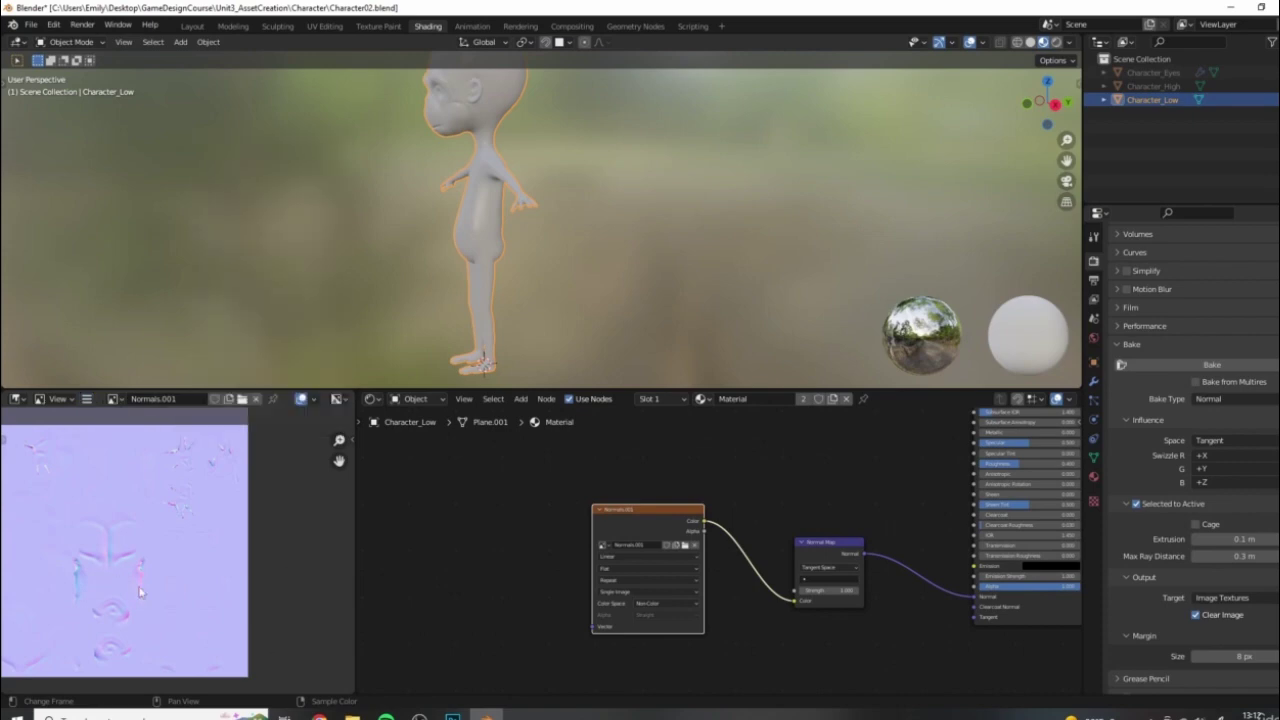
Enlarge the 3D viewport and examine the low-poly character up close from several angles
middle_drag(370, 255, 721, 209)
scroll(528, 214, up, 4)
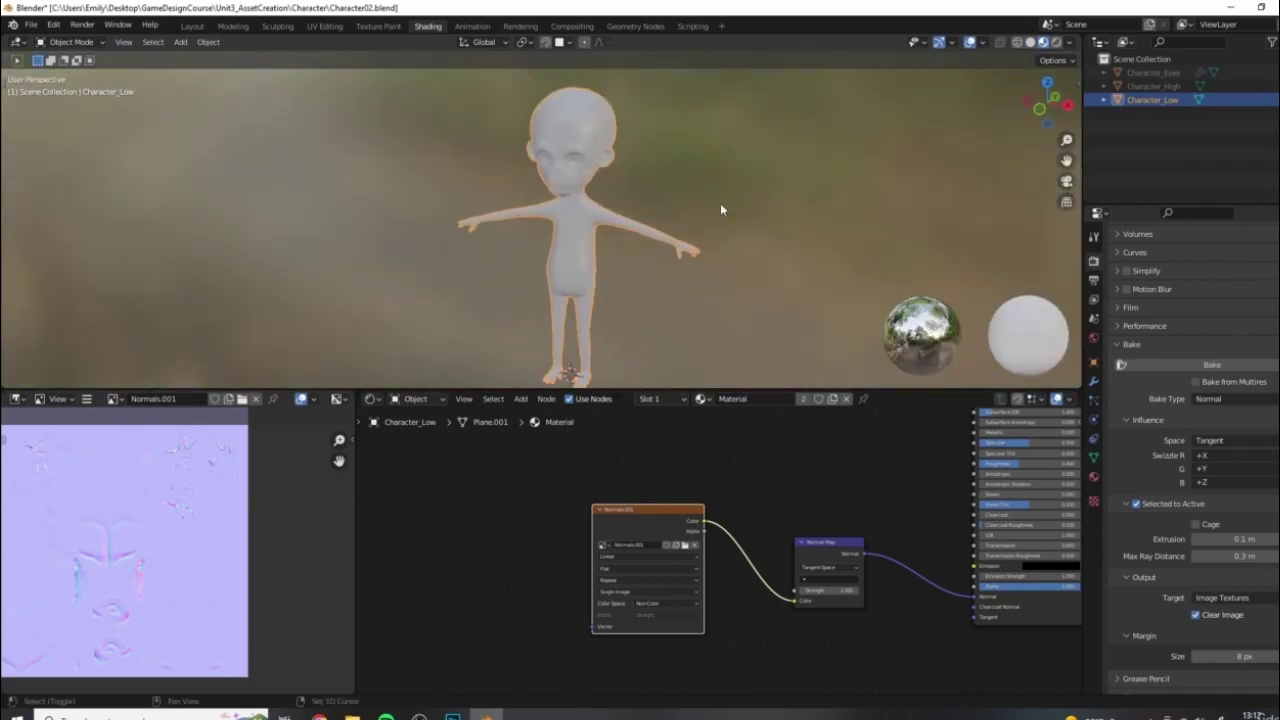
drag(372, 389, 400, 521)
scroll(571, 249, up, 5)
middle_drag(689, 289, 474, 52)
middle_drag(450, 290, 620, 215)
shift+middle_drag(606, 60, 569, 279)
Switch to Photoshop and smooth the jagged artefact at the top of the right pink strip with the content-aware Spot Healing Brush
click(453, 712)
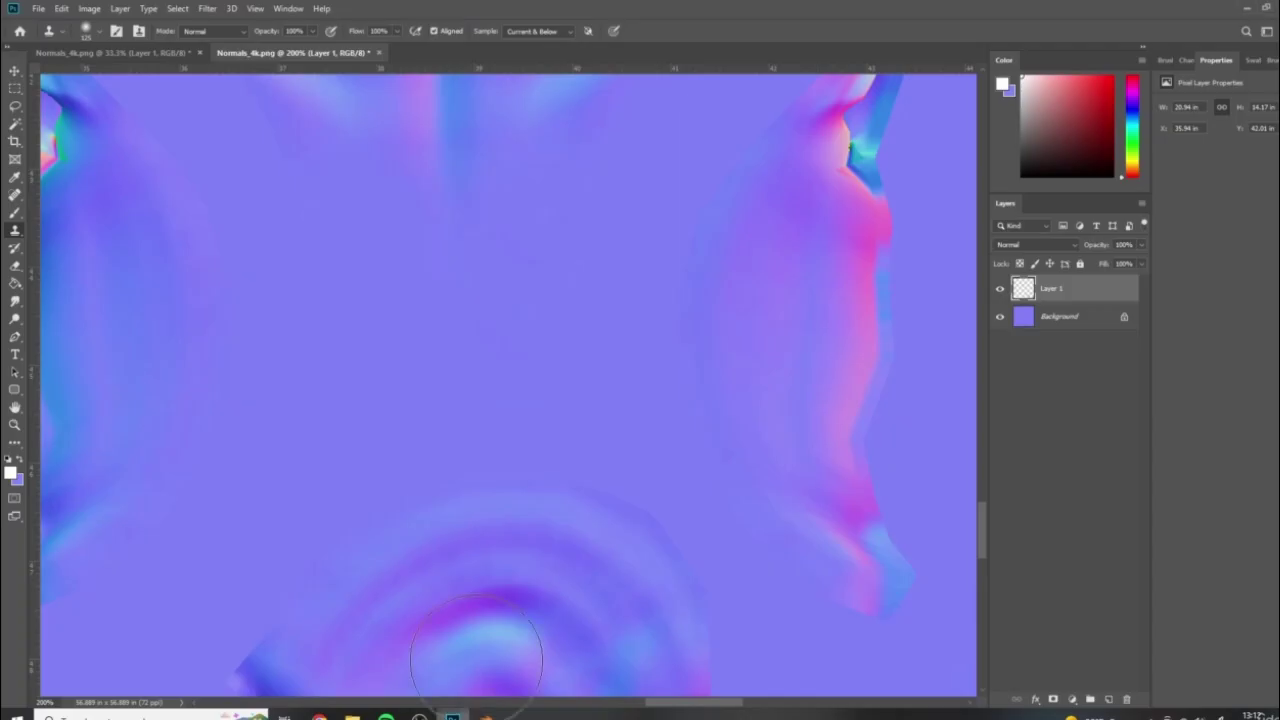
scroll(640, 335, down, 2)
scroll(630, 400, up, 1)
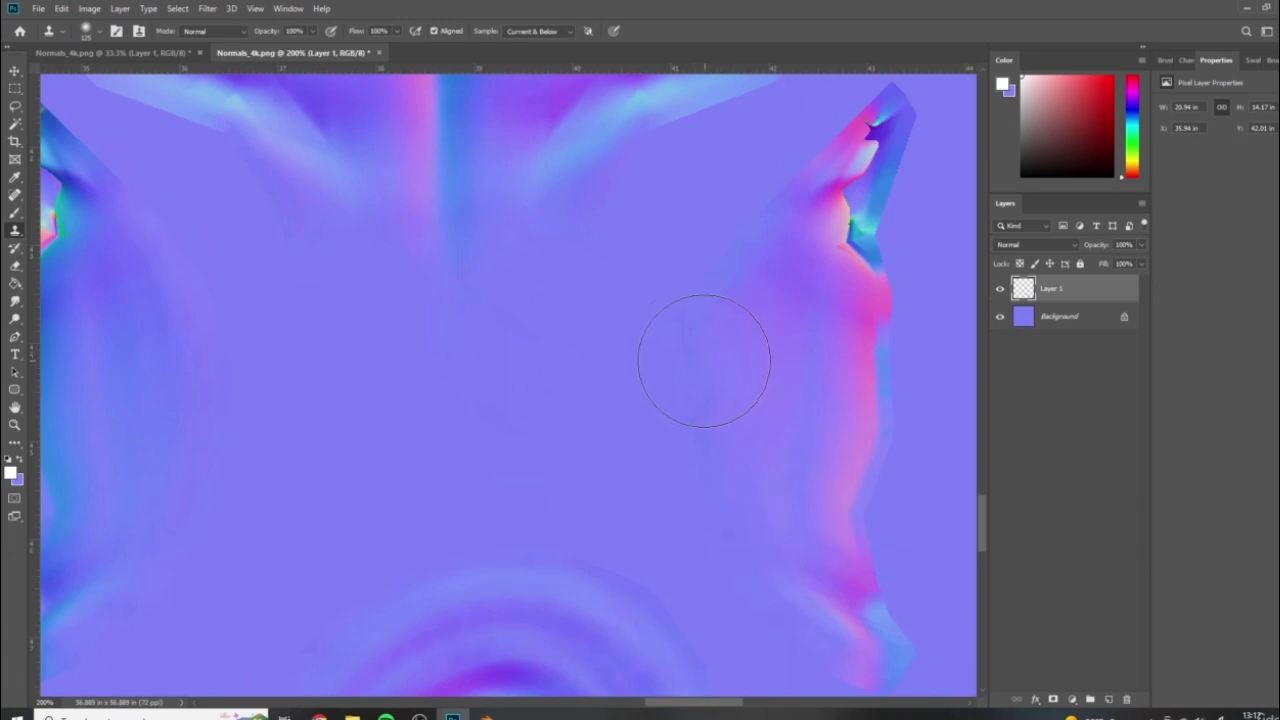
alt+scroll(670, 347, down, 3)
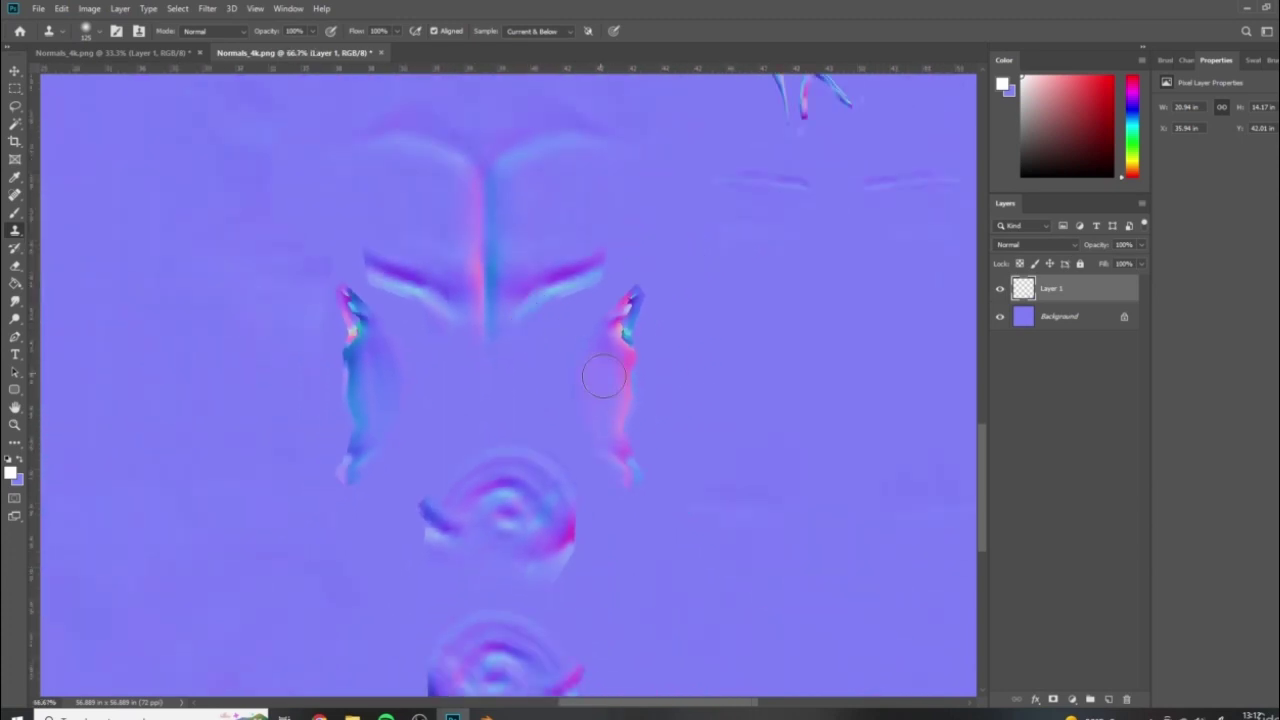
scroll(644, 326, up, 1)
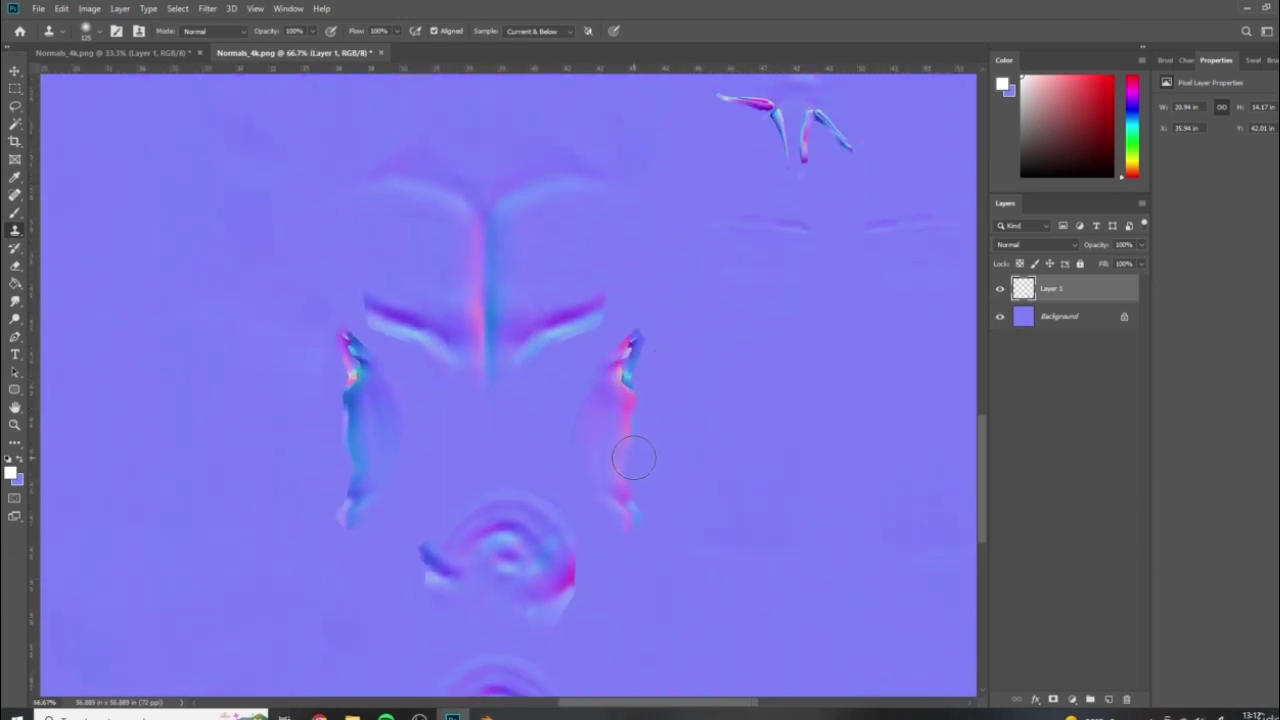
alt+scroll(600, 378, up, 3)
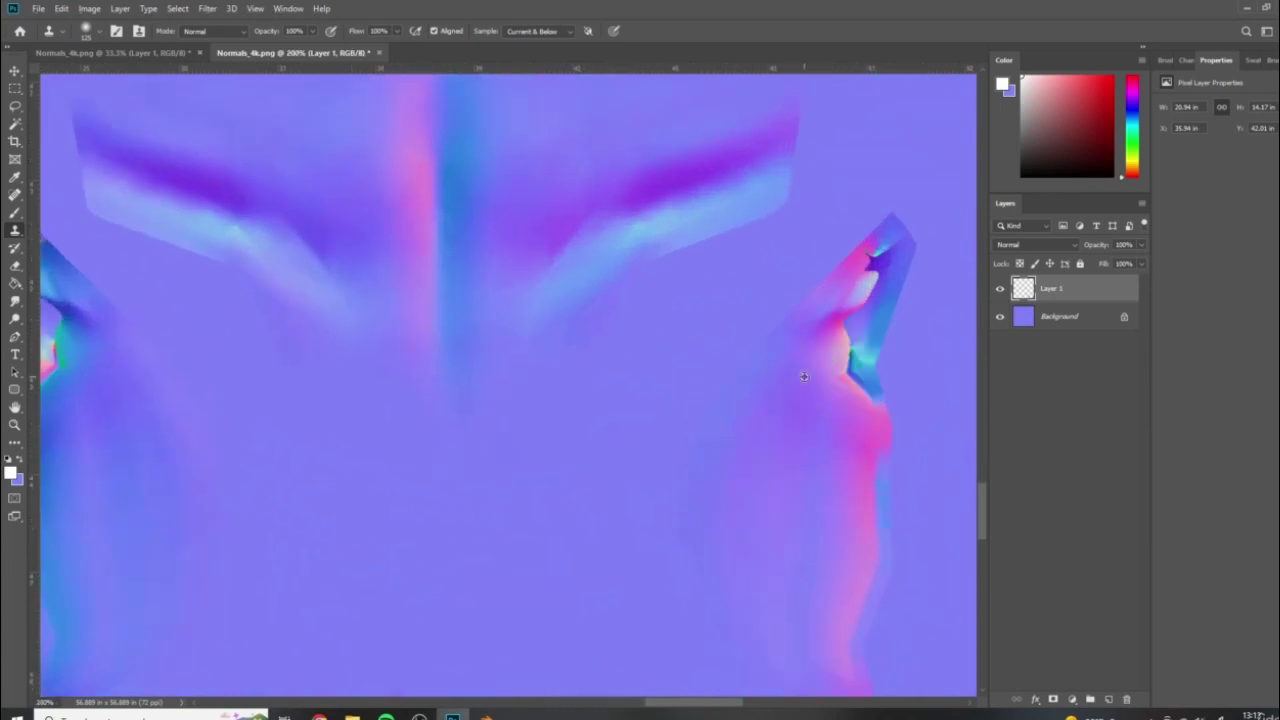
drag(835, 364, 841, 369)
key(ctrl+z)
click(15, 194)
mouse_move(841, 347)
mouse_down()
mouse_move(829, 334)
mouse_move(860, 345)
mouse_move(884, 281)
mouse_move(882, 312)
mouse_up()
mouse_move(871, 366)
mouse_down()
mouse_move(873, 408)
mouse_move(878, 397)
mouse_up()
mouse_move(829, 360)
mouse_down()
mouse_move(862, 354)
mouse_move(850, 400)
mouse_up()
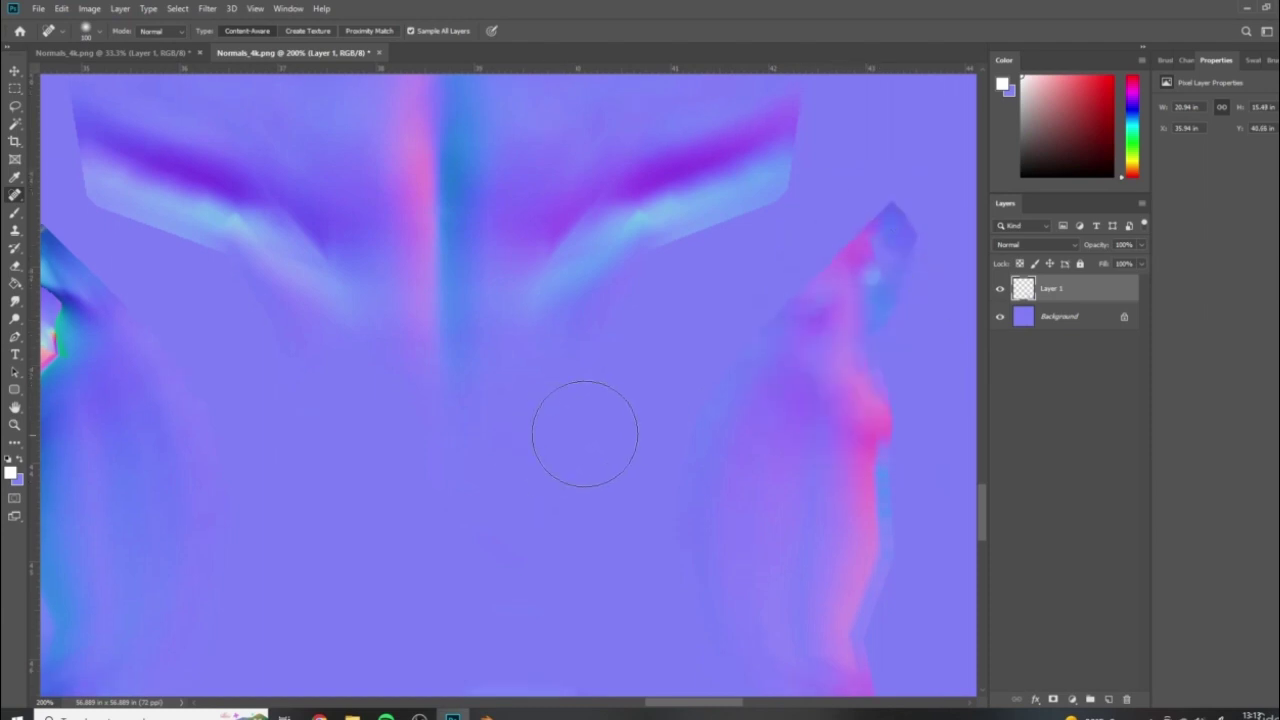
Heal the jagged green and orange artefact on the edge of the left blue strip with the Spot Healing Brush
drag(690, 702, 627, 700)
mouse_move(637, 370)
mouse_down()
mouse_move(612, 349)
mouse_move(667, 340)
mouse_move(622, 290)
mouse_move(602, 224)
mouse_move(641, 273)
mouse_move(603, 229)
mouse_move(640, 386)
mouse_up()
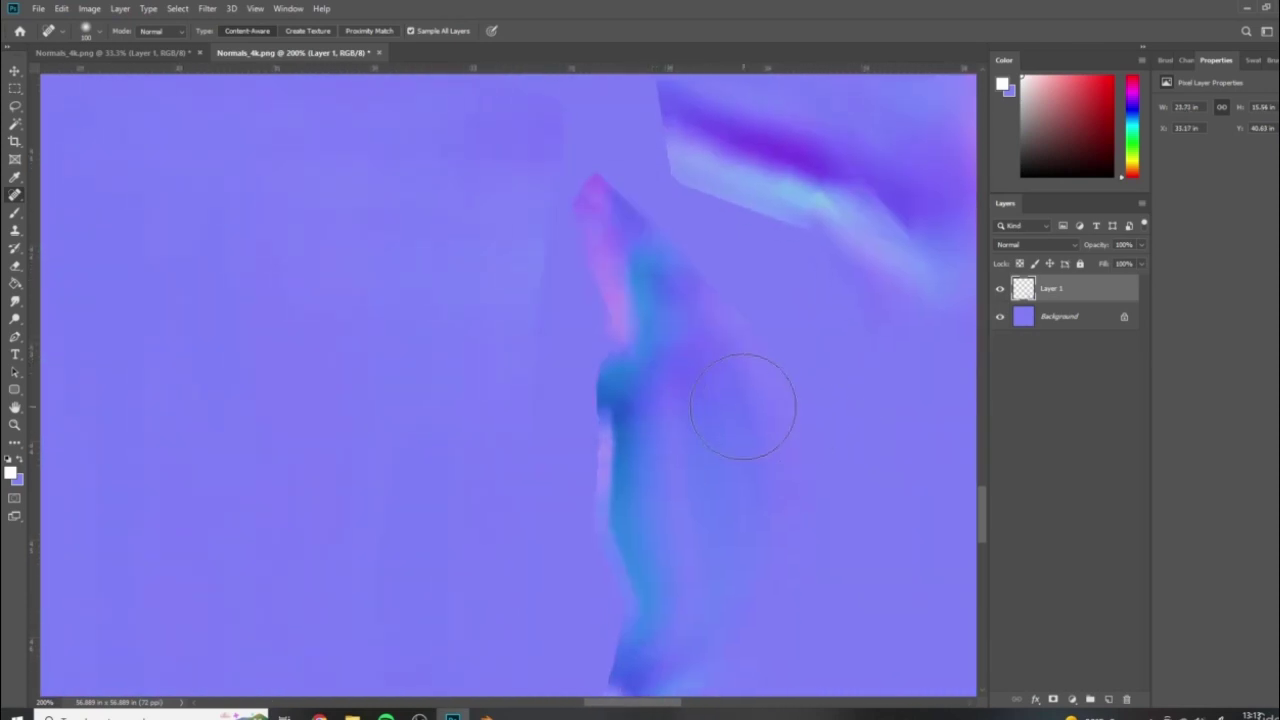
Heal the first two coloured finger streaks on the upper-right hand of the map, refining the remains with a smaller brush
key(ctrl+minus)
key(ctrl+minus)
drag(692, 252, 317, 609)
drag(731, 309, 672, 379)
drag(484, 412, 442, 449)
drag(716, 379, 636, 402)
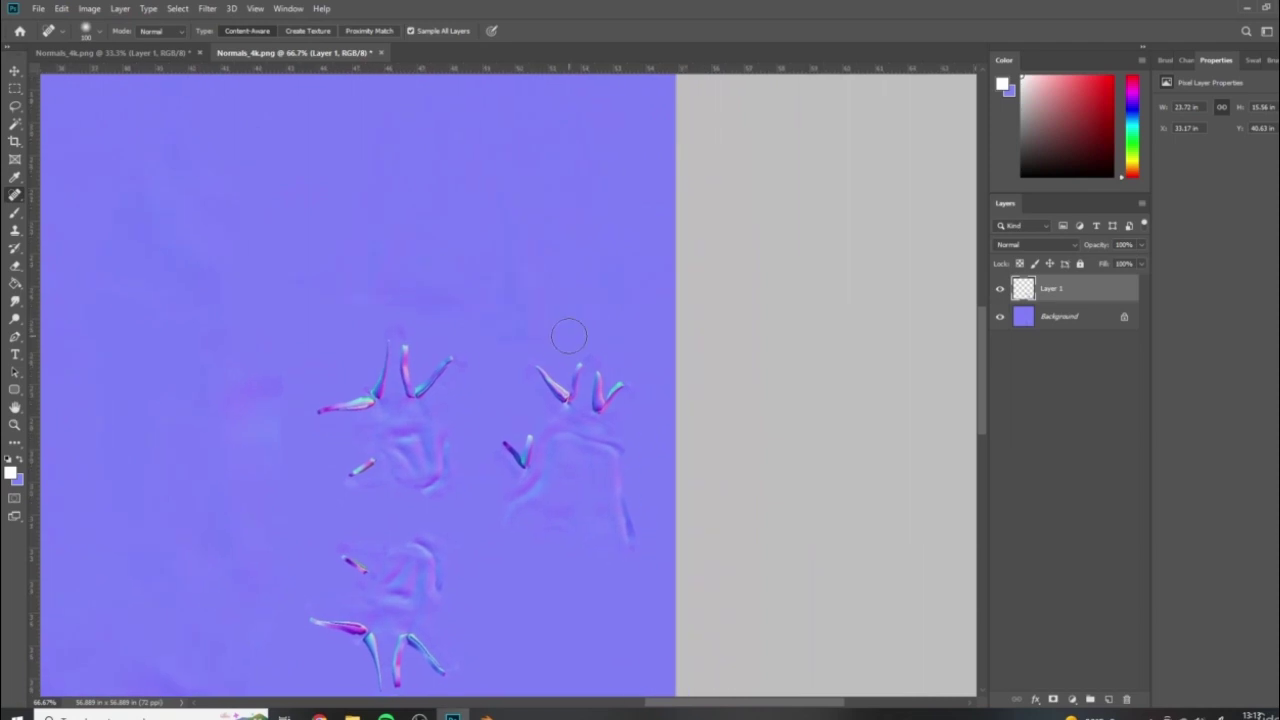
key(ctrl+plus)
alt+scroll(576, 342, up, 4)
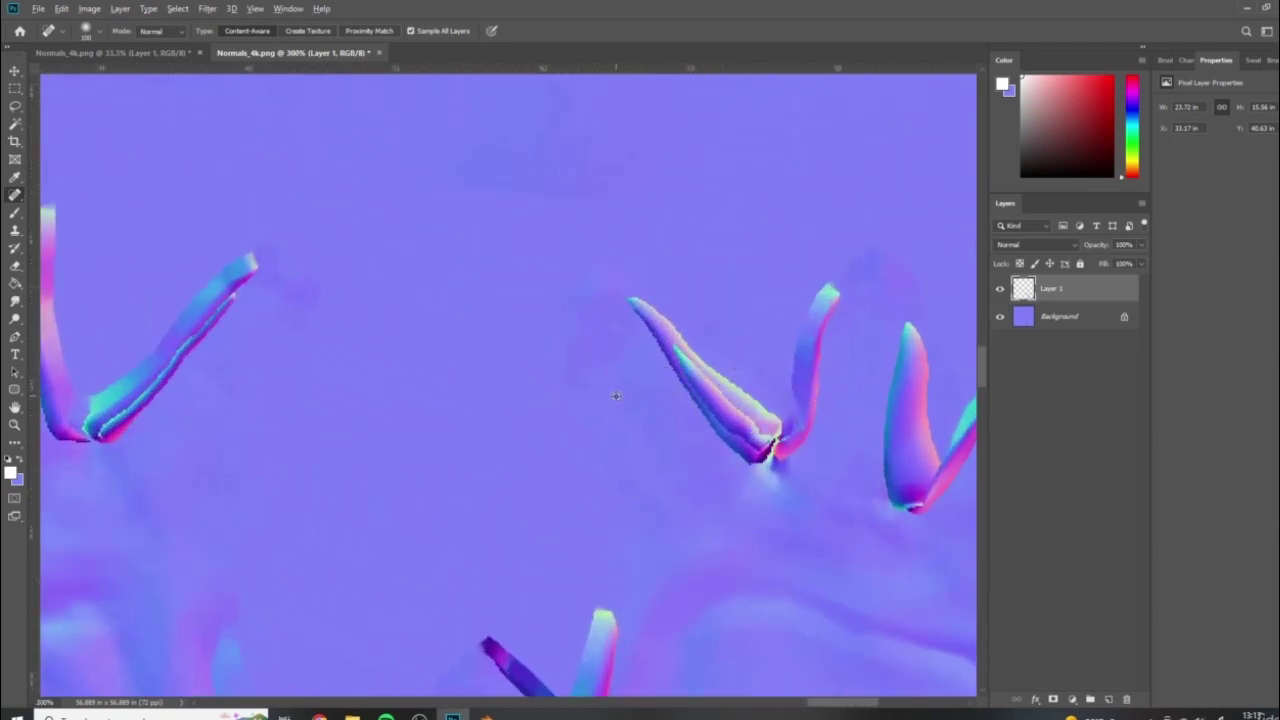
mouse_move(629, 316)
mouse_down()
mouse_move(671, 323)
mouse_move(737, 400)
mouse_move(737, 423)
mouse_up()
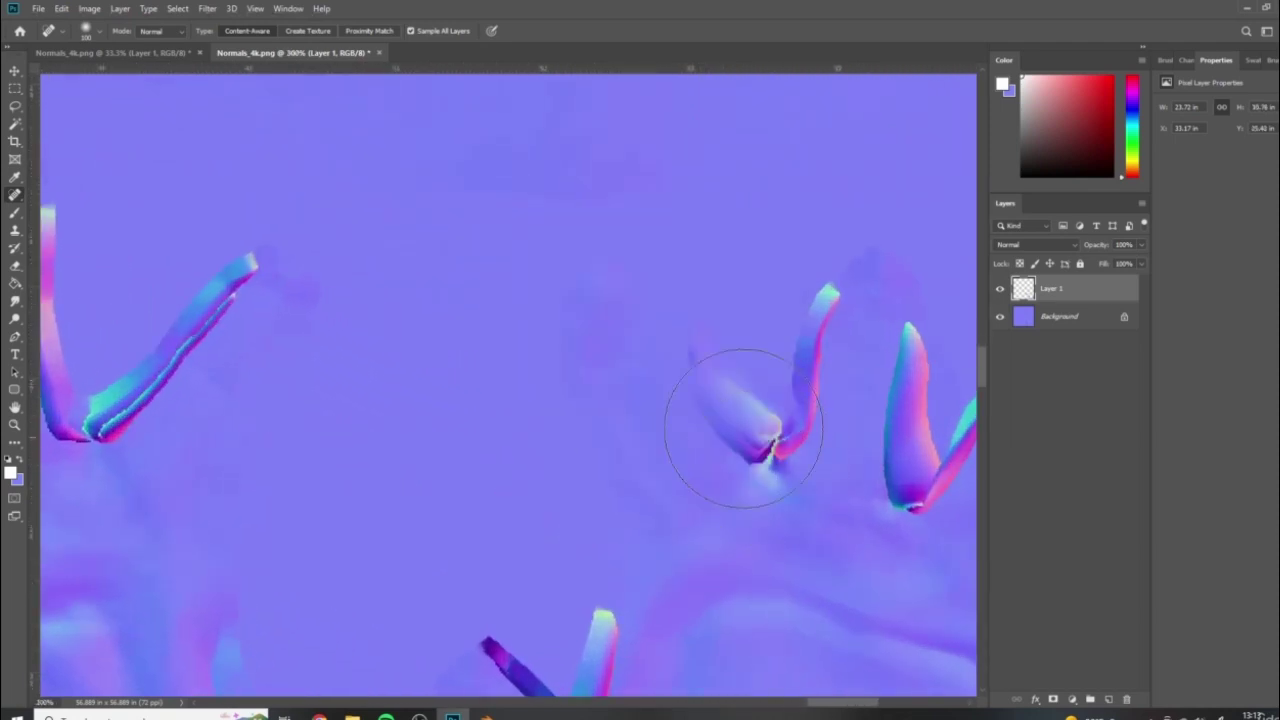
mouse_move(672, 362)
mouse_down()
mouse_move(743, 429)
mouse_move(777, 429)
mouse_move(737, 443)
mouse_move(750, 440)
mouse_up()
mouse_move(814, 392)
mouse_down()
mouse_move(823, 286)
mouse_move(834, 297)
mouse_move(797, 463)
mouse_up()
mouse_move(810, 321)
mouse_down()
mouse_move(820, 289)
mouse_move(808, 429)
mouse_move(776, 421)
mouse_up()
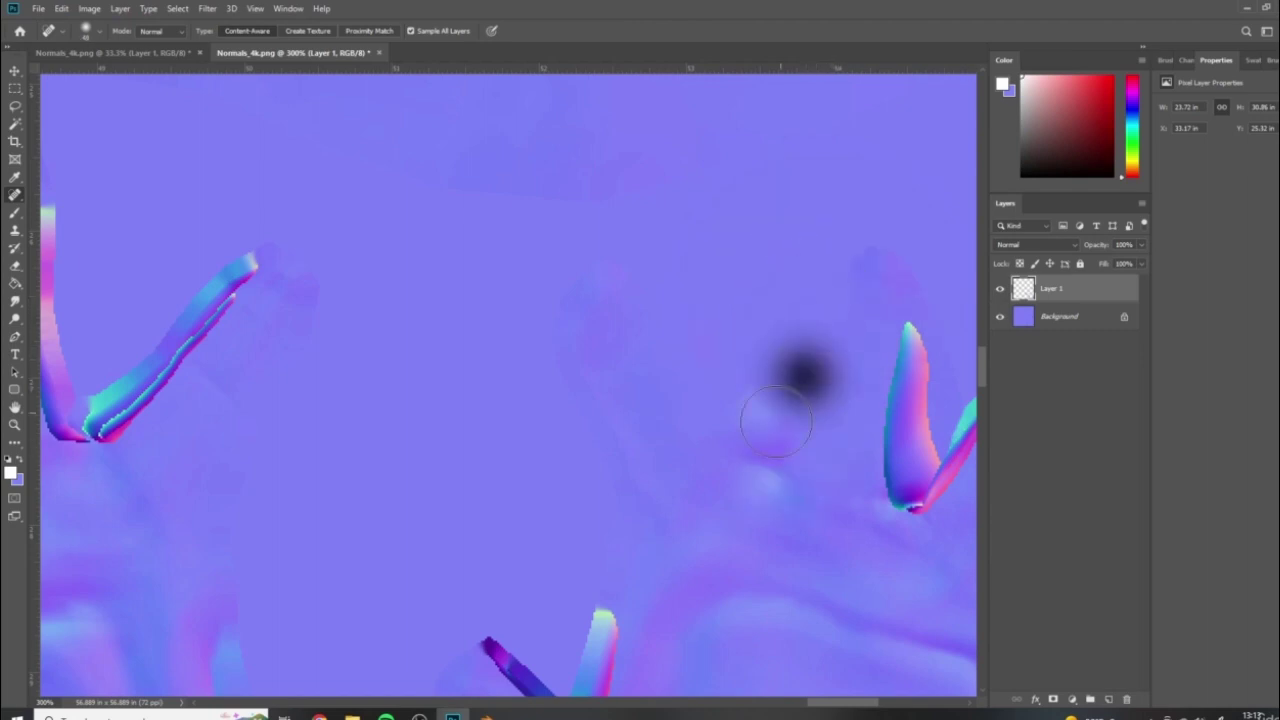
Heal the remaining pair of finger streaks on the upper-right hand, including the leftover pink spots
drag(836, 705, 851, 705)
click(713, 376)
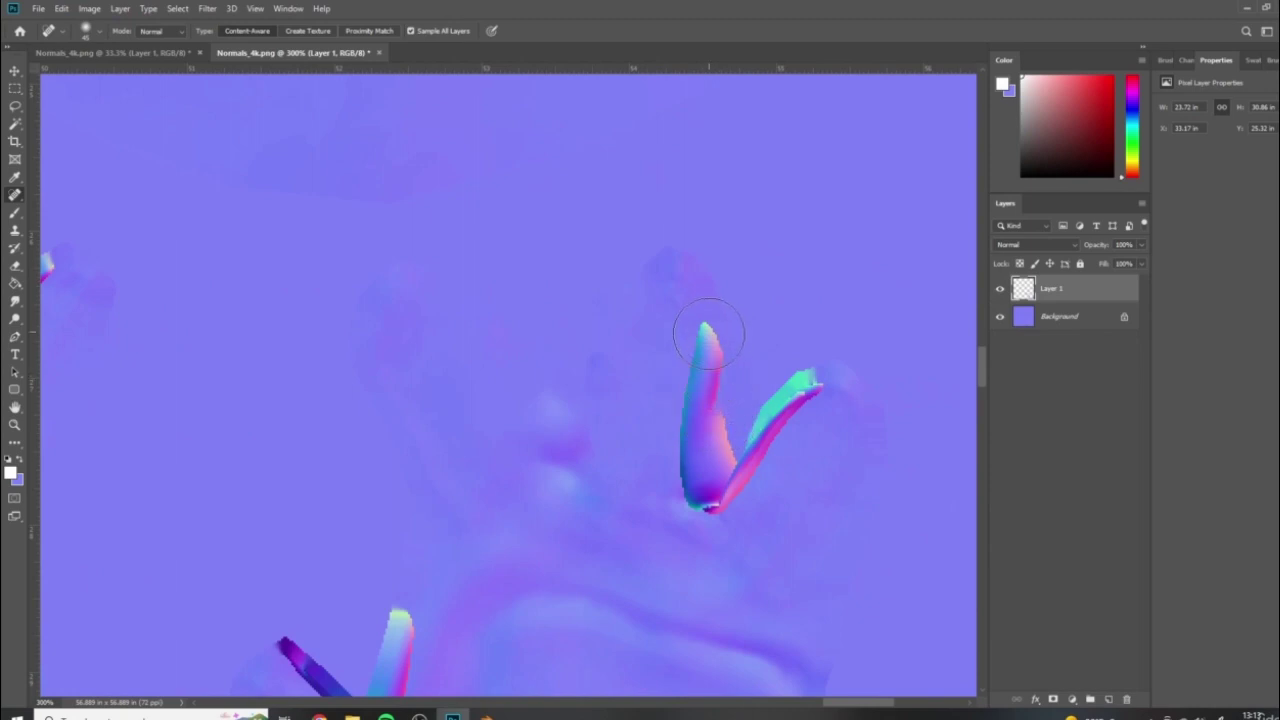
drag(700, 390, 680, 500)
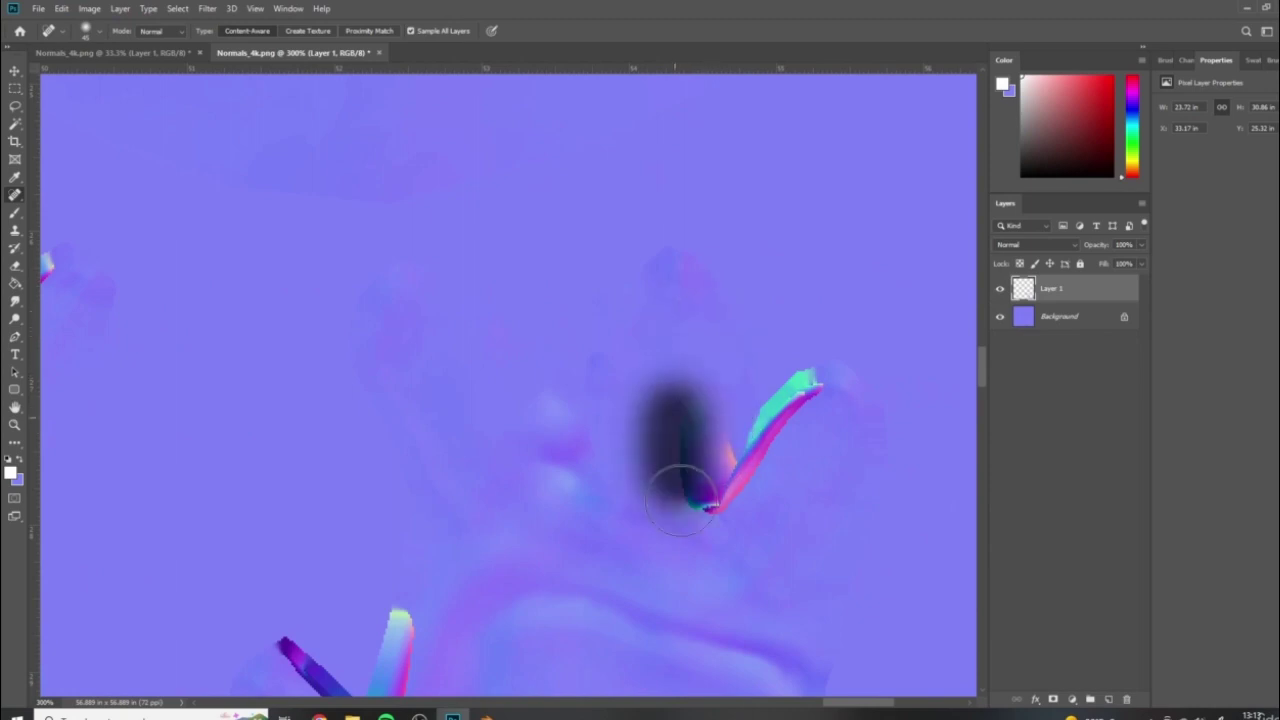
drag(690, 425, 723, 486)
drag(692, 385, 703, 512)
drag(748, 456, 805, 366)
click(820, 387)
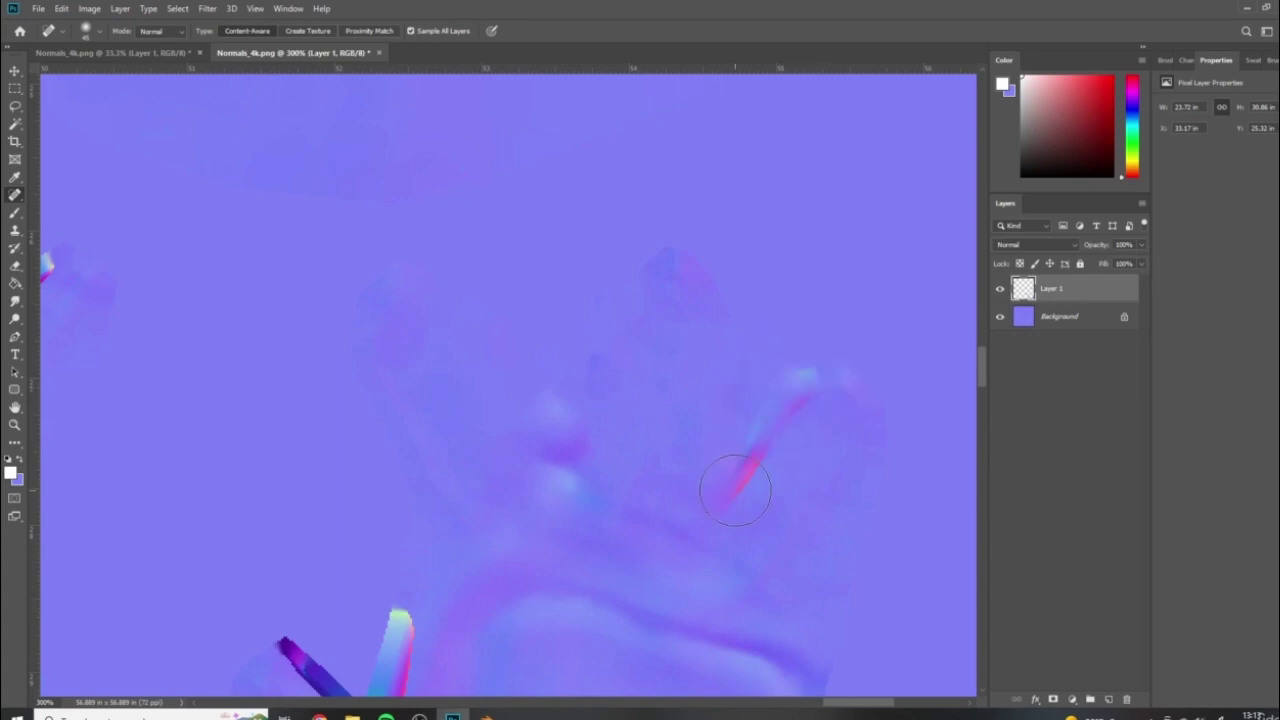
drag(735, 490, 780, 445)
click(796, 398)
click(804, 400)
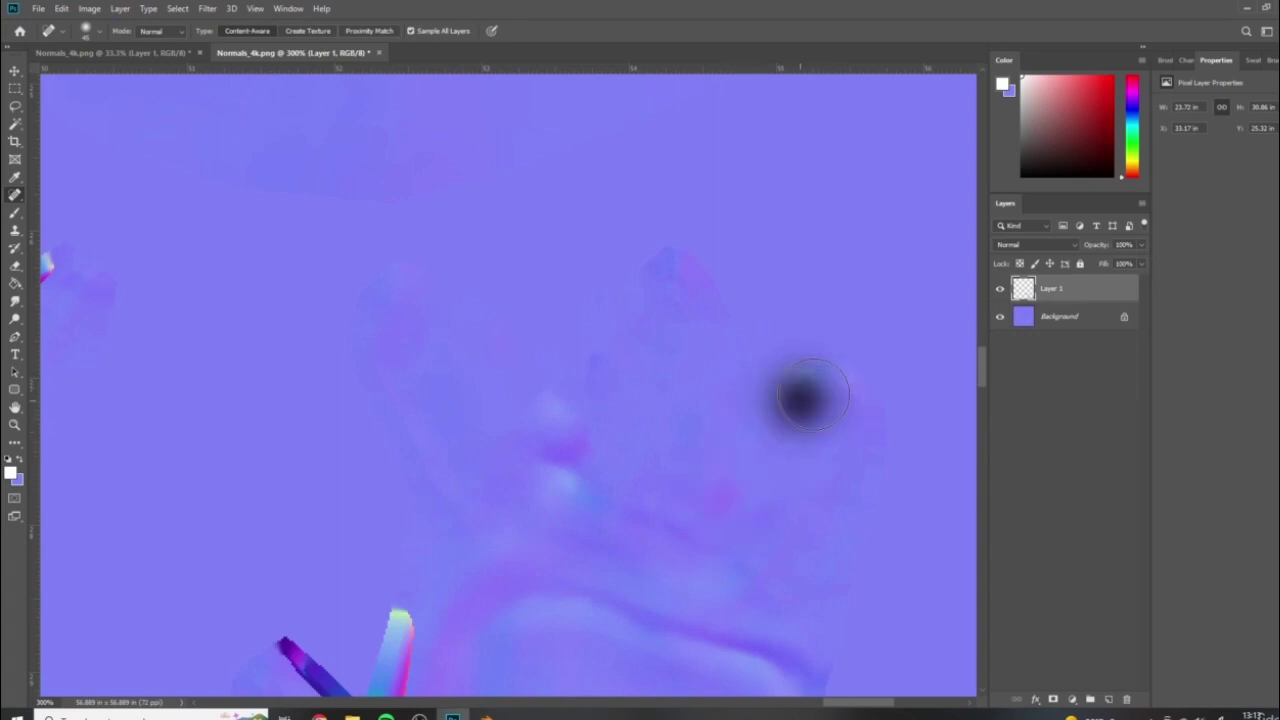
click(720, 510)
click(805, 394)
Heal the short upright finger streak in the middle of the neighbouring hand to its left
drag(858, 708, 805, 708)
mouse_move(598, 474)
mouse_down()
mouse_move(571, 450)
mouse_move(540, 375)
mouse_up()
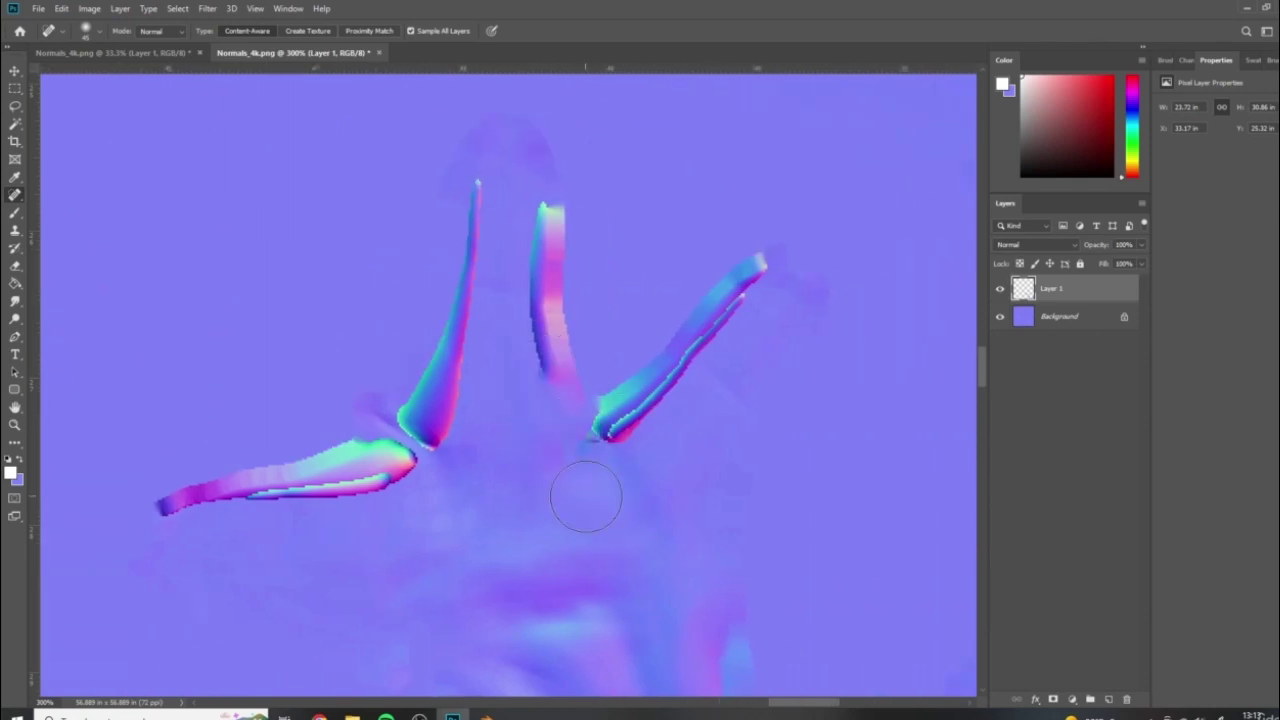
mouse_move(586, 496)
mouse_down()
mouse_move(548, 300)
mouse_move(553, 243)
mouse_up()
drag(536, 350, 539, 203)
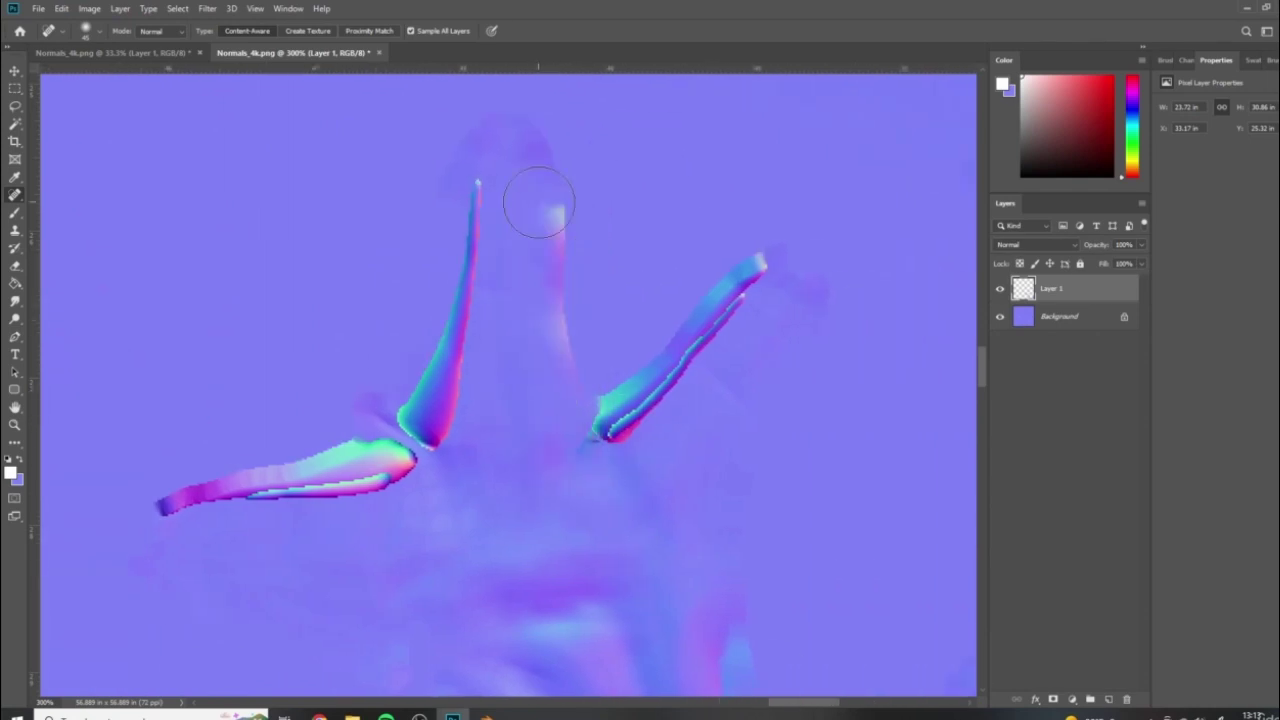
drag(558, 430, 557, 243)
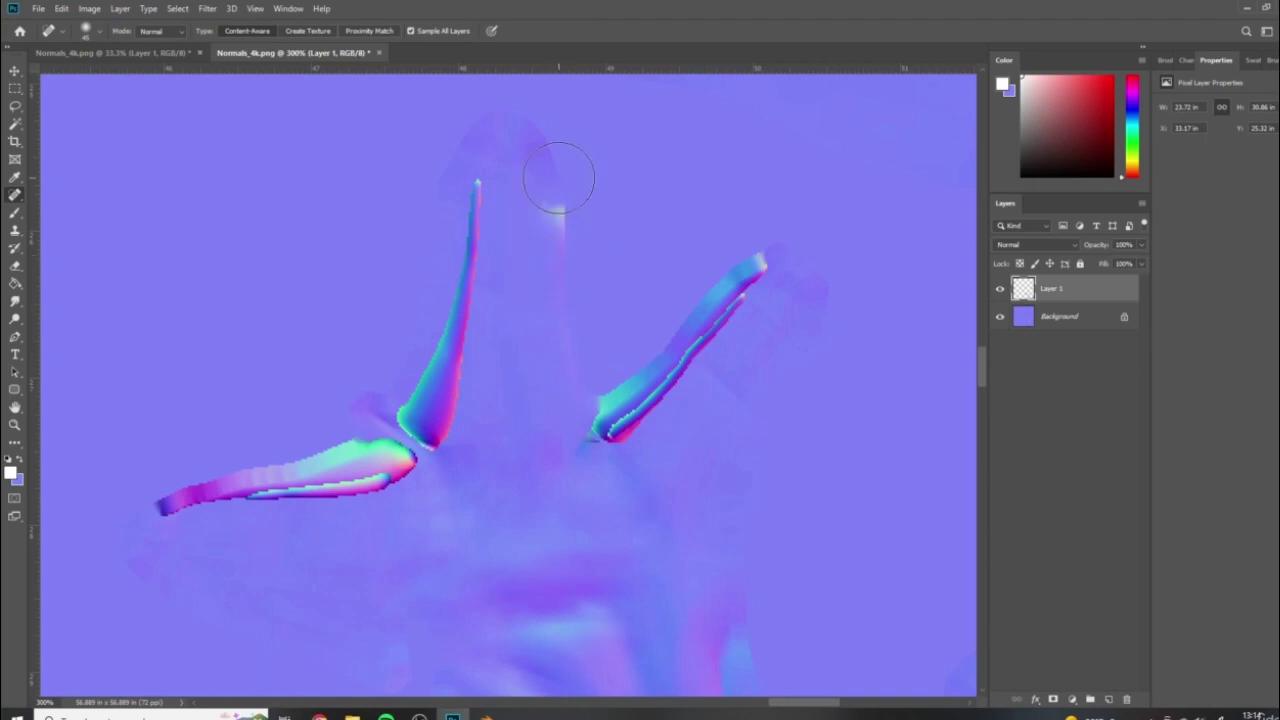
Reduce the diagonal blue and pink finger streak on the same hand with the Spot Healing Brush
drag(595, 457, 697, 369)
drag(590, 432, 668, 416)
click(595, 435)
click(643, 418)
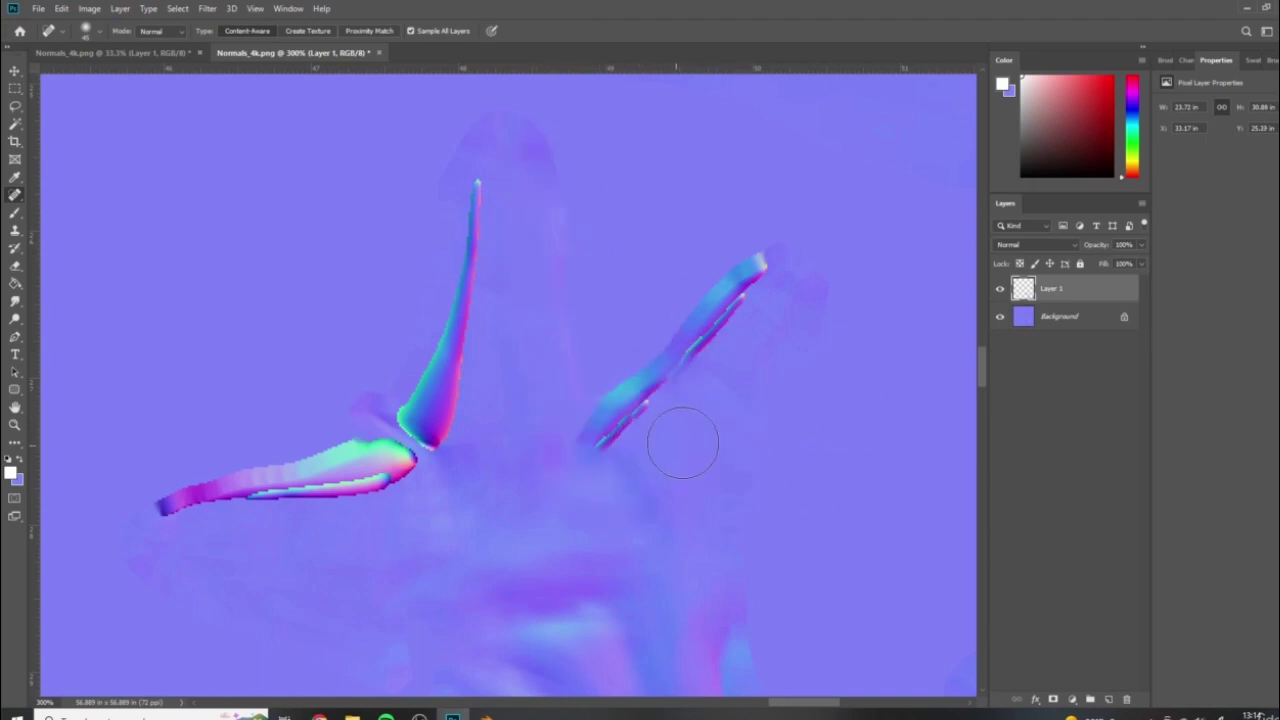
drag(788, 264, 714, 348)
drag(800, 287, 706, 368)
drag(760, 280, 713, 340)
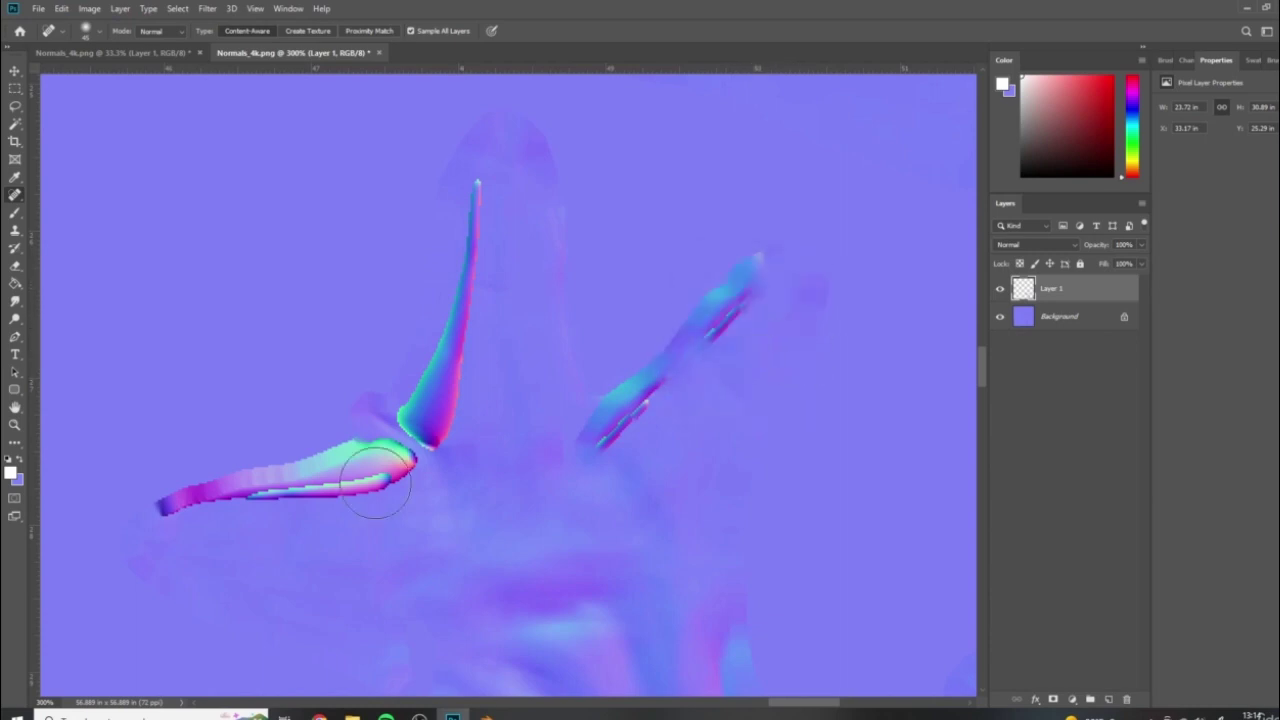
Sample the clean surface with the Clone Stamp and cover the rest of the diagonal finger streak using a smaller brush
click(15, 231)
alt+click(746, 357)
click(746, 347)
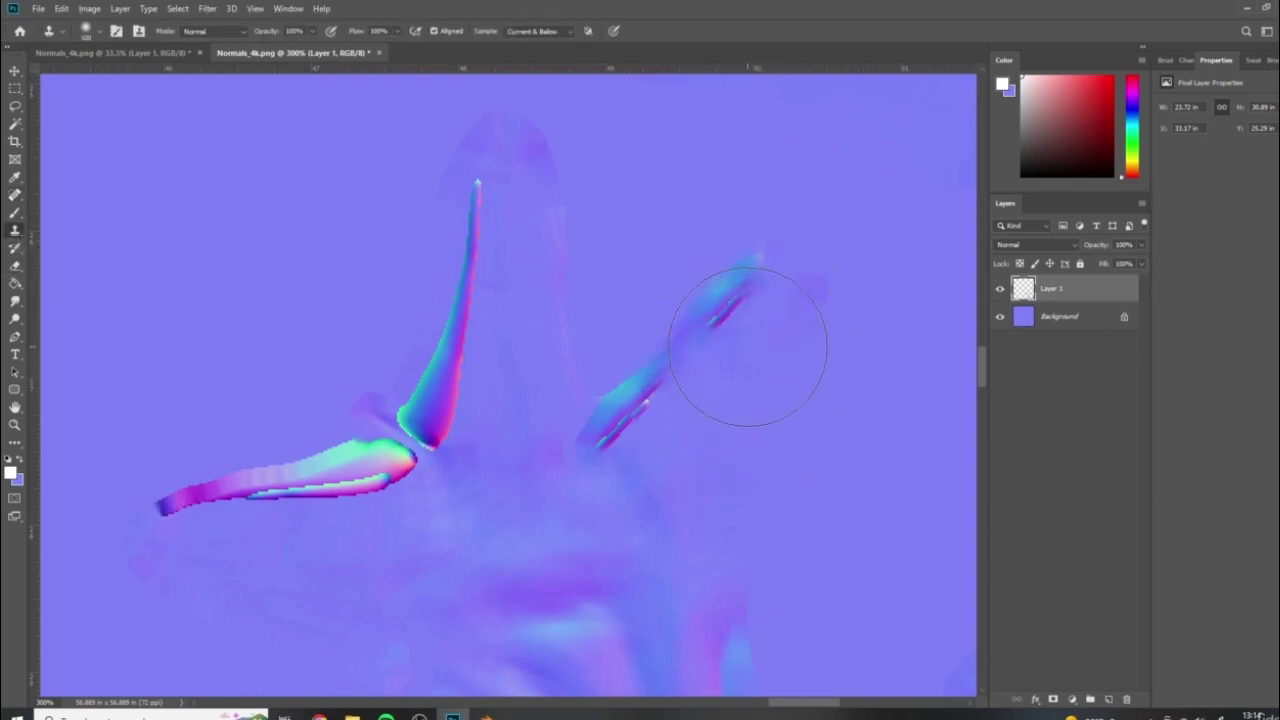
drag(731, 325, 728, 330)
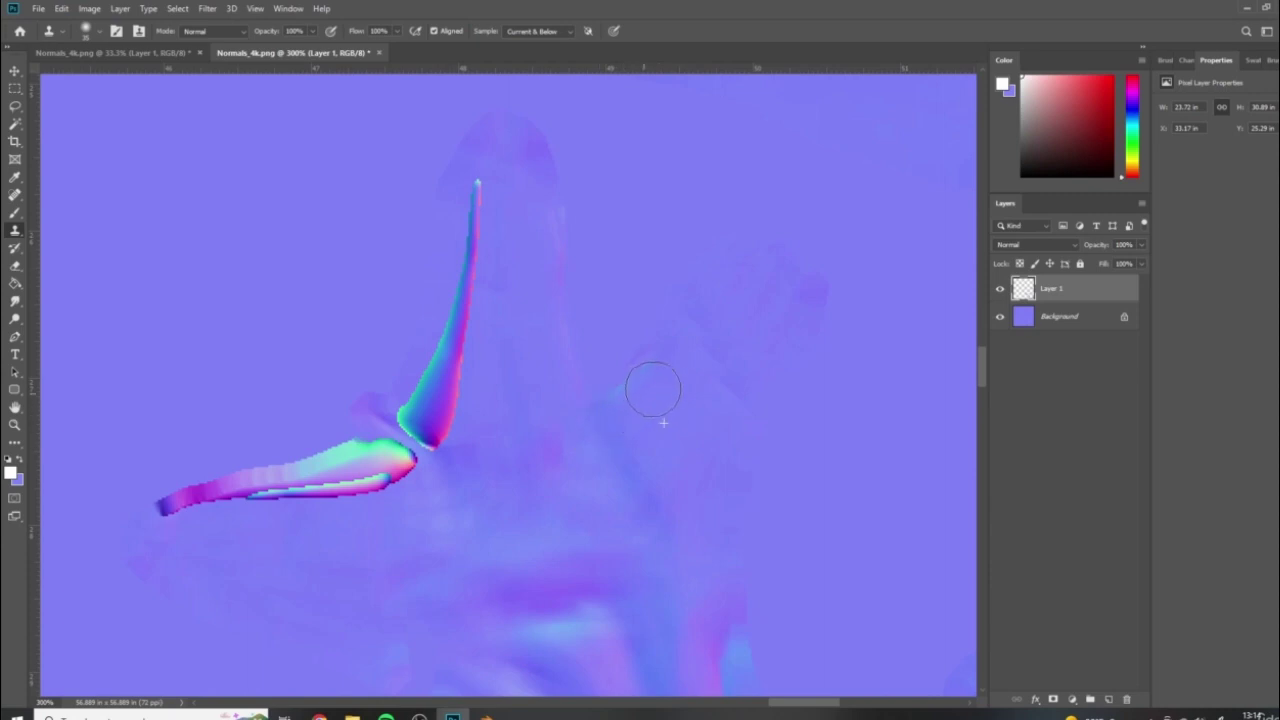
Clone clean surface over the long tapering upright finger streak on the same hand
scroll(677, 400, down, 1)
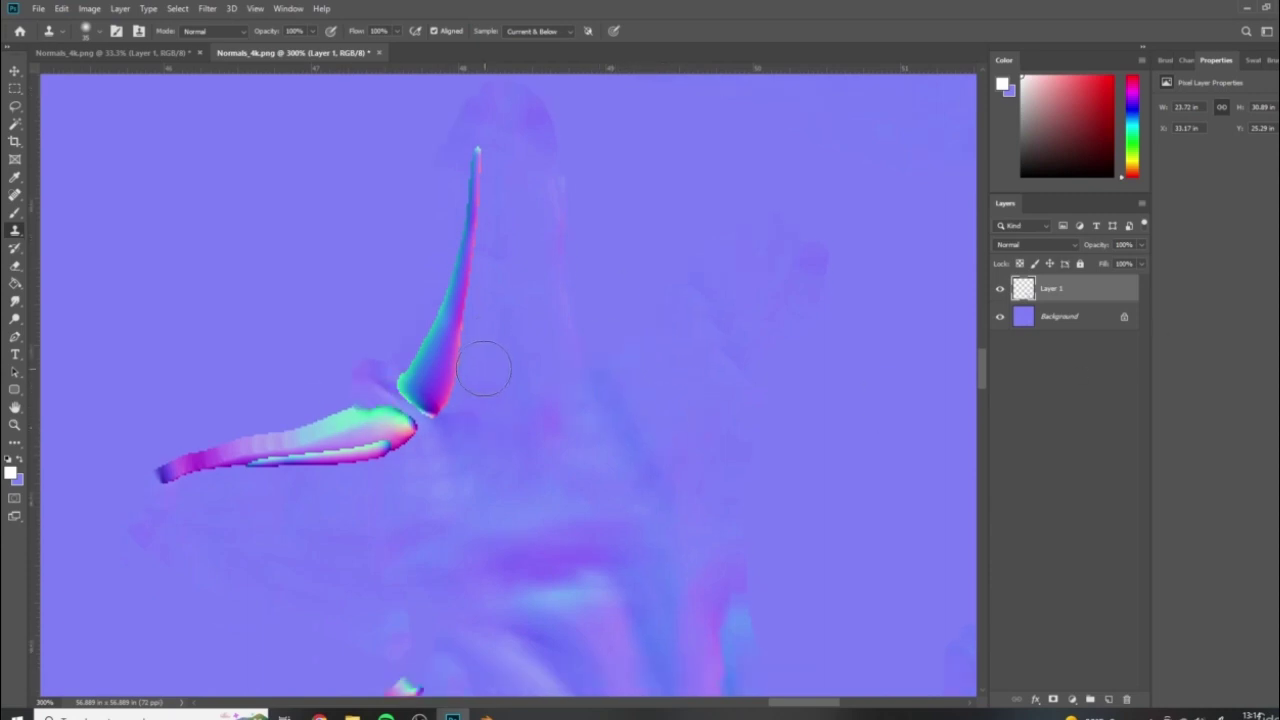
drag(477, 371, 452, 388)
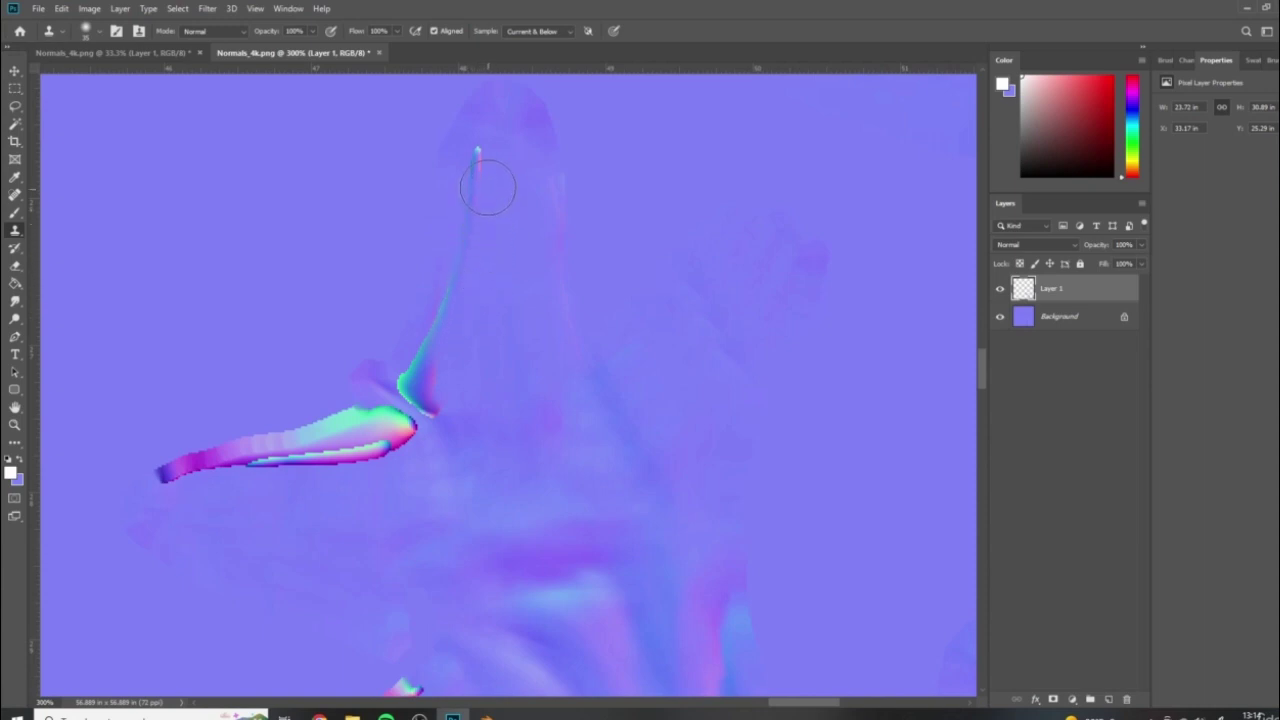
drag(461, 297, 430, 389)
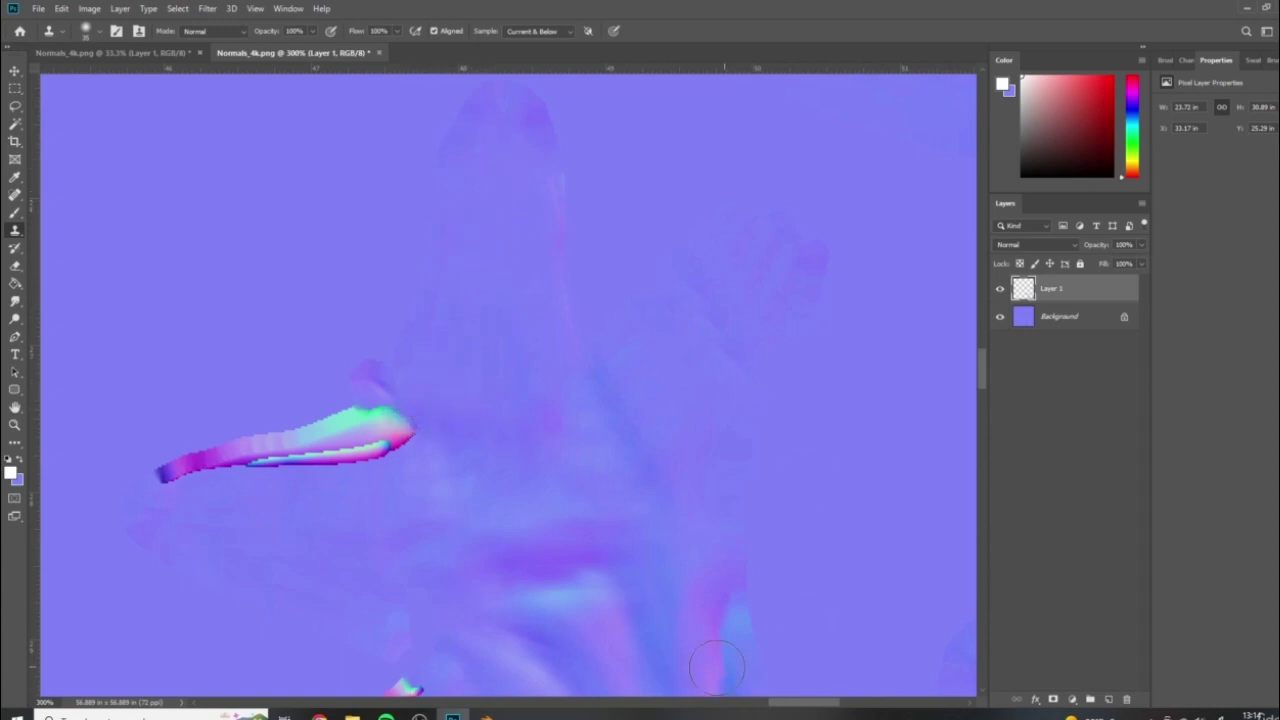
Sample the area below the near-horizontal finger streak and clone over it and the short diagonal streak beneath
drag(818, 710, 797, 710)
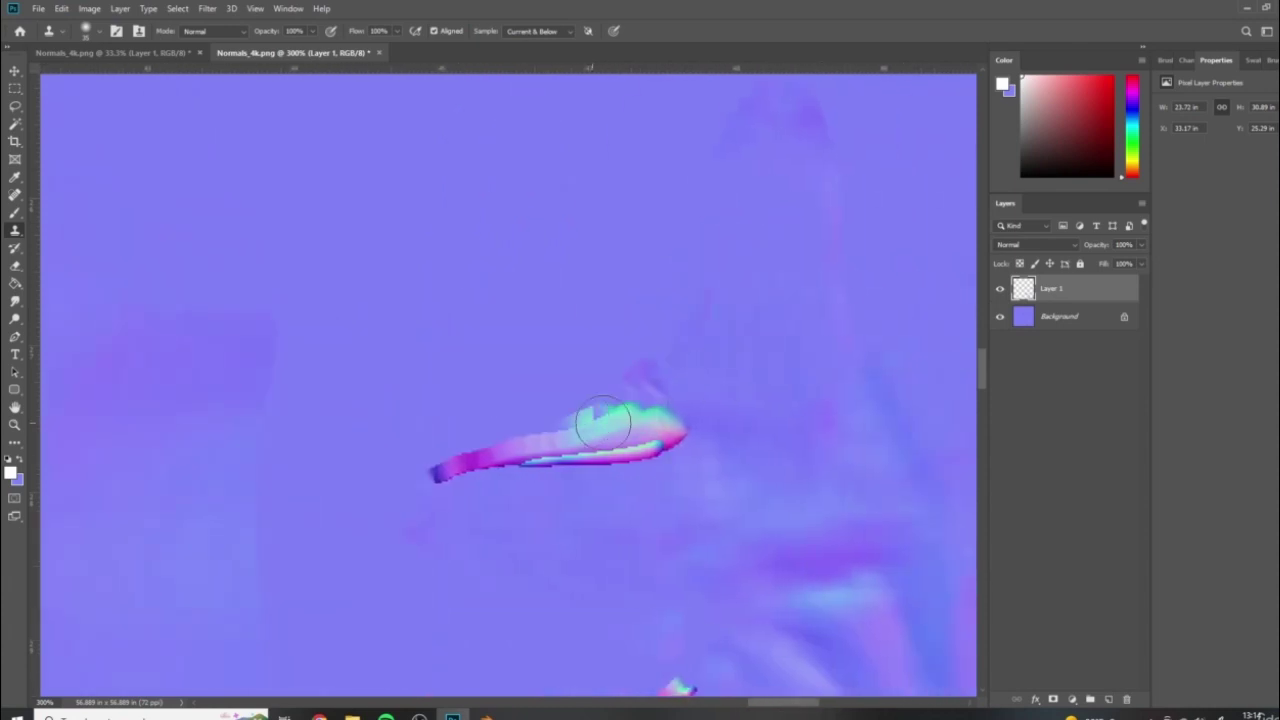
alt+click(588, 481)
mouse_move(626, 475)
mouse_down()
mouse_move(545, 472)
mouse_move(543, 500)
mouse_move(646, 440)
mouse_up()
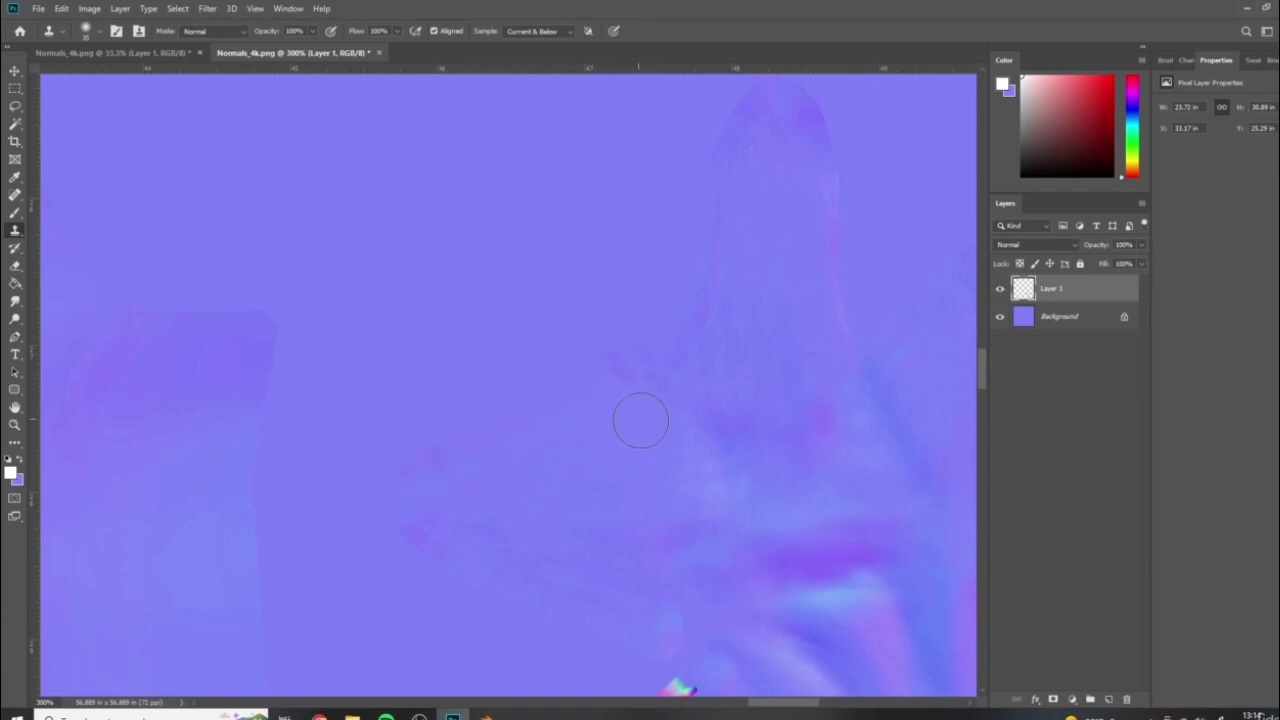
scroll(700, 420, down, 5)
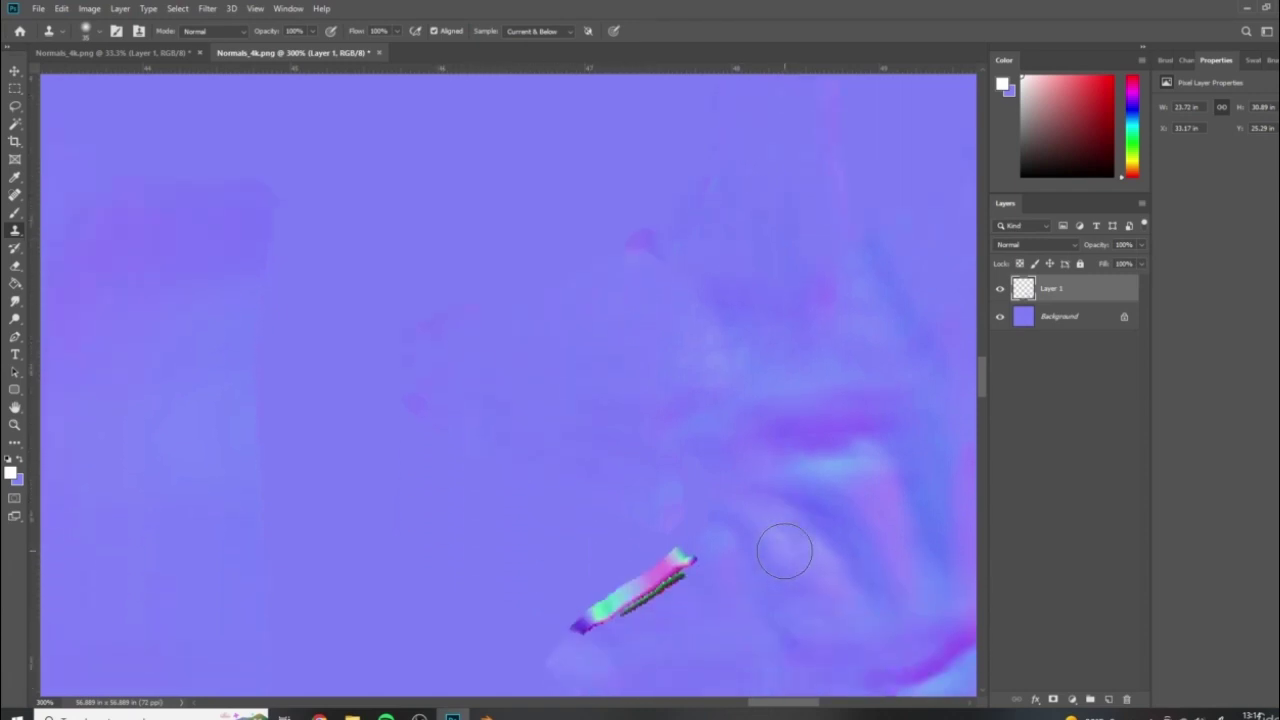
drag(672, 512, 629, 522)
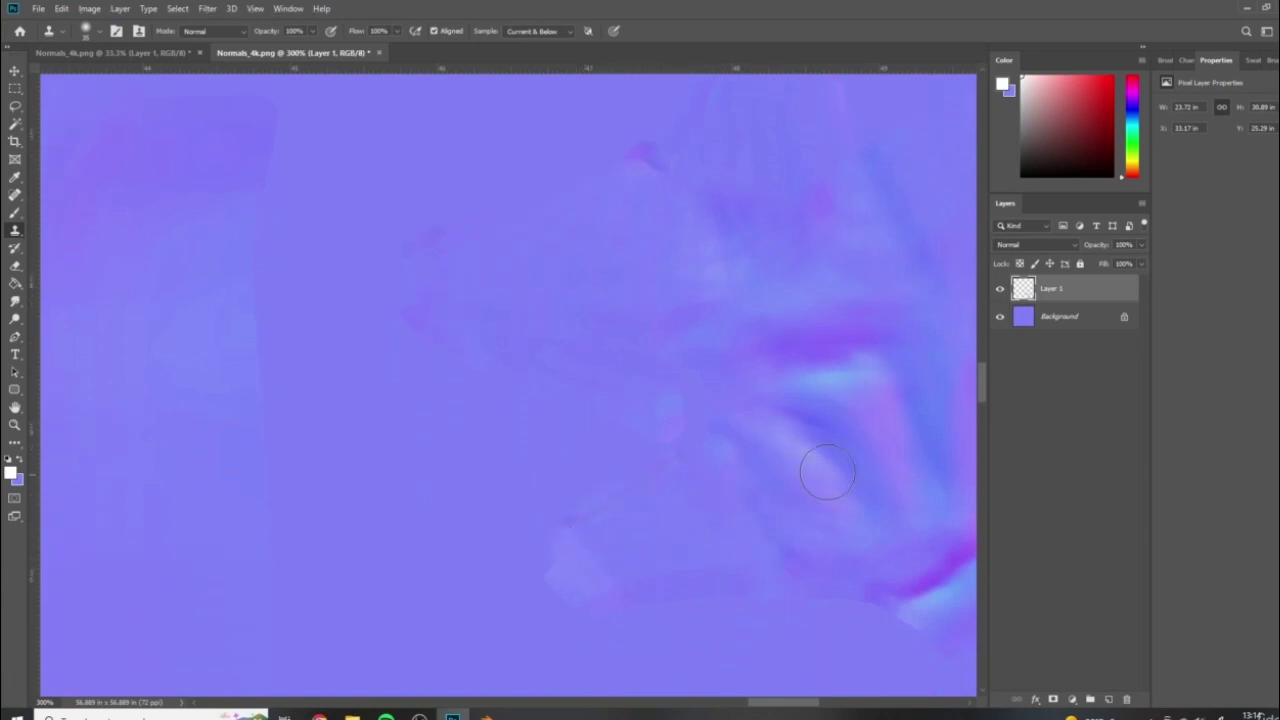
Save the retouched map as a PNG, replacing the existing Normals_4k.png
alt+scroll(576, 385, down, 5)
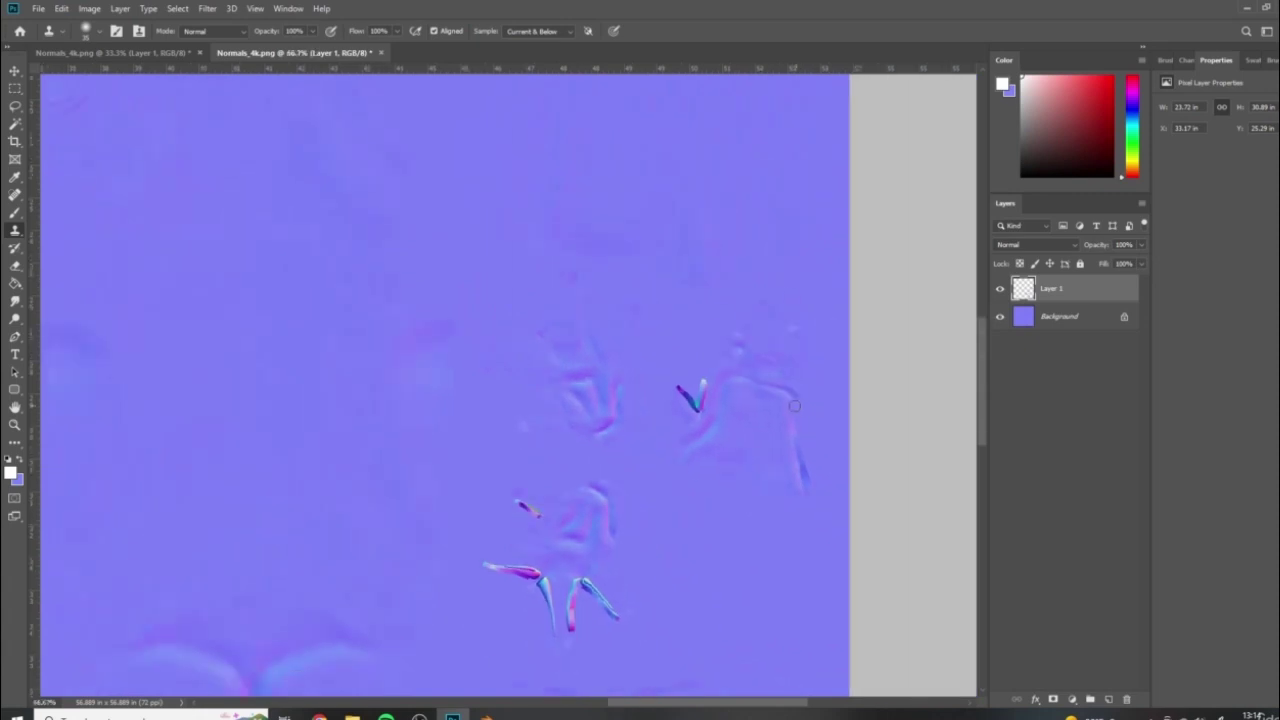
scroll(579, 365, down, 2)
scroll(725, 416, up, 3)
click(38, 9)
click(60, 144)
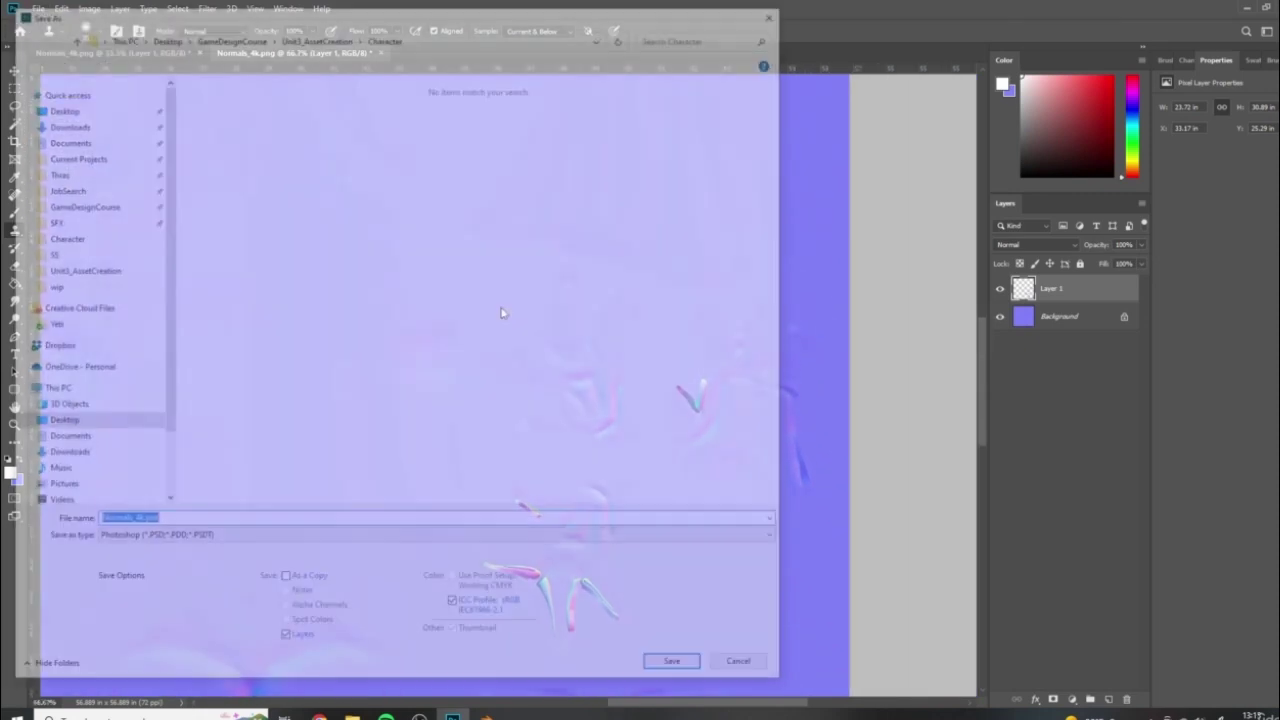
click(127, 540)
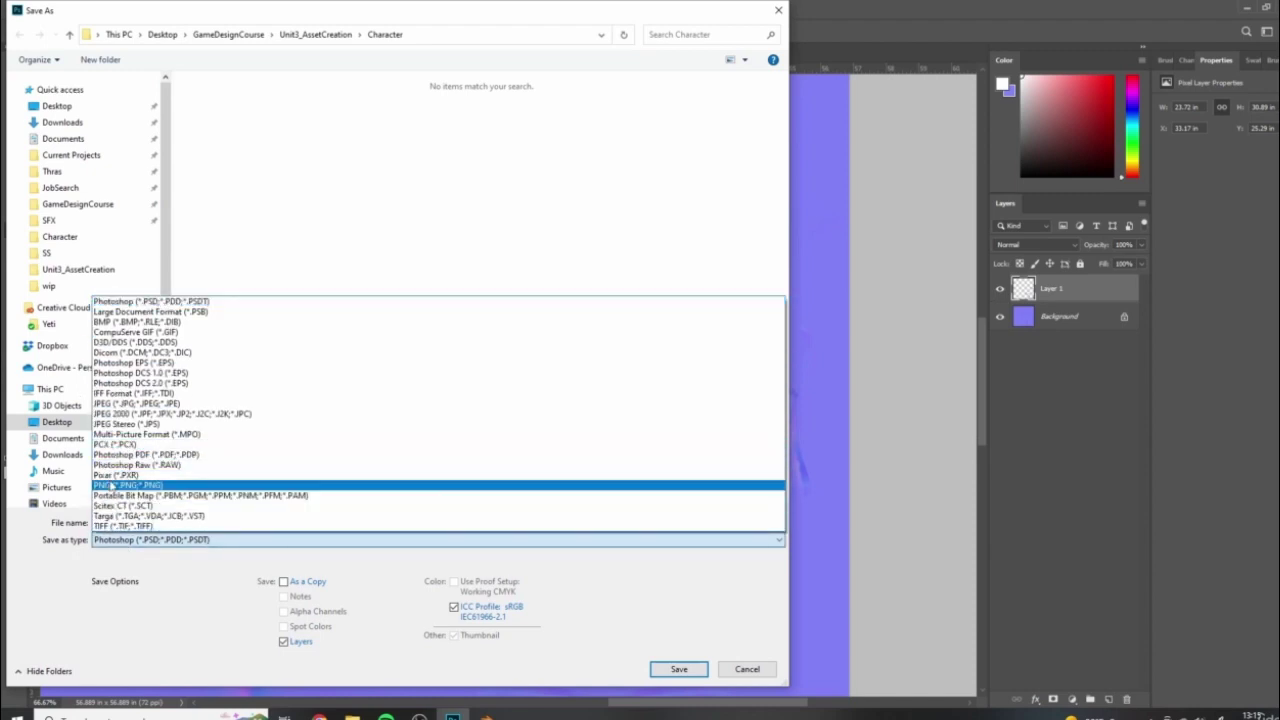
click(112, 485)
click(678, 669)
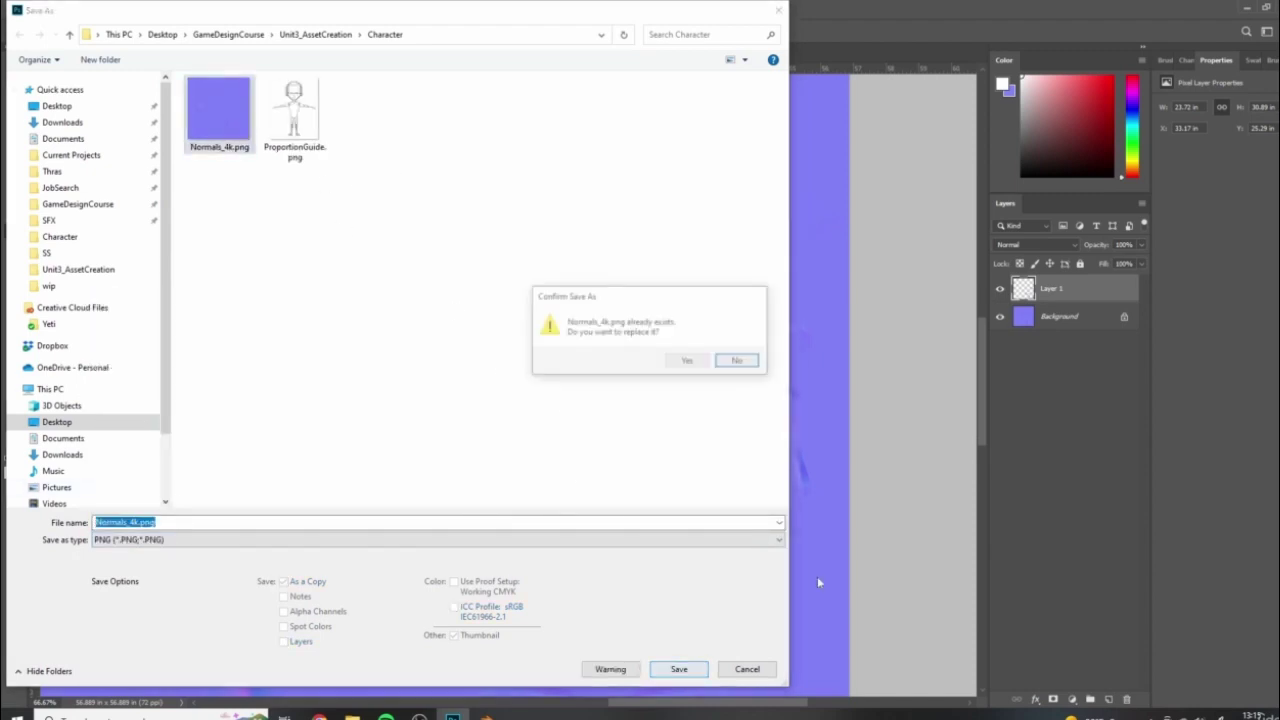
click(686, 361)
click(738, 330)
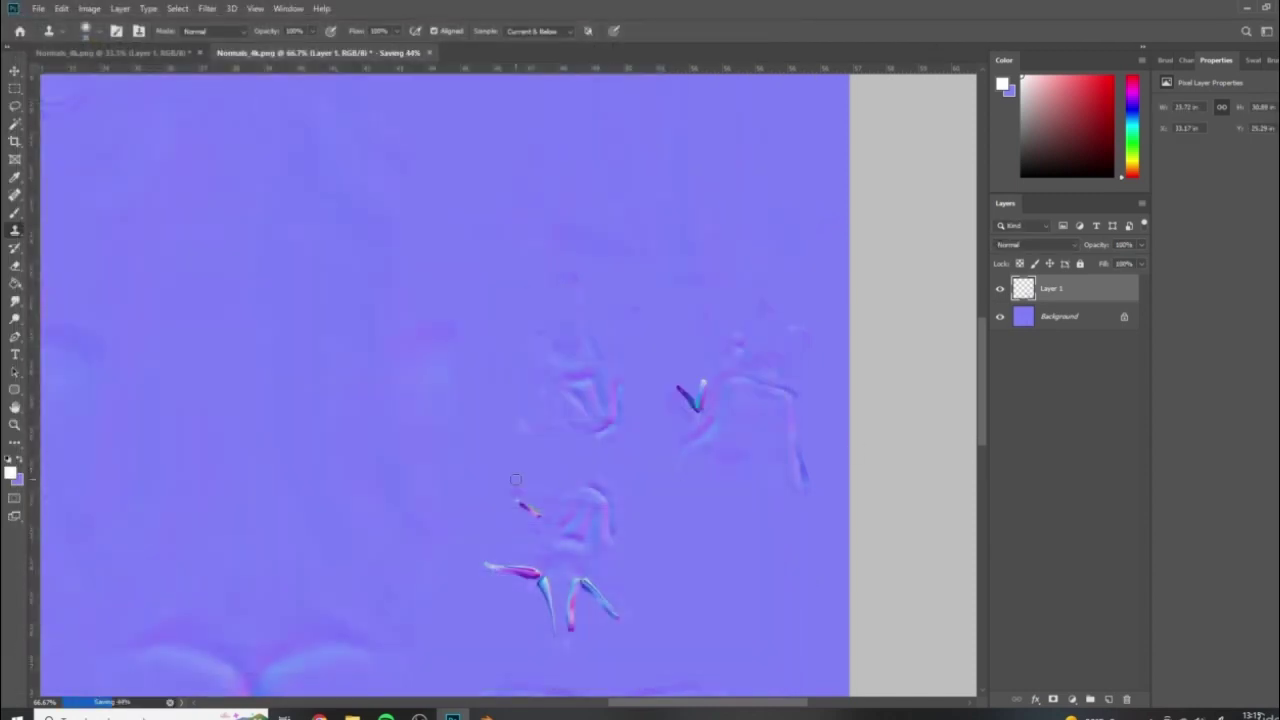
Switch to Blender, enlarge the lower editors and reload the normal map image
click(486, 716)
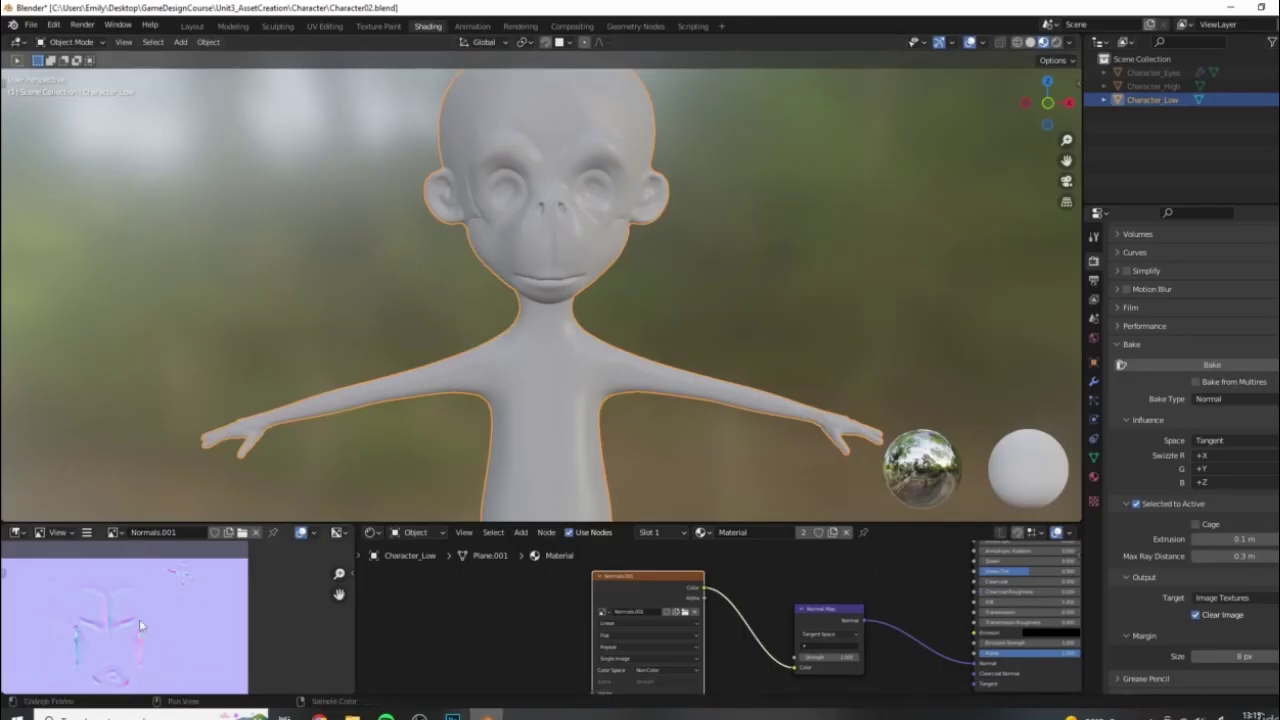
drag(127, 522, 127, 348)
click(87, 357)
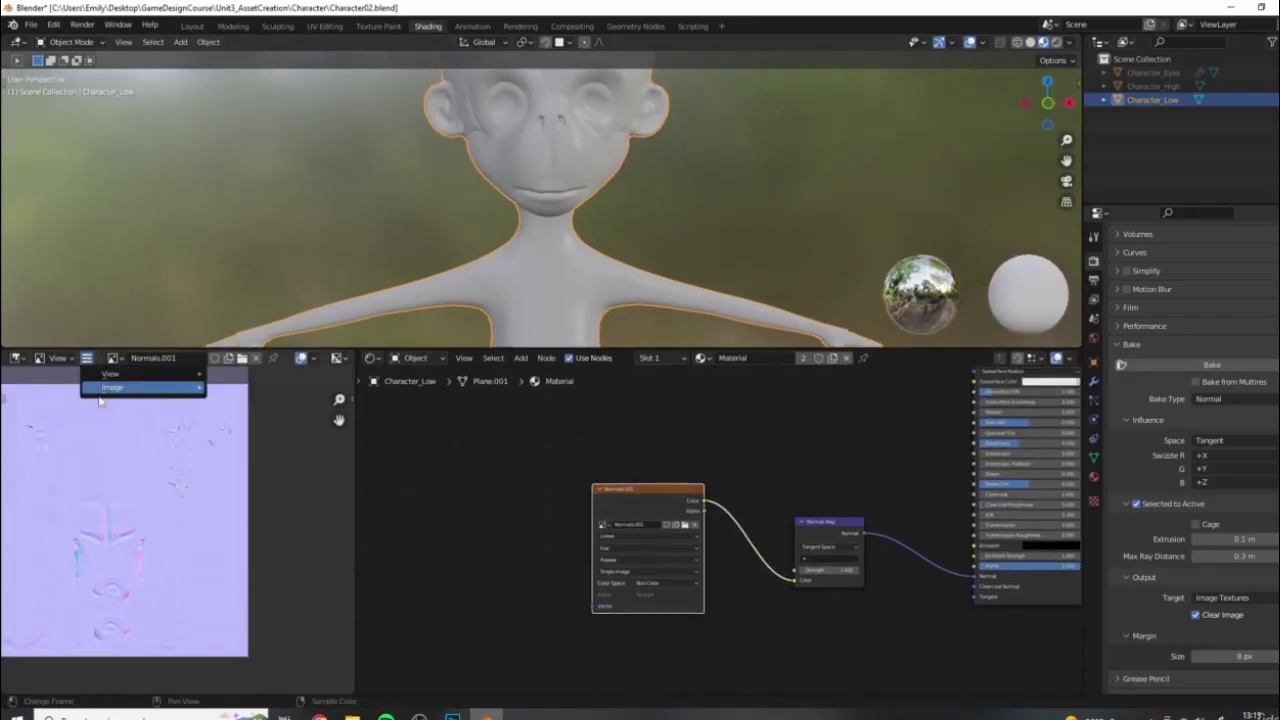
mouse_move(140, 387)
click(267, 447)
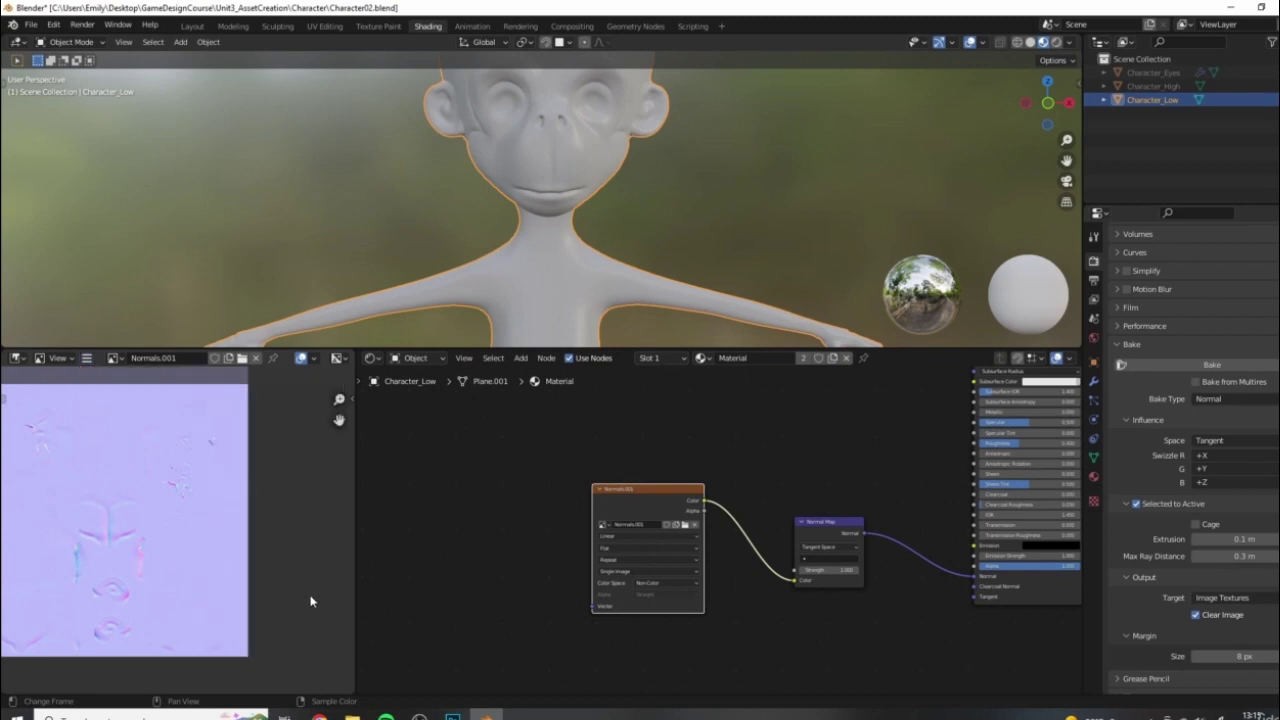
Examine the low-poly character's hand and fingers up close from several angles for remaining artefacts
scroll(703, 217, down, 3)
middle_drag(703, 217, 613, 158)
scroll(629, 103, up, 3)
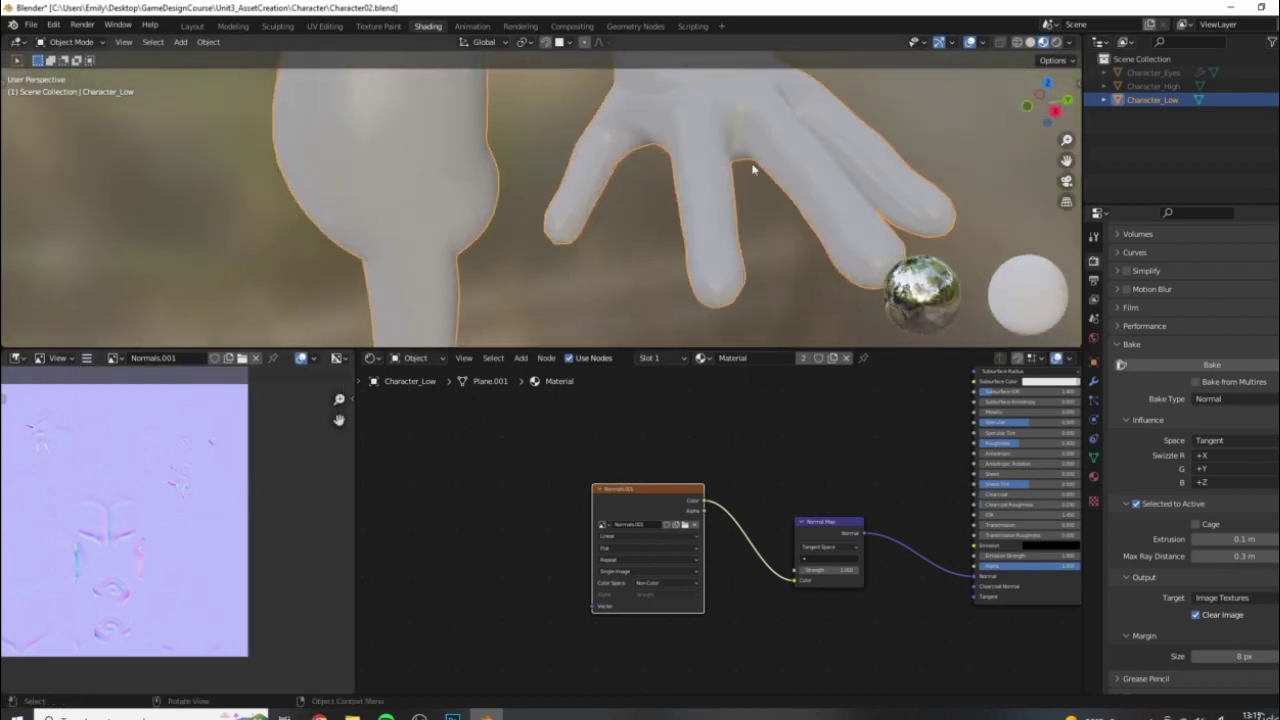
middle_drag(771, 163, 685, 196)
middle_drag(460, 186, 646, 175)
middle_drag(720, 188, 690, 150)
Switch to Photoshop and clone smooth surface over the near-vertical pink-and-cyan streak in the lower hand's finger area
click(486, 714)
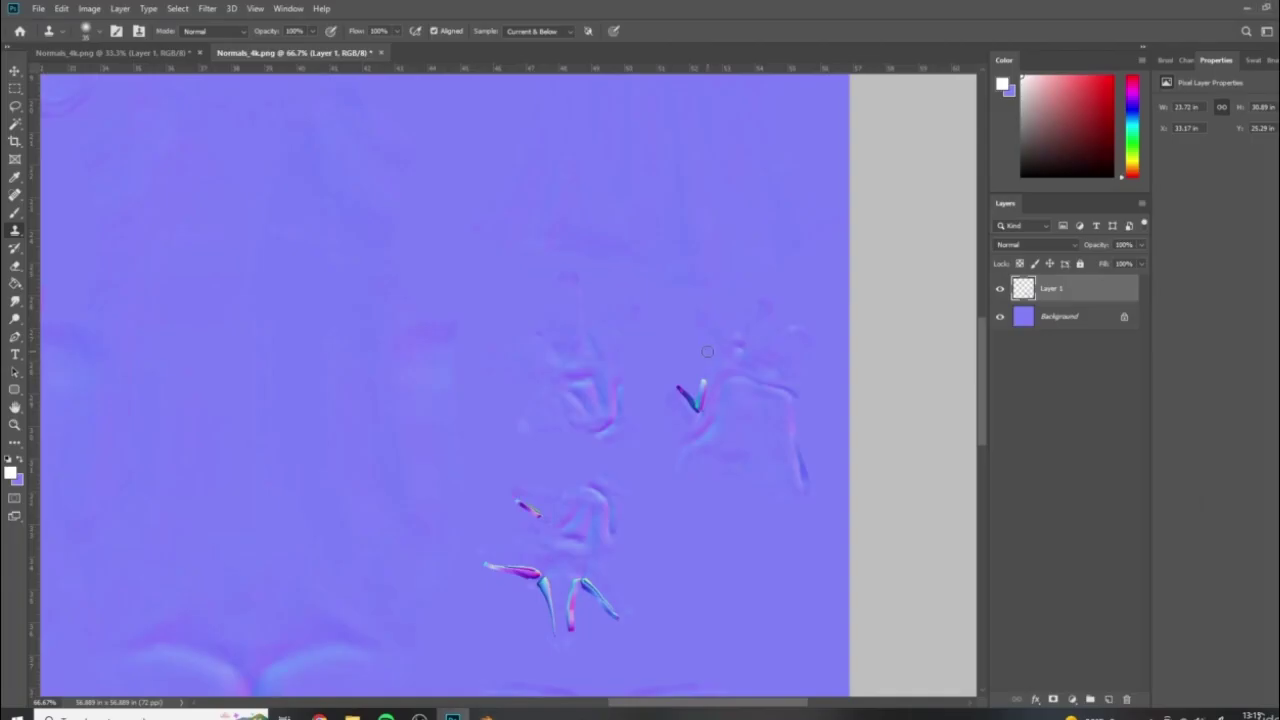
scroll(690, 414, up, 1)
scroll(608, 537, down, 3)
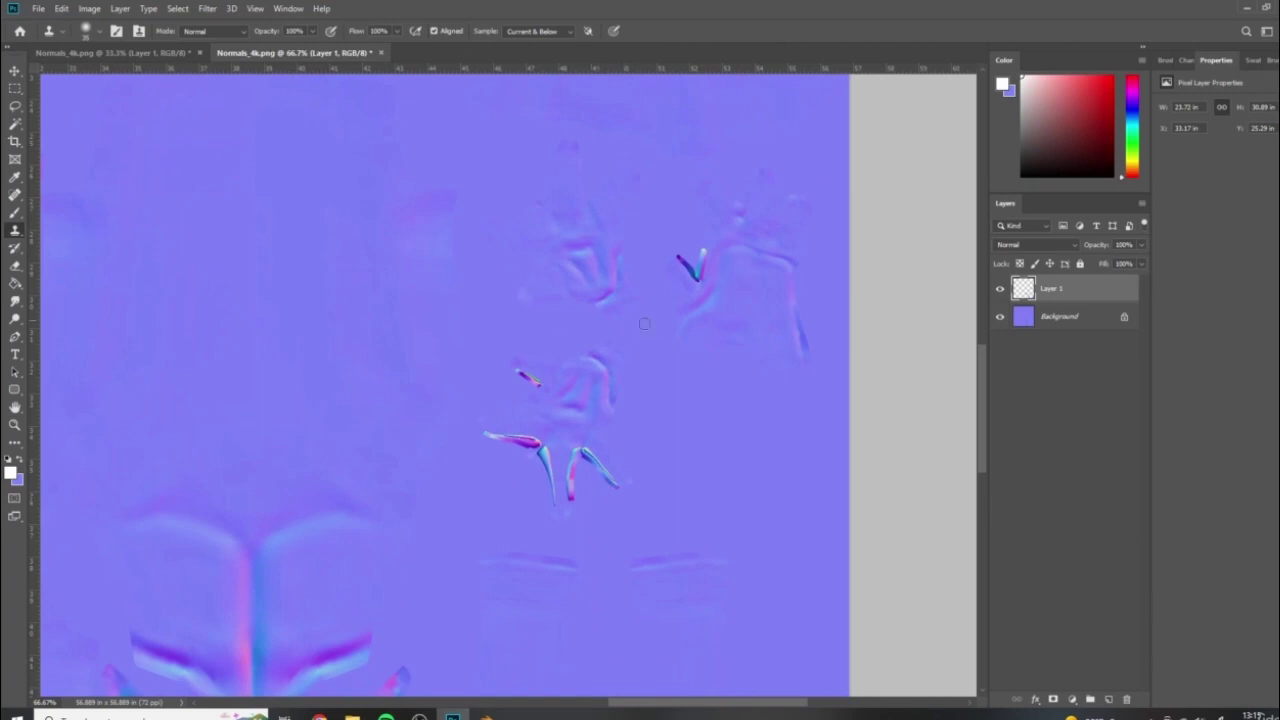
scroll(680, 489, down, 10)
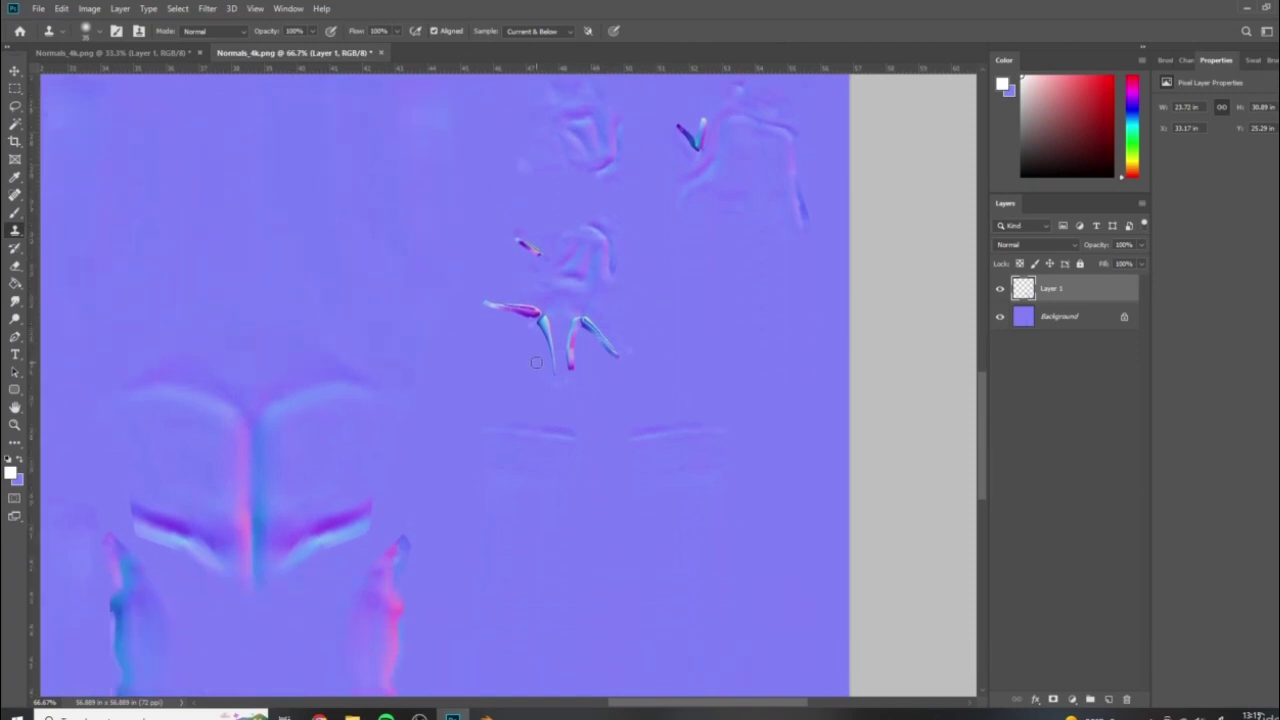
key(ctrl+plus)
alt+scroll(540, 348, up, 3)
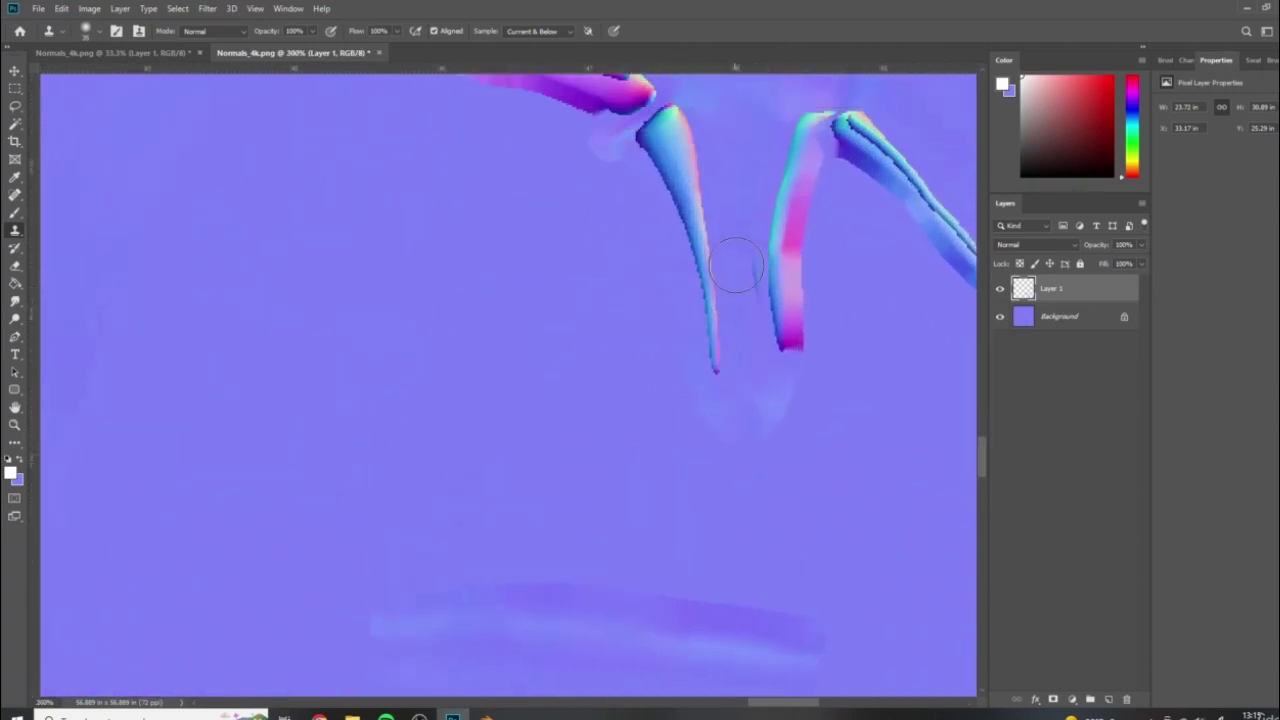
mouse_move(779, 193)
mouse_down()
mouse_move(835, 165)
mouse_move(775, 235)
mouse_move(784, 222)
mouse_up()
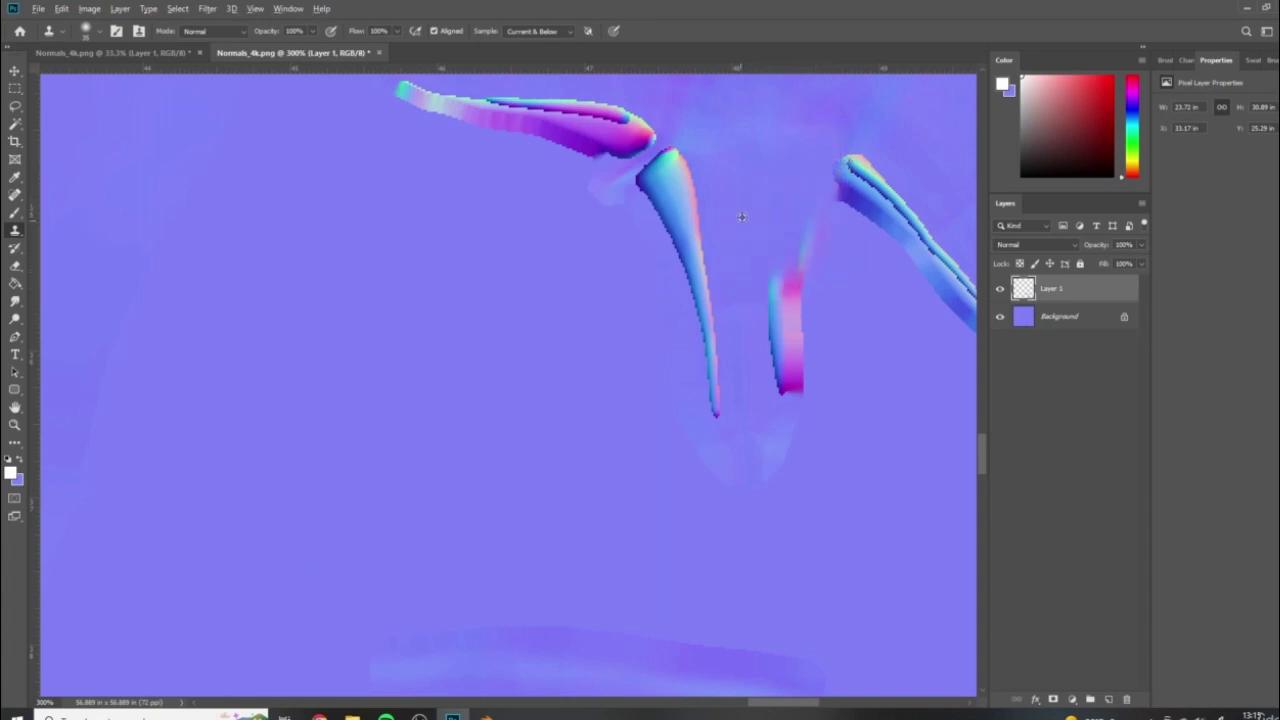
drag(766, 247, 780, 388)
drag(782, 337, 797, 200)
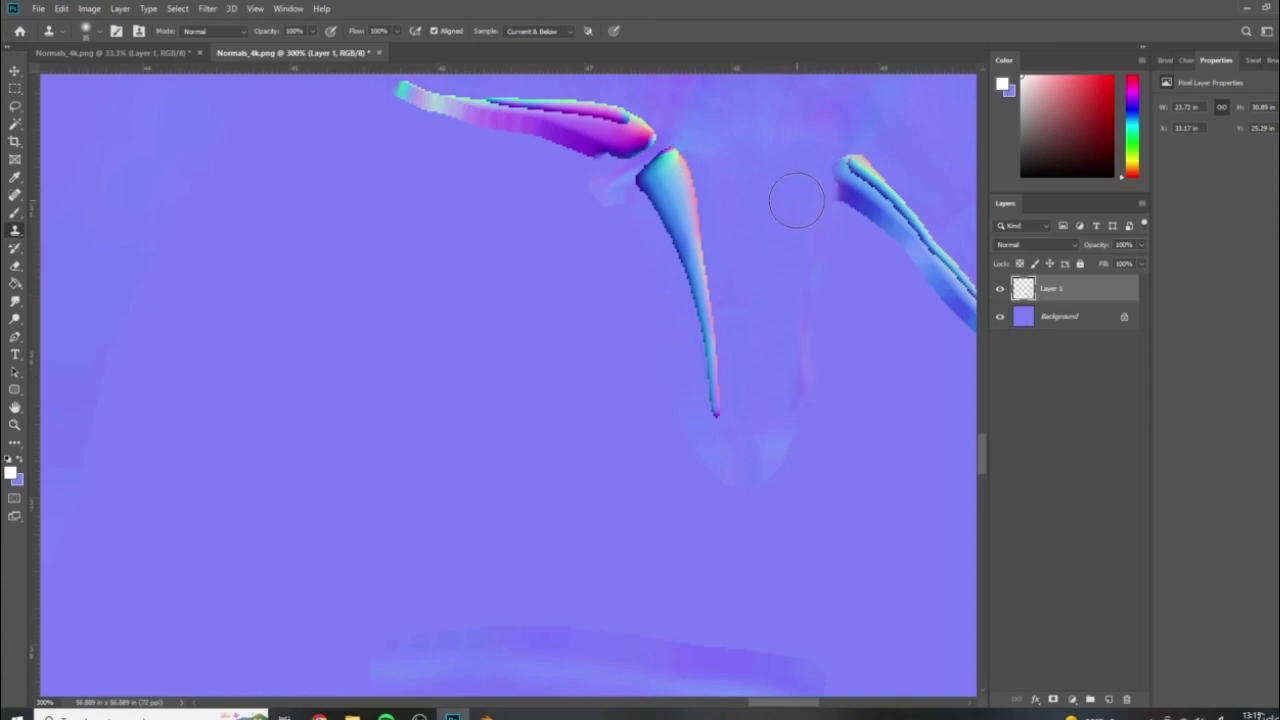
Clone over the tapering blue streak on the same finger's other side and the diagonal blue streak along the neighbouring finger
scroll(786, 320, down, 1)
scroll(762, 312, up, 4)
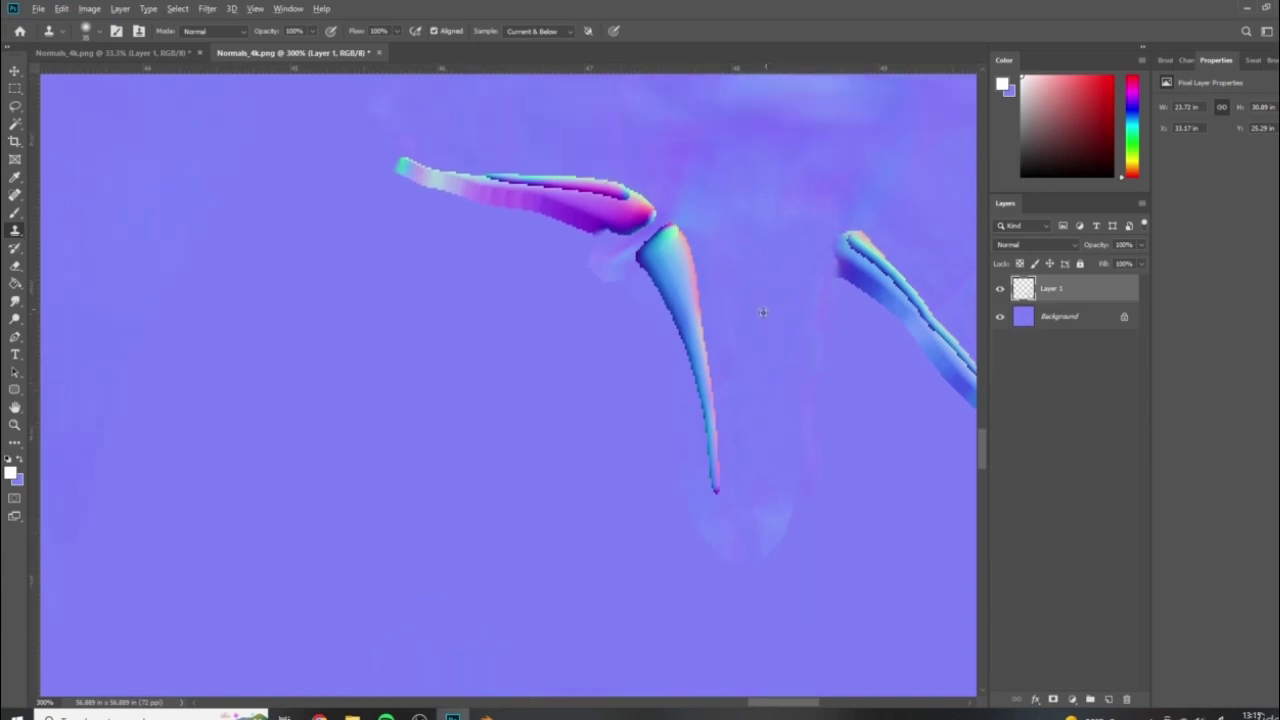
mouse_move(718, 272)
mouse_down()
mouse_move(665, 238)
mouse_move(680, 237)
mouse_move(703, 335)
mouse_move(714, 303)
mouse_move(729, 489)
mouse_up()
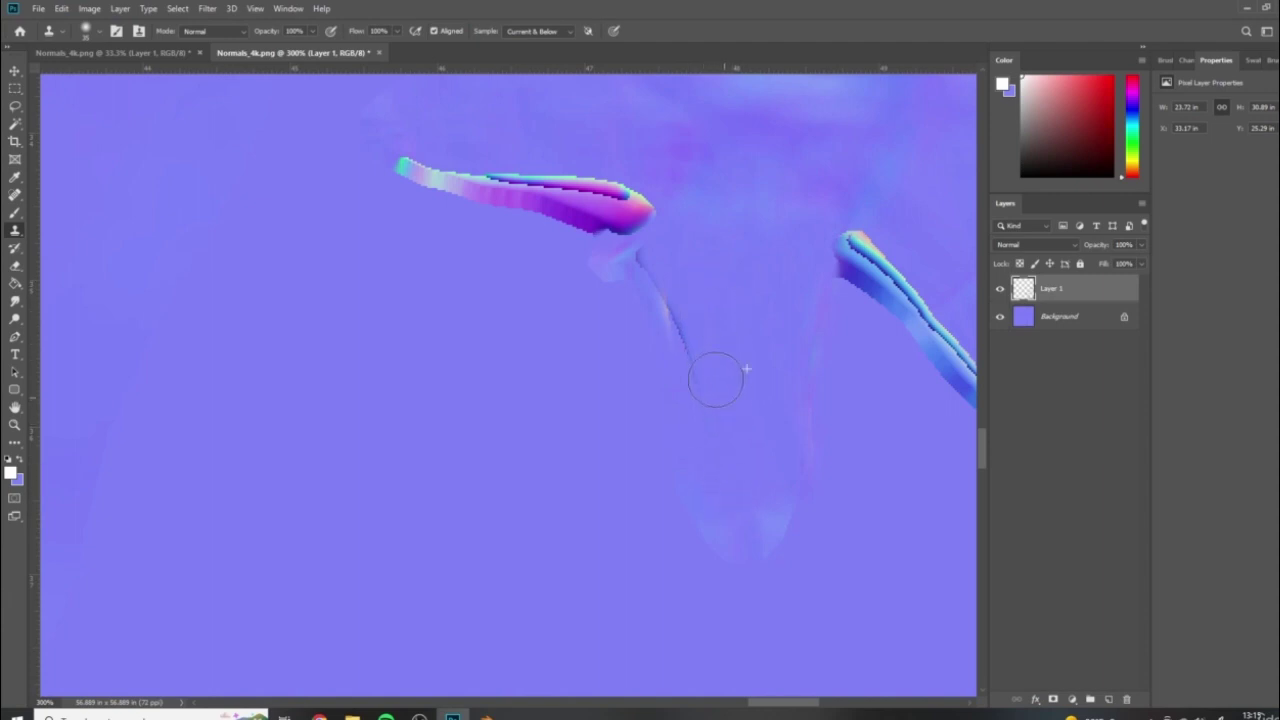
mouse_move(725, 331)
mouse_down()
mouse_move(709, 334)
mouse_move(663, 268)
mouse_up()
drag(789, 705, 802, 705)
scroll(583, 334, up, 3)
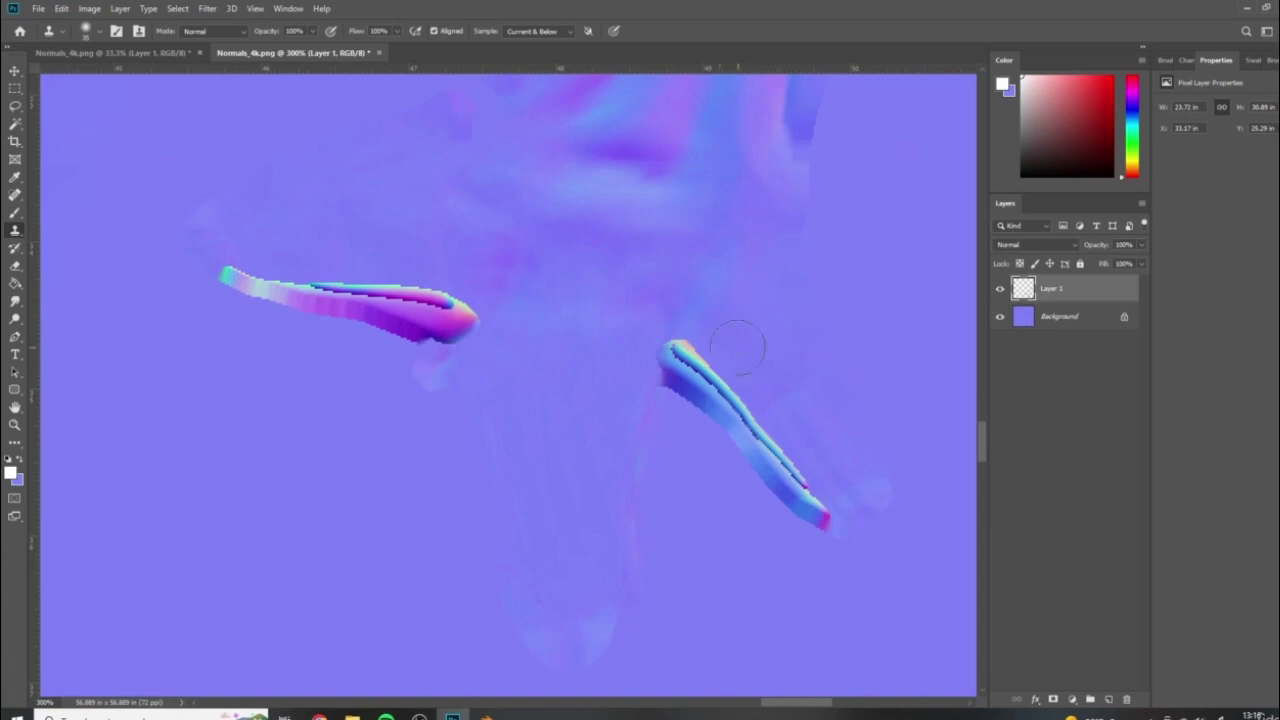
mouse_move(738, 347)
mouse_down()
mouse_move(680, 357)
mouse_move(733, 318)
mouse_move(677, 350)
mouse_move(705, 385)
mouse_move(720, 375)
mouse_move(822, 503)
mouse_up()
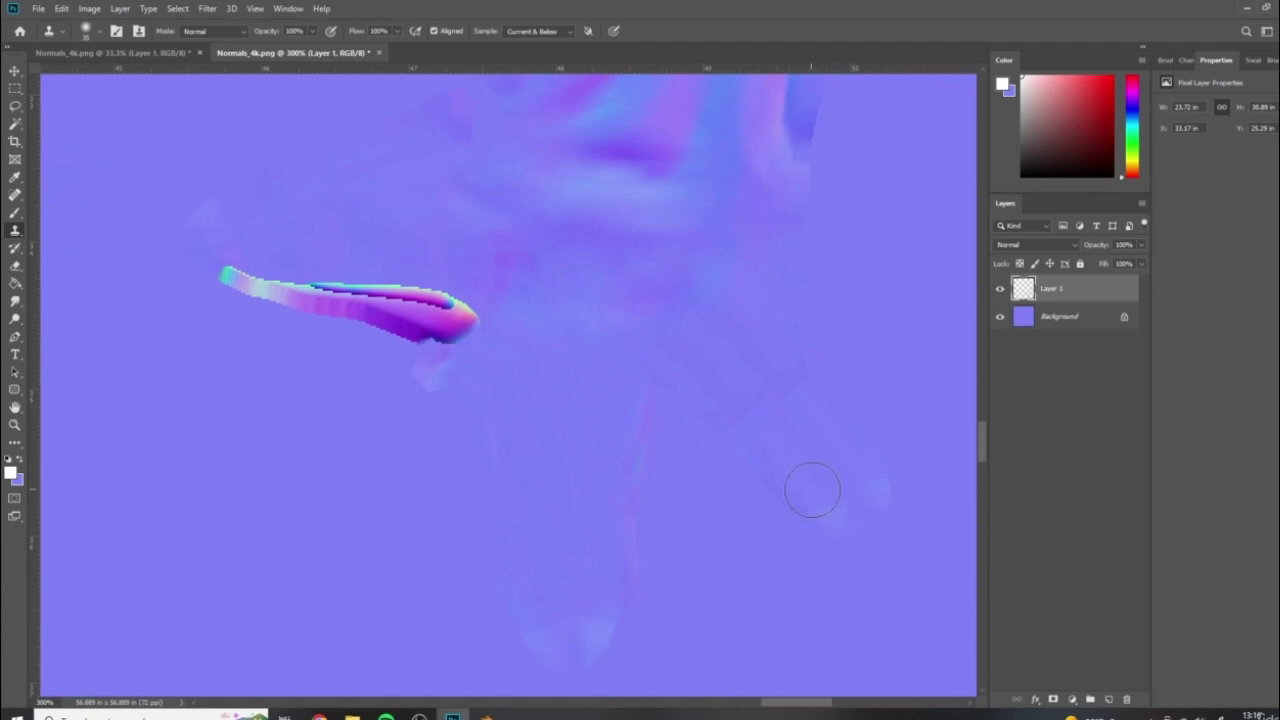
Sample the clean area near the remaining near-horizontal purple streak, clone over it, and remove the short green-edged diagonal streak above
drag(793, 705, 784, 704)
scroll(654, 417, up, 3)
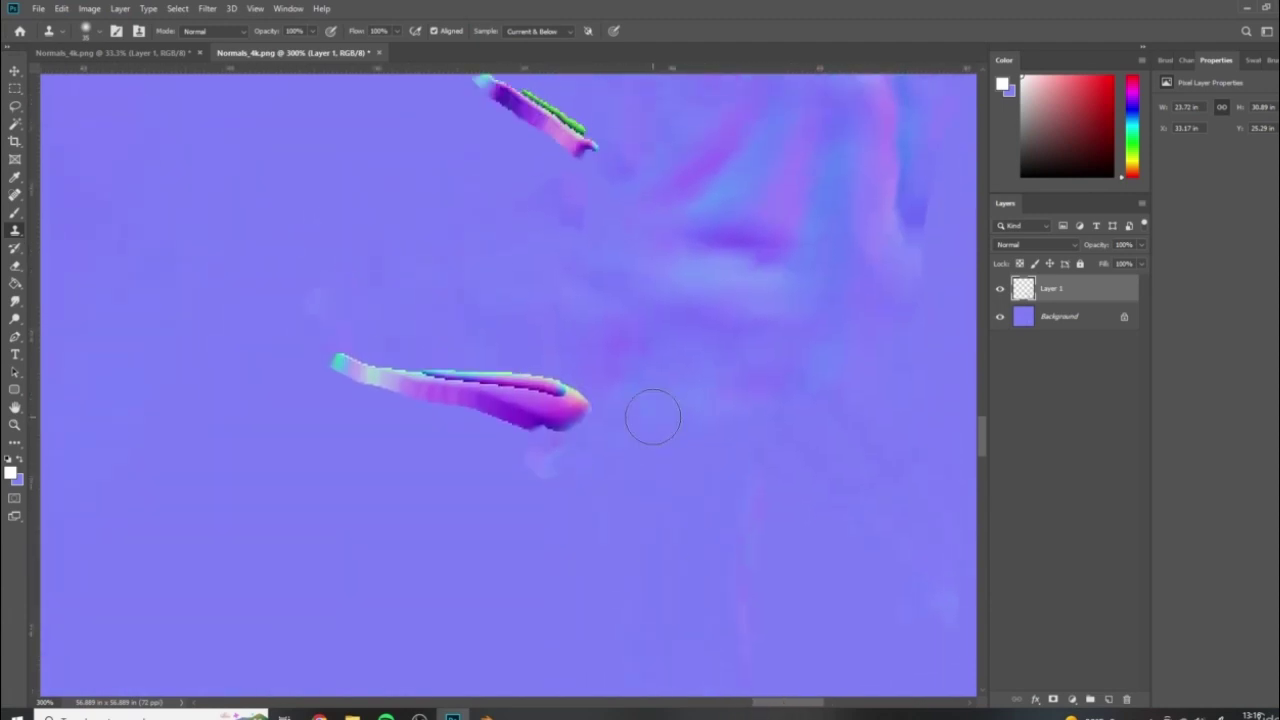
alt+click(448, 376)
mouse_move(480, 399)
mouse_down()
mouse_move(450, 415)
mouse_move(343, 383)
mouse_move(435, 424)
mouse_move(565, 450)
mouse_move(505, 432)
mouse_move(548, 457)
mouse_up()
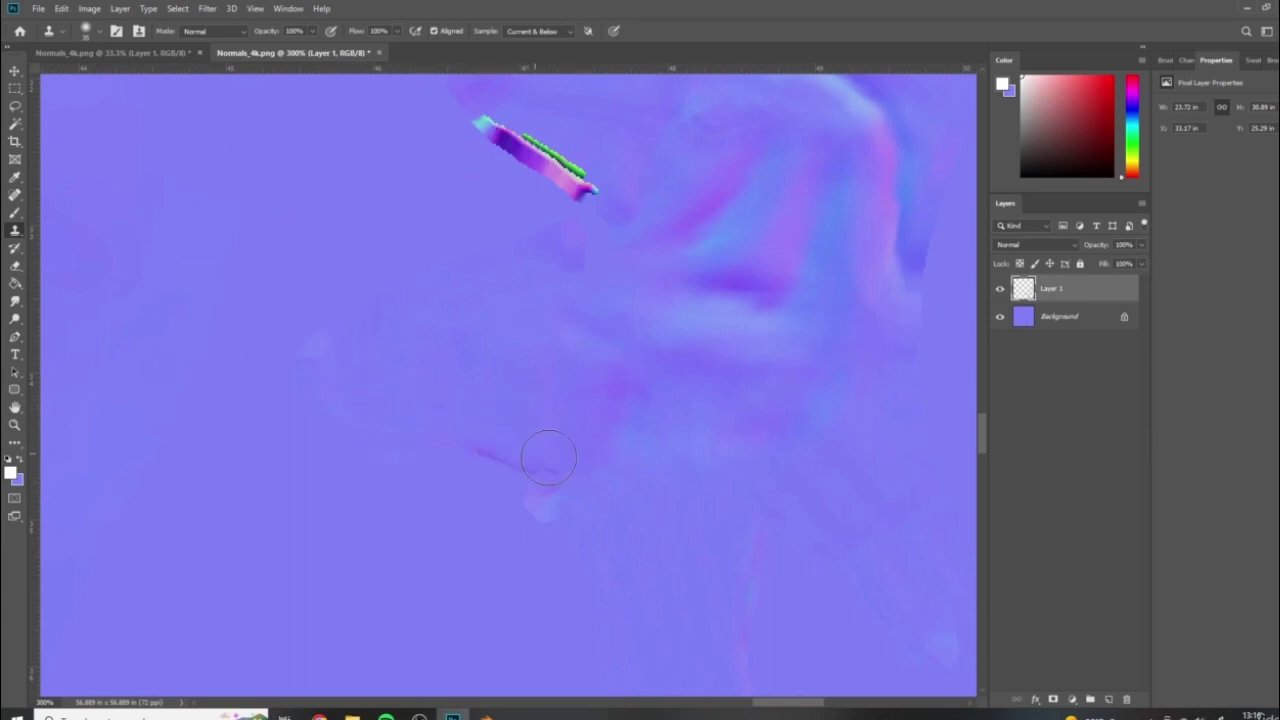
scroll(660, 351, up, 3)
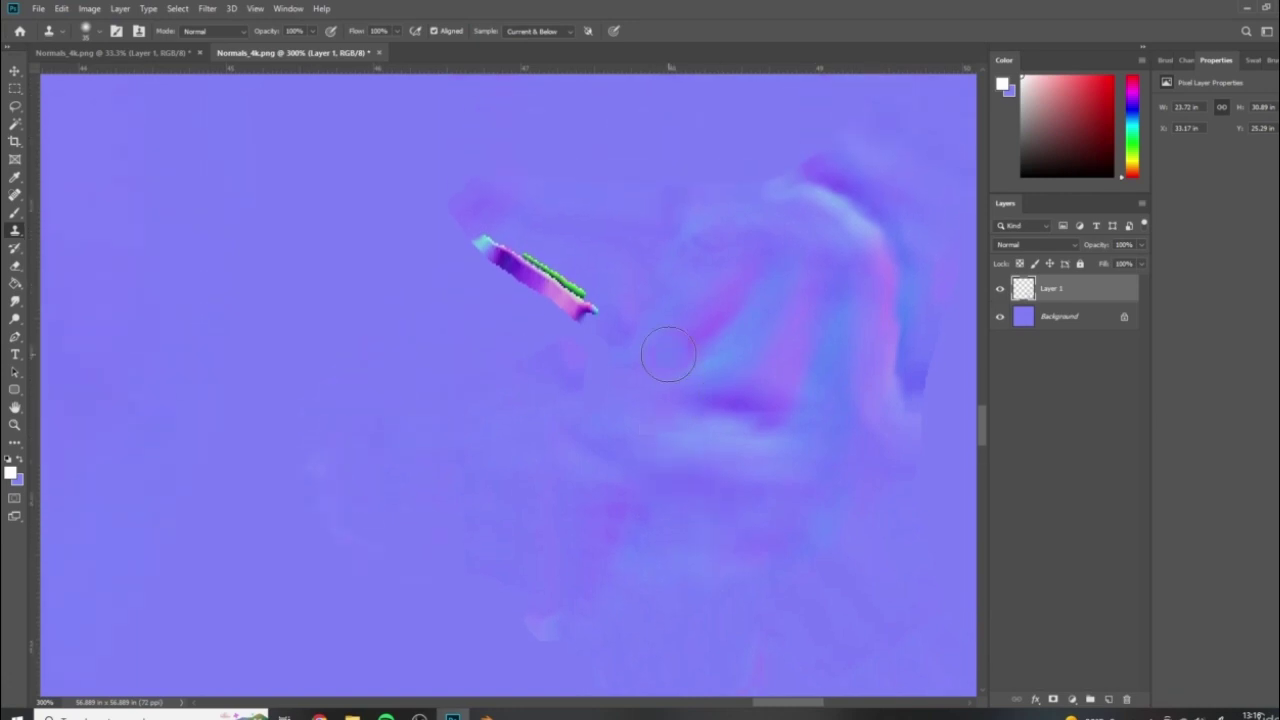
mouse_move(611, 336)
mouse_down()
mouse_move(636, 330)
mouse_move(586, 334)
mouse_move(597, 352)
mouse_move(551, 333)
mouse_move(543, 309)
mouse_move(499, 280)
mouse_up()
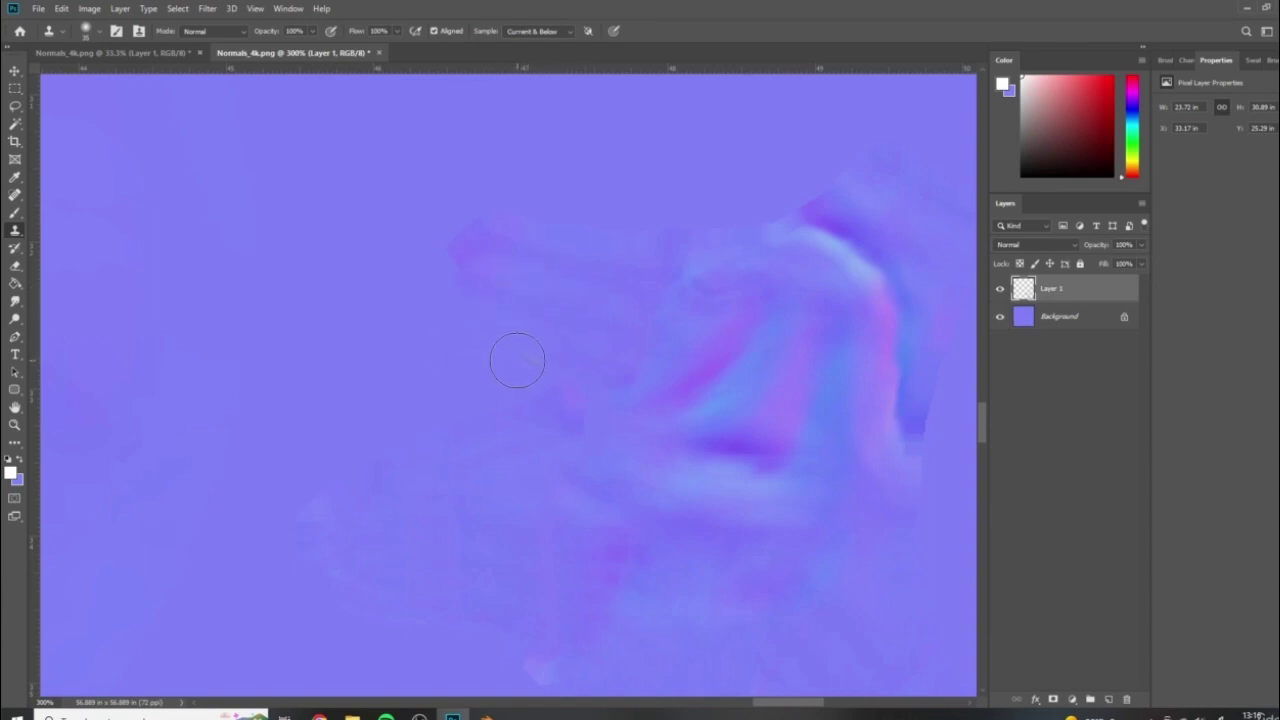
drag(517, 360, 530, 371)
Clone smooth surface over both arms of the V-shaped streak near the map's right edge
scroll(734, 408, up, 2)
scroll(760, 494, down, 7)
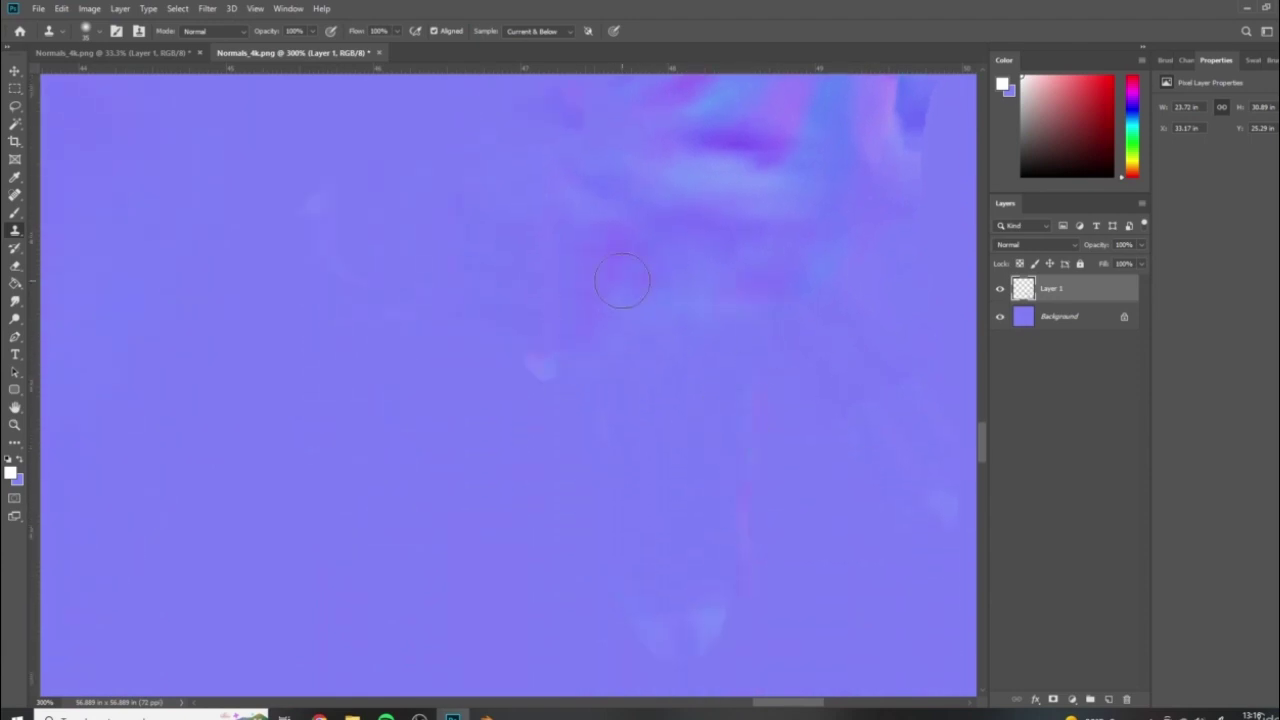
alt+scroll(622, 281, down, 4)
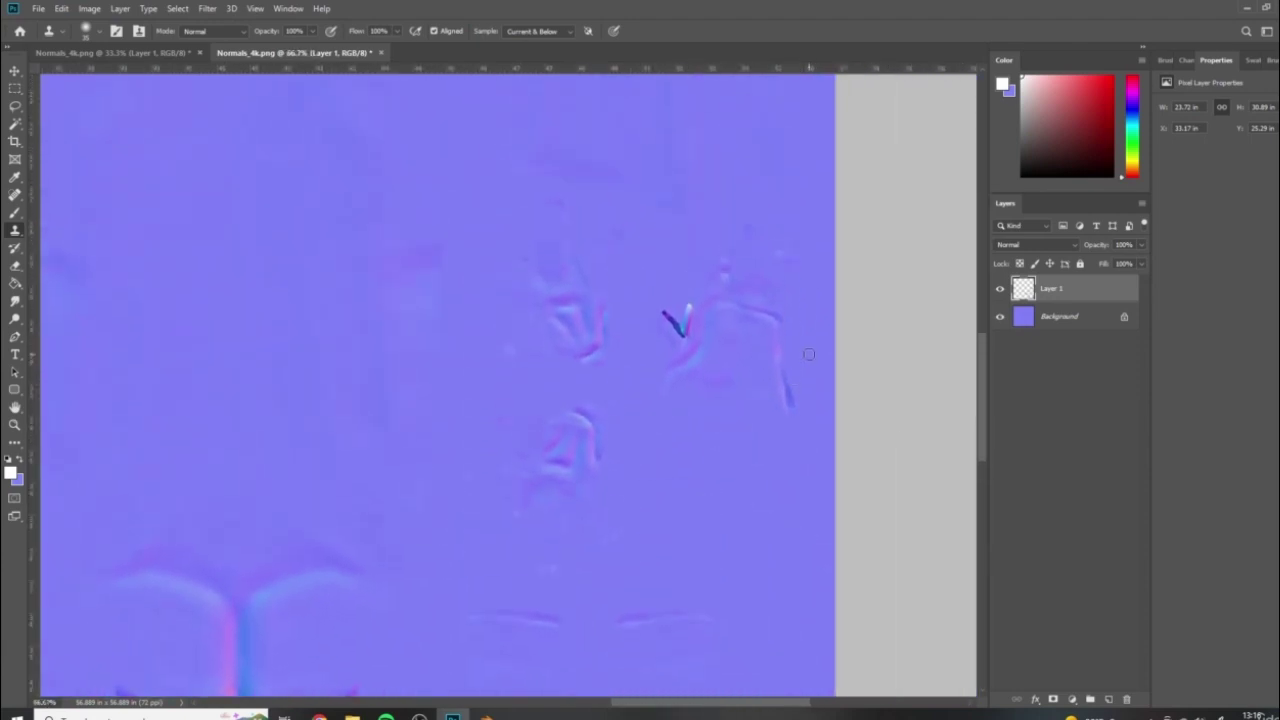
alt+scroll(786, 311, up, 3)
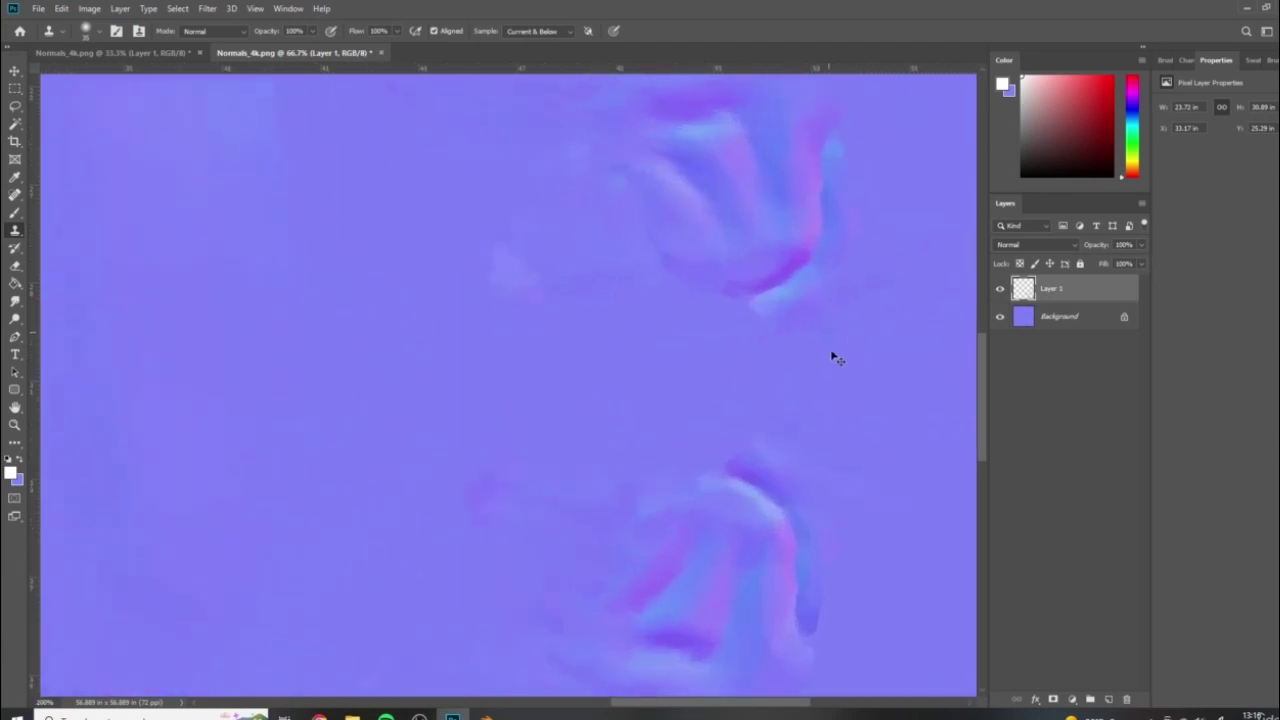
drag(783, 705, 826, 705)
scroll(743, 354, up, 5)
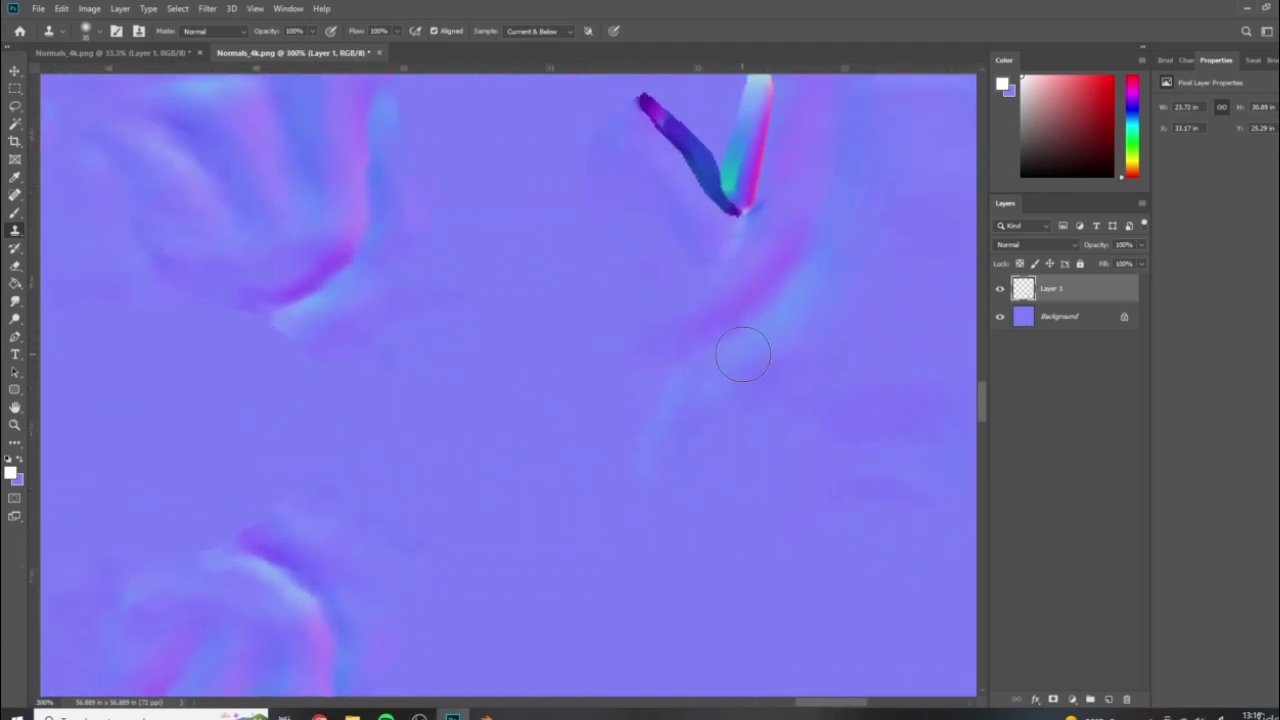
drag(713, 408, 706, 393)
mouse_move(662, 353)
mouse_down()
mouse_move(655, 312)
mouse_move(634, 320)
mouse_move(642, 310)
mouse_move(728, 410)
mouse_move(713, 395)
mouse_up()
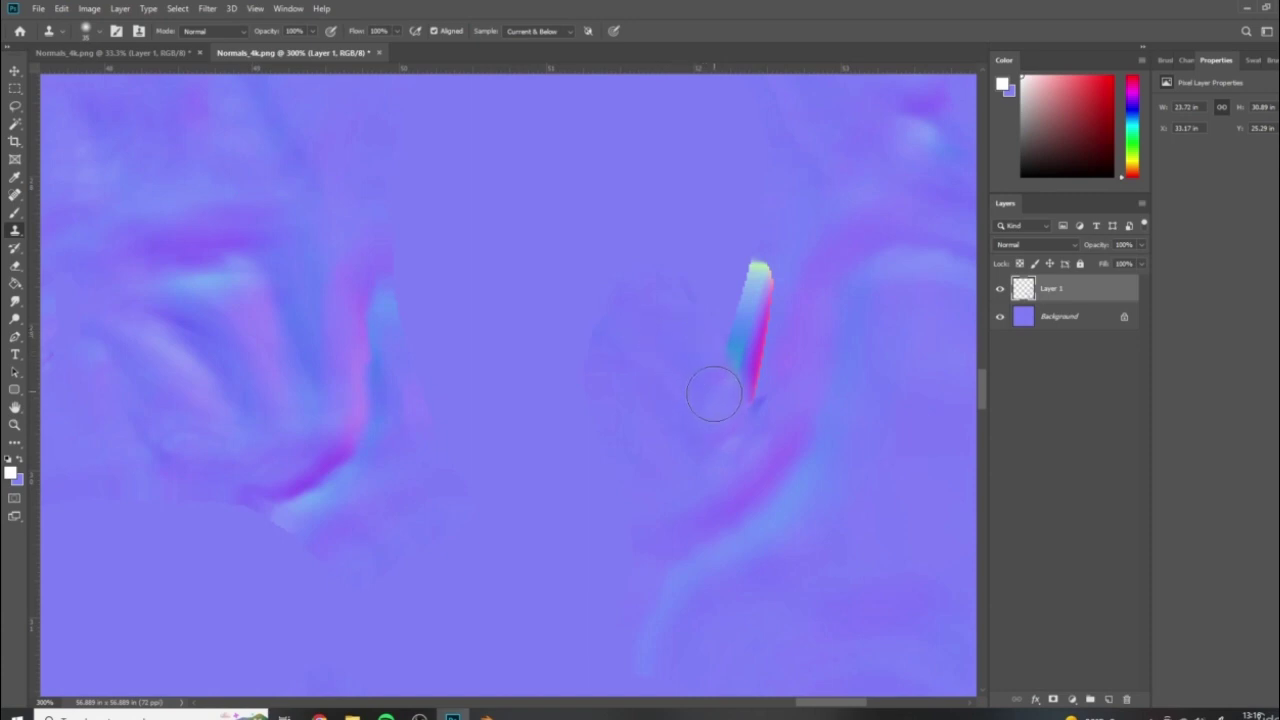
drag(779, 376, 755, 389)
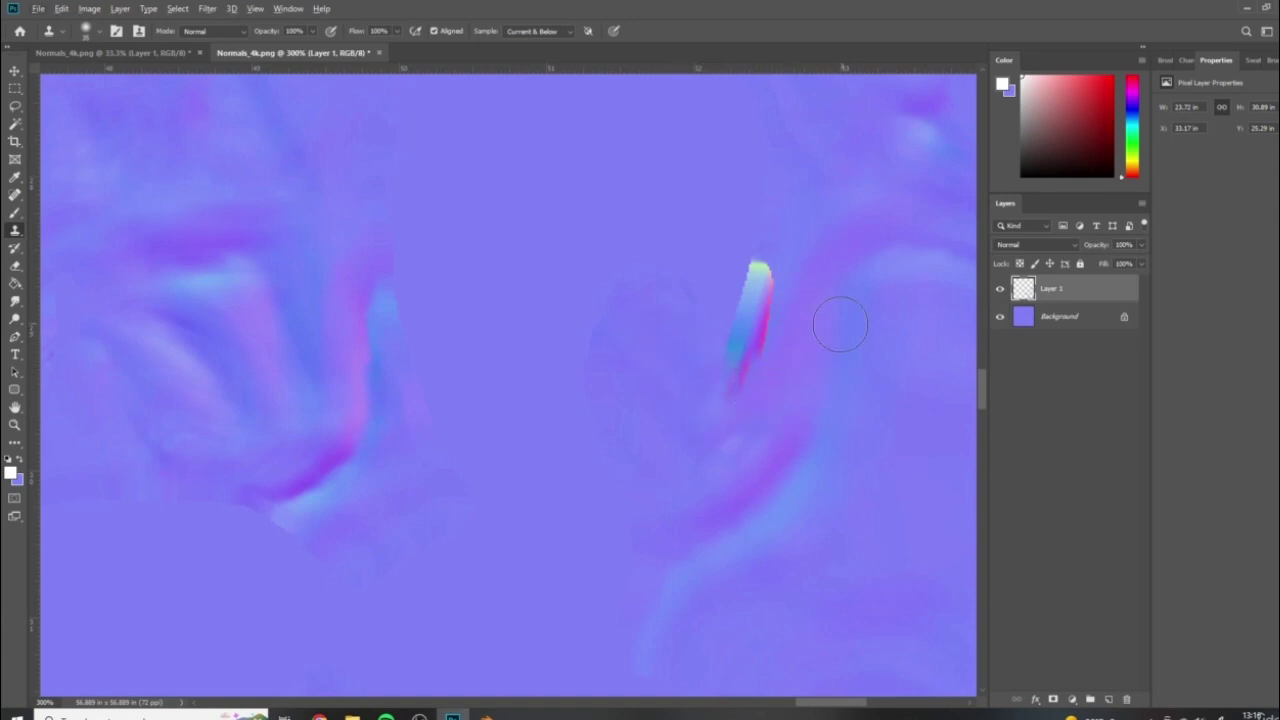
mouse_move(790, 275)
mouse_down()
mouse_move(763, 325)
mouse_move(766, 374)
mouse_move(766, 360)
mouse_up()
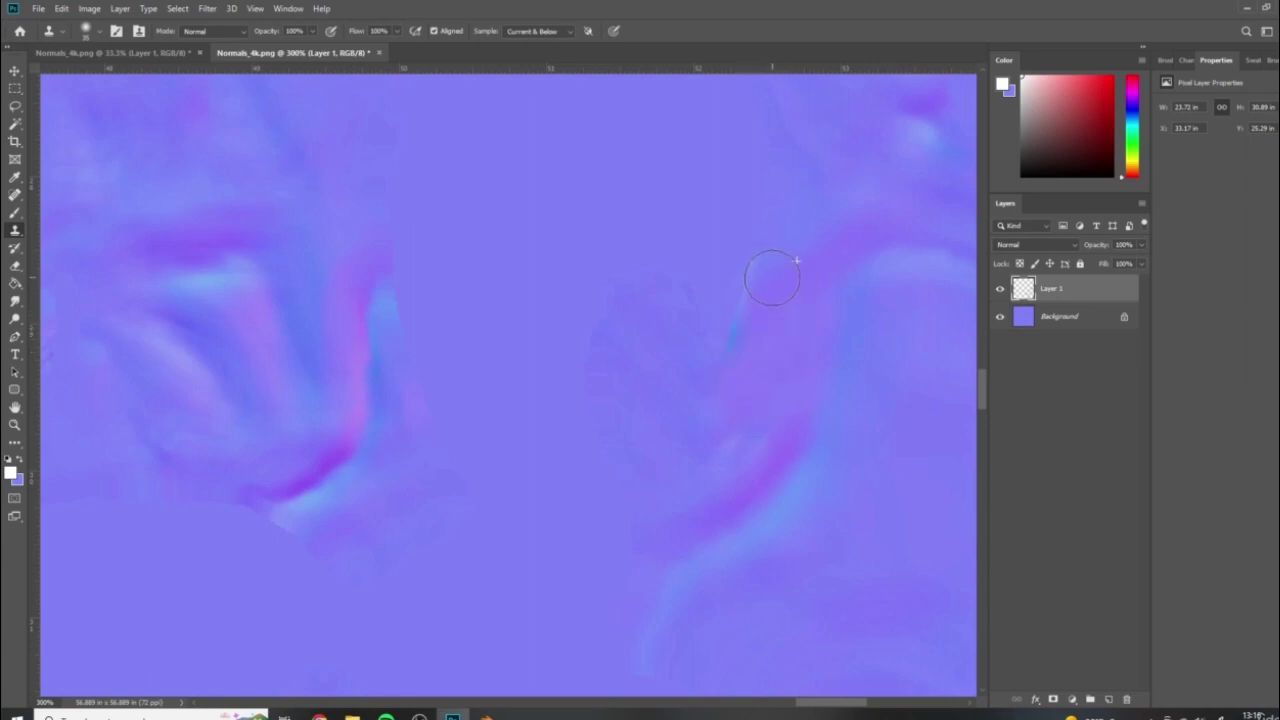
drag(772, 278, 756, 341)
scroll(743, 366, down, 3)
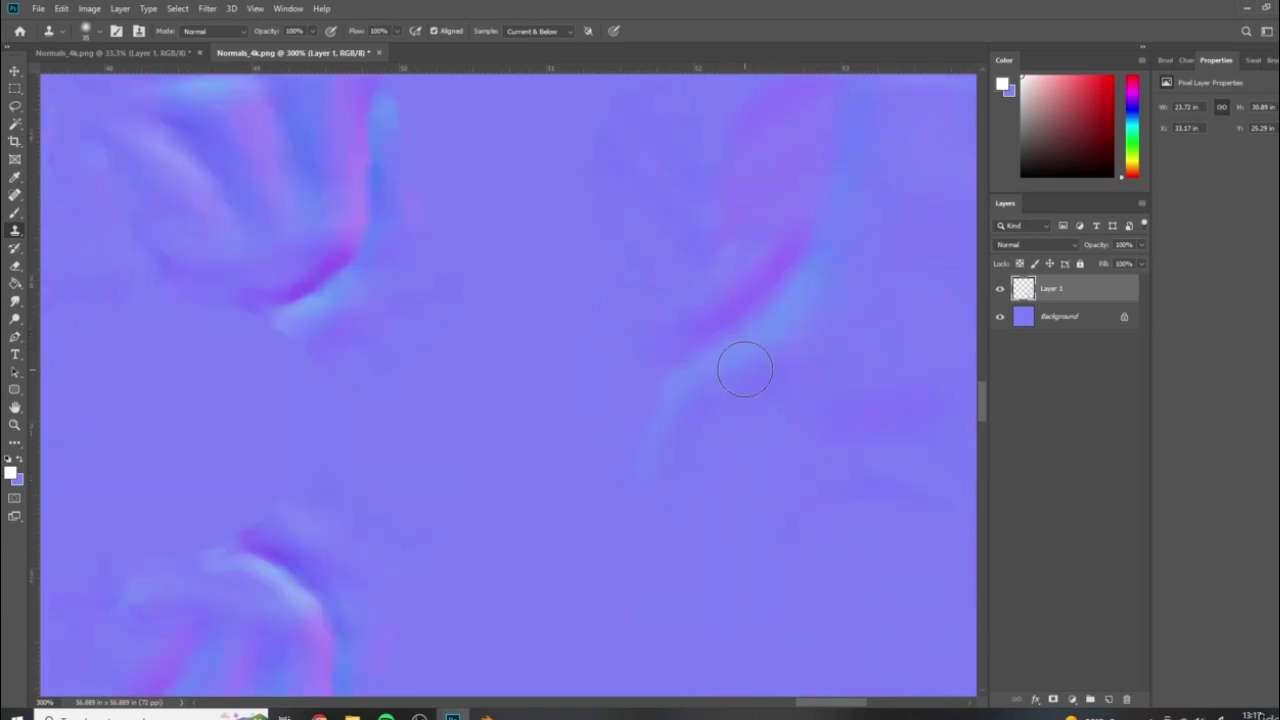
Look over the retouched right half of the normal map, from the lower hands up to the top edge, for remaining streaks
scroll(745, 350, up, 2)
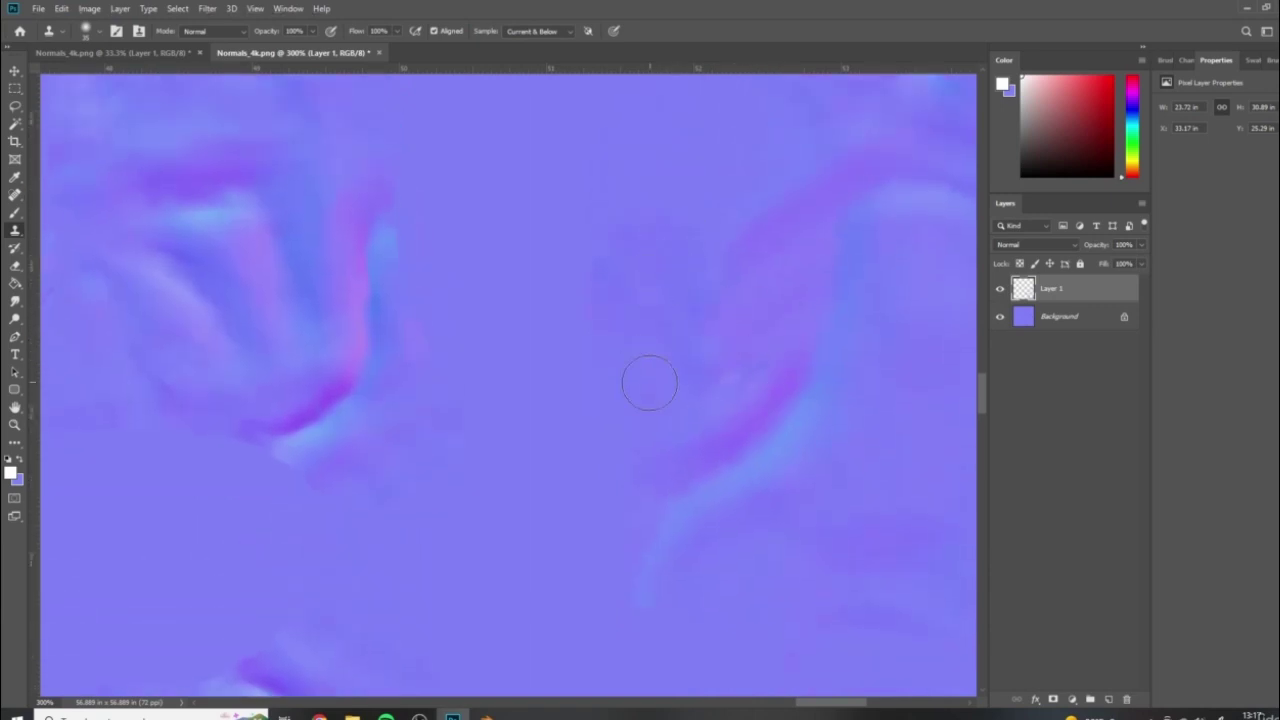
scroll(649, 383, down, 4)
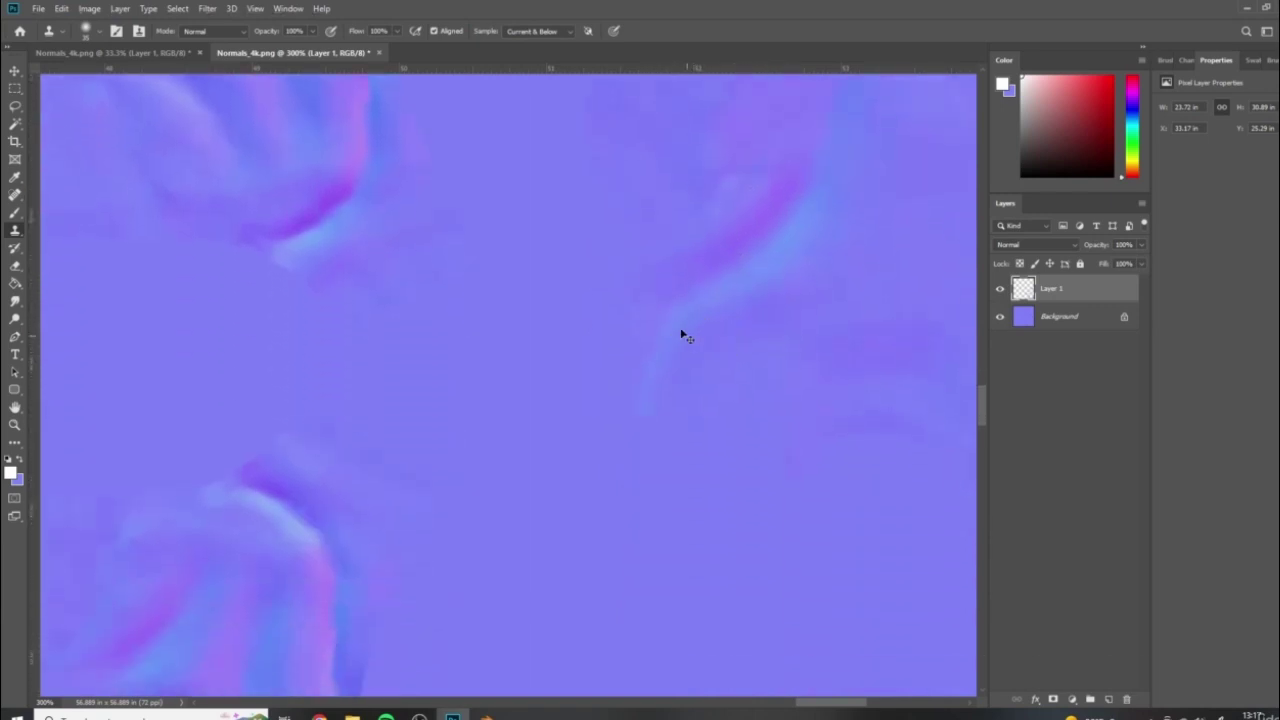
alt+scroll(683, 335, down, 5)
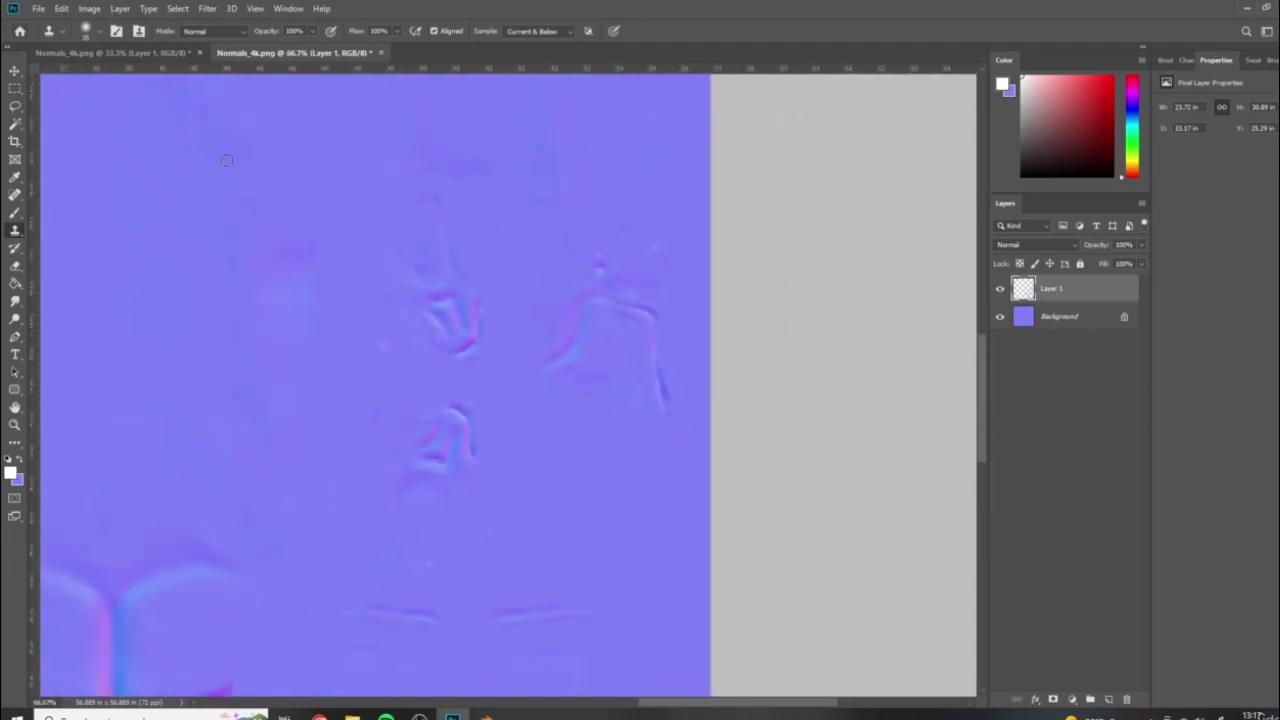
scroll(227, 160, down, 3)
drag(738, 708, 695, 708)
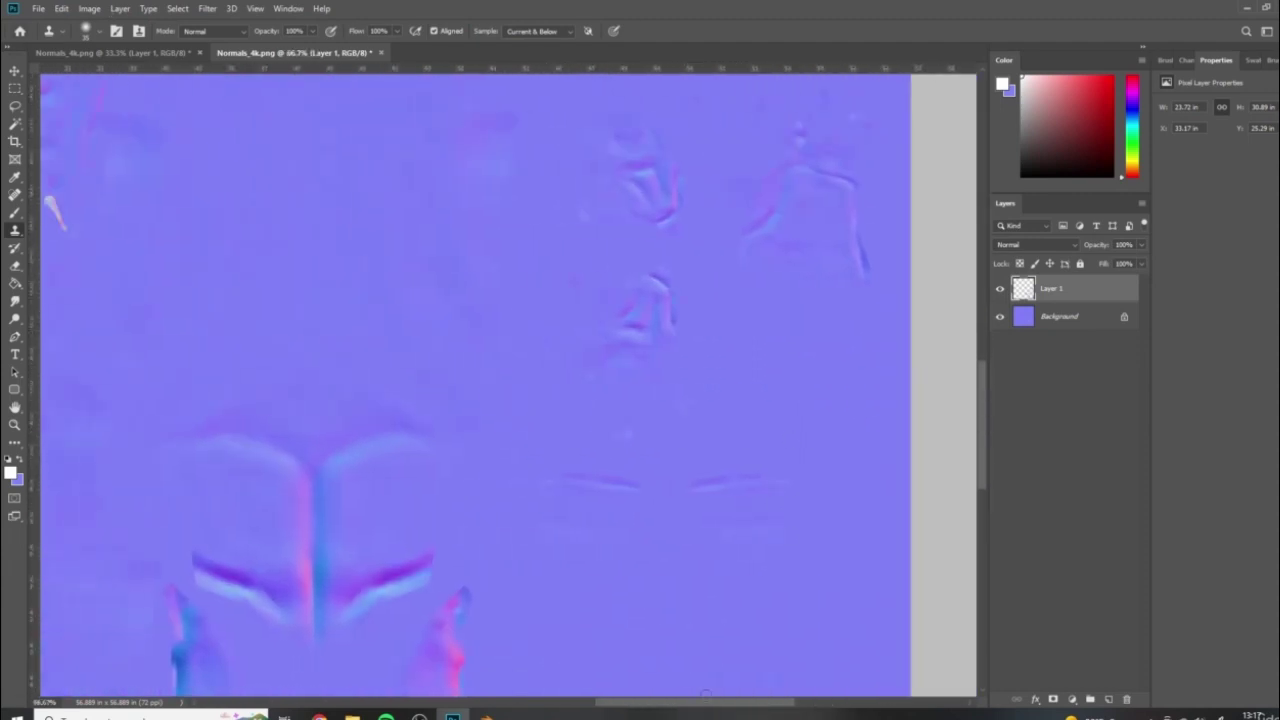
scroll(797, 287, up, 8)
scroll(796, 287, up, 3)
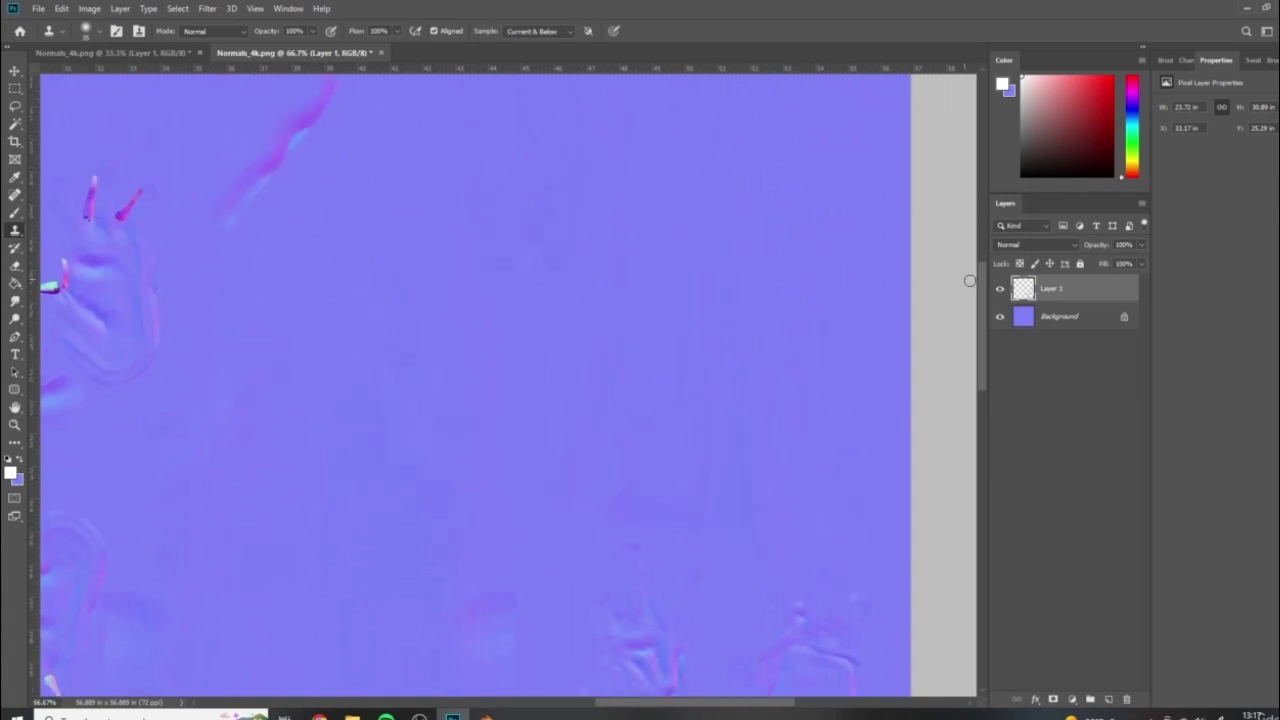
drag(984, 293, 990, 205)
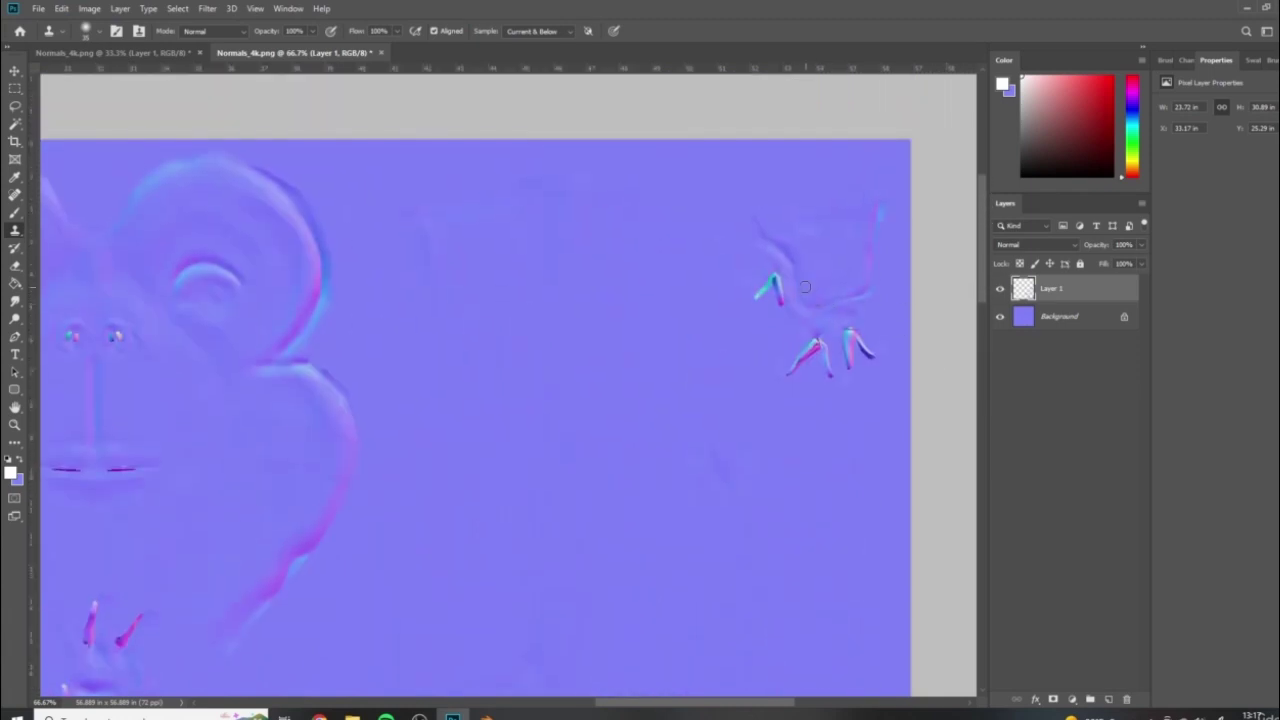
Sample beside the outermost finger of the upper-right hand and clone over its dark diagonal streak
key(ctrl+plus)
key(ctrl+plus)
key(ctrl+plus)
drag(763, 294, 520, 347)
drag(729, 311, 490, 243)
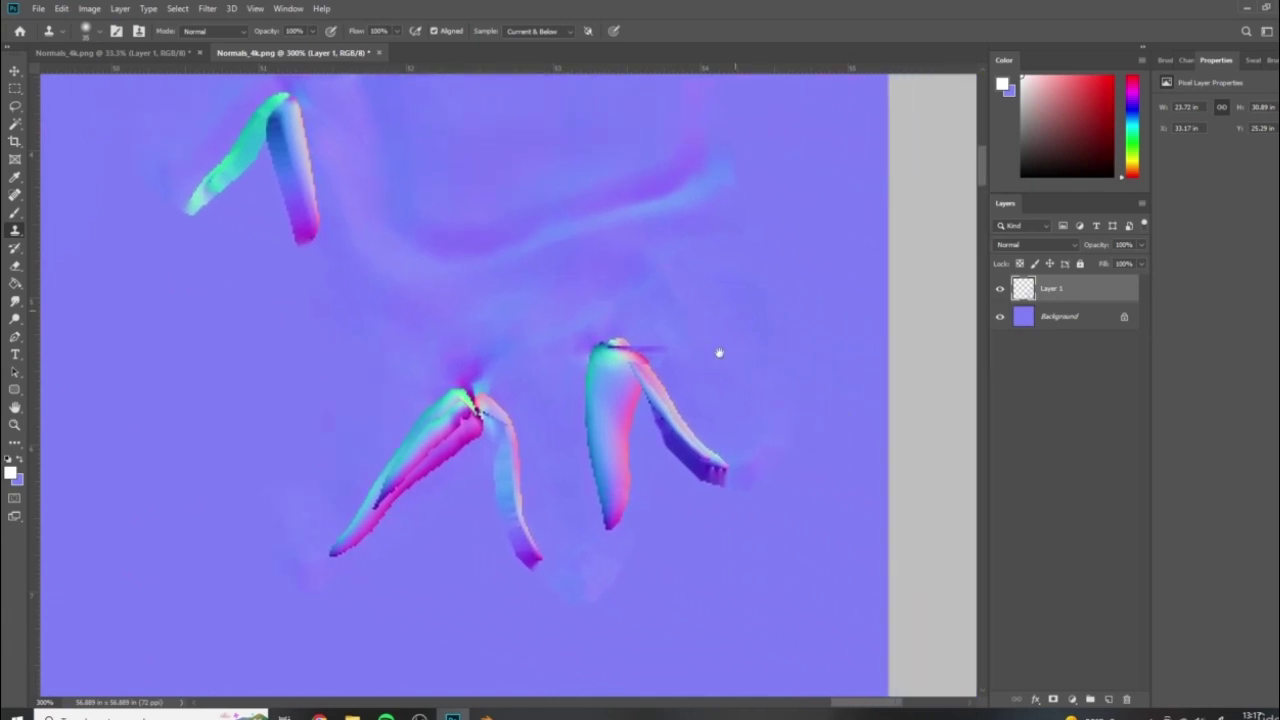
drag(719, 353, 709, 349)
alt+click(715, 379)
mouse_move(711, 451)
mouse_down()
mouse_move(723, 446)
mouse_move(720, 460)
mouse_move(663, 400)
mouse_move(663, 366)
mouse_move(634, 344)
mouse_move(688, 437)
mouse_up()
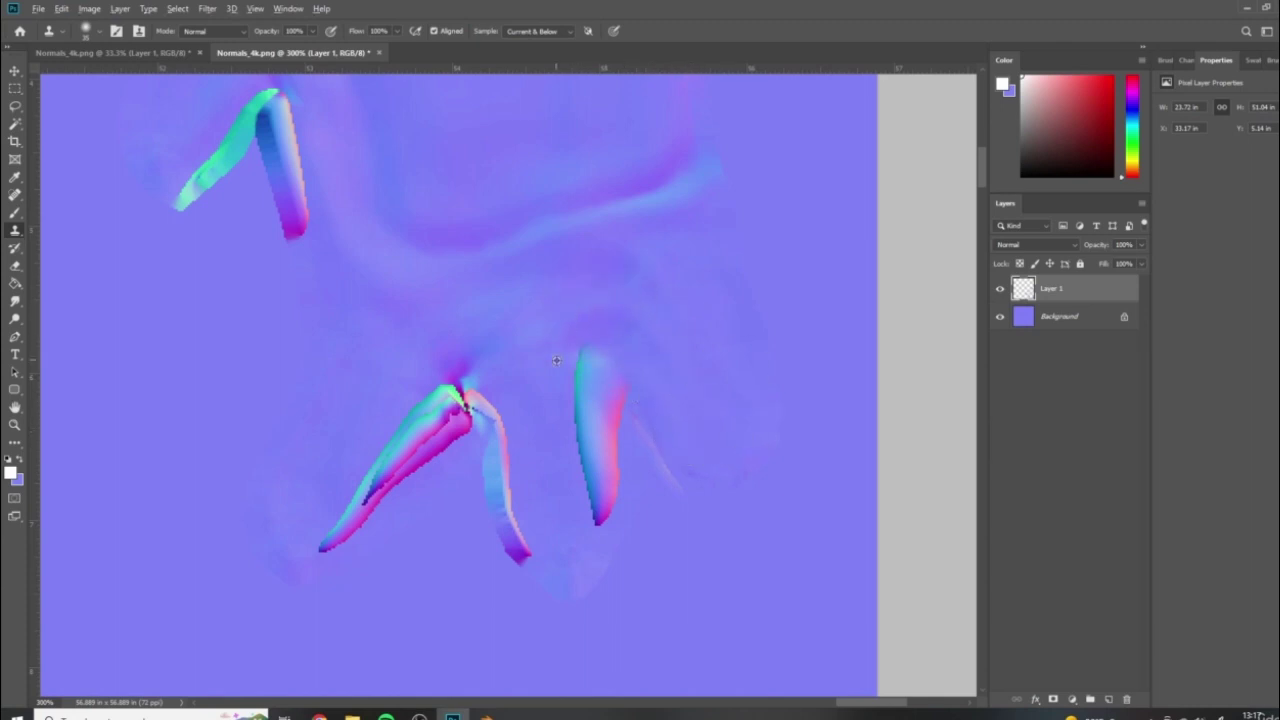
Clone over the wide blue-and-pink tapering streak beside it, undoing recent strokes and repainting down to its lower tip
mouse_move(551, 383)
mouse_down()
mouse_move(572, 358)
mouse_move(590, 412)
mouse_move(589, 374)
mouse_move(606, 386)
mouse_move(614, 369)
mouse_up()
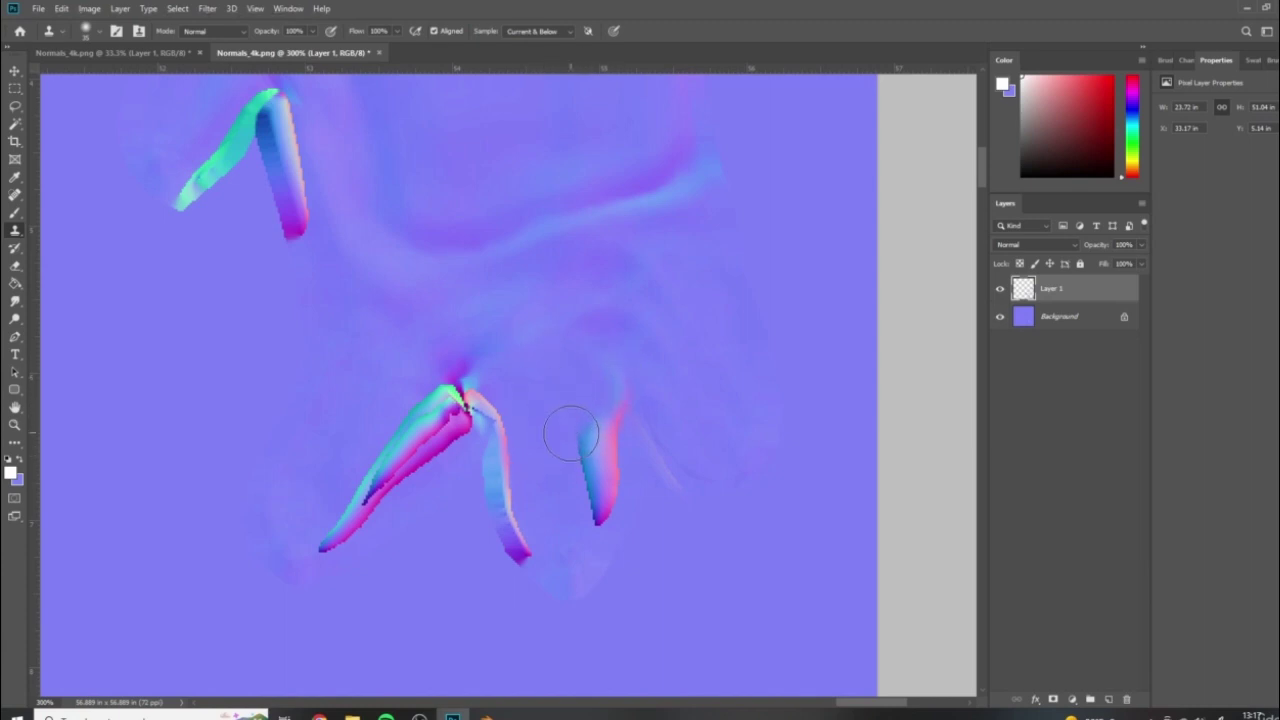
mouse_move(571, 433)
mouse_down()
mouse_move(591, 386)
mouse_move(582, 501)
mouse_up()
key(ctrl+z)
key(ctrl+z)
key(ctrl+z)
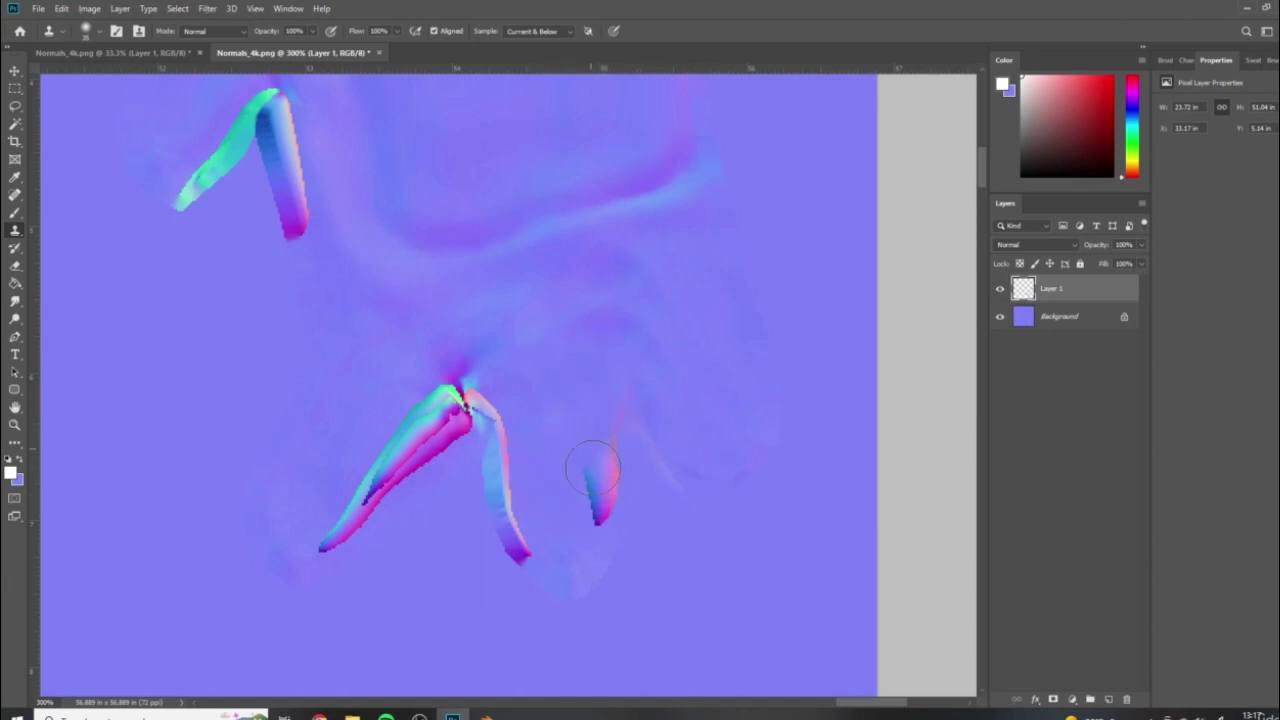
drag(586, 455, 590, 480)
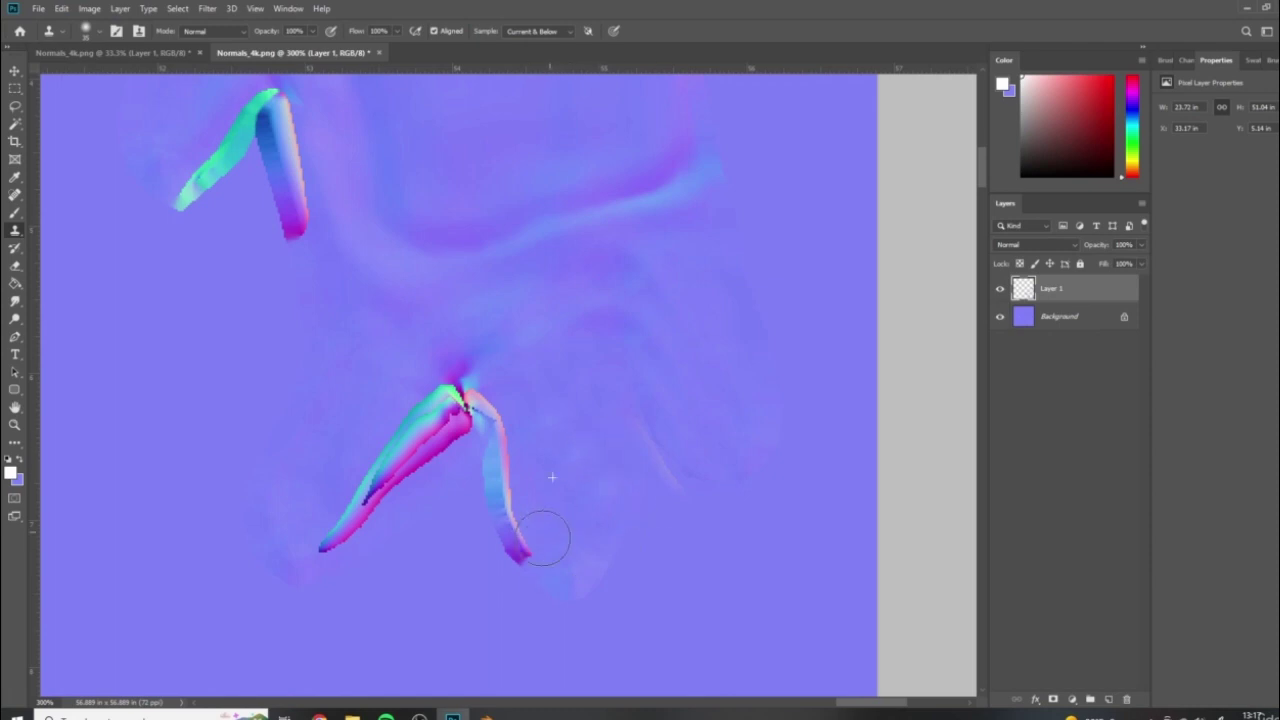
Clone over the thin curved blue streak on the middle finger and the dark junction at its upper end
mouse_move(543, 538)
mouse_down()
mouse_move(523, 534)
mouse_move(549, 509)
mouse_move(514, 528)
mouse_move(526, 446)
mouse_move(513, 404)
mouse_up()
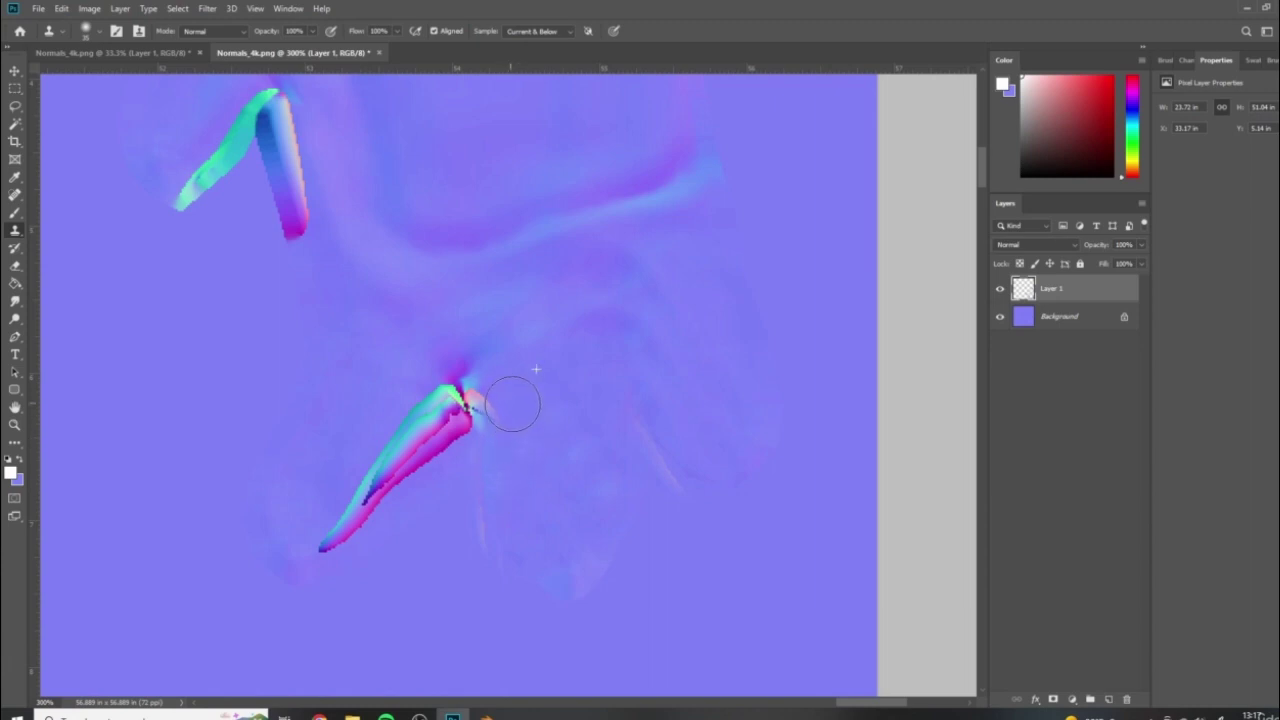
mouse_move(468, 532)
mouse_down()
mouse_move(483, 412)
mouse_move(496, 450)
mouse_up()
scroll(560, 440, up, 1)
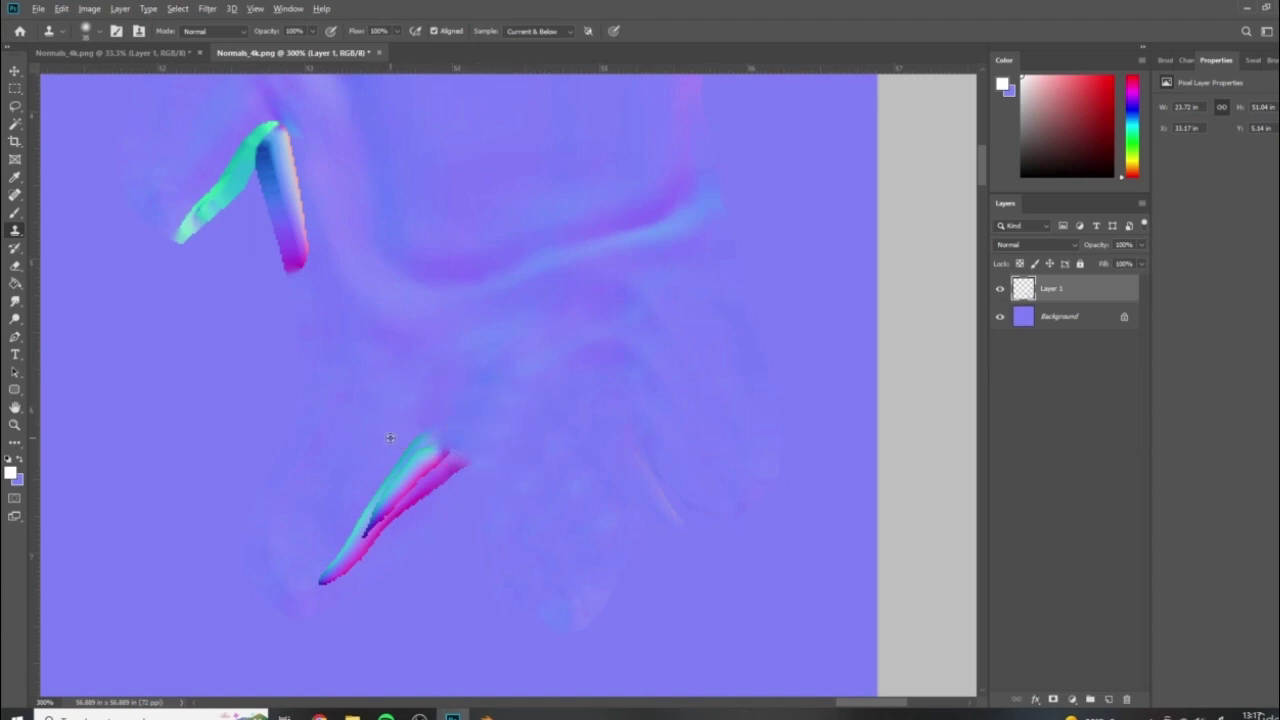
Clone over the cyan-and-magenta diagonal streak on the lower finger, and resample beside the green streak on the outer finger to cover it
mouse_move(396, 434)
mouse_down()
mouse_move(429, 449)
mouse_move(430, 422)
mouse_move(323, 563)
mouse_move(389, 494)
mouse_move(464, 457)
mouse_up()
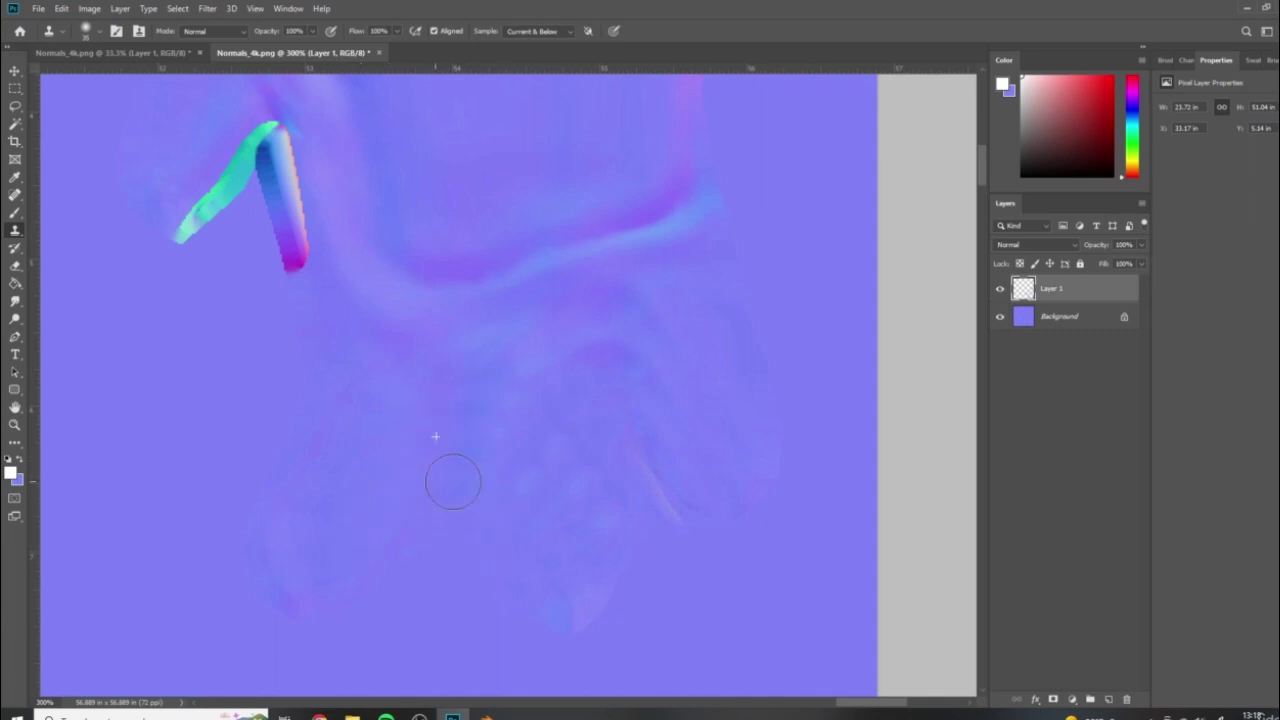
drag(878, 702, 851, 703)
scroll(785, 405, up, 3)
scroll(782, 405, up, 1)
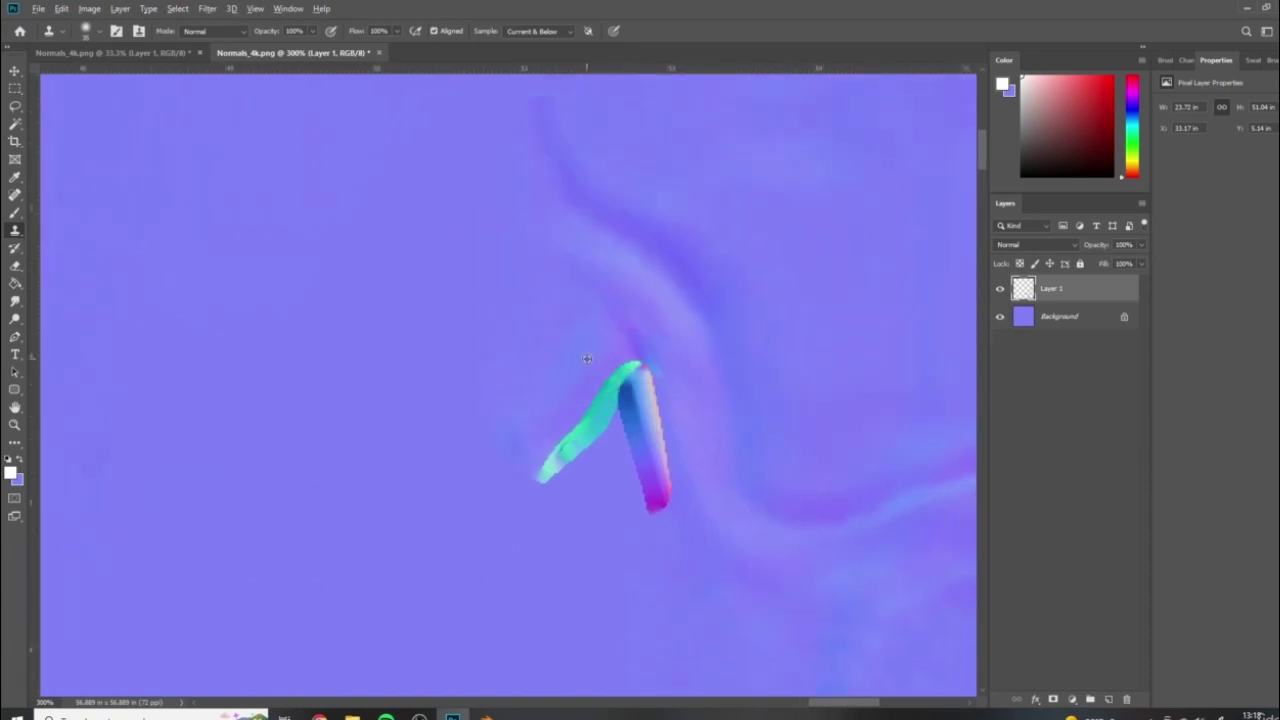
mouse_move(604, 342)
mouse_down()
mouse_move(610, 362)
mouse_move(643, 356)
mouse_up()
alt+click(595, 369)
scroll(643, 360, up, 1)
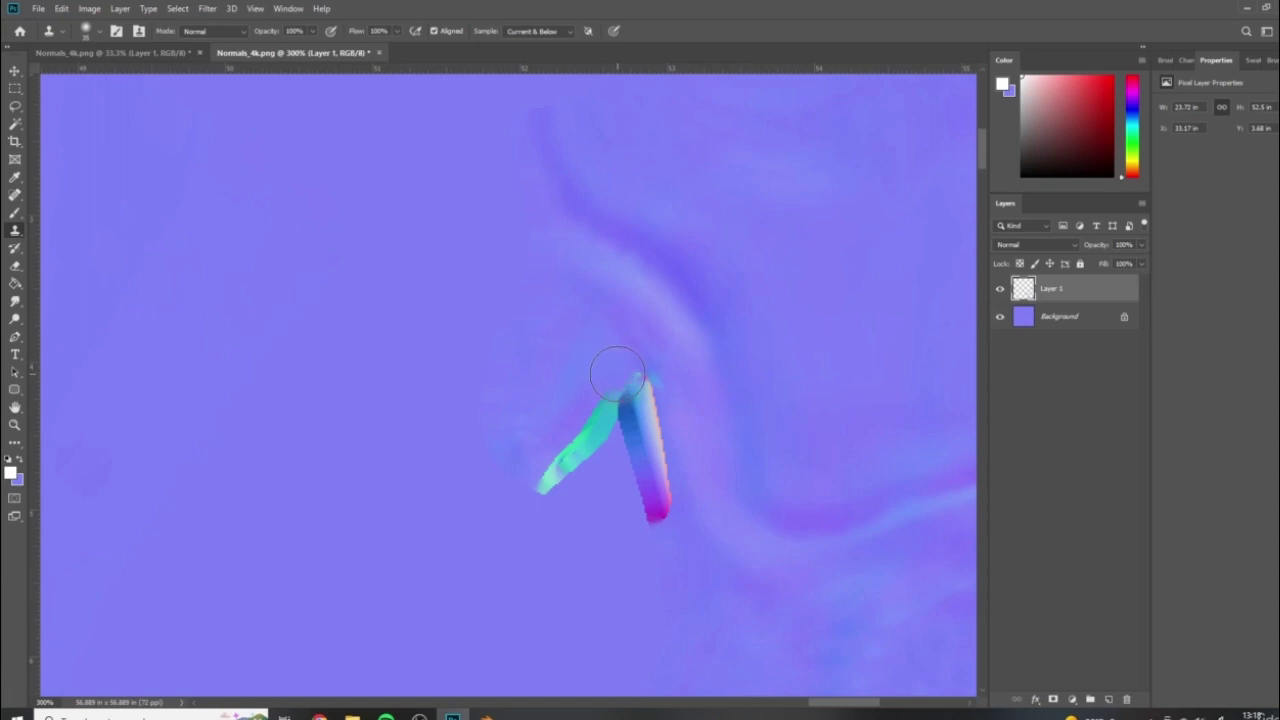
mouse_move(626, 375)
mouse_down()
mouse_move(558, 455)
mouse_move(567, 430)
mouse_move(544, 484)
mouse_up()
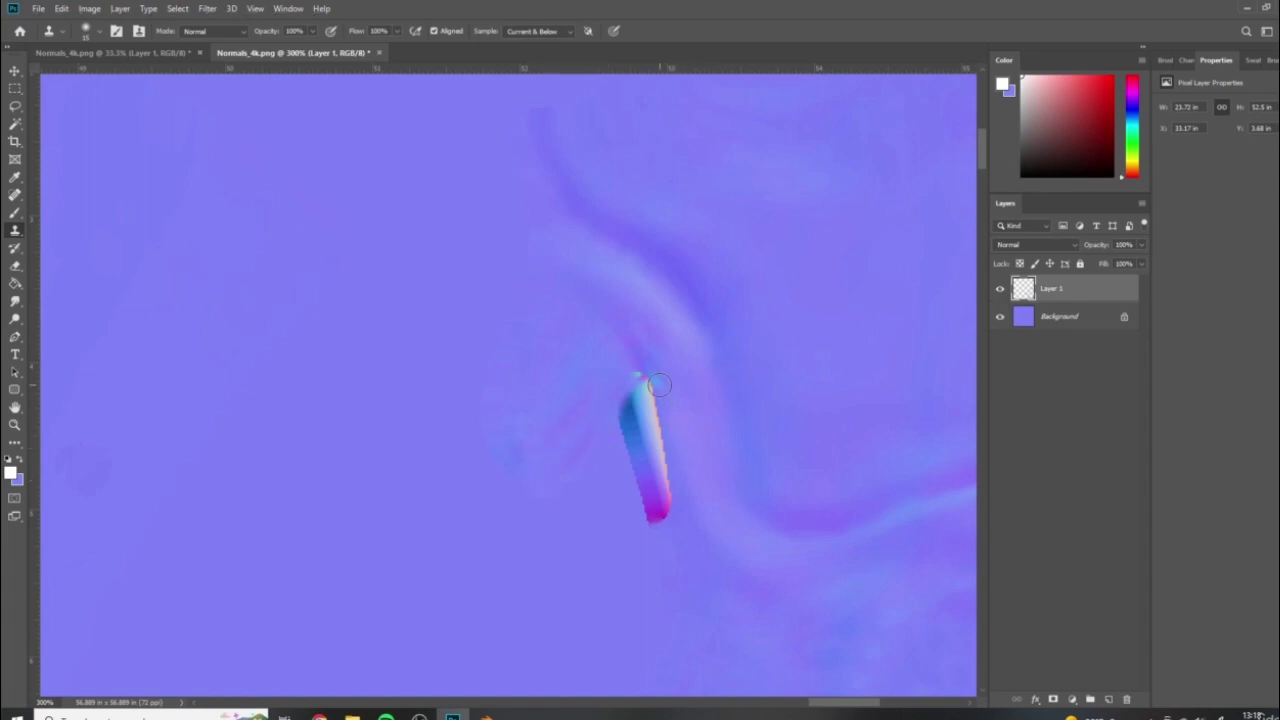
Clone over the blue-to-magenta tapering streak beside the outer finger, from its bright upper end down to the magenta tip
mouse_move(636, 373)
mouse_down()
mouse_move(674, 426)
mouse_move(655, 368)
mouse_up()
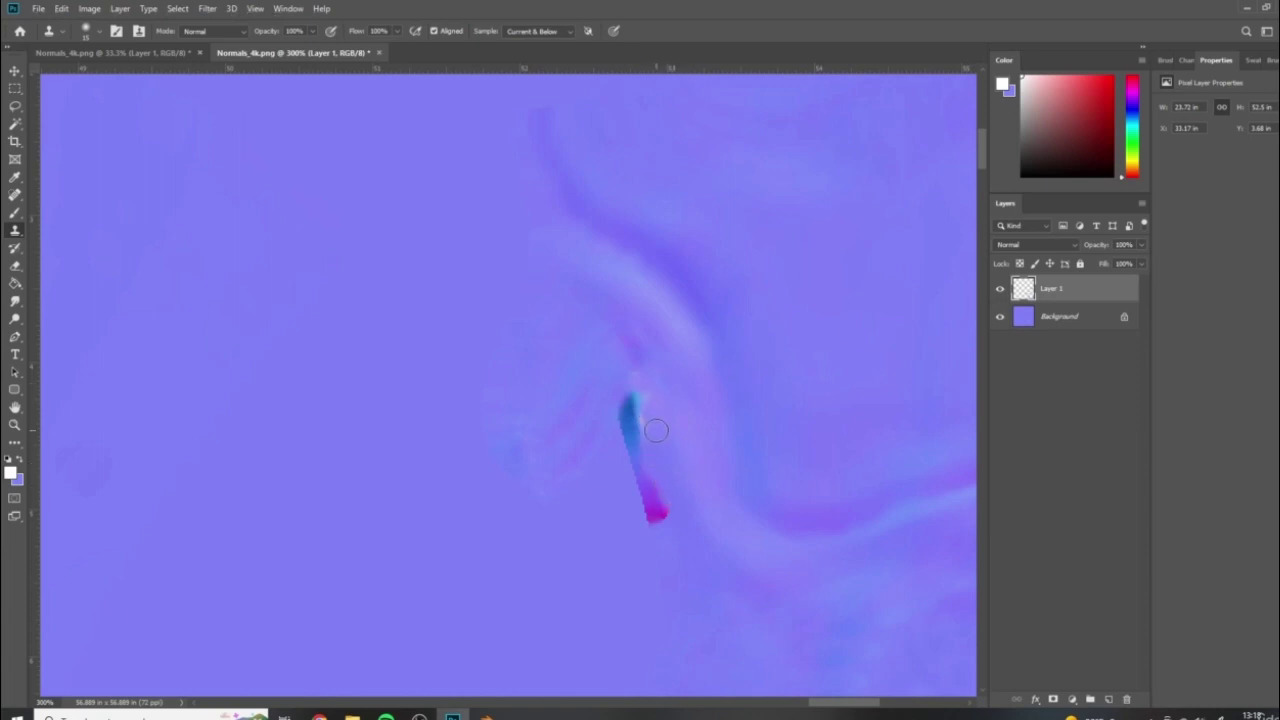
mouse_move(670, 465)
mouse_down()
mouse_move(639, 410)
mouse_move(635, 421)
mouse_up()
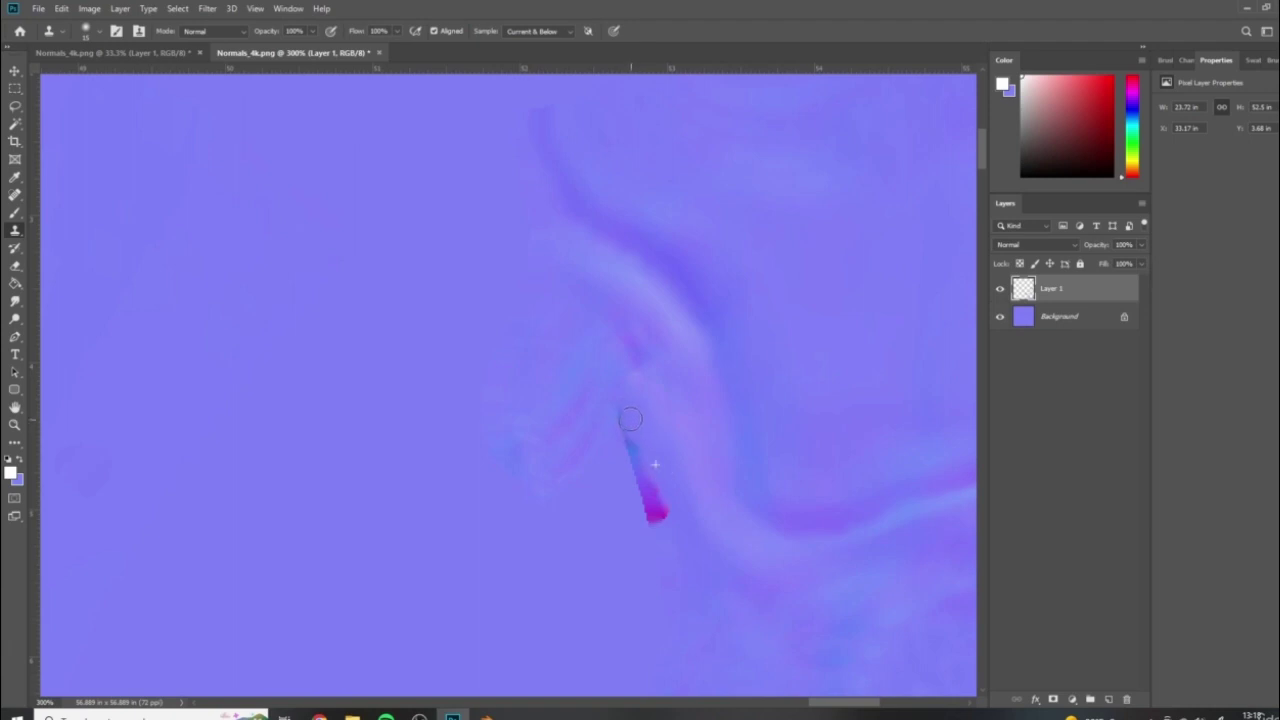
drag(662, 511, 651, 478)
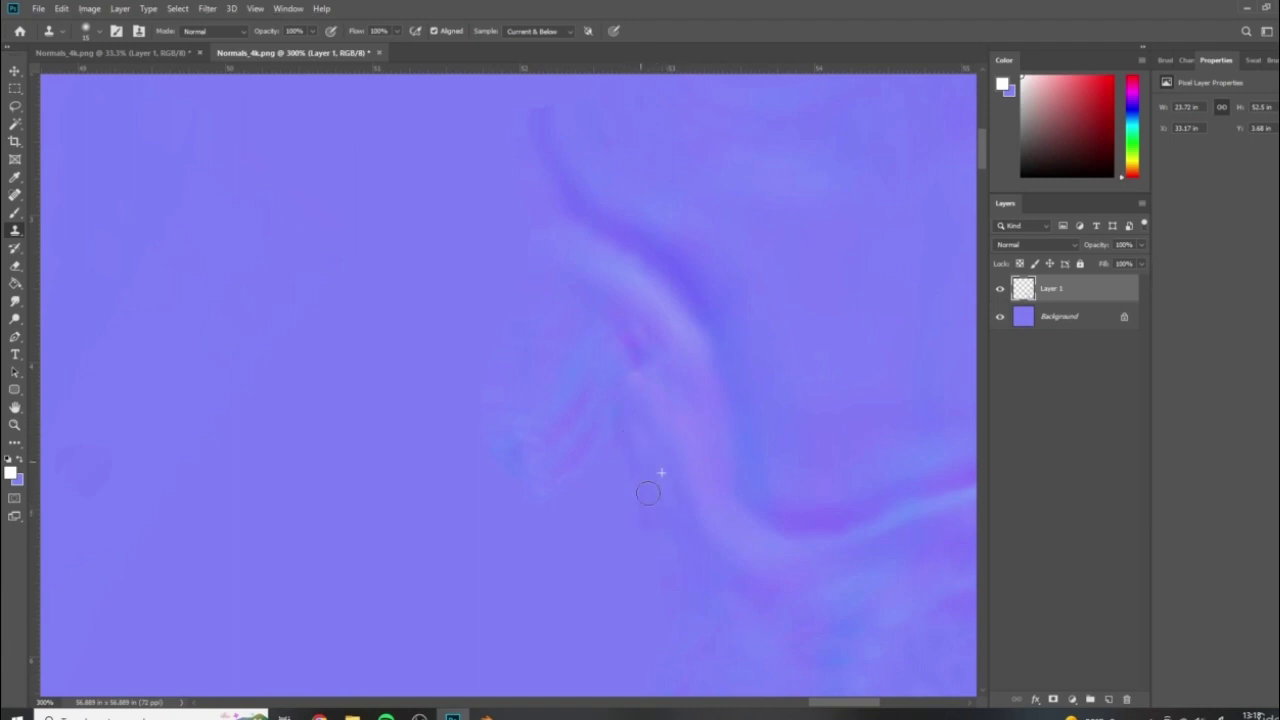
Save the retouched normal map as a PNG named Normals_4k.png in the Character folder, replacing the existing file
scroll(704, 324, down, 3)
key(ctrl+minus)
key(ctrl+minus)
key(ctrl+minus)
key(ctrl+minus)
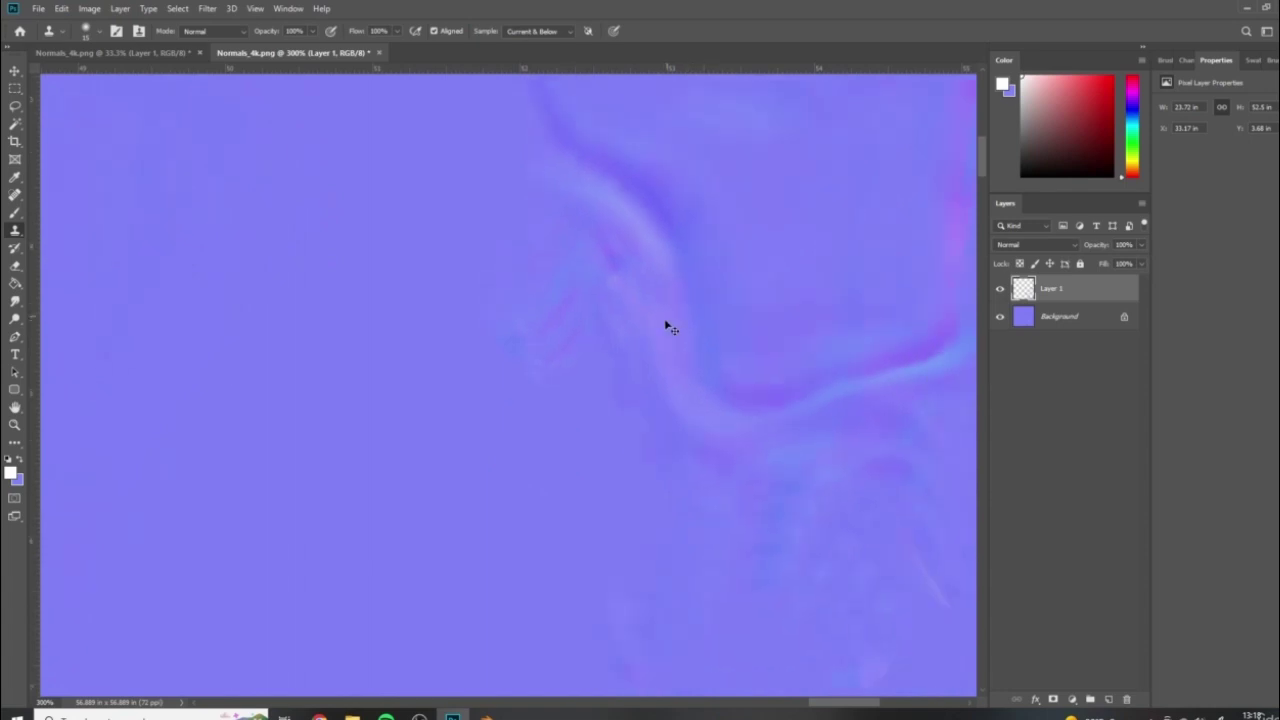
drag(407, 395, 519, 245)
drag(325, 558, 577, 437)
key(ctrl+shift+s)
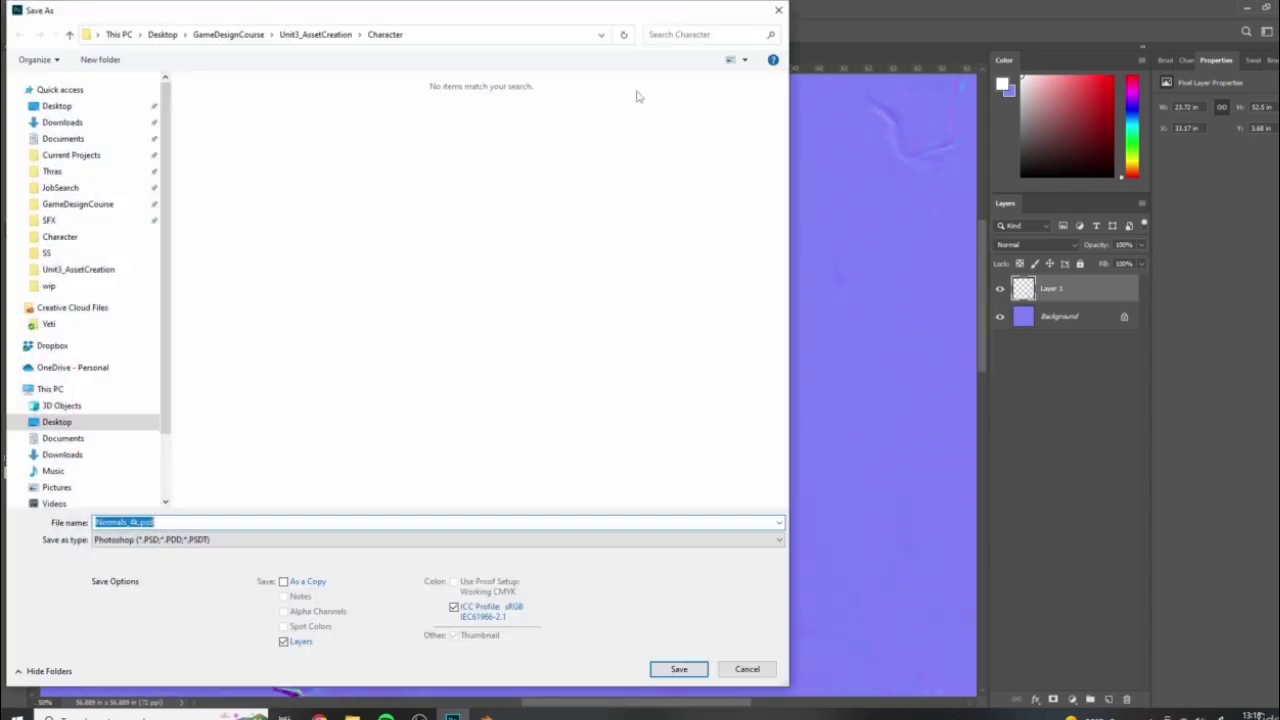
click(117, 540)
click(120, 485)
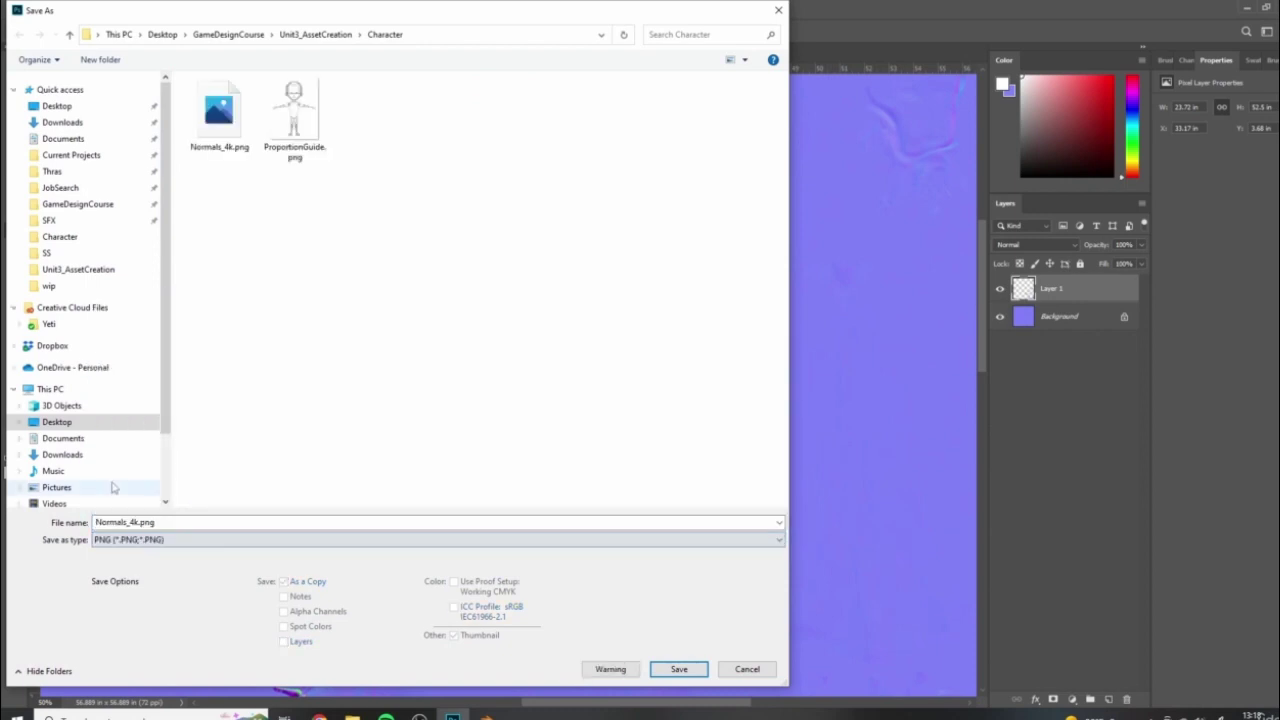
click(683, 666)
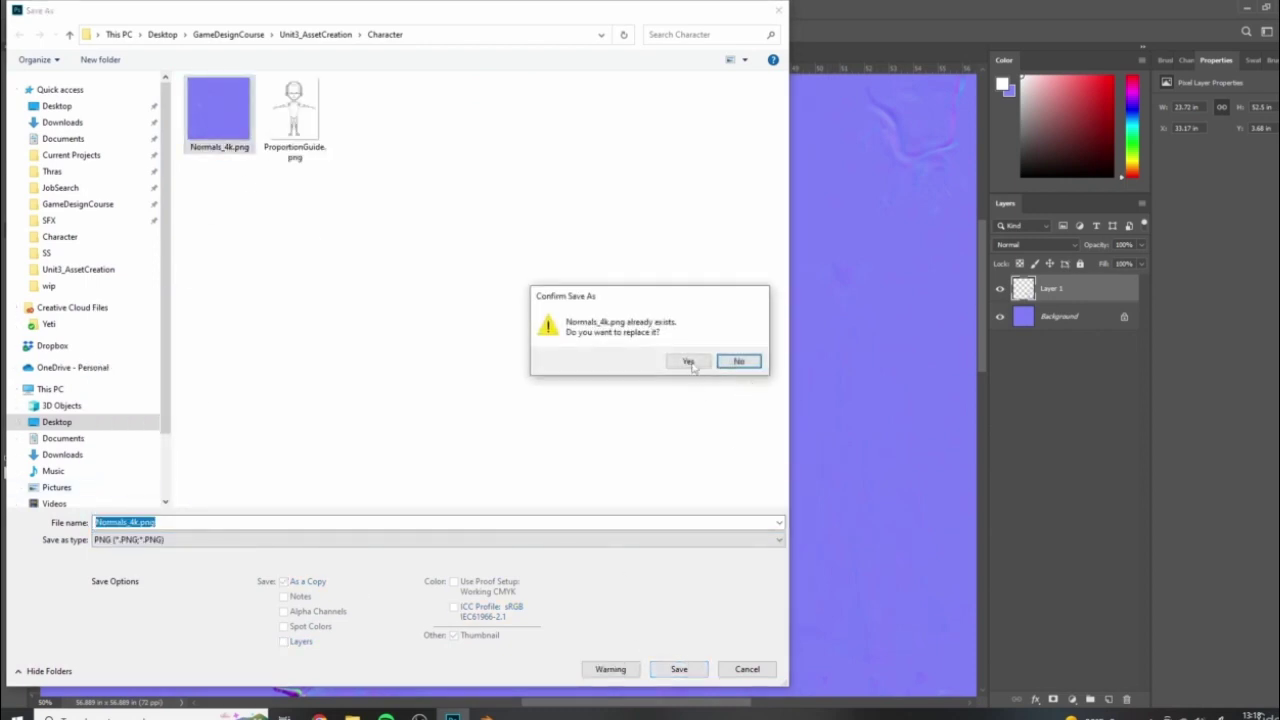
click(686, 360)
click(741, 329)
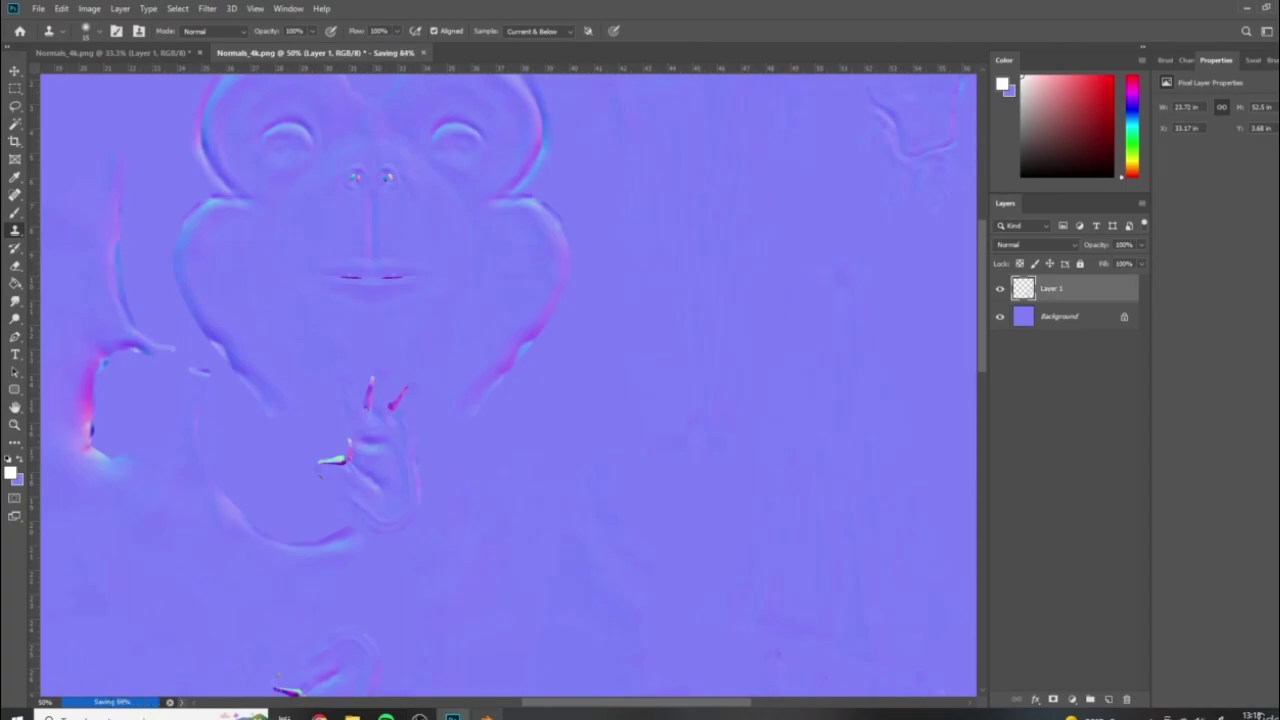
Switch to Blender and reload the Normals.001 image from disk
click(486, 716)
click(87, 358)
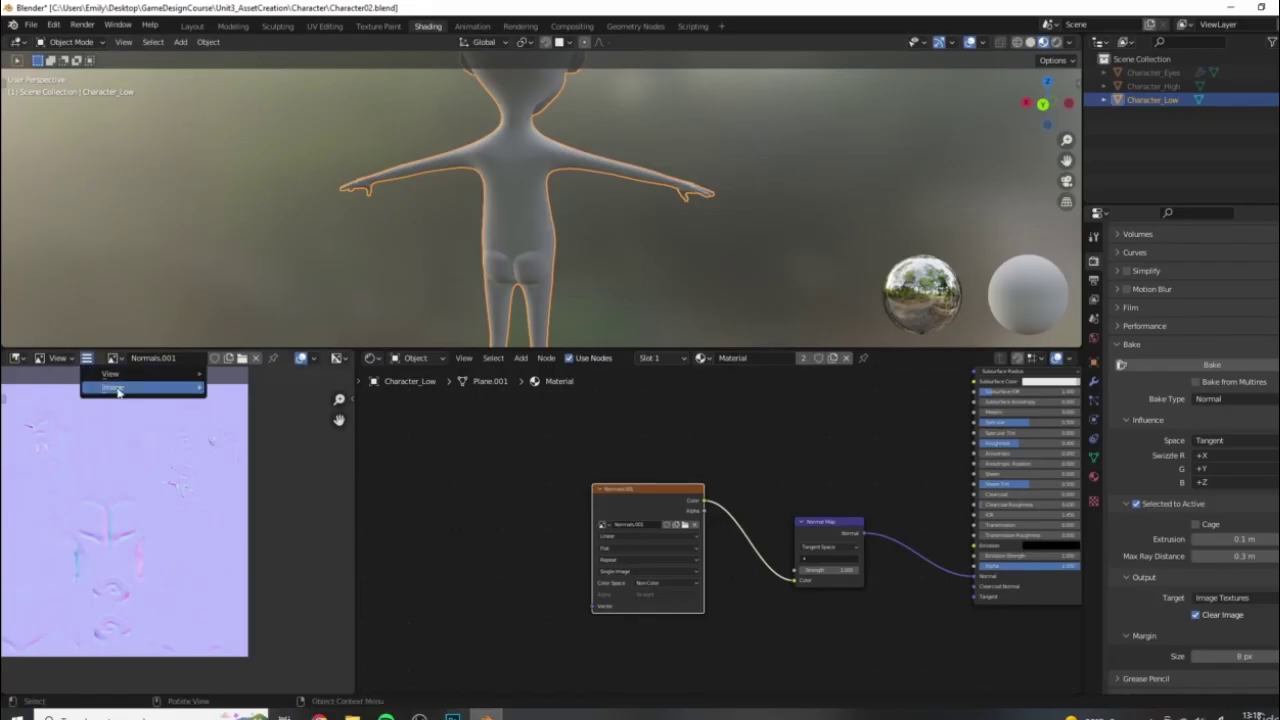
mouse_move(113, 387)
click(240, 447)
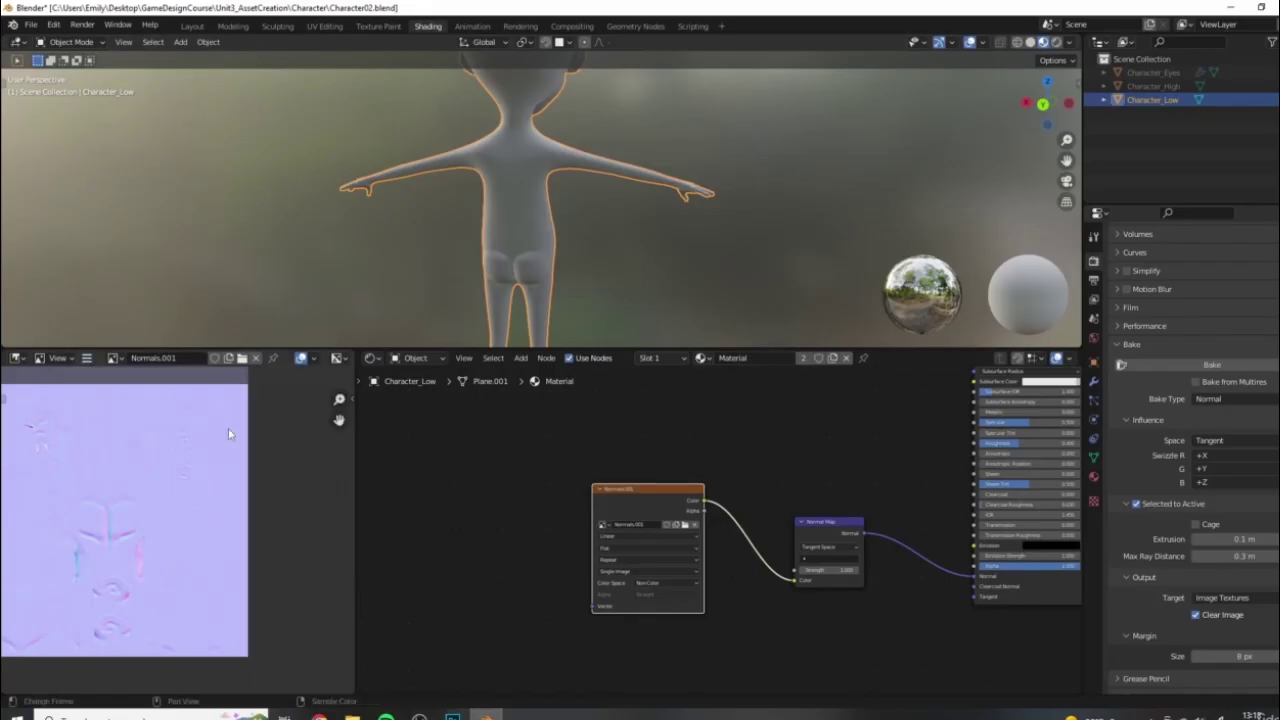
Examine the character's fingers, both hands and body from several angles for remaining normal map artefacts
middle_drag(560, 205, 684, 205)
scroll(676, 250, up, 2)
mouse_move(598, 201)
middle_down()
mouse_move(520, 229)
mouse_move(600, 222)
middle_up()
scroll(520, 229, up, 2)
scroll(600, 222, up, 2)
scroll(591, 261, down, 6)
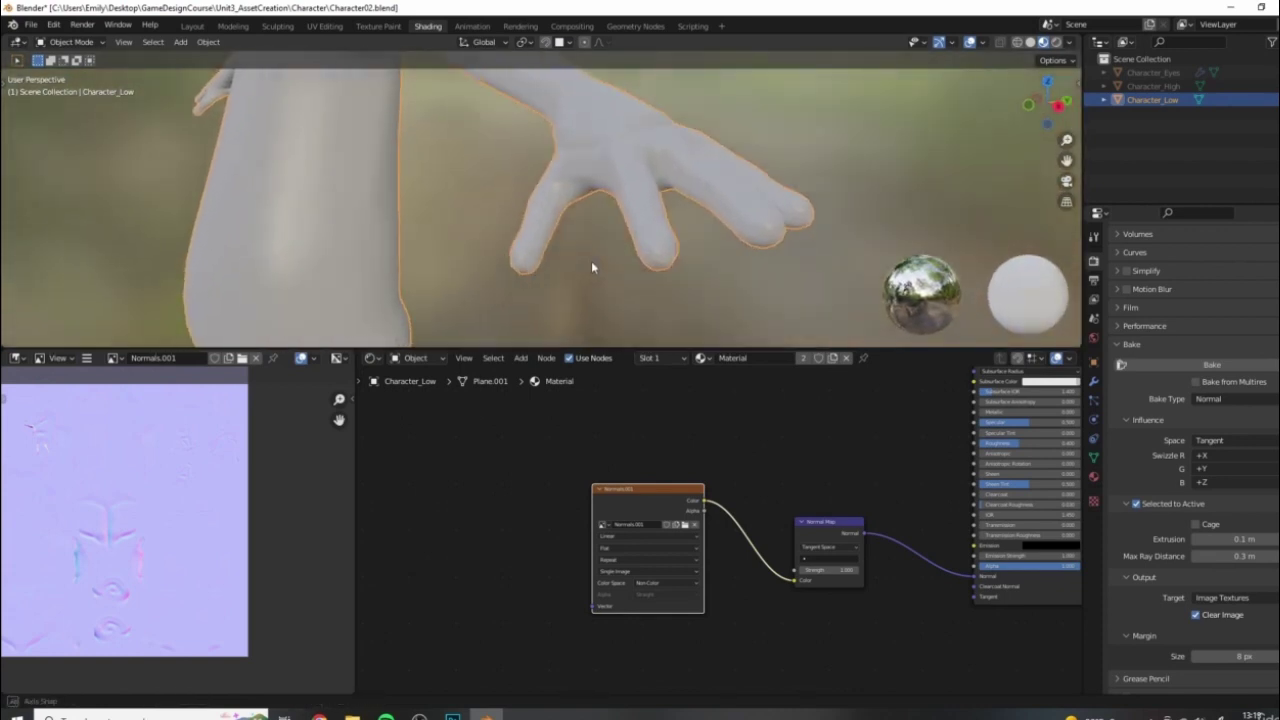
shift+middle_drag(466, 320, 565, 122)
middle_drag(550, 118, 663, 211)
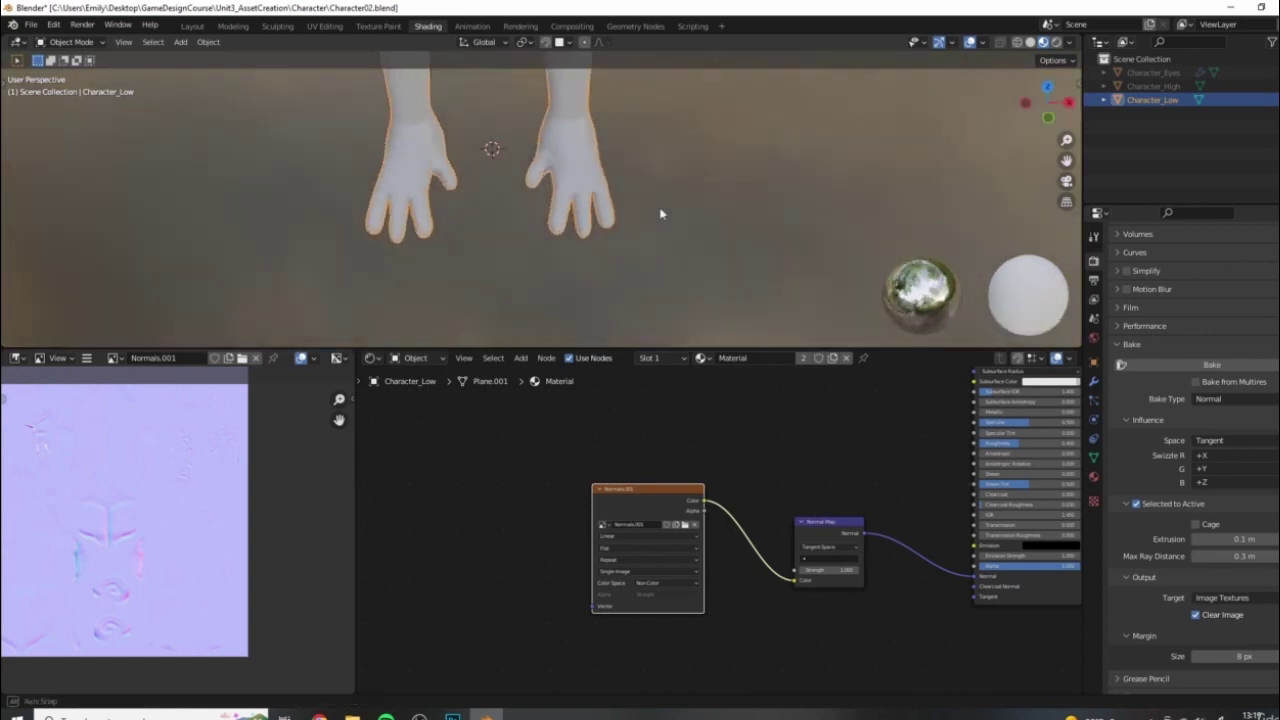
scroll(594, 257, up, 5)
middle_drag(553, 199, 506, 410)
scroll(540, 213, down, 8)
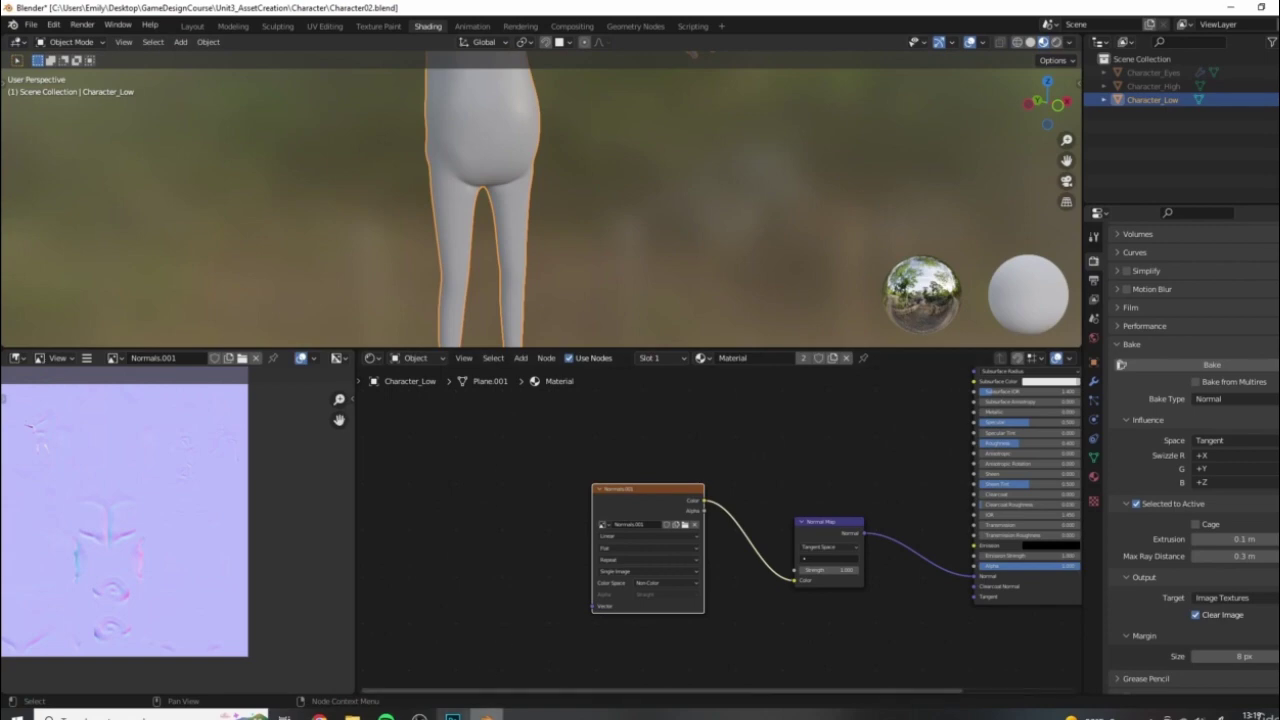
scroll(681, 160, down, 5)
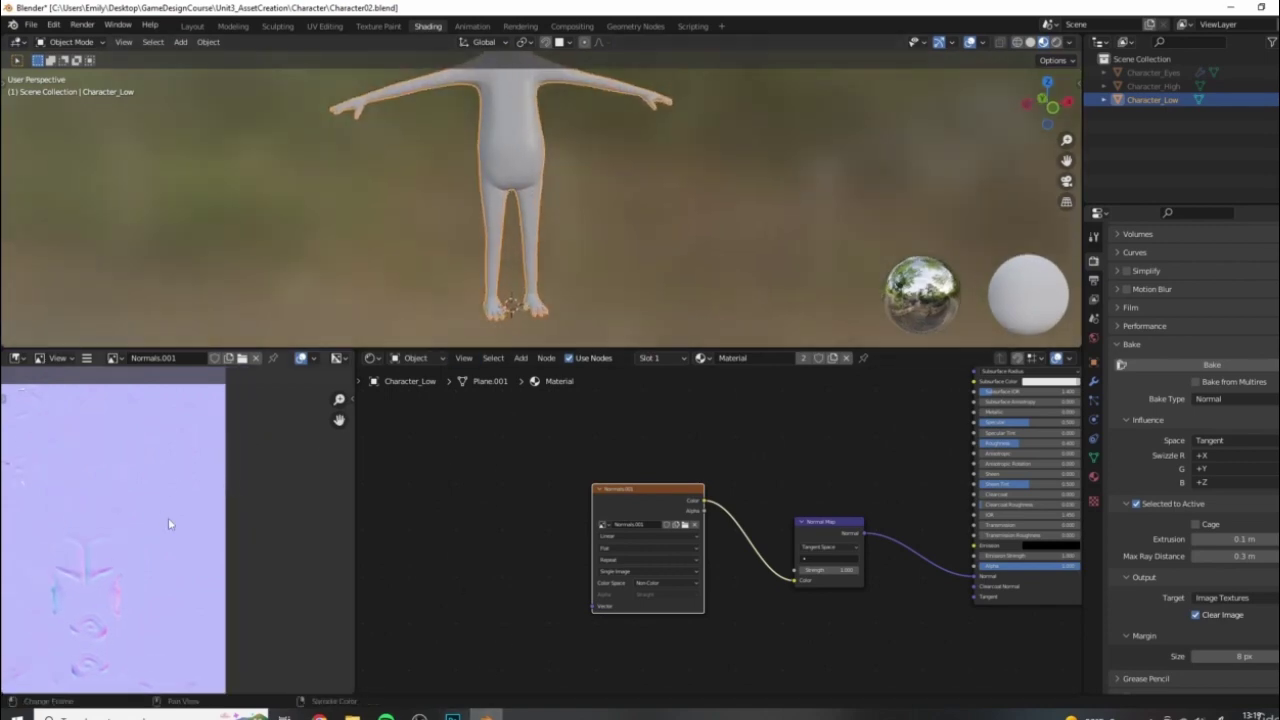
In the UV Editing workspace, turn on UV sync selection, set face select mode and select the linked upper star-shaped hand island
click(322, 26)
middle_drag(318, 358, 259, 396)
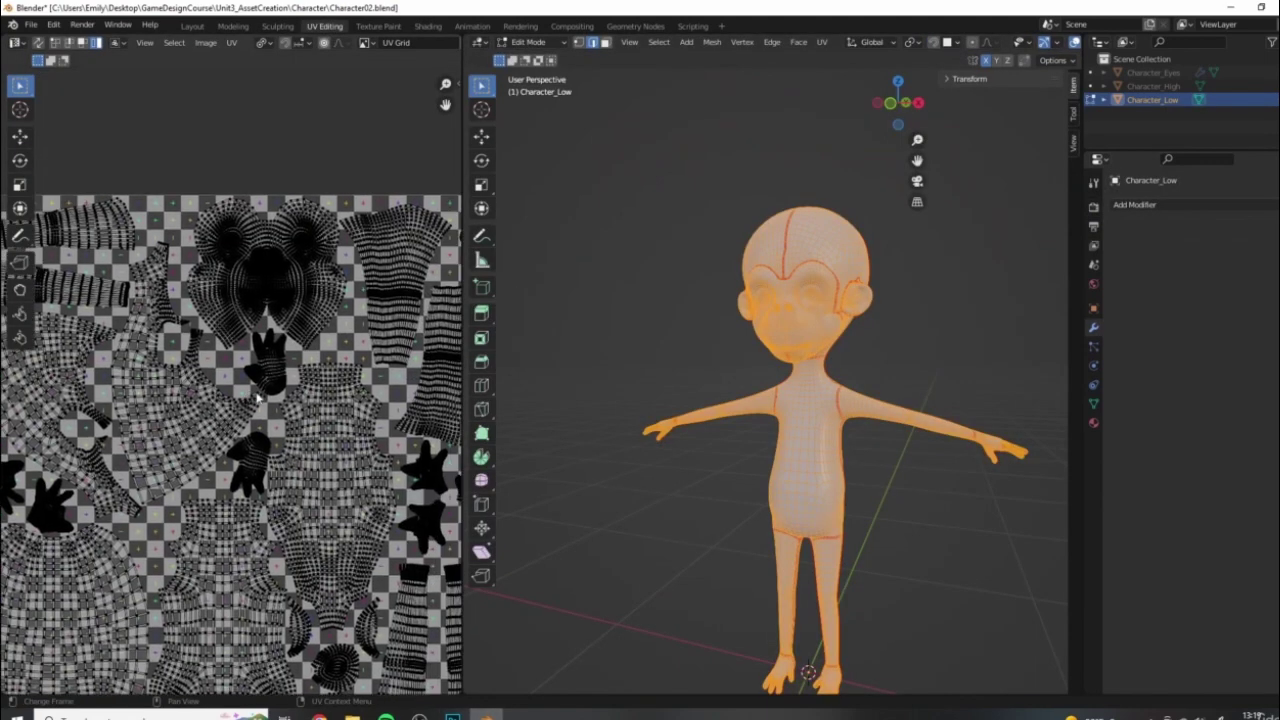
middle_drag(440, 419, 306, 406)
click(290, 465)
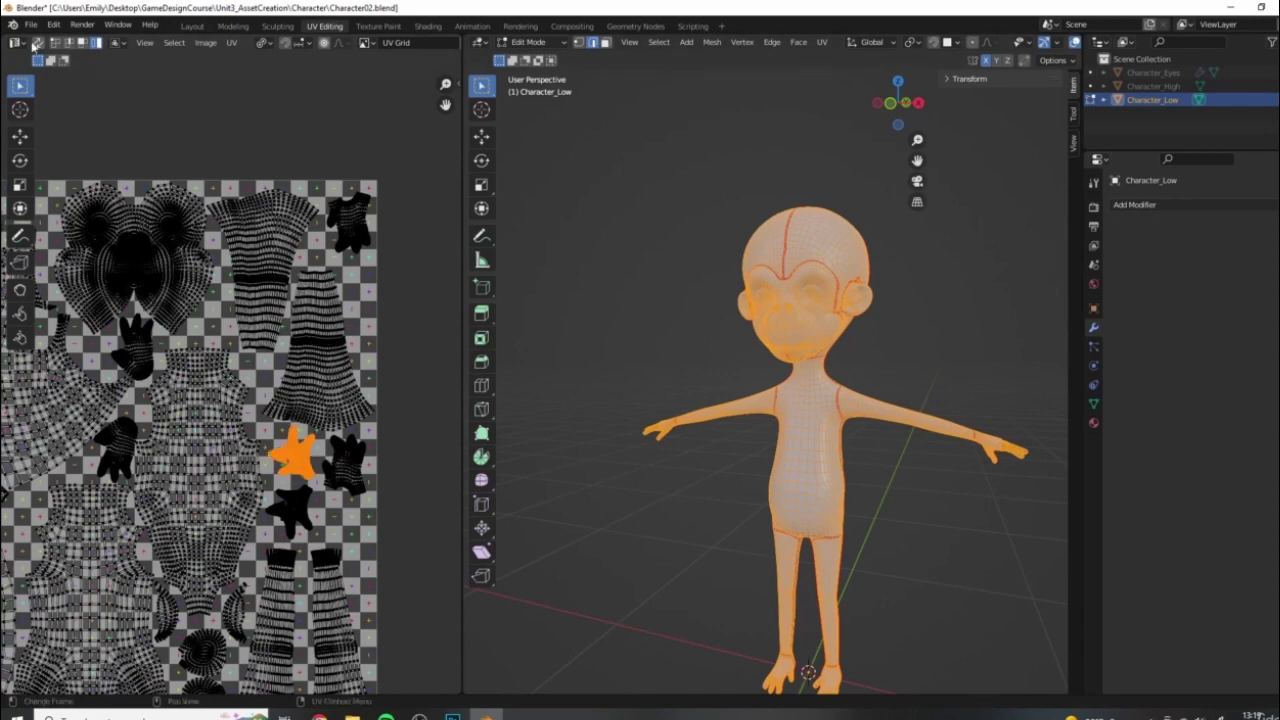
click(16, 43)
click(38, 44)
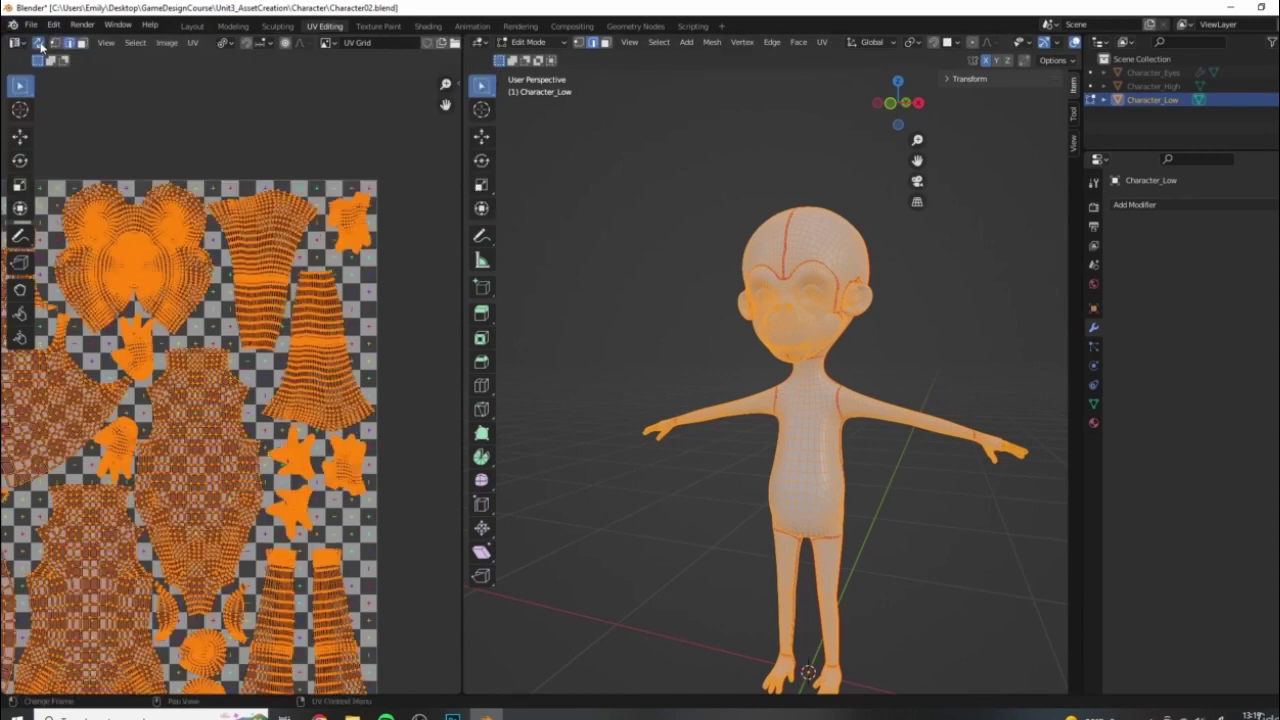
click(296, 464)
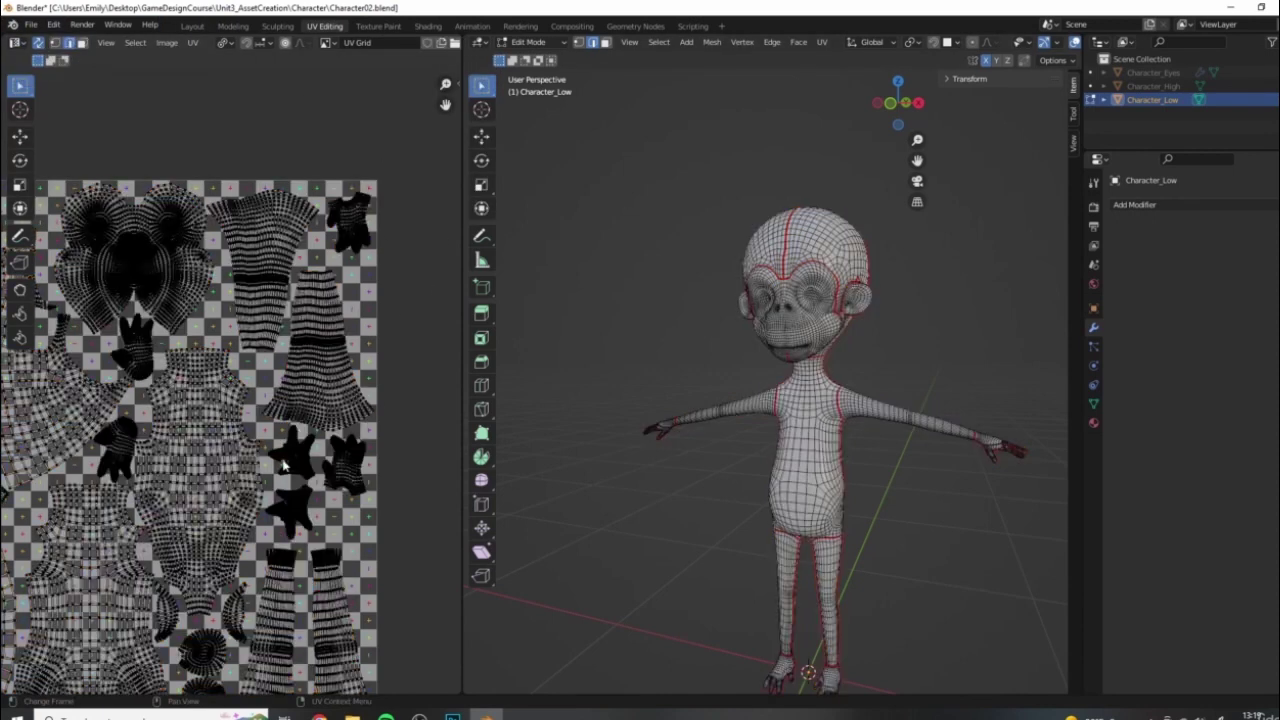
click(82, 43)
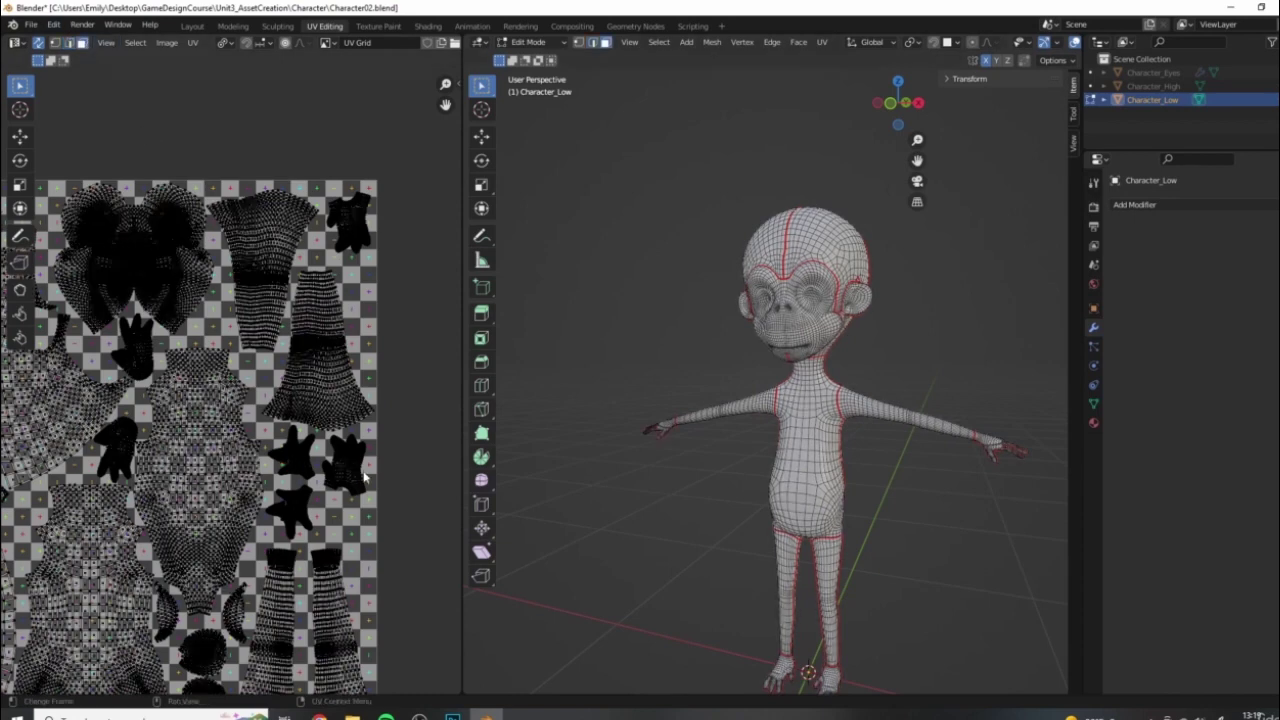
key(l)
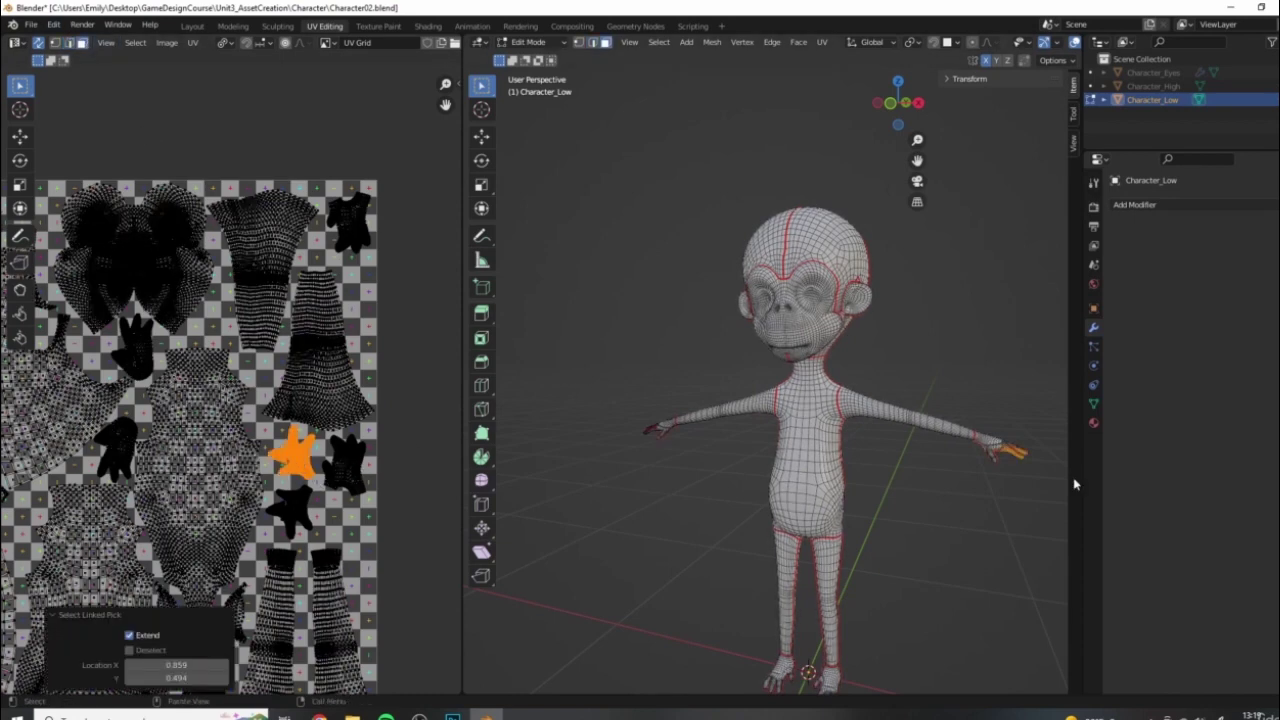
Locate the selected hand island on the character and compare the palm's seams with its shading outside Edit Mode
middle_drag(1077, 482, 847, 370)
scroll(846, 222, up, 3)
shift+middle_drag(846, 222, 800, 277)
scroll(791, 334, up, 2)
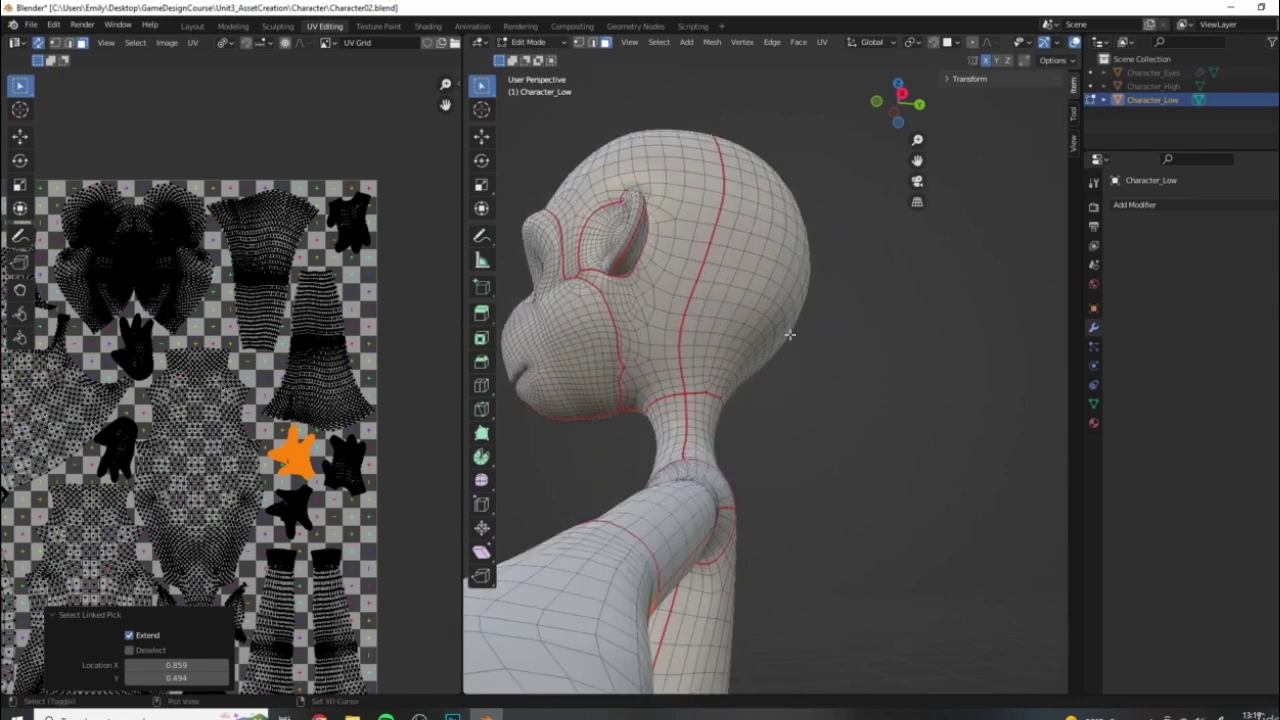
scroll(791, 334, down, 3)
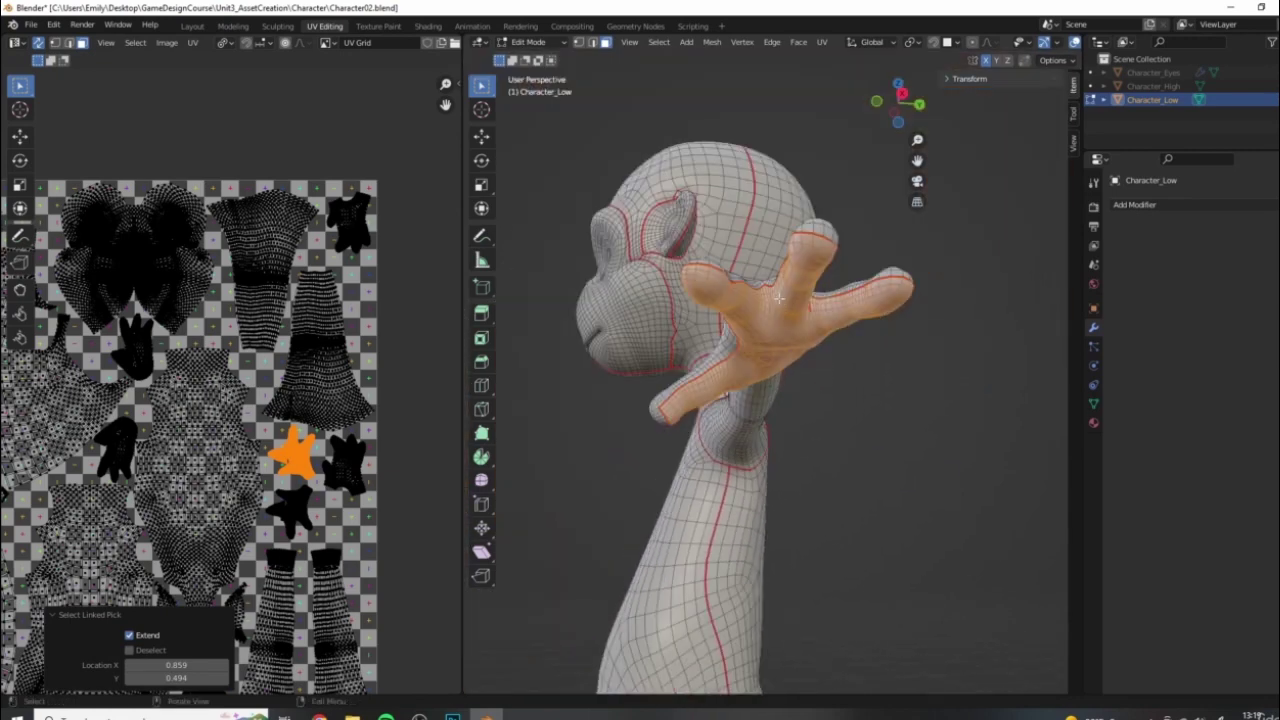
key(Tab)
middle_drag(894, 357, 849, 343)
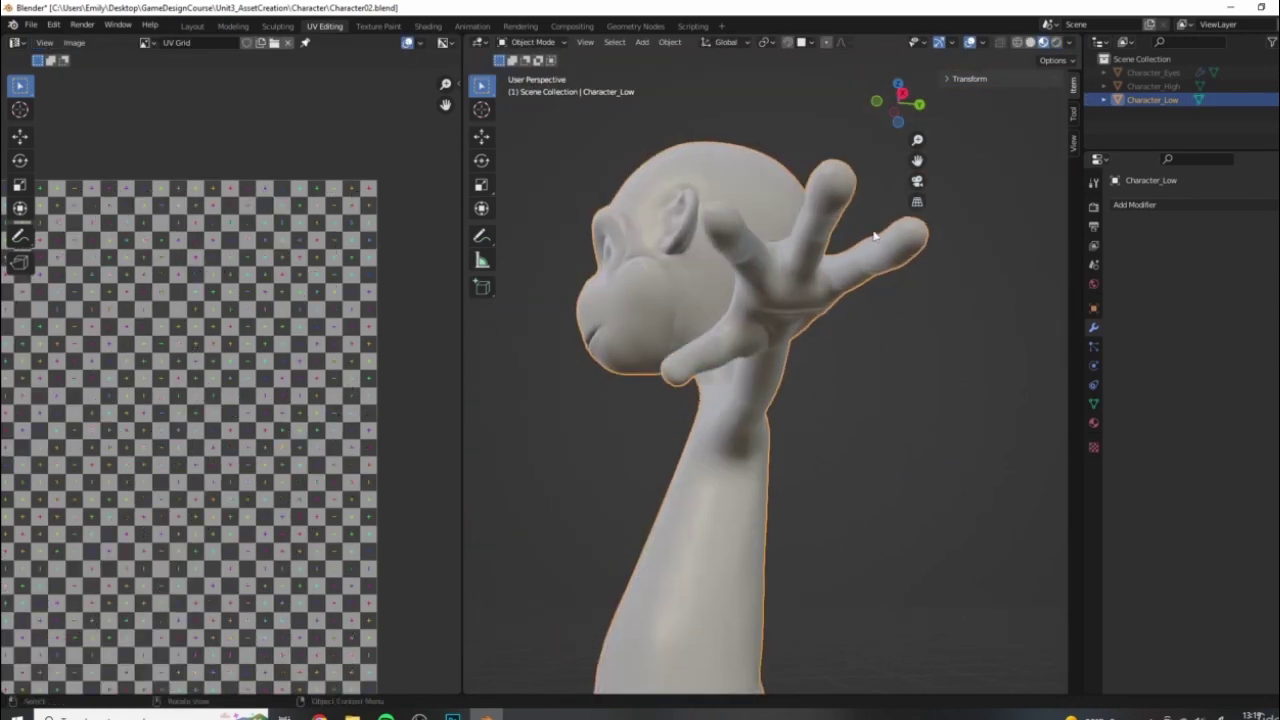
key(Tab)
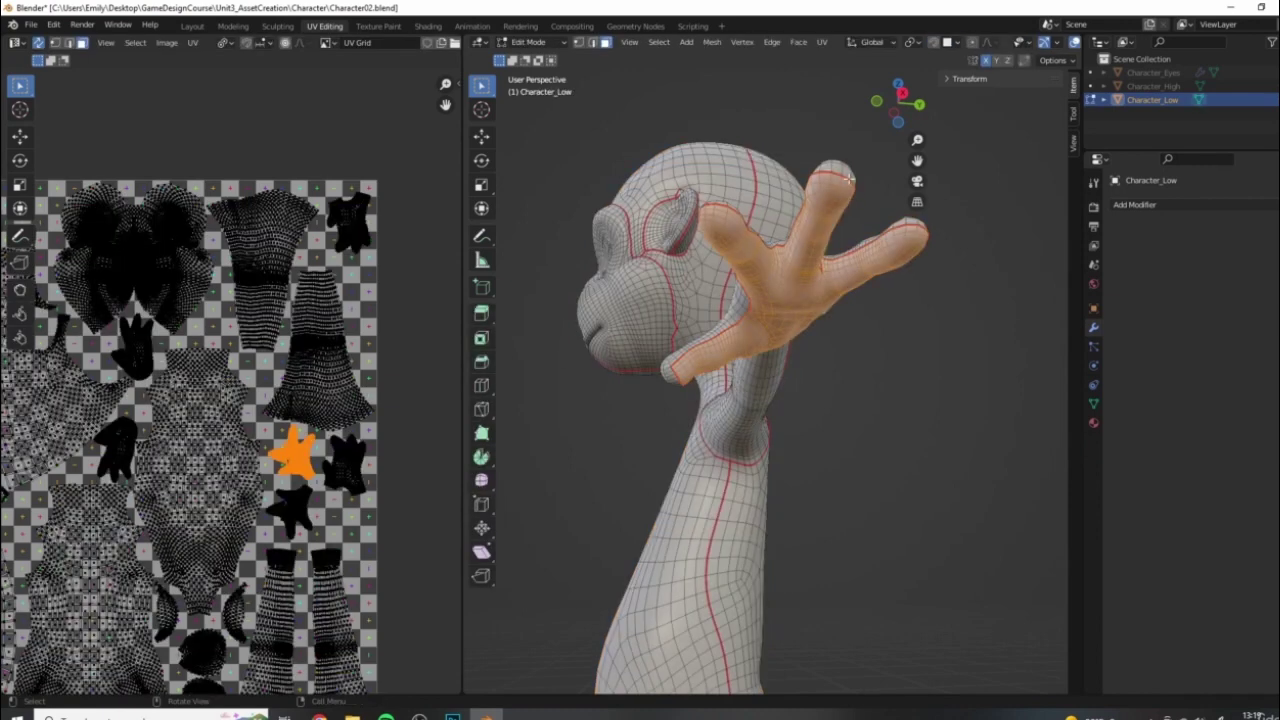
Select the faces linked to the fingertip on the back of the hand, and return to Object Mode
click(838, 178)
key(l)
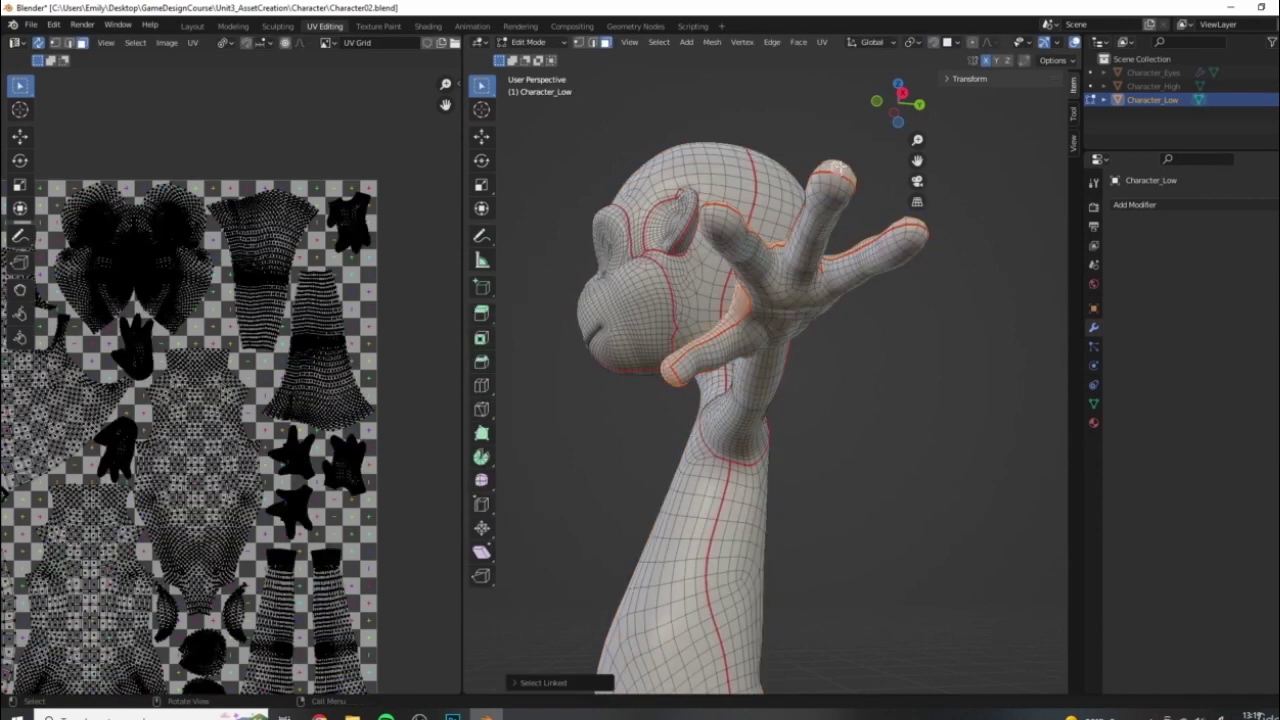
scroll(838, 175, down, 3)
scroll(108, 455, down, 4)
middle_drag(760, 400, 787, 396)
key(Tab)
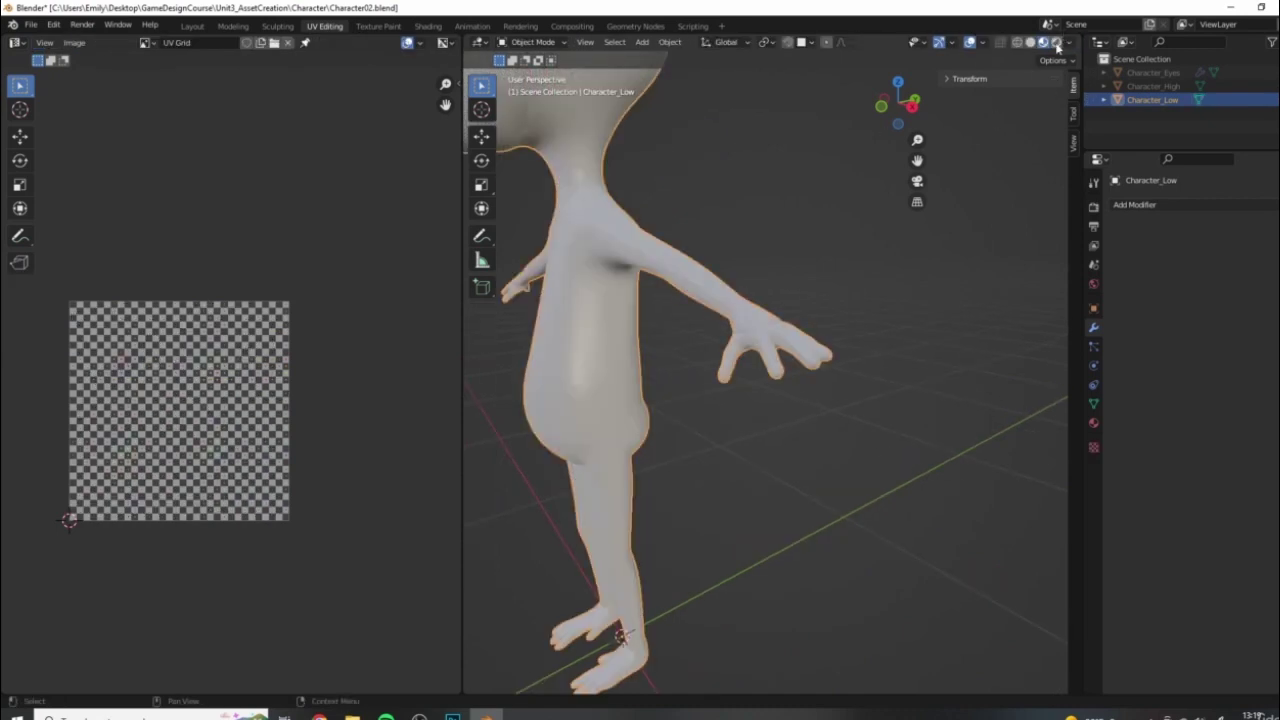
Examine the shaded hand from the back, the fingertips and the palm side for leftover artefacts
click(1057, 44)
scroll(812, 307, up, 6)
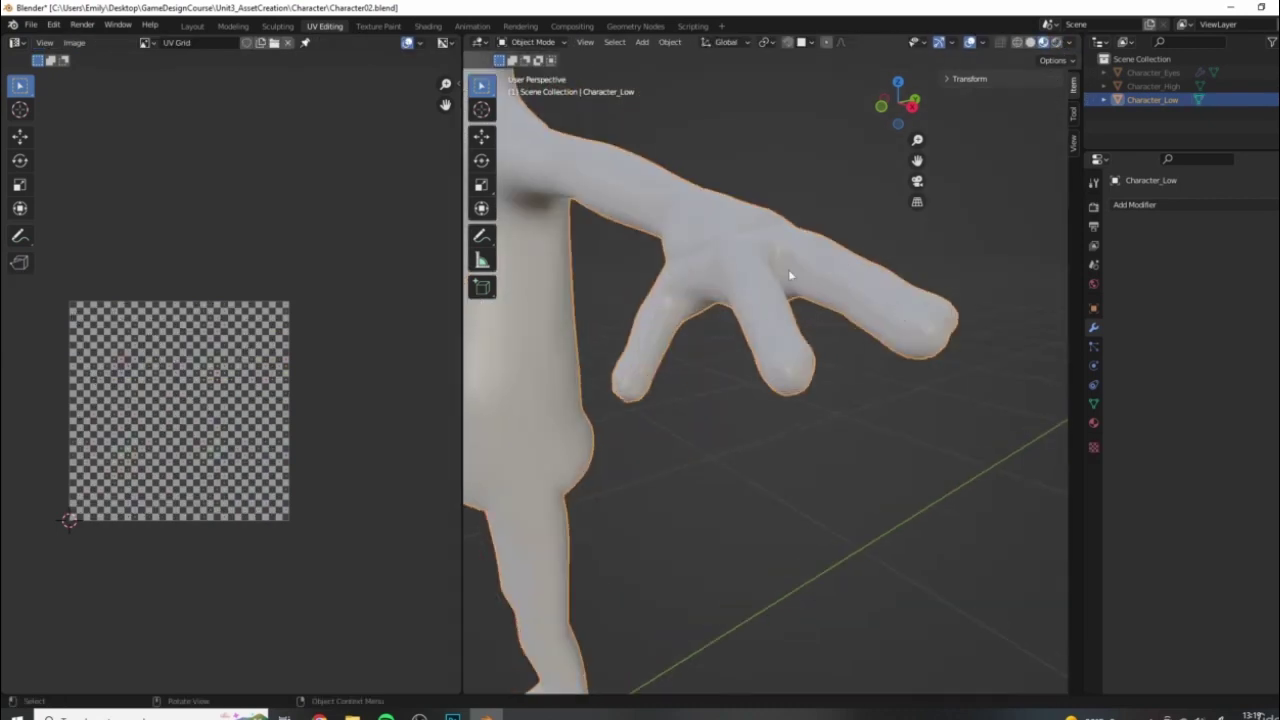
middle_drag(789, 272, 521, 349)
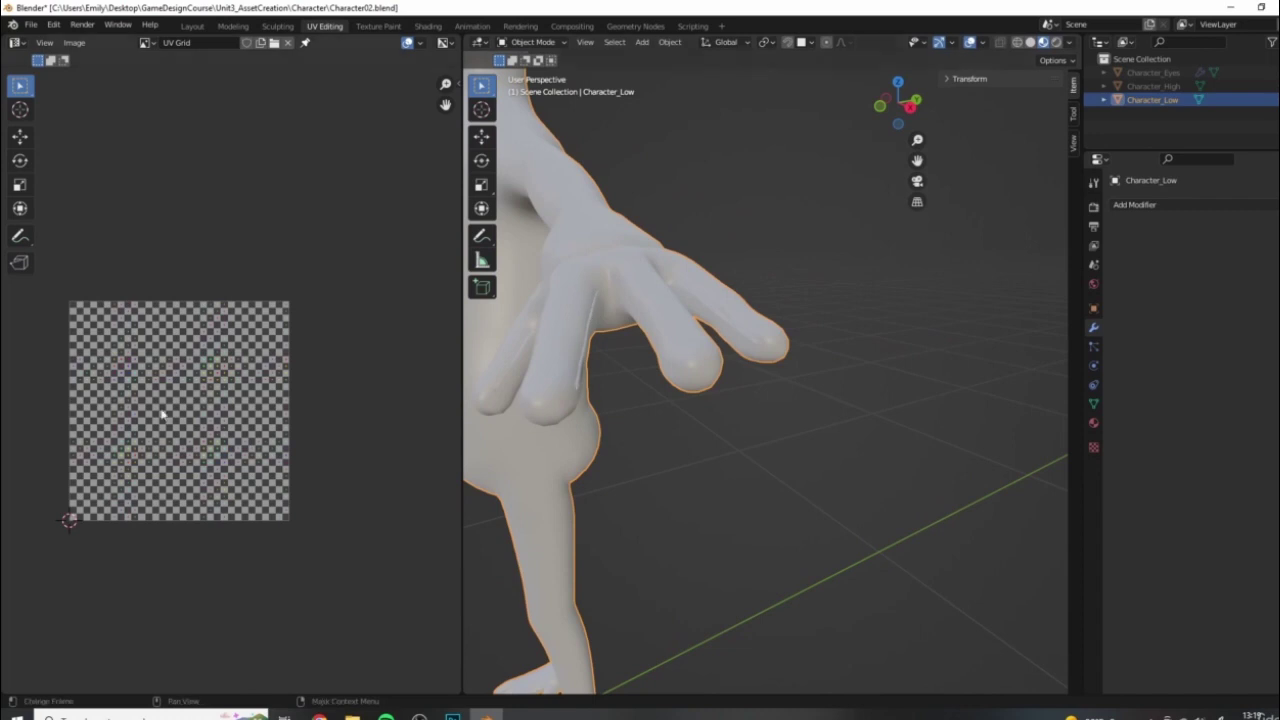
scroll(711, 337, down, 5)
middle_drag(711, 337, 714, 210)
scroll(754, 217, up, 4)
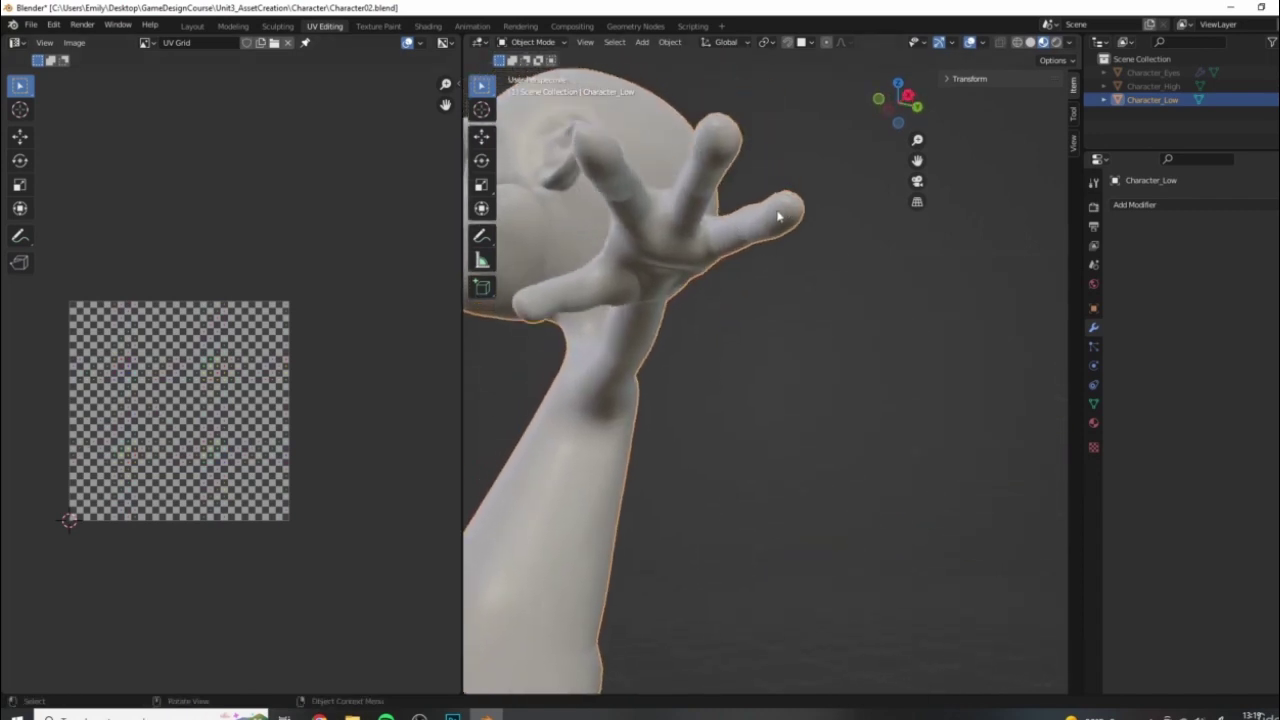
scroll(531, 394, down, 4)
Switch to Photoshop and examine the hand islands in Normals_4k.png for areas that still need retouching
click(452, 716)
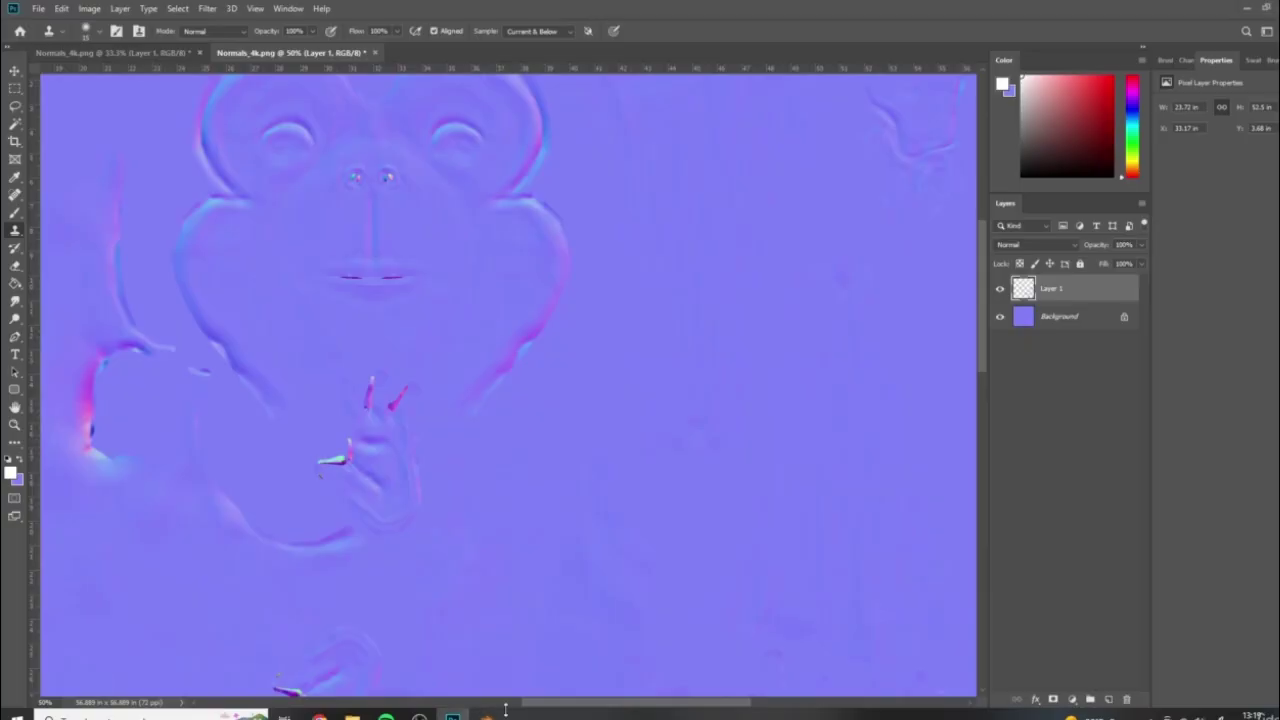
scroll(671, 280, down, 1)
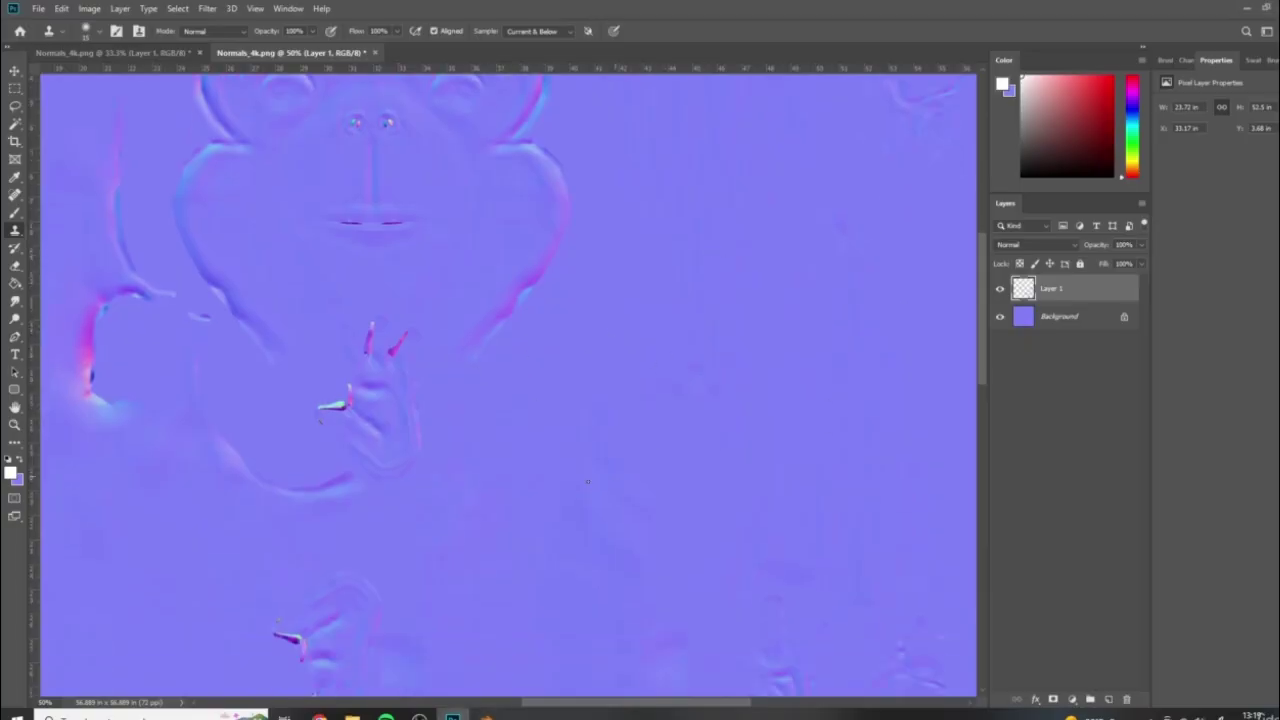
drag(475, 351, 596, 283)
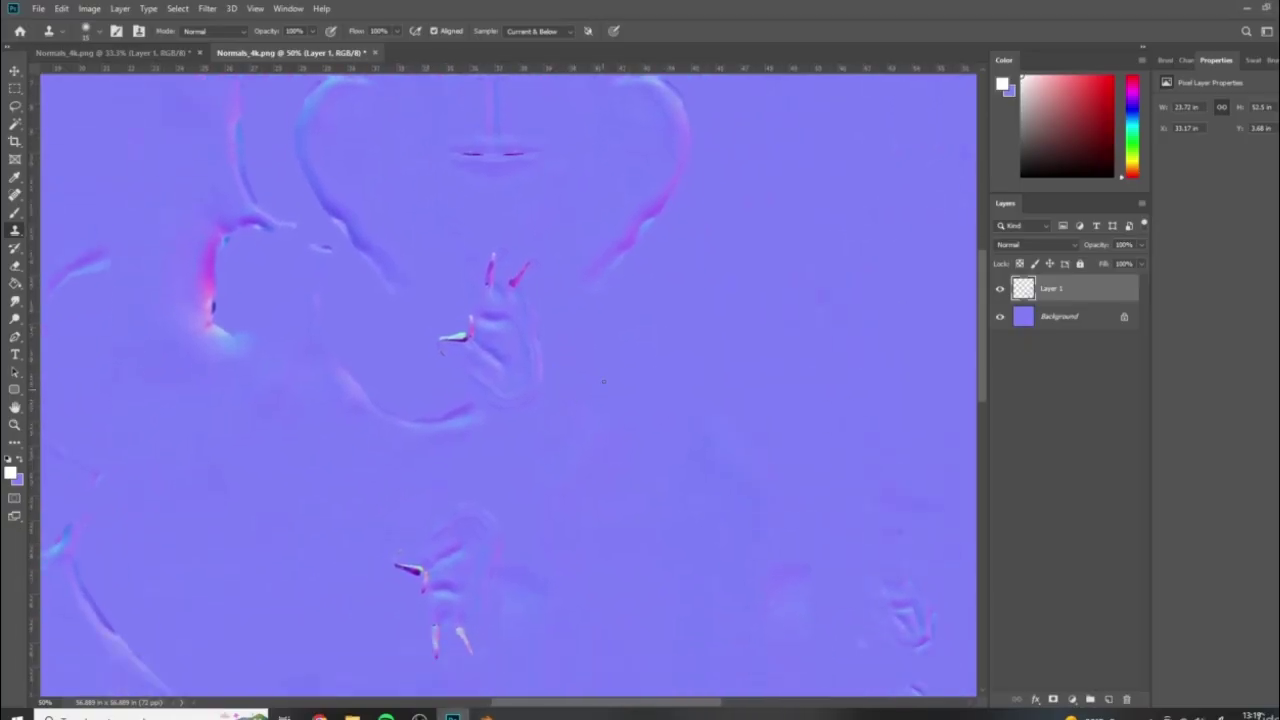
alt+scroll(578, 357, down, 2)
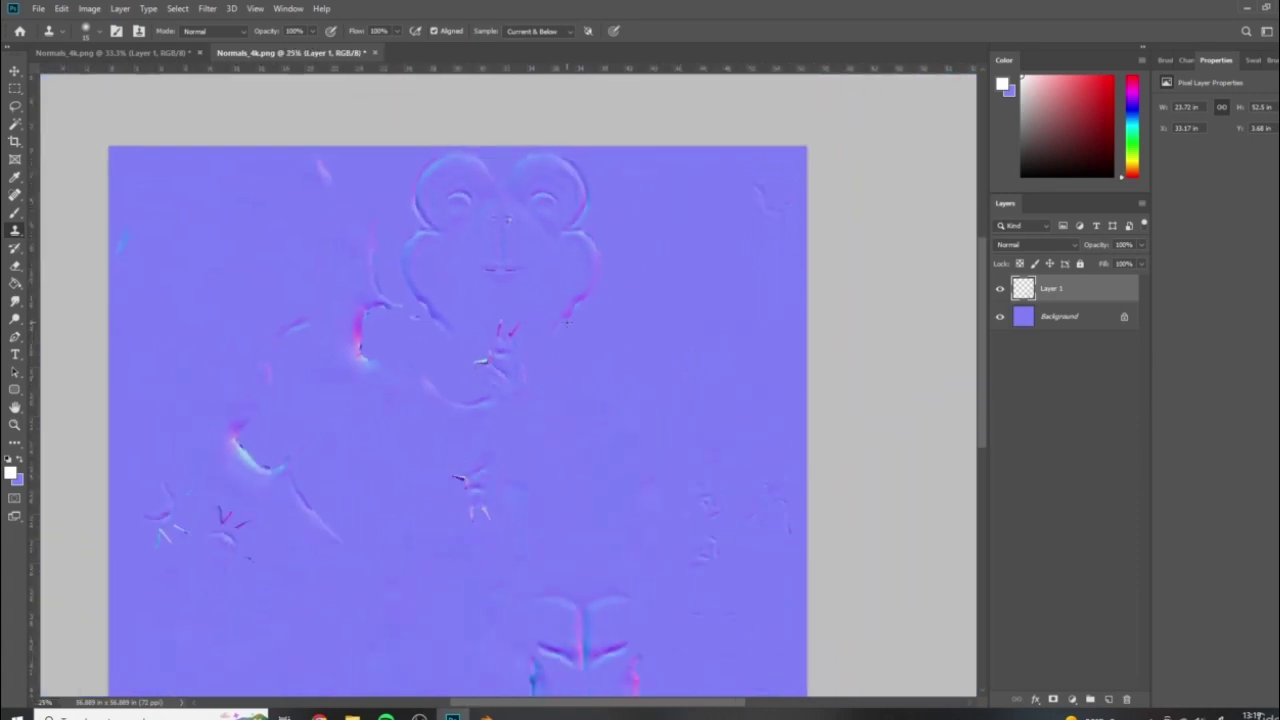
scroll(684, 401, down, 5)
alt+scroll(625, 321, down, 1)
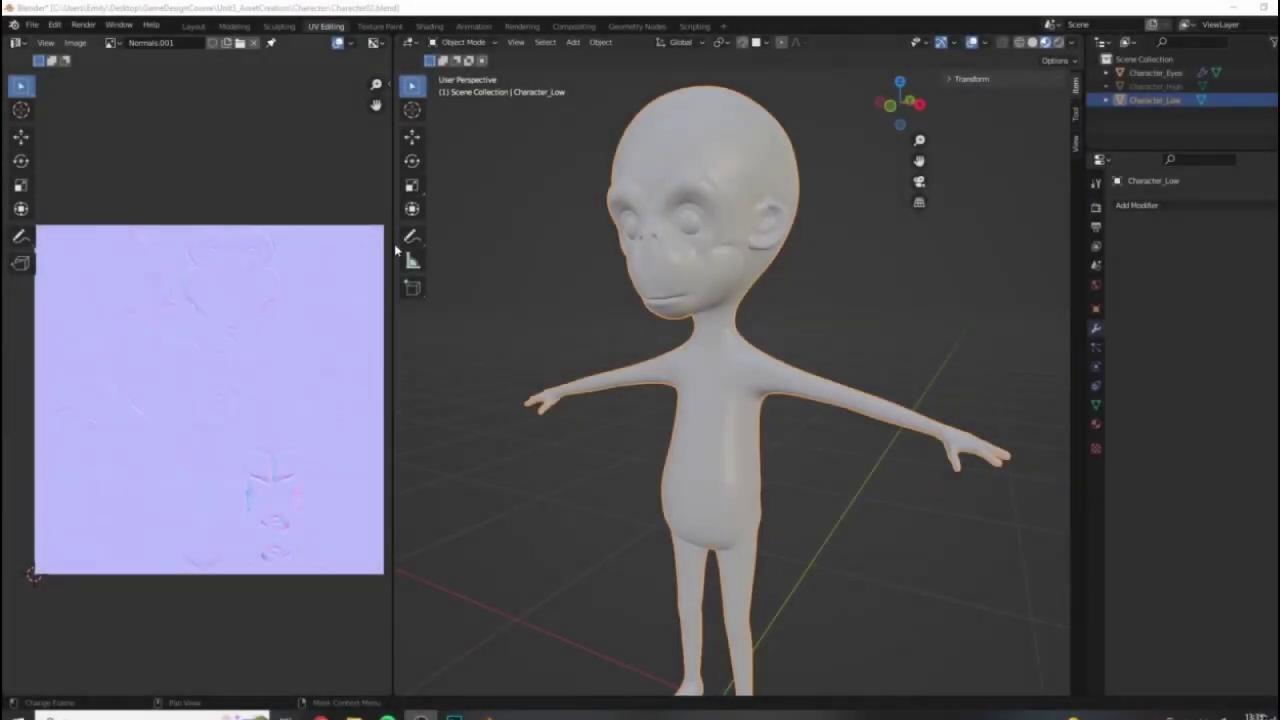
Enlarge Blender's image editor and examine the Normals.001 map from the face outline down to the lower islands
drag(393, 430, 500, 421)
scroll(258, 361, up, 2)
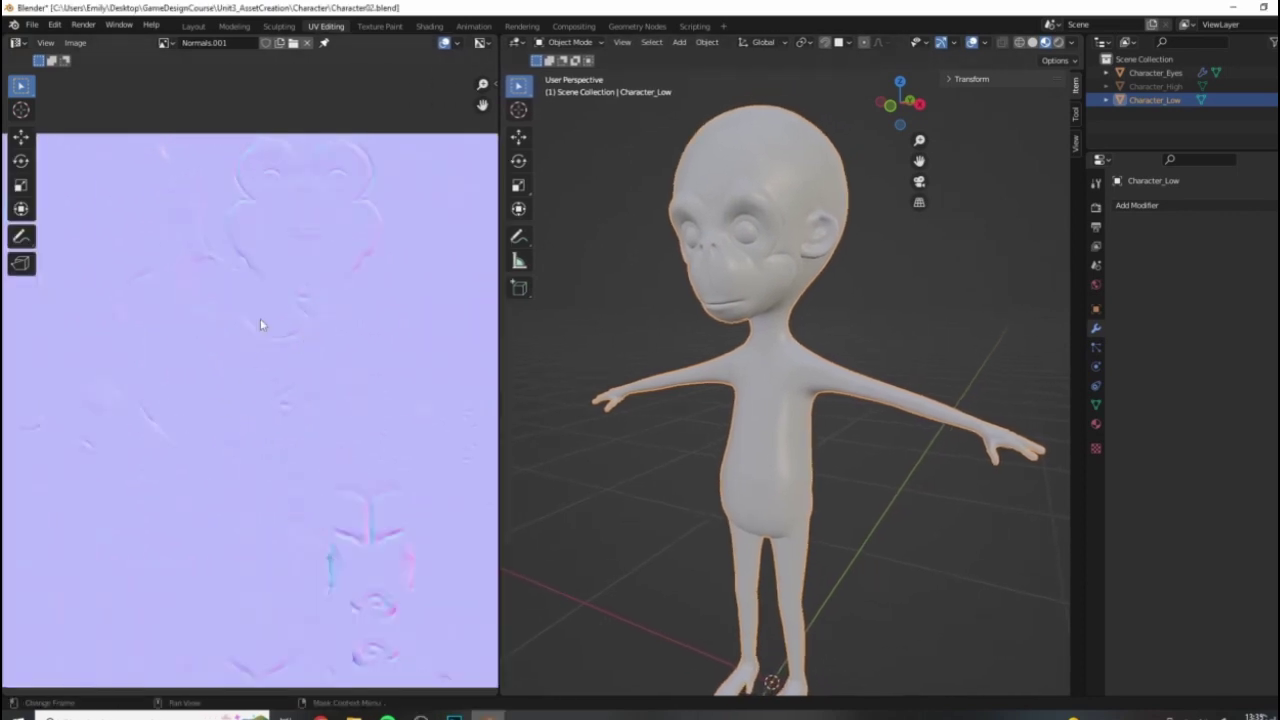
scroll(259, 321, down, 3)
scroll(368, 345, up, 3)
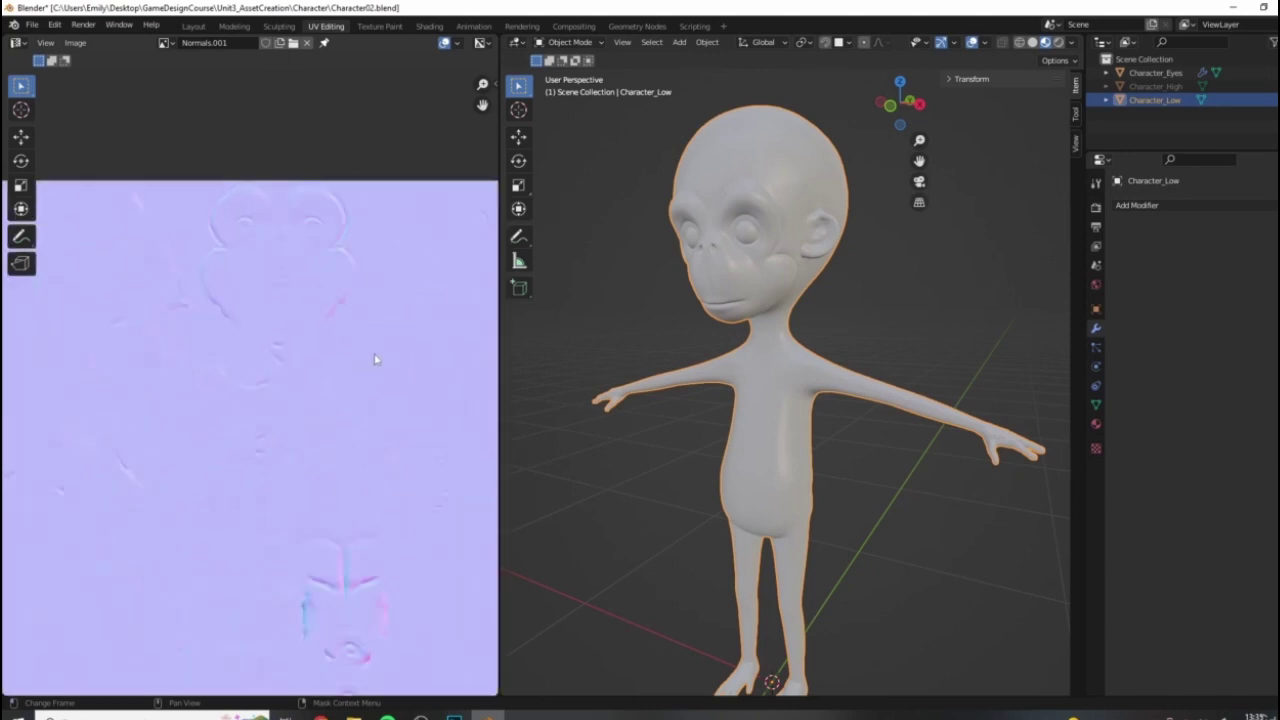
middle_drag(385, 298, 319, 326)
middle_drag(360, 456, 368, 272)
scroll(319, 556, up, 1)
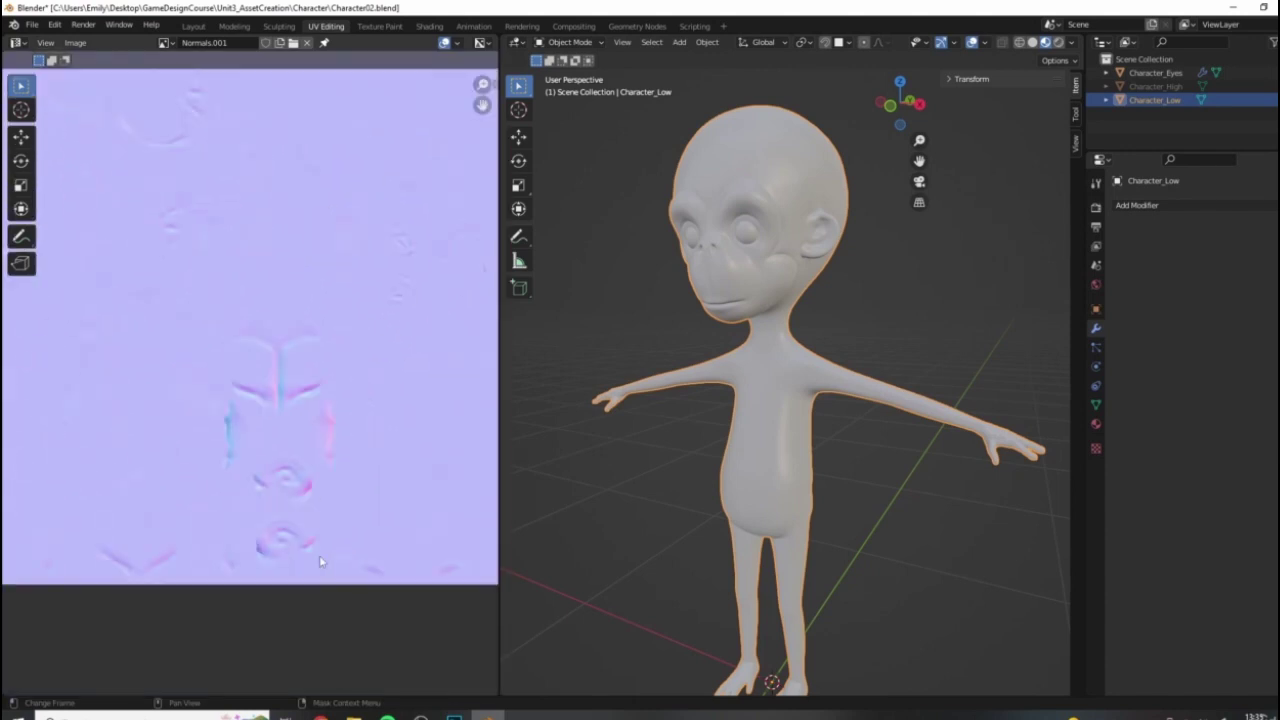
Inspect the arm and hand islands of the Normals.001 map up close, and compare them with the whole layout
middle_drag(297, 409, 349, 524)
middle_drag(101, 217, 236, 297)
scroll(296, 191, down, 2)
scroll(346, 509, up, 1)
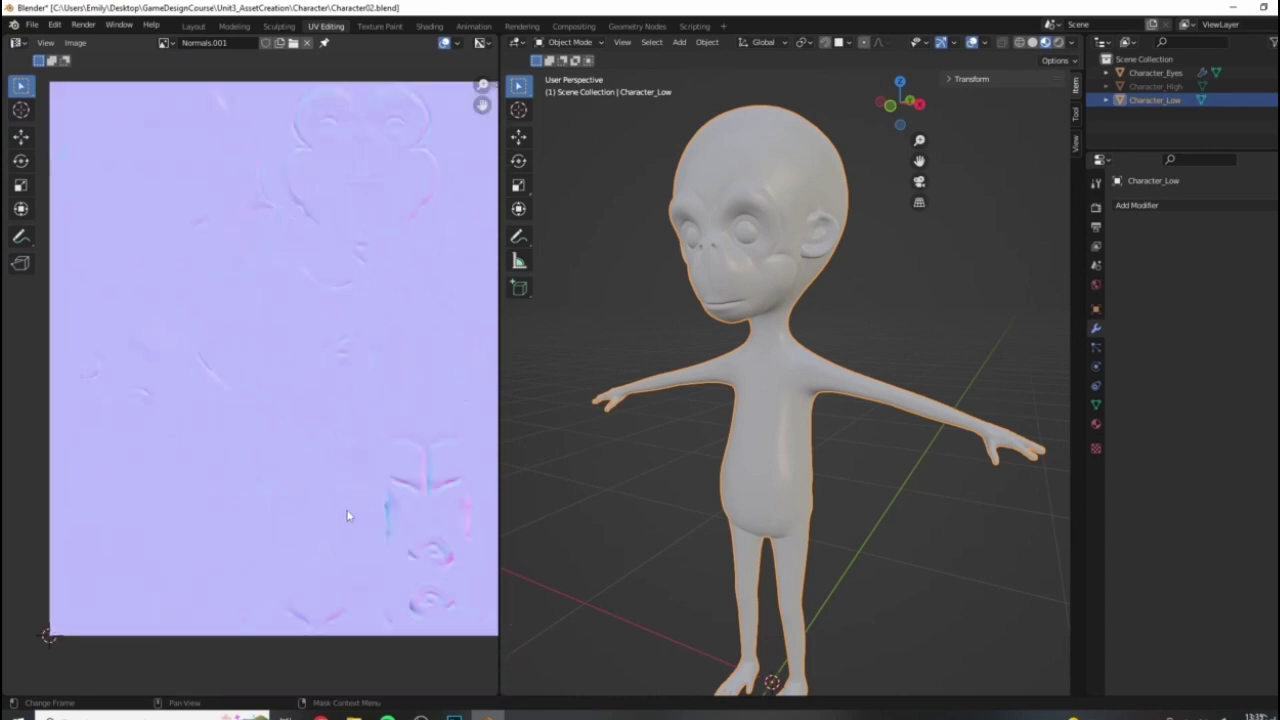
middle_drag(454, 532, 371, 432)
middle_drag(209, 381, 275, 514)
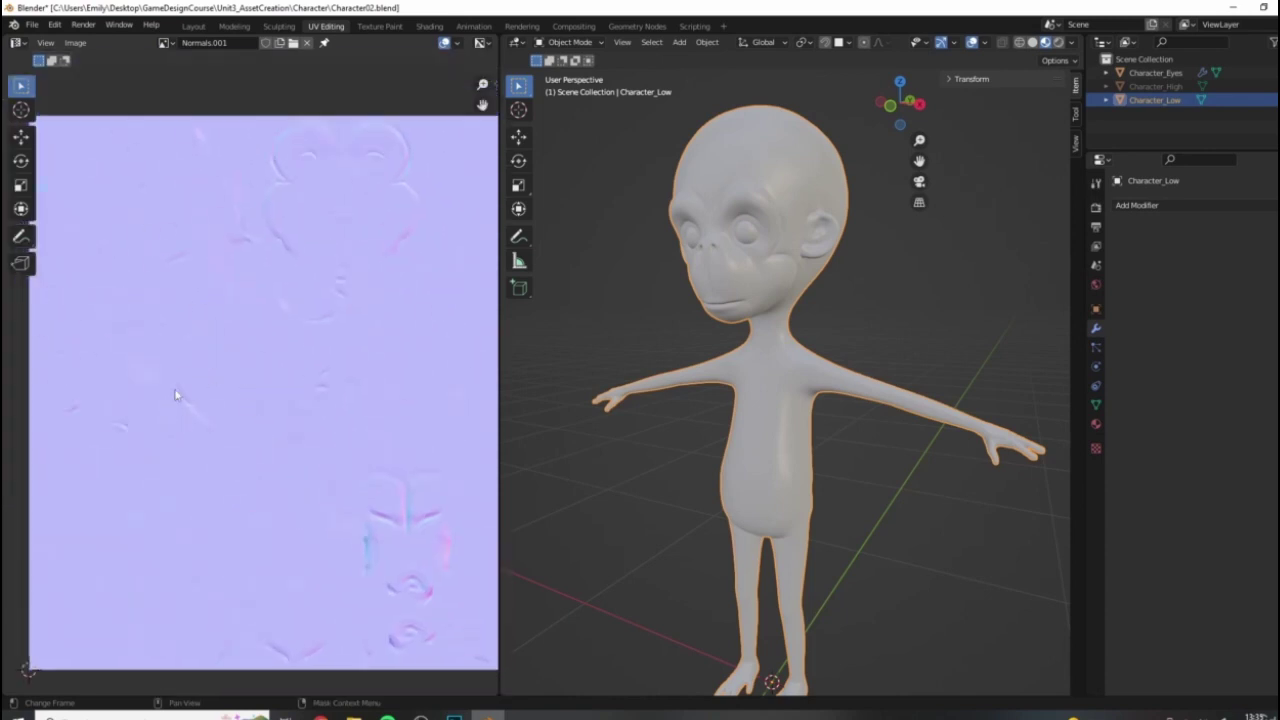
scroll(150, 330, up, 1)
scroll(210, 296, up, 2)
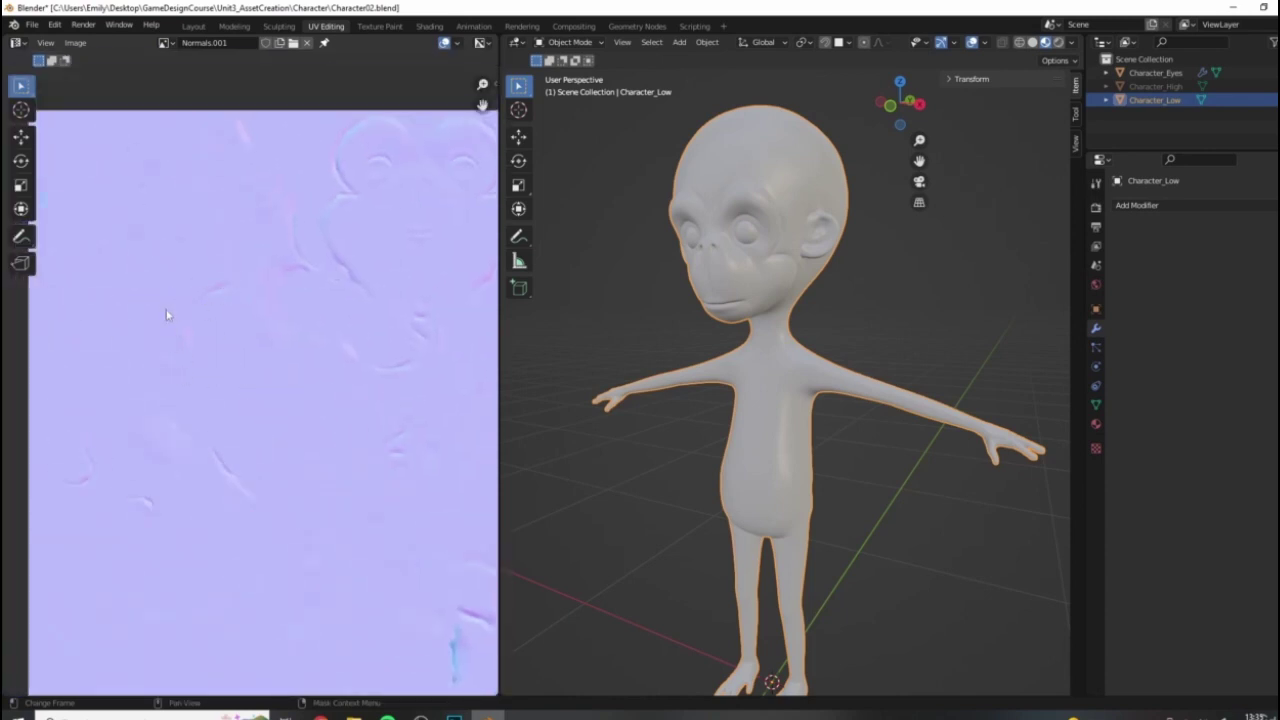
scroll(216, 290, up, 2)
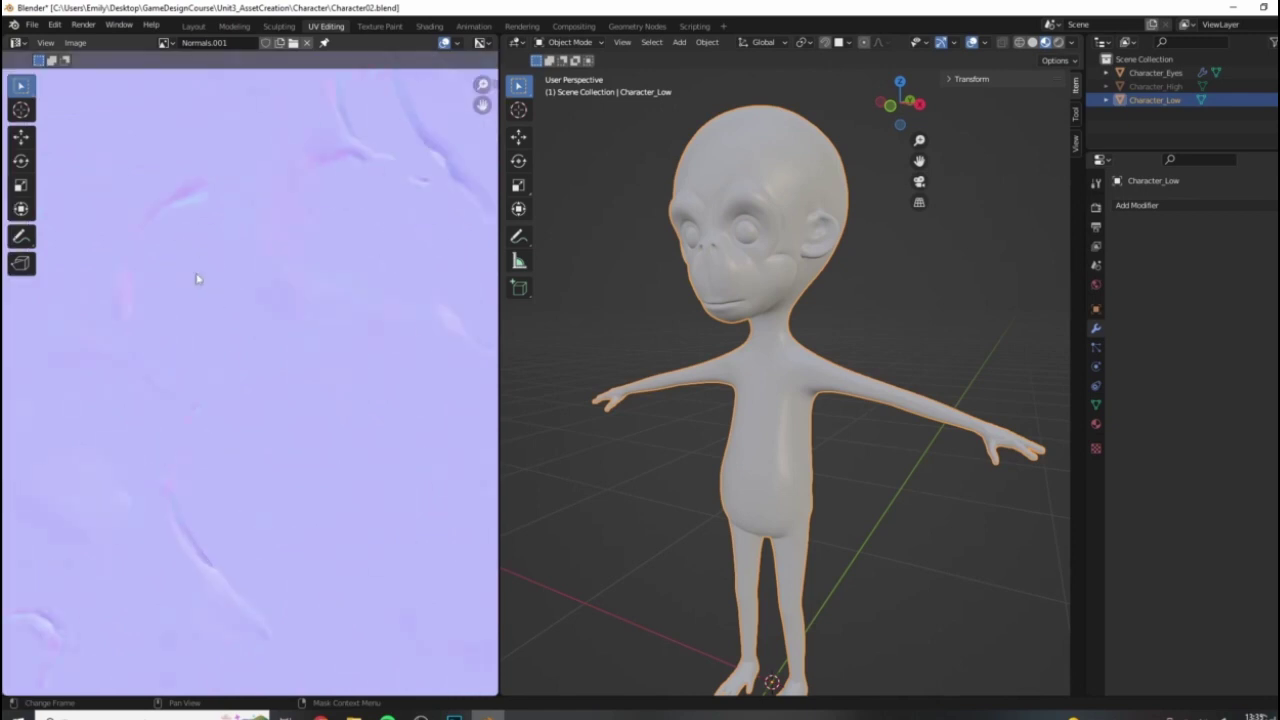
scroll(214, 295, down, 3)
scroll(223, 295, up, 2)
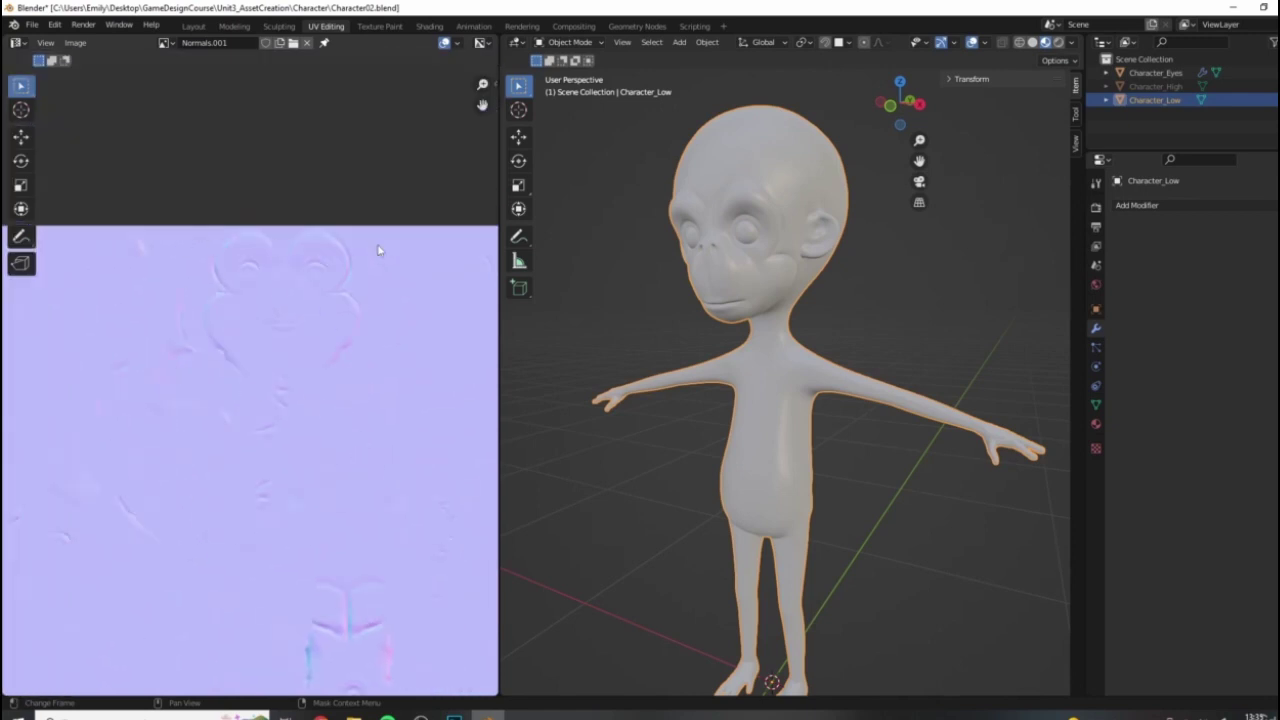
middle_drag(283, 363, 238, 371)
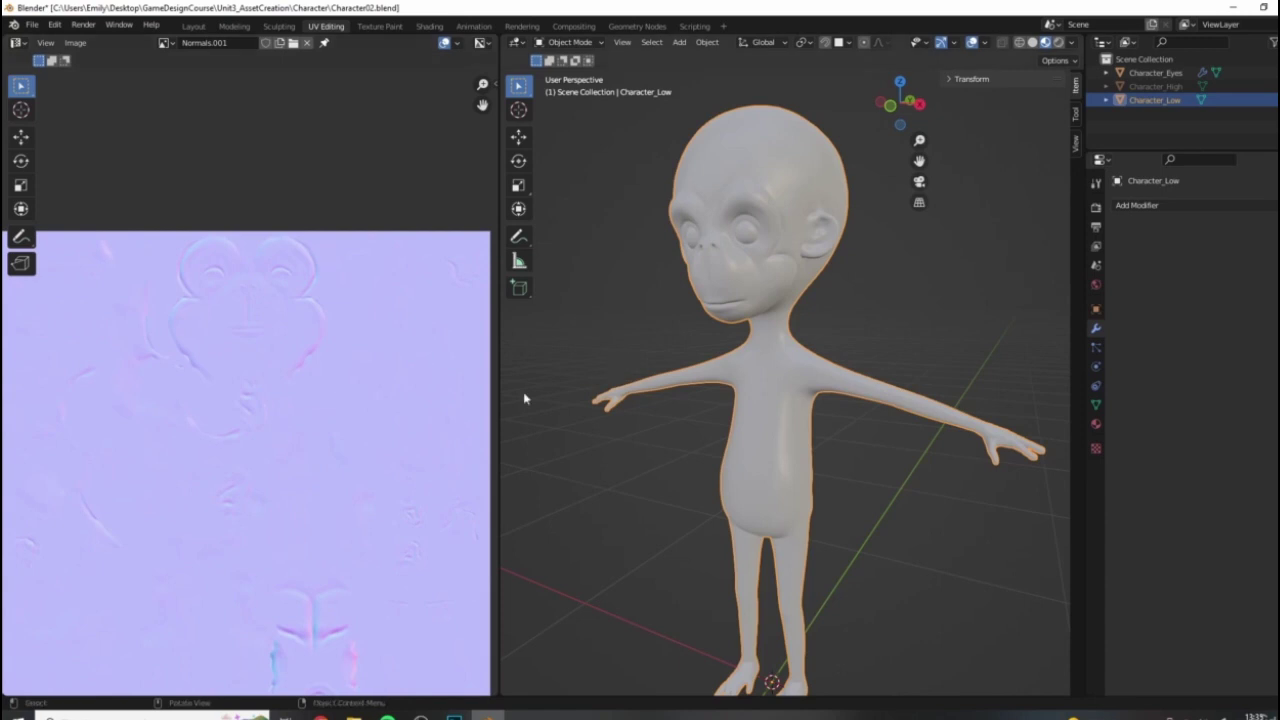
Give the 3D viewport more room and examine the shading on the character's hands and face
drag(499, 423, 336, 423)
scroll(600, 517, up, 2)
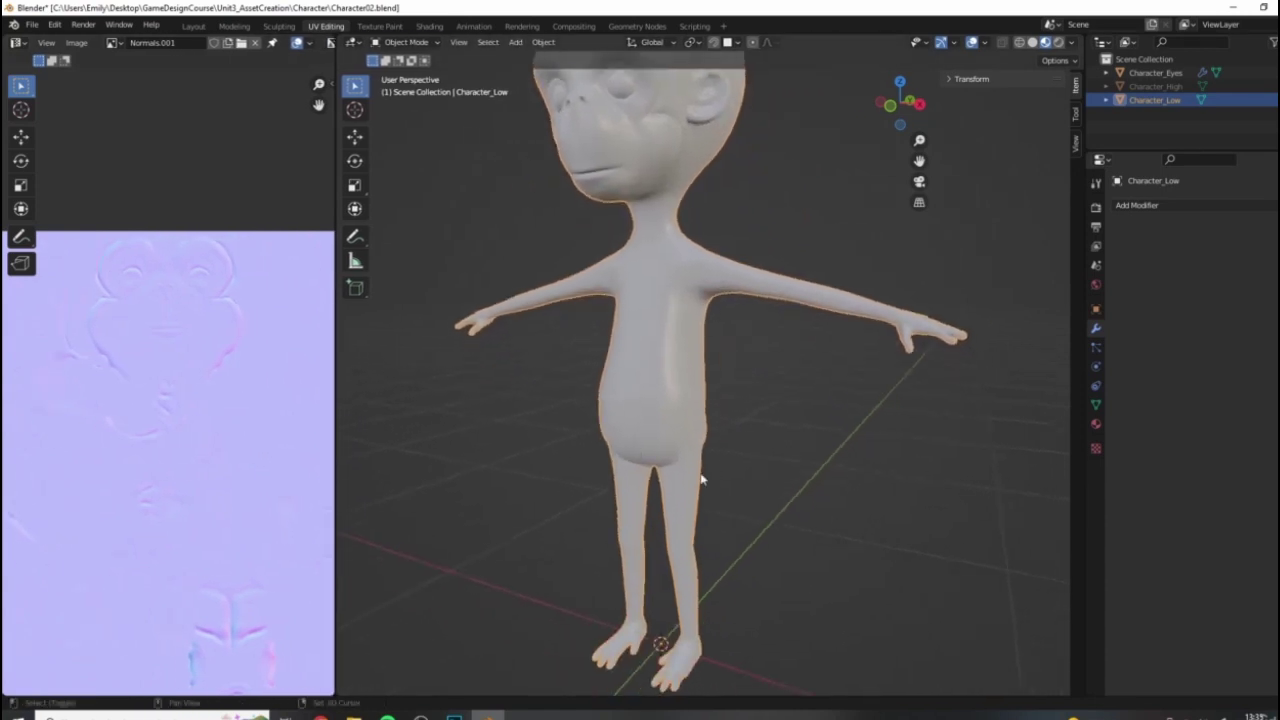
middle_drag(719, 510, 800, 232)
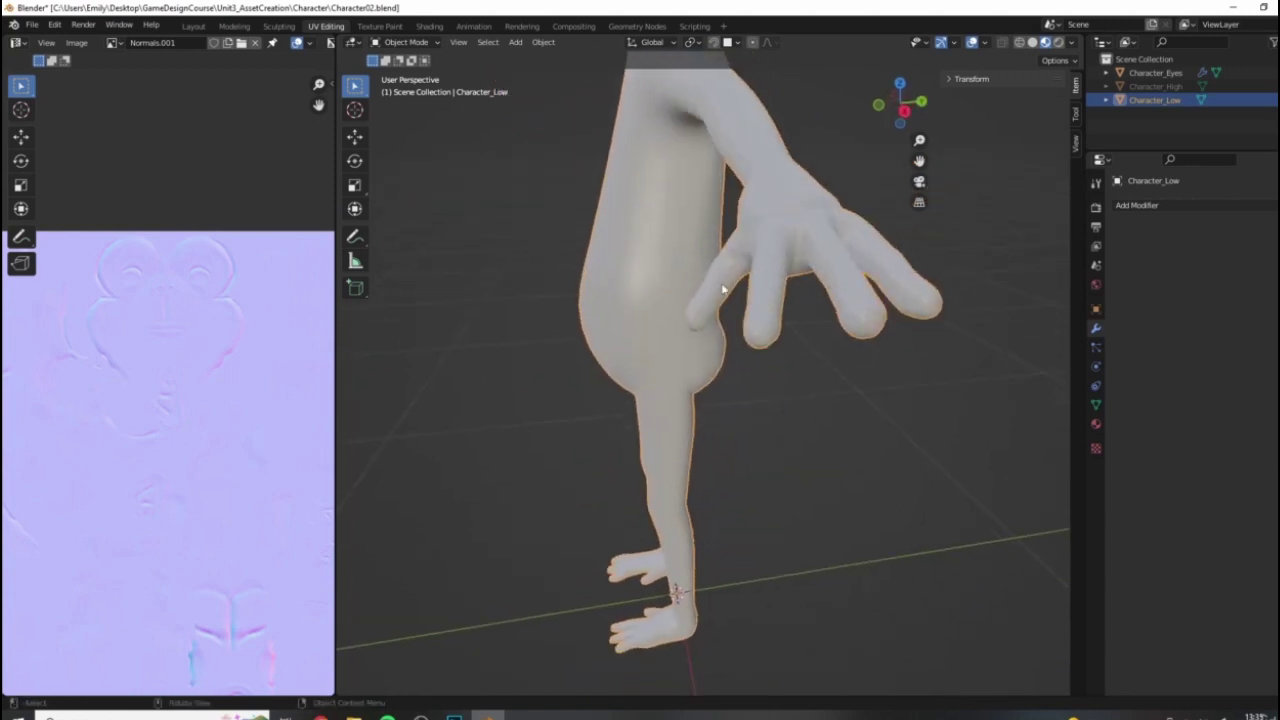
middle_drag(723, 290, 809, 361)
scroll(809, 383, up, 5)
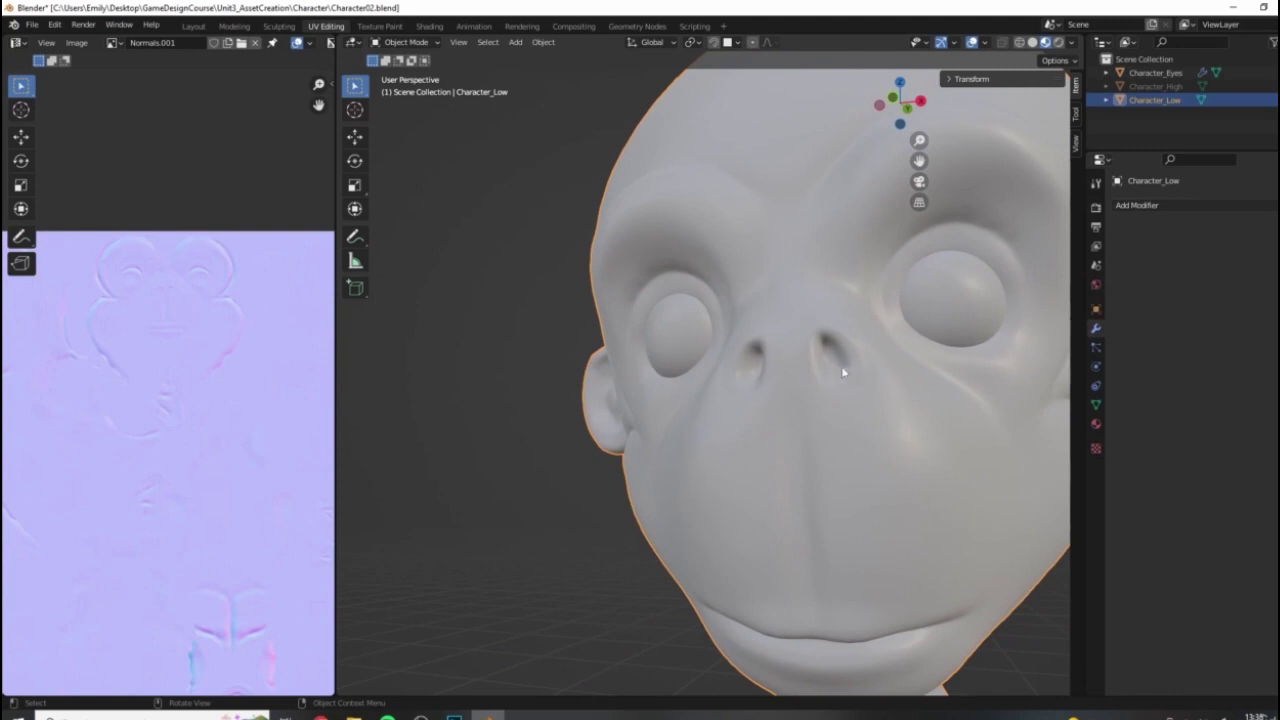
scroll(849, 424, down, 6)
middle_drag(674, 402, 600, 410)
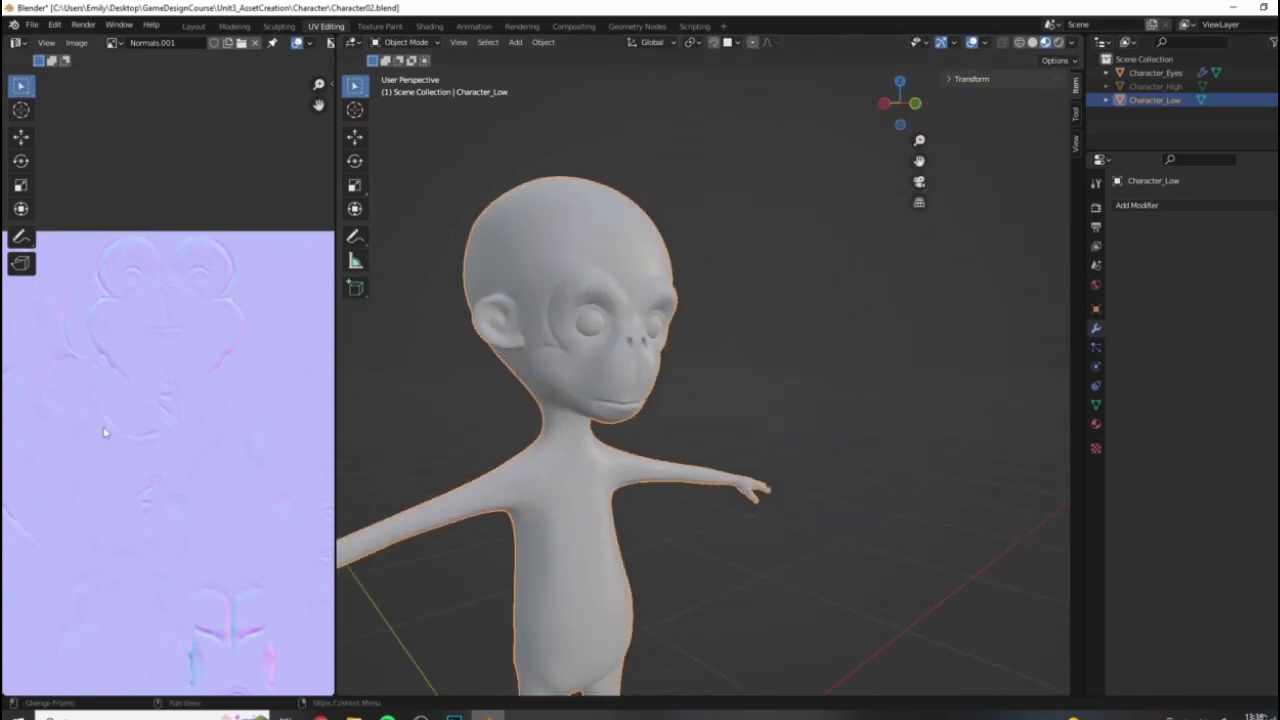
Deselect everything, widen the 3D viewport further and view the full character
scroll(101, 371, down, 3)
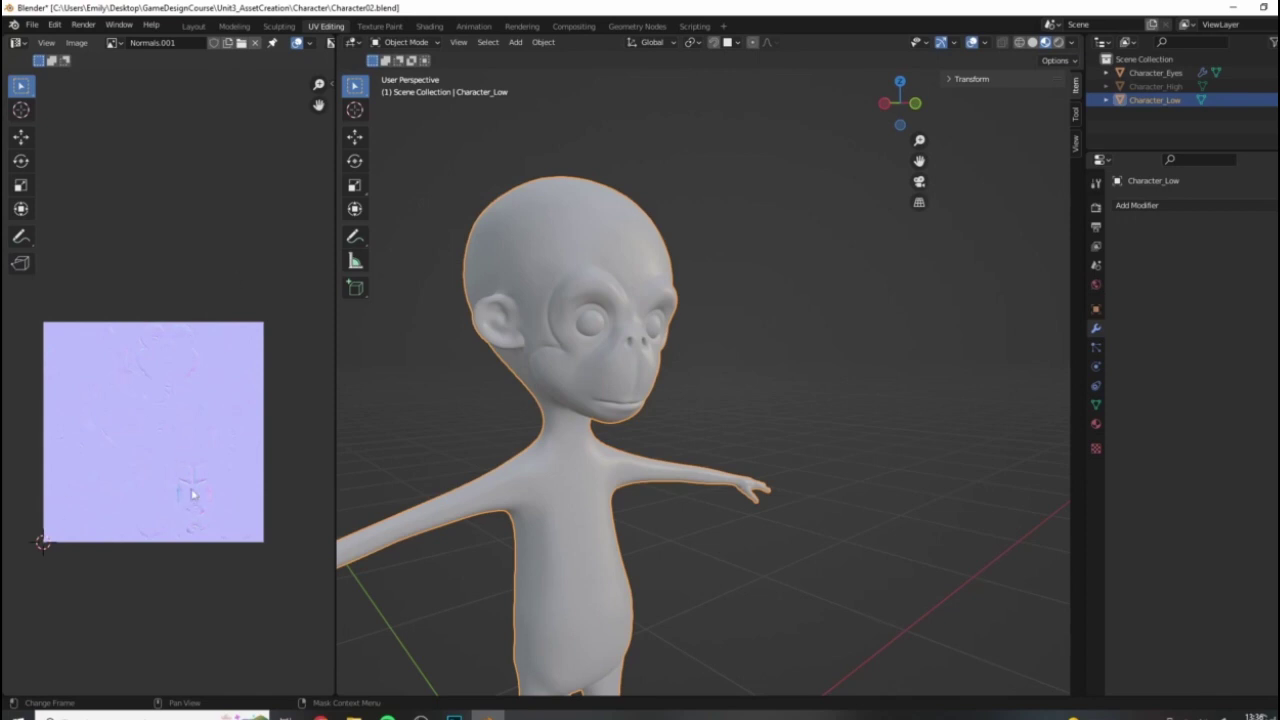
key(alt+a)
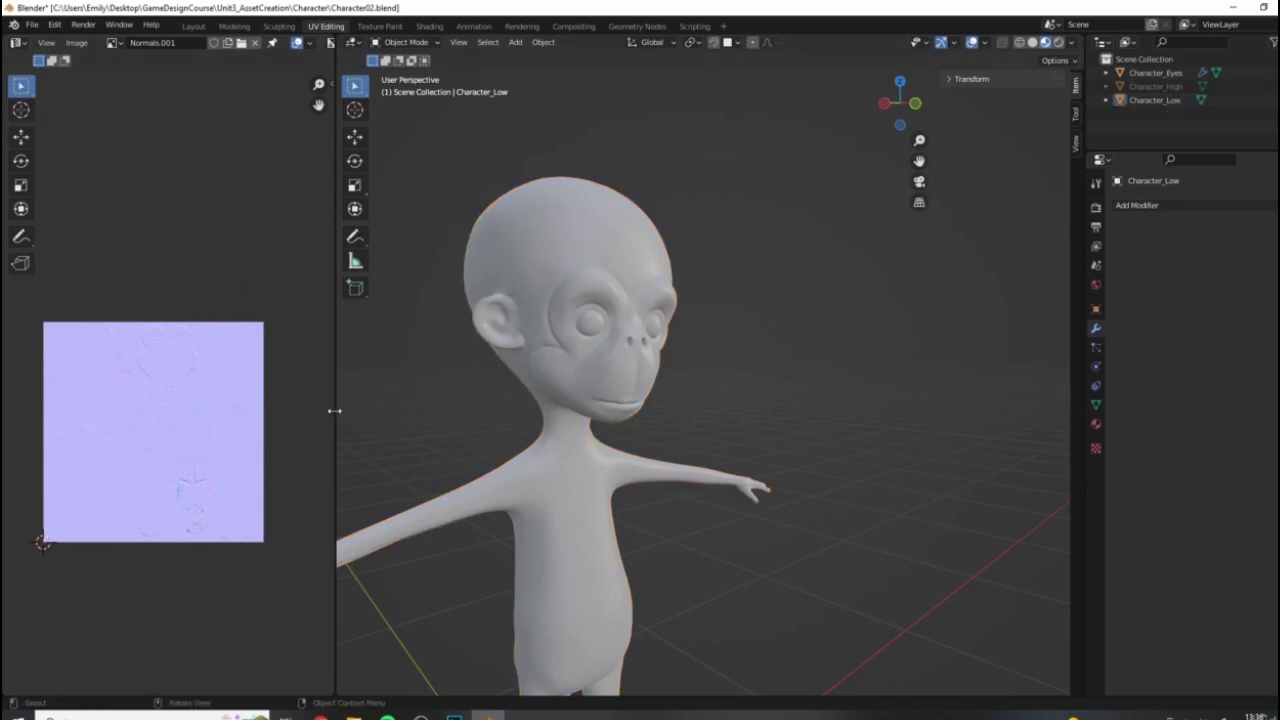
drag(334, 410, 262, 410)
middle_drag(729, 474, 629, 490)
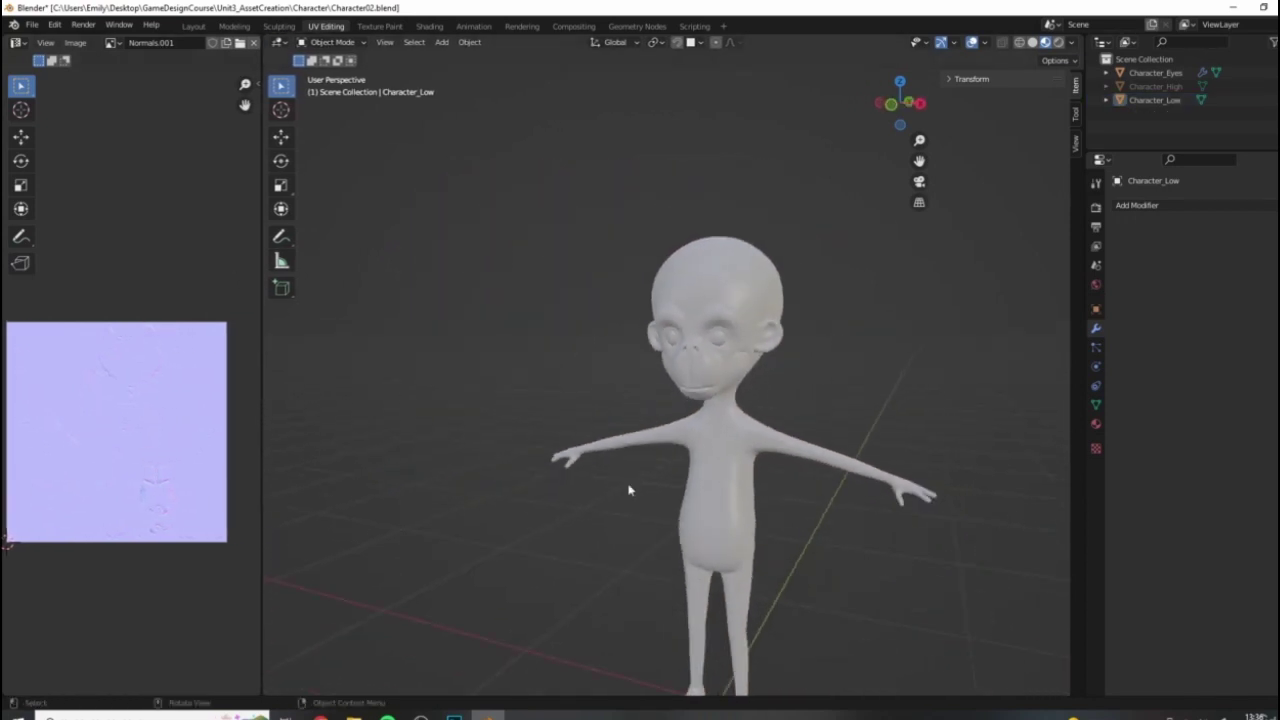
middle_drag(751, 523, 646, 375)
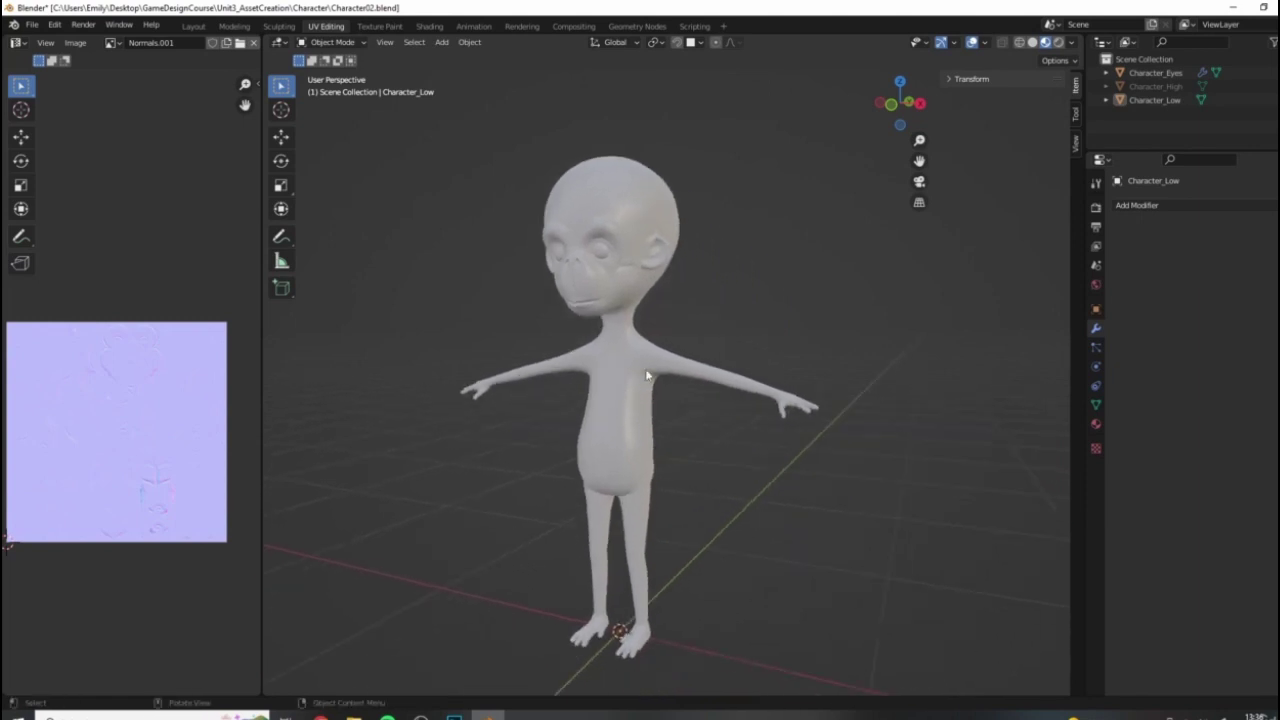
In the Shading workspace, set the Principled BSDF base color of Character_Low's material to white
click(430, 26)
scroll(636, 318, down, 3)
middle_drag(600, 290, 545, 185)
mouse_move(603, 177)
shift+middle_down()
mouse_move(626, 263)
mouse_move(617, 160)
shift+middle_up()
middle_drag(837, 500, 731, 585)
scroll(928, 480, up, 1)
scroll(842, 461, up, 3)
middle_drag(738, 463, 637, 556)
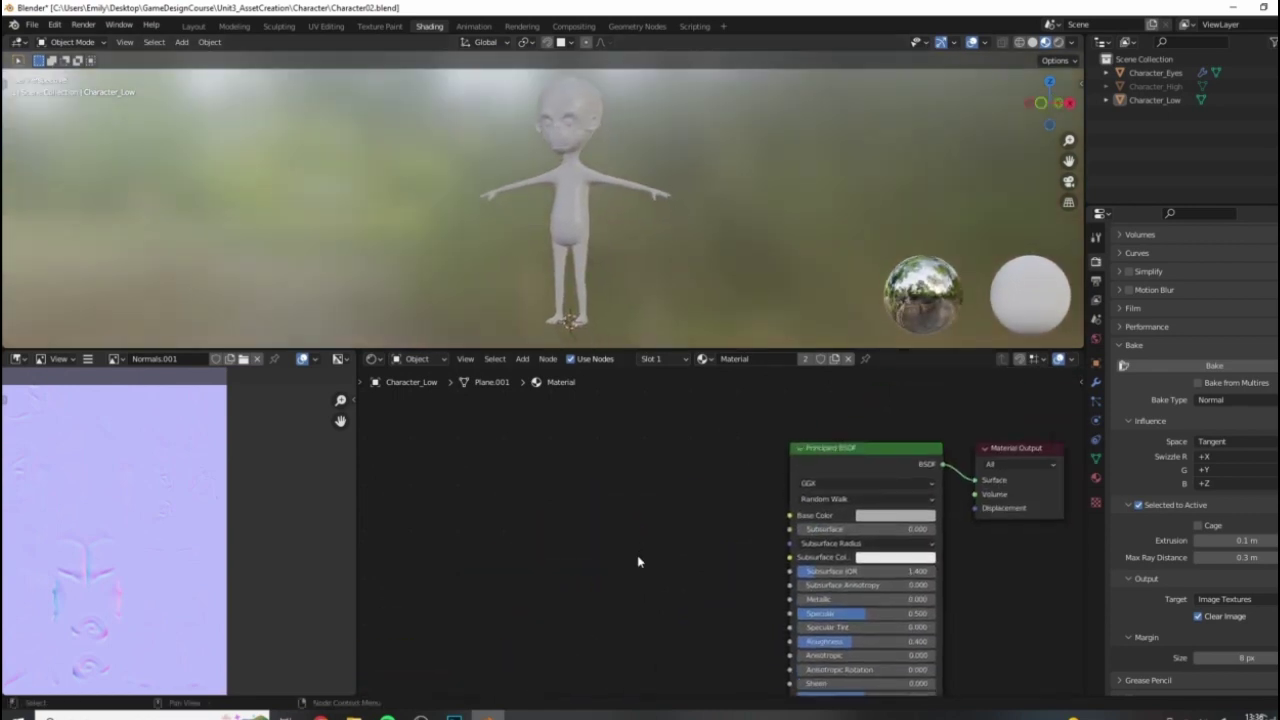
click(901, 519)
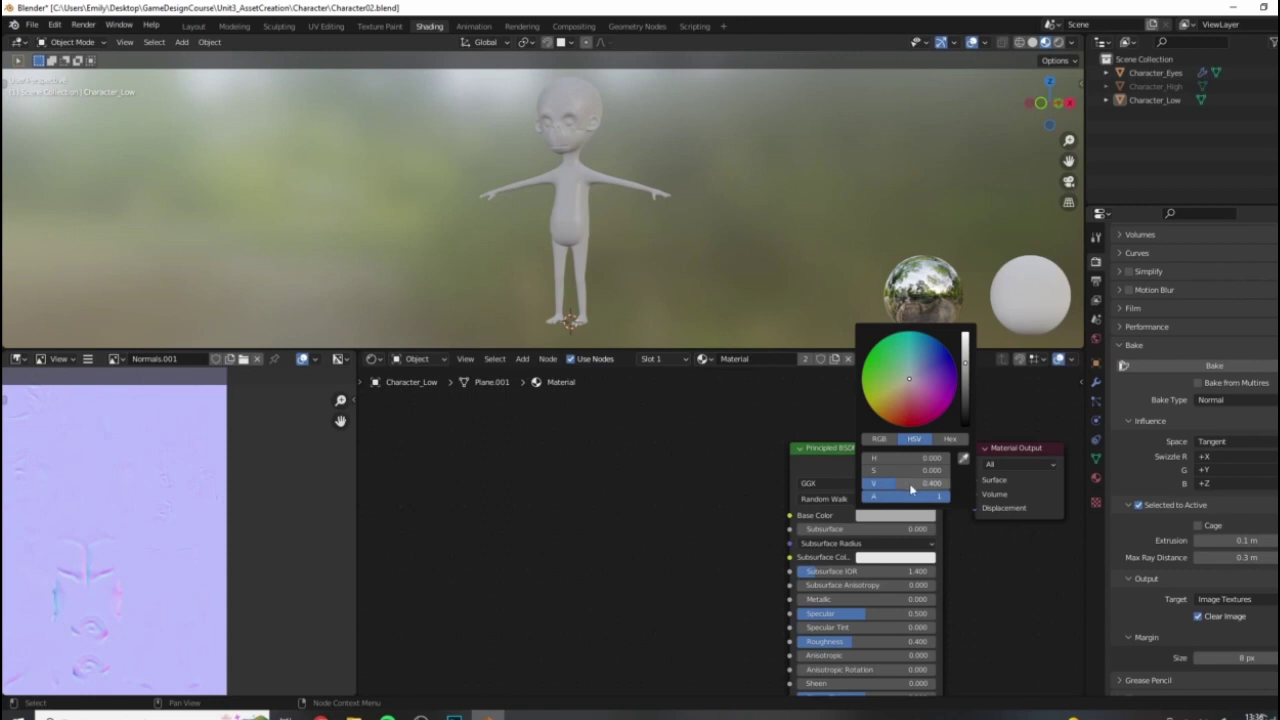
drag(890, 488, 948, 485)
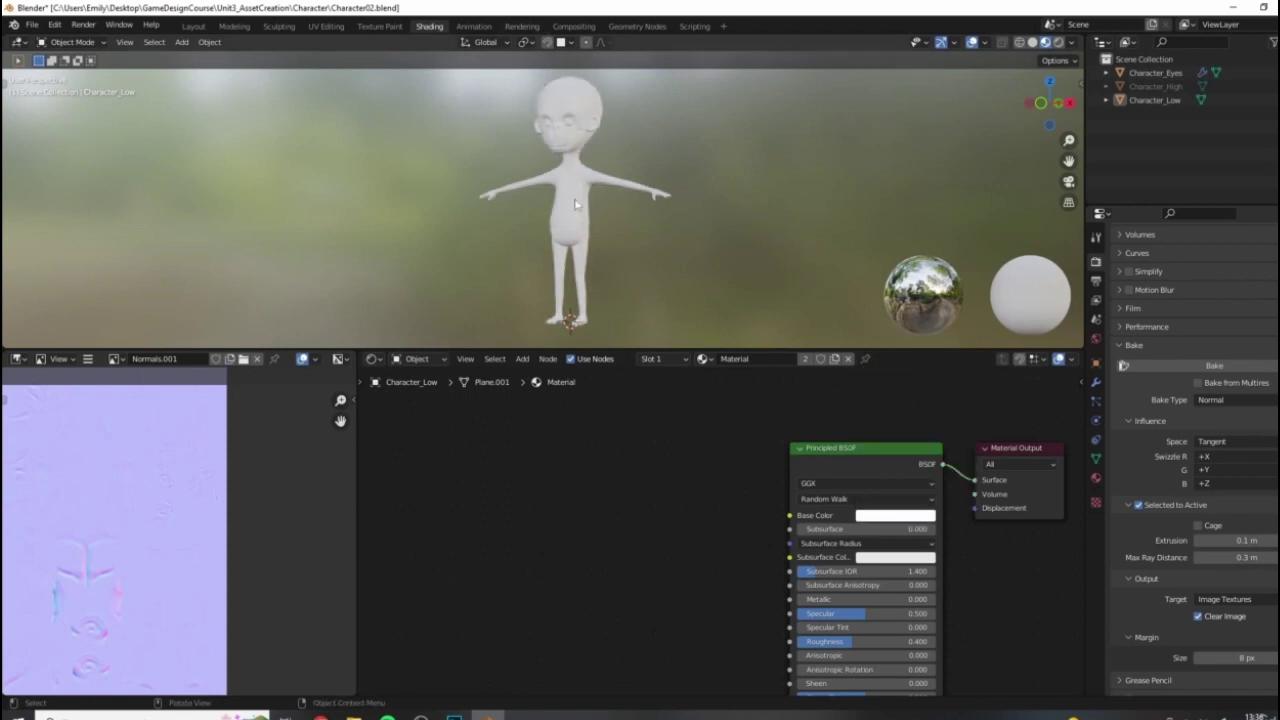
Review the render sampling settings, checking the Max Samples value
middle_drag(616, 471, 657, 483)
middle_drag(749, 634, 690, 499)
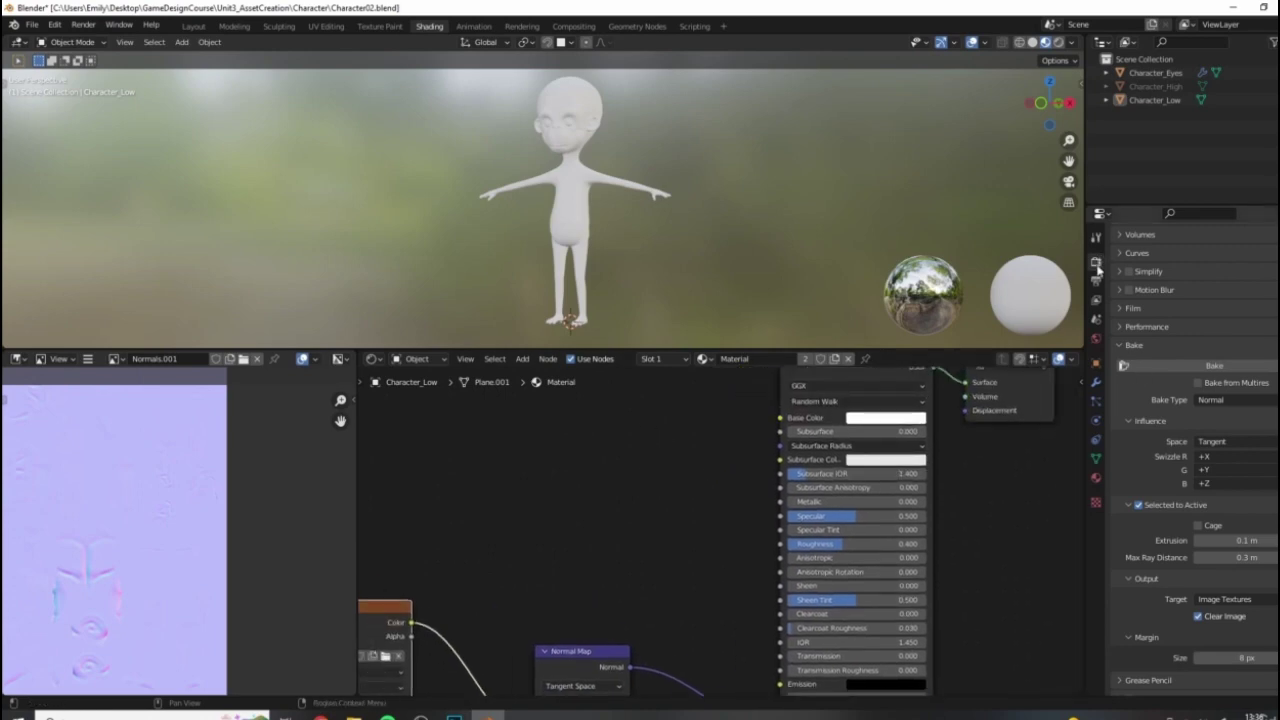
scroll(1270, 380, up, 7)
scroll(1228, 268, down, 3)
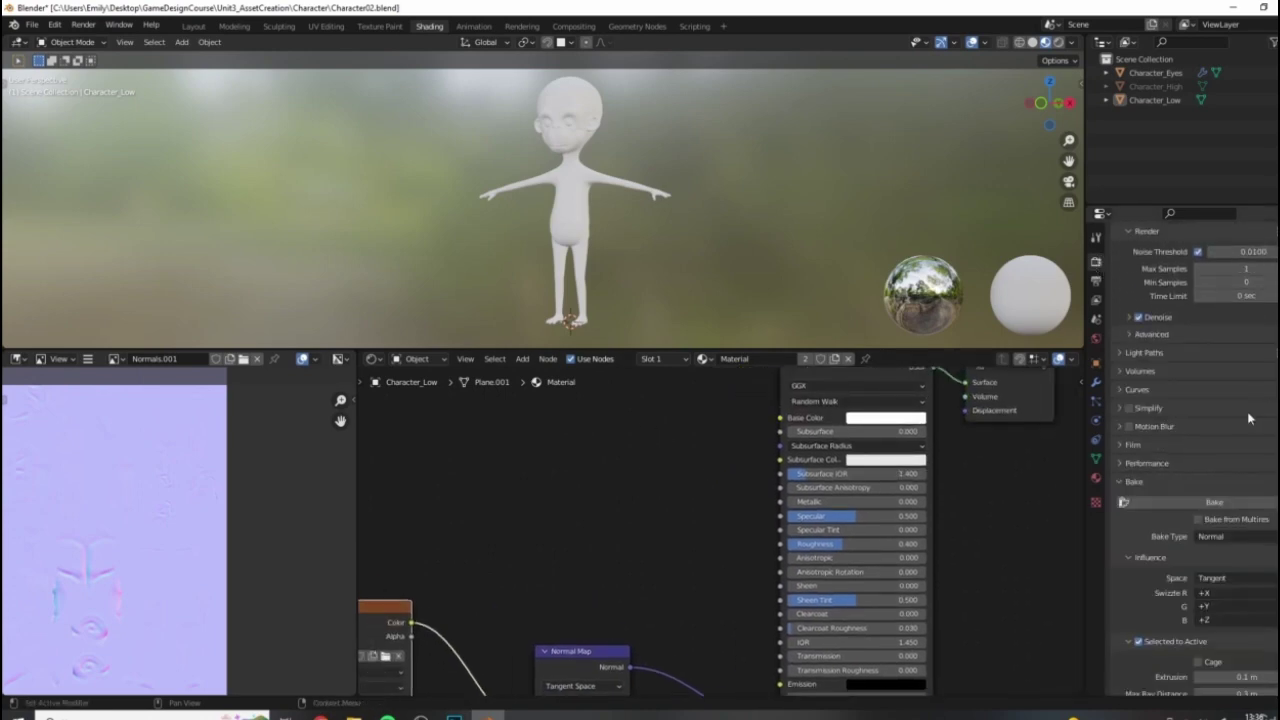
click(1236, 270)
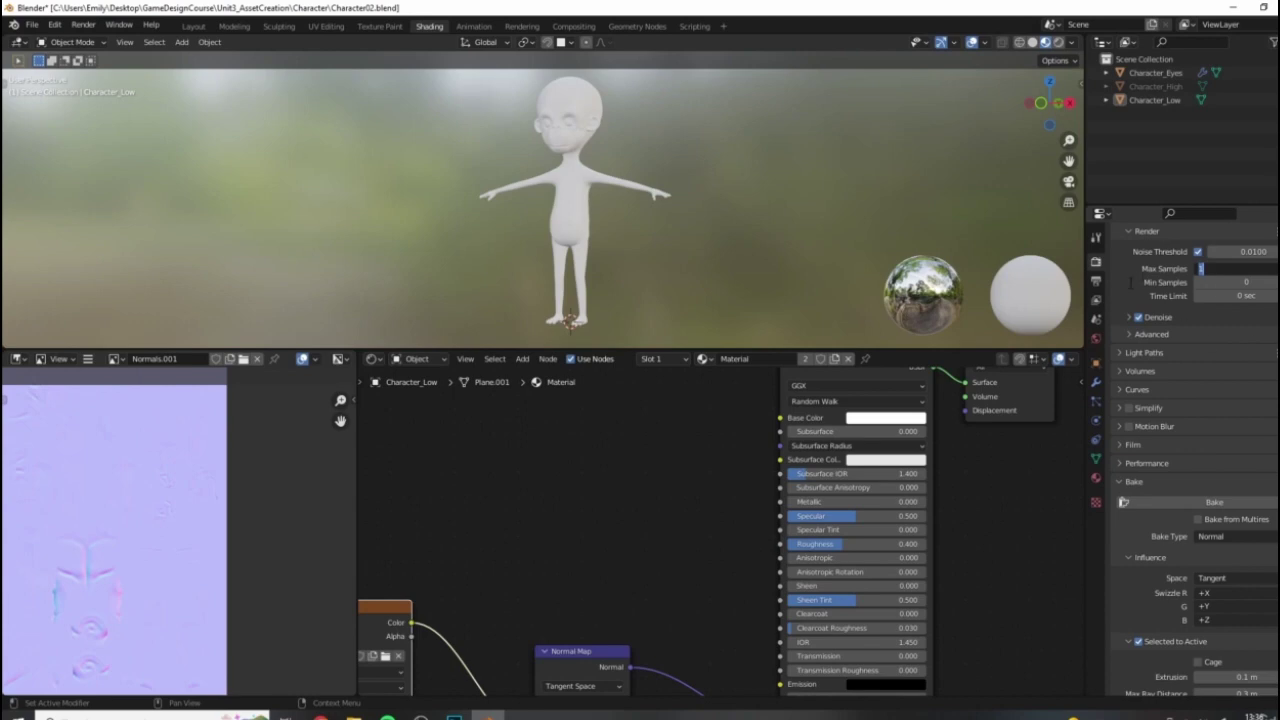
key(Return)
scroll(1222, 470, down, 4)
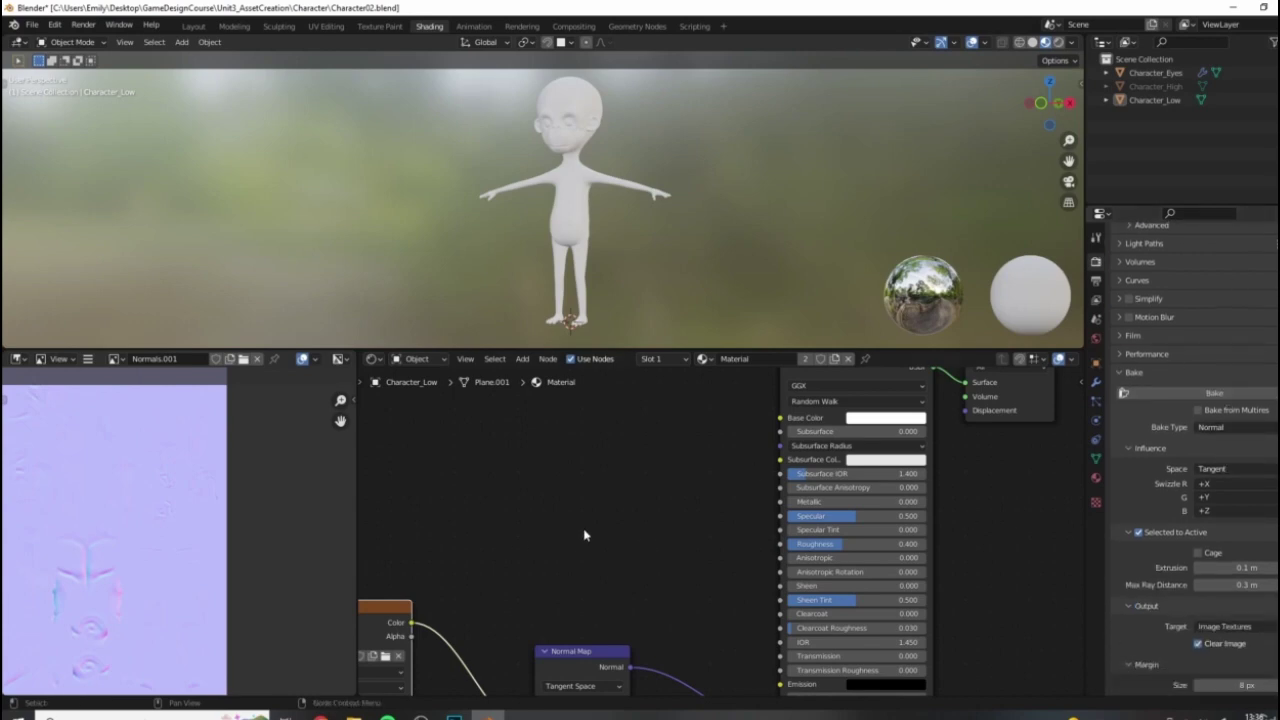
Change the bake type to Ambient Occlusion
middle_drag(585, 535, 794, 502)
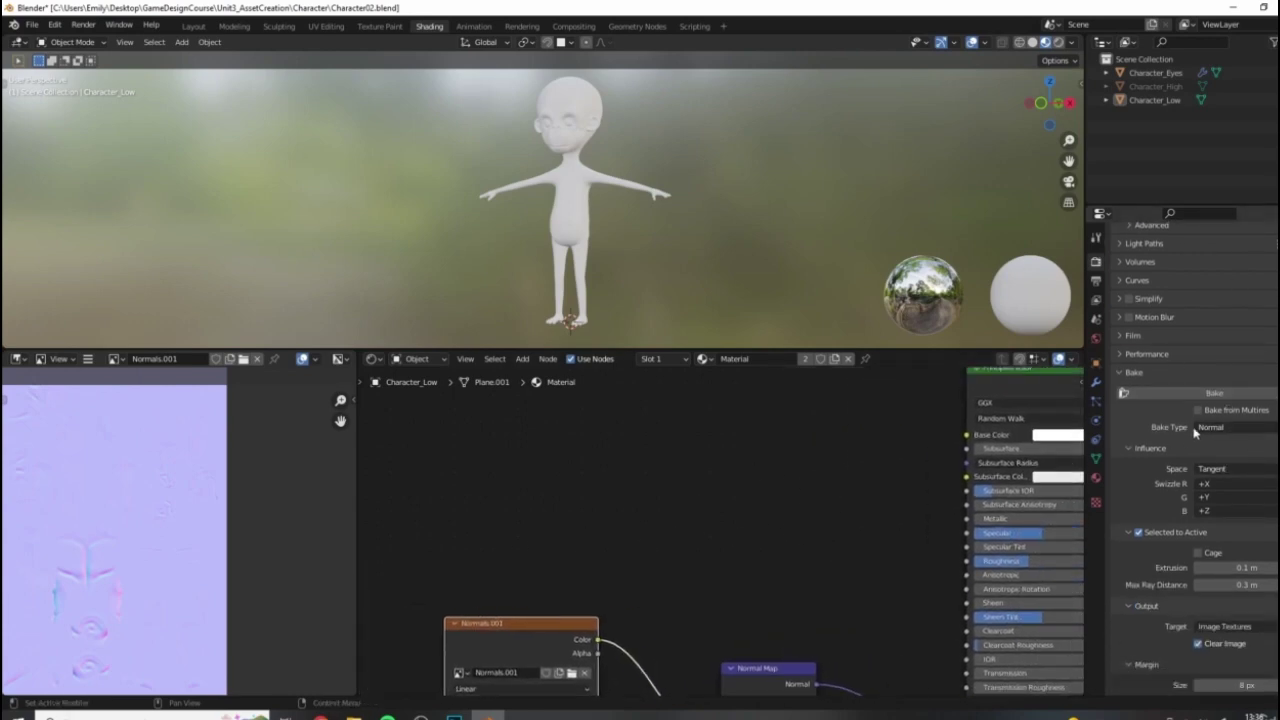
click(1240, 428)
click(1238, 460)
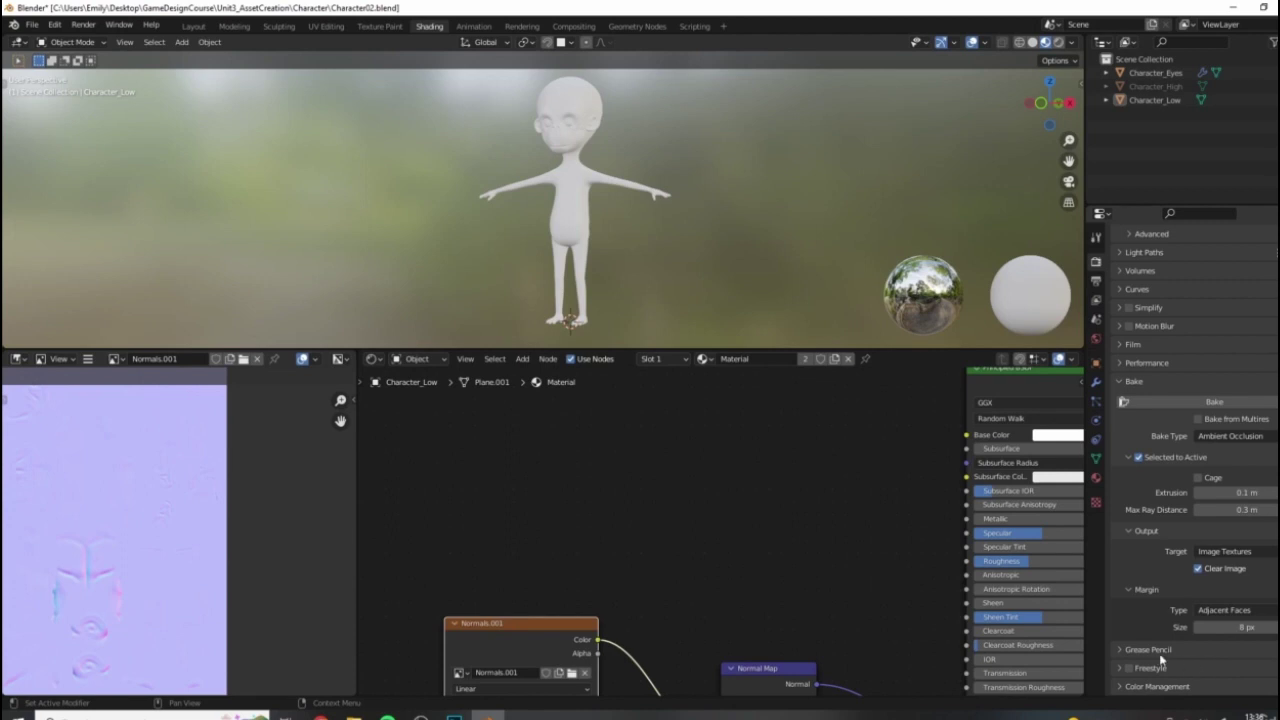
Add an Image Texture node to Character_Low's material, placed above the Normals.001 node
middle_drag(790, 526, 875, 560)
middle_drag(695, 543, 747, 543)
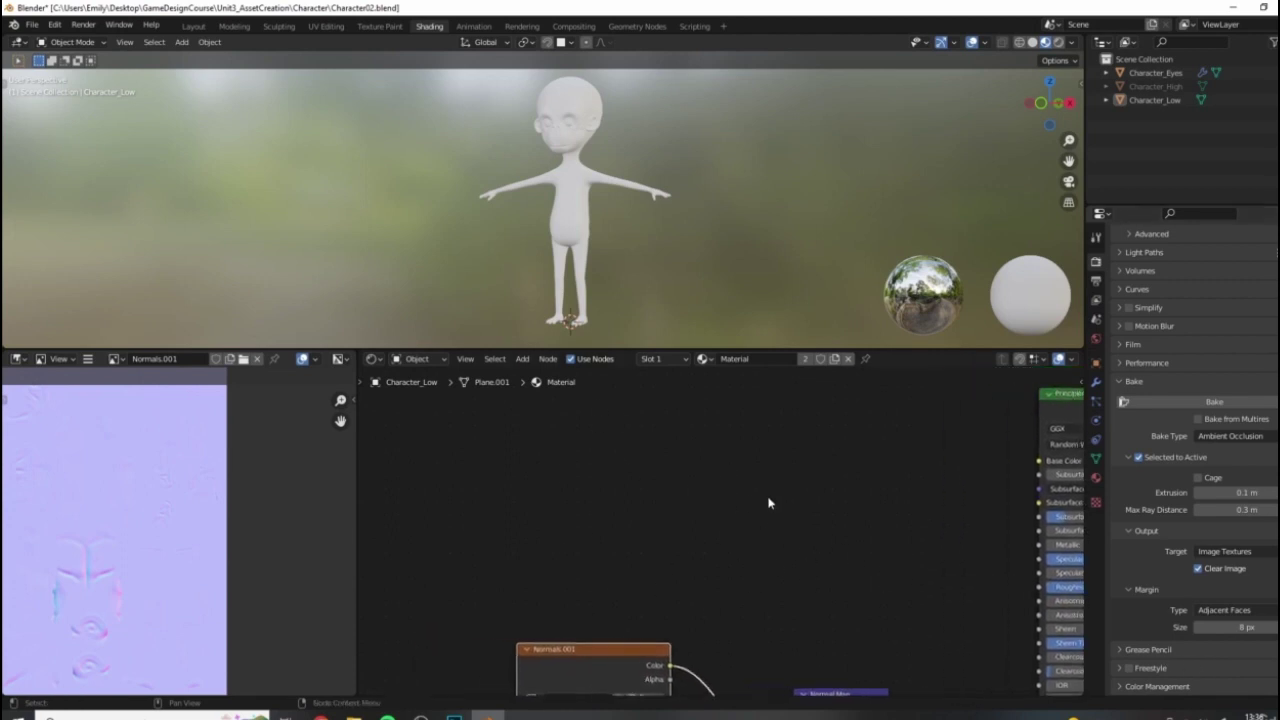
key(shift+a)
mouse_move(700, 457)
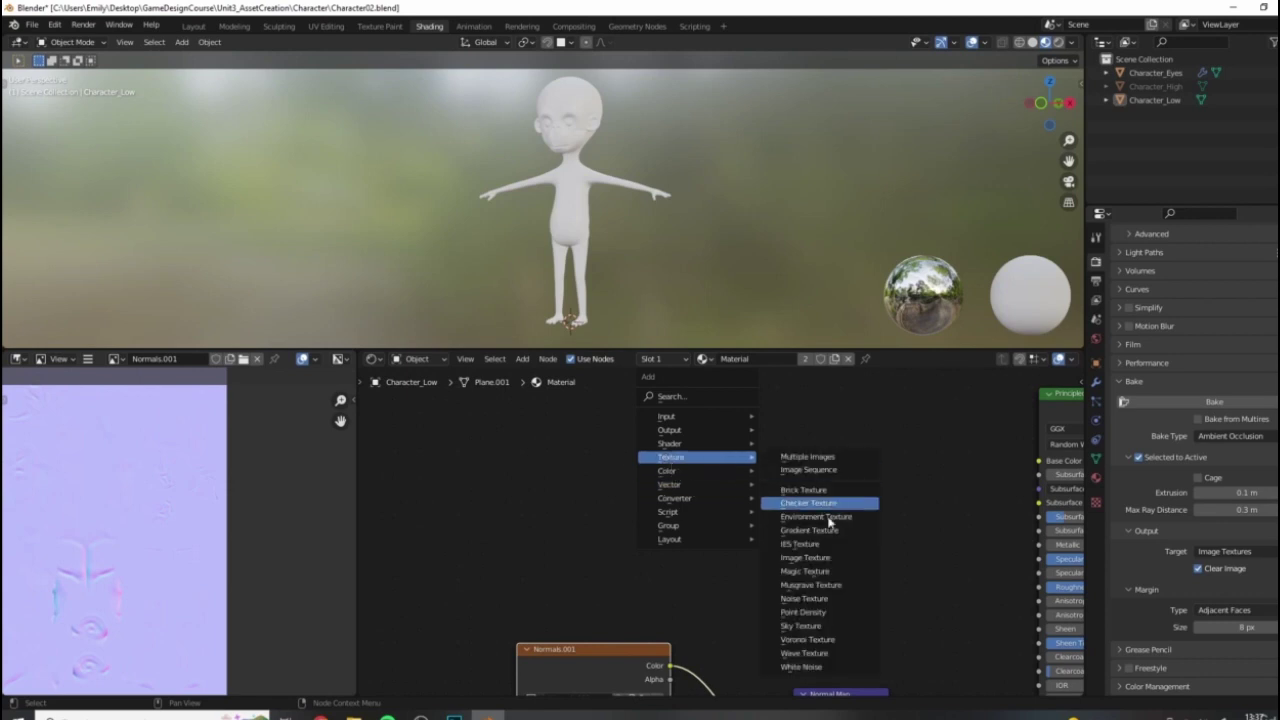
click(805, 557)
click(643, 451)
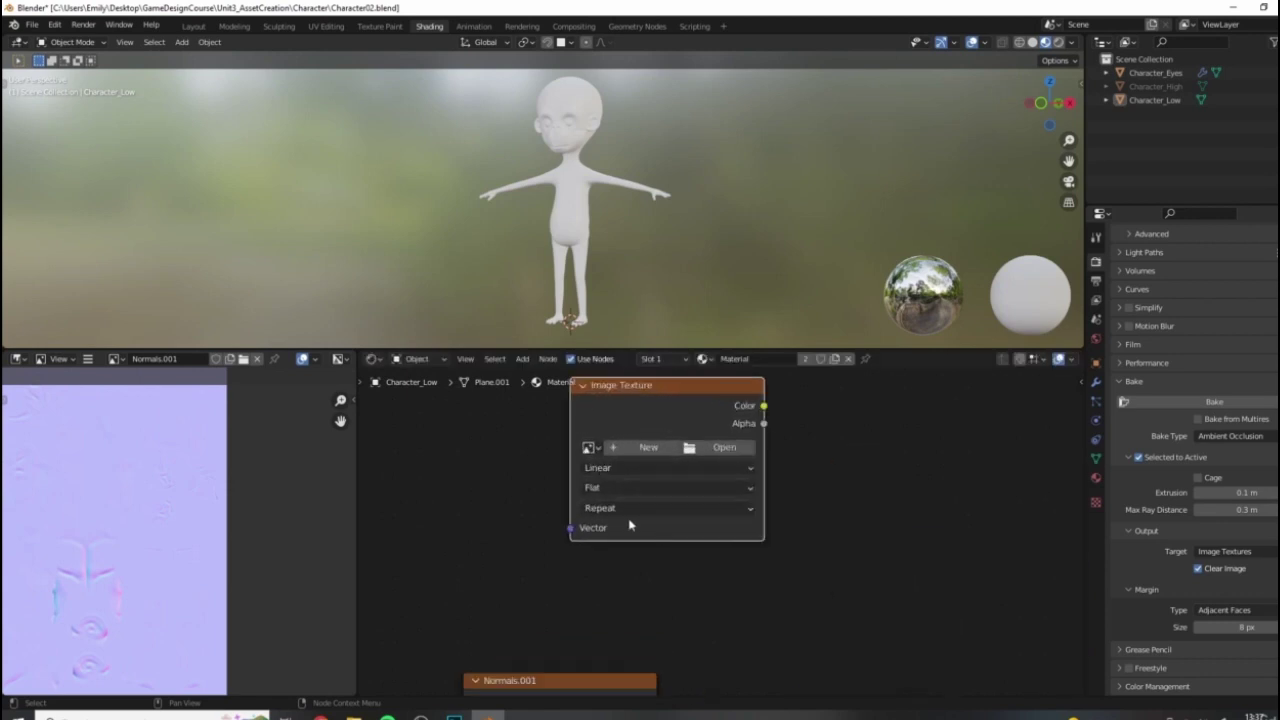
Create a new 4096 × 4096 px image named Ambient Occlusion in the new Image Texture node
click(645, 450)
click(668, 474)
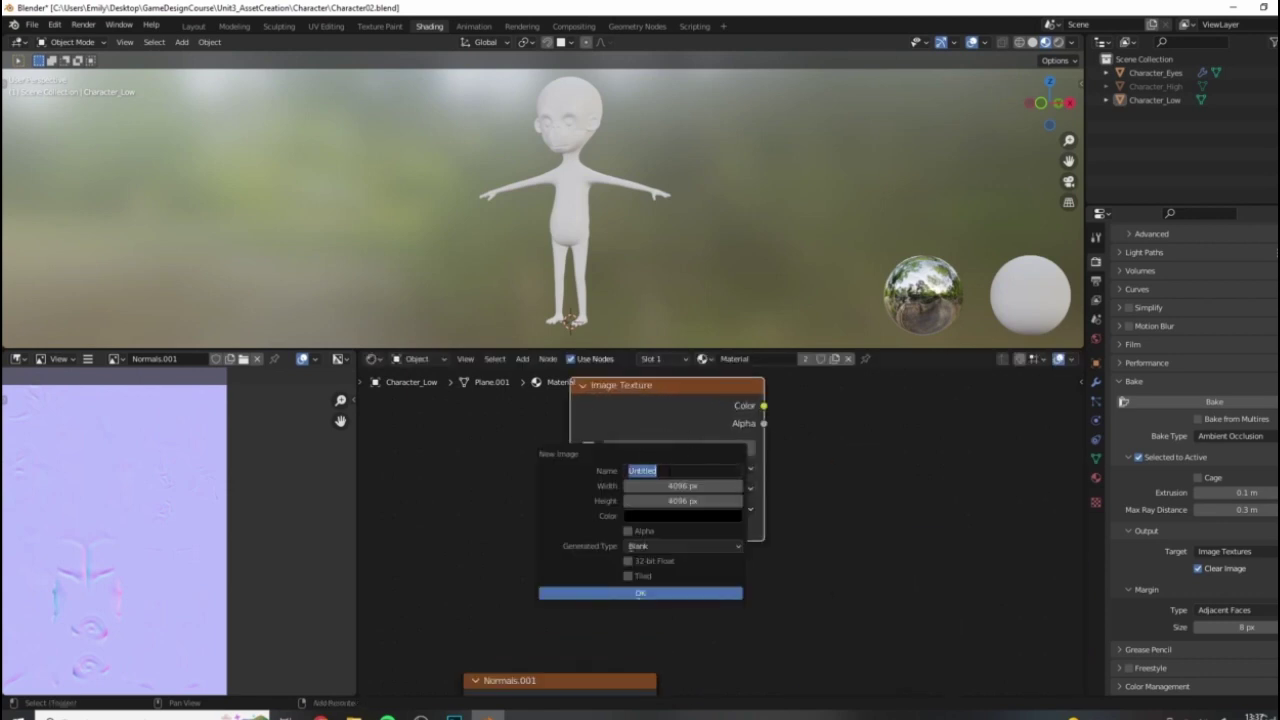
text(Ambient Occlusion)
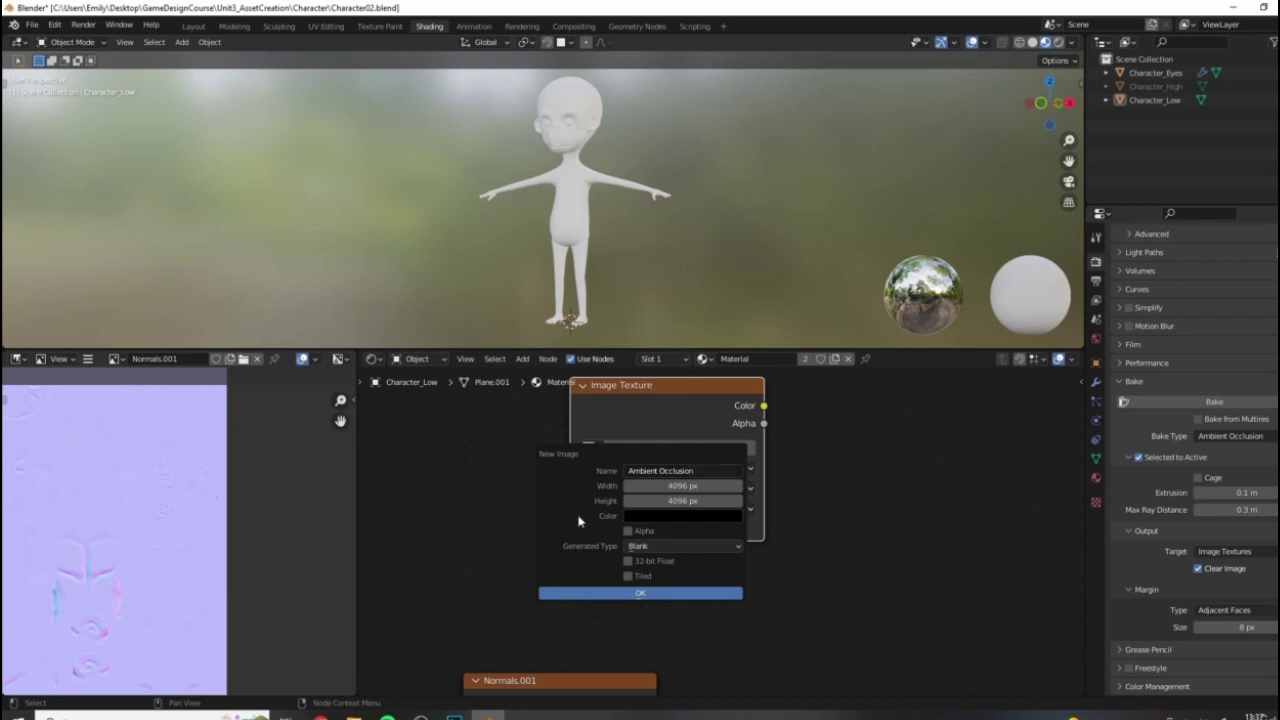
click(620, 593)
middle_drag(676, 407, 684, 439)
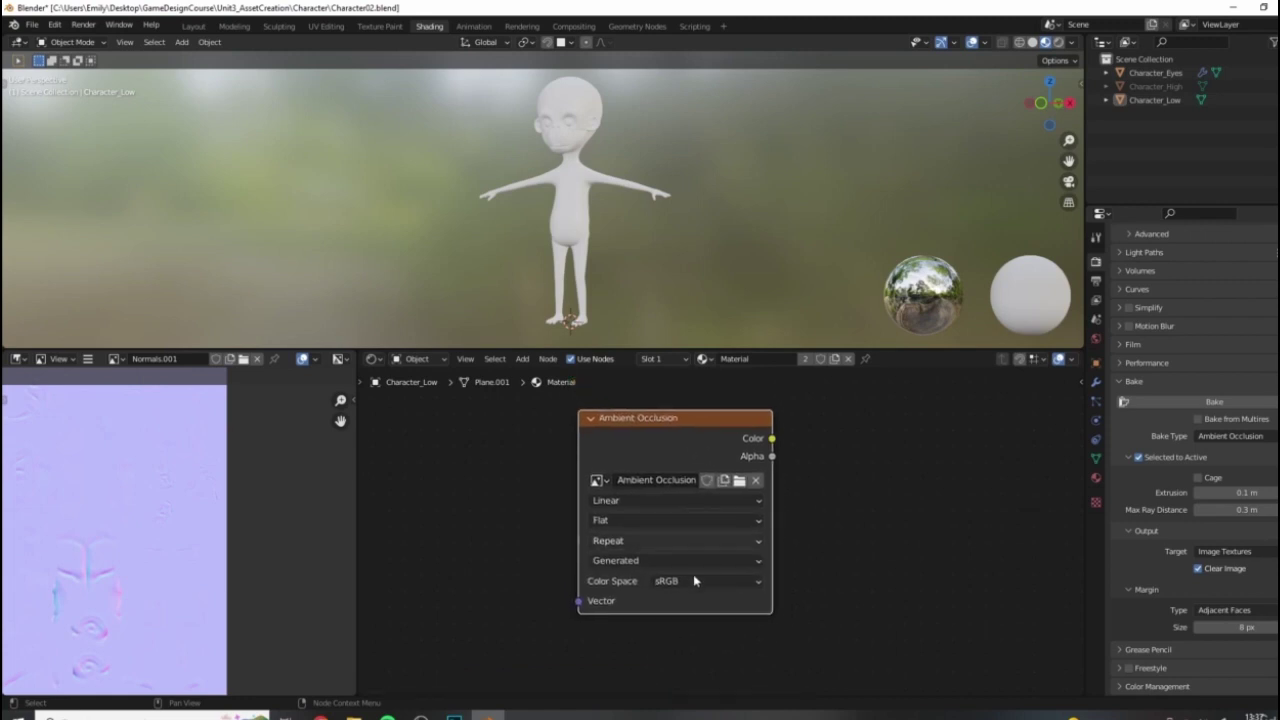
middle_drag(869, 554, 807, 575)
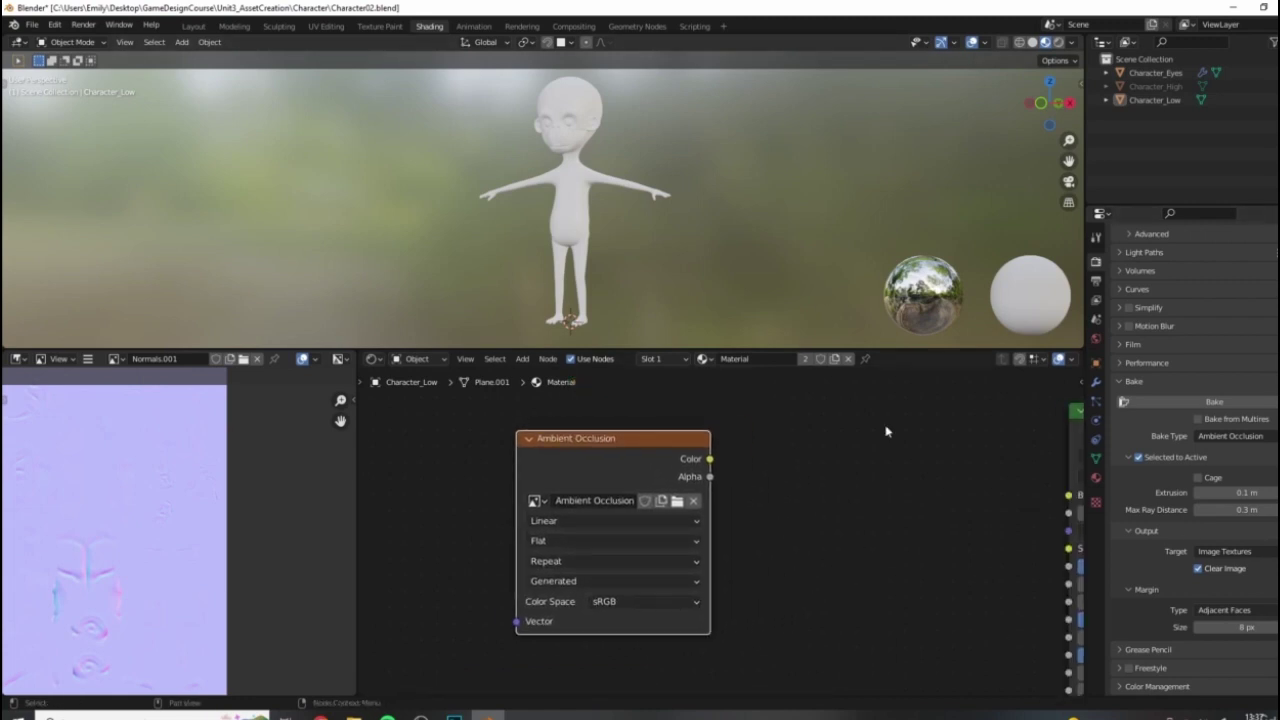
Display the Ambient Occlusion image in the image editor and fit the whole image in view
click(115, 359)
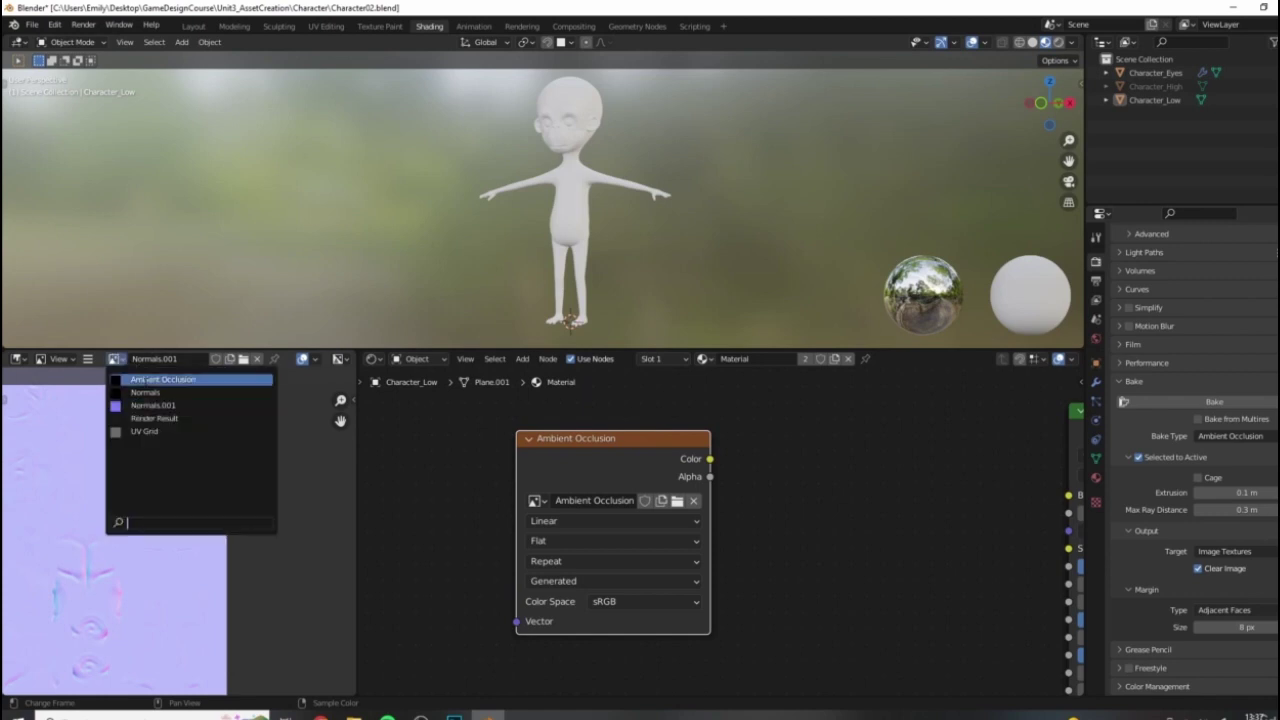
click(147, 381)
scroll(158, 543, down, 3)
middle_drag(151, 540, 236, 562)
Unhide Character_High, select it with Character_Low as the active object, and bake the ambient occlusion
click(1160, 86)
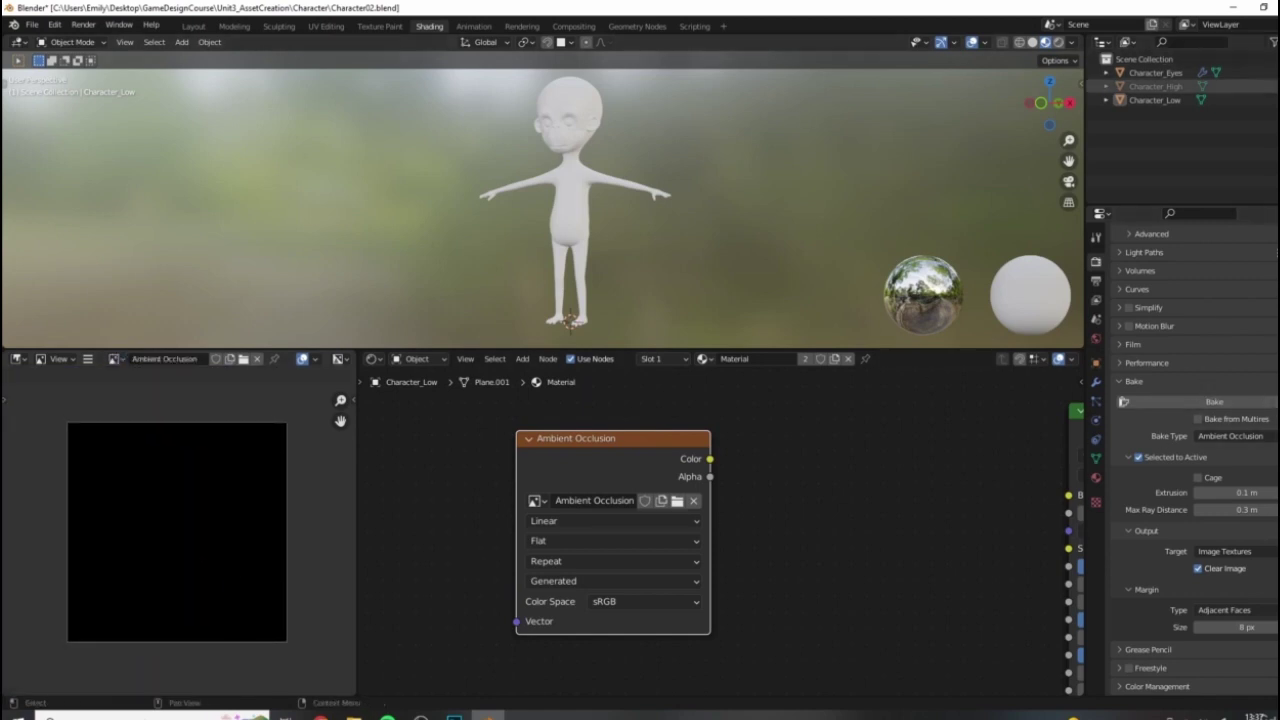
shift+middle_drag(657, 108, 805, 134)
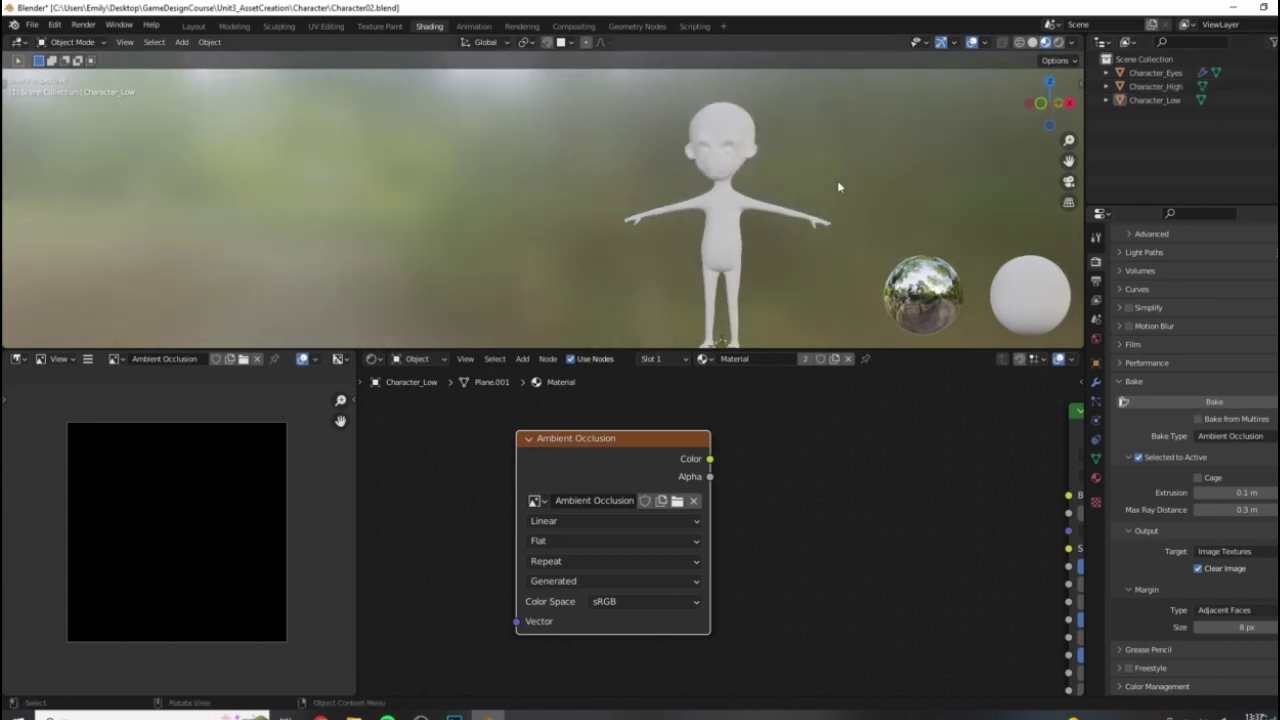
shift+middle_drag(837, 186, 801, 167)
click(1158, 86)
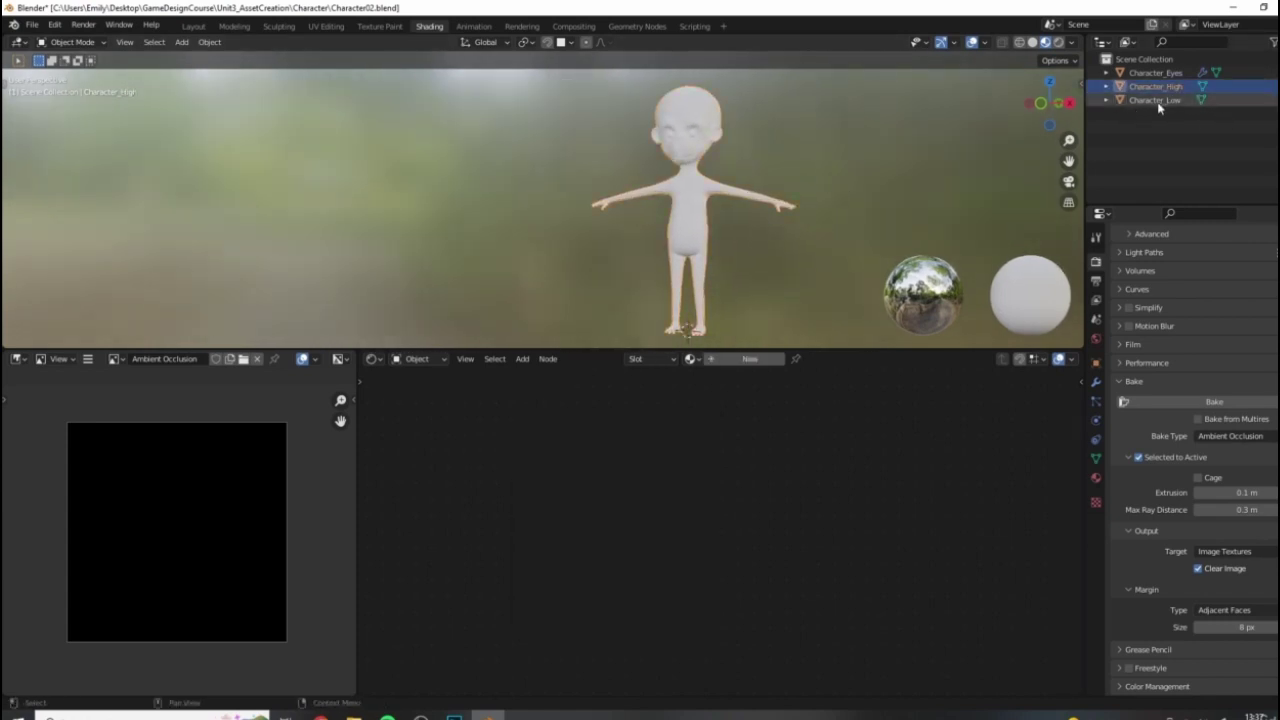
ctrl+click(1156, 101)
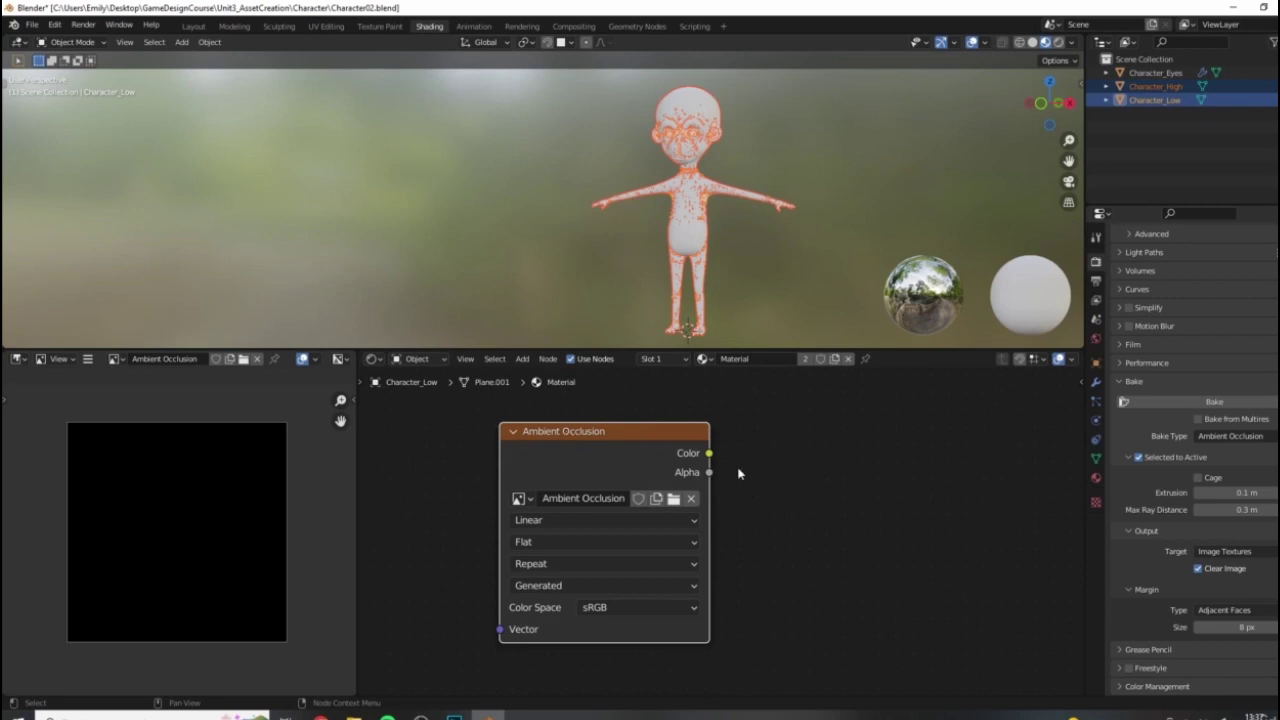
middle_drag(815, 507, 832, 502)
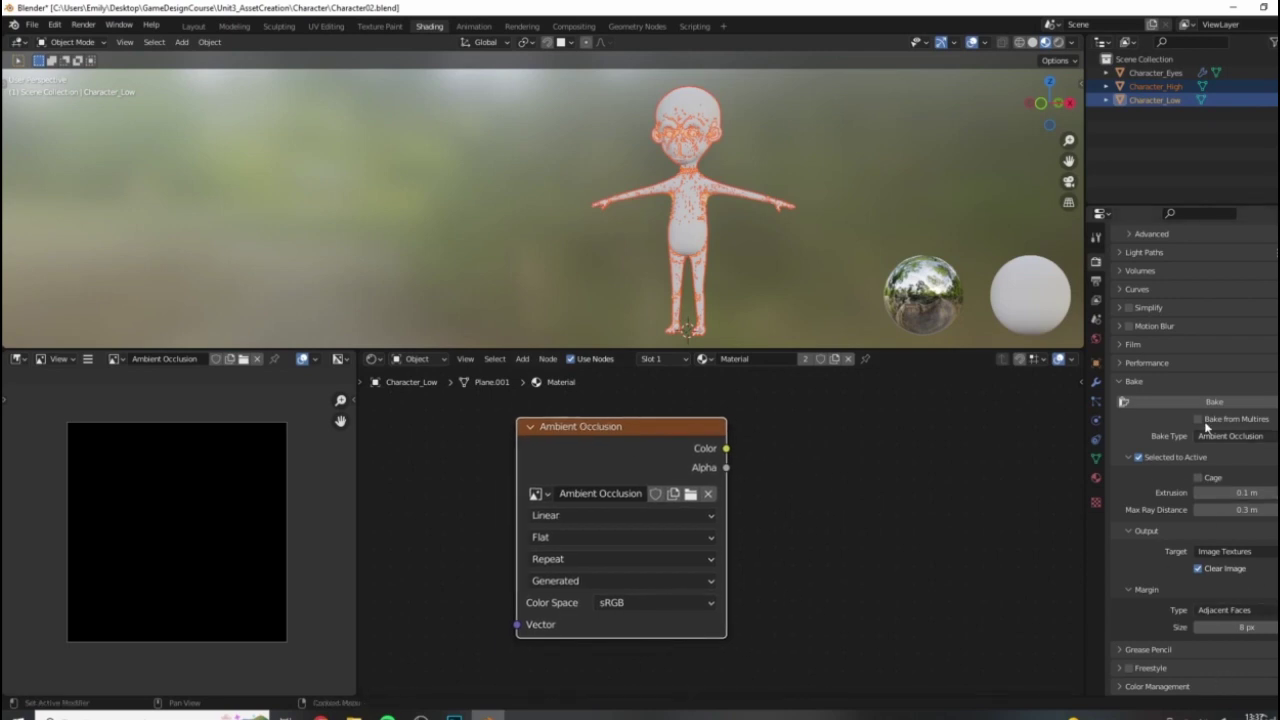
click(1163, 405)
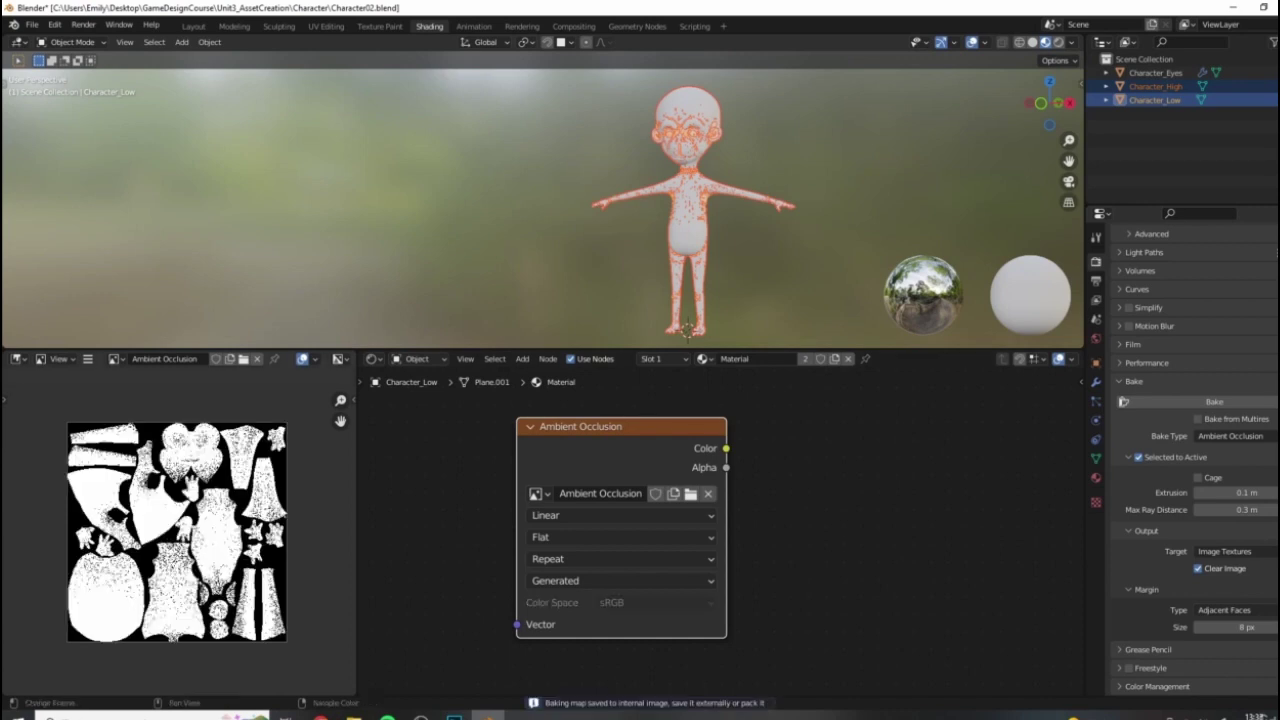
Examine the baked ambient occlusion map up close, checking the hand, face and body islands for noise
scroll(157, 537, up, 5)
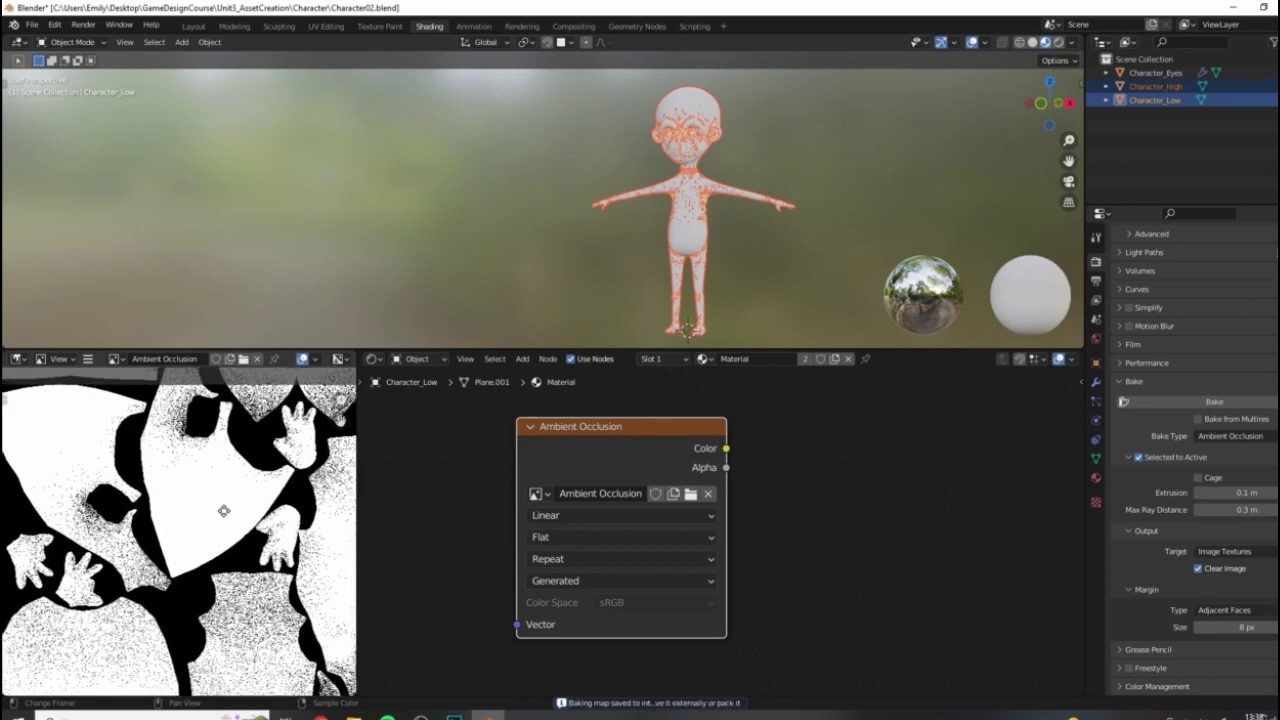
scroll(224, 511, down, 4)
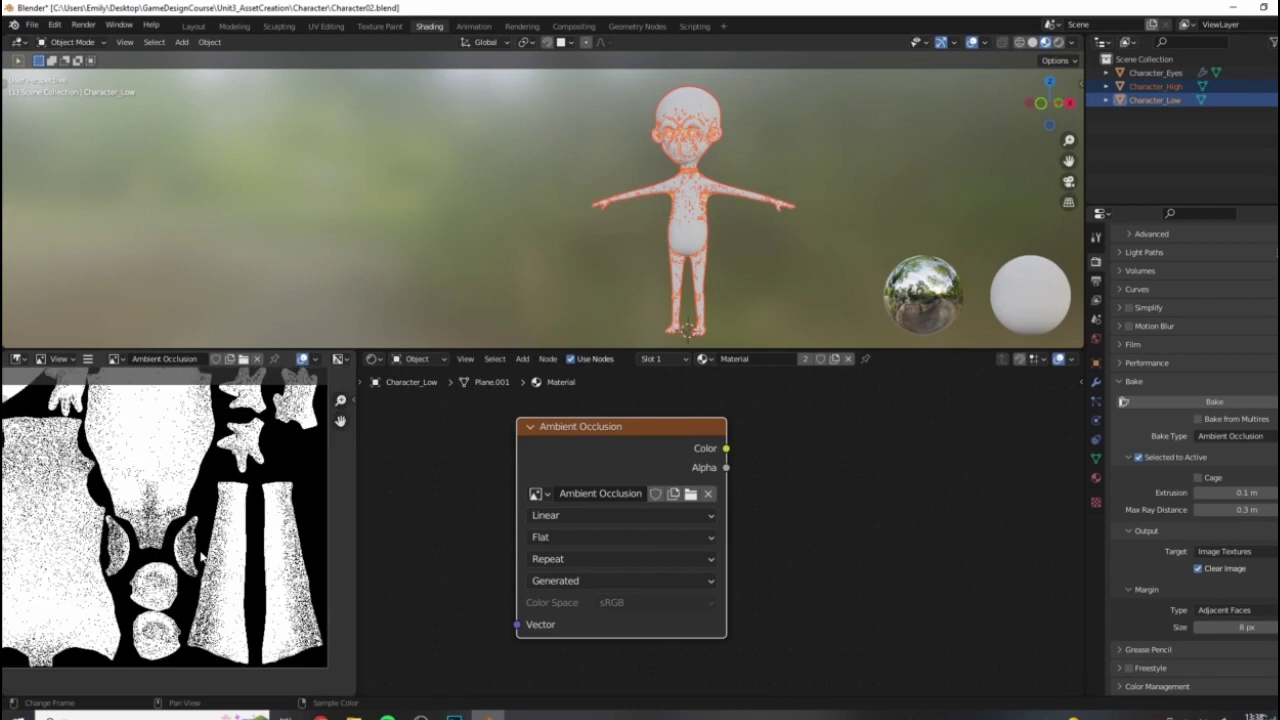
scroll(201, 552, up, 5)
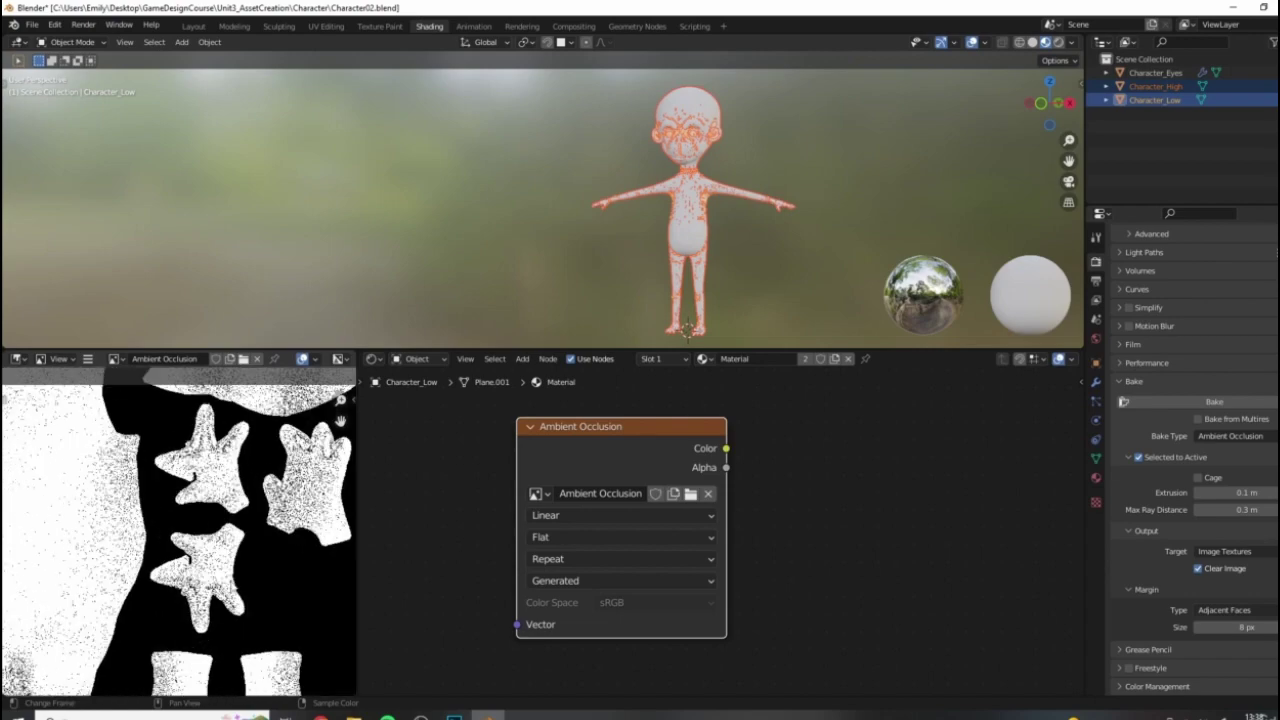
scroll(180, 530, up, 3)
scroll(210, 605, down, 5)
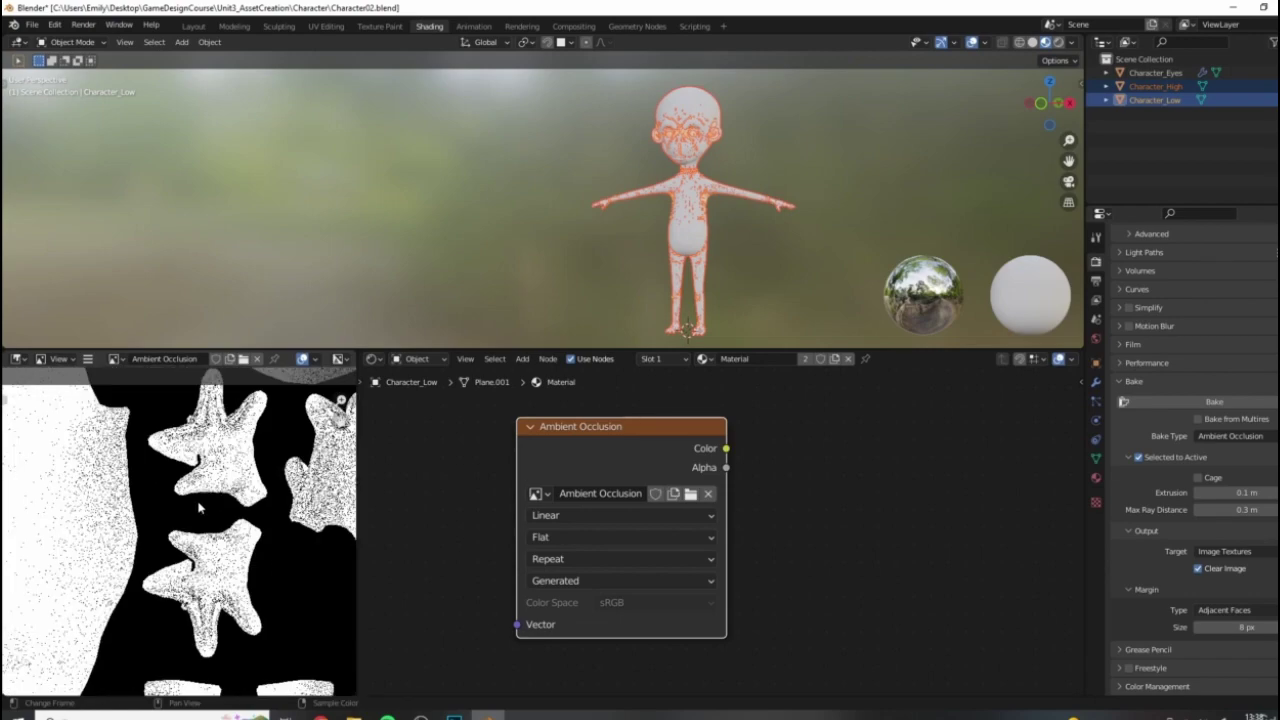
scroll(210, 605, up, 6)
scroll(240, 400, up, 3)
middle_drag(240, 400, 184, 535)
scroll(184, 535, up, 4)
middle_drag(160, 392, 166, 494)
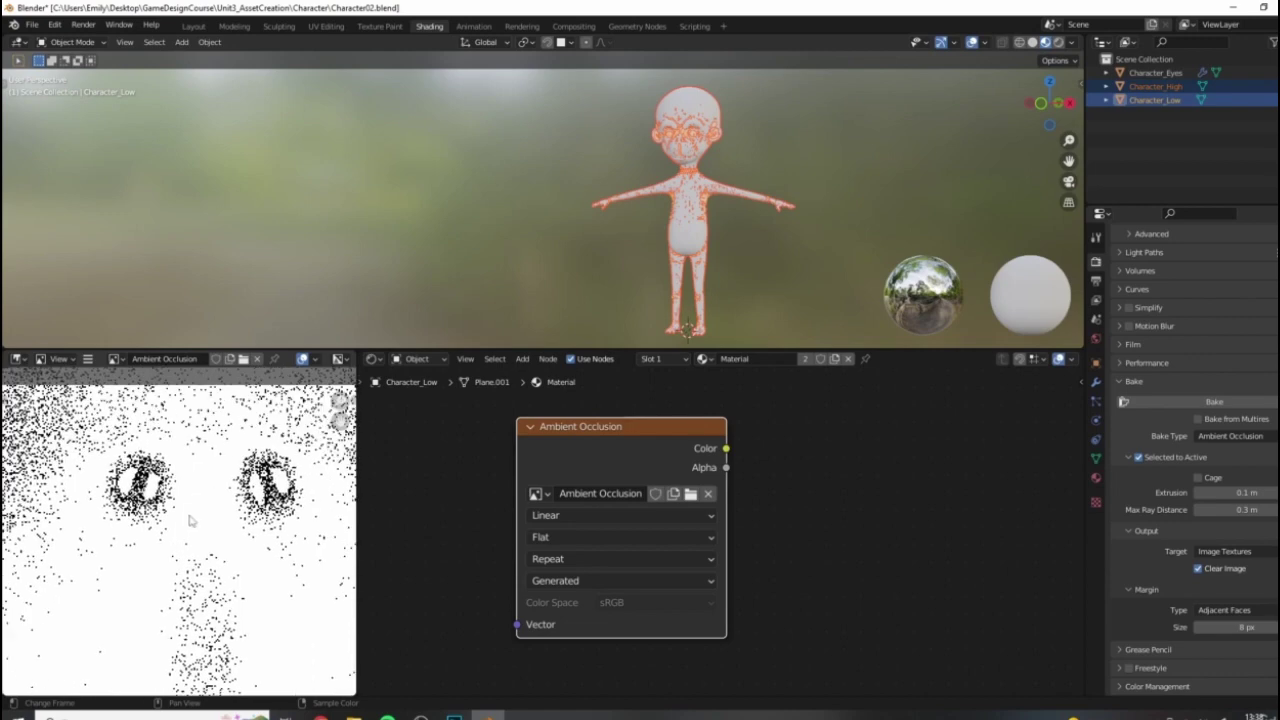
scroll(180, 530, down, 5)
scroll(298, 528, up, 5)
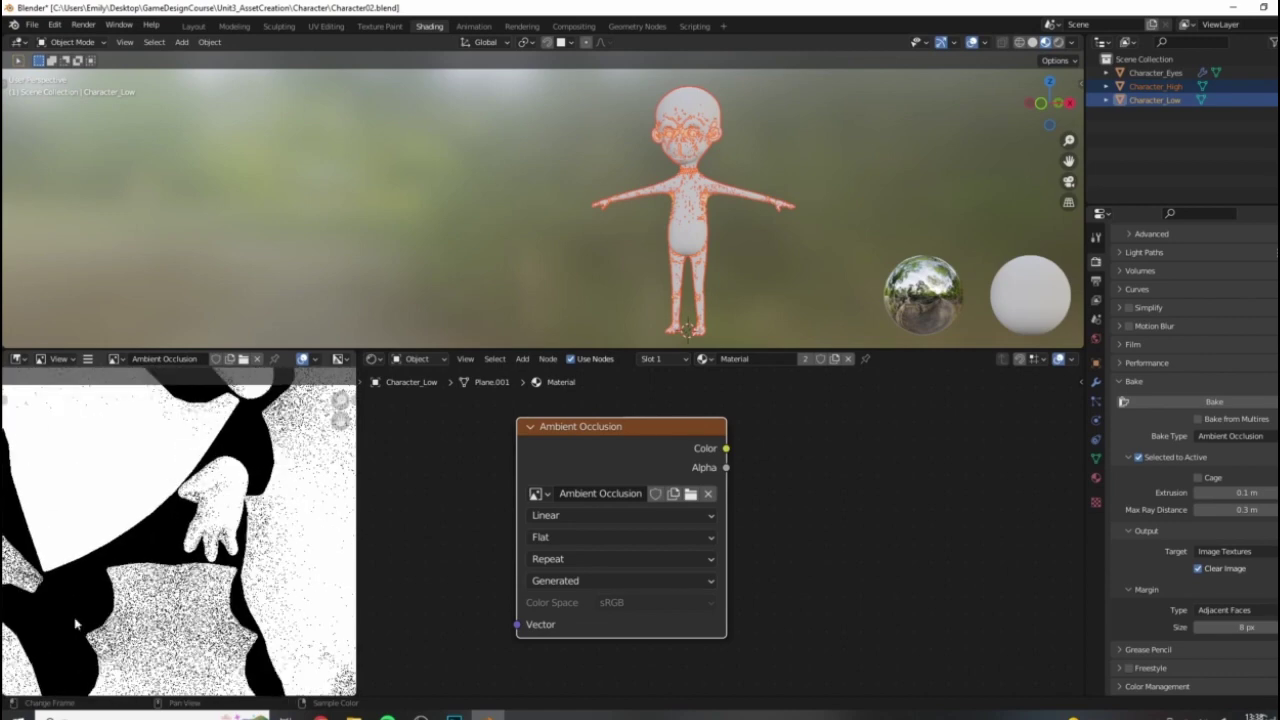
scroll(200, 530, down, 5)
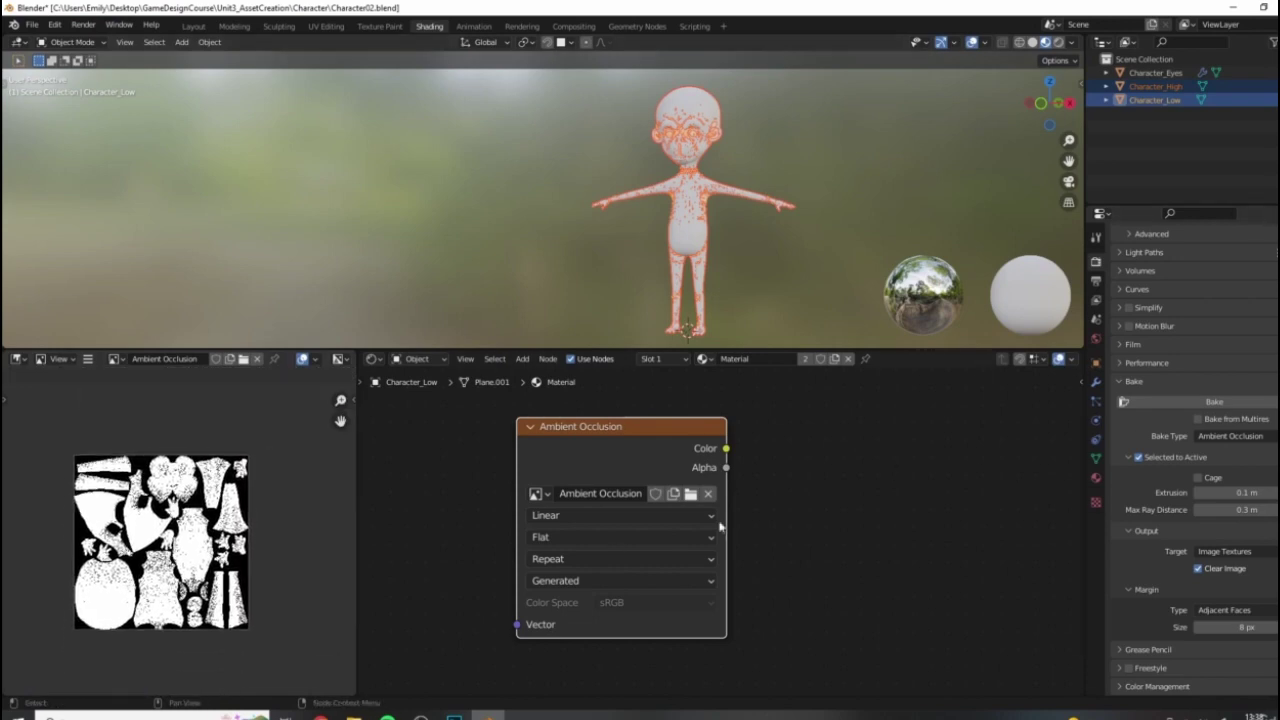
Set the render Max Samples to 4096 and bake the ambient occlusion again
scroll(1218, 407, up, 6)
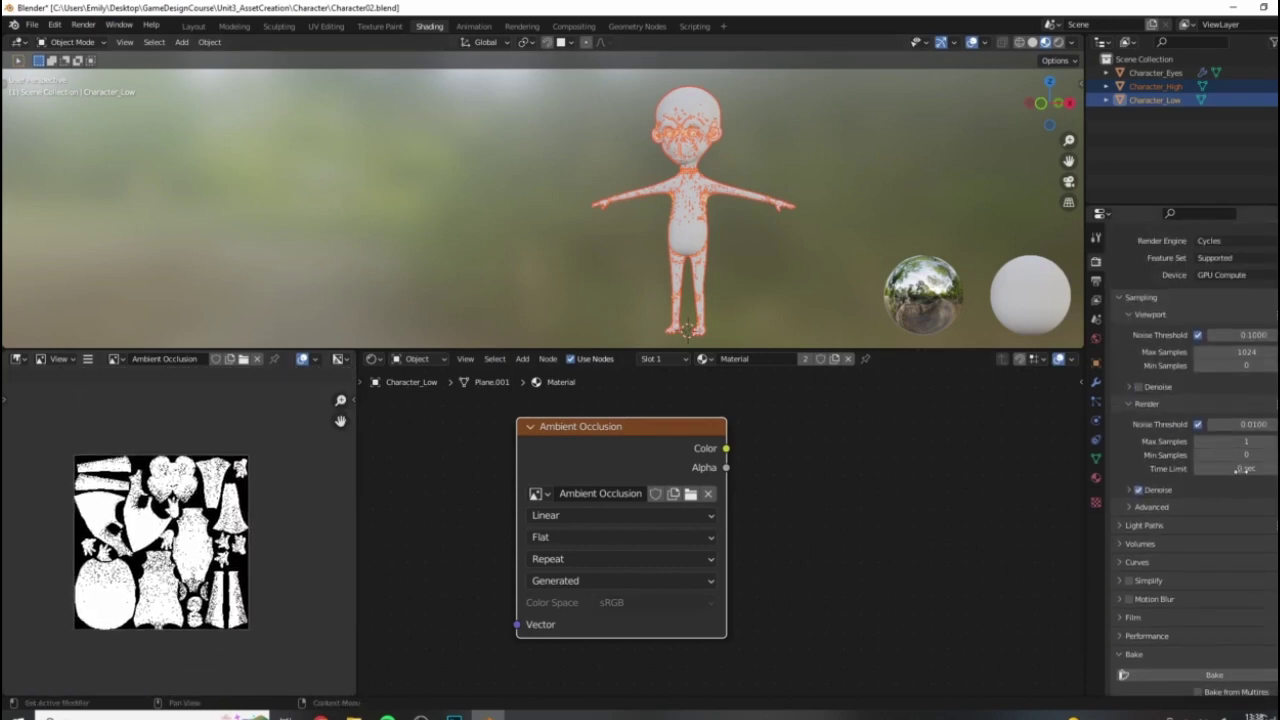
click(1240, 441)
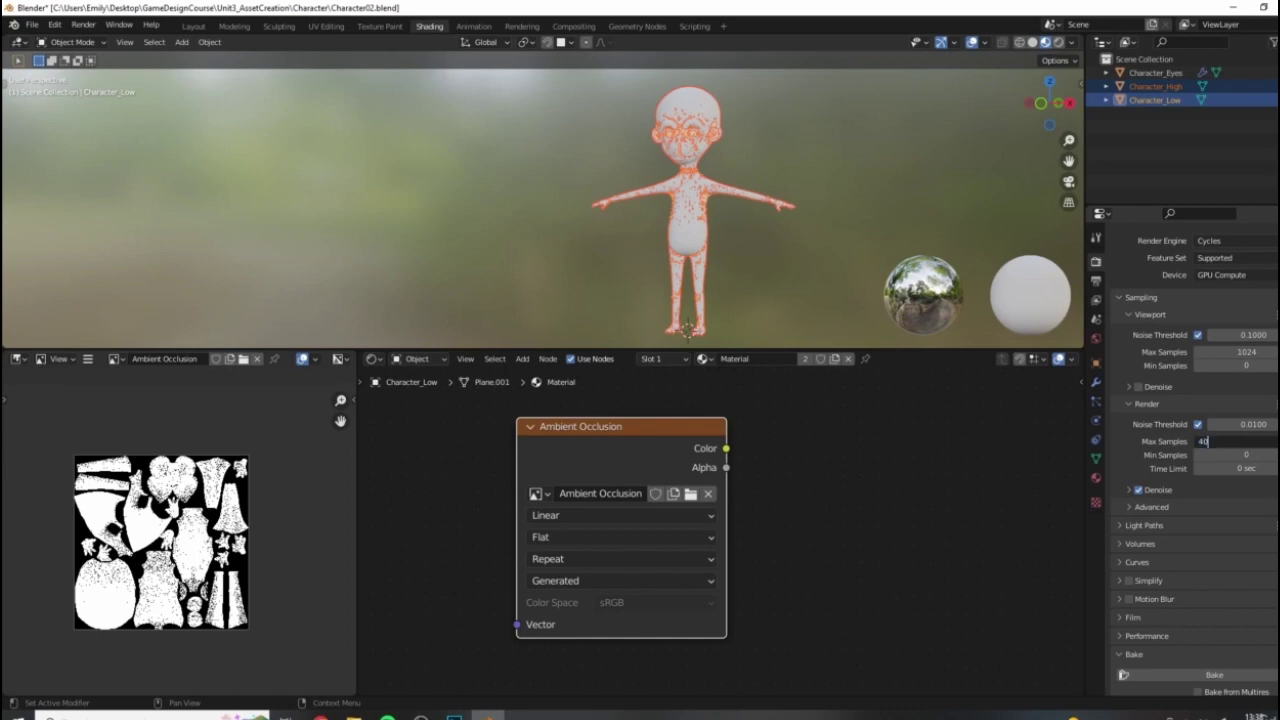
text(4096)
key(Return)
scroll(1195, 450, down, 5)
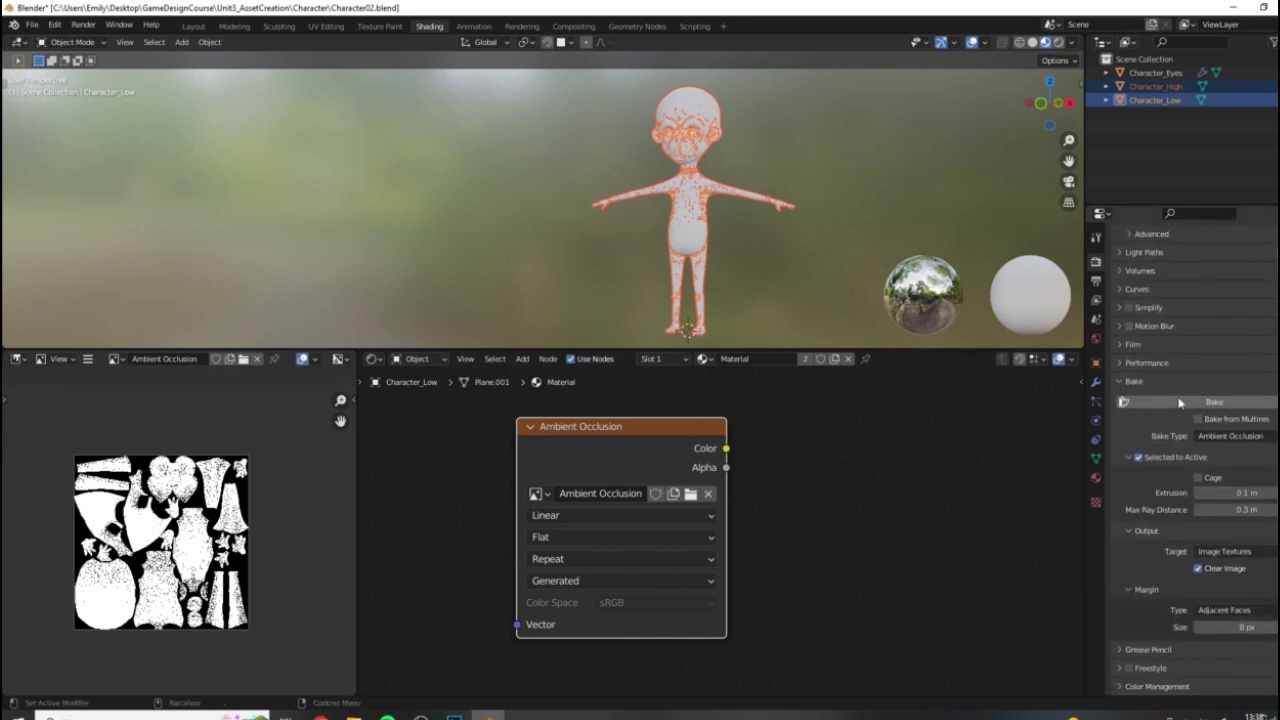
click(1214, 401)
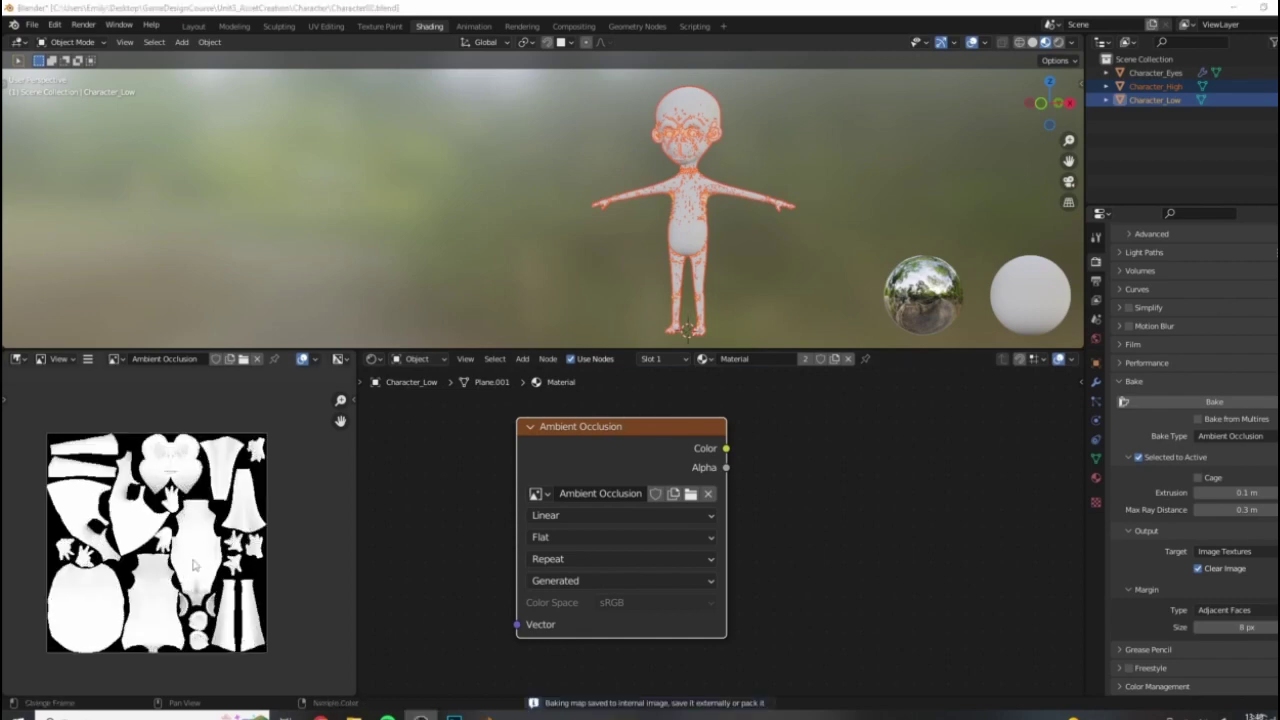
Inspect the rebaked ambient occlusion map around the nostrils, hands and body islands, including the full layout
scroll(195, 560, up, 5)
scroll(188, 553, up, 6)
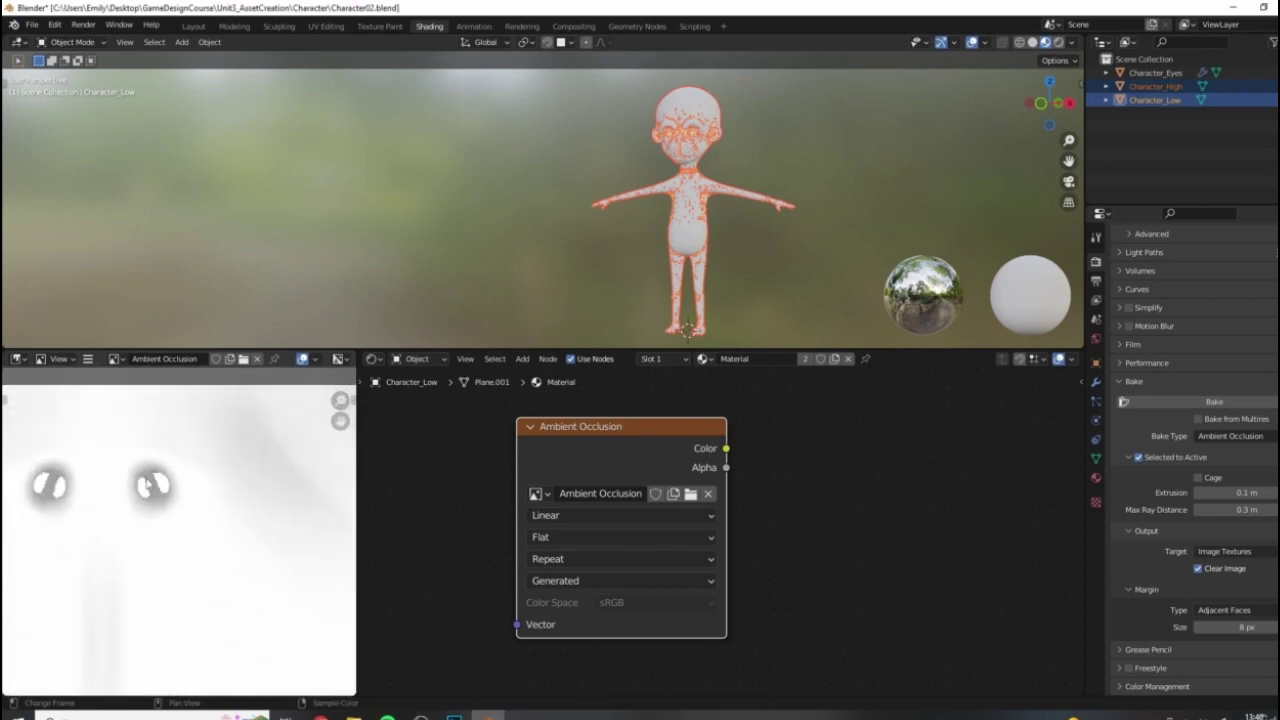
scroll(148, 484, down, 7)
scroll(225, 567, up, 4)
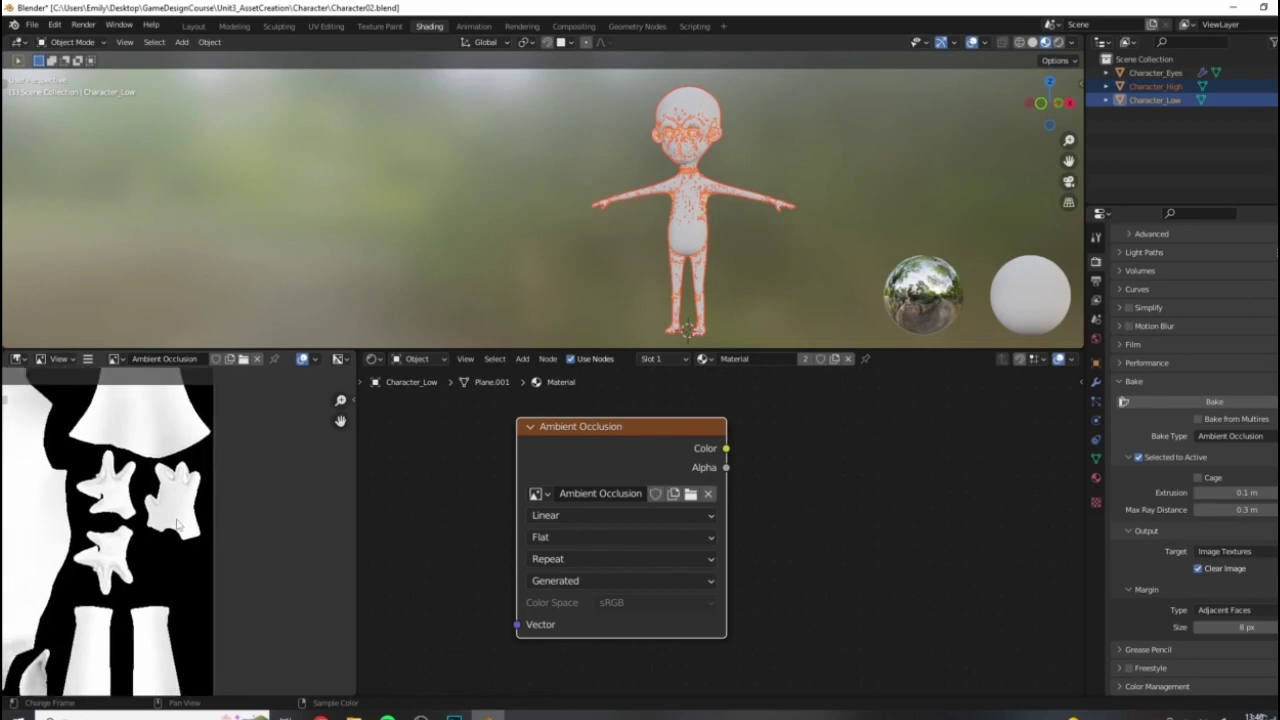
scroll(176, 524, up, 4)
middle_drag(163, 544, 261, 520)
scroll(73, 539, down, 3)
middle_drag(110, 550, 193, 616)
scroll(170, 554, up, 1)
middle_drag(216, 376, 220, 487)
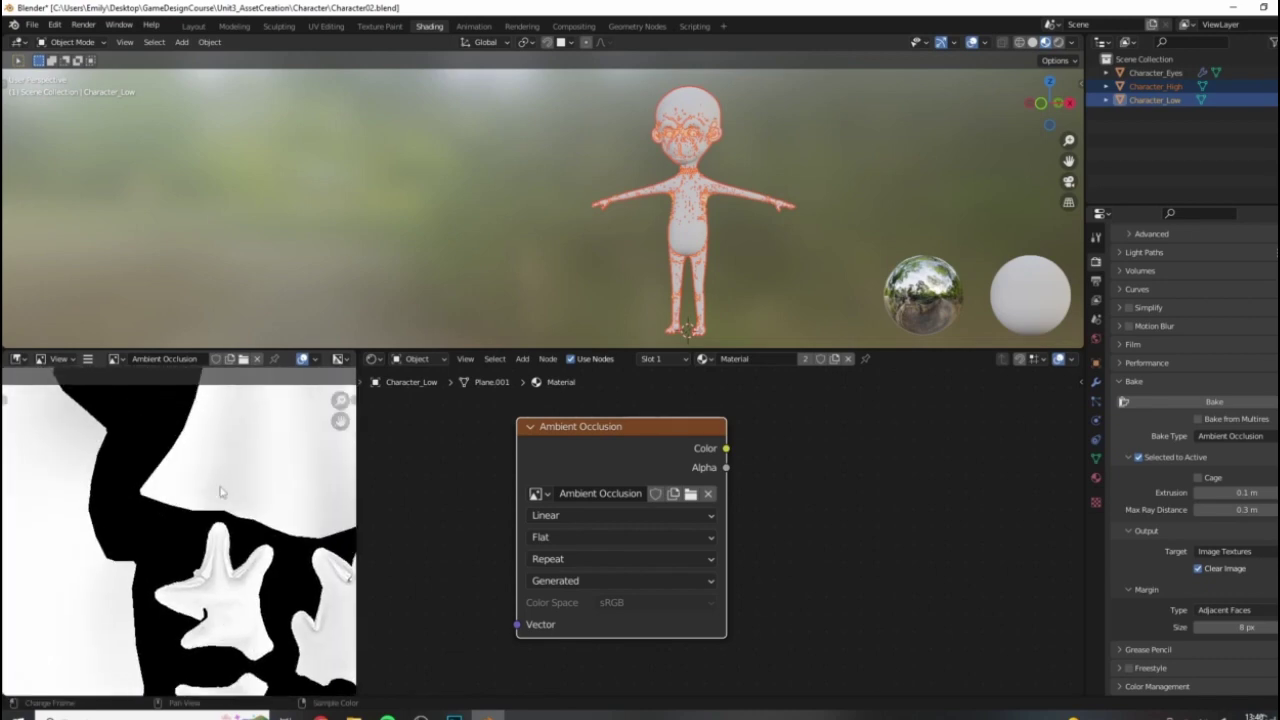
scroll(221, 491, down, 3)
scroll(200, 495, up, 1)
scroll(182, 500, down, 2)
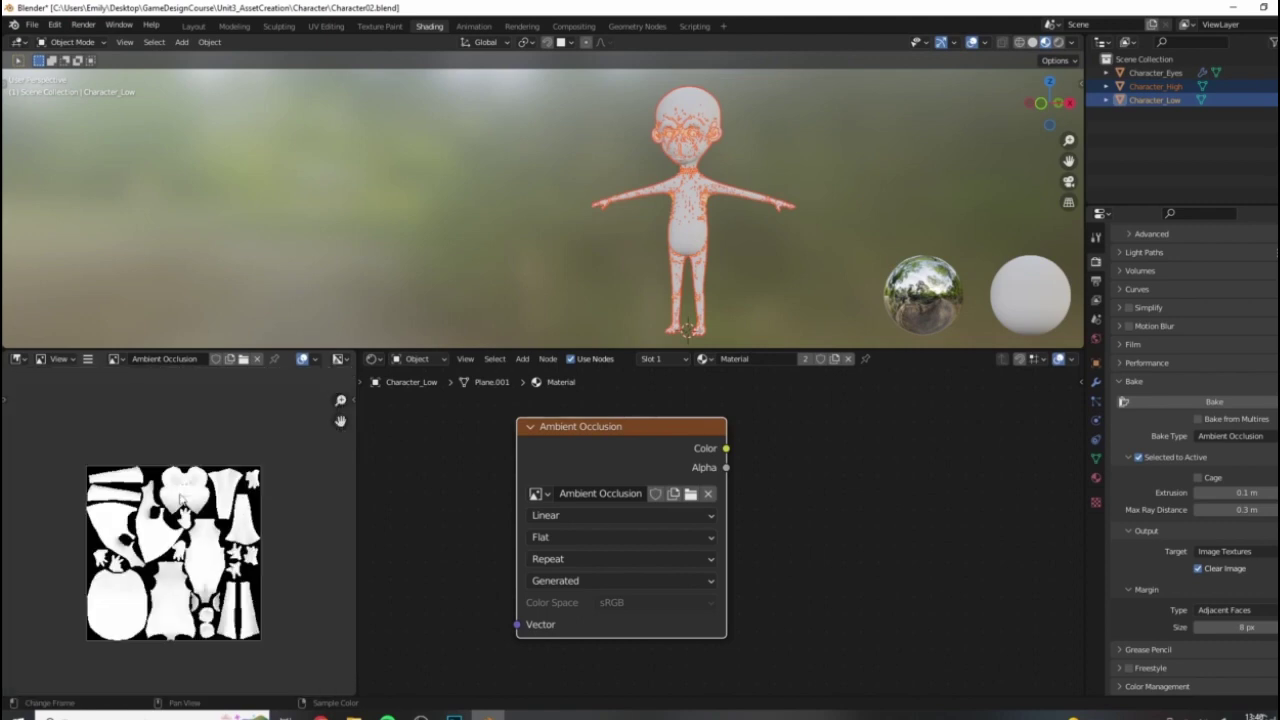
scroll(182, 498, down, 2)
scroll(188, 498, up, 4)
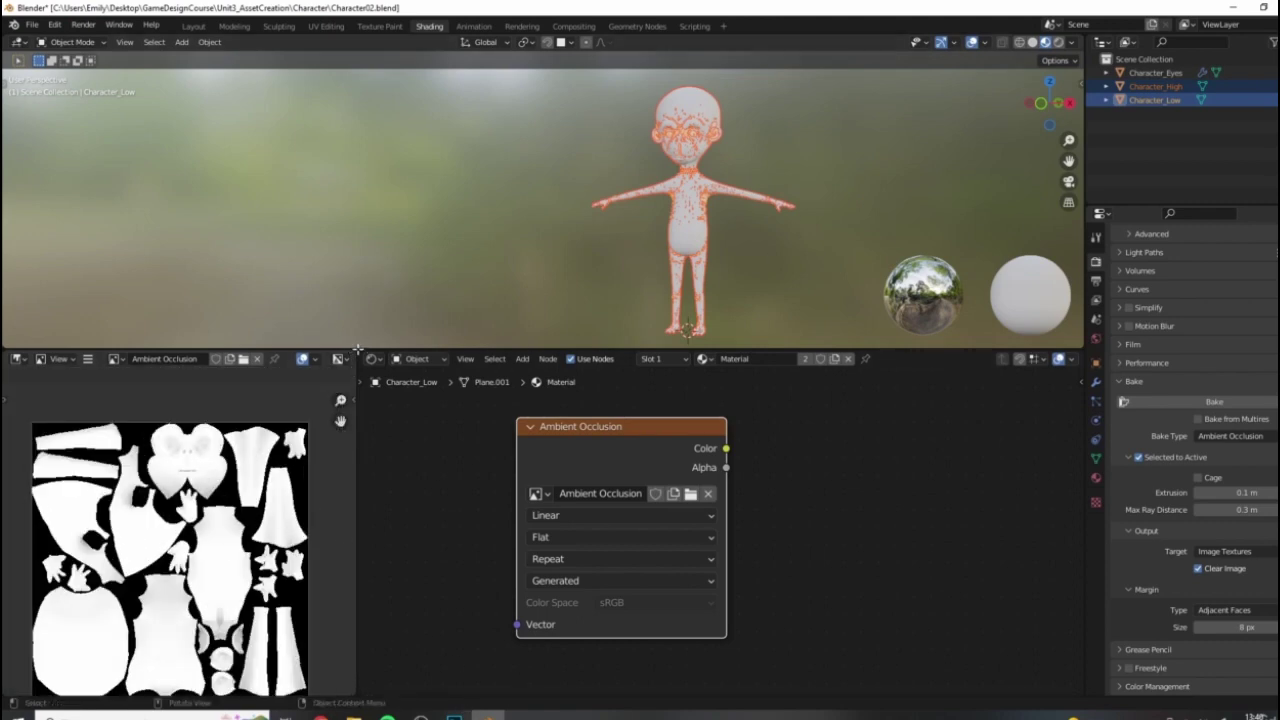
Enlarge the 3D viewport and hide Character_High so that only the low-poly body and eyes are shown
drag(357, 348, 357, 444)
scroll(638, 254, up, 5)
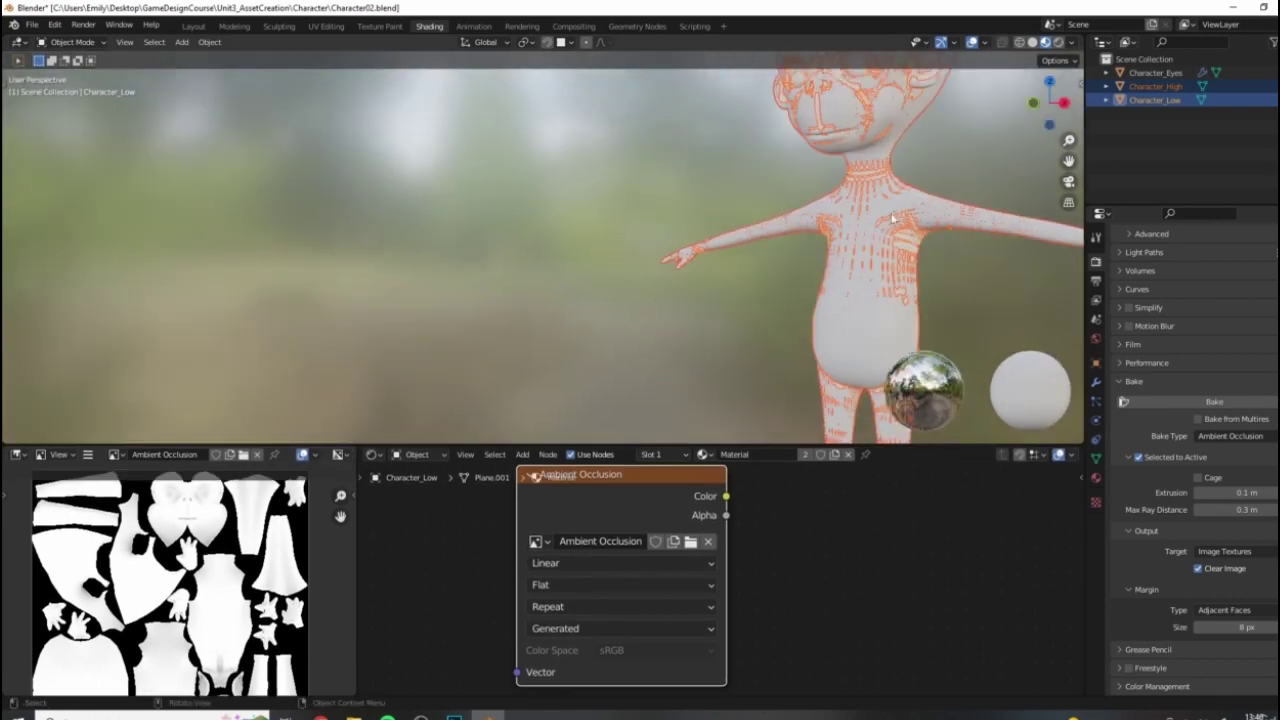
shift+middle_drag(893, 218, 763, 229)
click(1277, 86)
scroll(607, 266, down, 4)
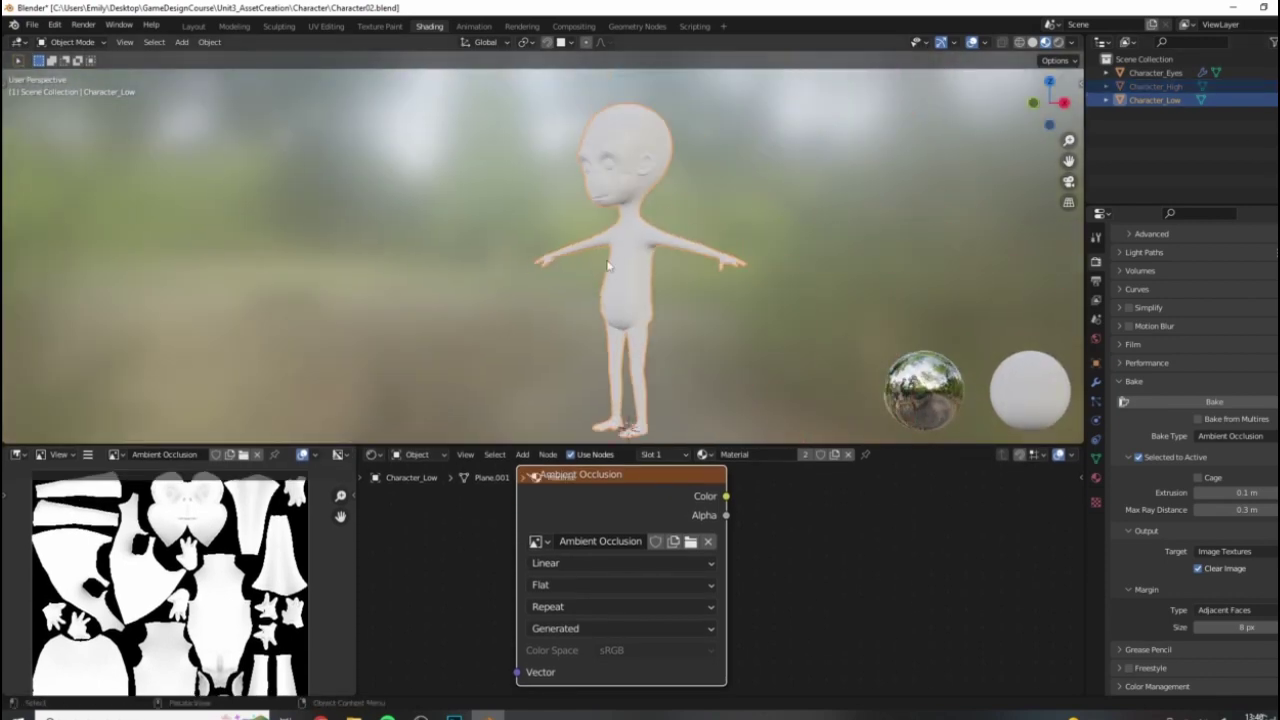
scroll(440, 525, down, 1)
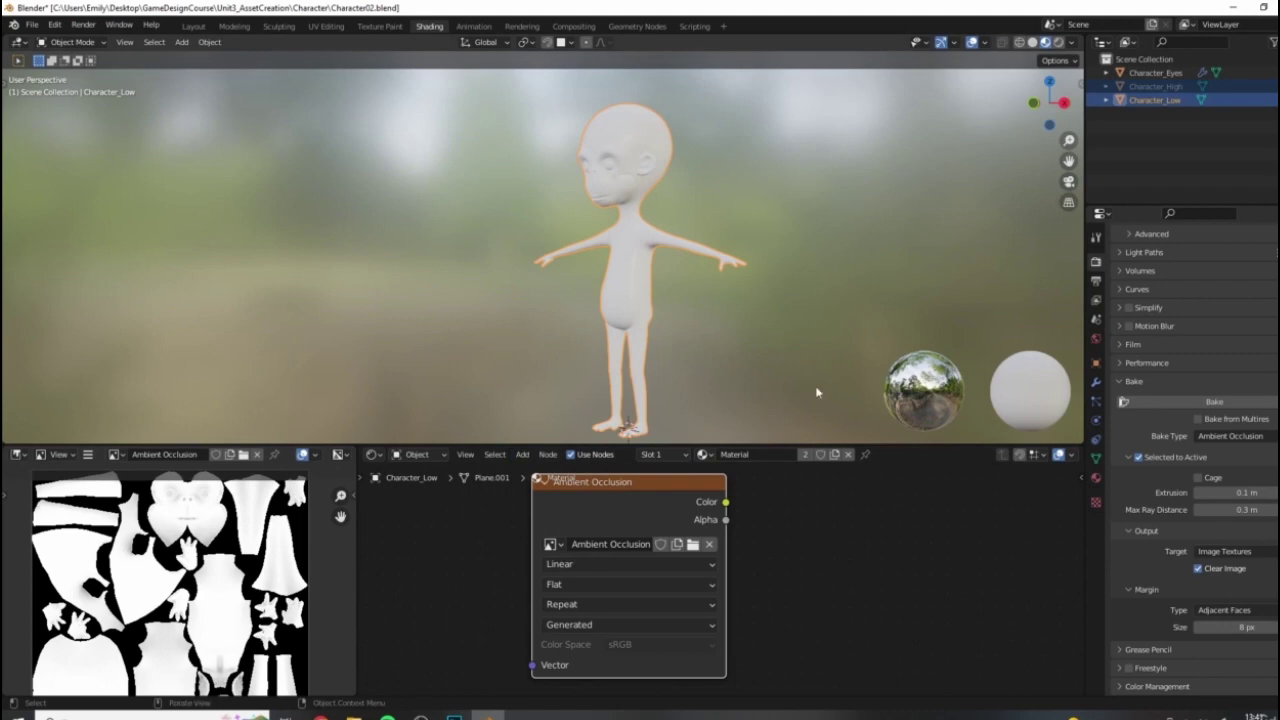
middle_drag(709, 298, 775, 301)
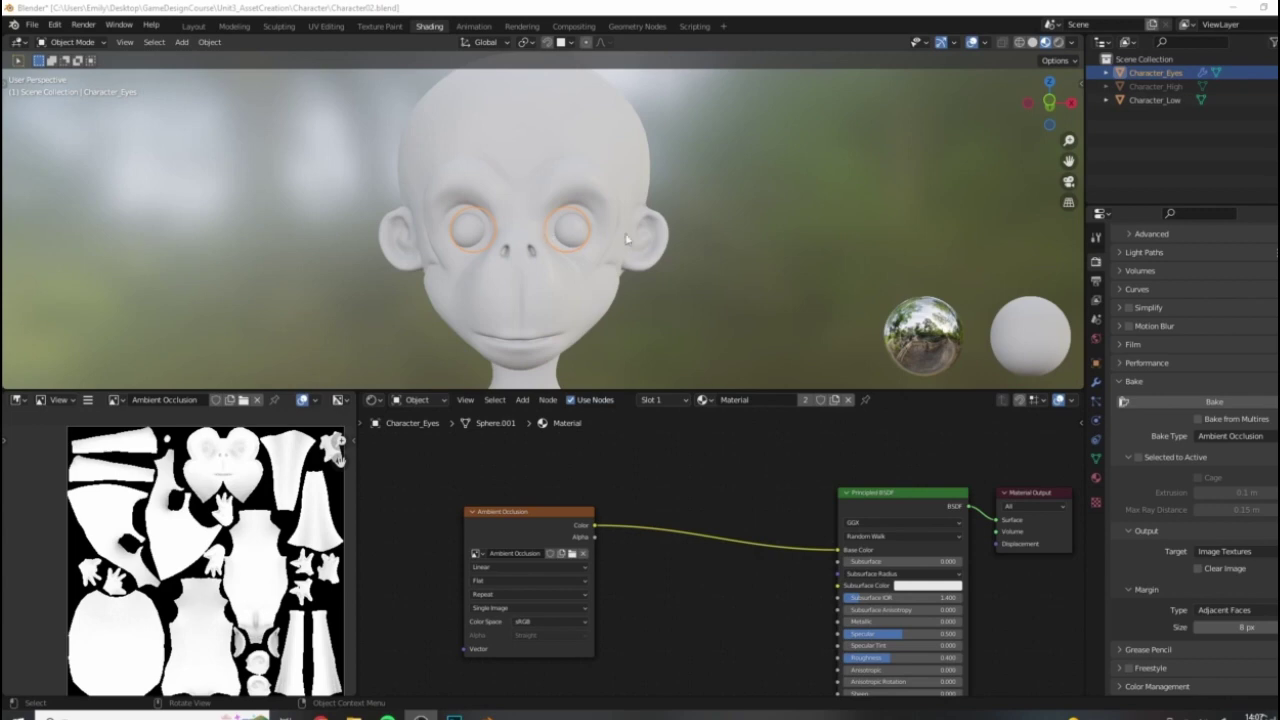
middle_drag(626, 466, 680, 470)
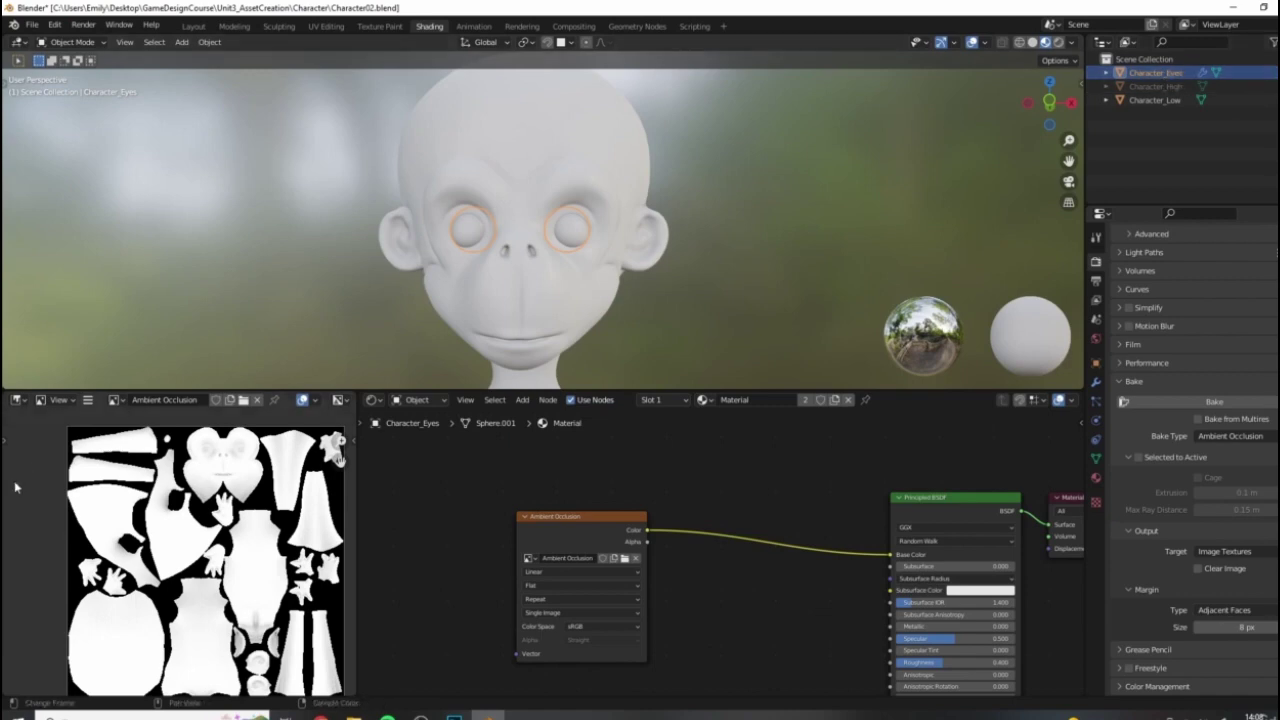
Check the rebaked ambient occlusion map once more and save the image to its existing file
scroll(194, 486, up, 5)
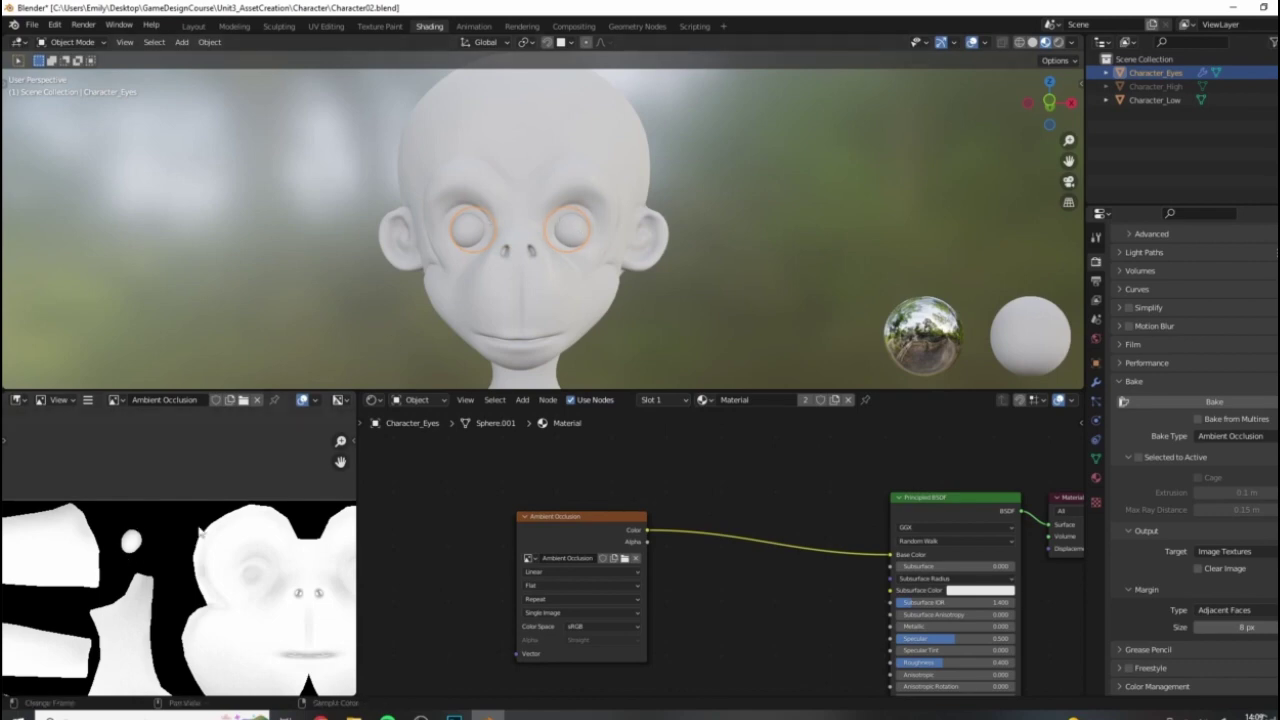
scroll(639, 189, down, 4)
scroll(218, 548, down, 5)
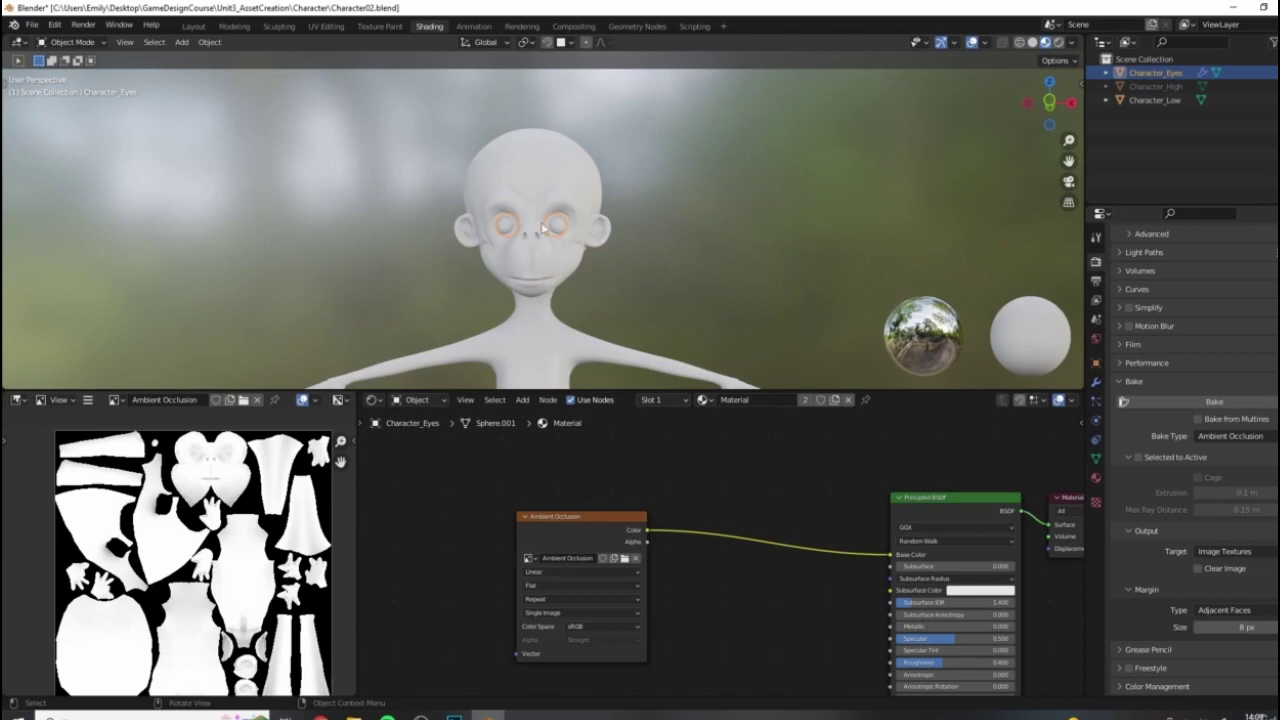
click(88, 401)
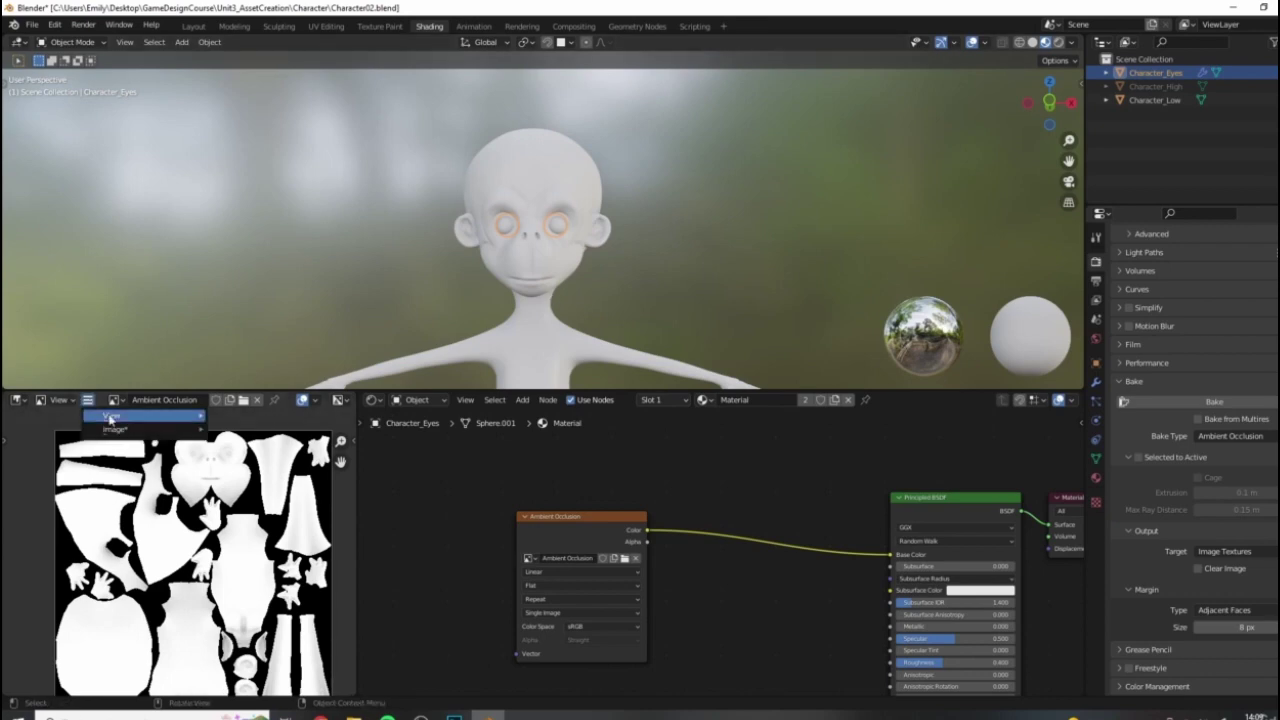
mouse_move(115, 429)
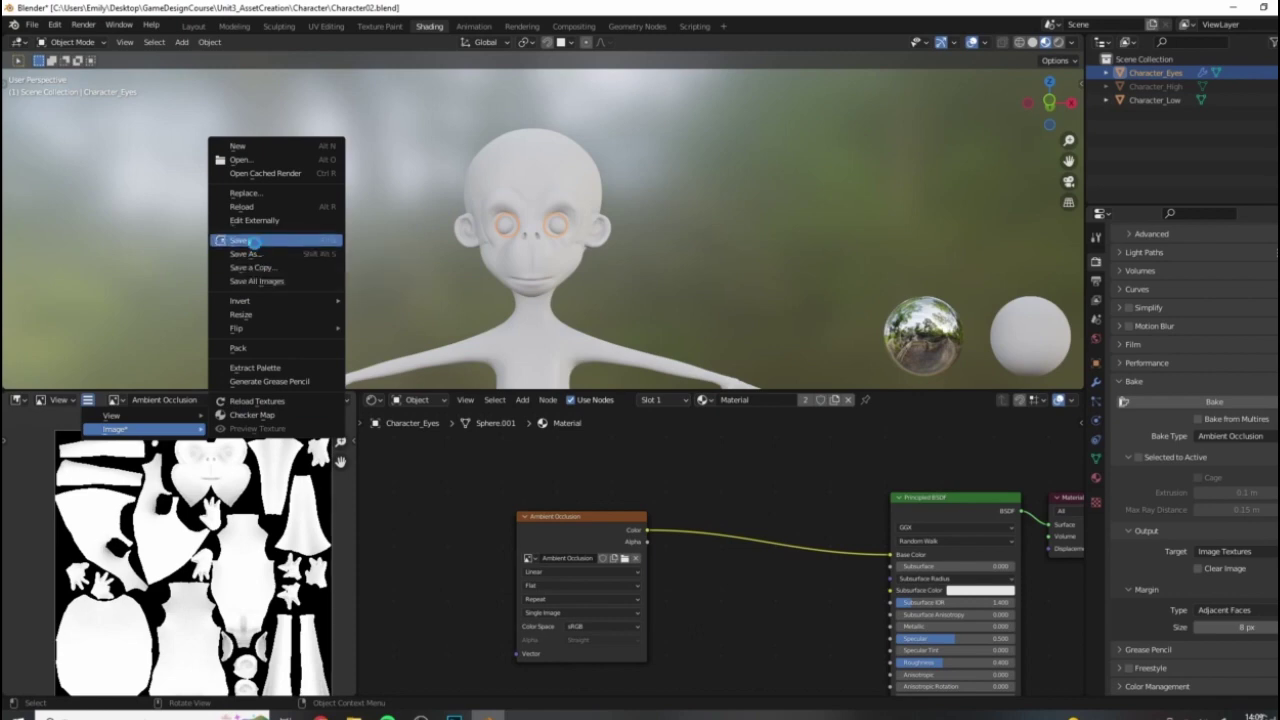
click(255, 241)
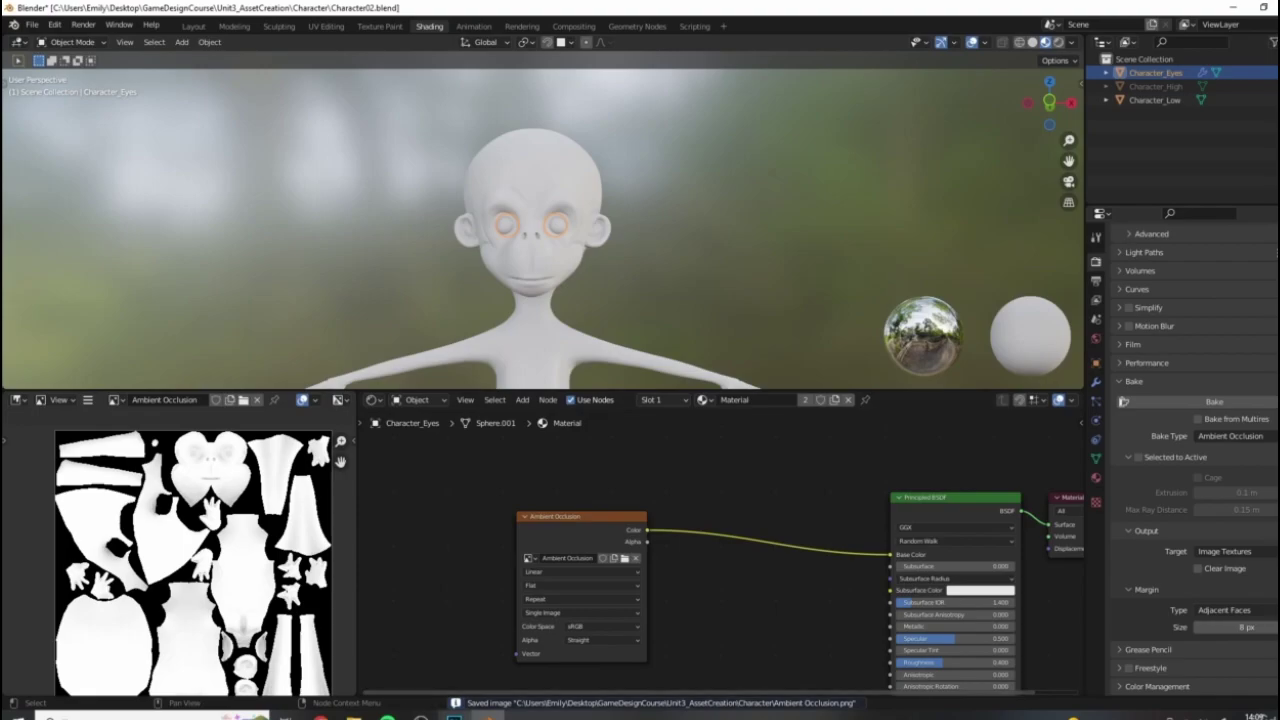
Switch to Photoshop and select Layer 2, the white base layer of the Ambient Occlusion.png document
click(455, 716)
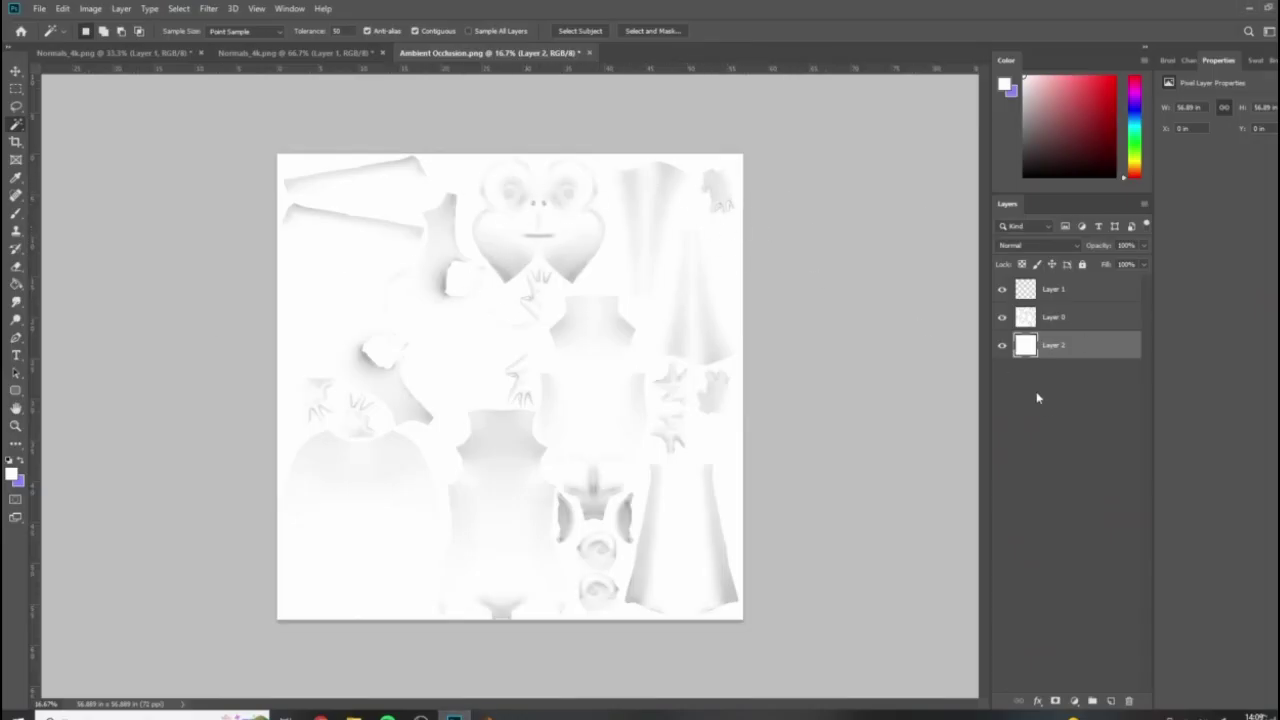
click(1065, 317)
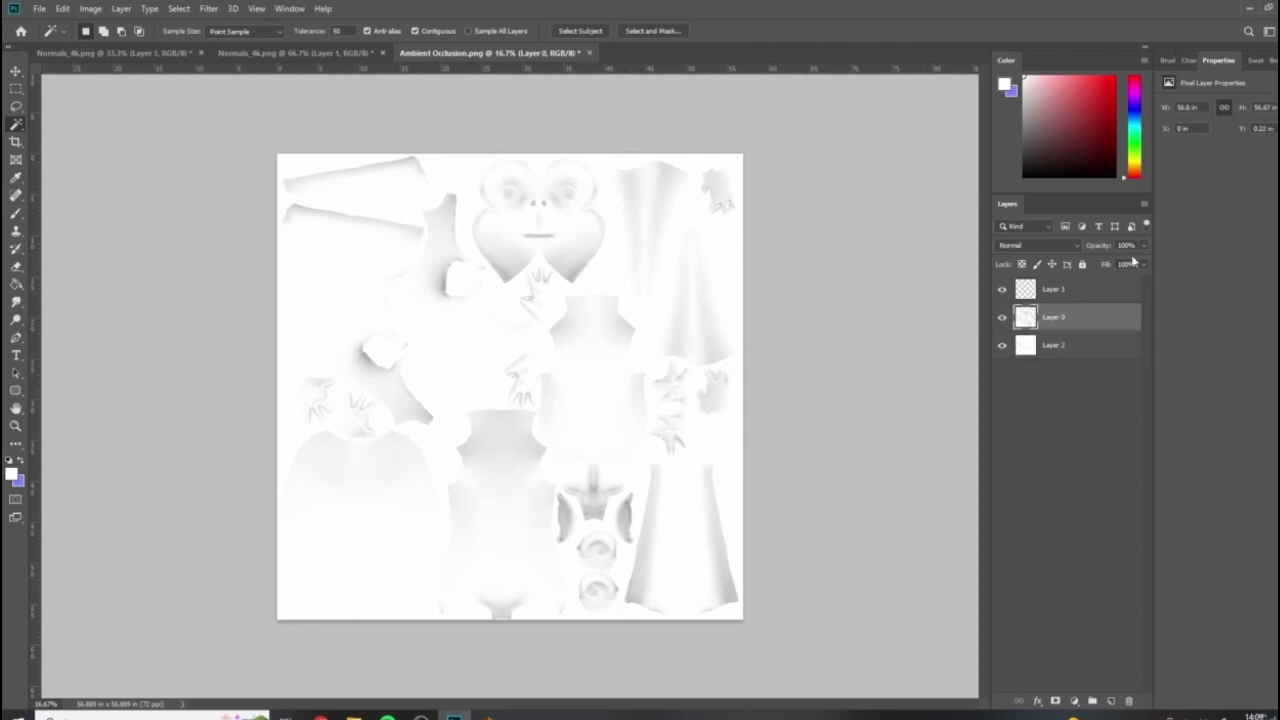
click(1078, 293)
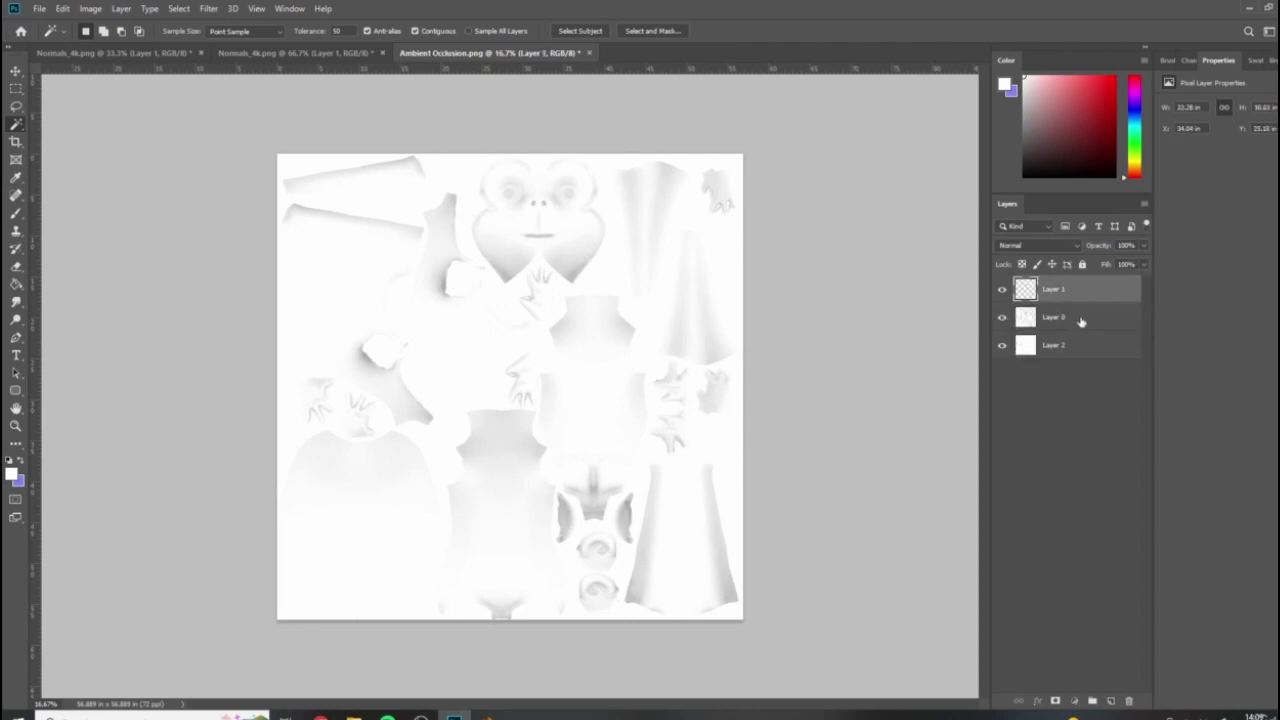
click(1079, 320)
click(1078, 349)
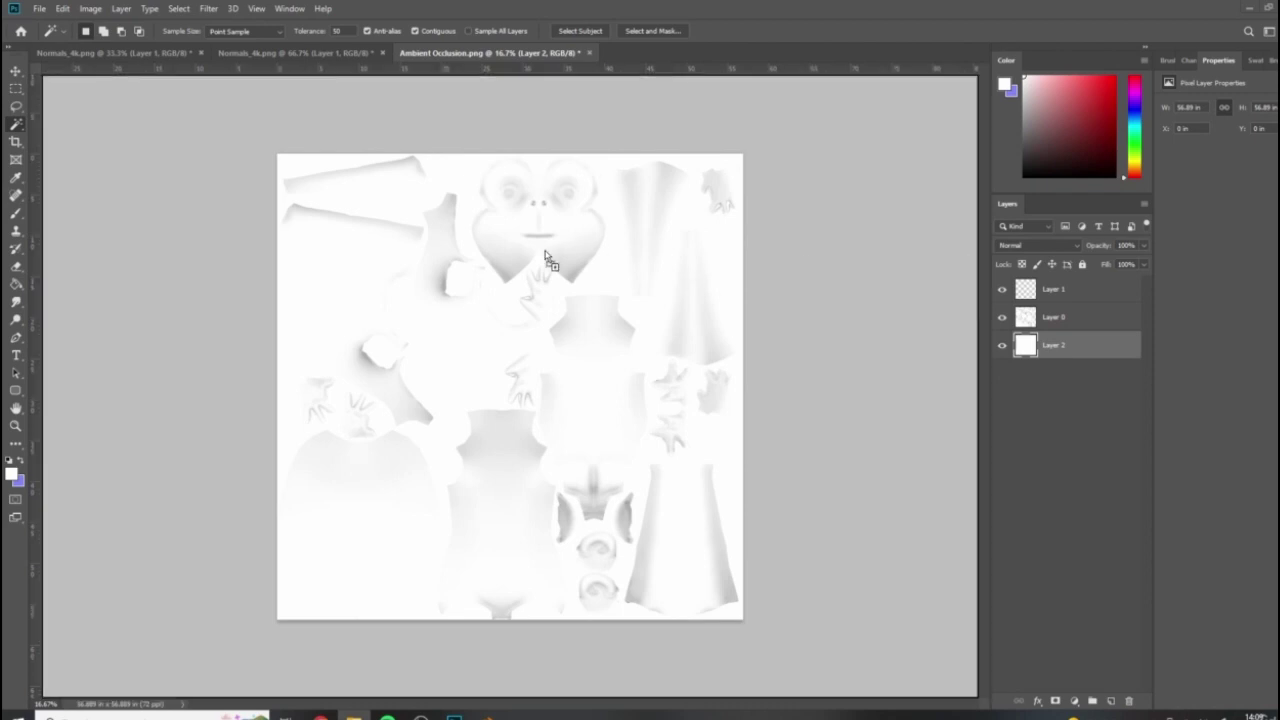
Place the newly baked Ambient Occlusion image at full canvas size directly above Layer 0 and hide Layer 0
drag(545, 251, 501, 274)
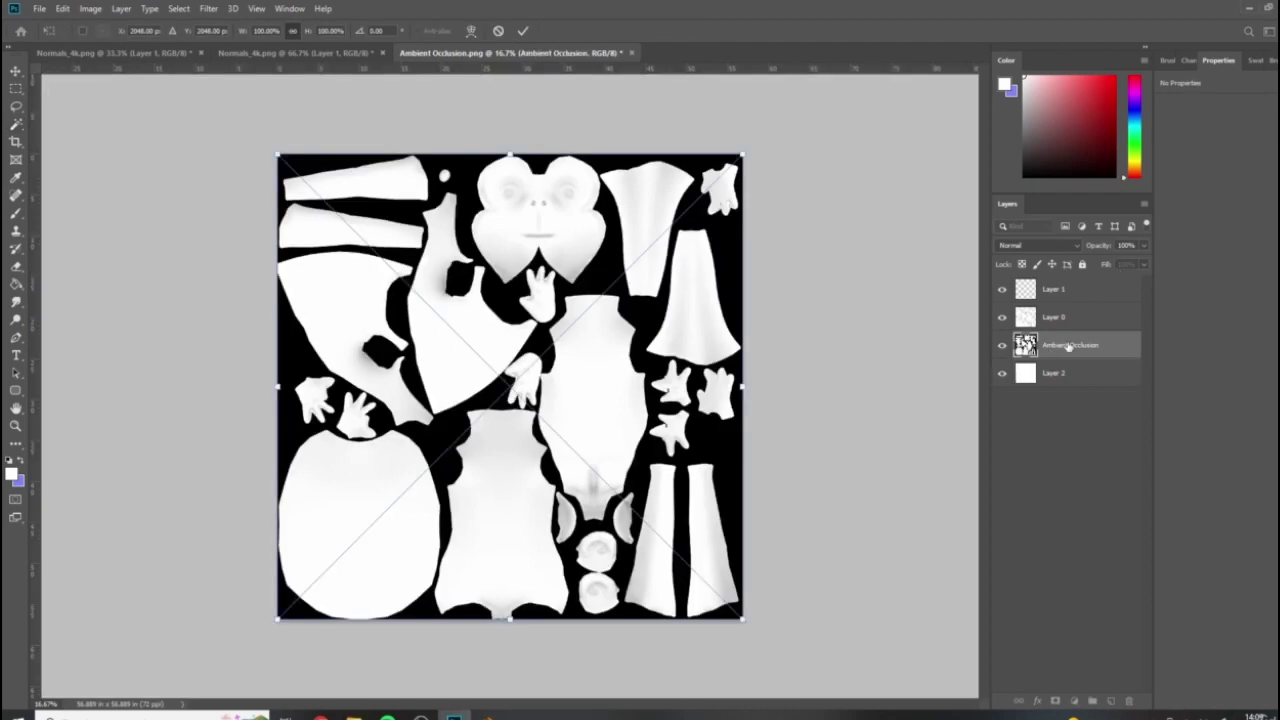
drag(1068, 346, 1062, 308)
click(1002, 345)
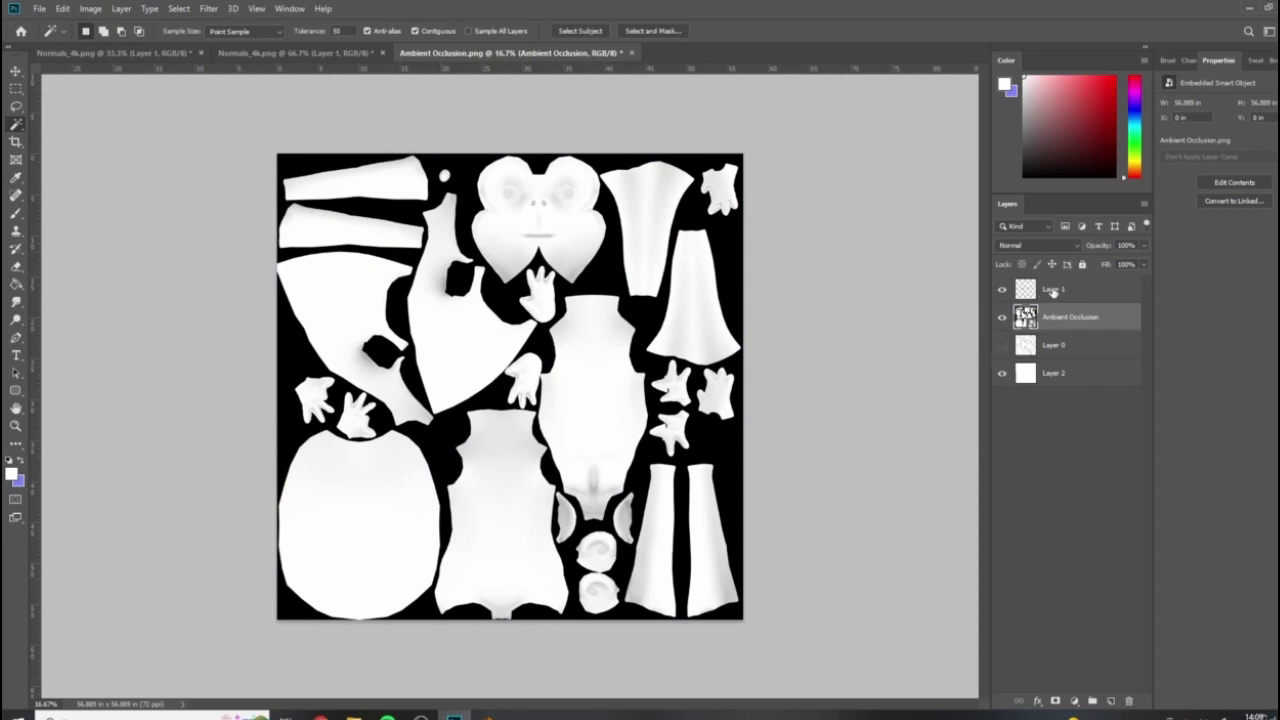
click(1045, 290)
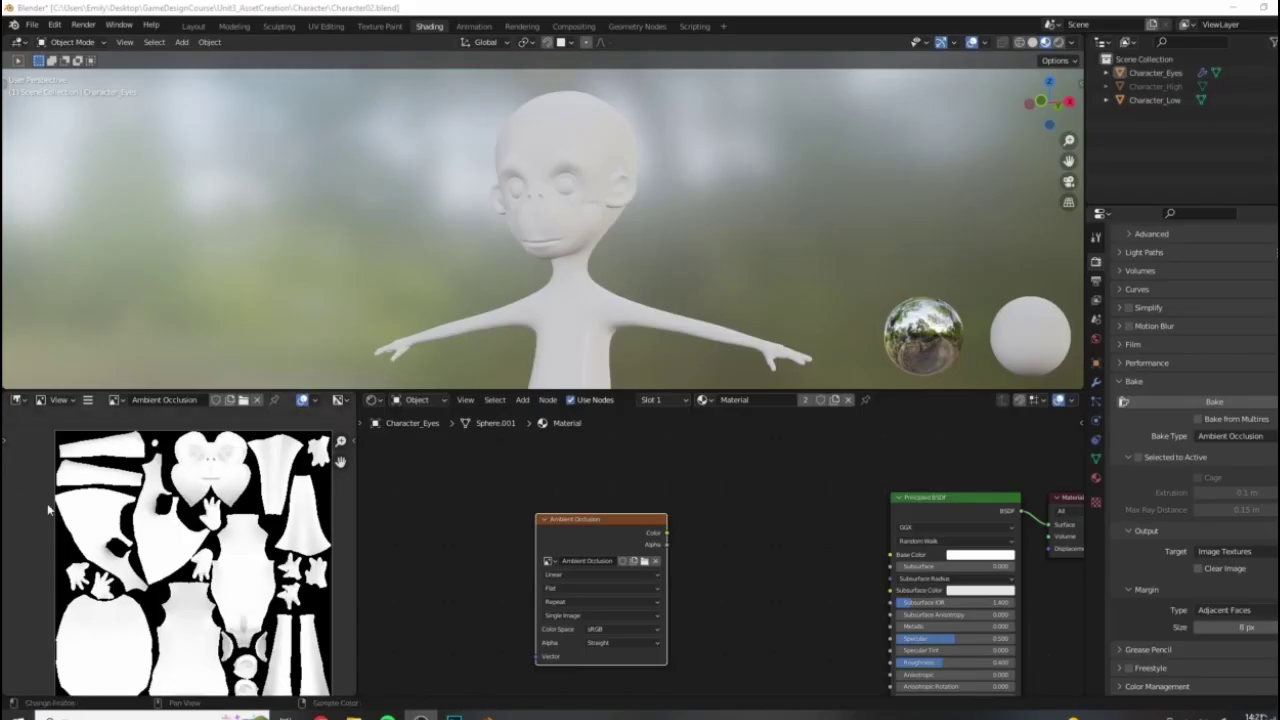
Widen the image editor and inspect the ambient occlusion map around the hand, body, ear and leg islands
scroll(165, 568, up, 4)
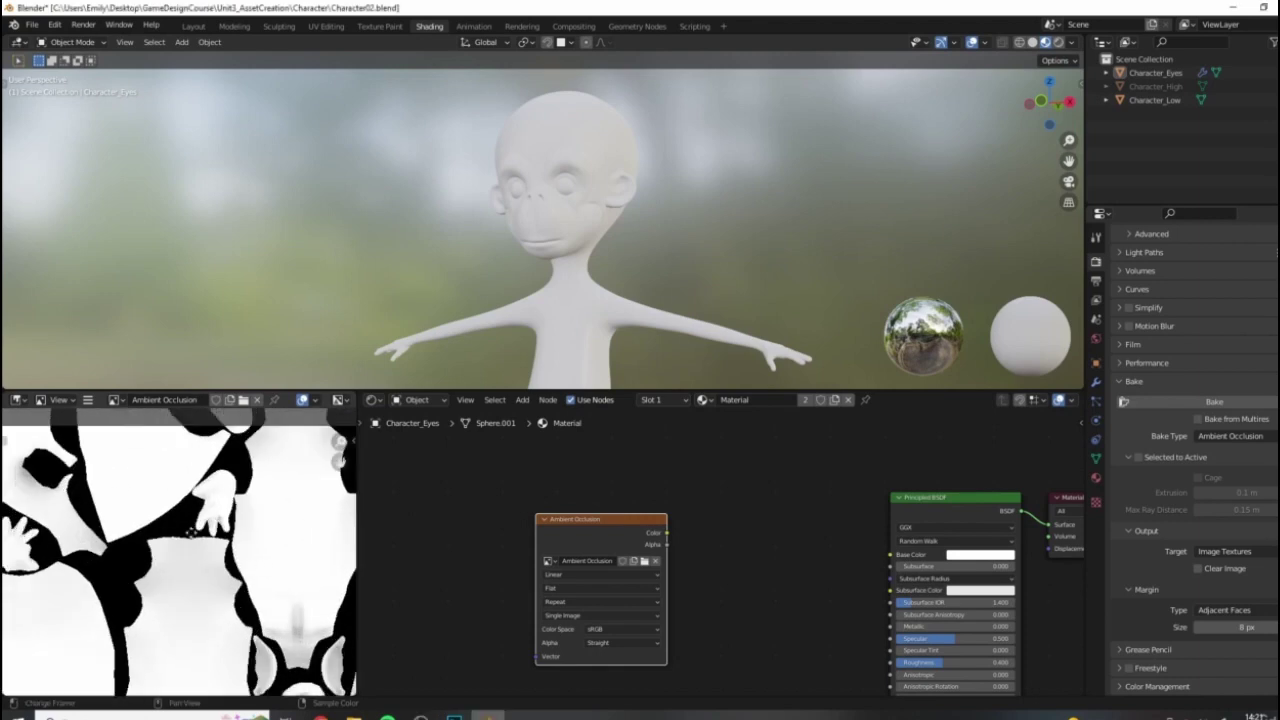
scroll(165, 568, down, 1)
drag(357, 567, 458, 567)
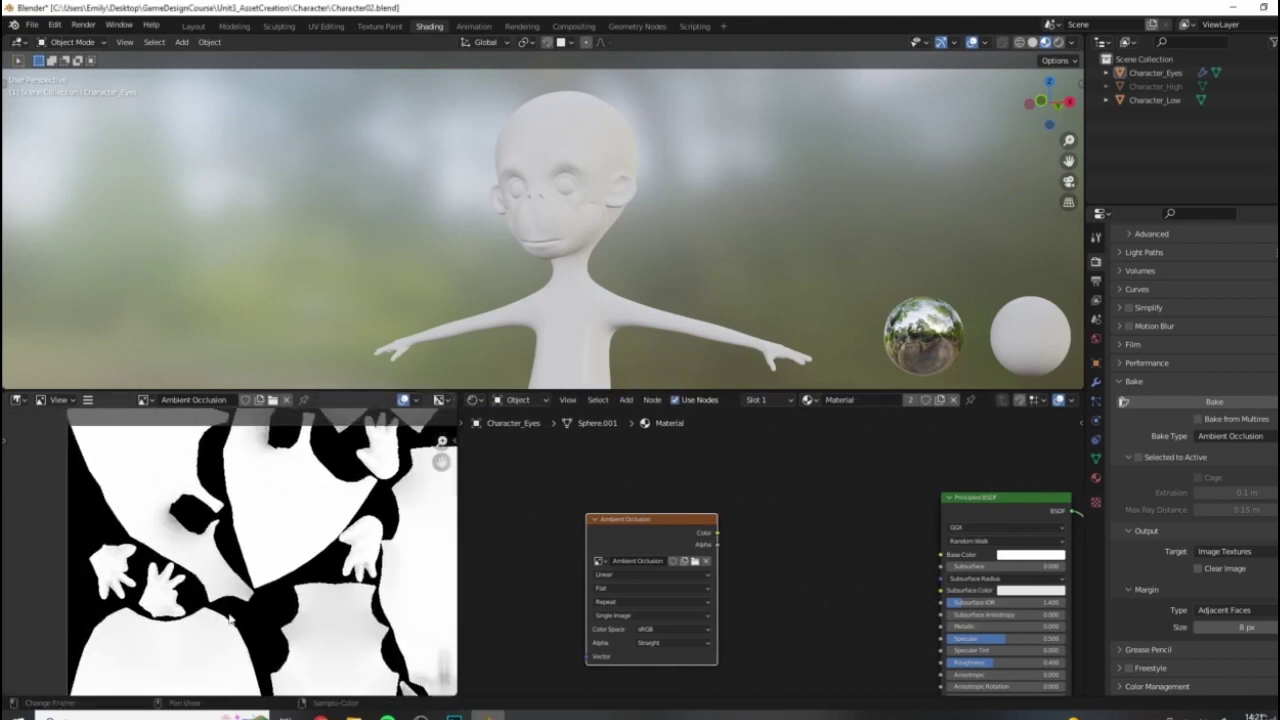
scroll(268, 566, up, 3)
scroll(250, 533, down, 5)
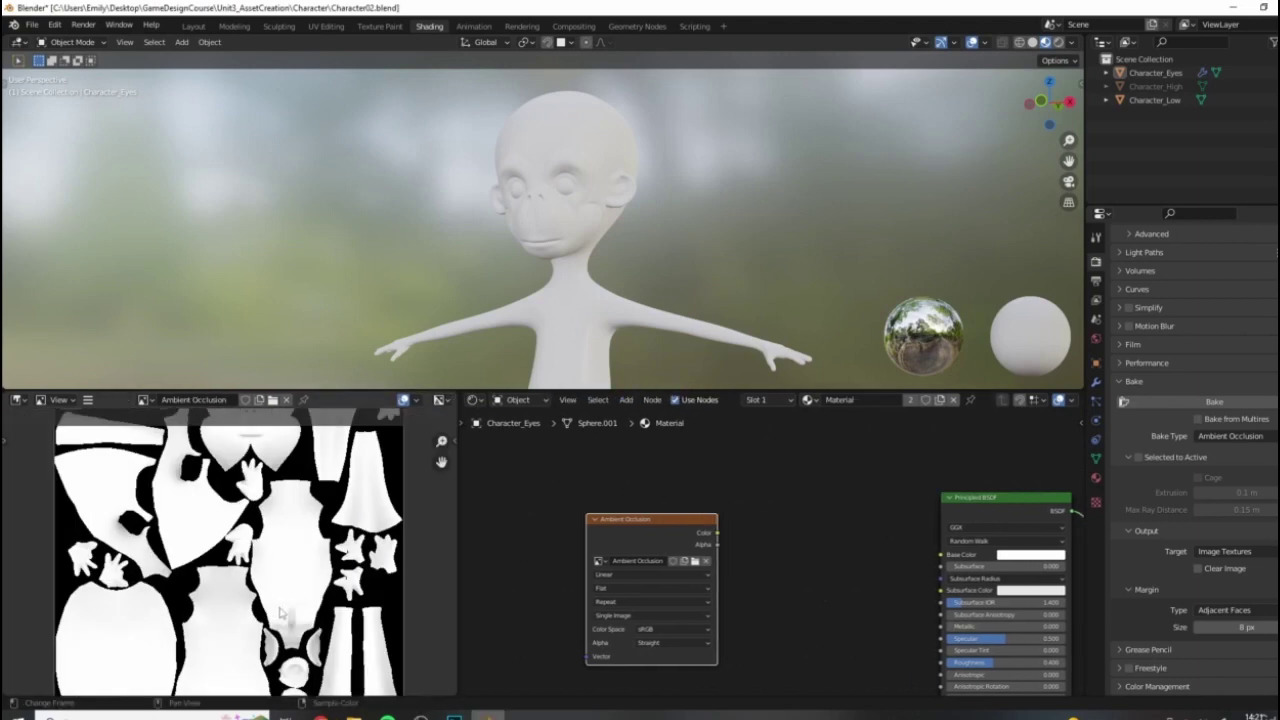
scroll(248, 590, up, 5)
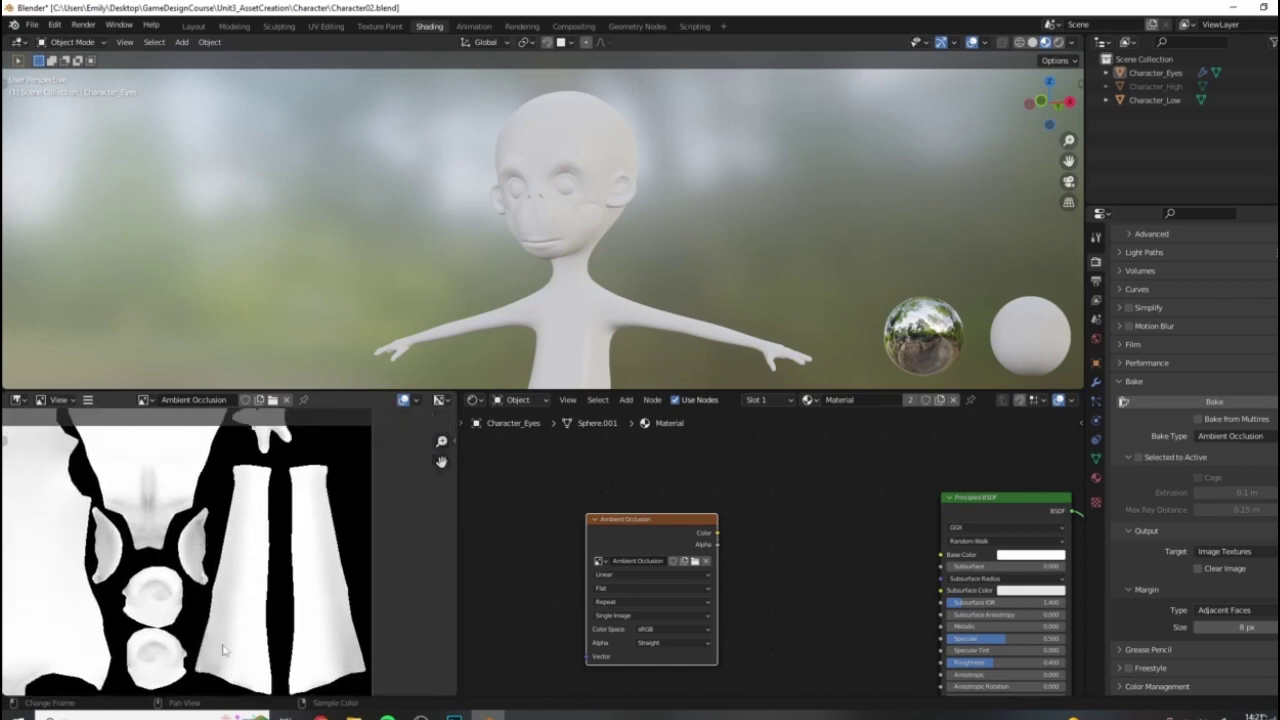
Enlarge the 3D viewport and connect the Ambient Occlusion texture's Color output to the Base Color of the Principled BSDF
drag(393, 390, 393, 520)
scroll(672, 359, down, 2)
shift+middle_drag(672, 359, 651, 306)
middle_drag(783, 619, 766, 600)
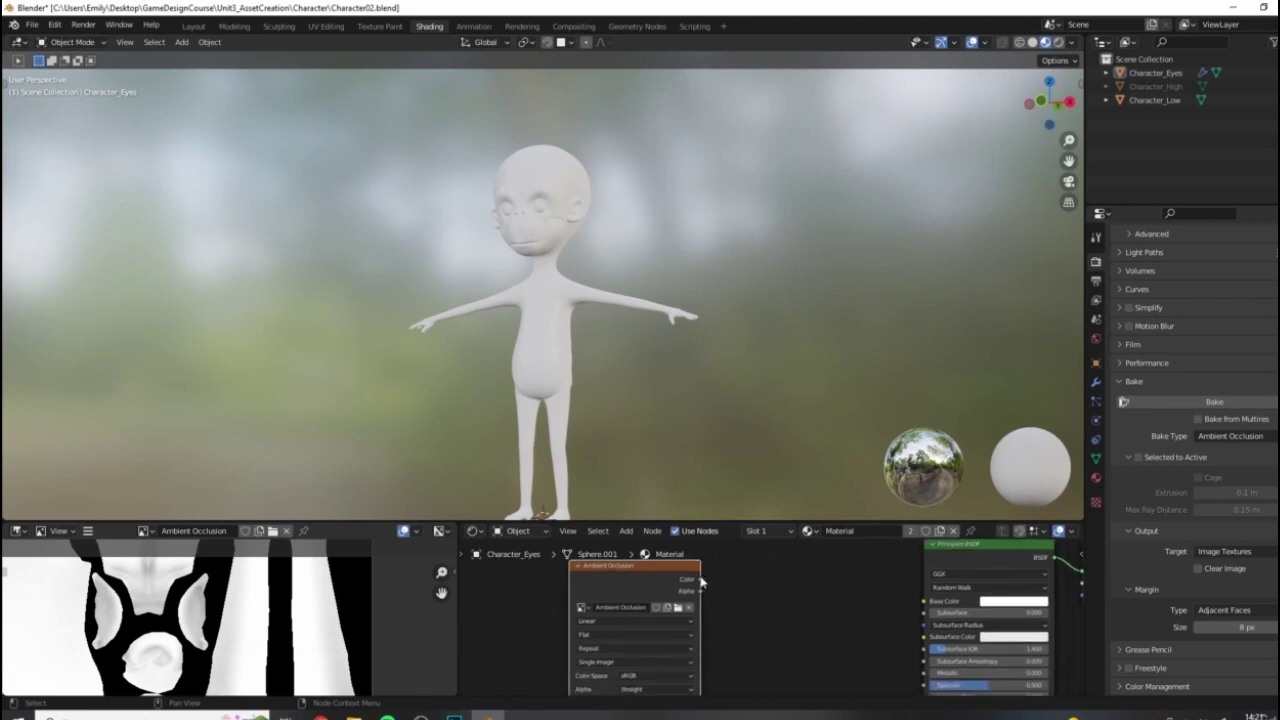
drag(700, 579, 923, 601)
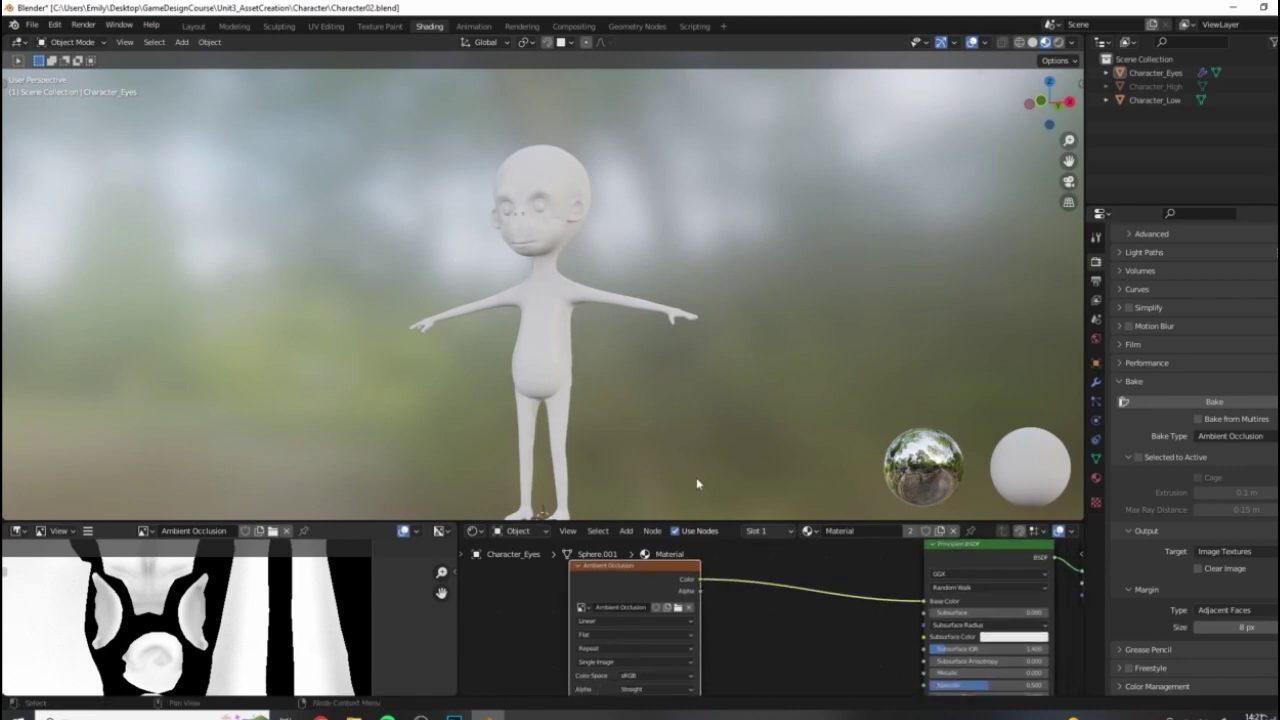
Examine the ambient occlusion shading on the character's face, underarm and hand up close, ending on the full body
scroll(629, 251, up, 5)
middle_drag(677, 157, 687, 310)
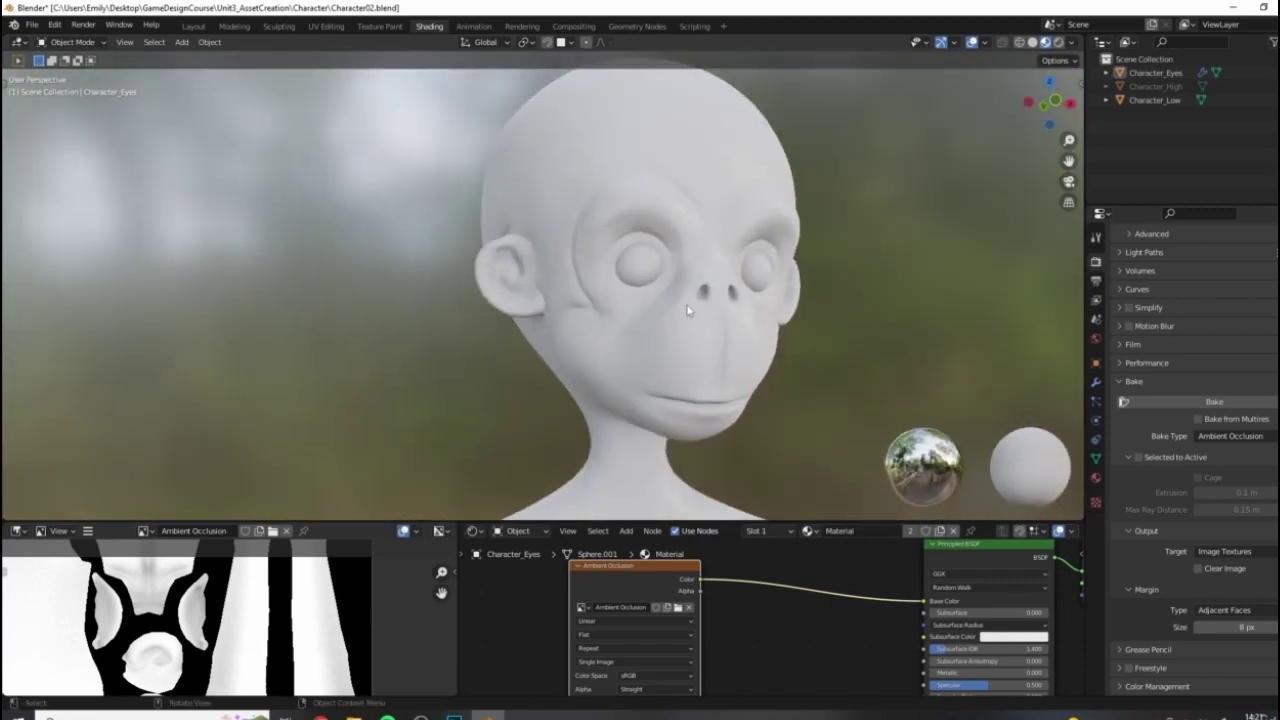
shift+middle_drag(639, 360, 596, 262)
scroll(596, 262, down, 3)
shift+middle_drag(655, 320, 558, 311)
scroll(558, 311, up, 2)
scroll(610, 354, up, 2)
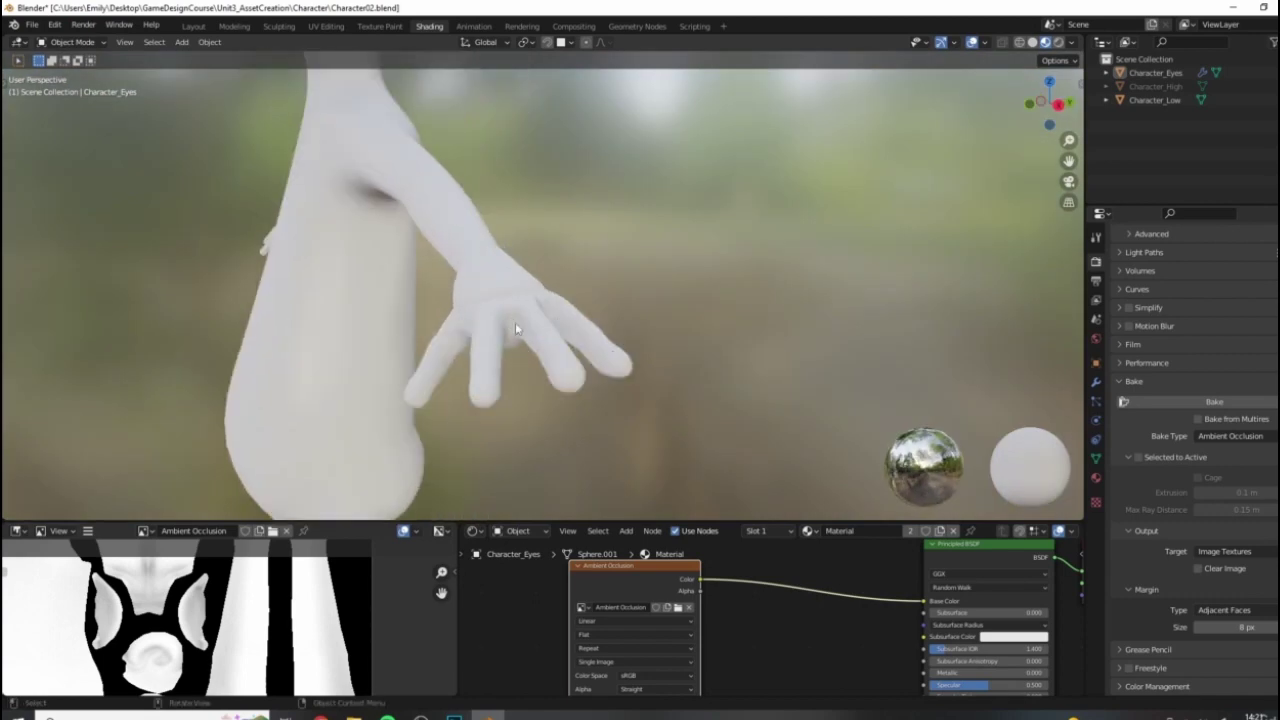
scroll(515, 328, down, 3)
middle_drag(433, 310, 528, 303)
scroll(476, 296, down, 4)
scroll(574, 268, up, 3)
Rebalance the editor areas and view the whole character from several angles beside the occlusion map and its material nodes
drag(380, 522, 388, 428)
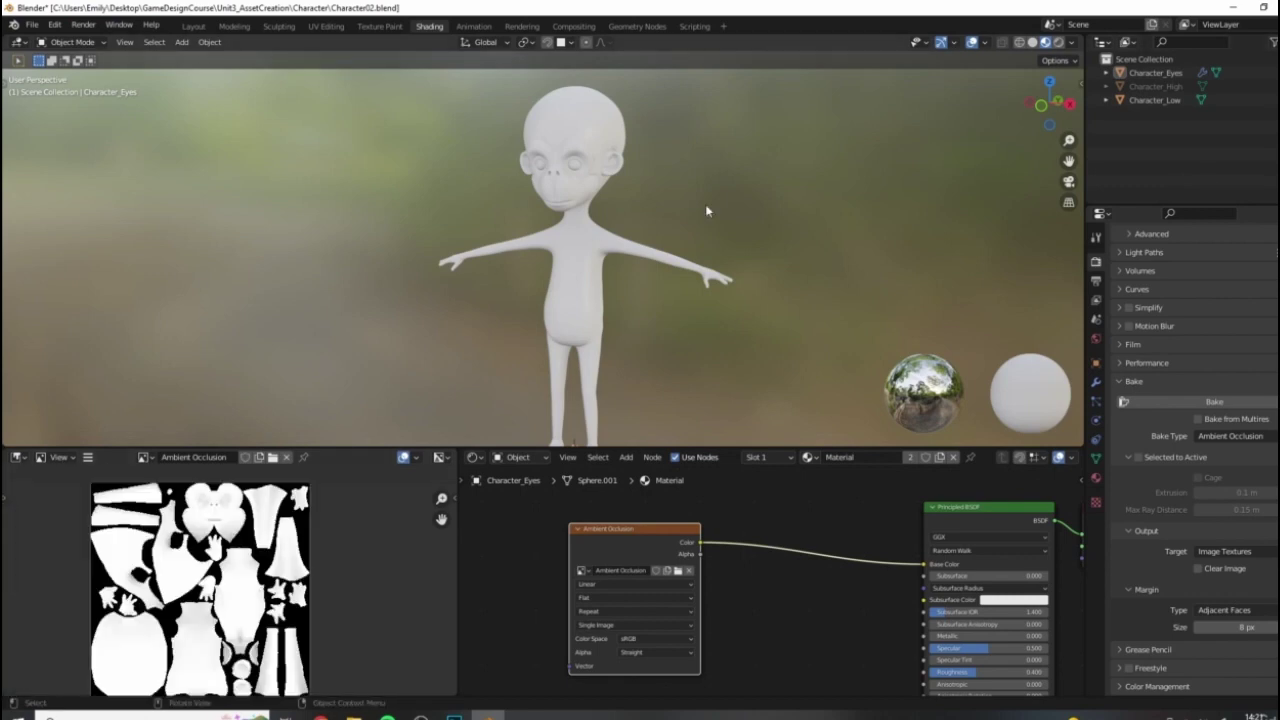
middle_drag(705, 204, 880, 233)
middle_drag(661, 279, 723, 265)
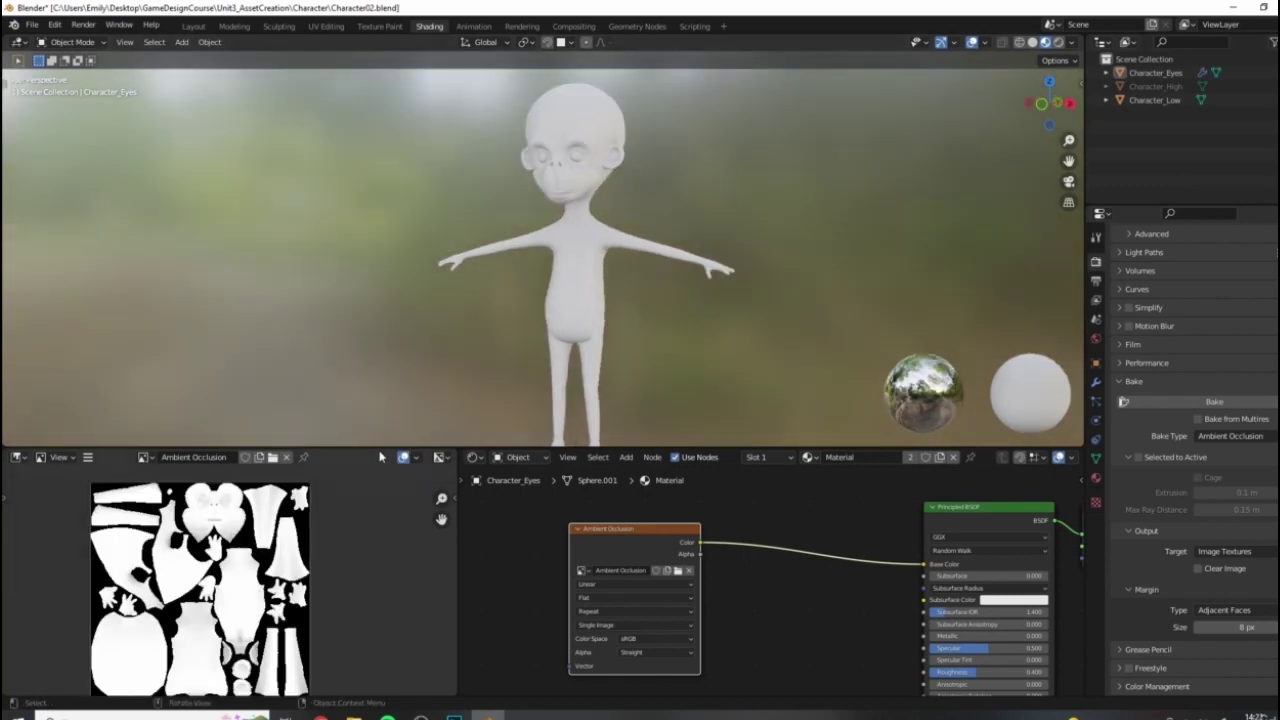
drag(372, 448, 372, 489)
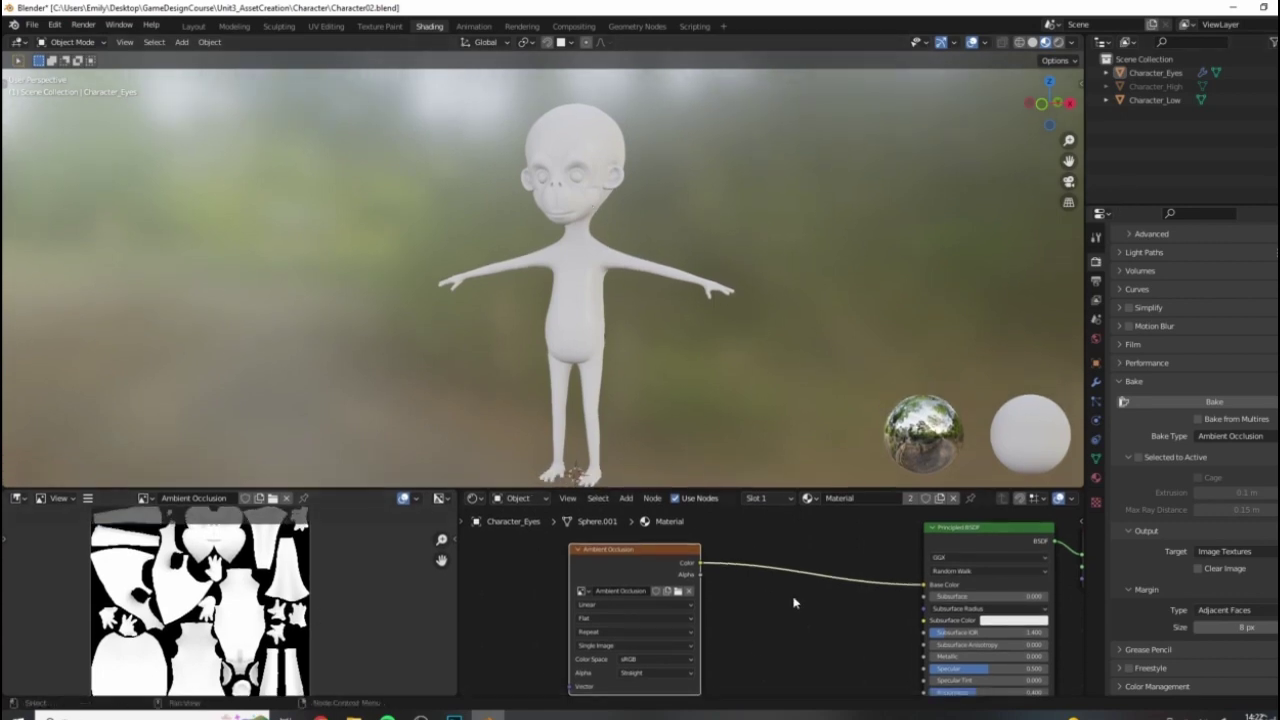
scroll(818, 615, down, 1)
middle_drag(830, 640, 818, 632)
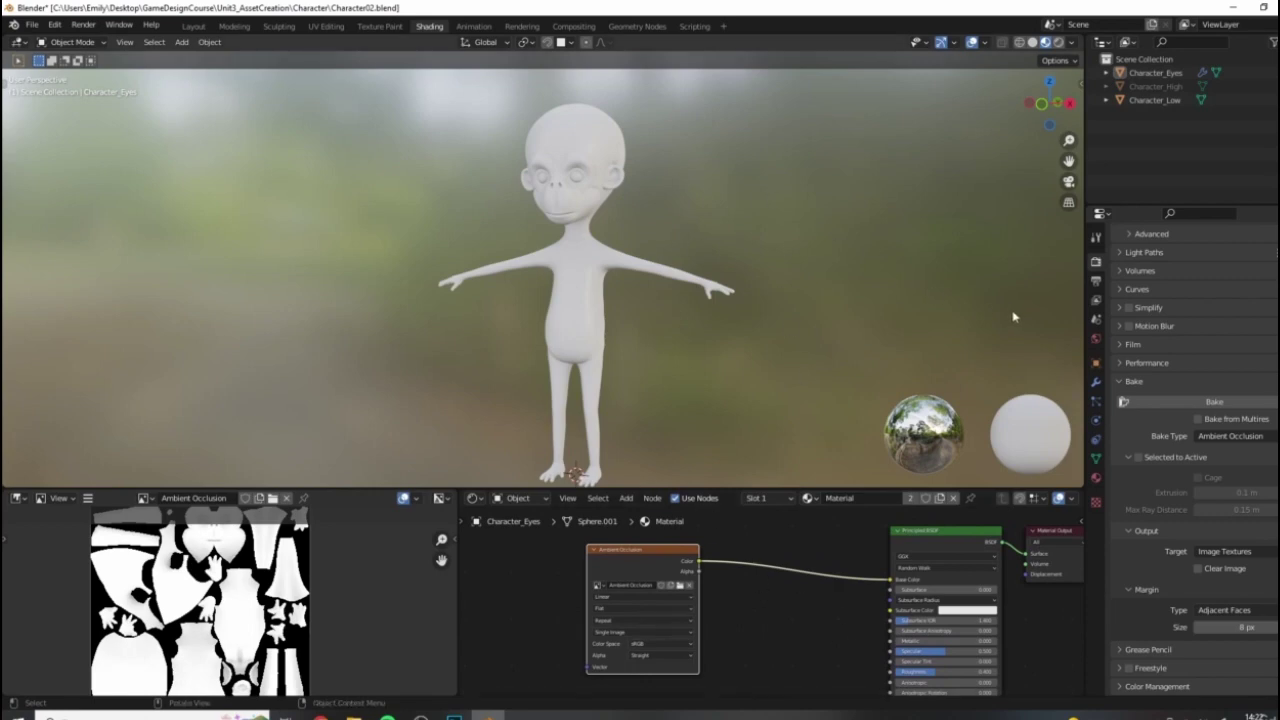
middle_drag(328, 250, 594, 301)
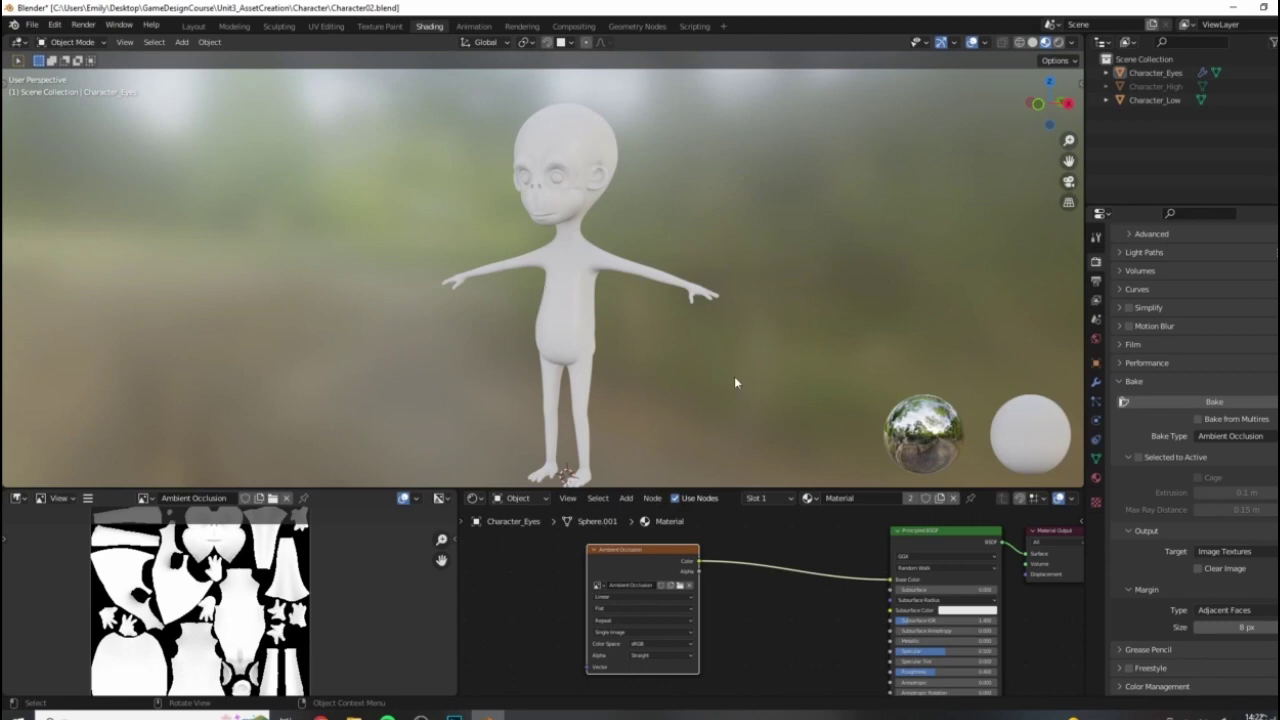
drag(410, 489, 410, 466)
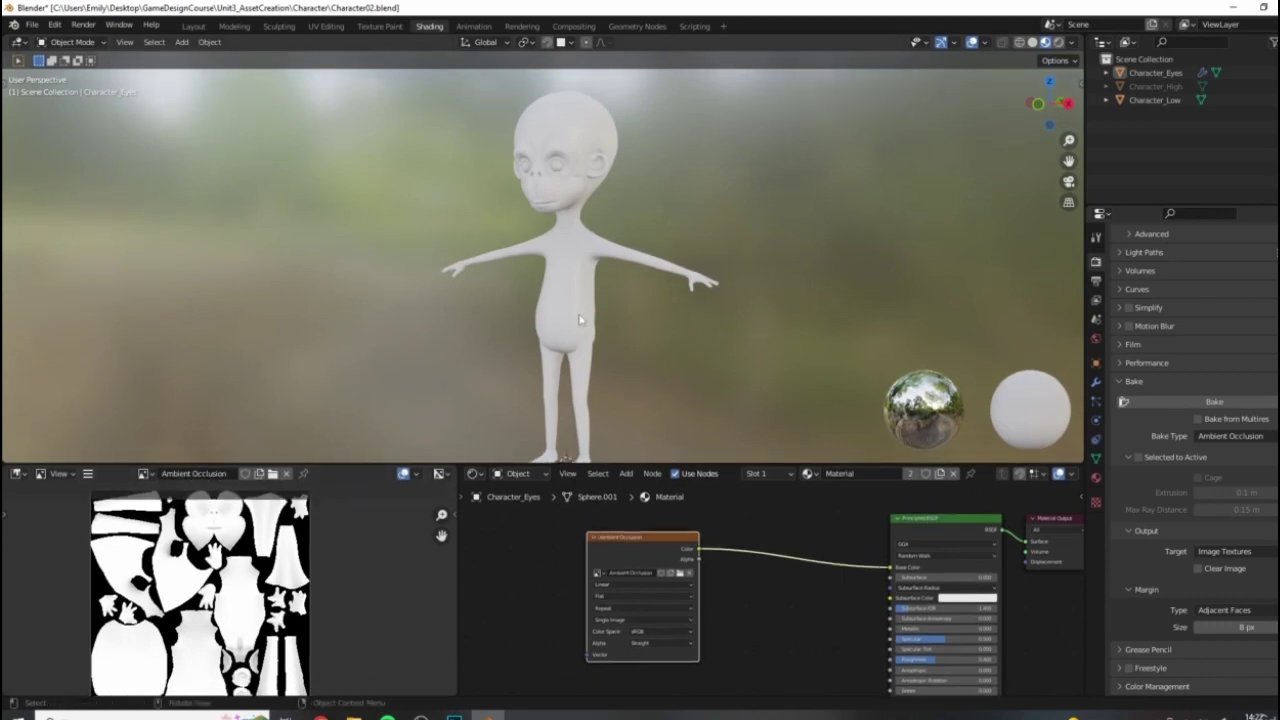
scroll(675, 278, down, 2)
scroll(671, 265, up, 1)
middle_drag(563, 278, 656, 249)
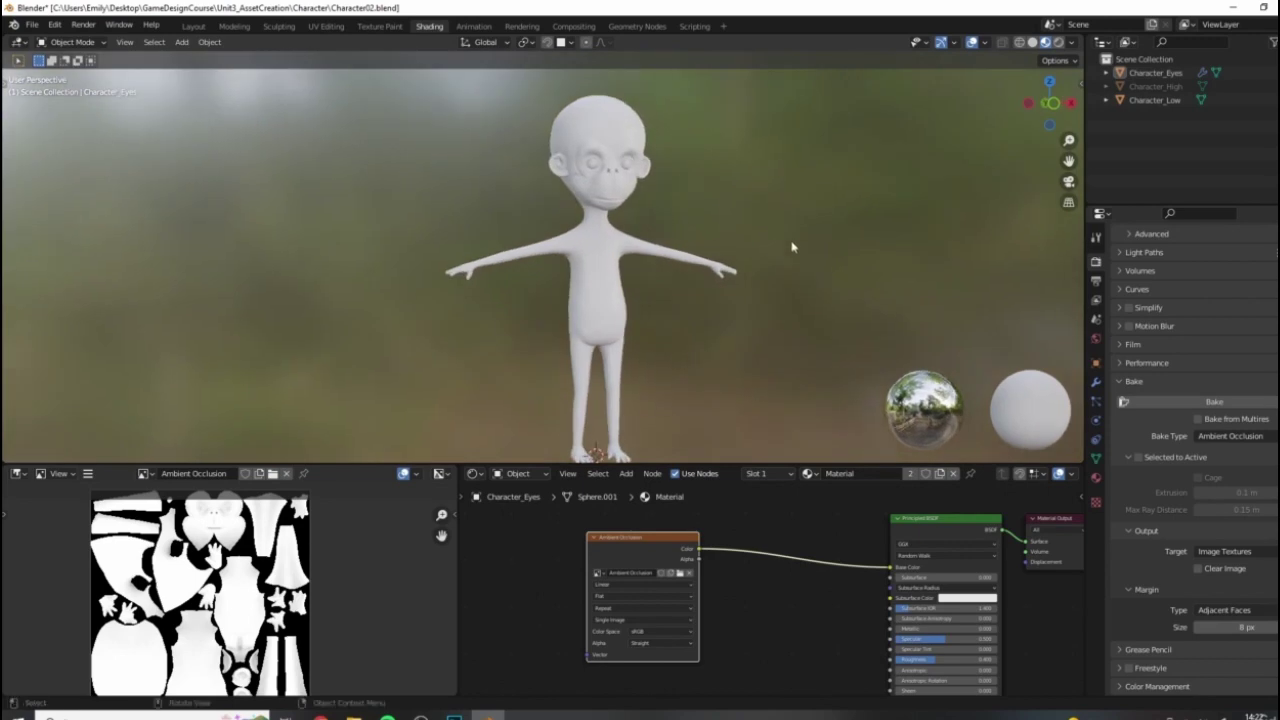
scroll(697, 208, down, 2)
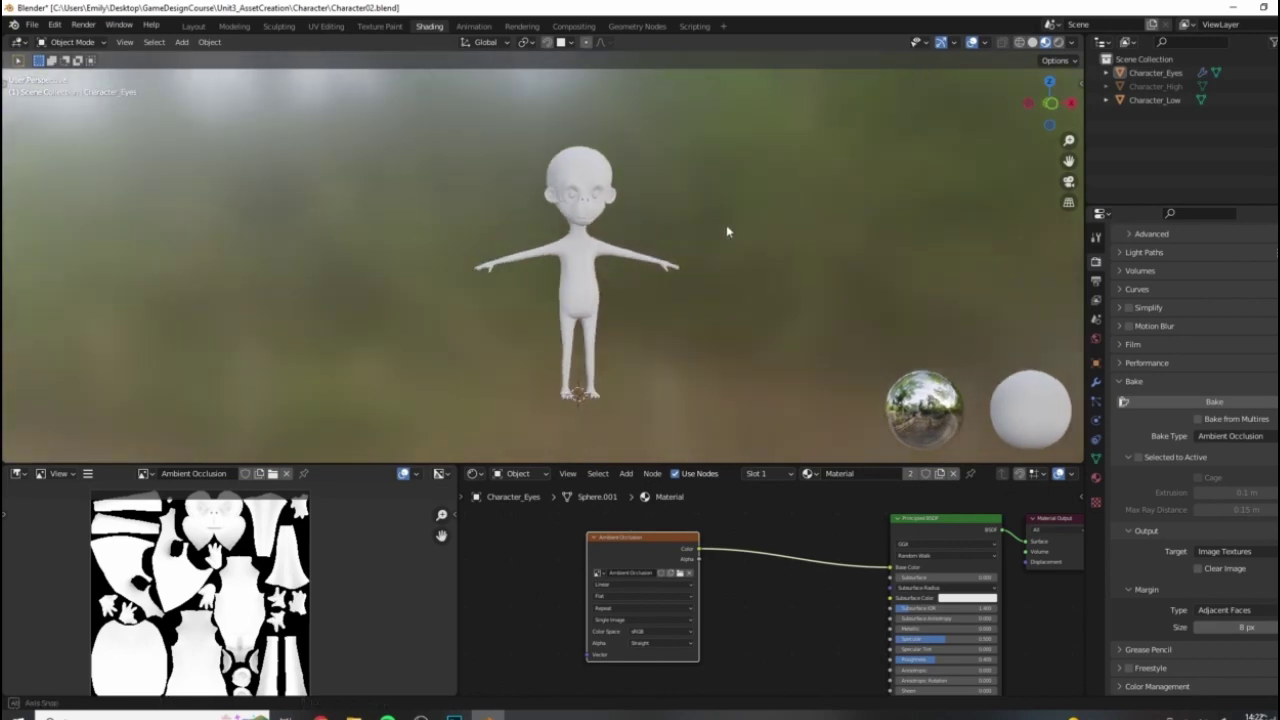